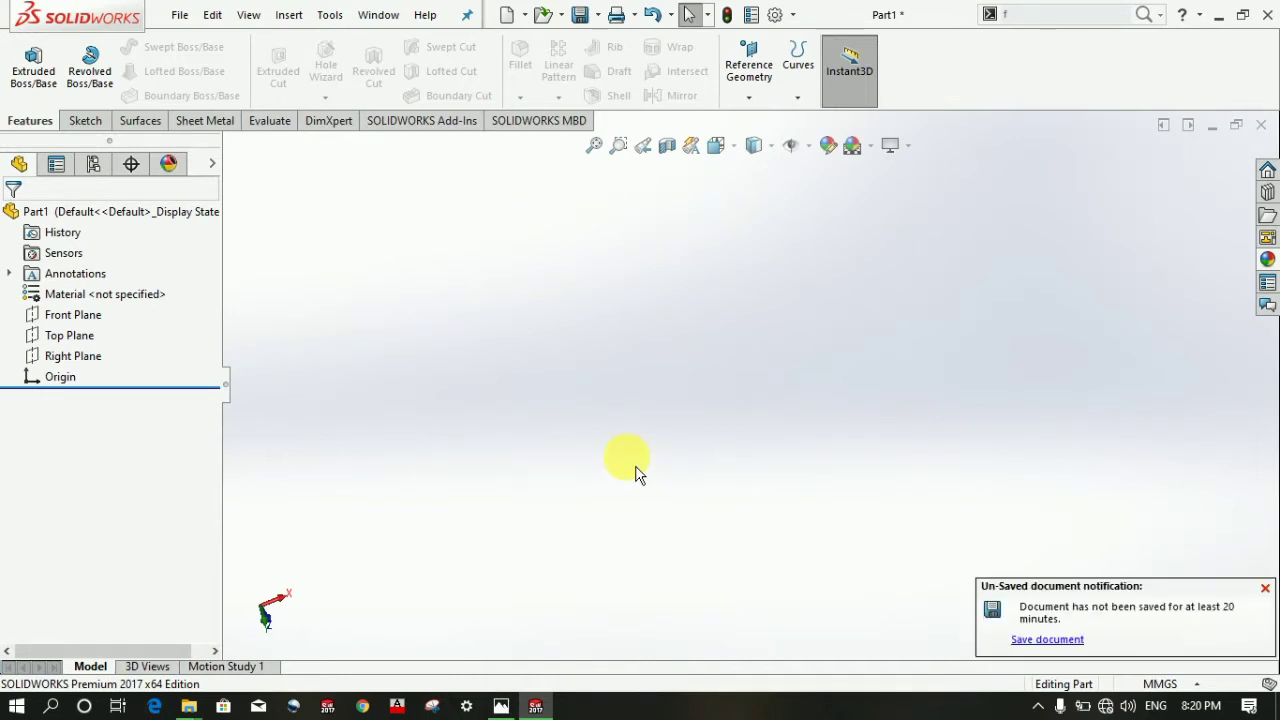
# - Start a new sketch on the Front Plane
pyautogui.click(85, 120)
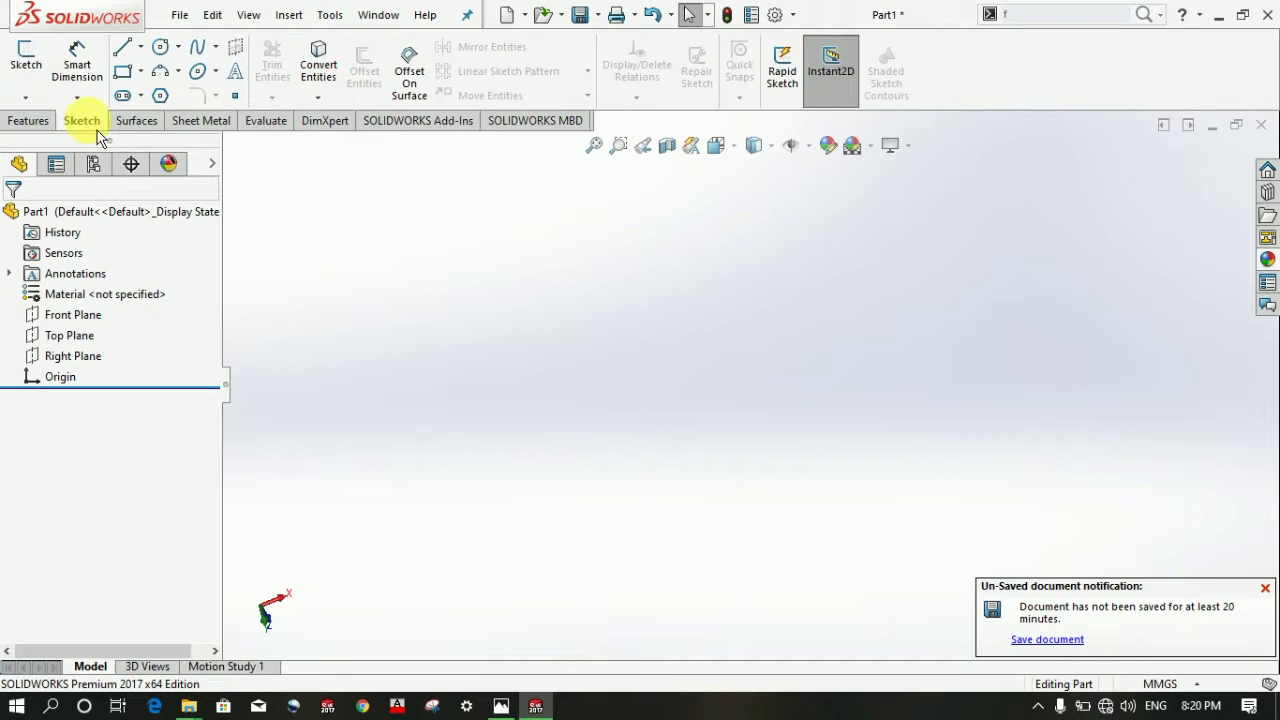
pyautogui.click(26, 57)
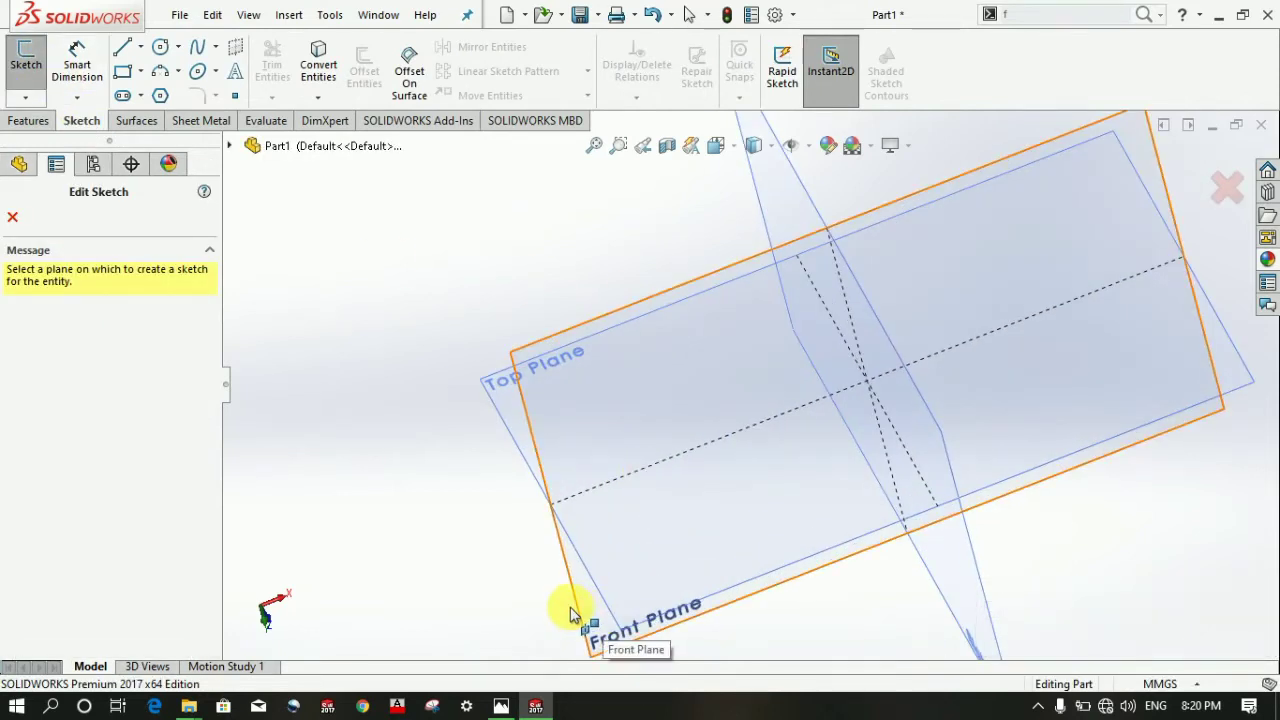
pyautogui.click(578, 606)
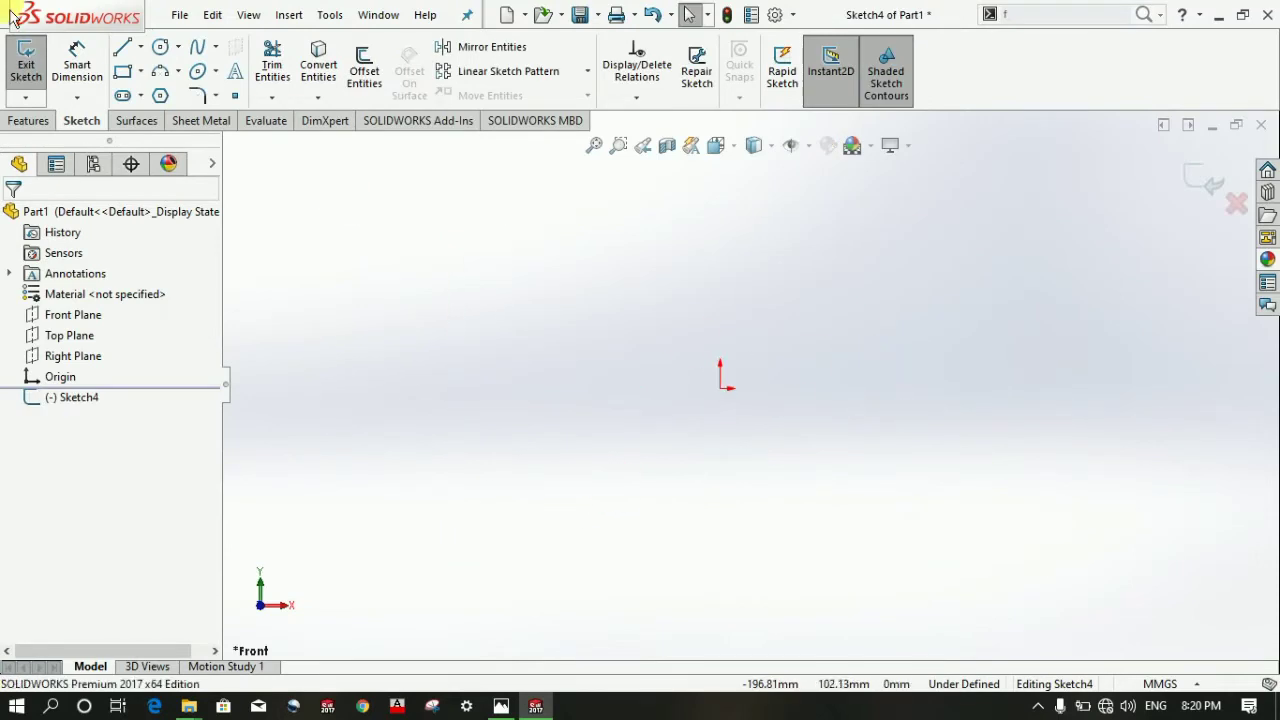
# - Draw four connected lines from the origin: up, right, down, then right, abandoning the stray arc
pyautogui.click(122, 47)
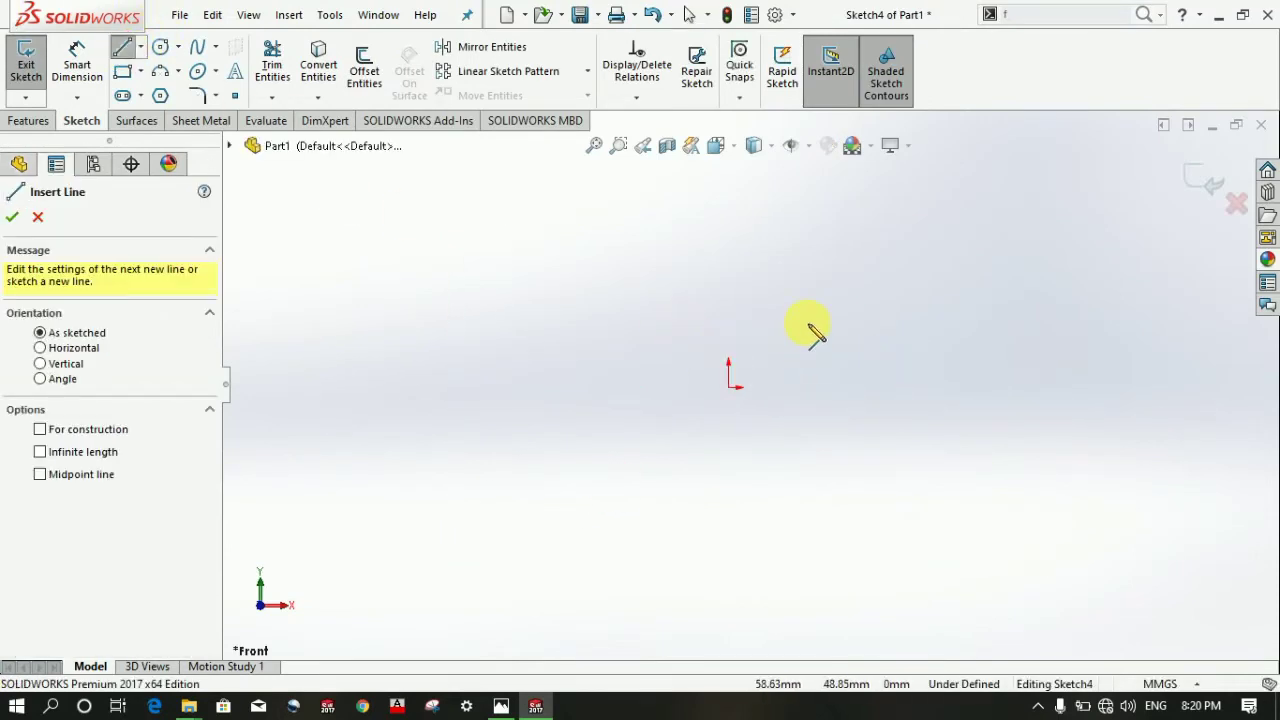
pyautogui.click(661, 447)
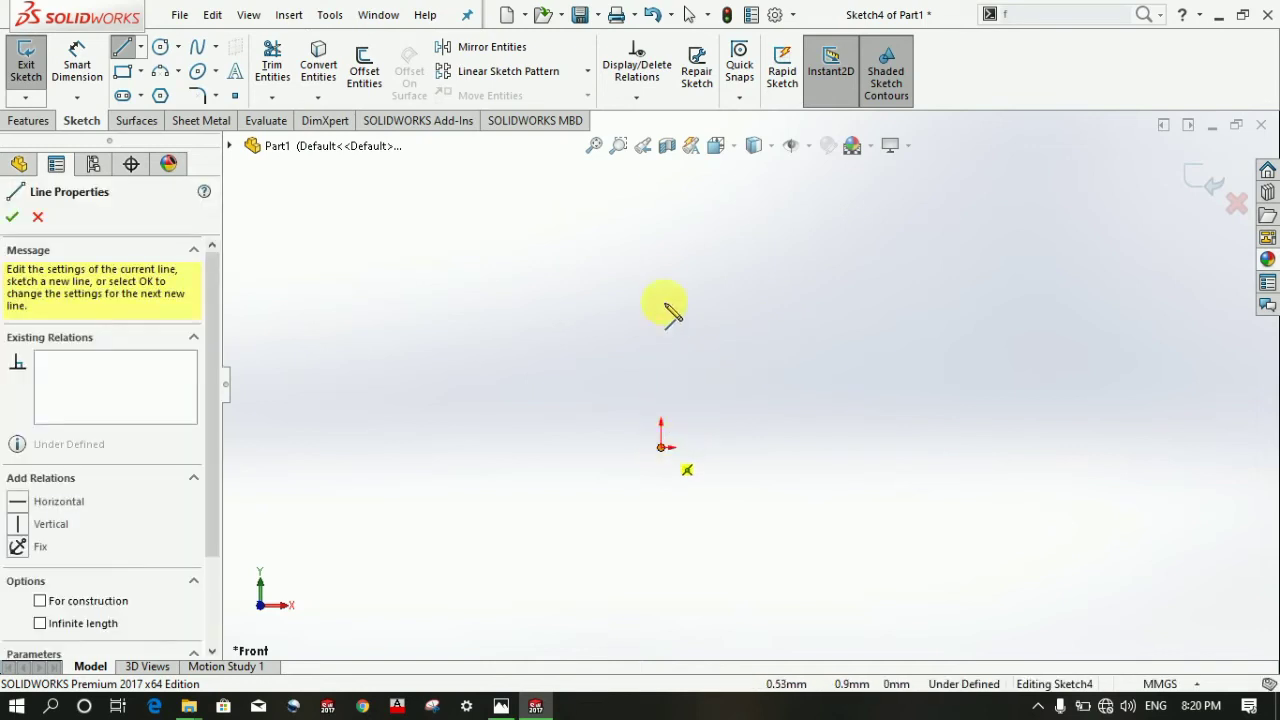
pyautogui.click(661, 248)
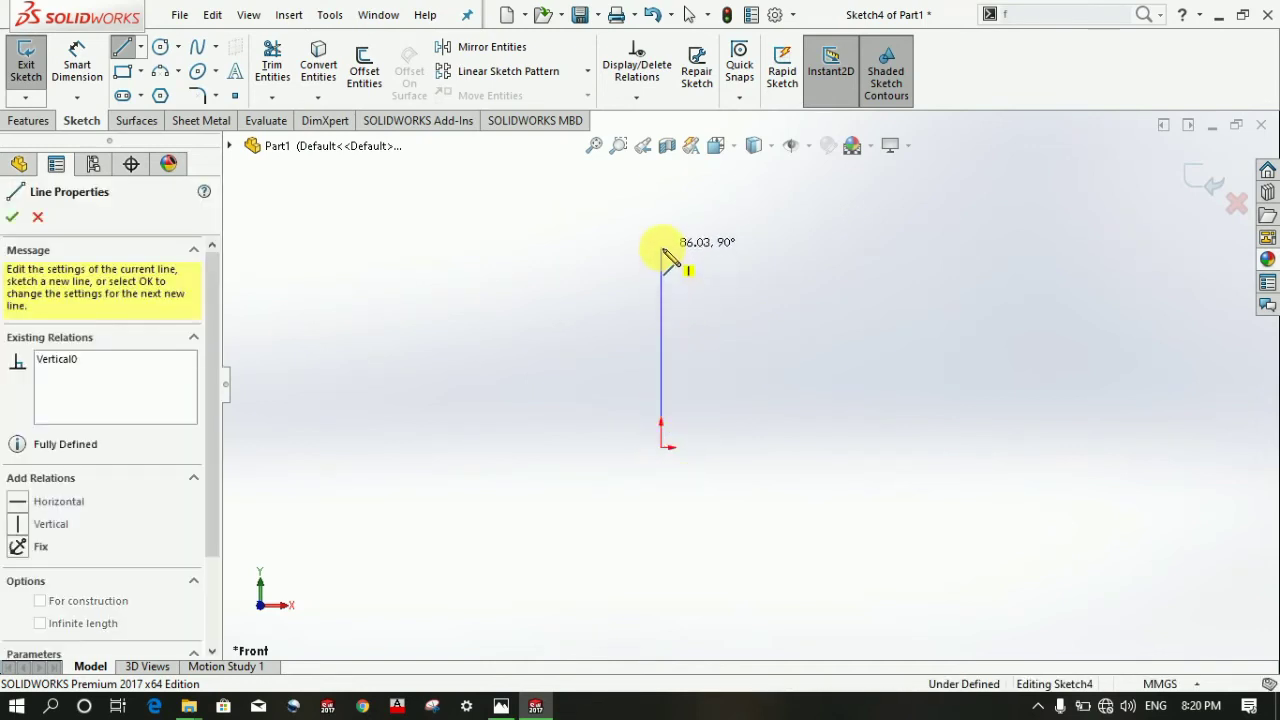
pyautogui.click(743, 247)
pyautogui.click(743, 291)
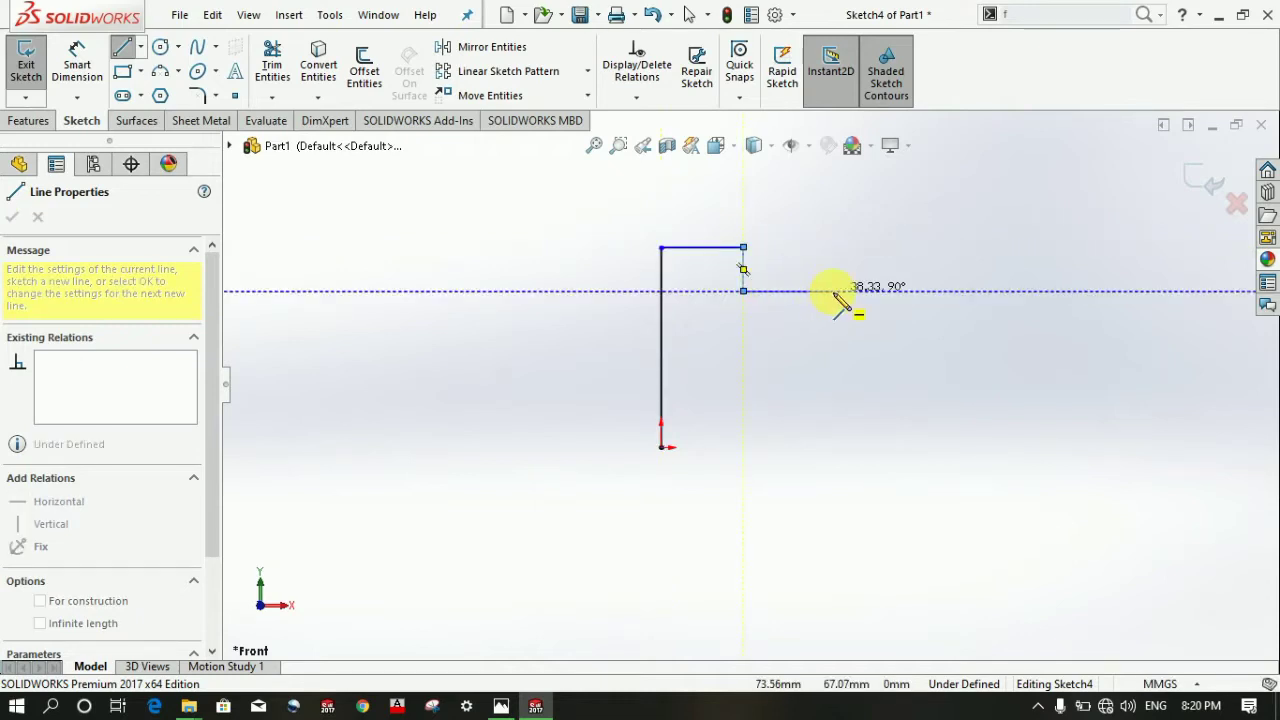
pyautogui.doubleClick(832, 291)
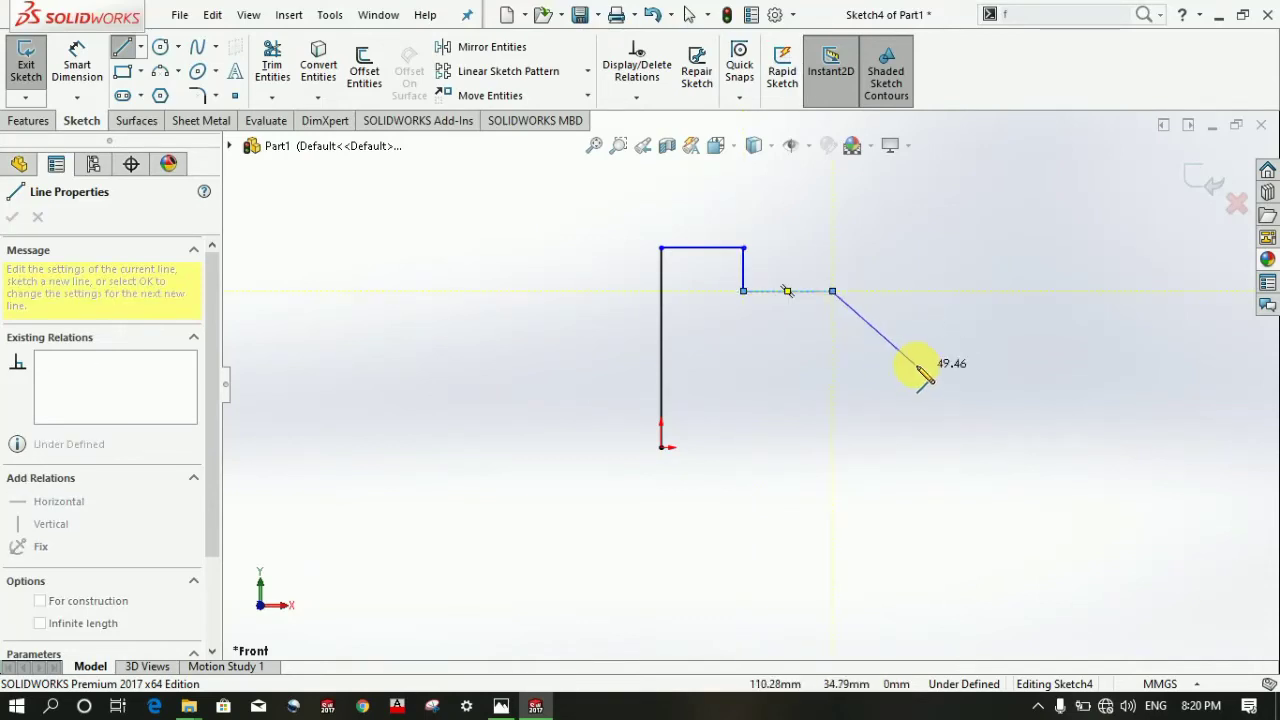
pyautogui.click(832, 291)
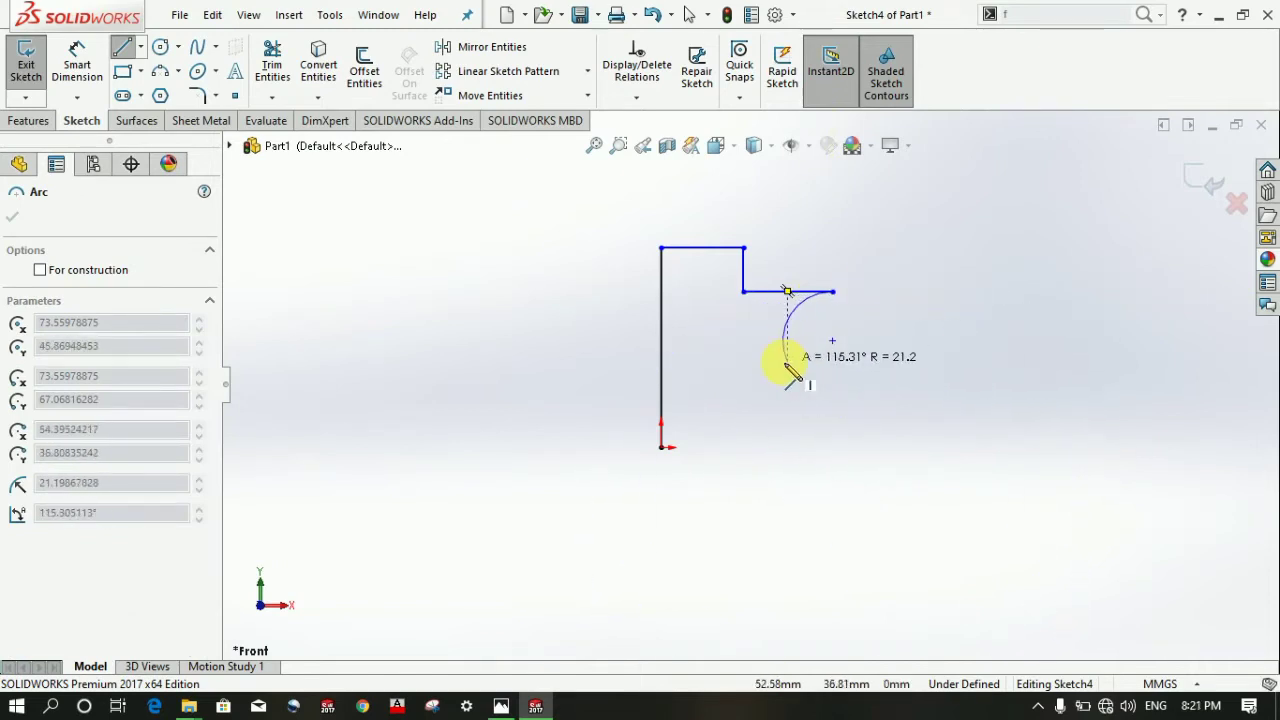
pyautogui.press('Escape')
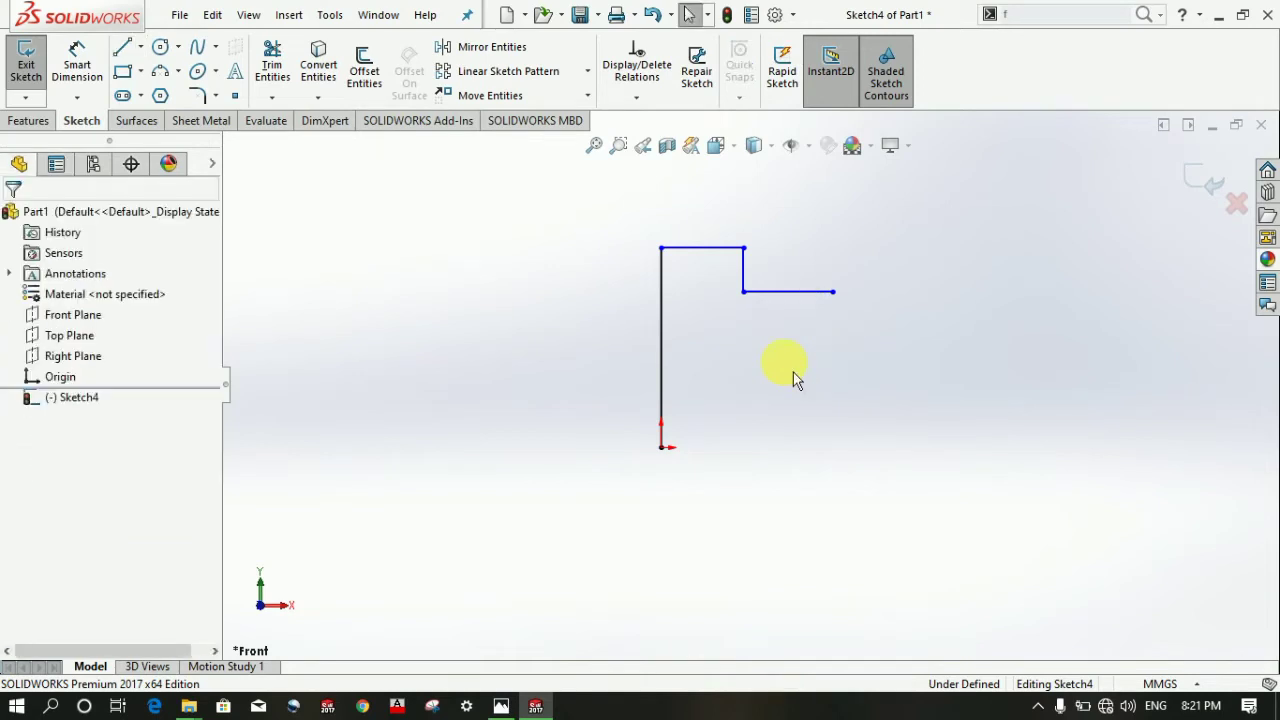
# - Draw six lines from the origin stepping right, up, right, down, right, then up
pyautogui.click(123, 47)
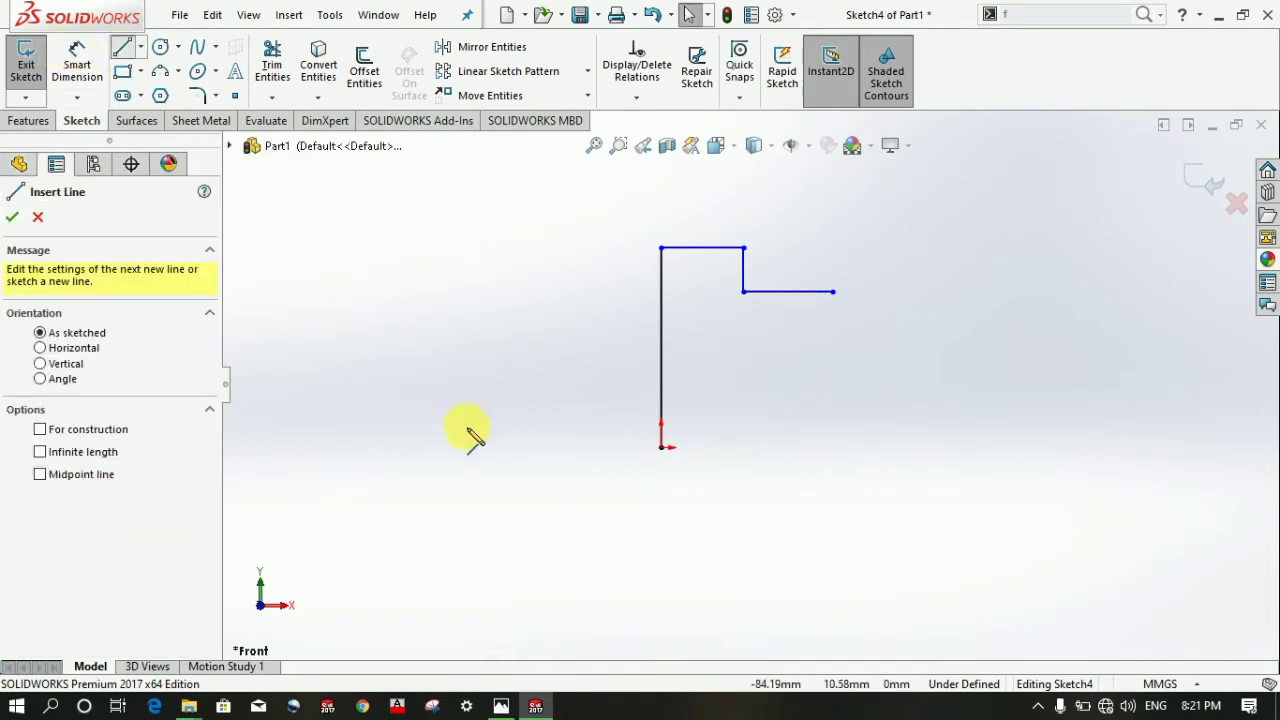
pyautogui.click(661, 447)
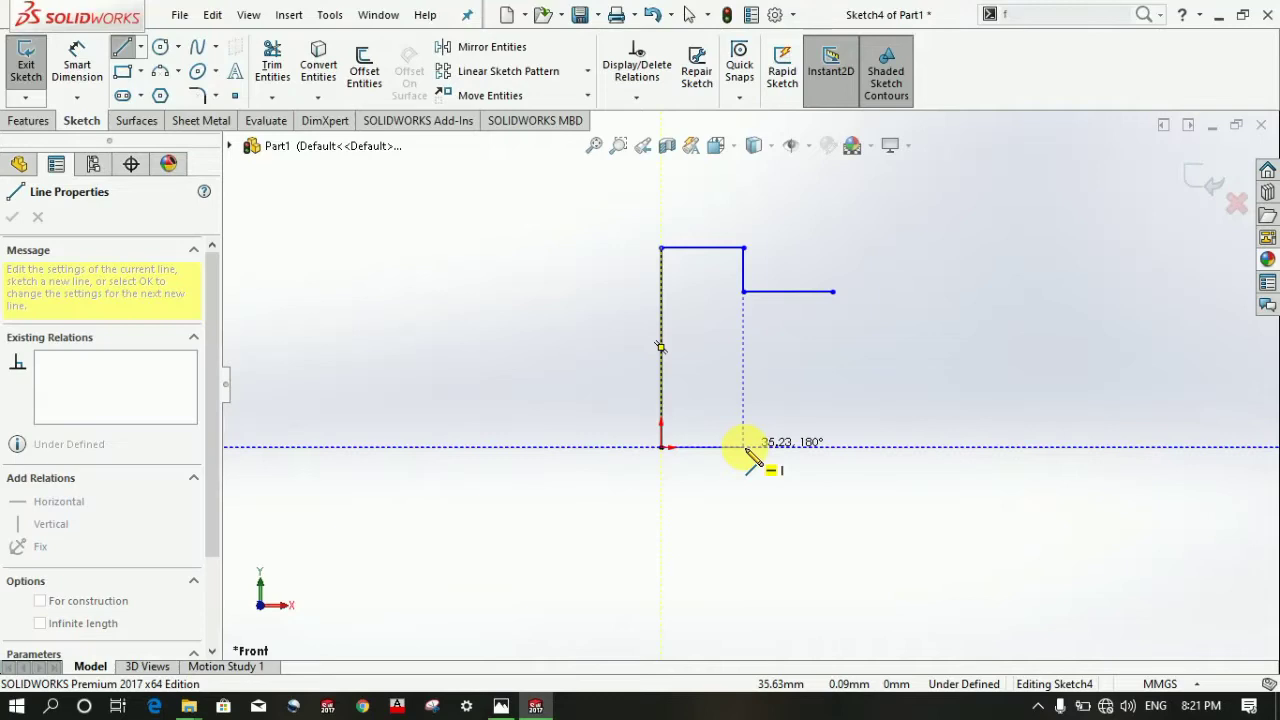
pyautogui.click(743, 447)
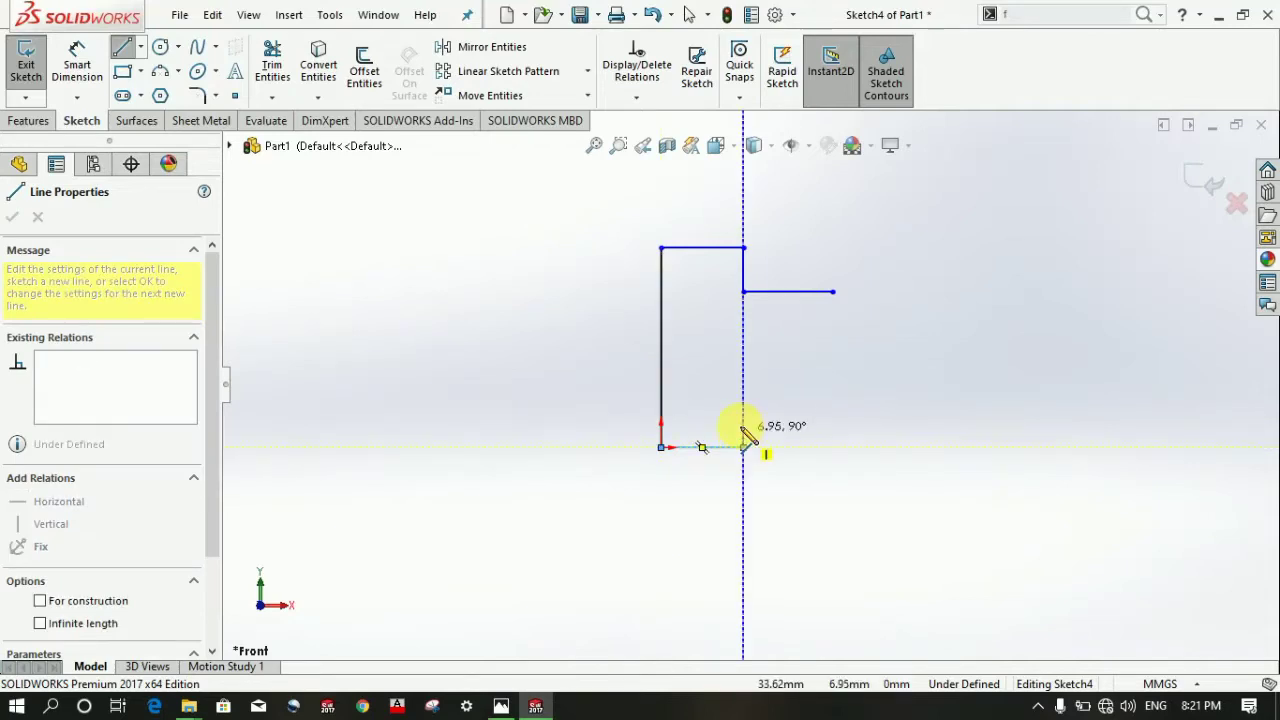
pyautogui.click(743, 404)
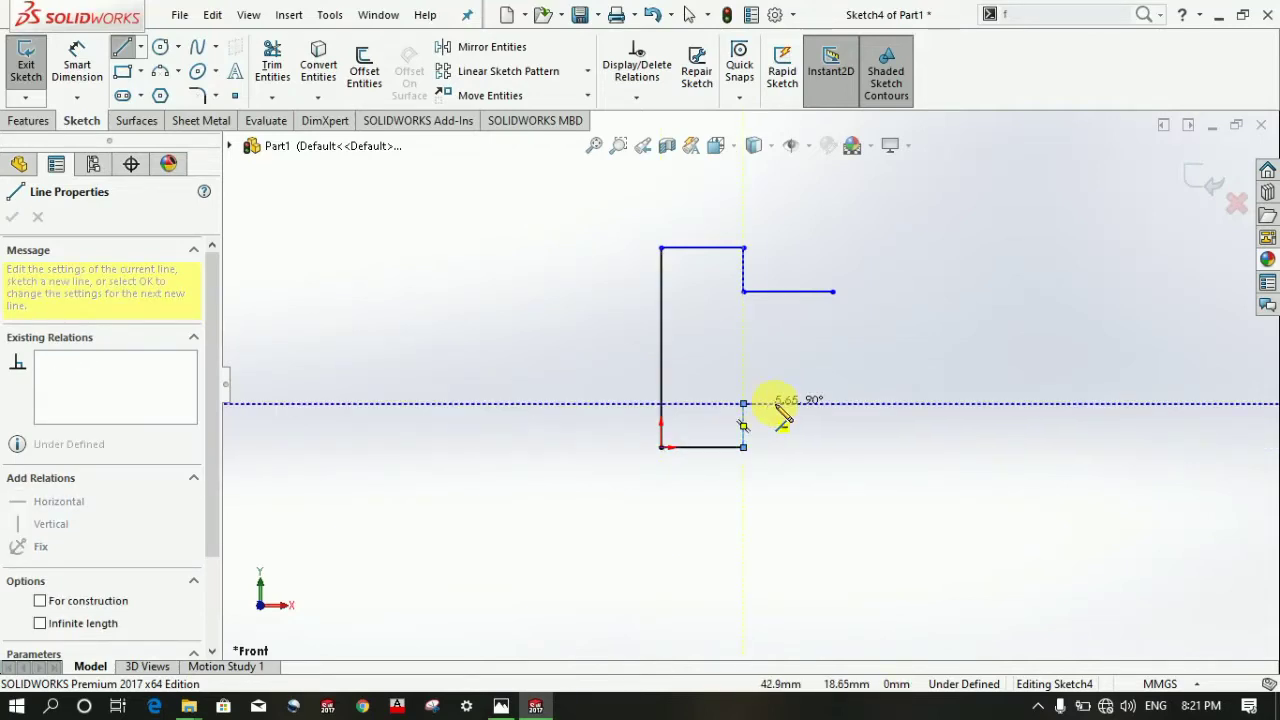
pyautogui.click(946, 403)
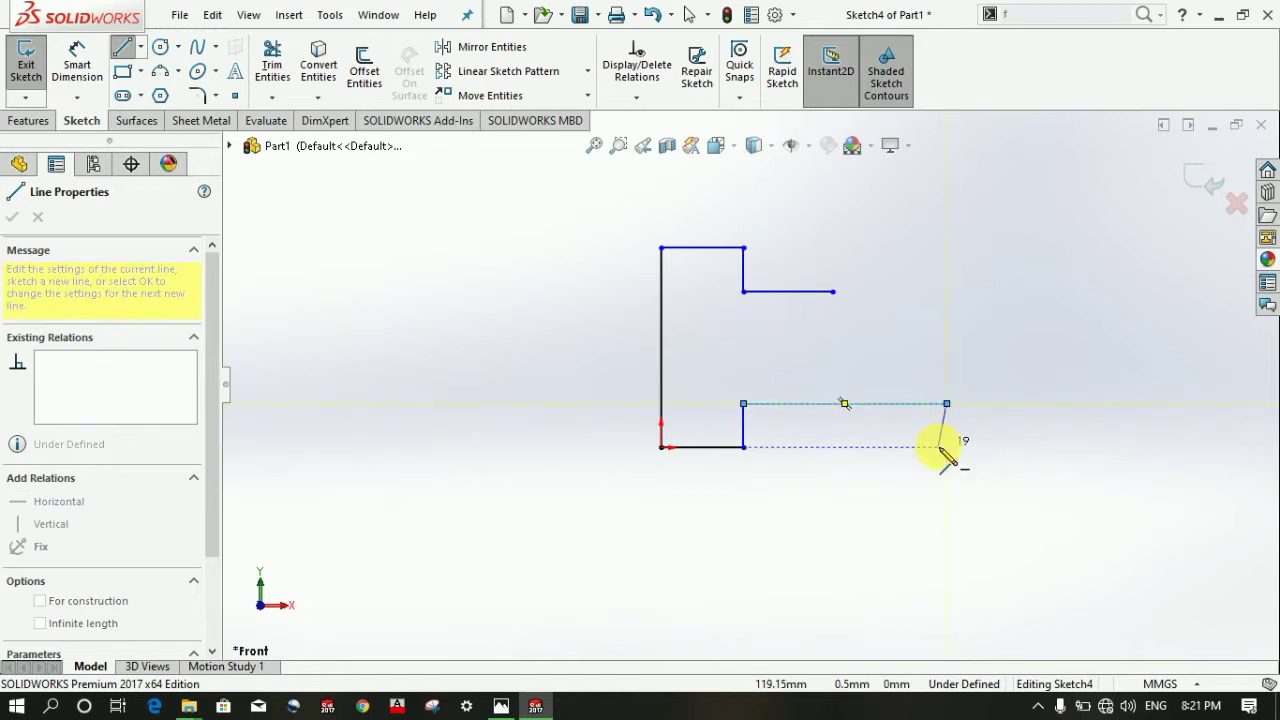
pyautogui.click(946, 447)
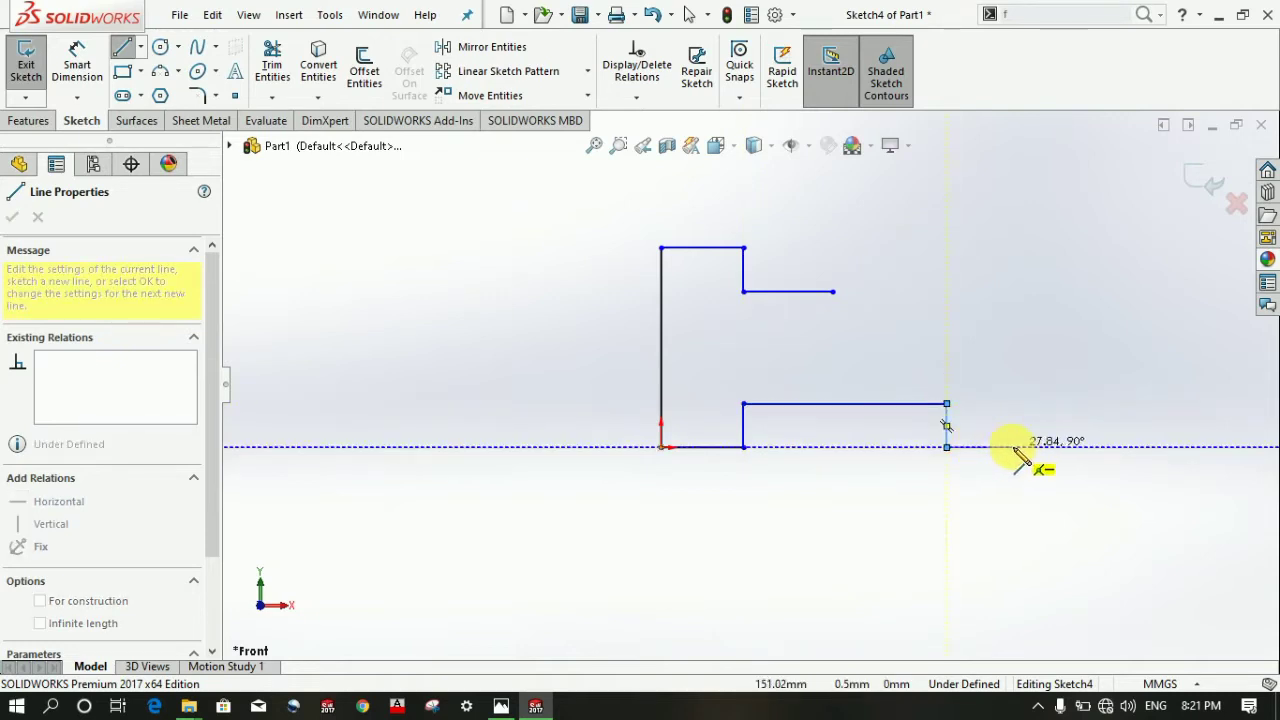
pyautogui.click(1012, 447)
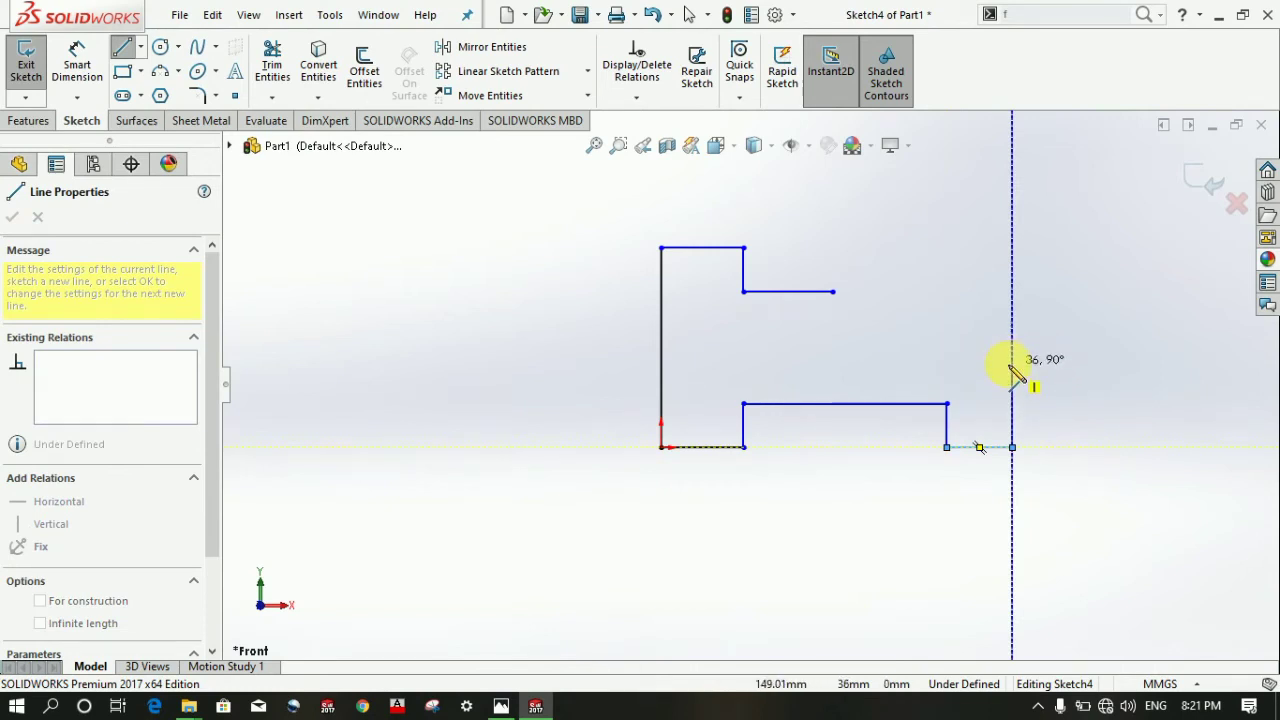
pyautogui.click(1012, 366)
pyautogui.press('Escape')
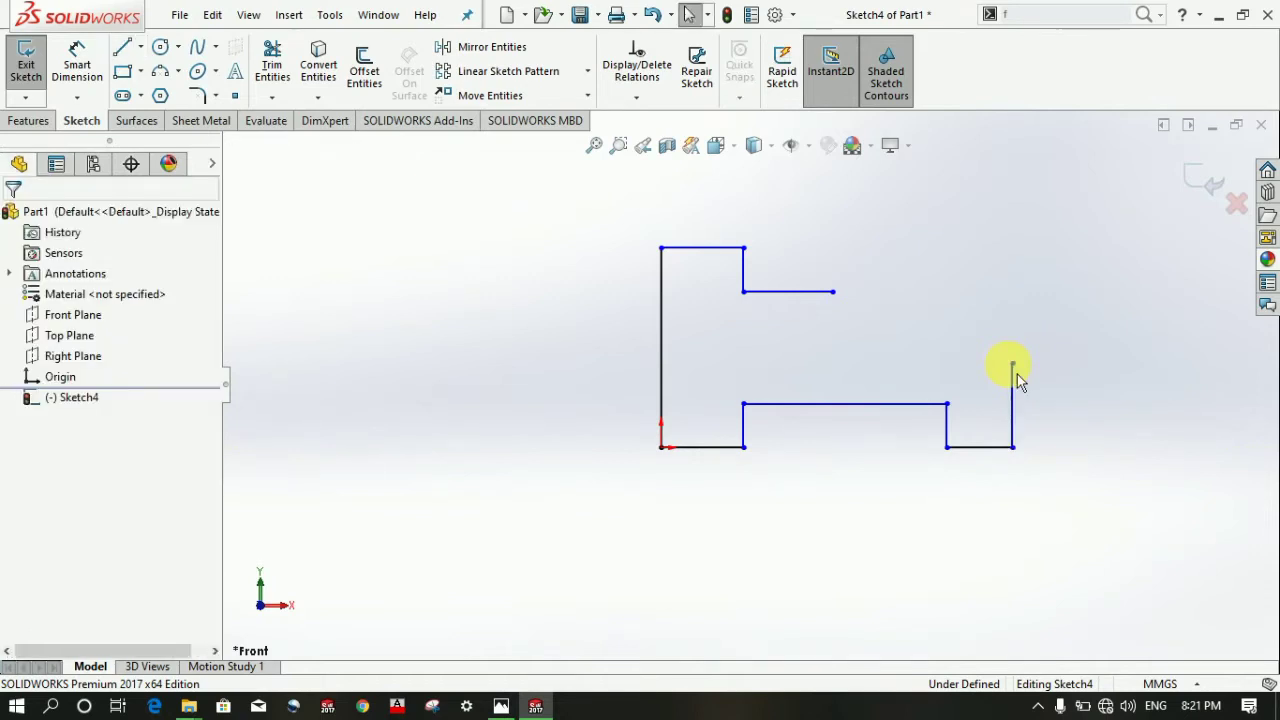
pyautogui.click(77, 62)
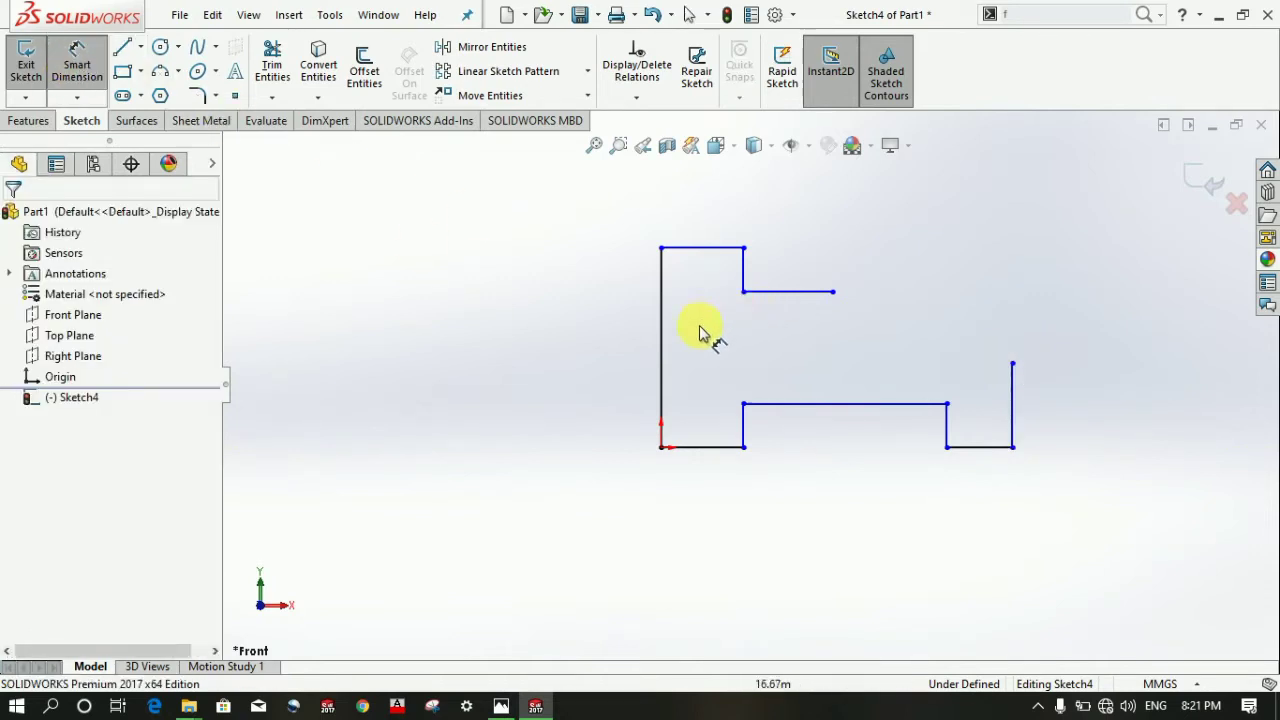
# - Dimension the left edge 70 mm tall and the top ledge 30 mm wide
pyautogui.click(636, 362)
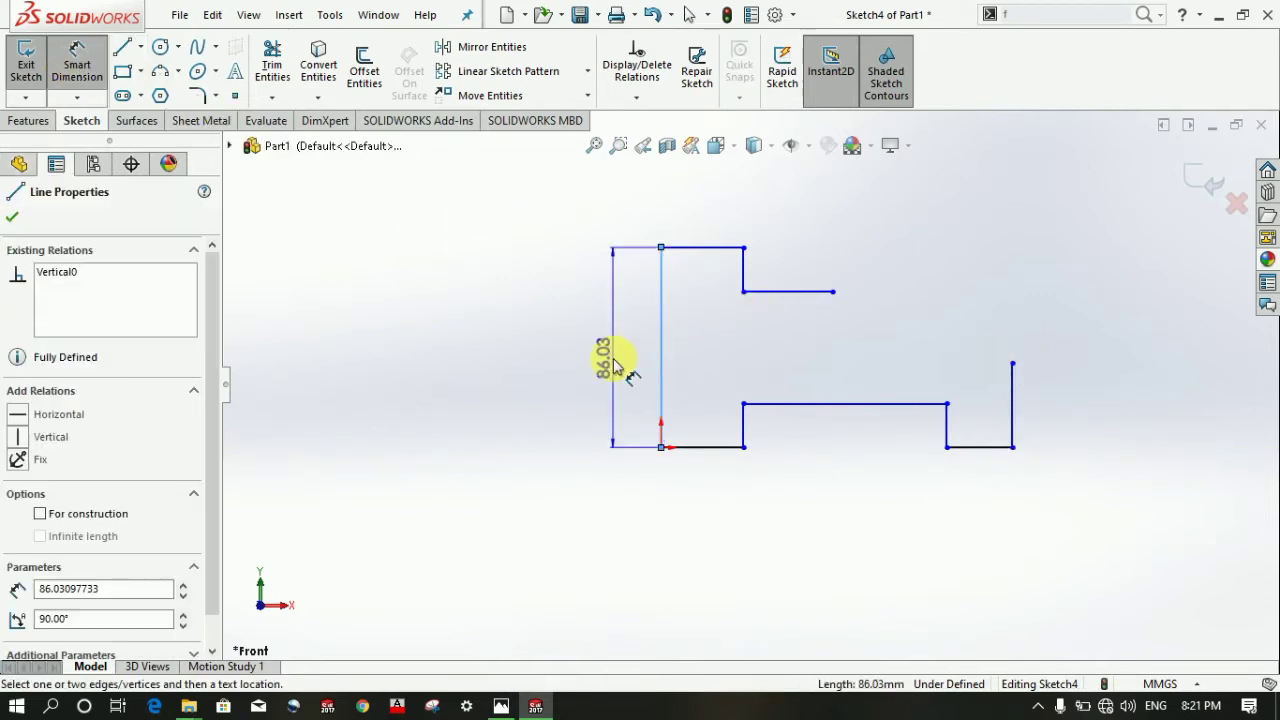
pyautogui.click(615, 364)
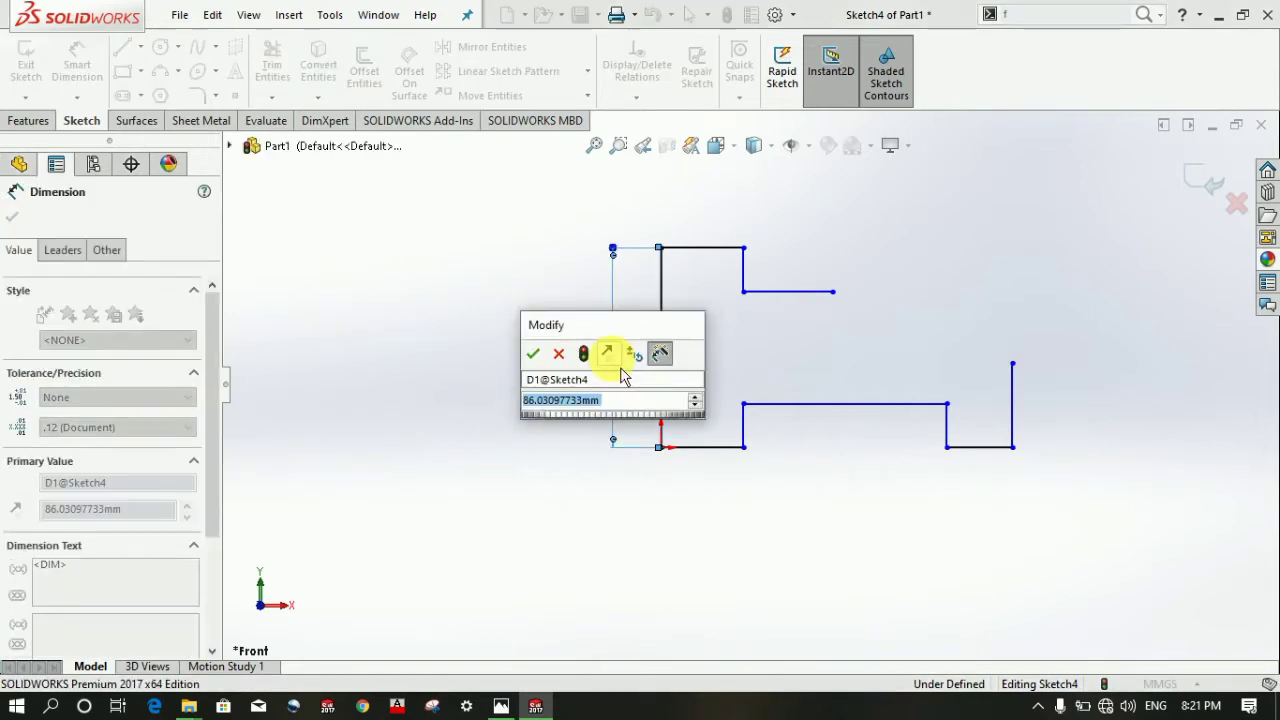
pyautogui.write('70')
pyautogui.press('Return')
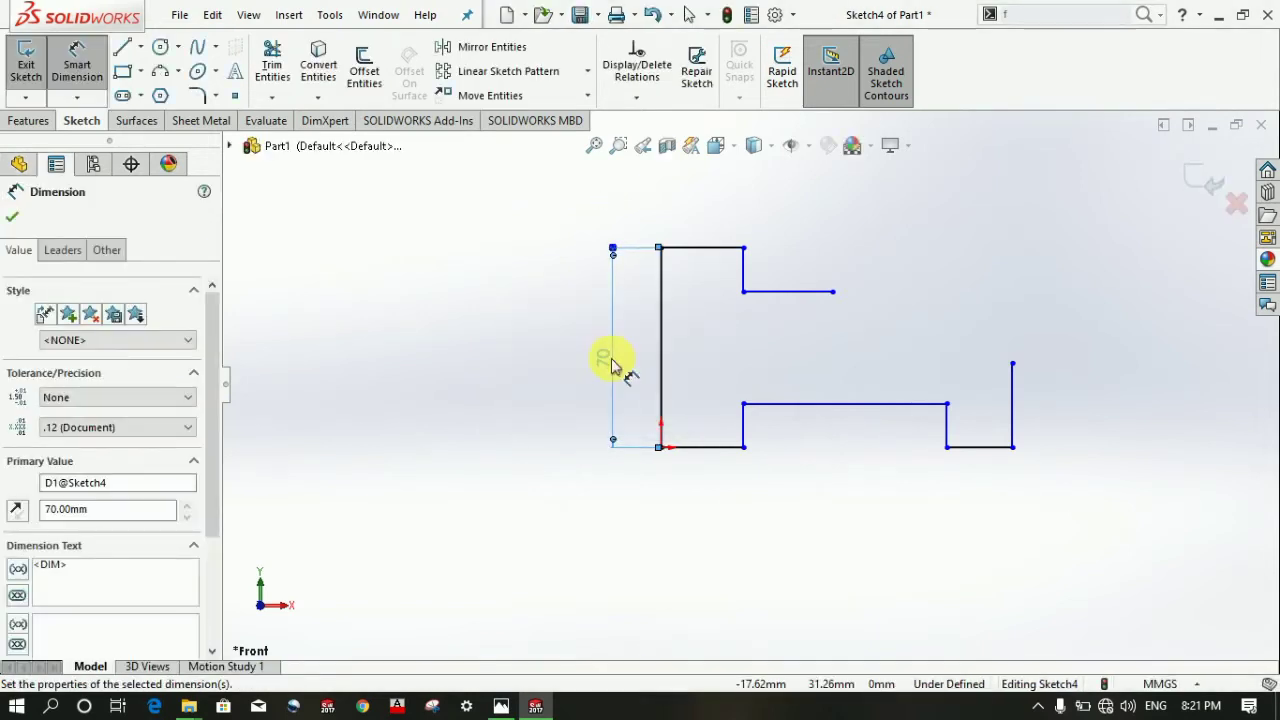
pyautogui.click(675, 229)
pyautogui.click(678, 224)
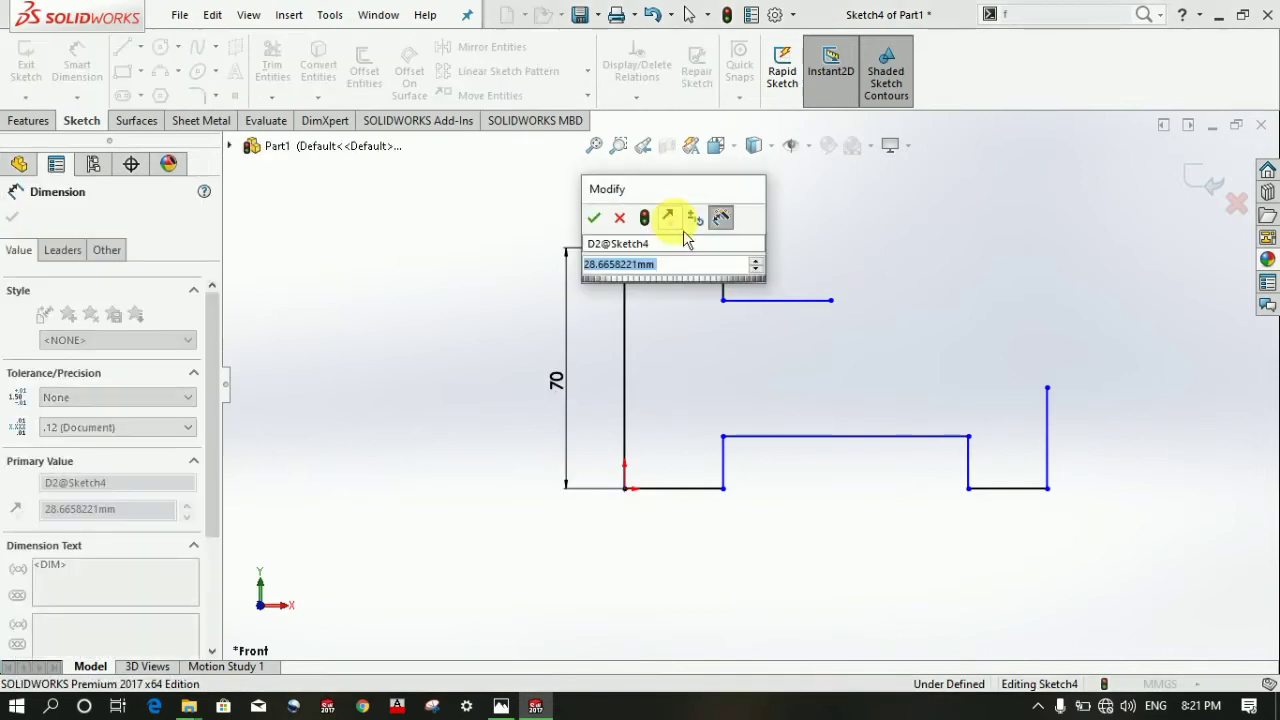
pyautogui.write('30')
pyautogui.press('Return')
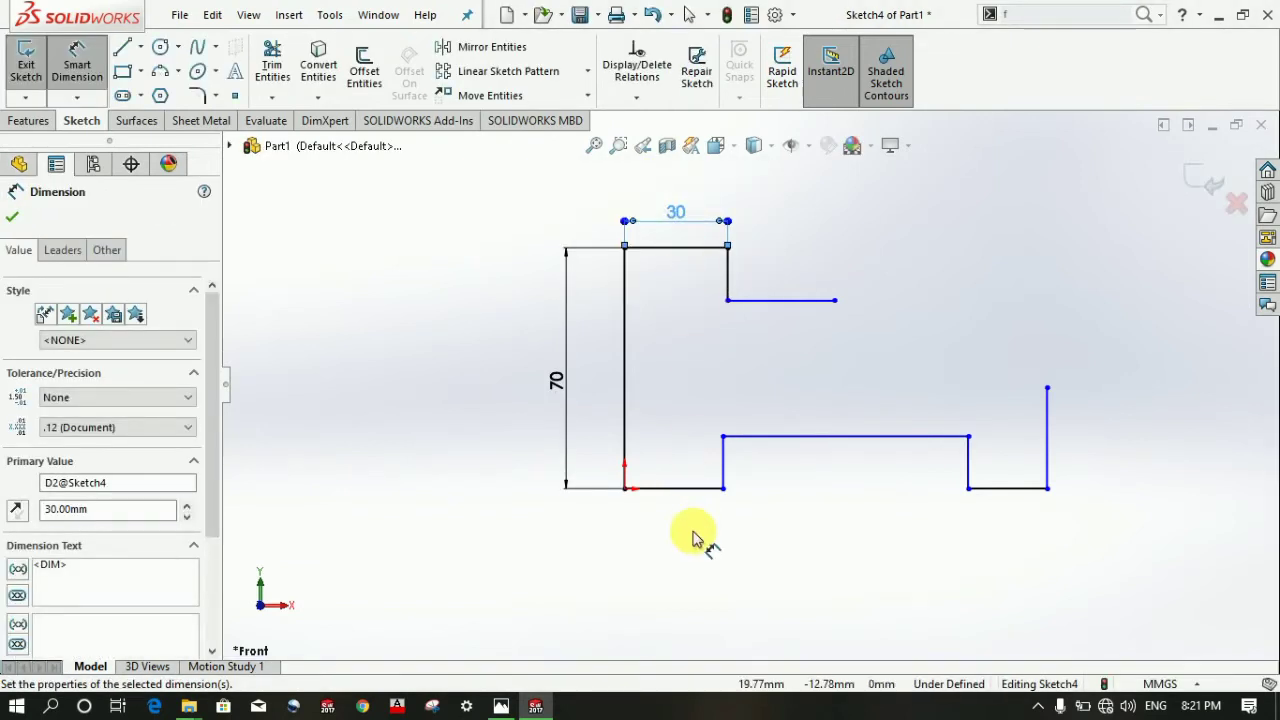
# - Dimension the bottom ledge 30 mm wide and the lower step 16 mm high
pyautogui.click(690, 495)
pyautogui.click(687, 518)
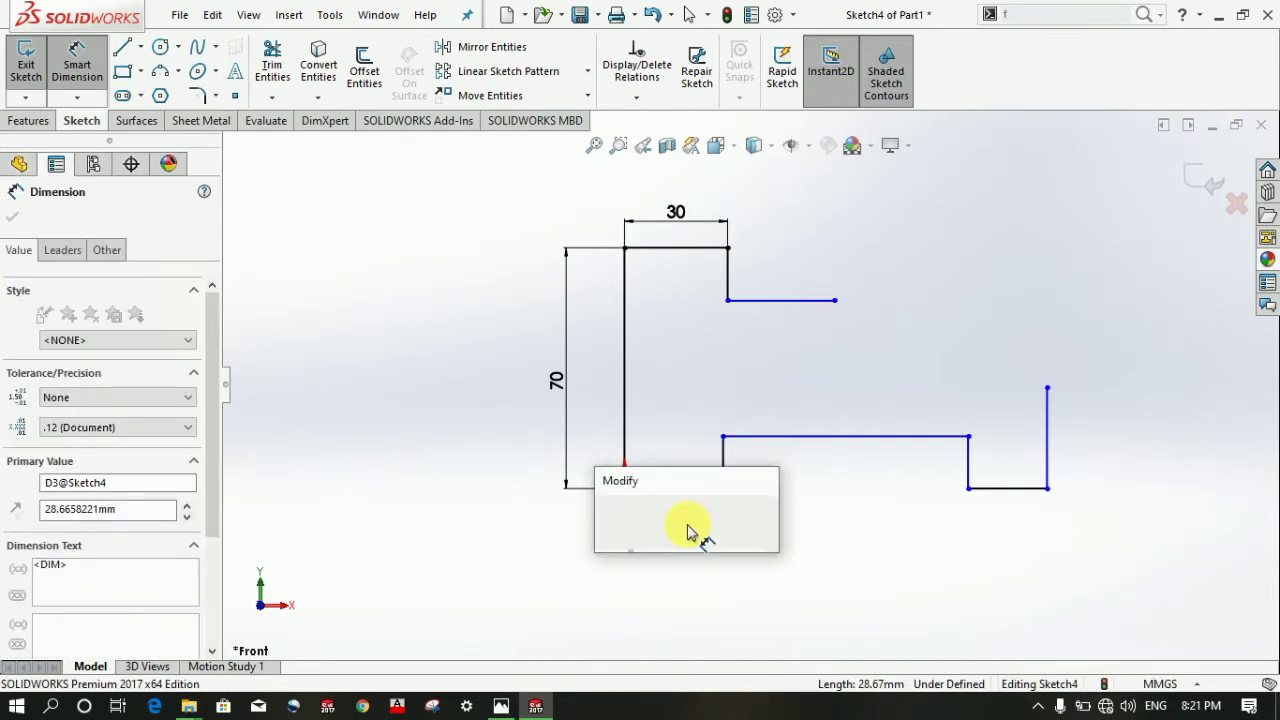
pyautogui.write('30')
pyautogui.press('Return')
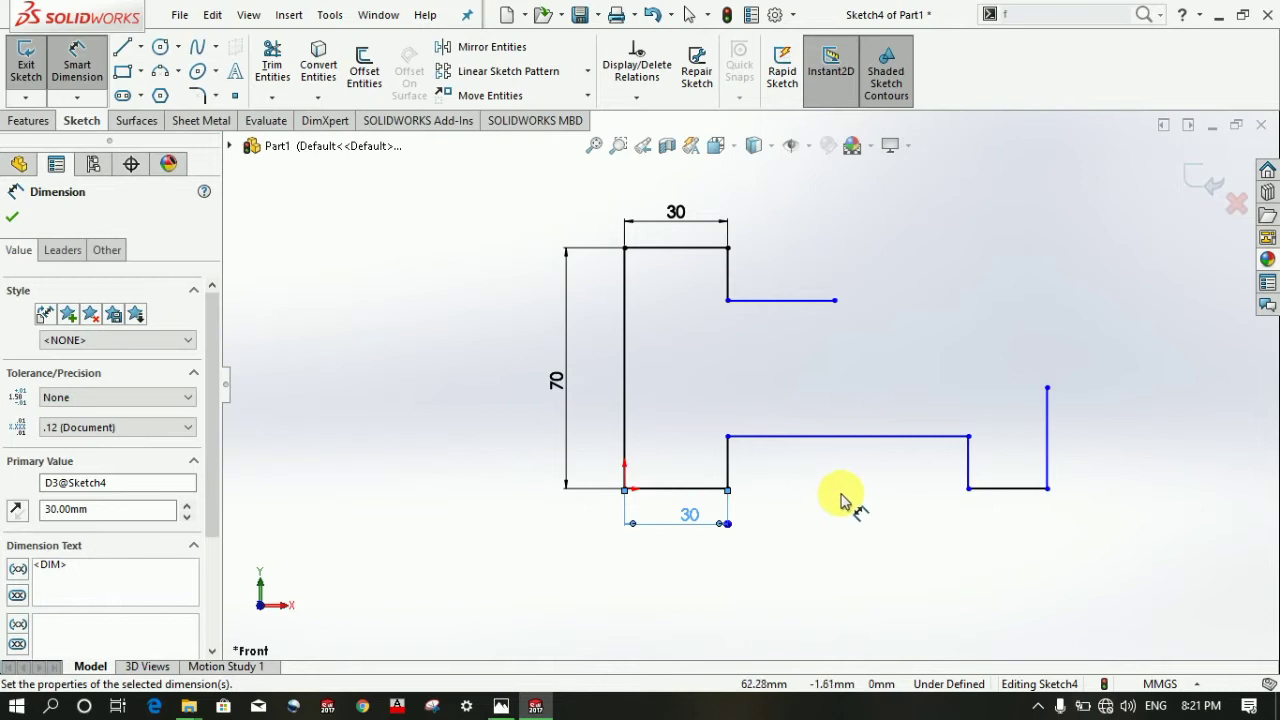
pyautogui.click(785, 437)
pyautogui.click(700, 488)
pyautogui.click(773, 470)
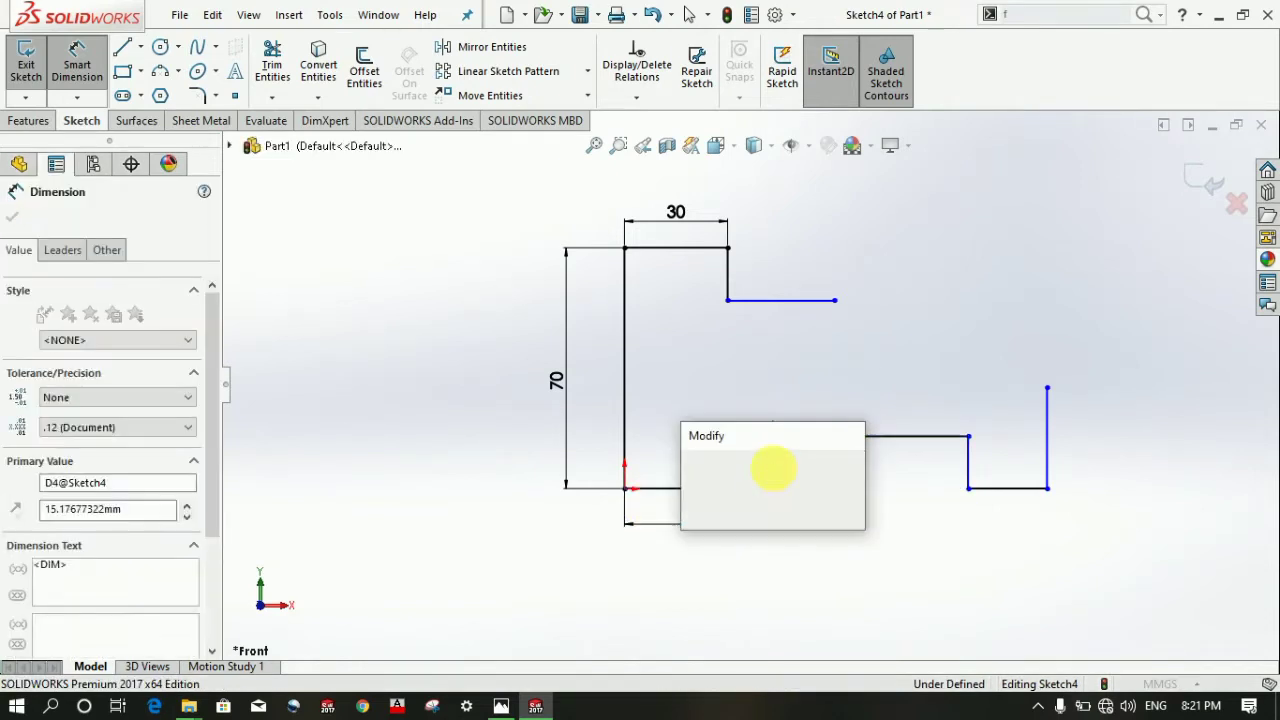
pyautogui.write('16')
pyautogui.press('Return')
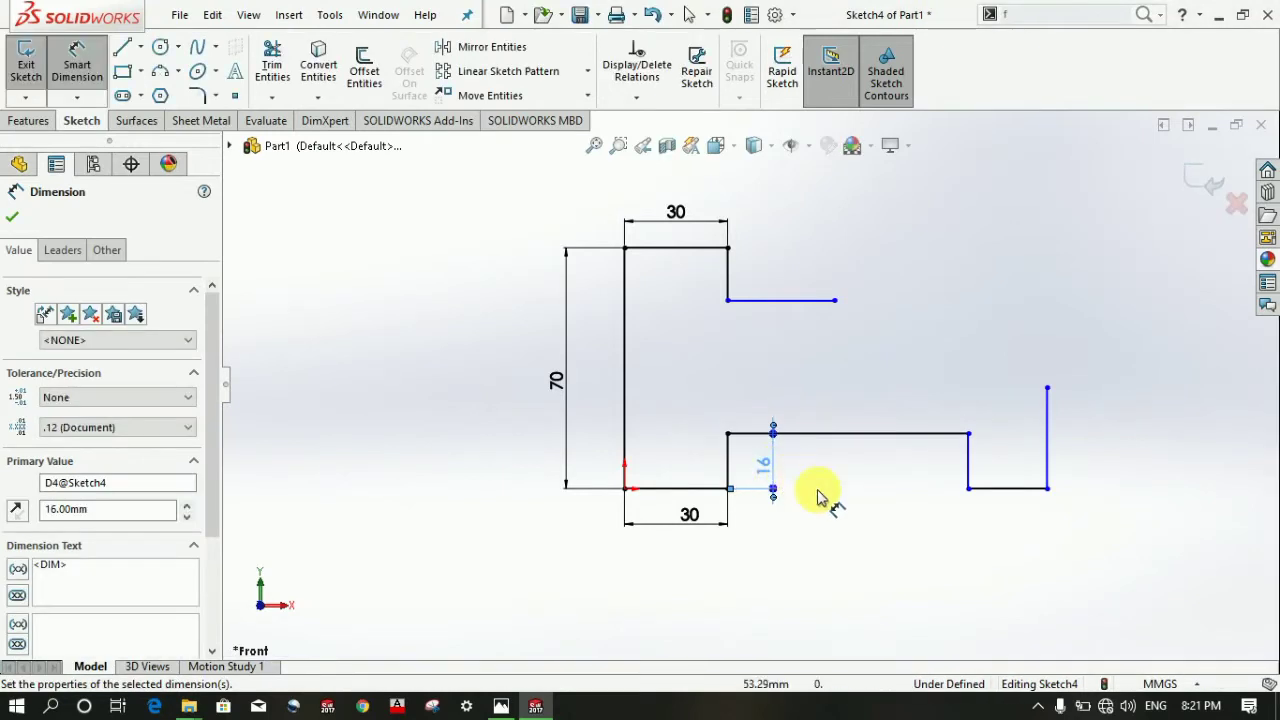
# - Dimension the right vertical edge to 40 mm and the upper step drop to 16 mm
pyautogui.click(970, 460)
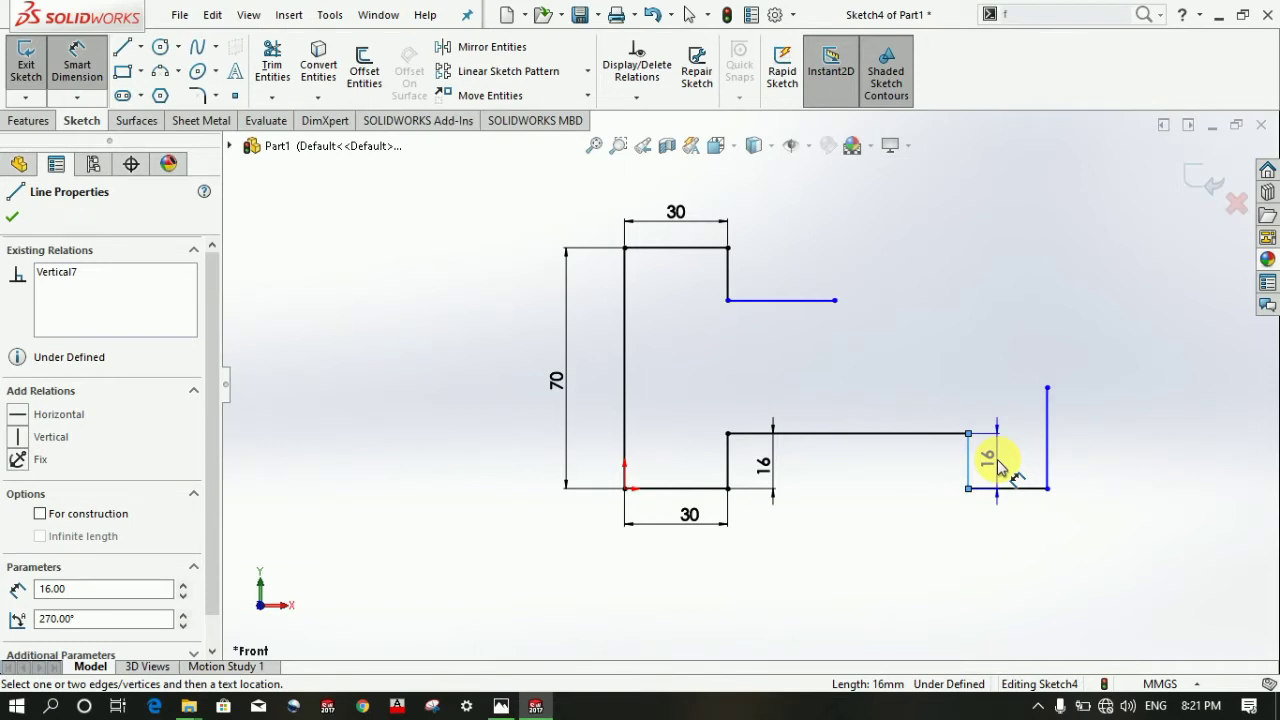
pyautogui.press('Escape')
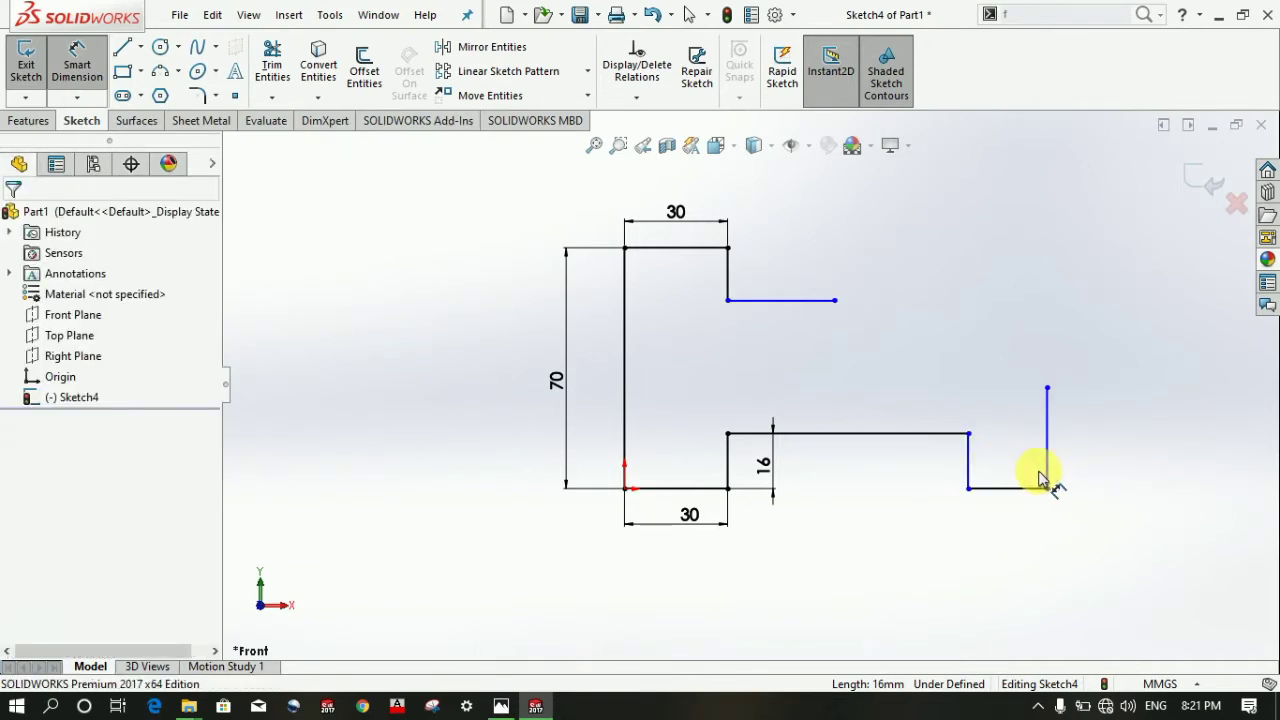
pyautogui.click(1048, 436)
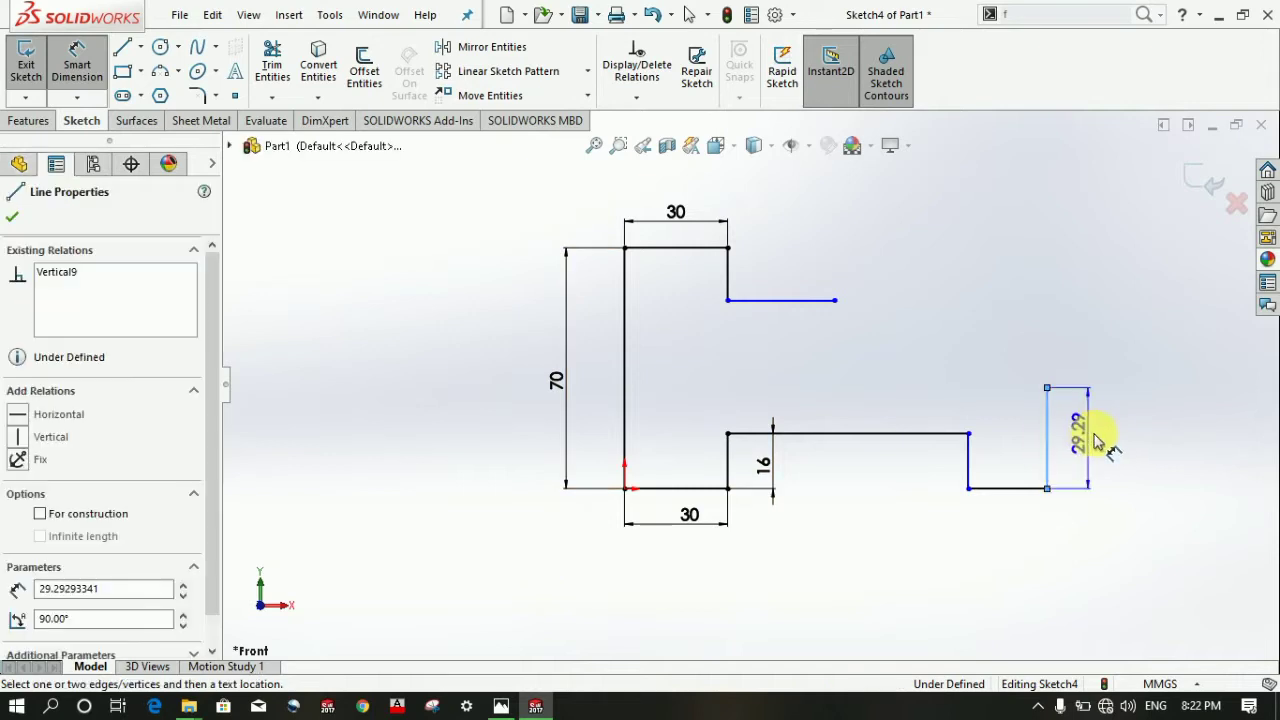
pyautogui.click(1100, 440)
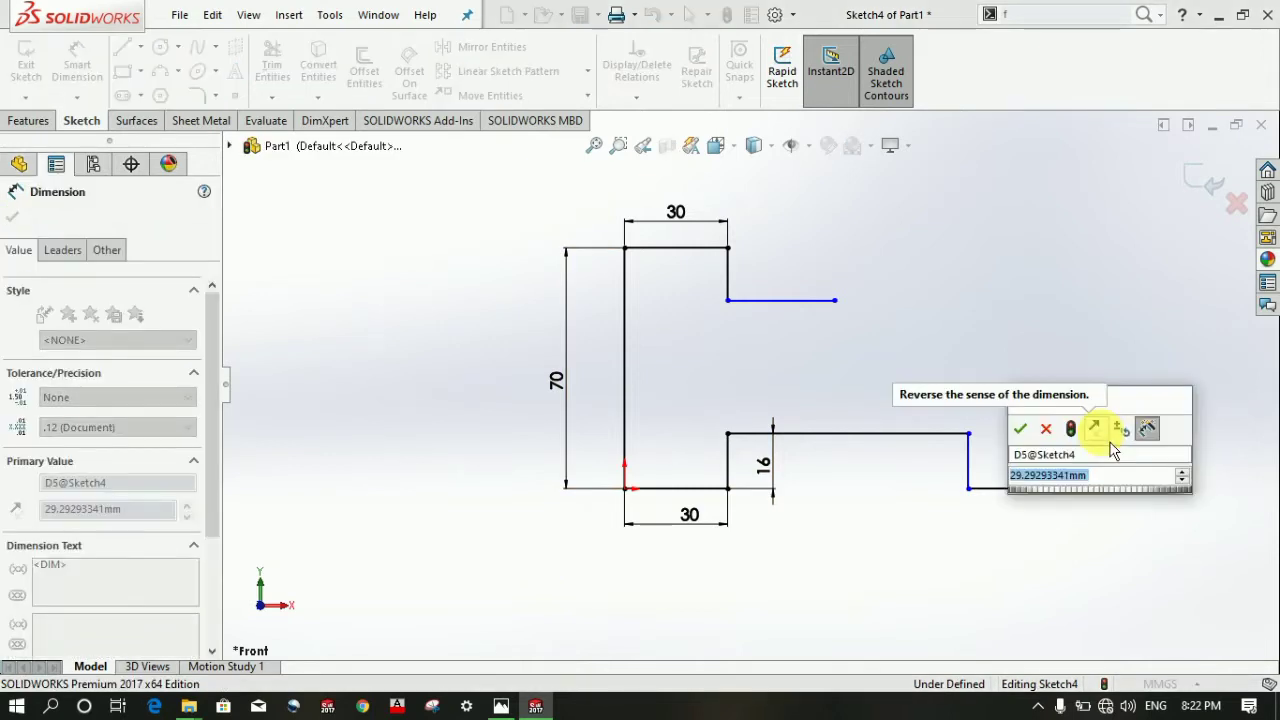
pyautogui.write('40')
pyautogui.press('Return')
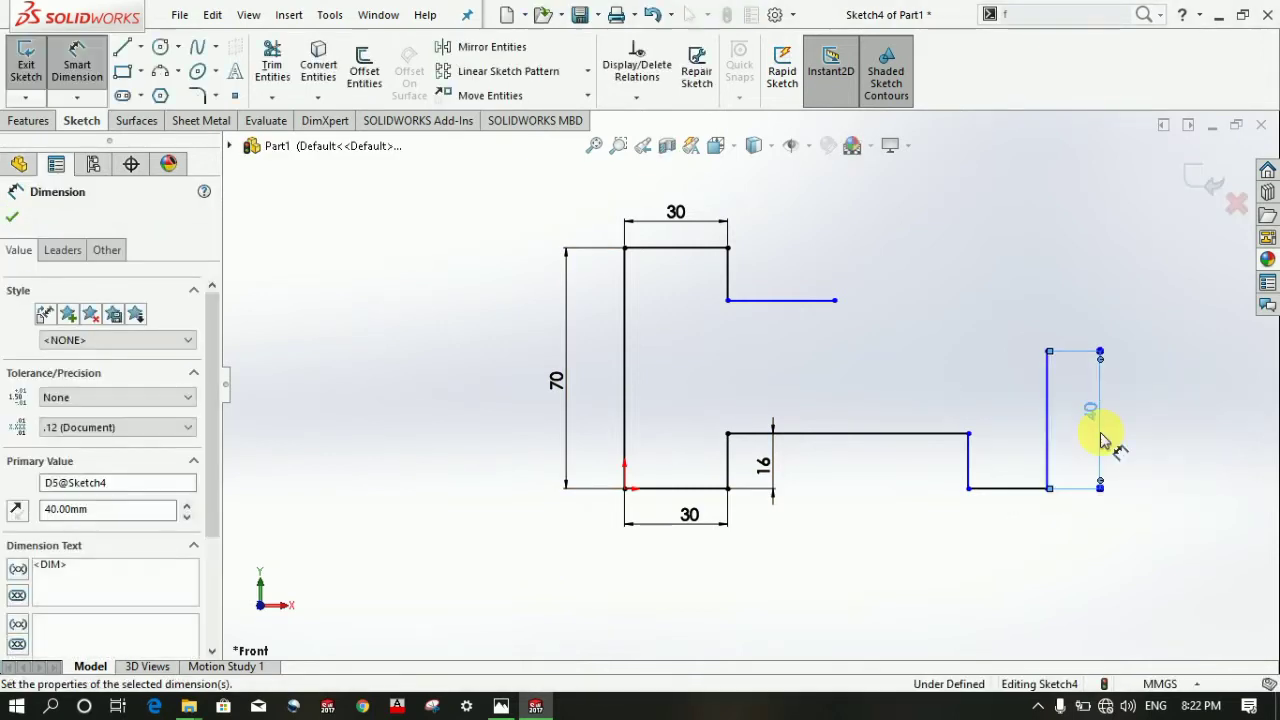
pyautogui.click(703, 257)
pyautogui.click(770, 298)
pyautogui.click(785, 275)
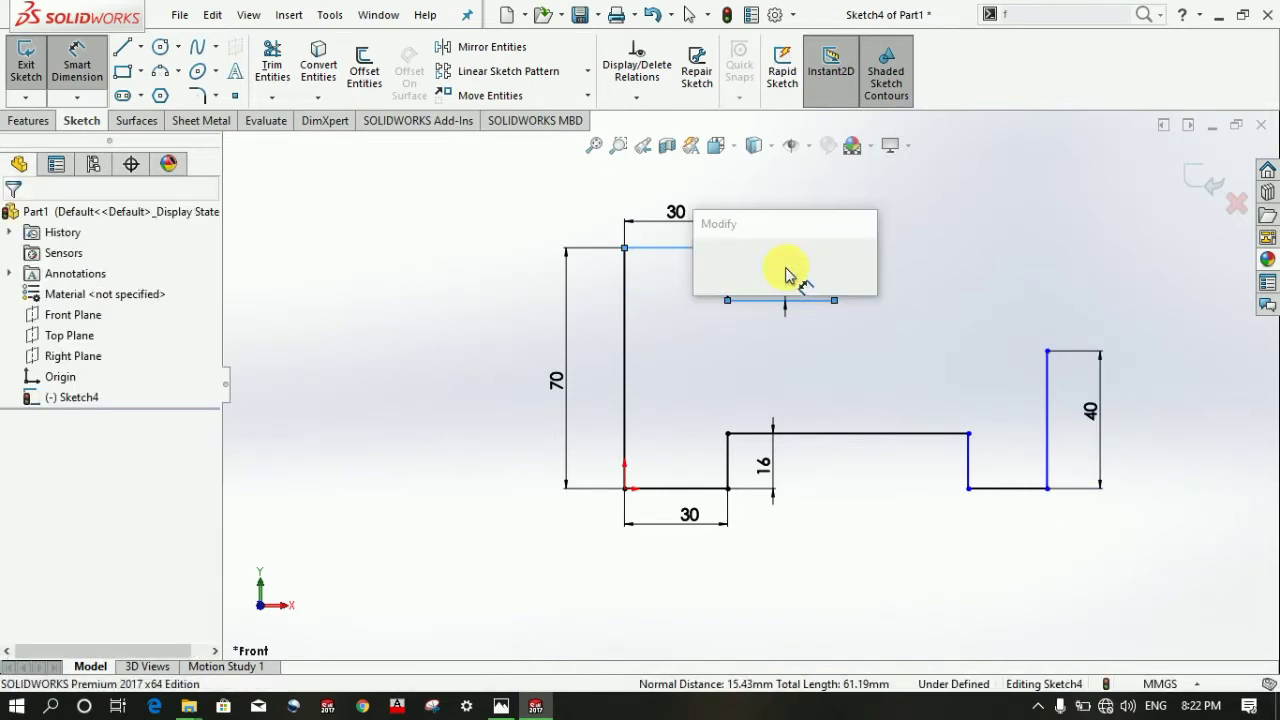
pyautogui.press('Escape')
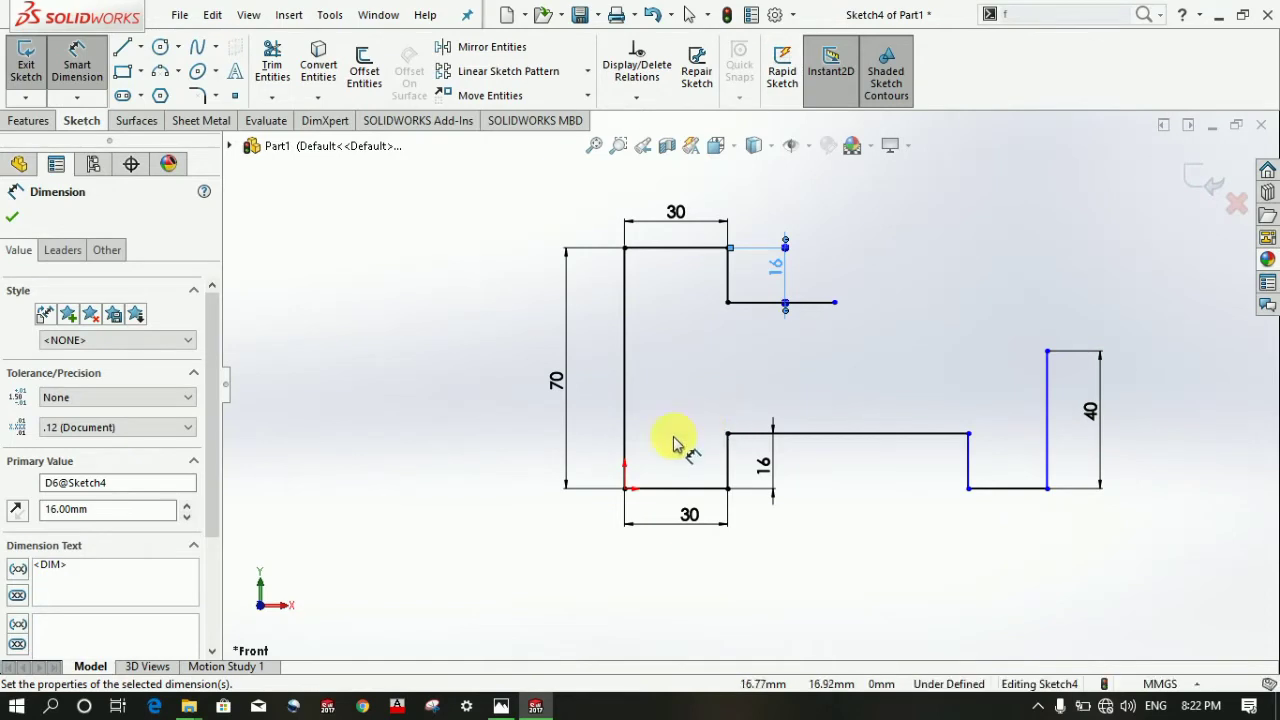
# - Add a 130 mm overall width dimension between the left and right edges, discarding extra previews
pyautogui.click(626, 437)
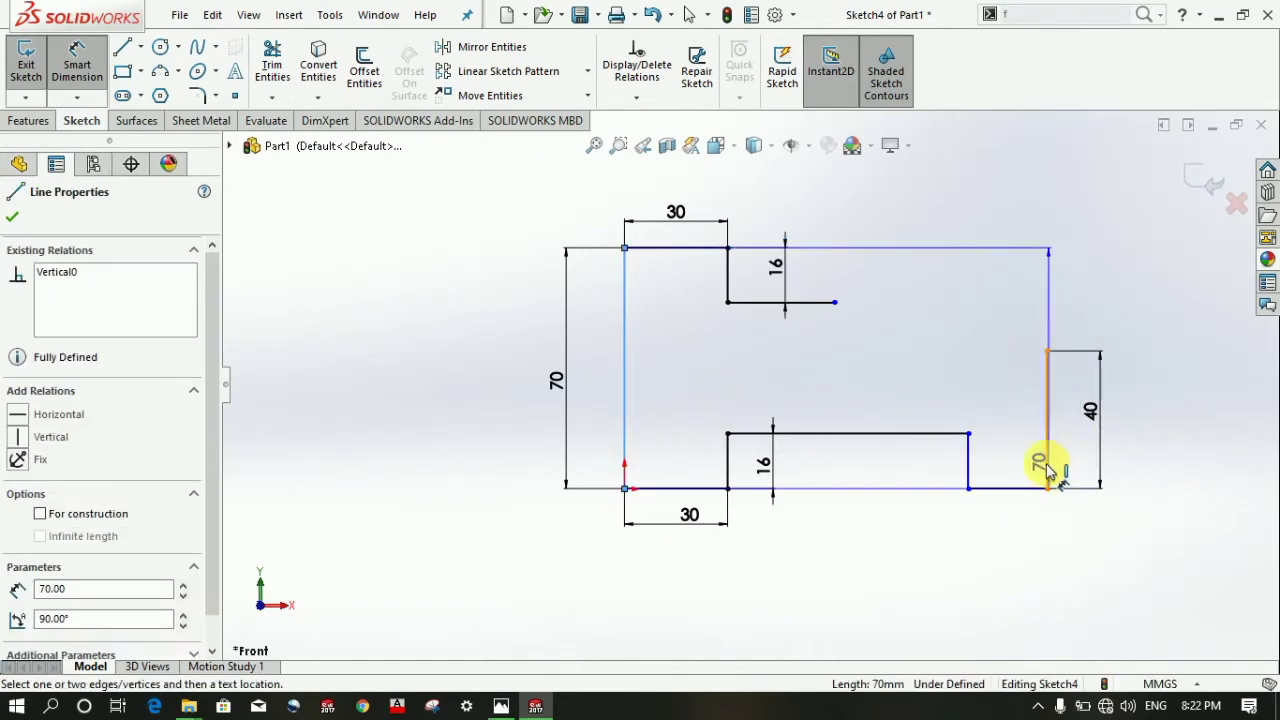
pyautogui.click(1047, 470)
pyautogui.click(862, 585)
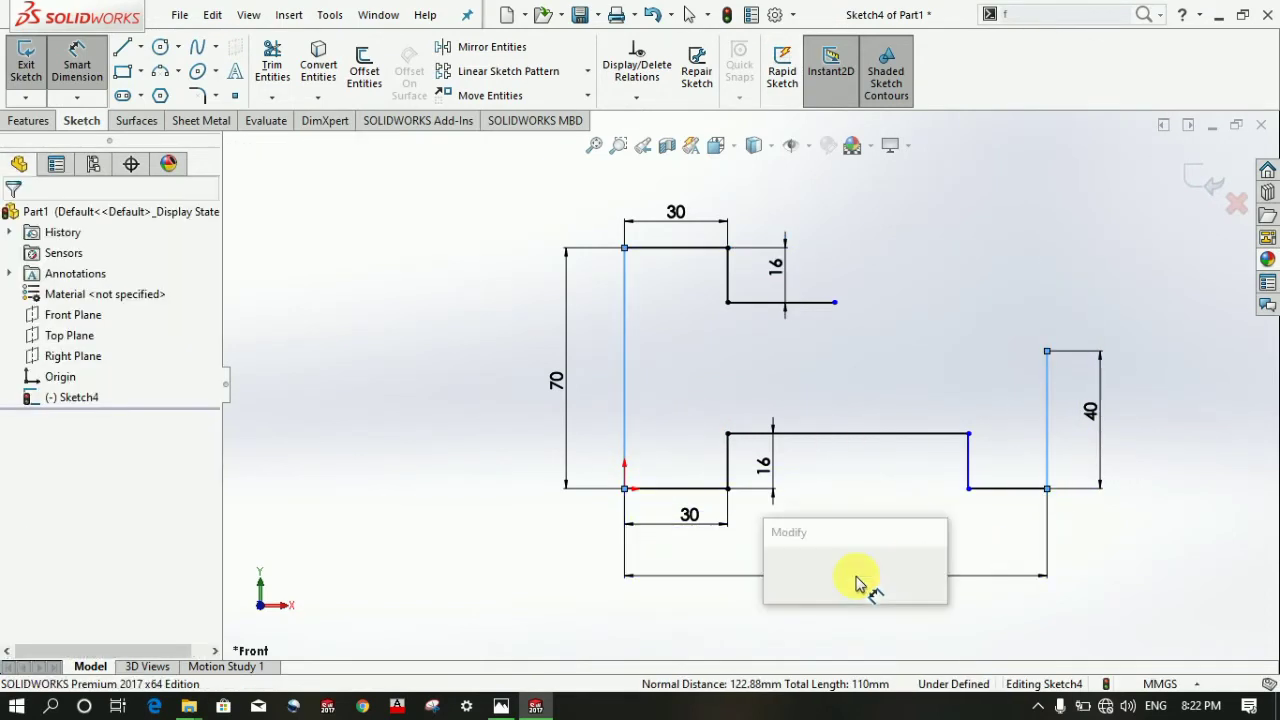
pyautogui.write('130')
pyautogui.press('Return')
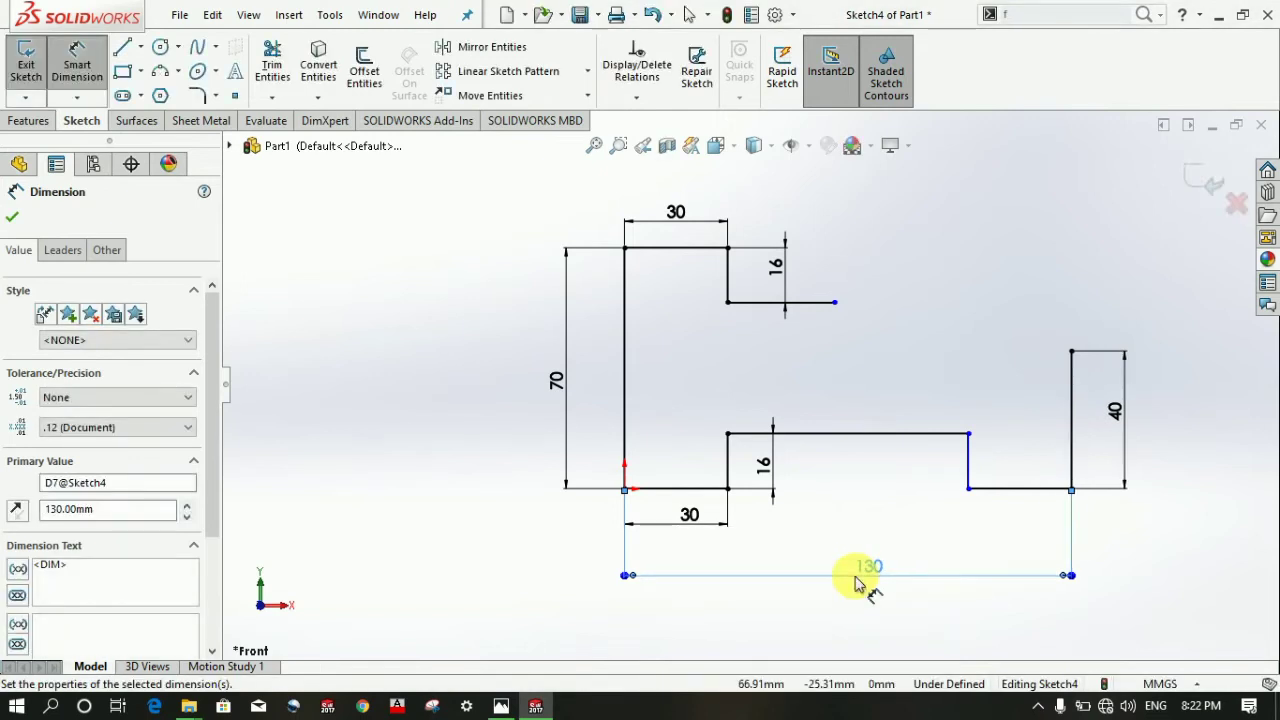
pyautogui.click(626, 410)
pyautogui.click(728, 467)
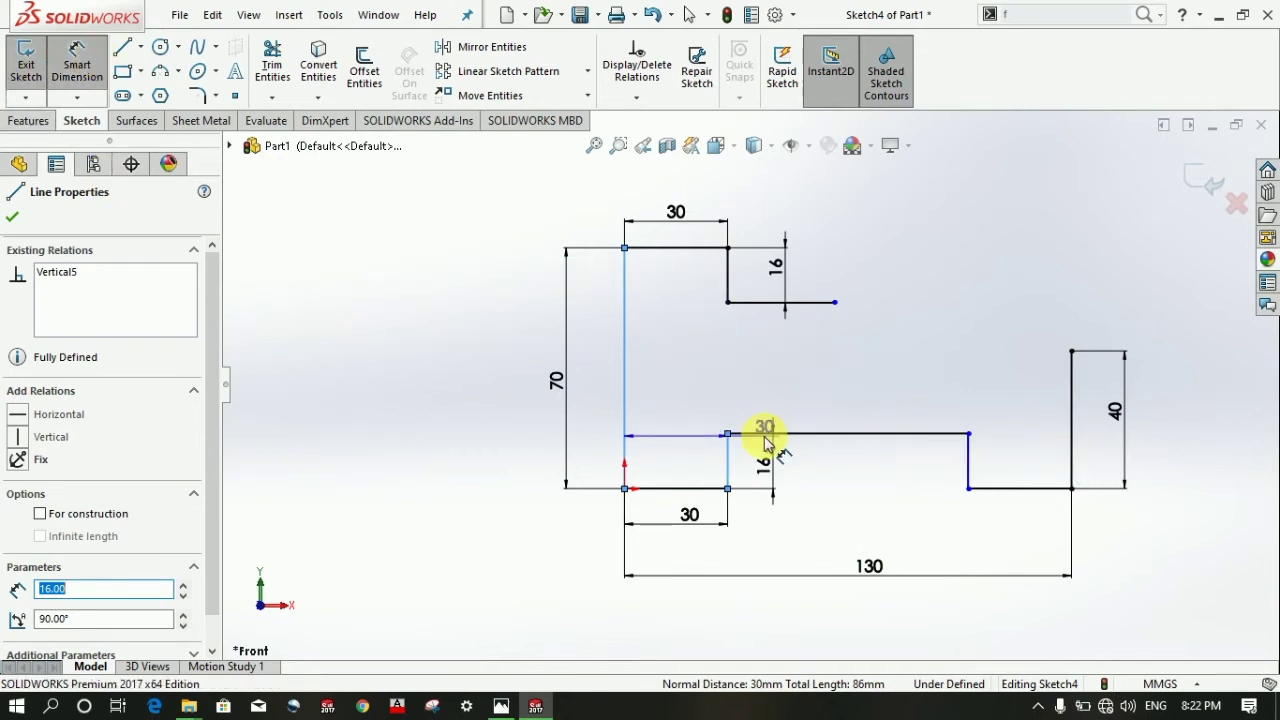
pyautogui.click(727, 470)
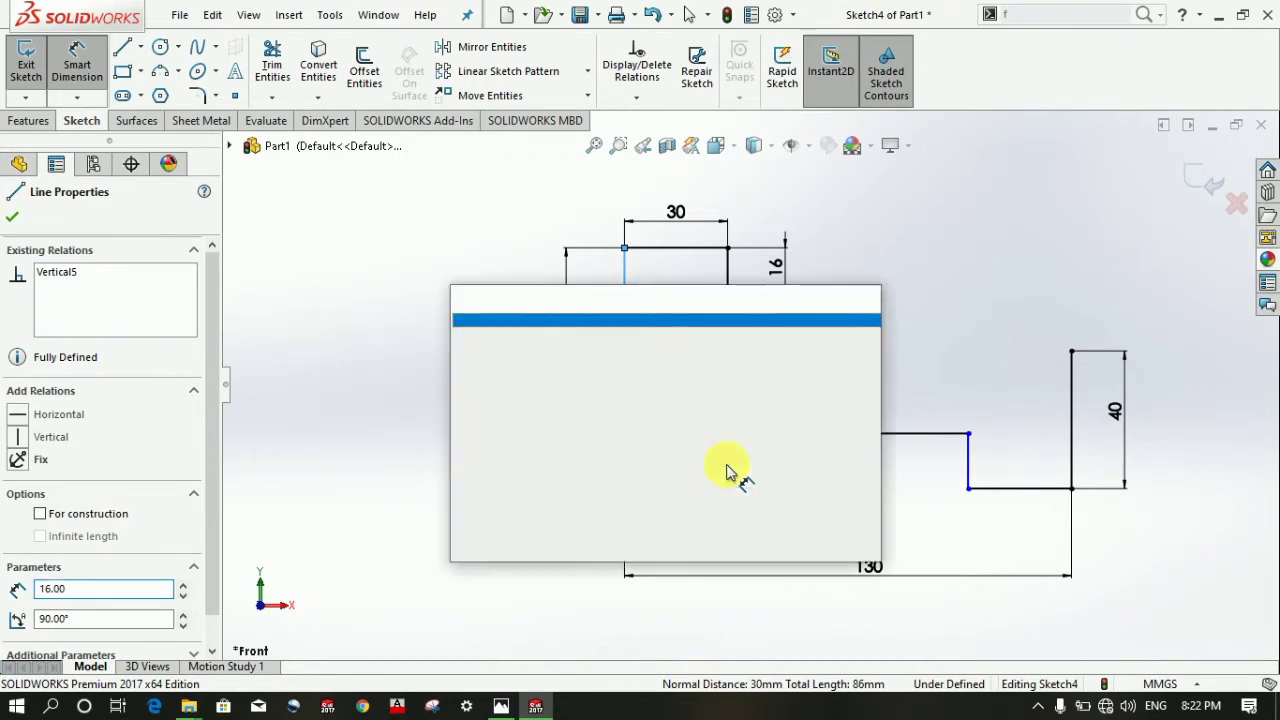
pyautogui.press('Escape')
pyautogui.click(727, 470)
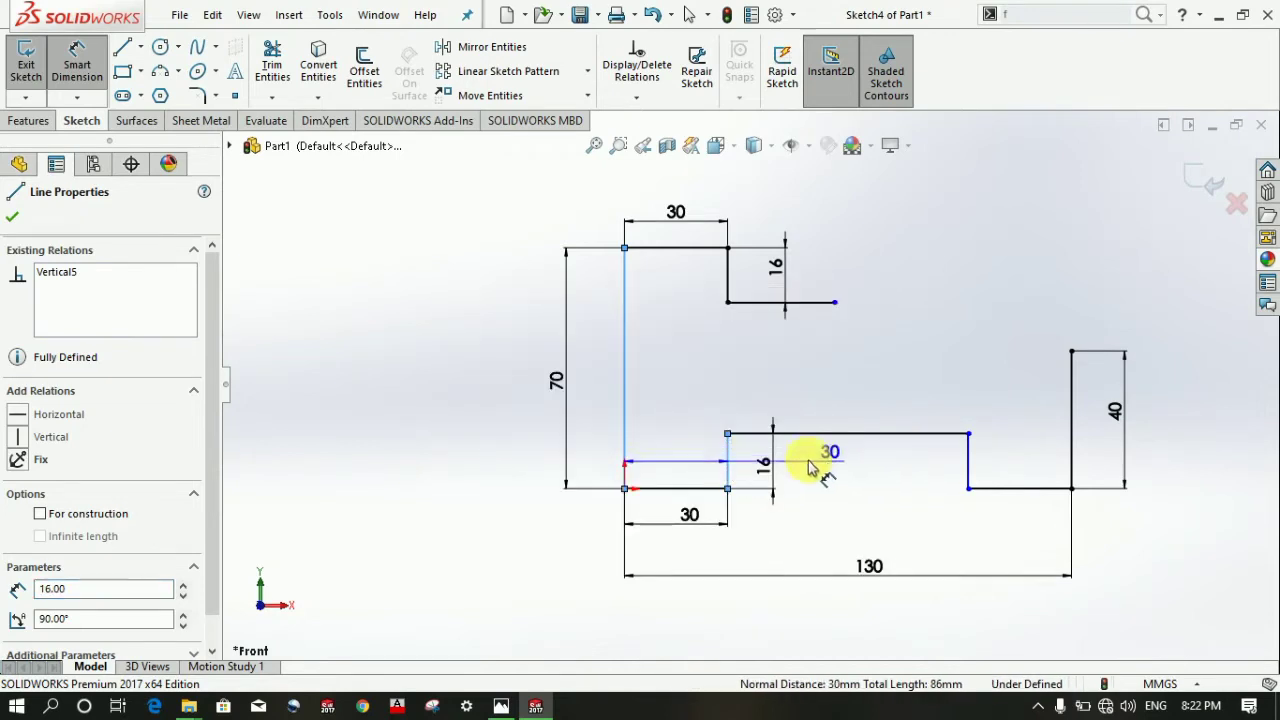
pyautogui.press('Escape')
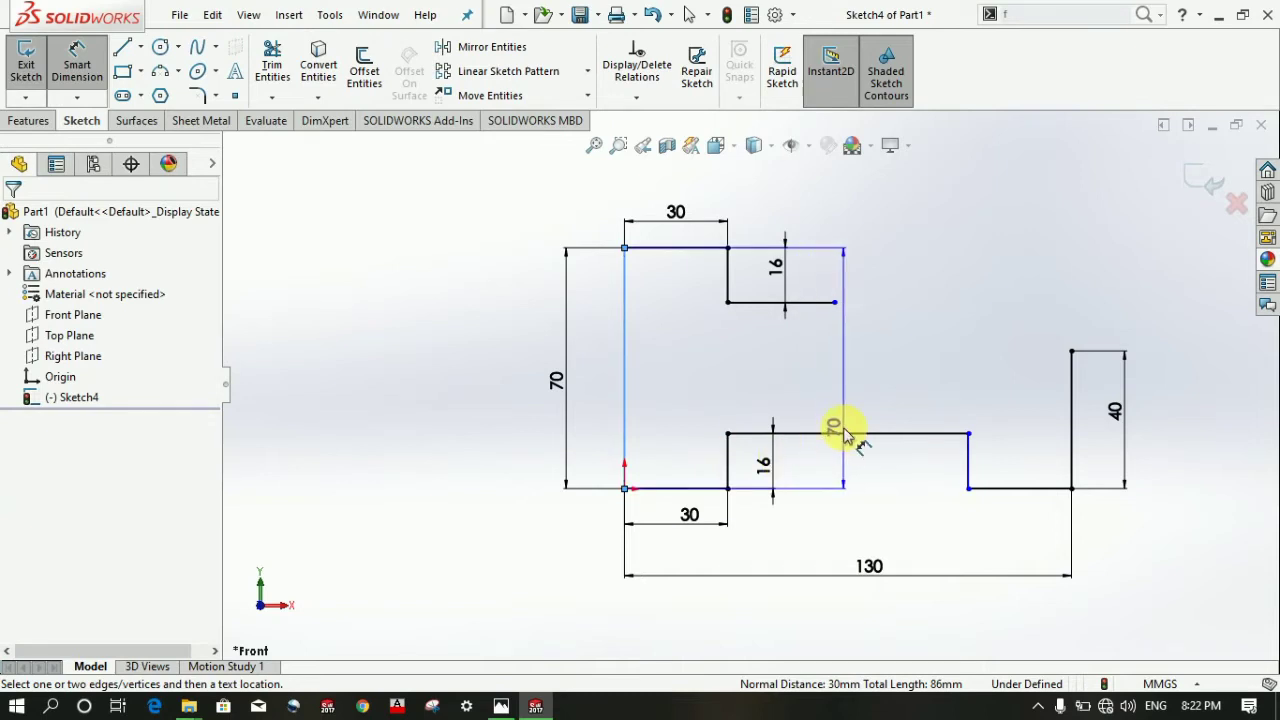
pyautogui.press('Escape')
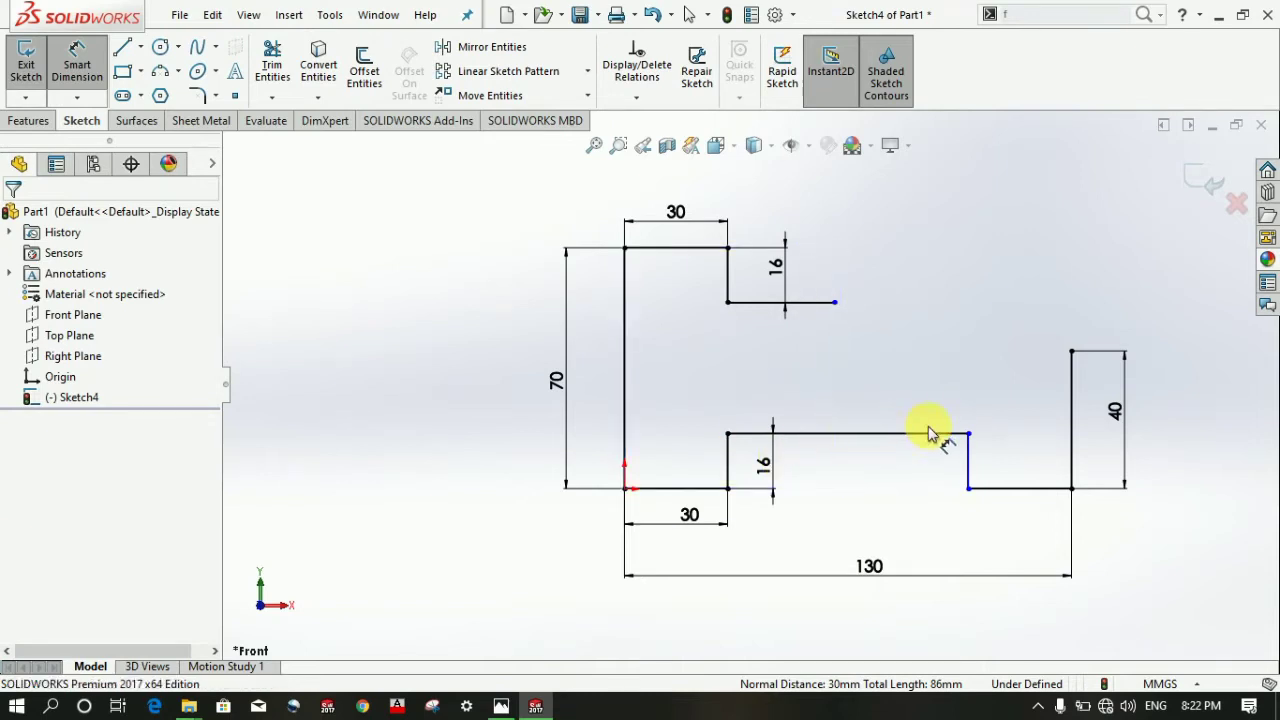
# - Draw a three-point arc from the upper step's end to the 40 mm edge's top, then fit the view
pyautogui.click(160, 71)
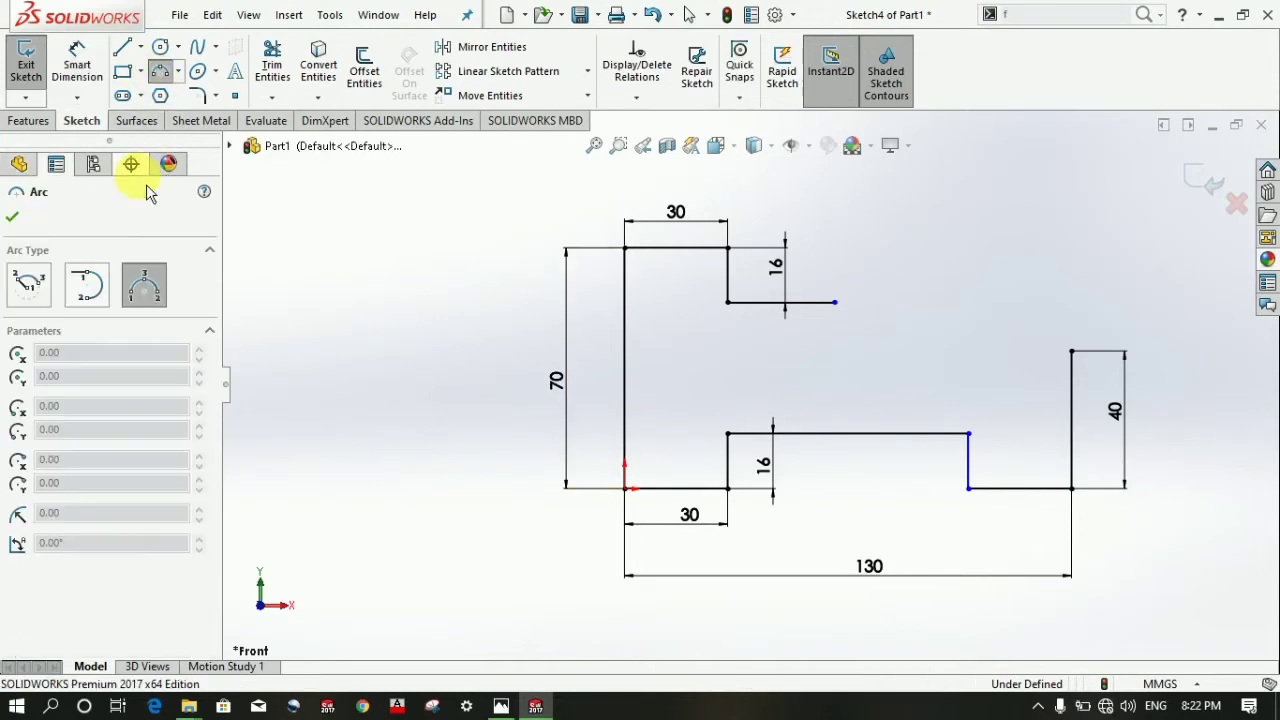
pyautogui.click(835, 303)
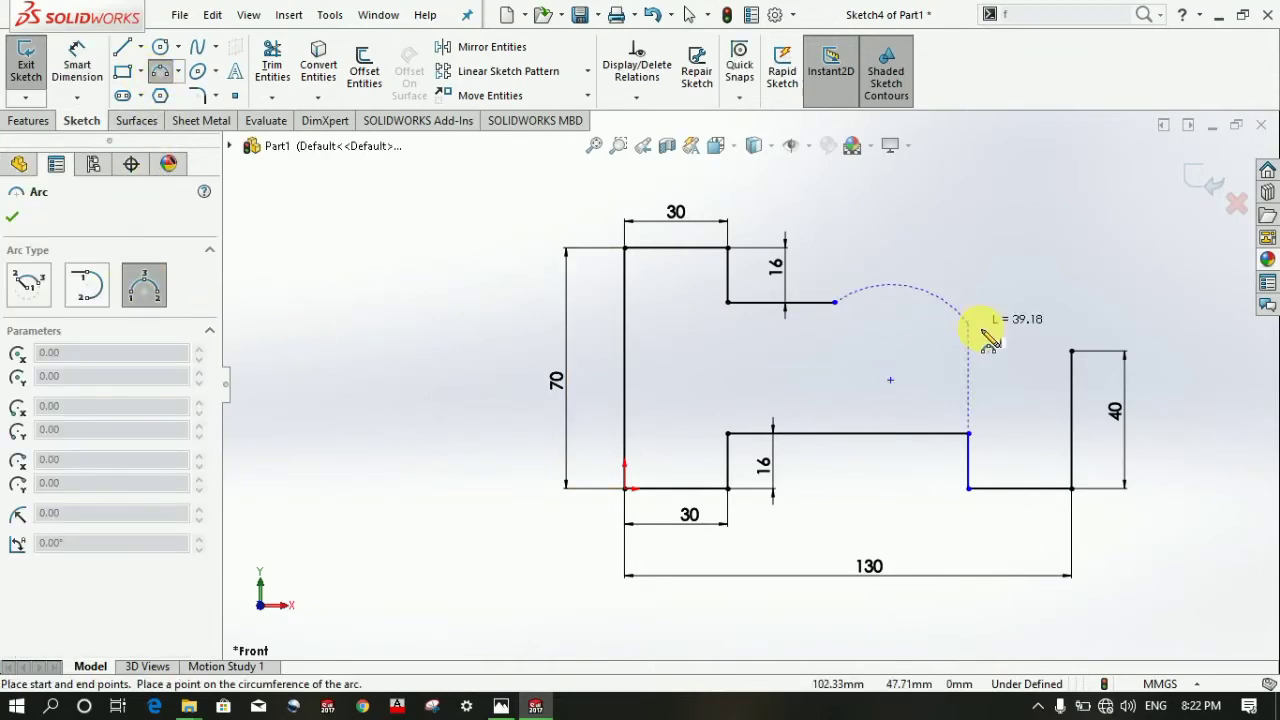
pyautogui.click(1072, 350)
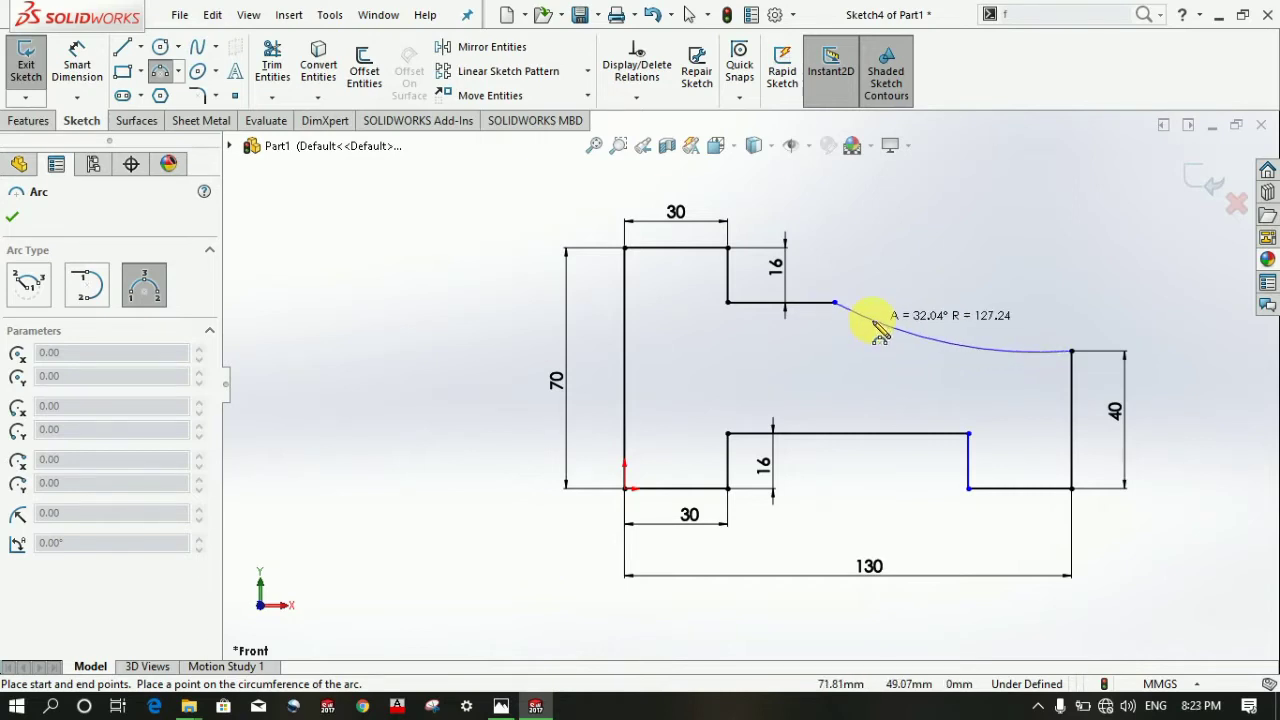
pyautogui.click(879, 336)
pyautogui.press('Escape')
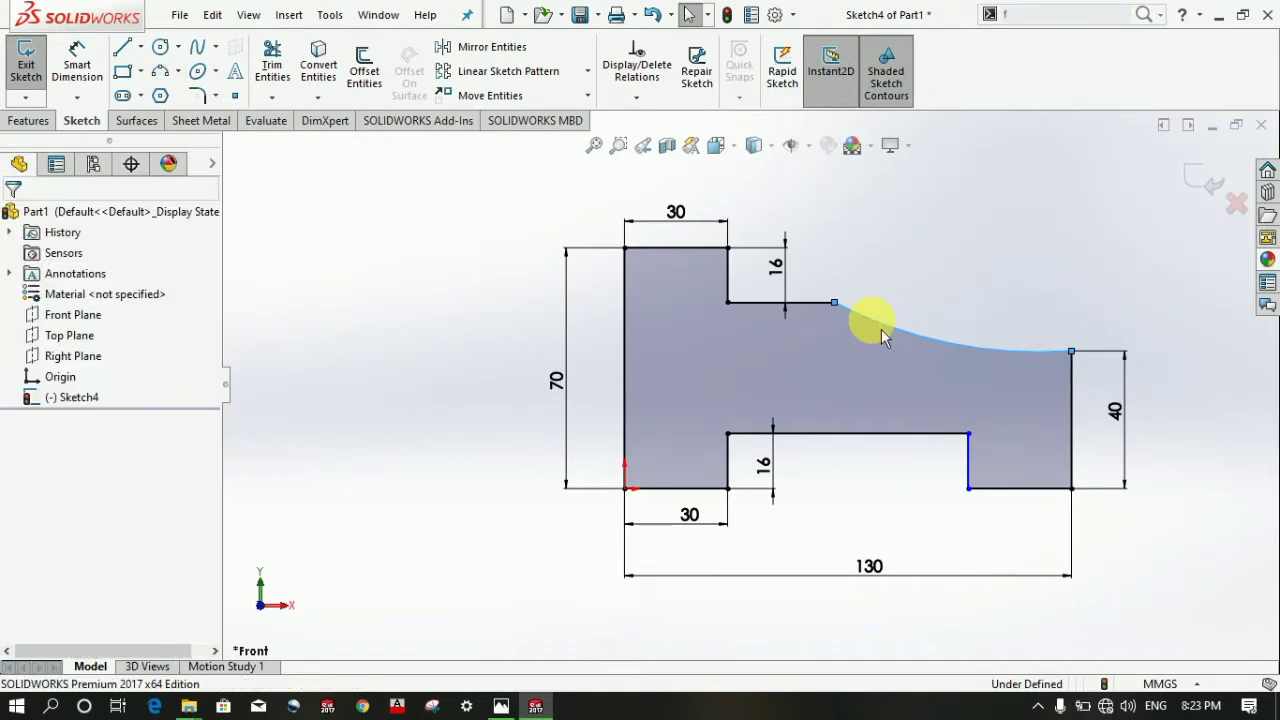
pyautogui.hotkey('ctrl', '1')
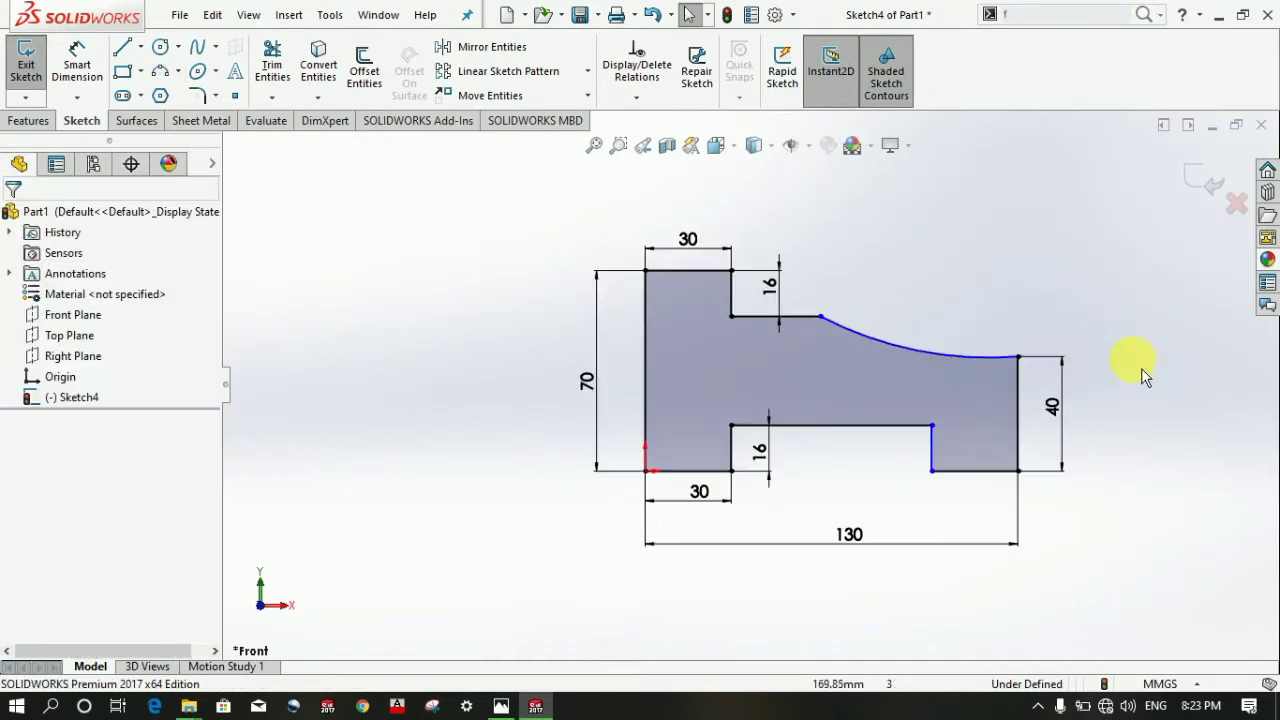
# - Fillet the left and right inner corners of the bottom notch with a 10 mm radius
pyautogui.click(204, 101)
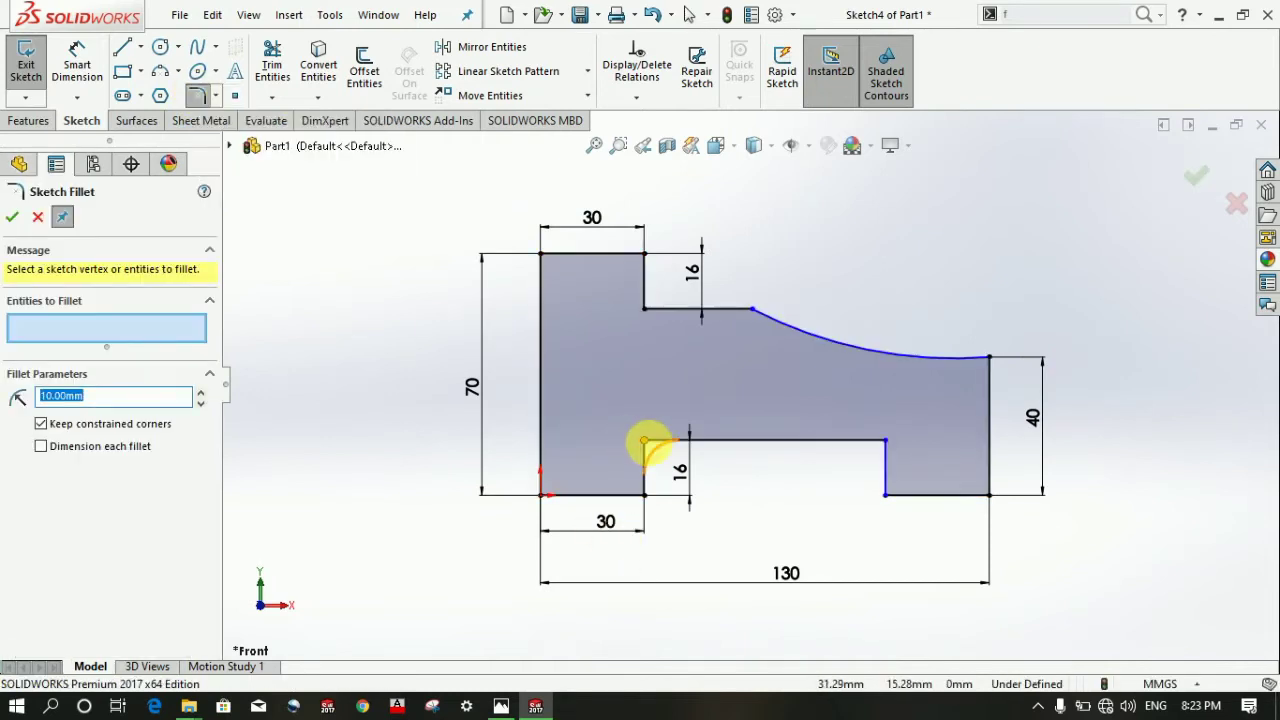
pyautogui.write('5')
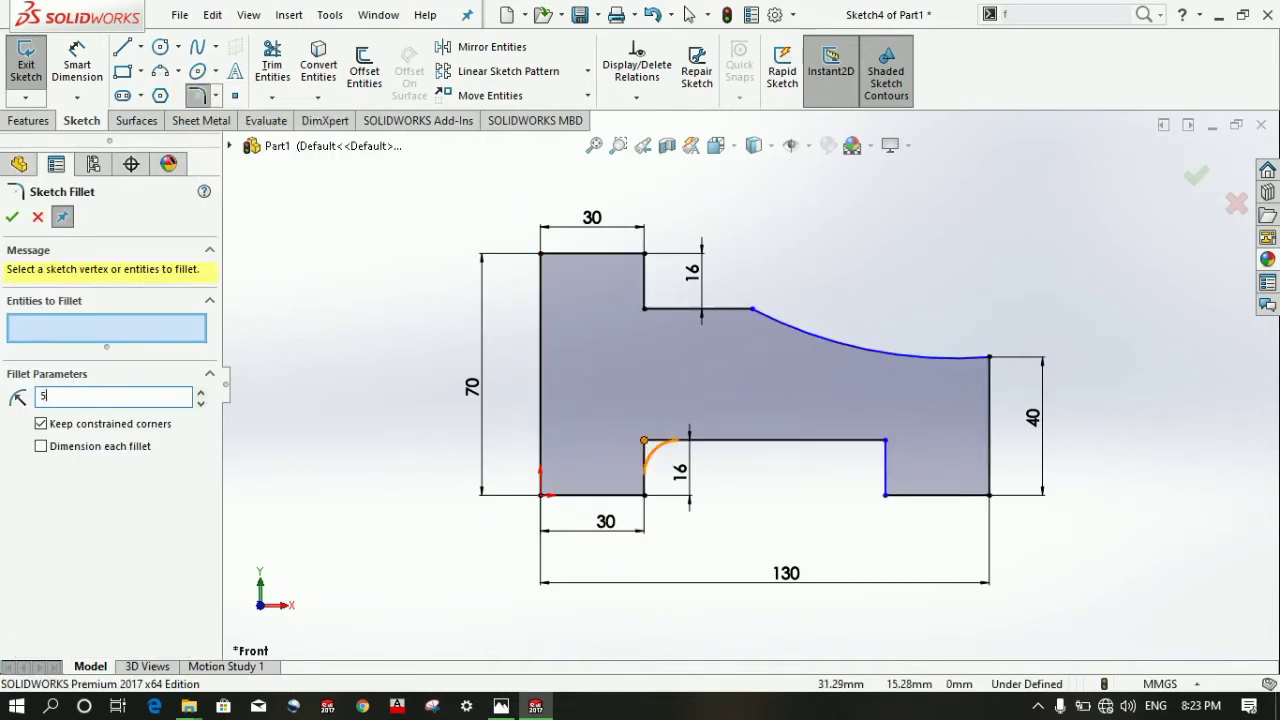
pyautogui.click(649, 442)
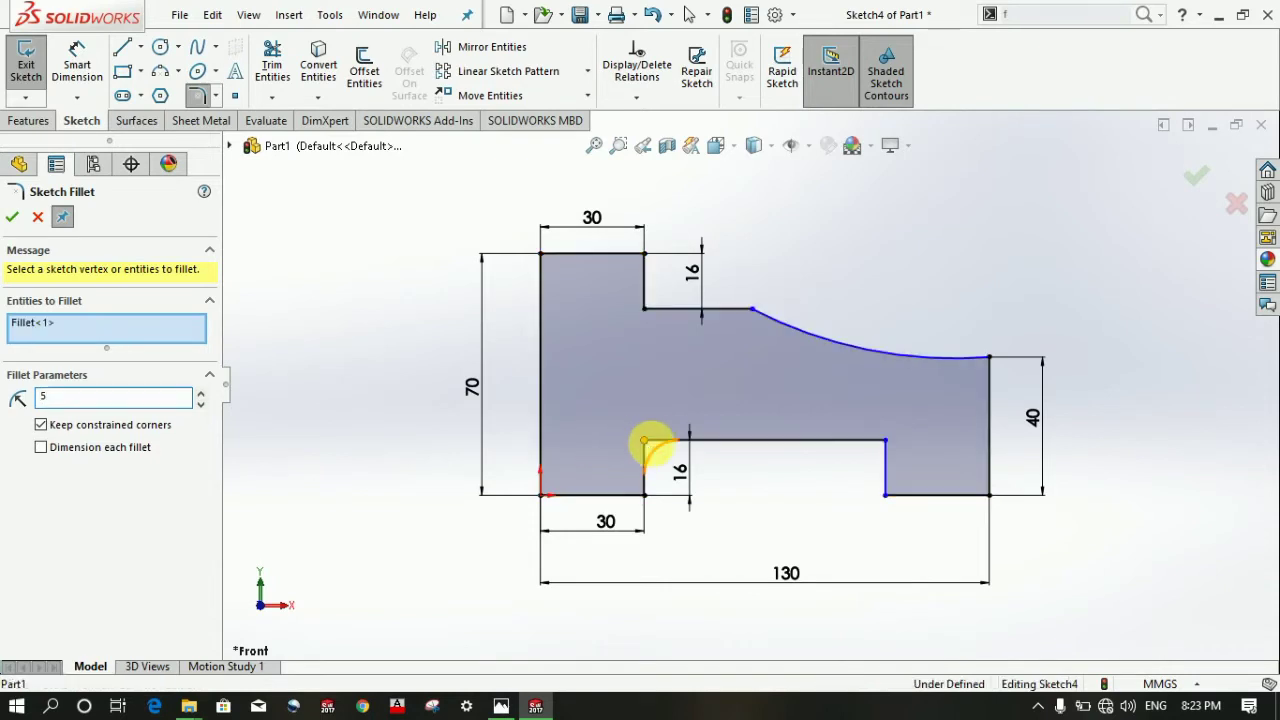
pyautogui.click(16, 398)
pyautogui.write('10')
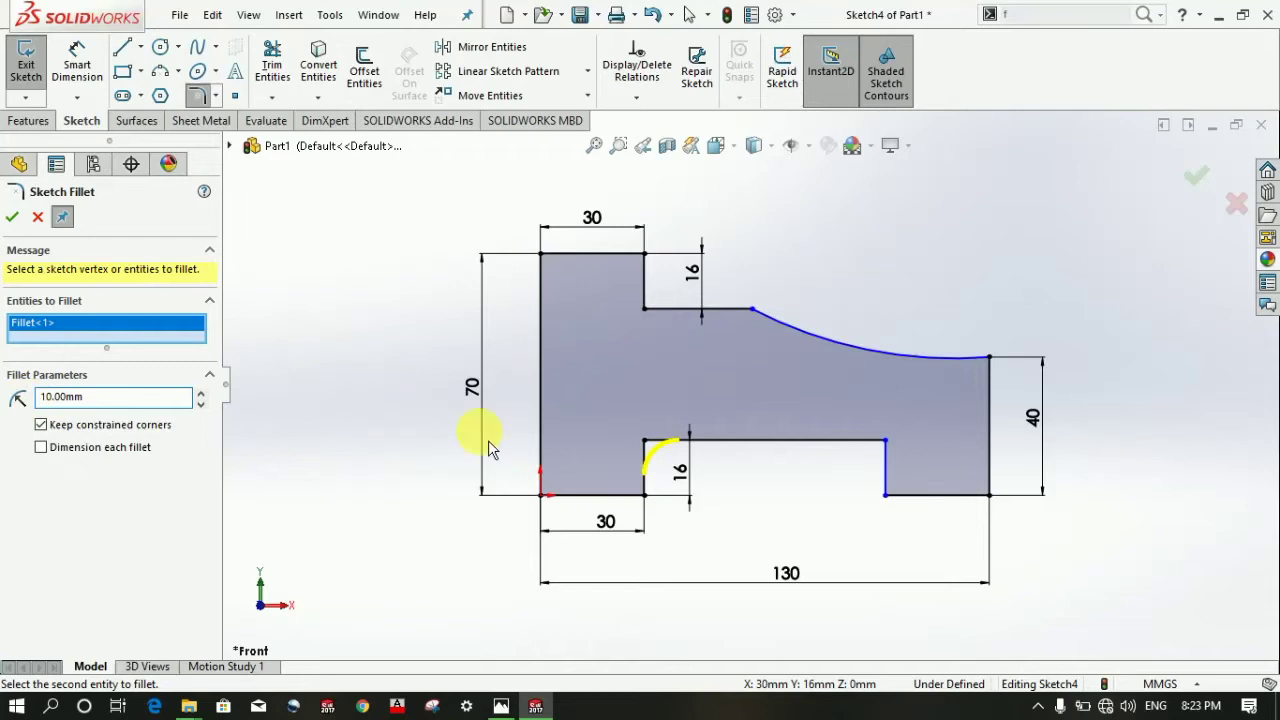
pyautogui.click(885, 441)
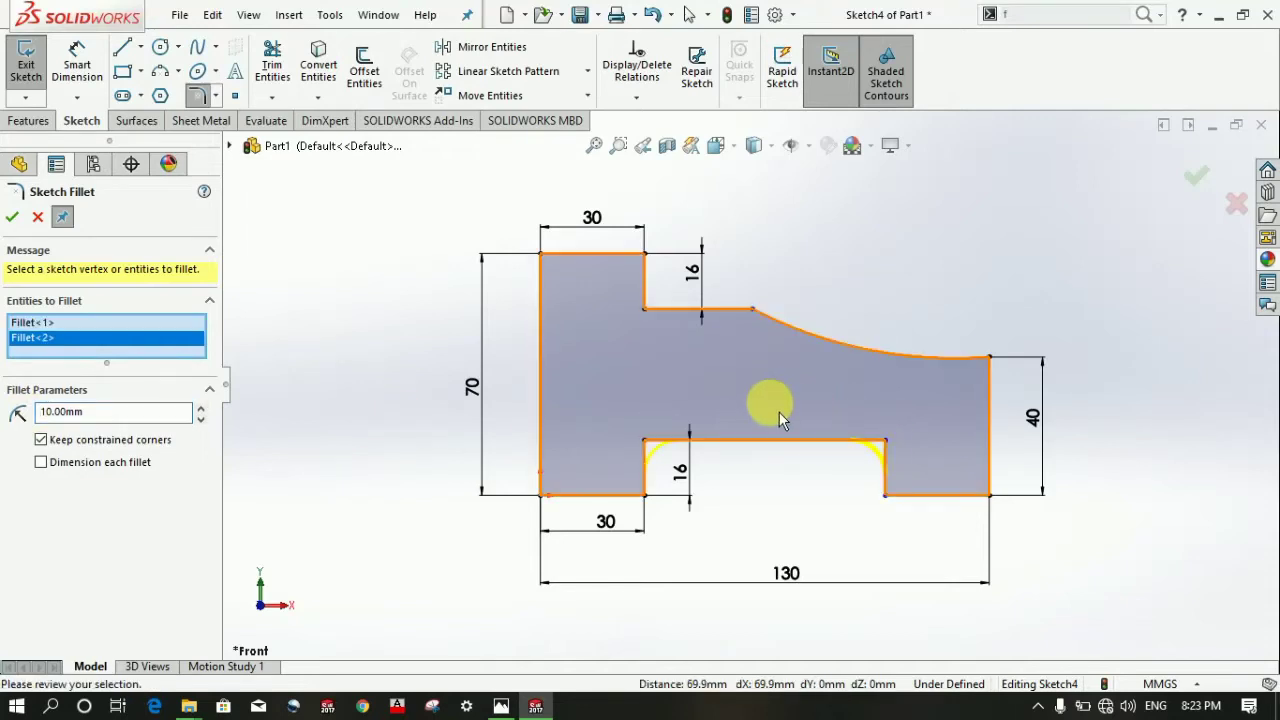
pyautogui.click(647, 309)
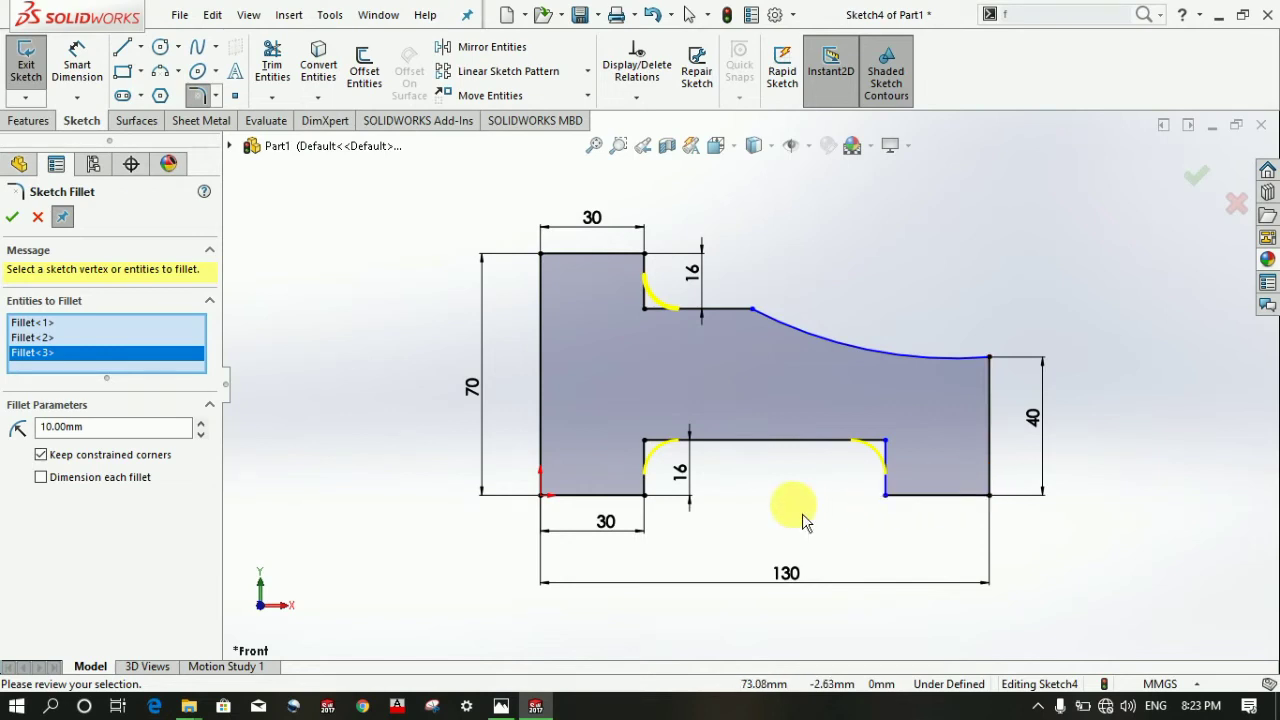
pyautogui.click(641, 307)
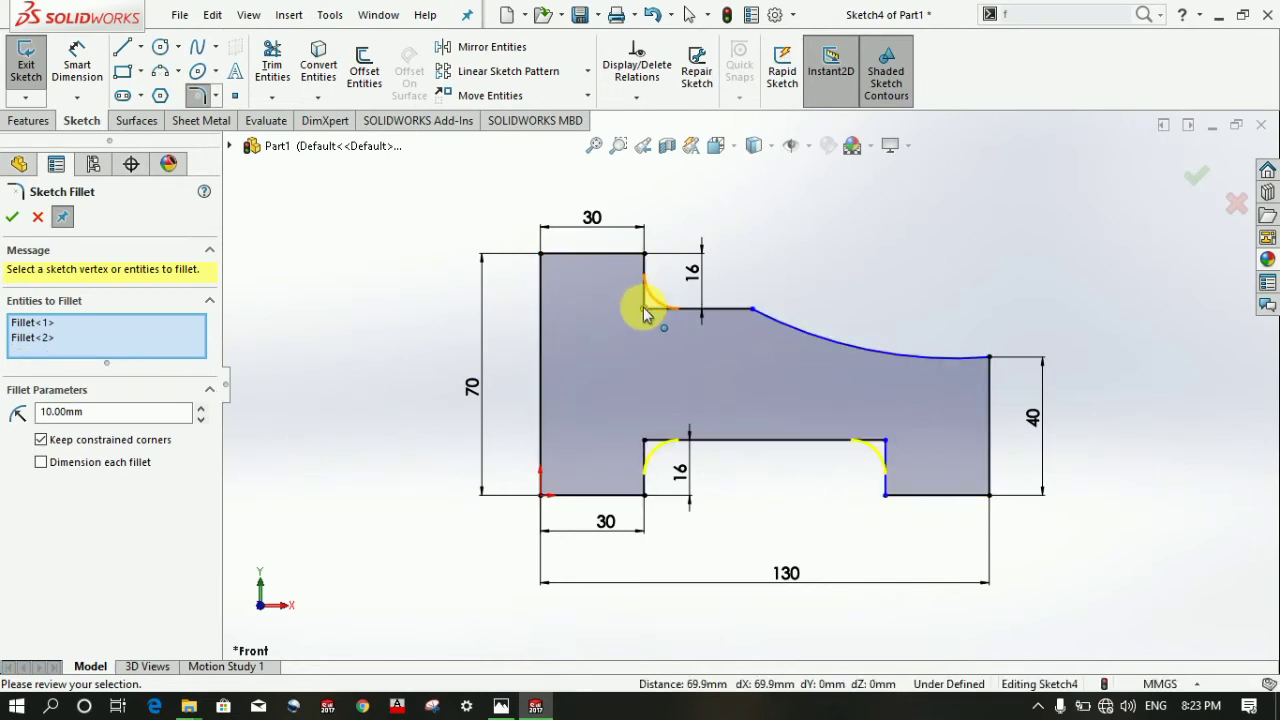
pyautogui.click(644, 307)
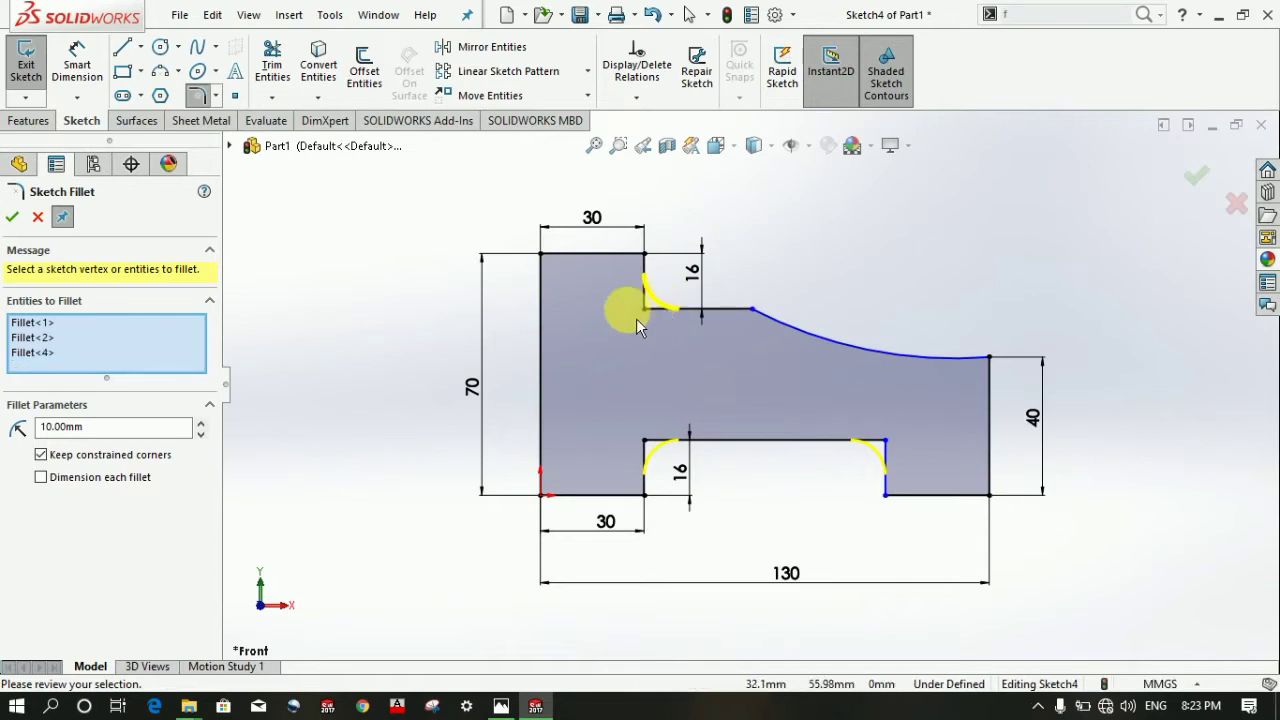
pyautogui.click(30, 353)
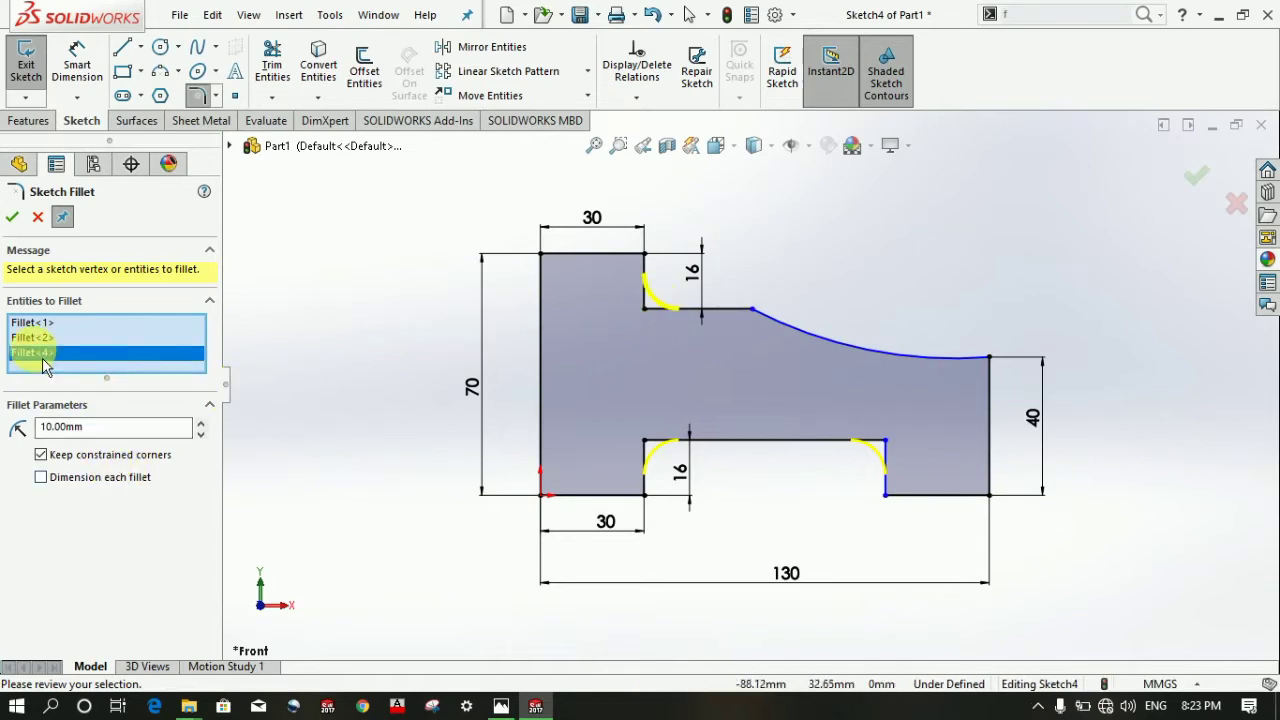
pyautogui.rightClick(34, 353)
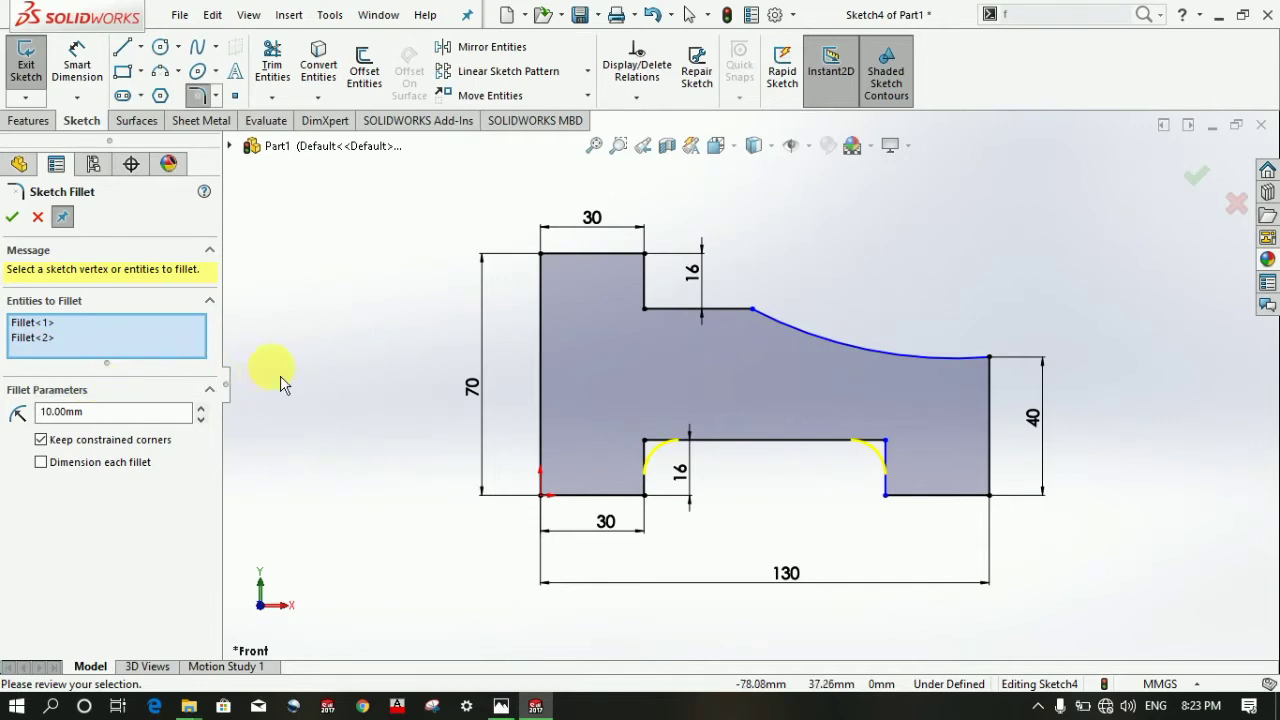
pyautogui.click(22, 216)
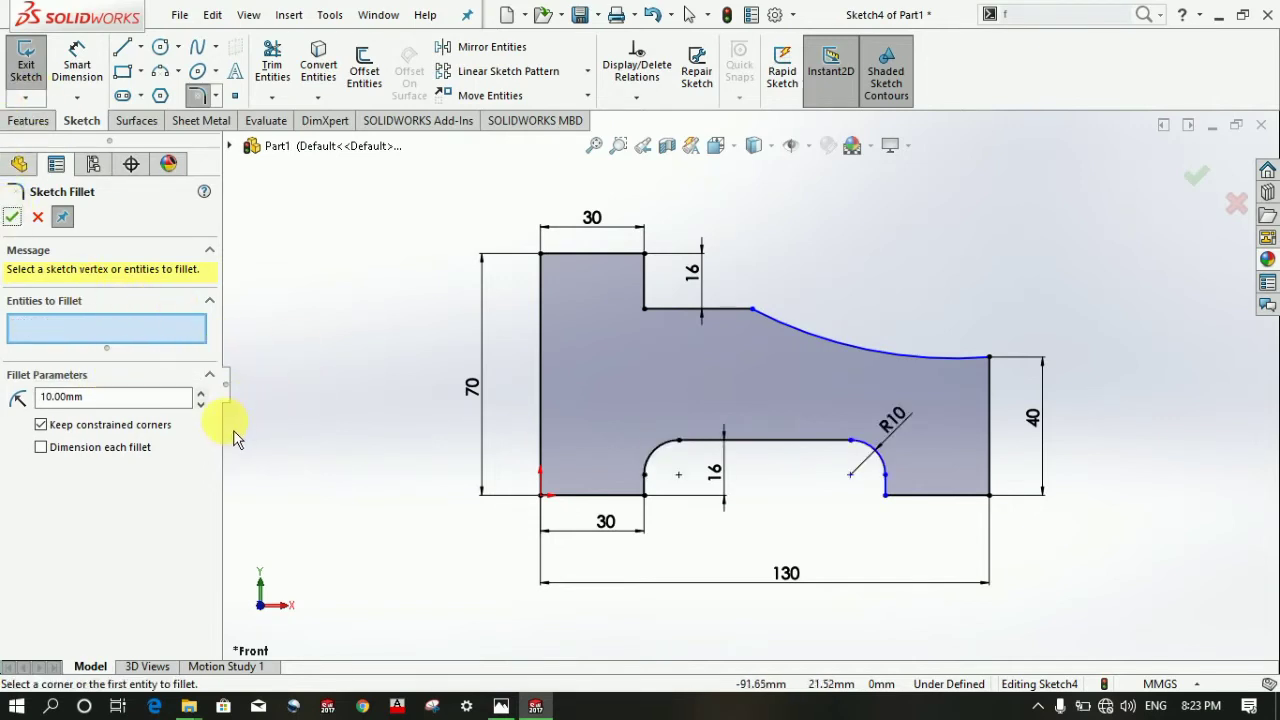
# - Fillet the upper step corner plus the lower-right, lower-left, top-left and top-right corners at 5 mm
pyautogui.doubleClick(94, 399)
pyautogui.write('5')
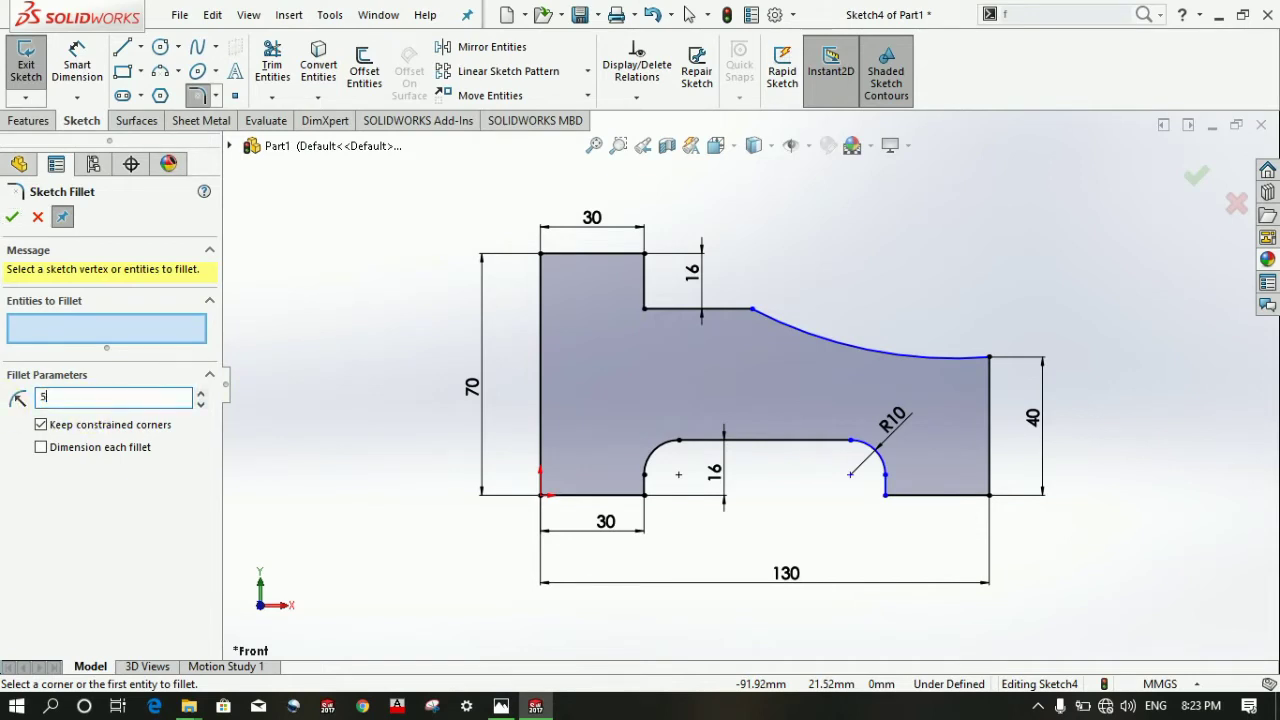
pyautogui.click(645, 309)
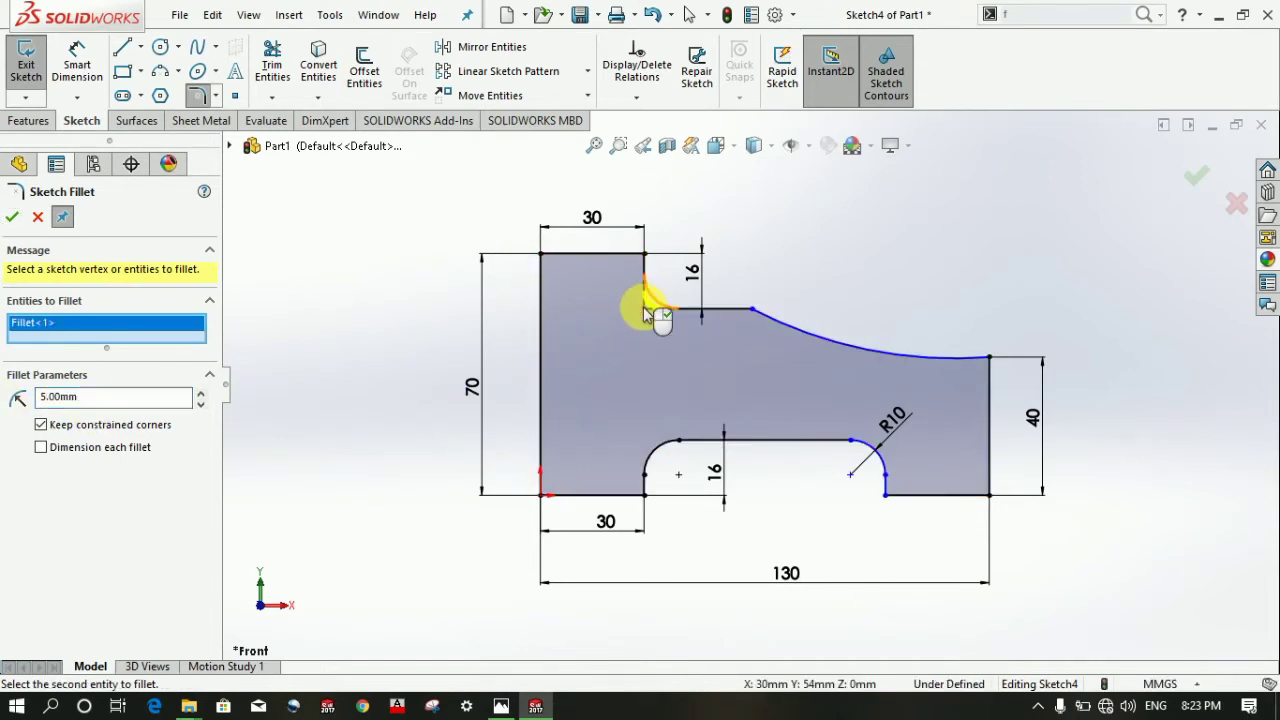
pyautogui.click(987, 494)
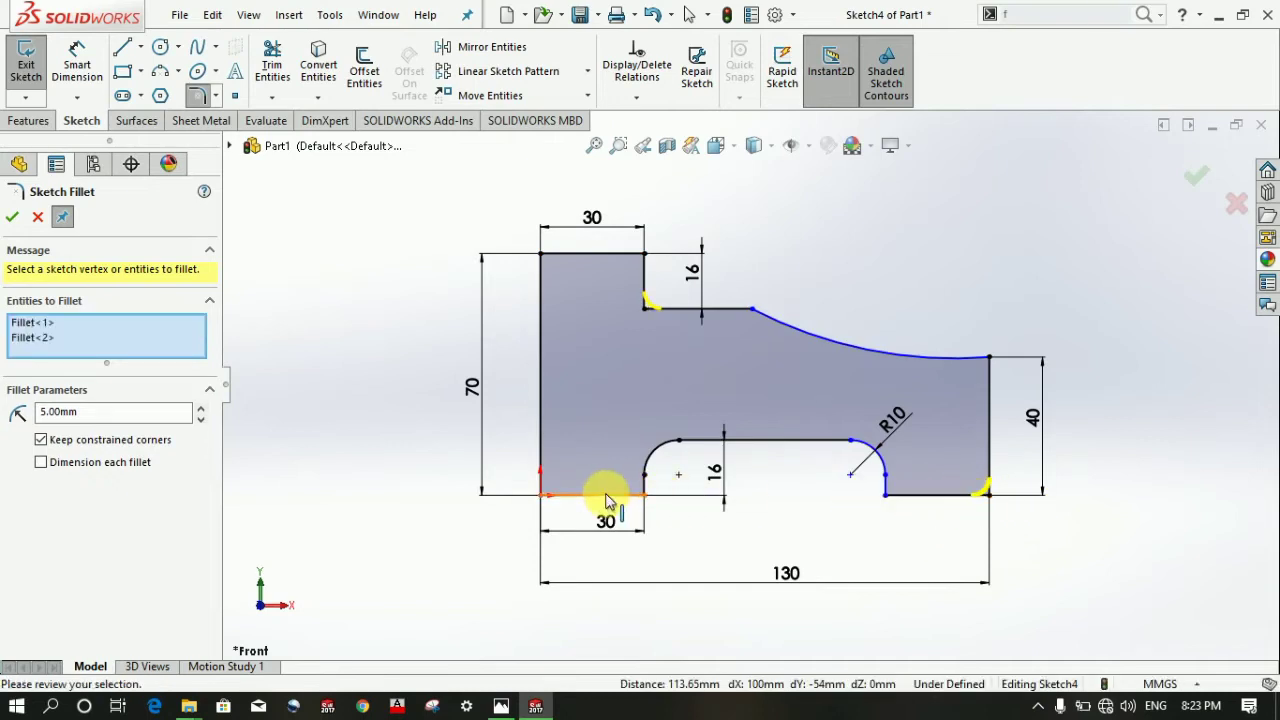
pyautogui.click(541, 493)
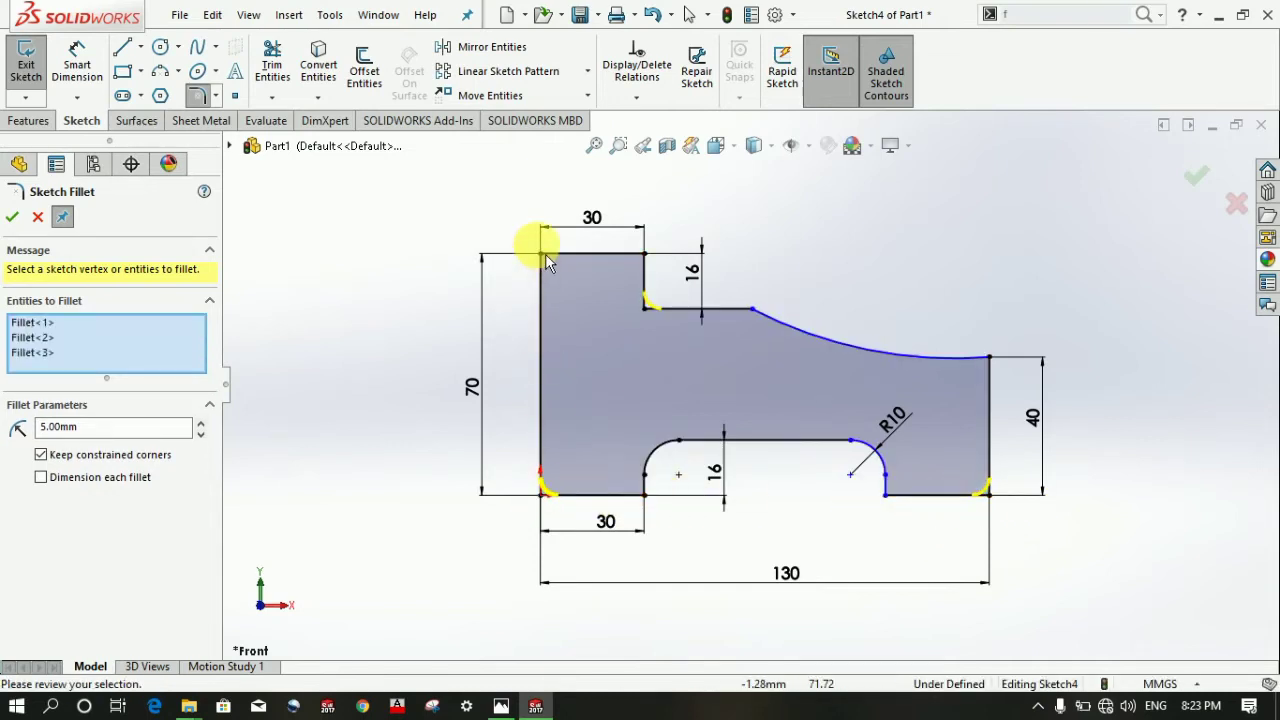
pyautogui.click(544, 257)
pyautogui.click(646, 256)
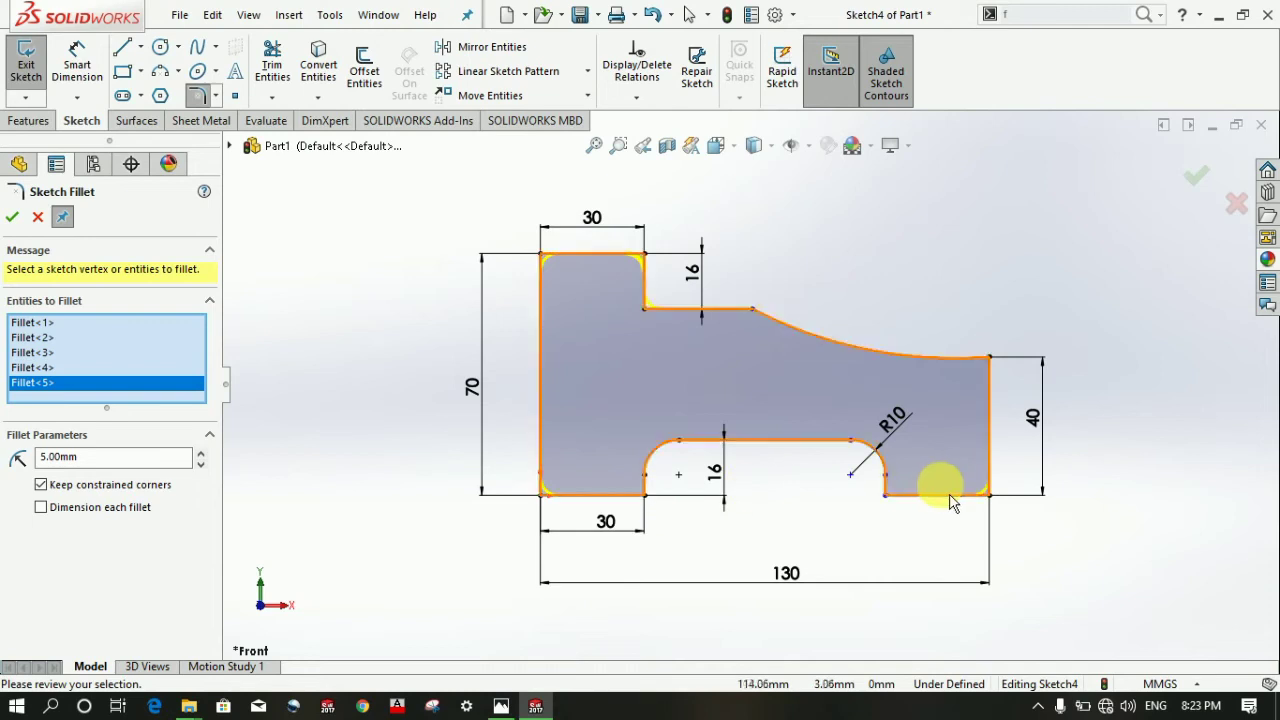
pyautogui.click(12, 216)
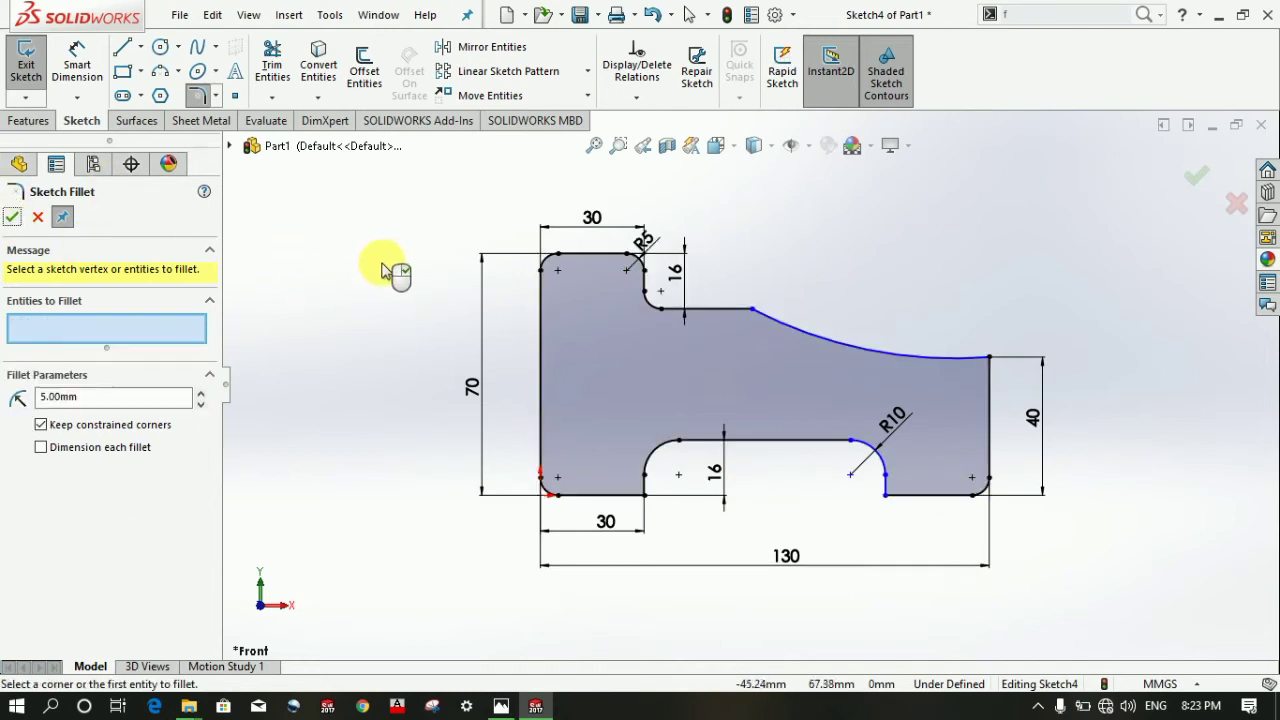
pyautogui.click(12, 216)
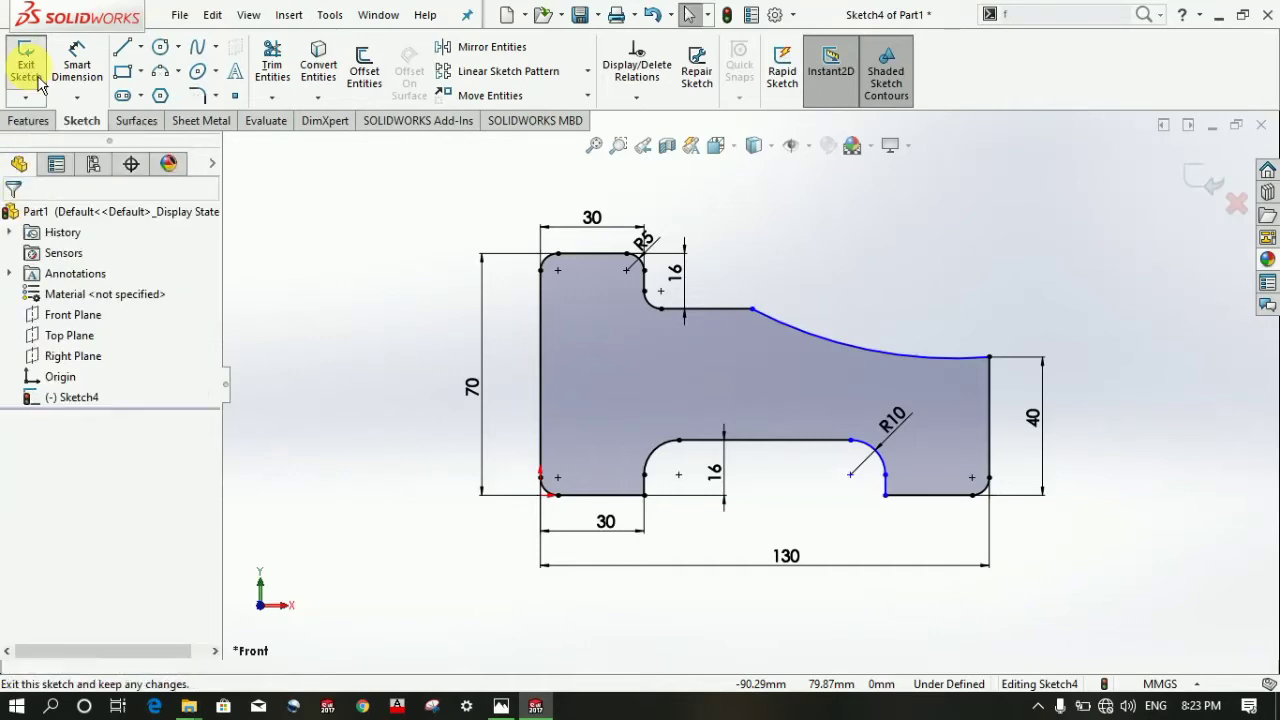
# - Extrude the sketch as a 10 mm blind boss
pyautogui.click(38, 82)
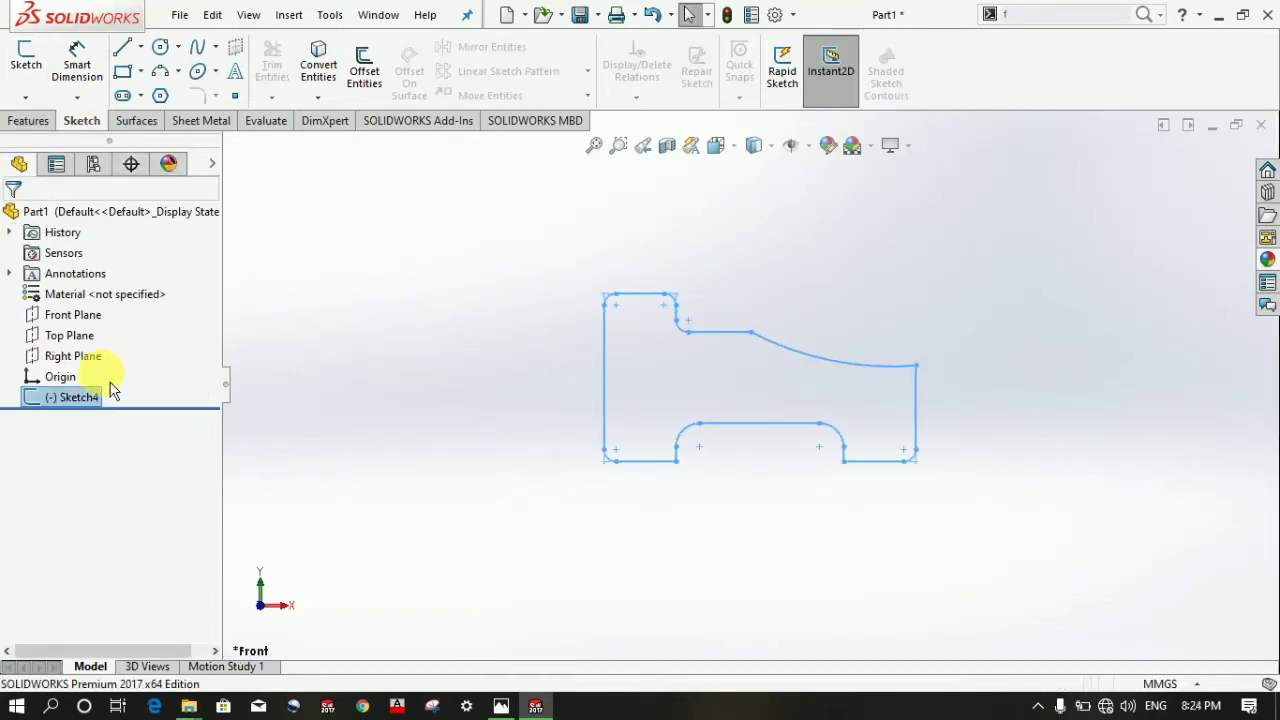
pyautogui.click(29, 121)
pyautogui.click(27, 70)
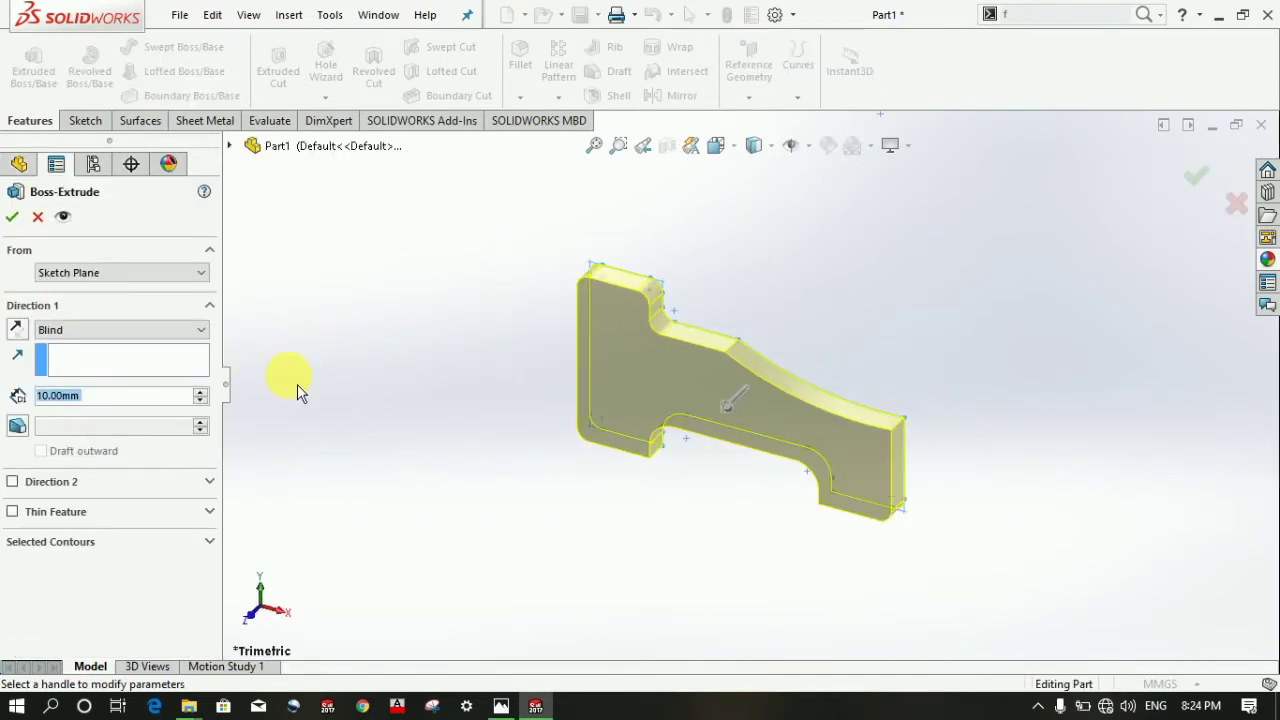
pyautogui.click(12, 217)
pyautogui.click(660, 365)
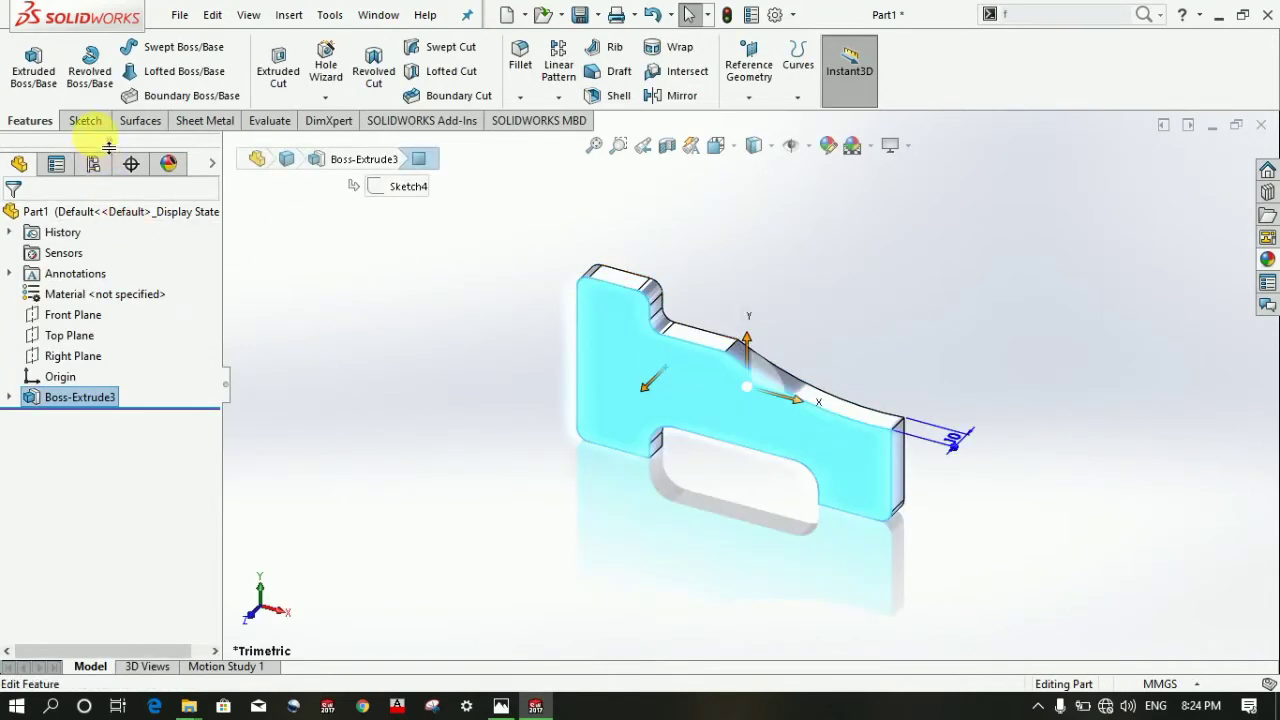
# - Start a new sketch on the front face, viewed Normal To and zoomed to fit
pyautogui.click(86, 120)
pyautogui.click(25, 62)
pyautogui.click(736, 147)
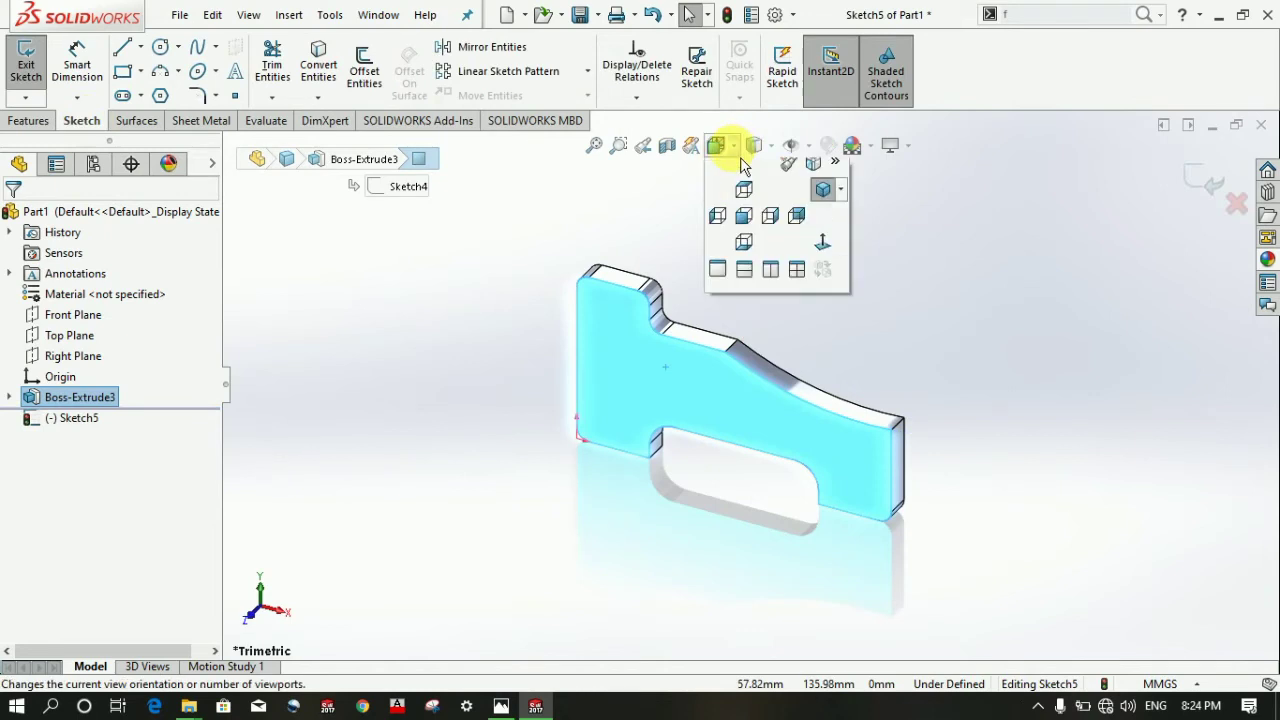
pyautogui.click(822, 247)
pyautogui.click(894, 249)
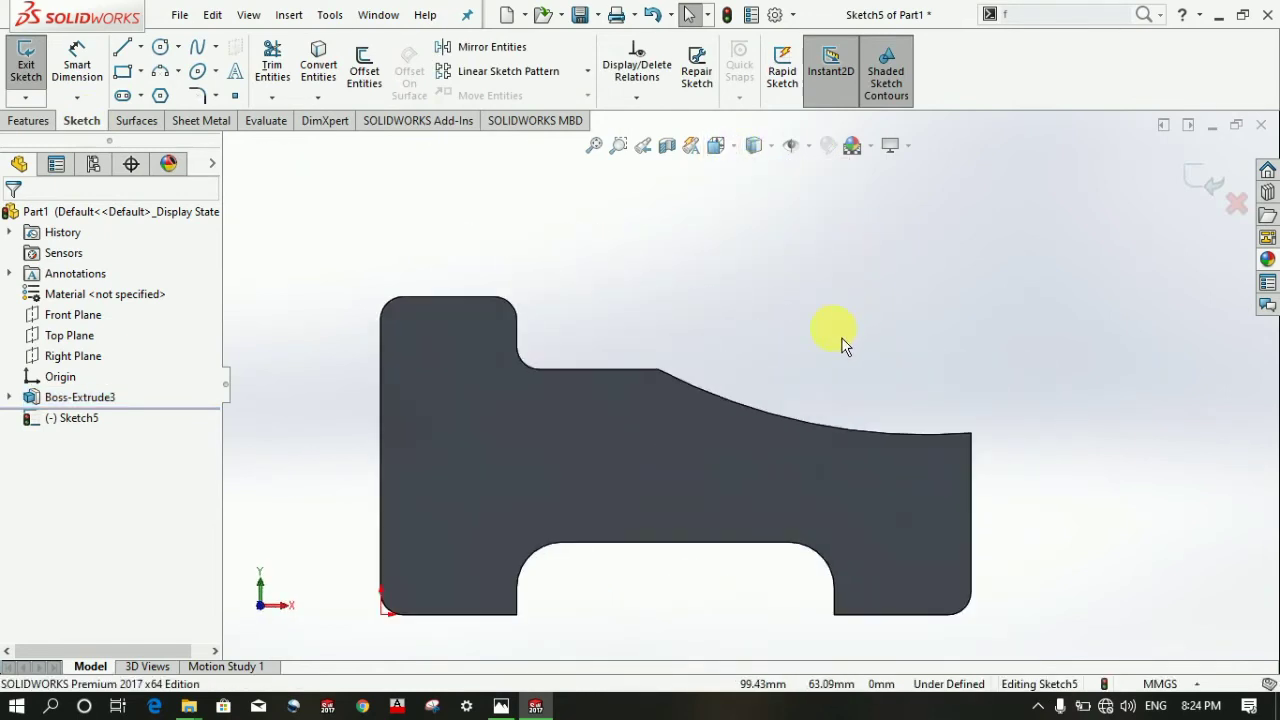
pyautogui.press('z')
pyautogui.scroll(-1, 811, 486)
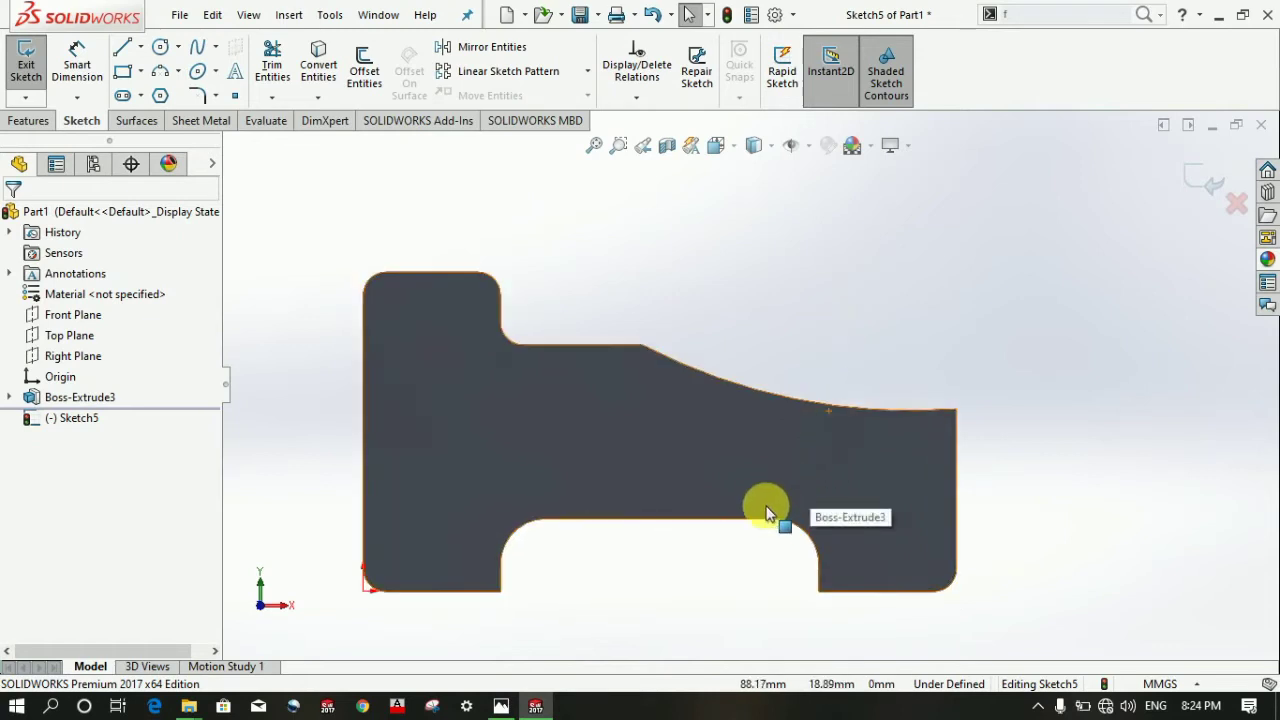
pyautogui.scroll(2, 766, 509)
pyautogui.scroll(-1, 749, 509)
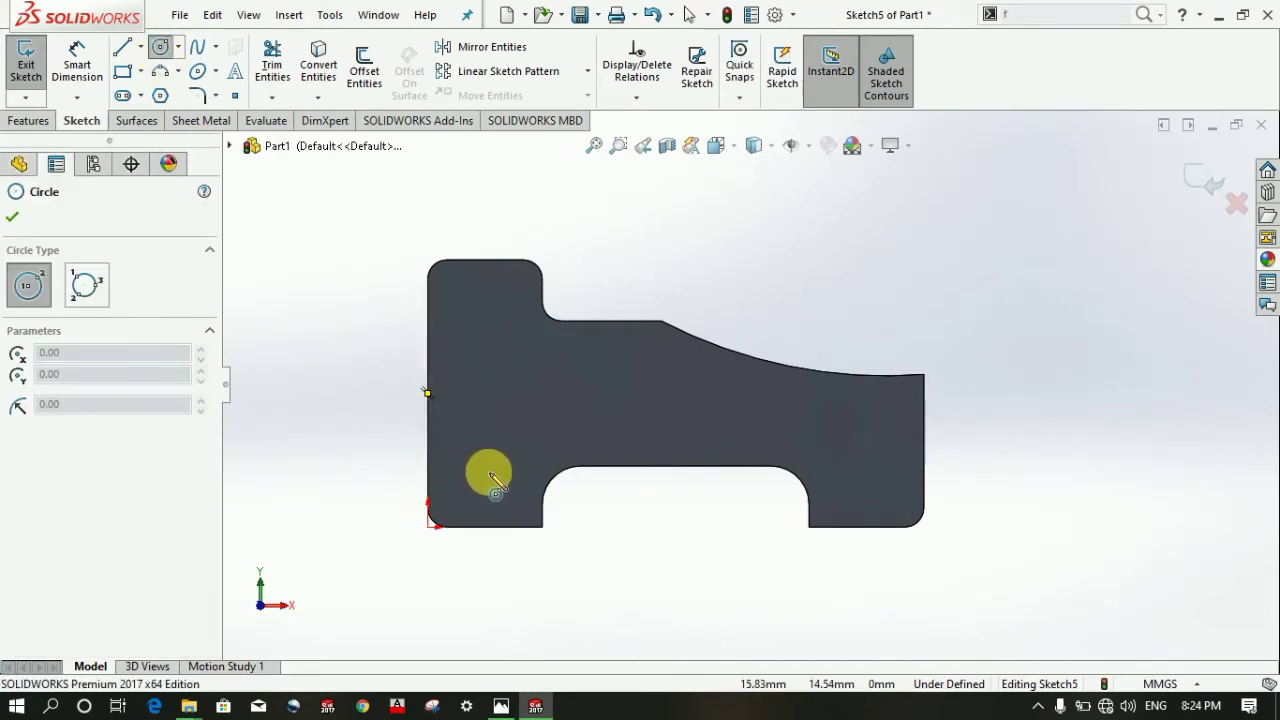
# - Draw two small circles near the lower-left and lower-right corners
pyautogui.click(487, 450)
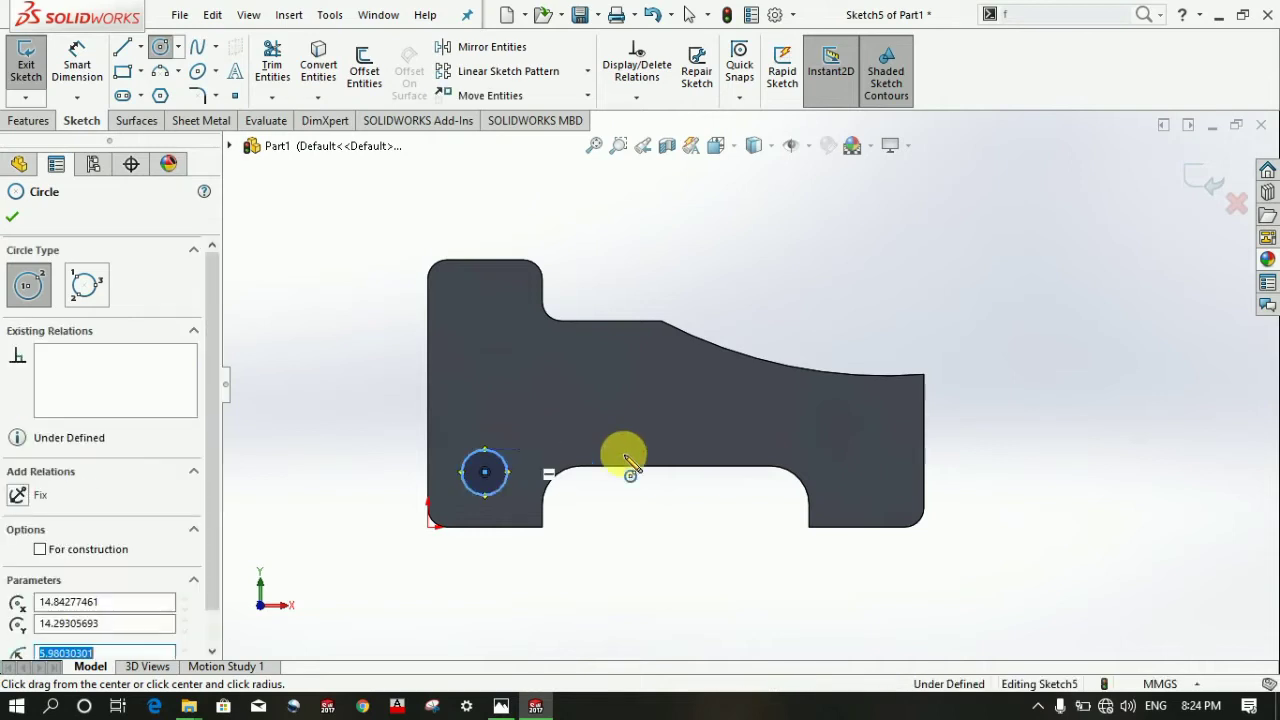
pyautogui.click(870, 472)
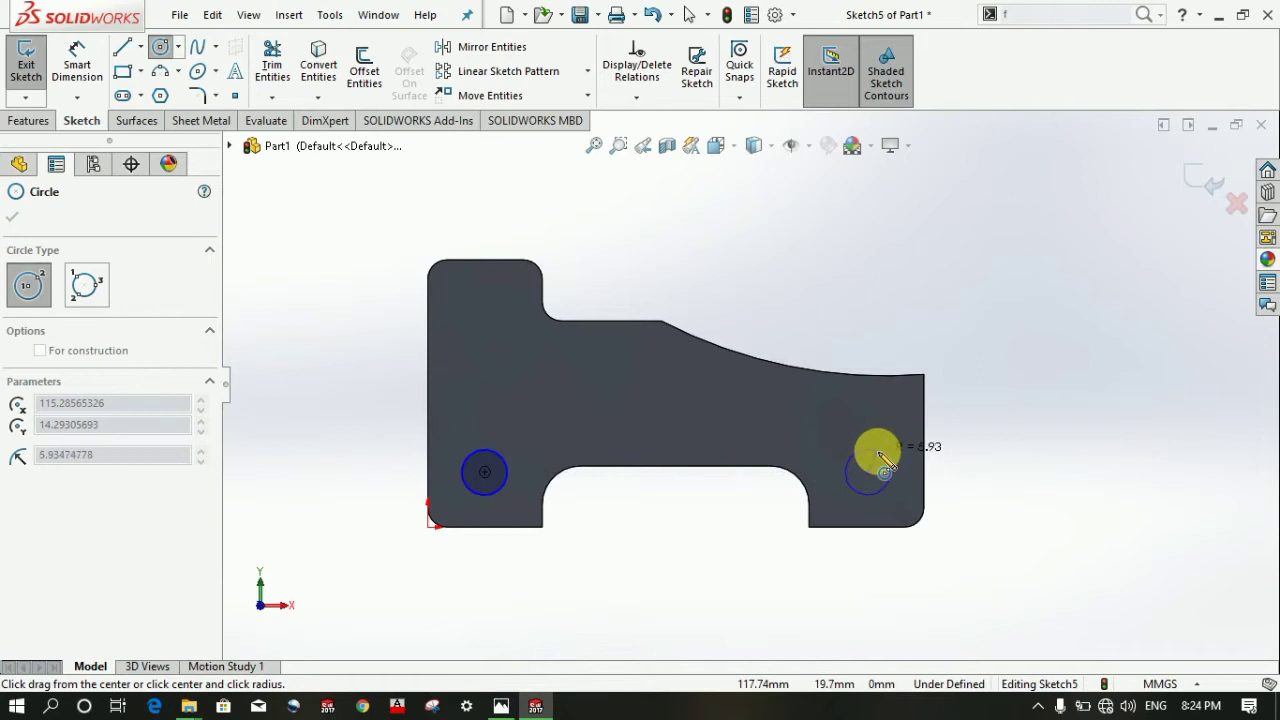
pyautogui.click(885, 458)
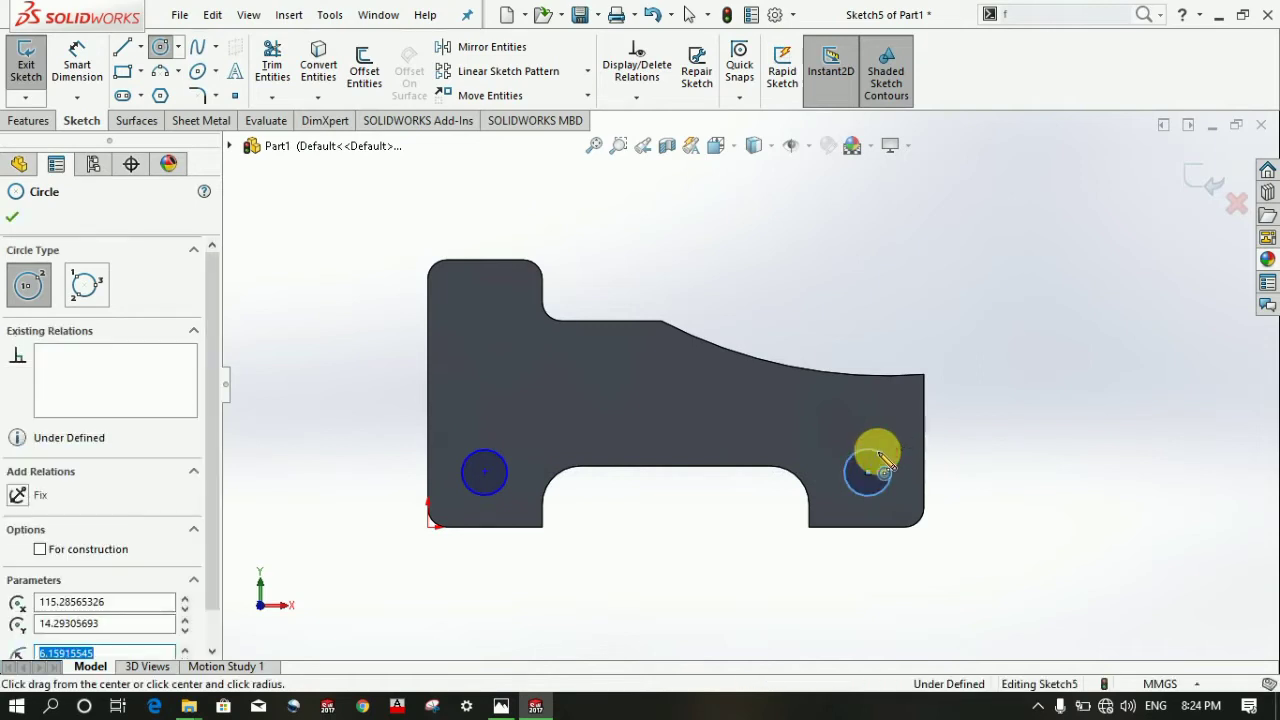
pyautogui.press('Escape')
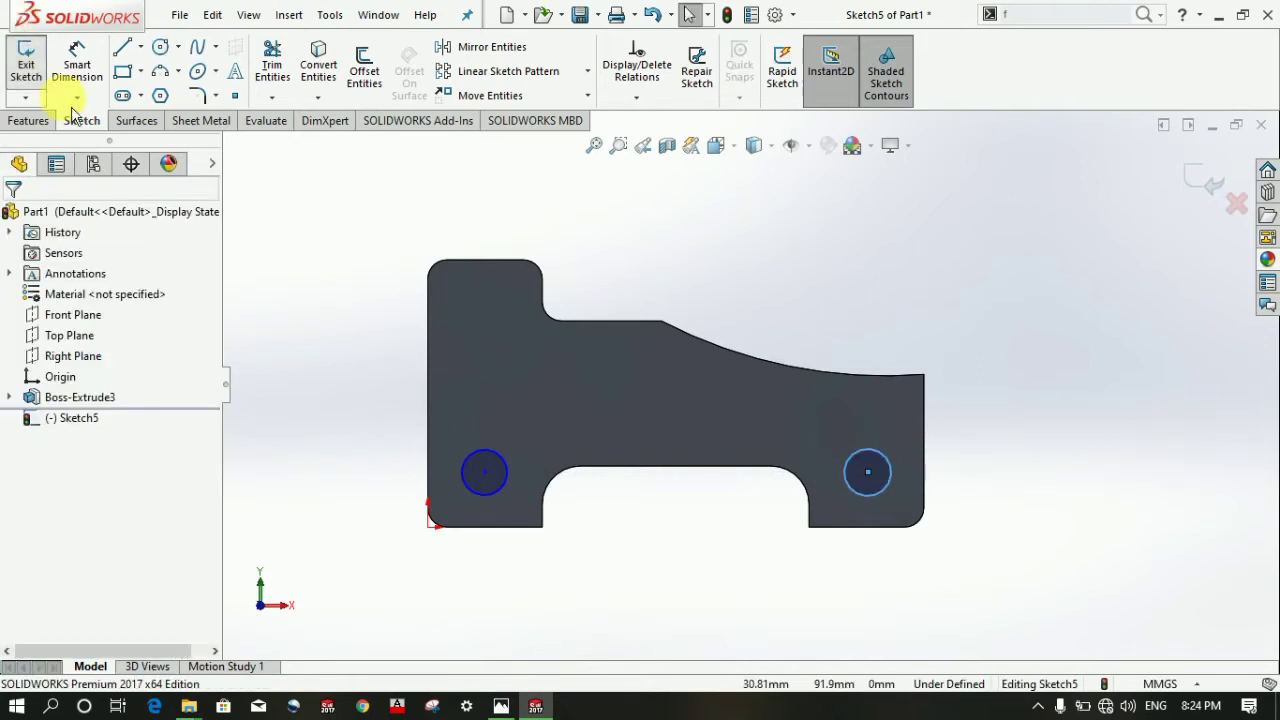
# - Dimension both hole circles to a 10 mm diameter
pyautogui.click(78, 58)
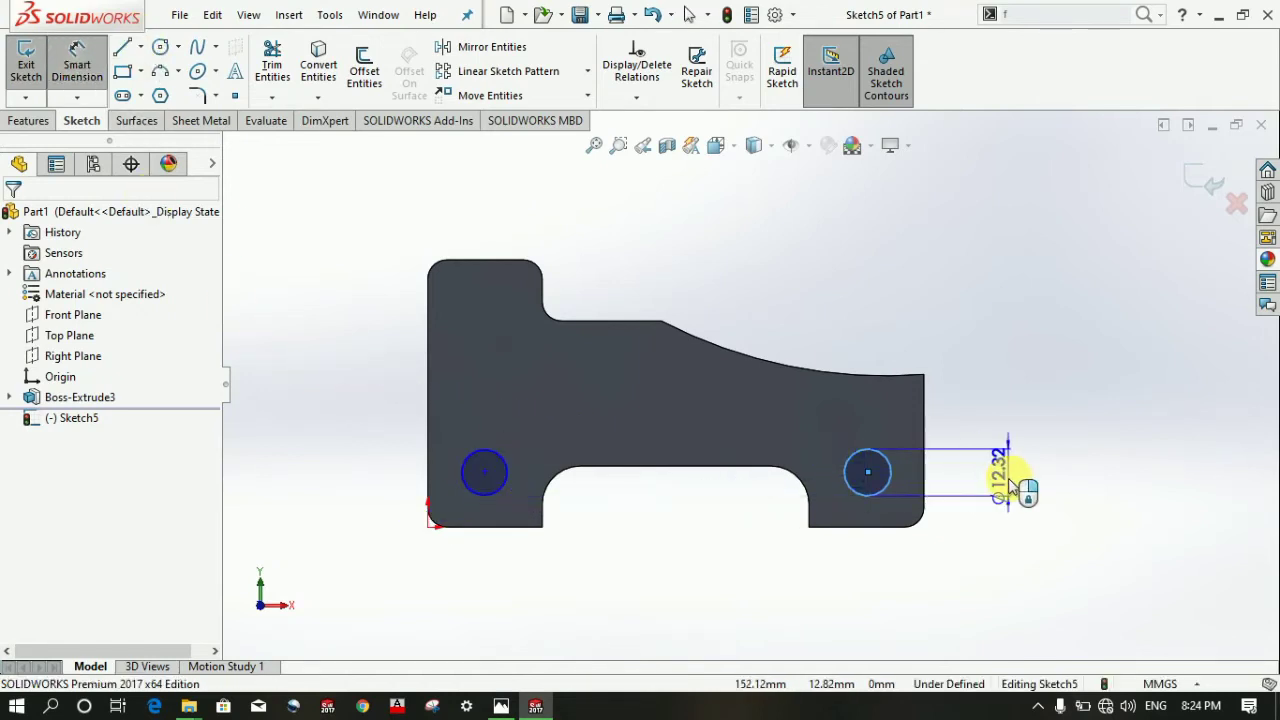
pyautogui.click(1016, 488)
pyautogui.write('12')
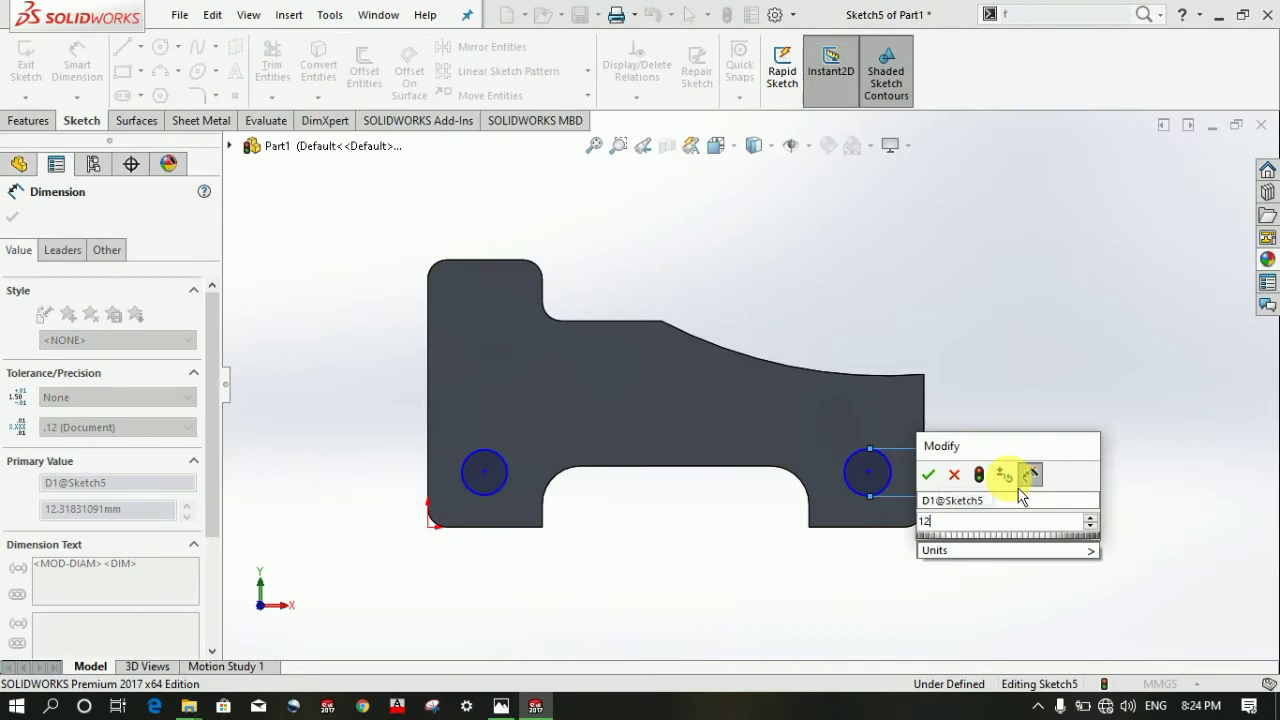
pyautogui.press('BackSpace')
pyautogui.press('BackSpace')
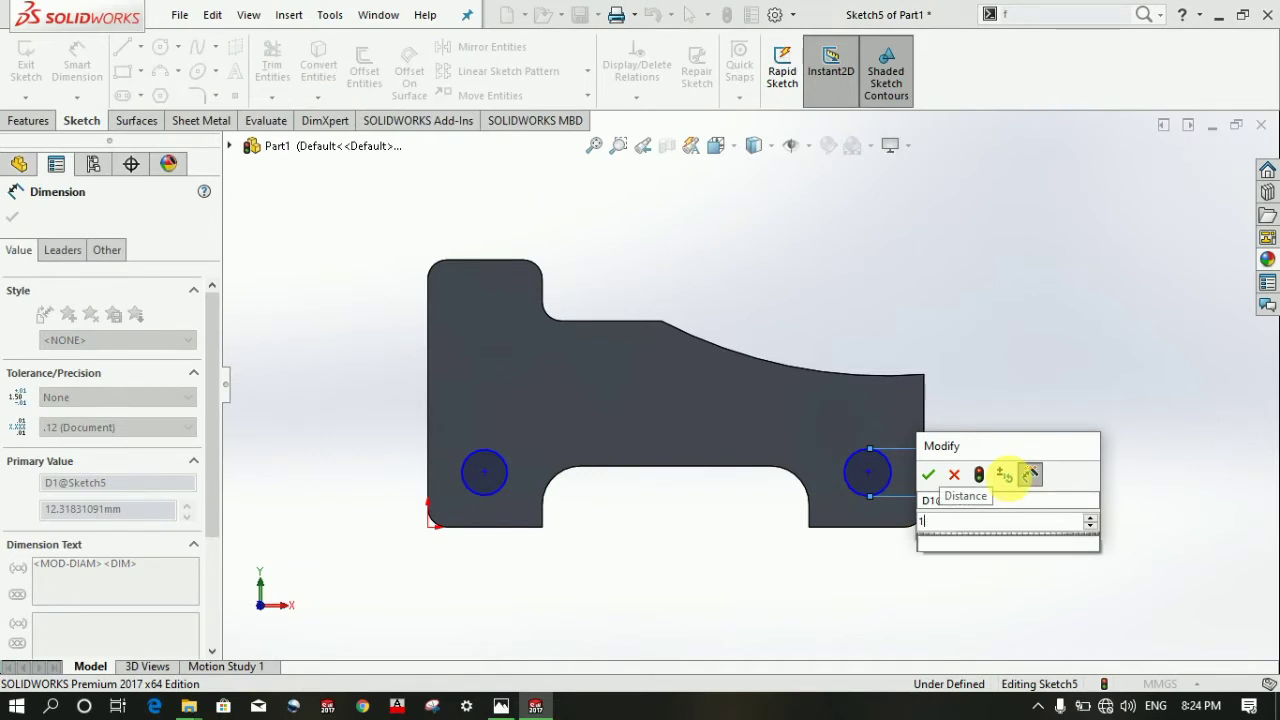
pyautogui.write('10')
pyautogui.press('Return')
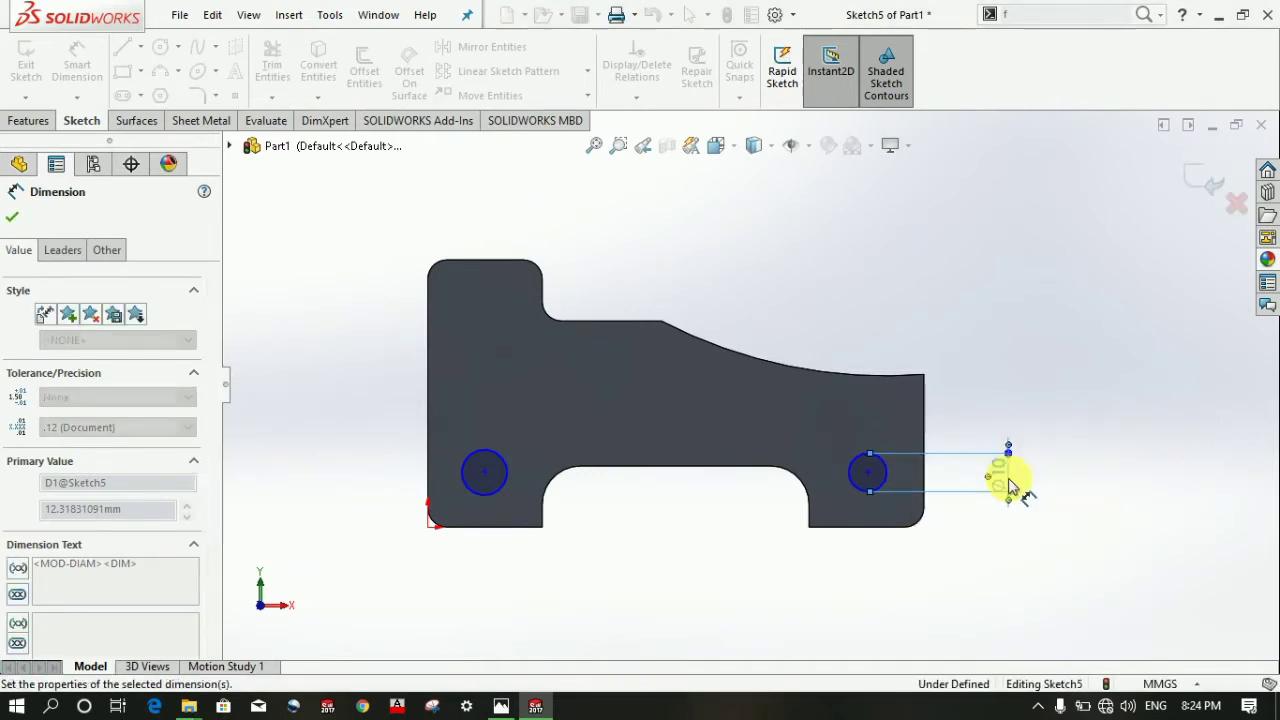
pyautogui.click(478, 498)
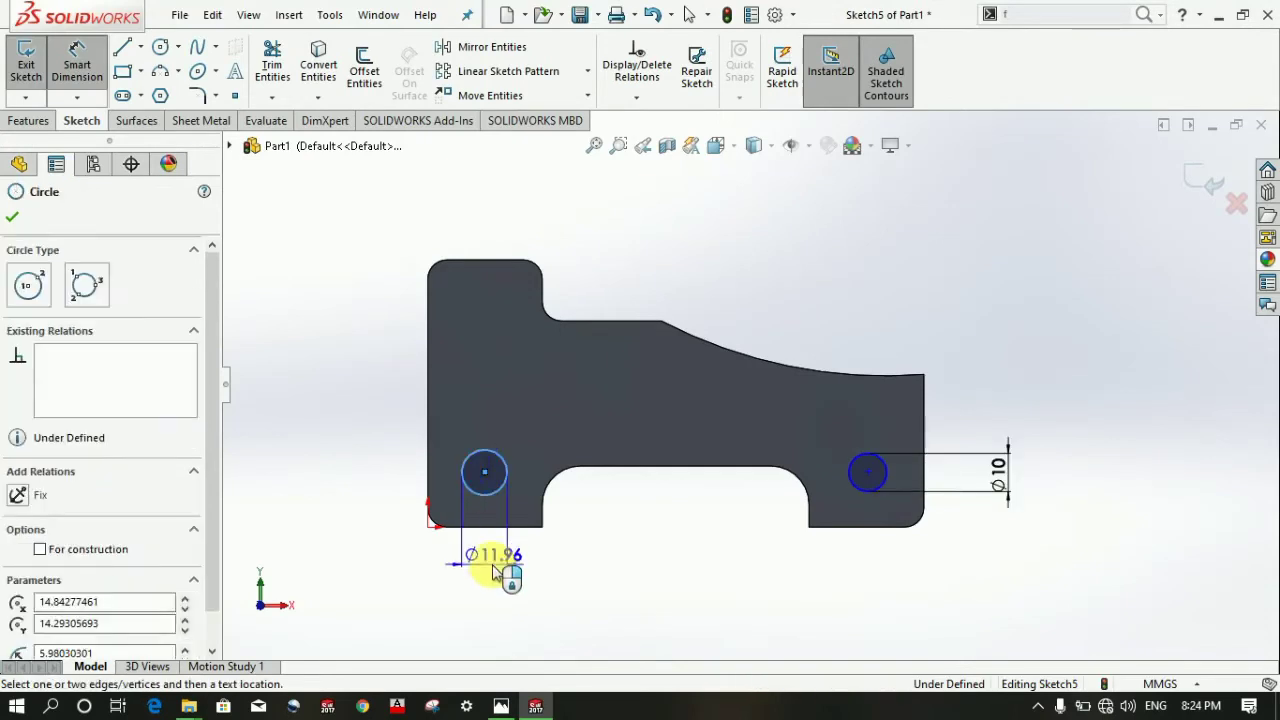
pyautogui.click(500, 576)
pyautogui.write('10')
pyautogui.press('Return')
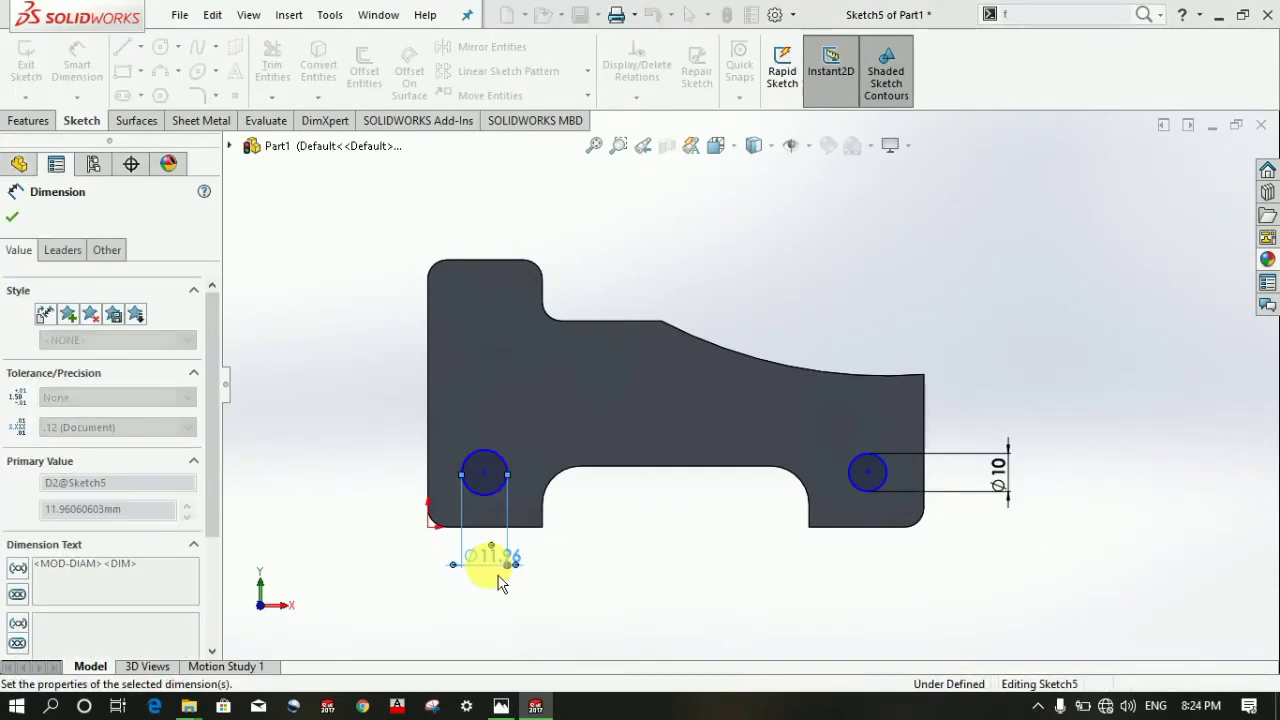
pyautogui.press('Escape')
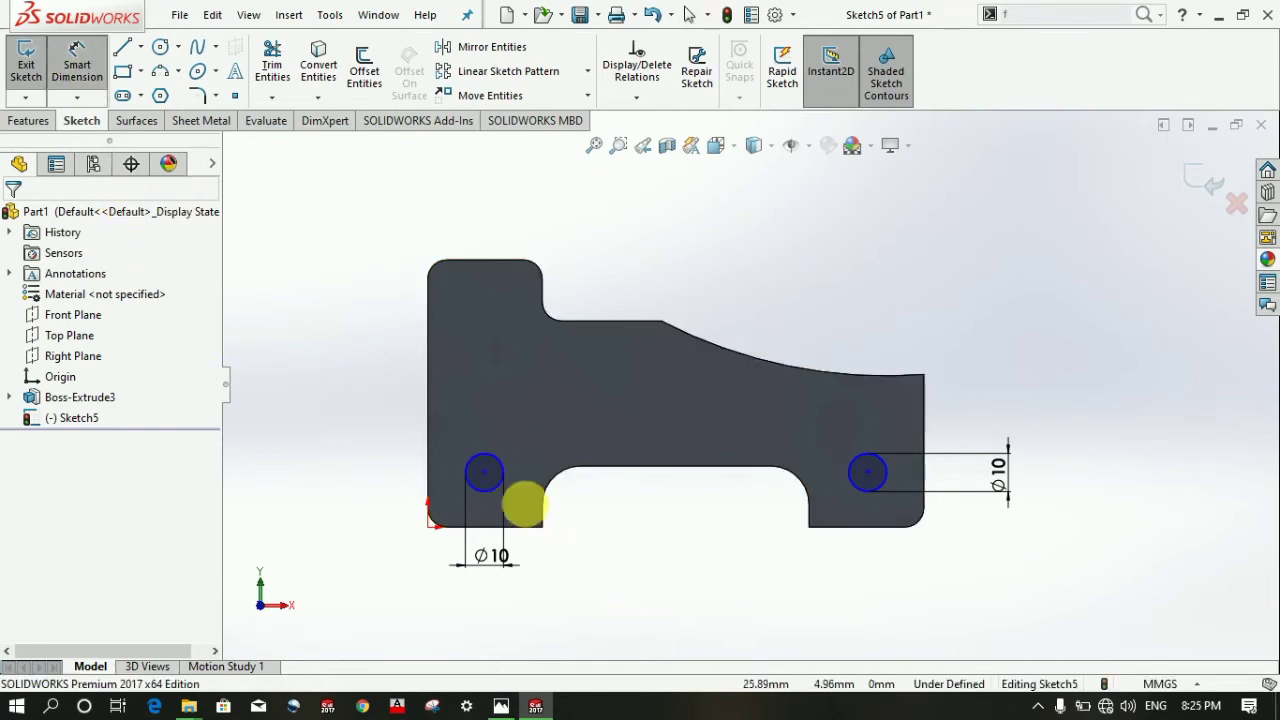
# - Place the left hole's centre 14 mm from the left edge
pyautogui.click(485, 474)
pyautogui.click(425, 460)
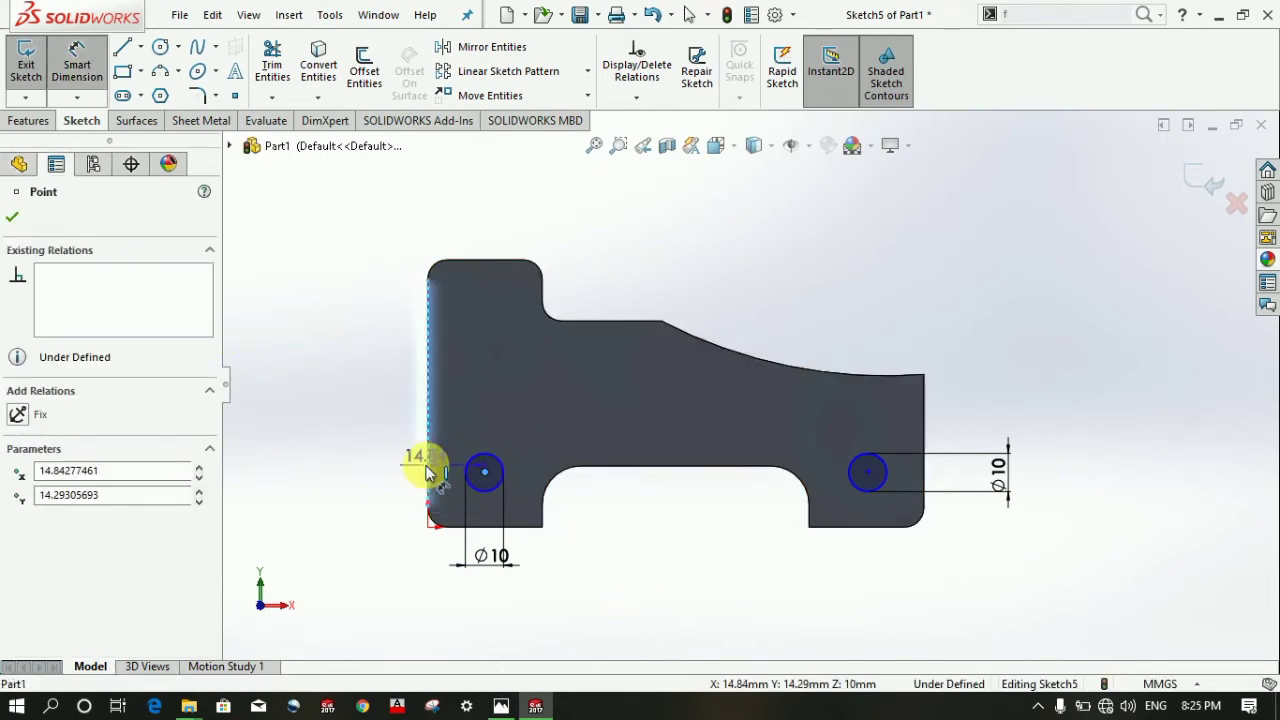
pyautogui.click(472, 422)
pyautogui.write('14')
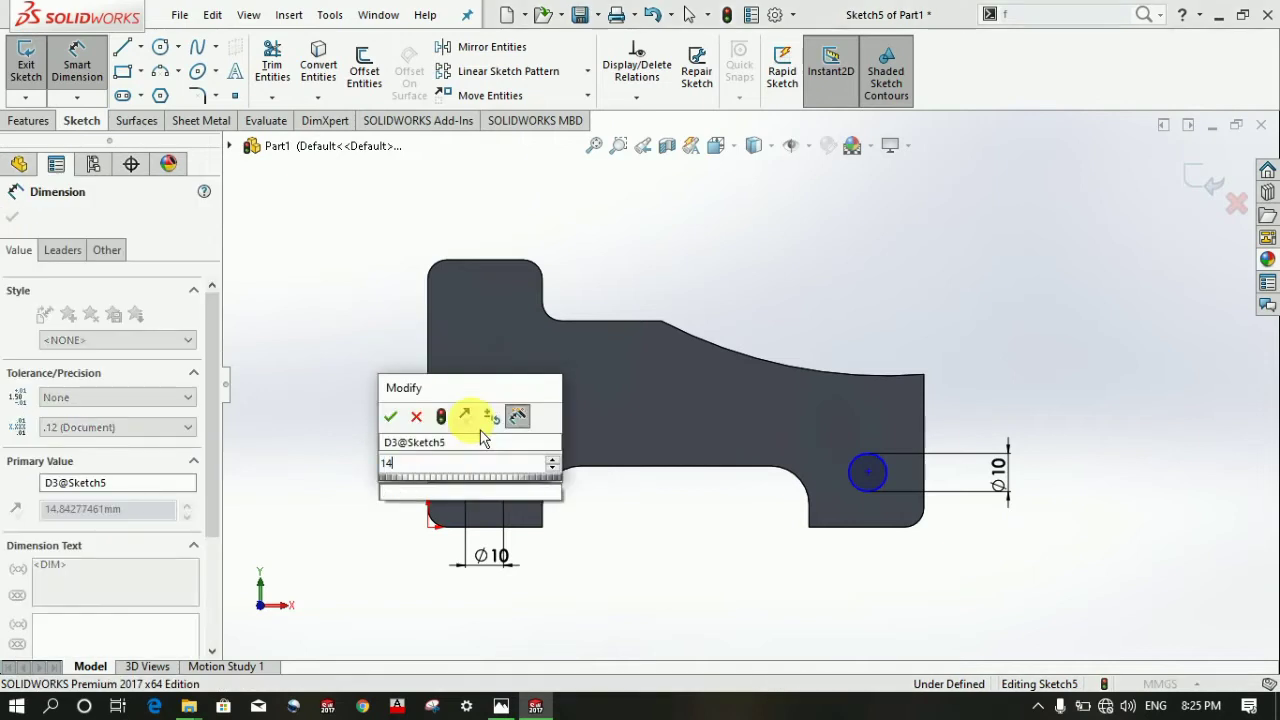
pyautogui.press('Return')
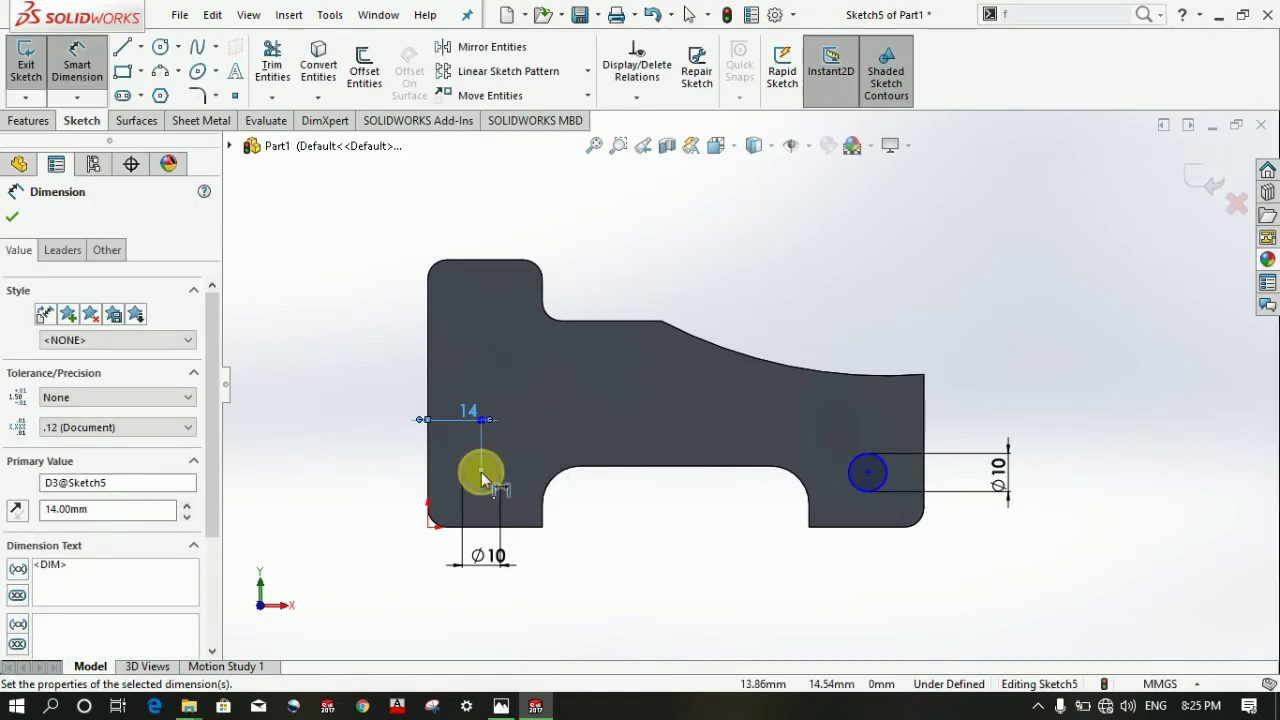
pyautogui.press('Escape')
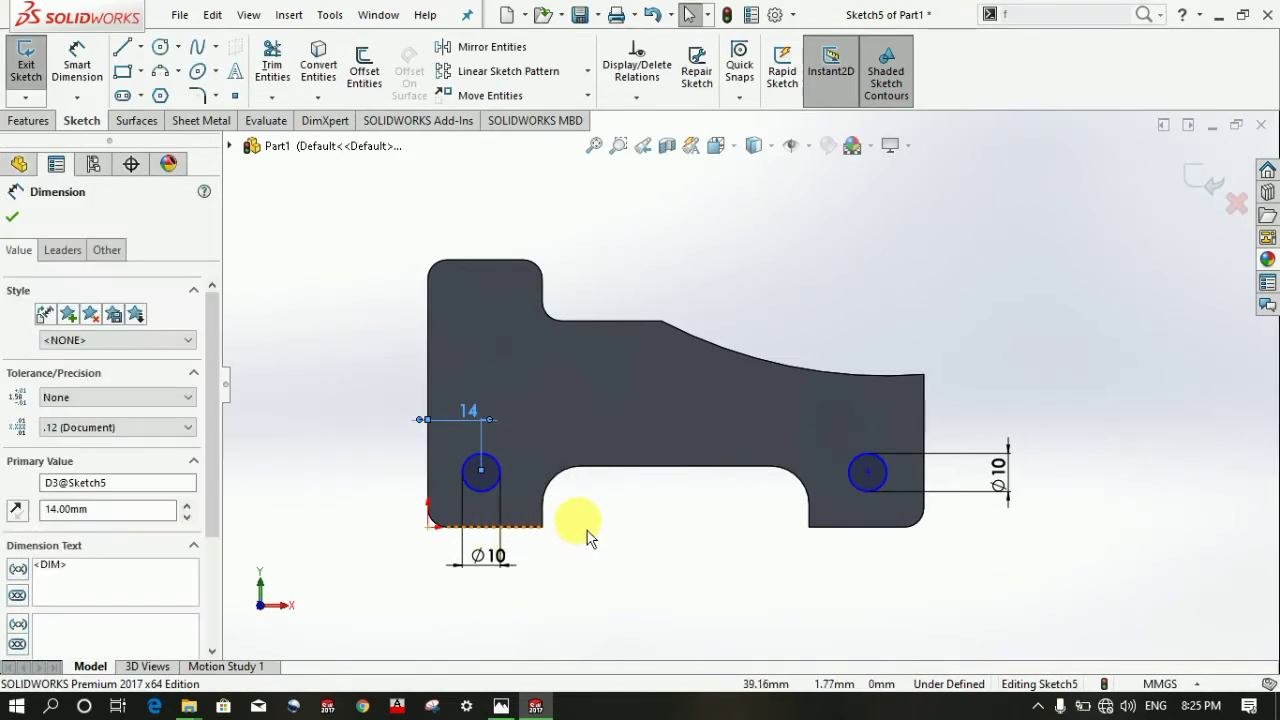
pyautogui.press('Escape')
# - Place the left hole's centre 14 mm above the bottom edge
pyautogui.click(77, 62)
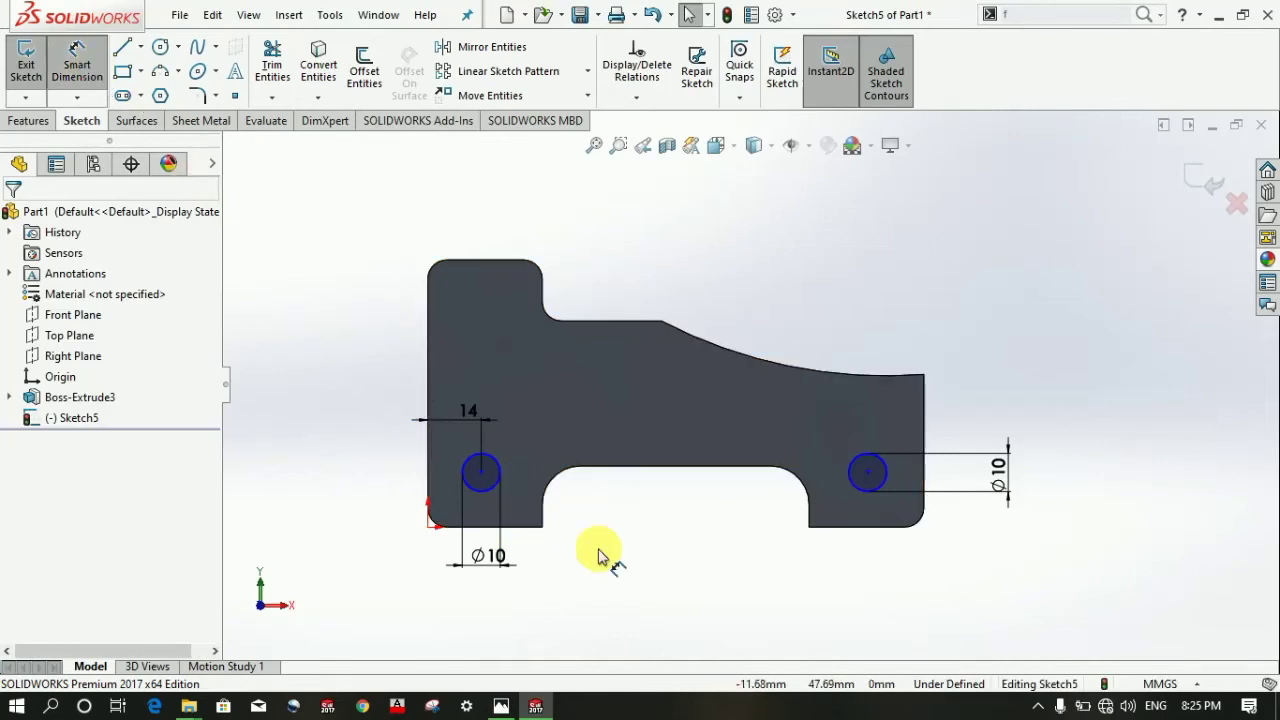
pyautogui.click(481, 472)
pyautogui.click(487, 533)
pyautogui.click(574, 509)
pyautogui.write('1')
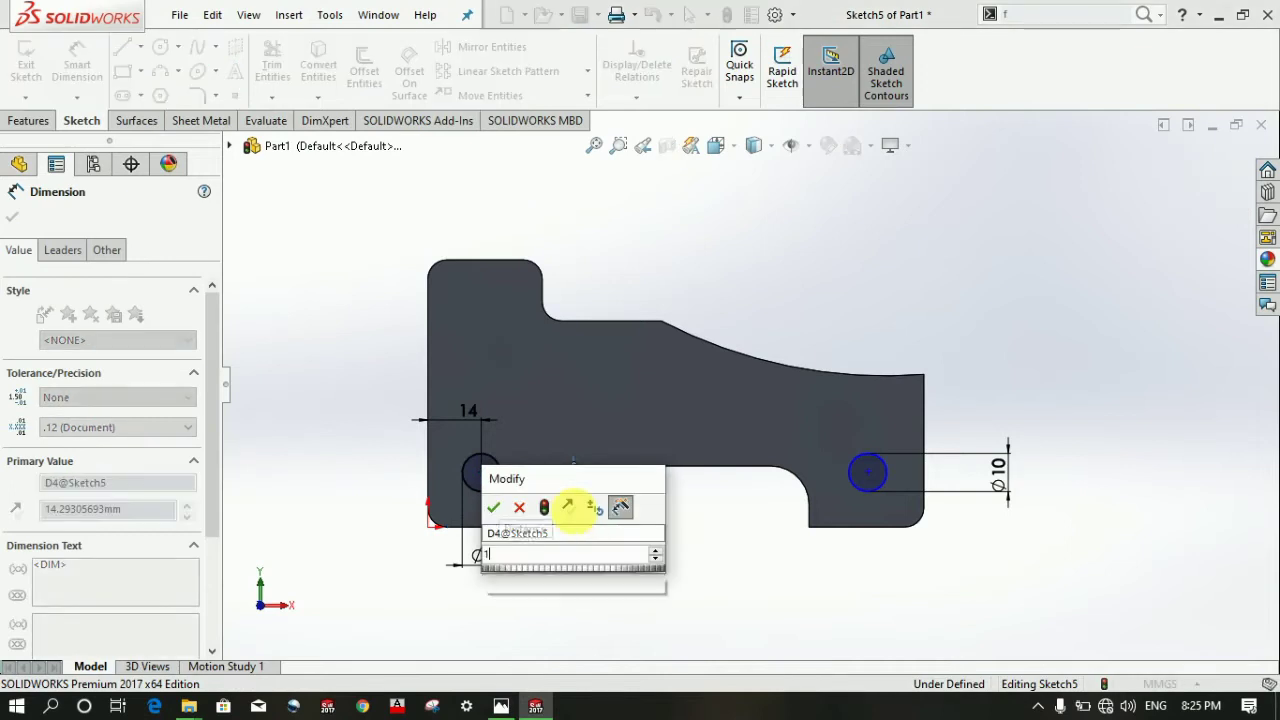
pyautogui.write('4')
pyautogui.press('Return')
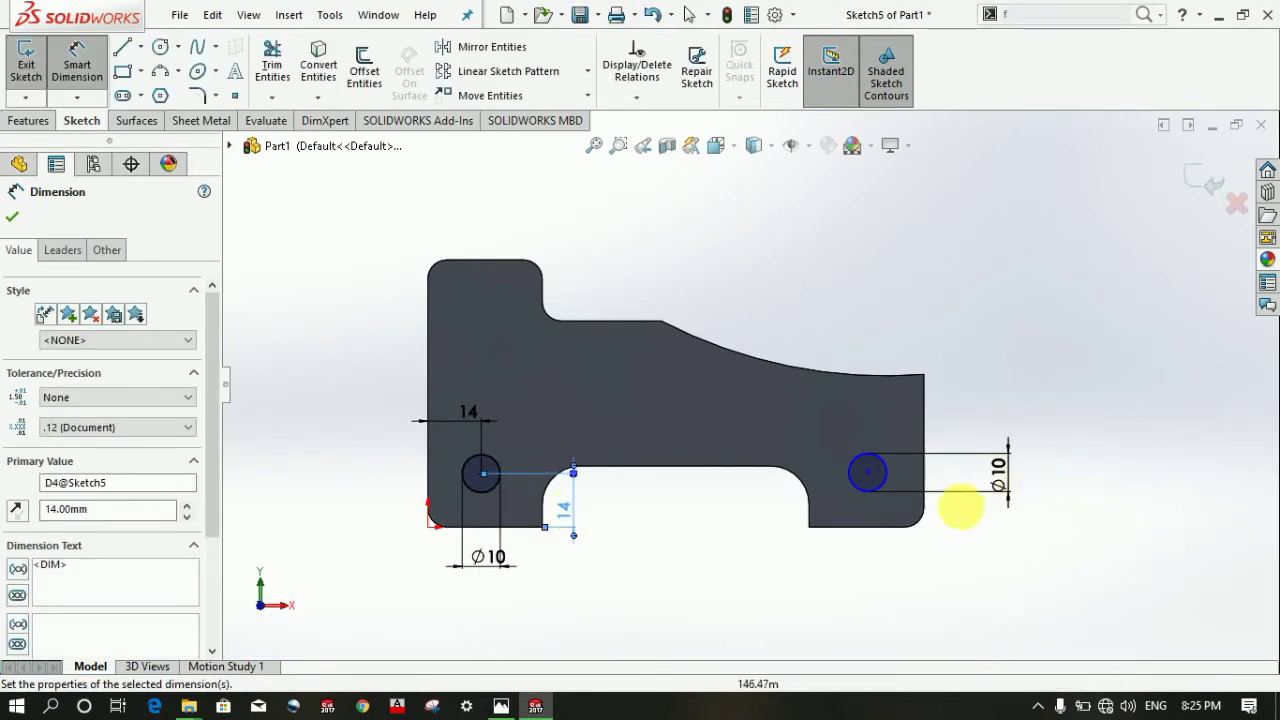
# - Place the right hole's centre 14 mm from the right edge
pyautogui.click(869, 474)
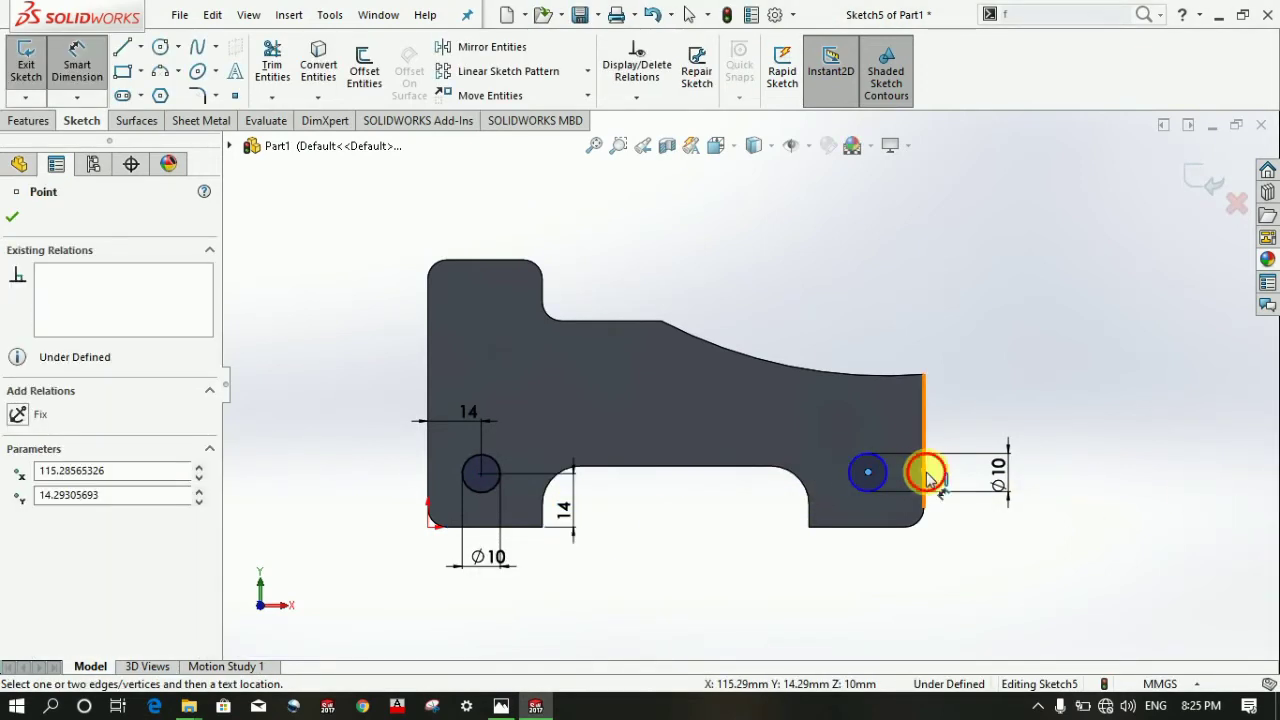
pyautogui.click(928, 478)
pyautogui.click(948, 484)
pyautogui.write('14')
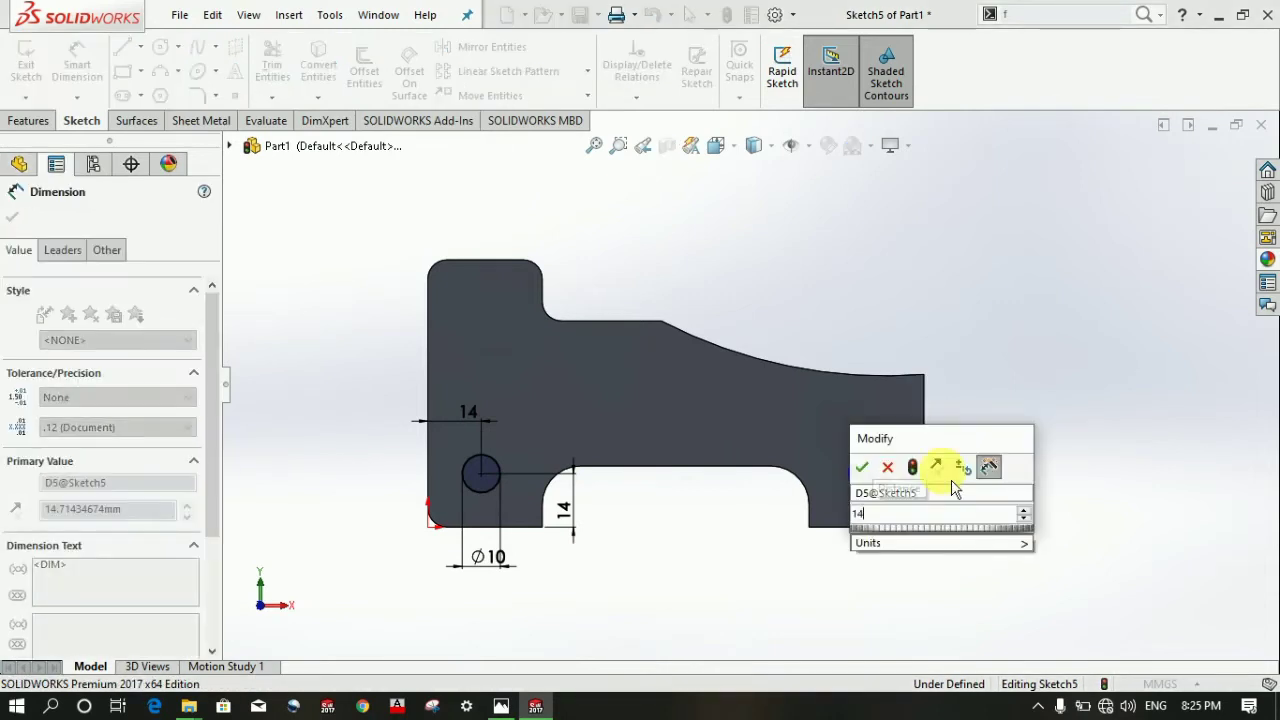
pyautogui.press('Return')
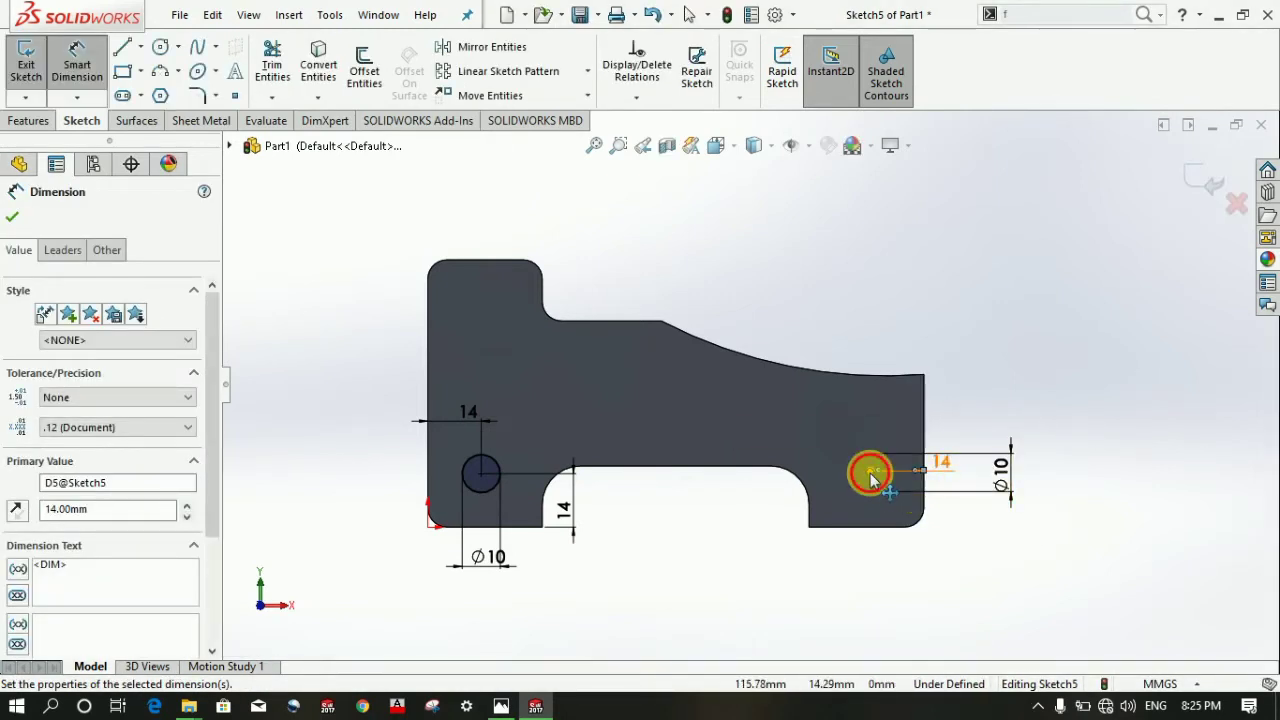
pyautogui.click(871, 479)
pyautogui.click(871, 527)
pyautogui.press('Escape')
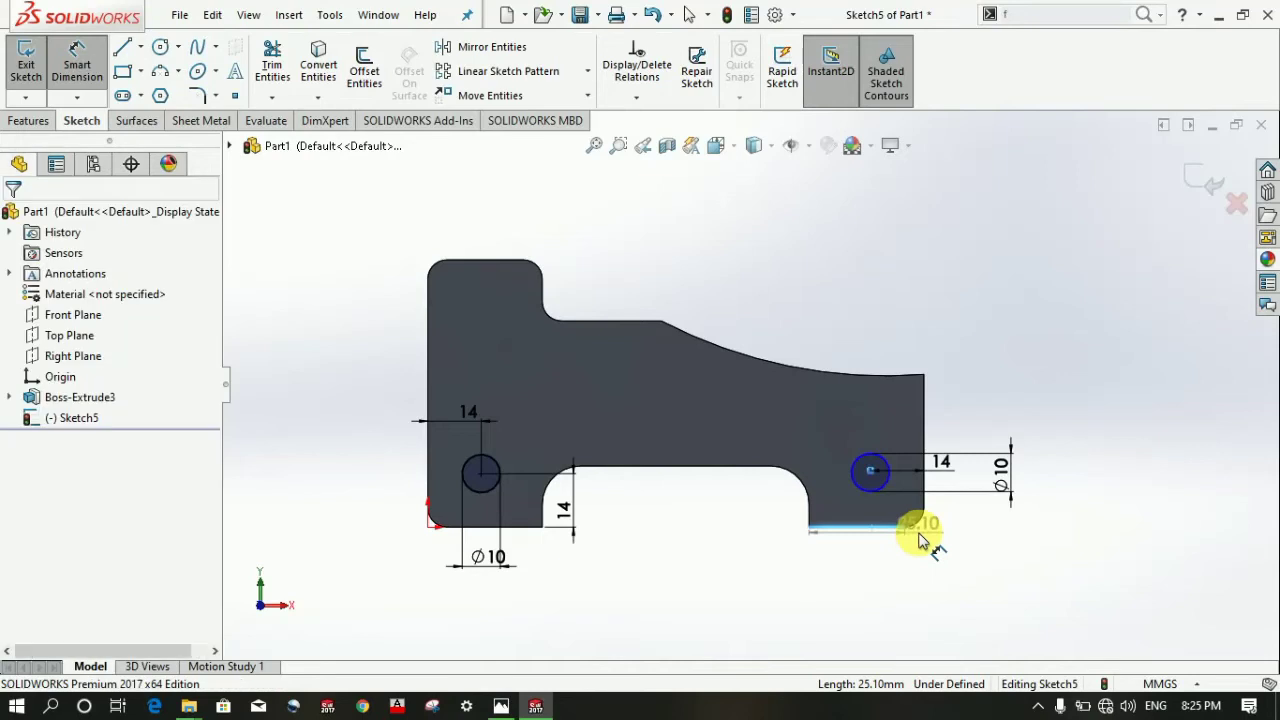
# - Place the right hole's centre 14 mm above the bottom edge
pyautogui.click(77, 60)
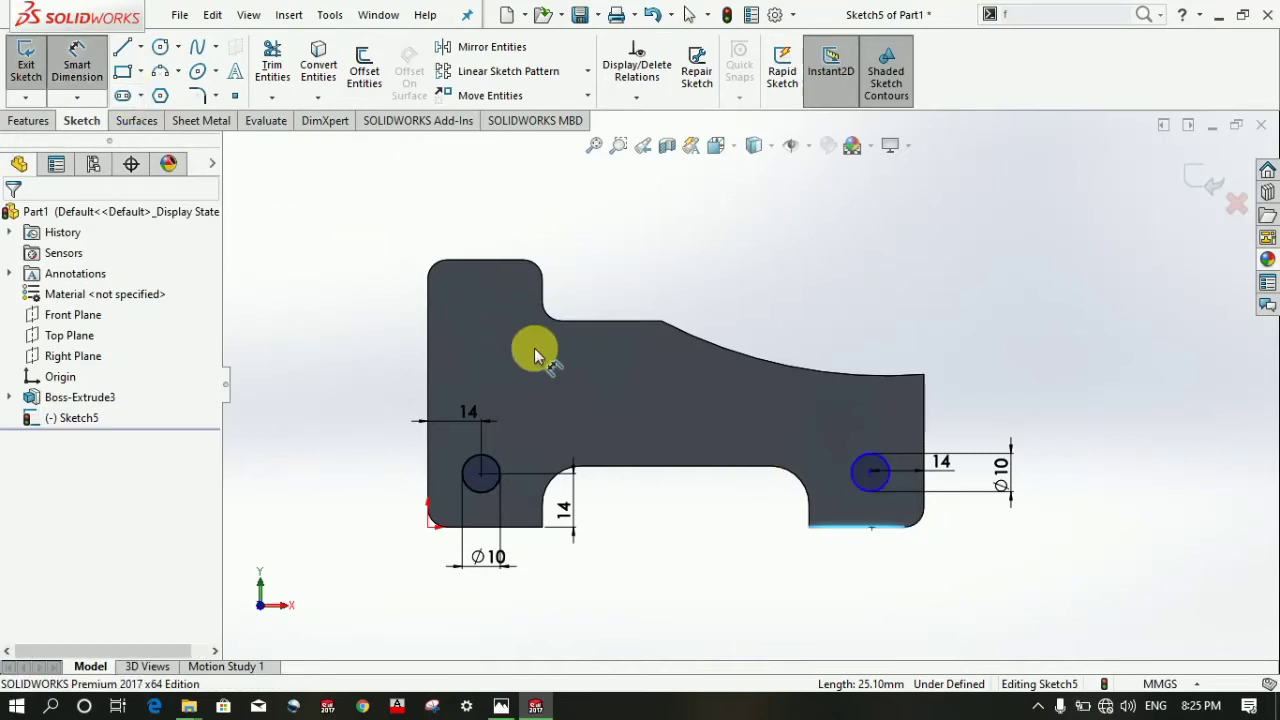
pyautogui.click(869, 473)
pyautogui.click(870, 527)
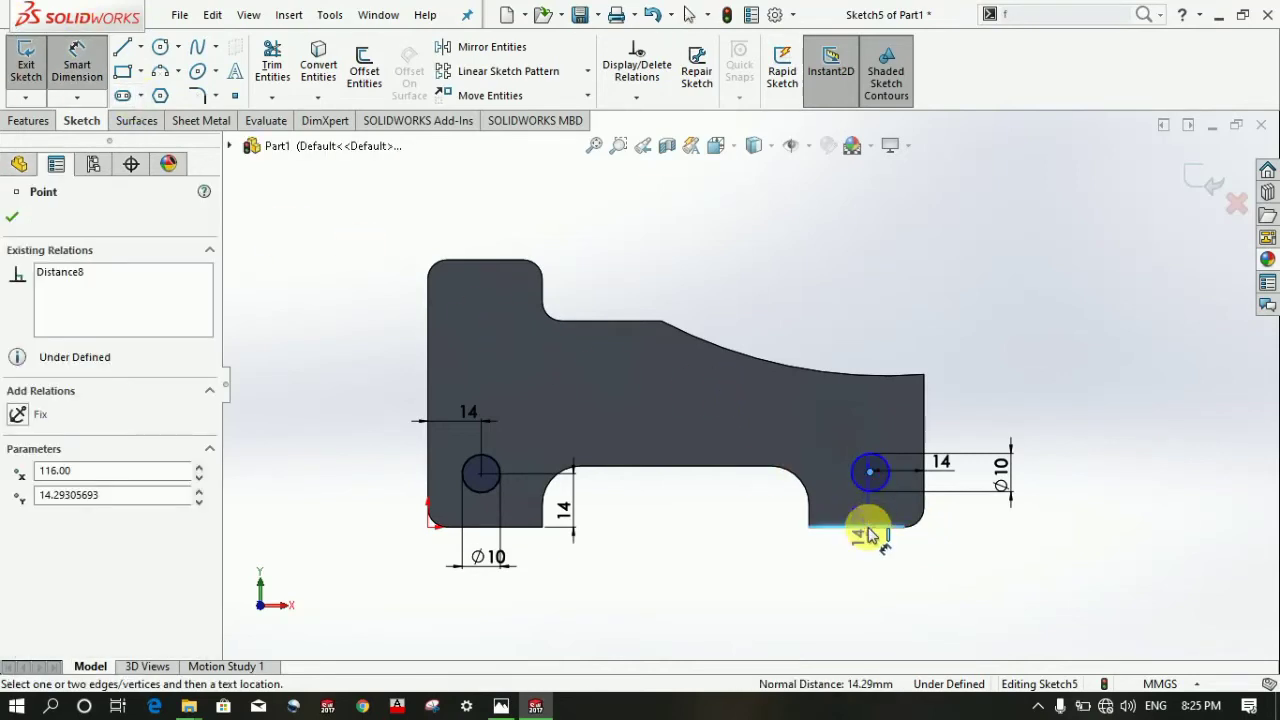
pyautogui.click(949, 555)
pyautogui.write('14')
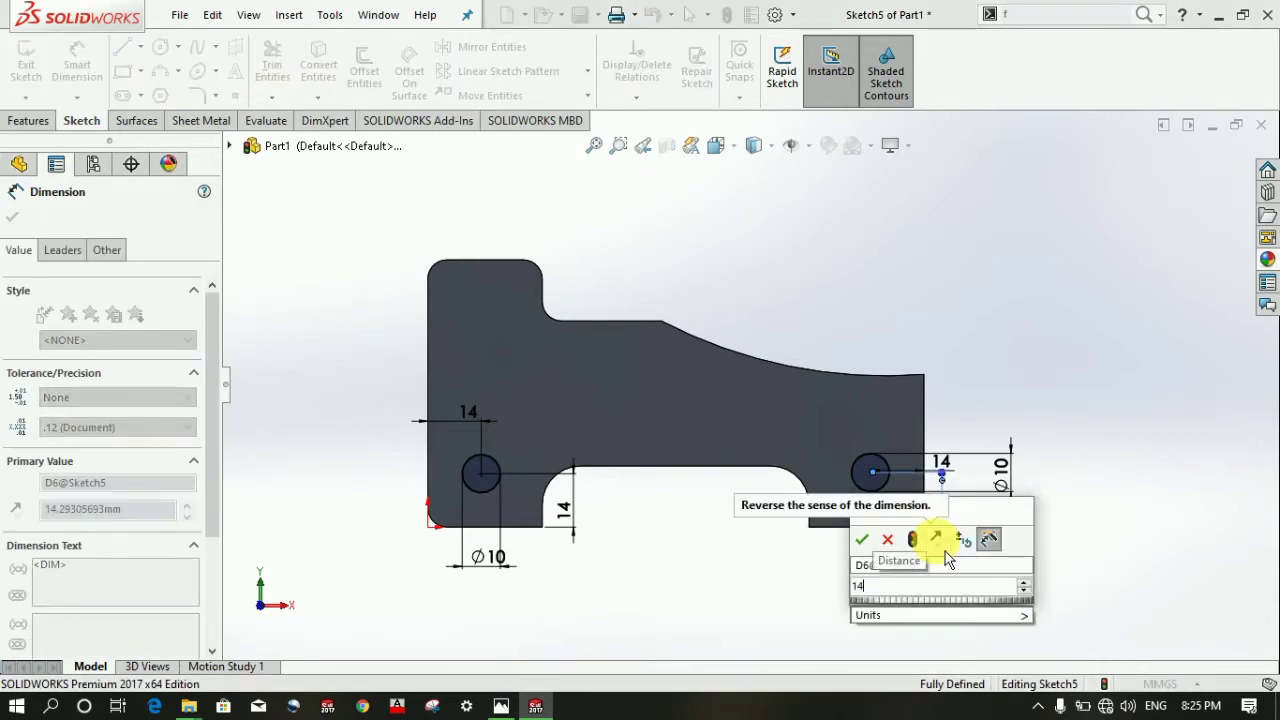
pyautogui.press('Return')
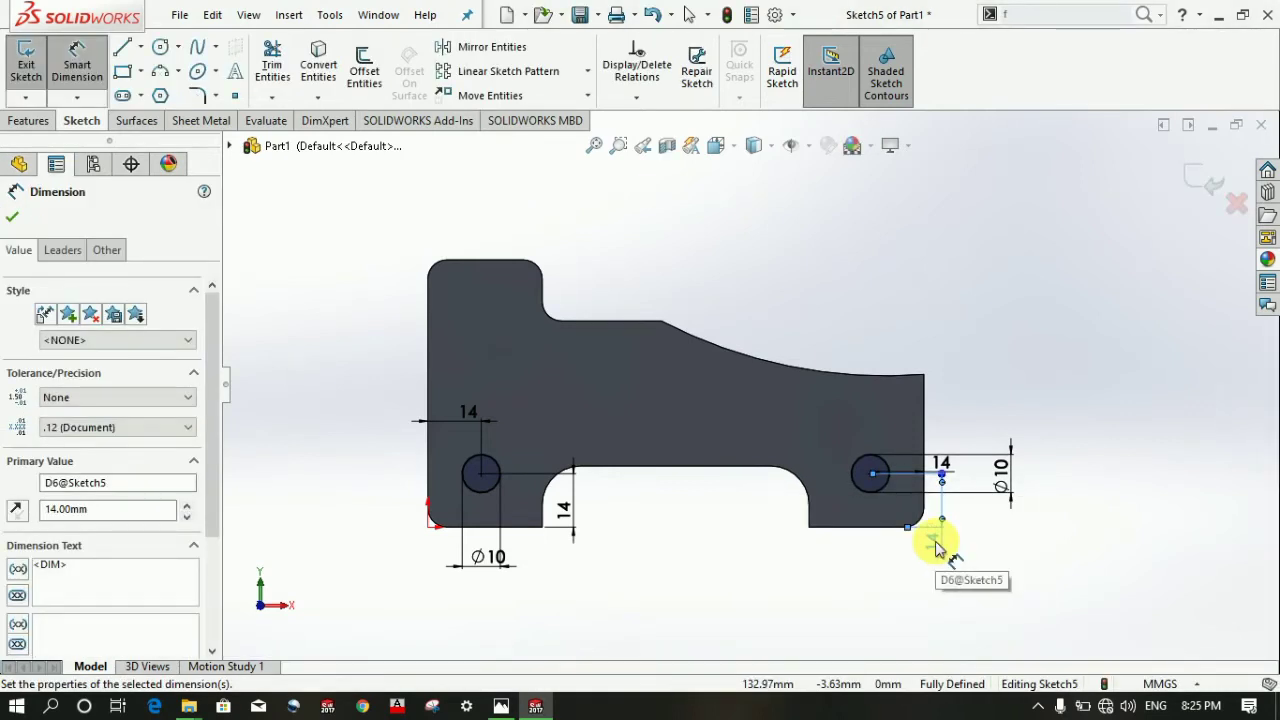
pyautogui.press('Escape')
pyautogui.scroll(1, 790, 420)
pyautogui.scroll(-2, 806, 390)
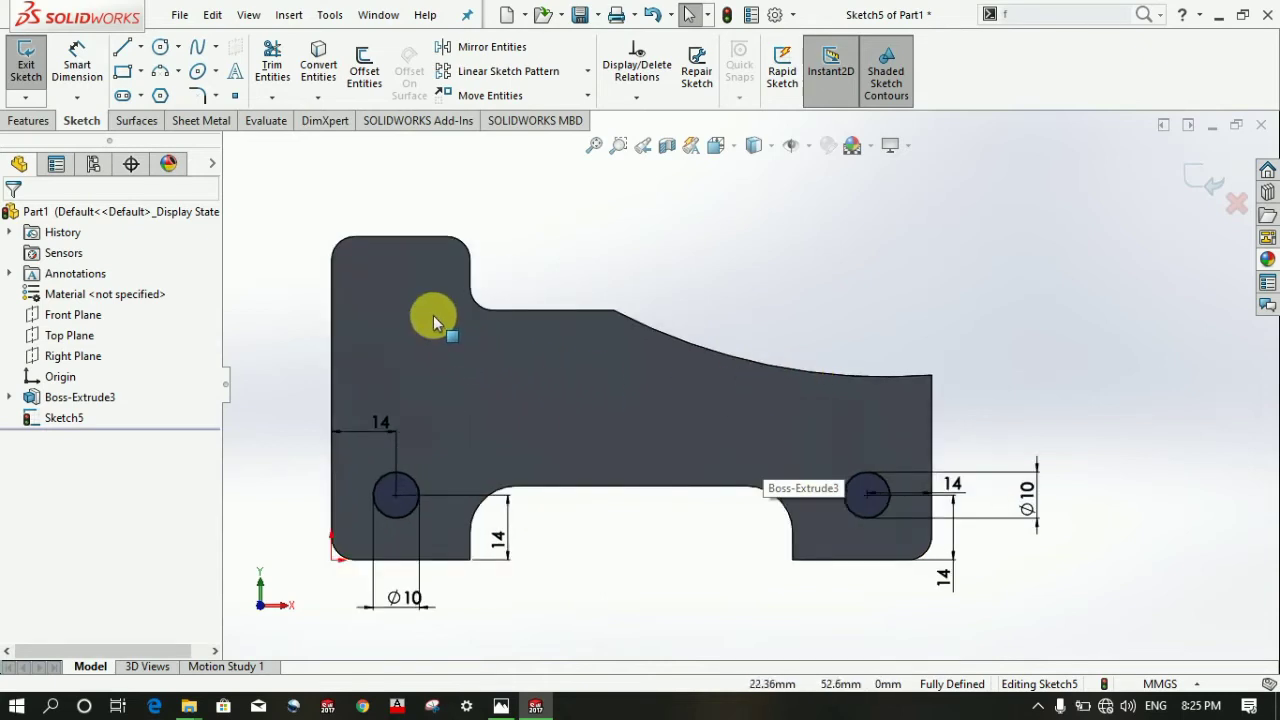
# - Draw a first circle in the upper-left block and dimension it Ø5
pyautogui.click(160, 47)
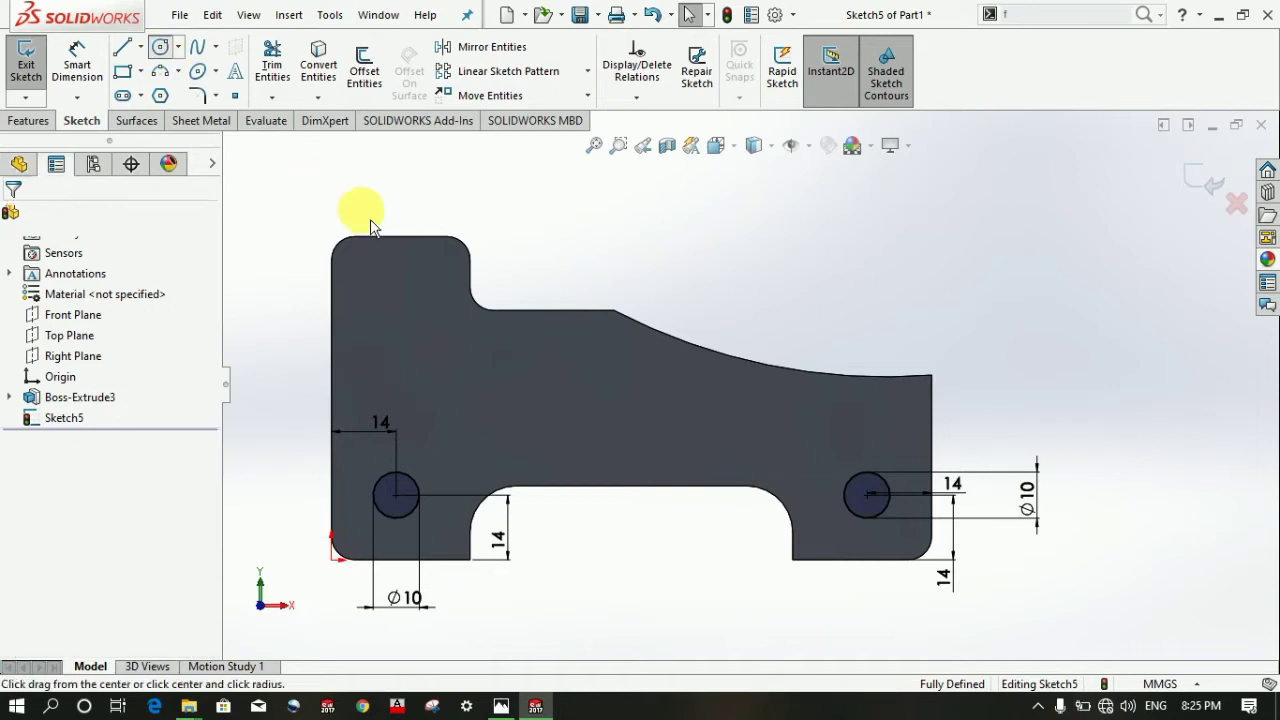
pyautogui.click(397, 280)
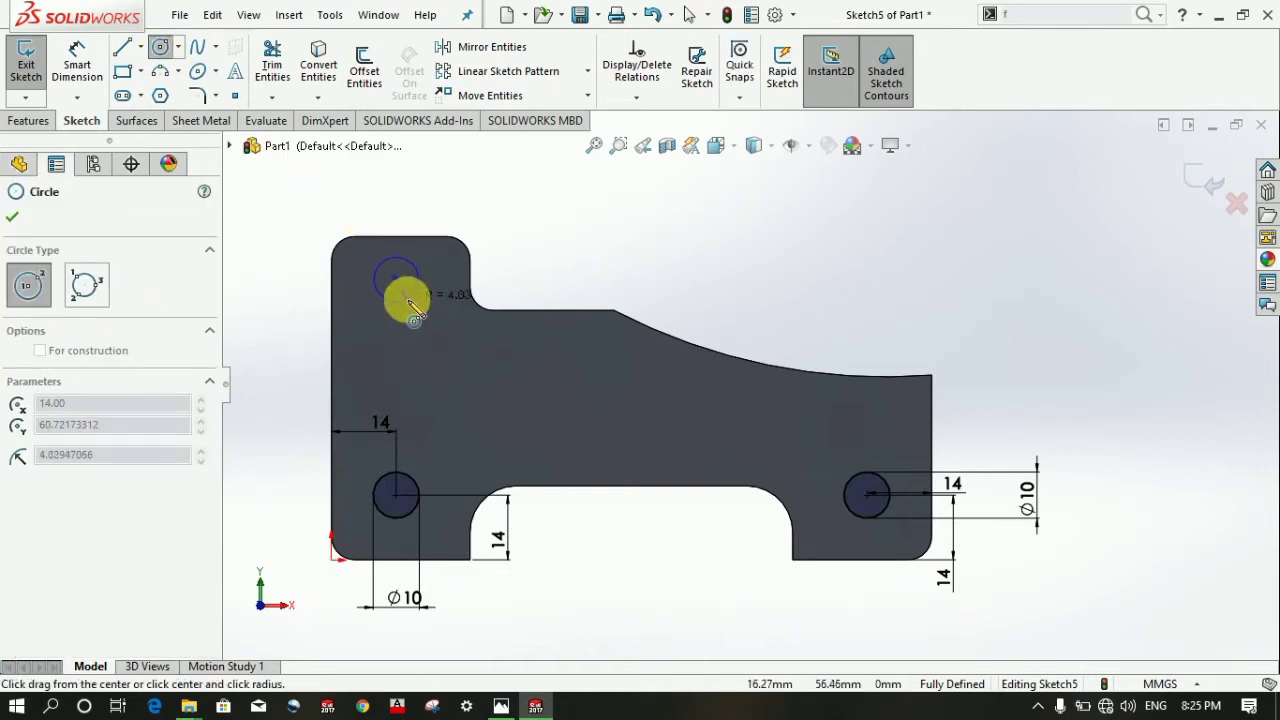
pyautogui.click(409, 300)
pyautogui.write('5')
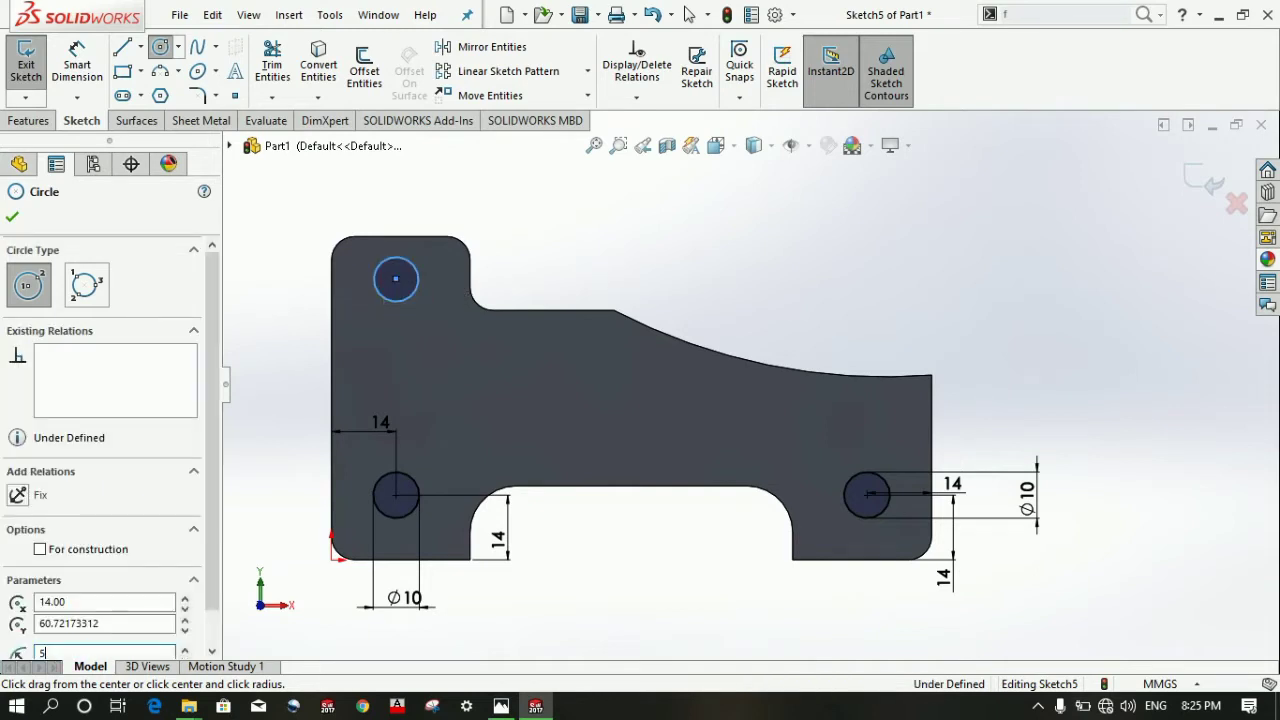
pyautogui.press('Return')
pyautogui.click(212, 167)
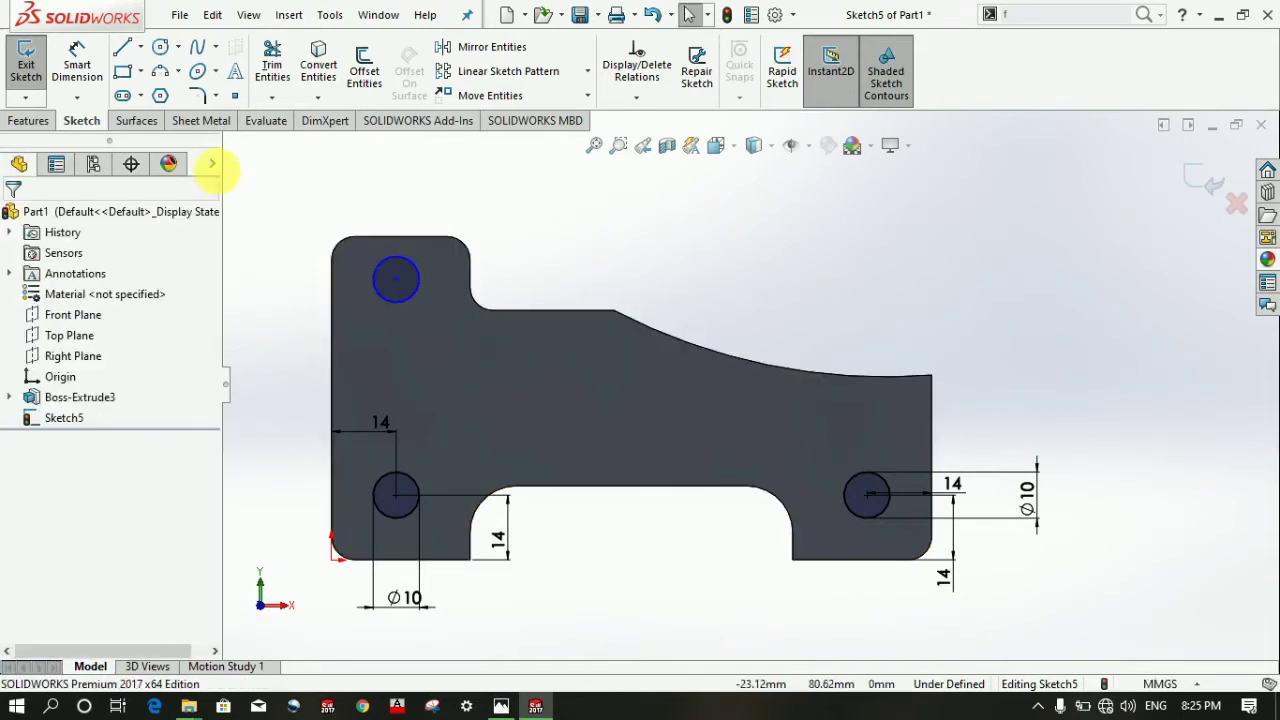
pyautogui.click(101, 86)
pyautogui.click(380, 294)
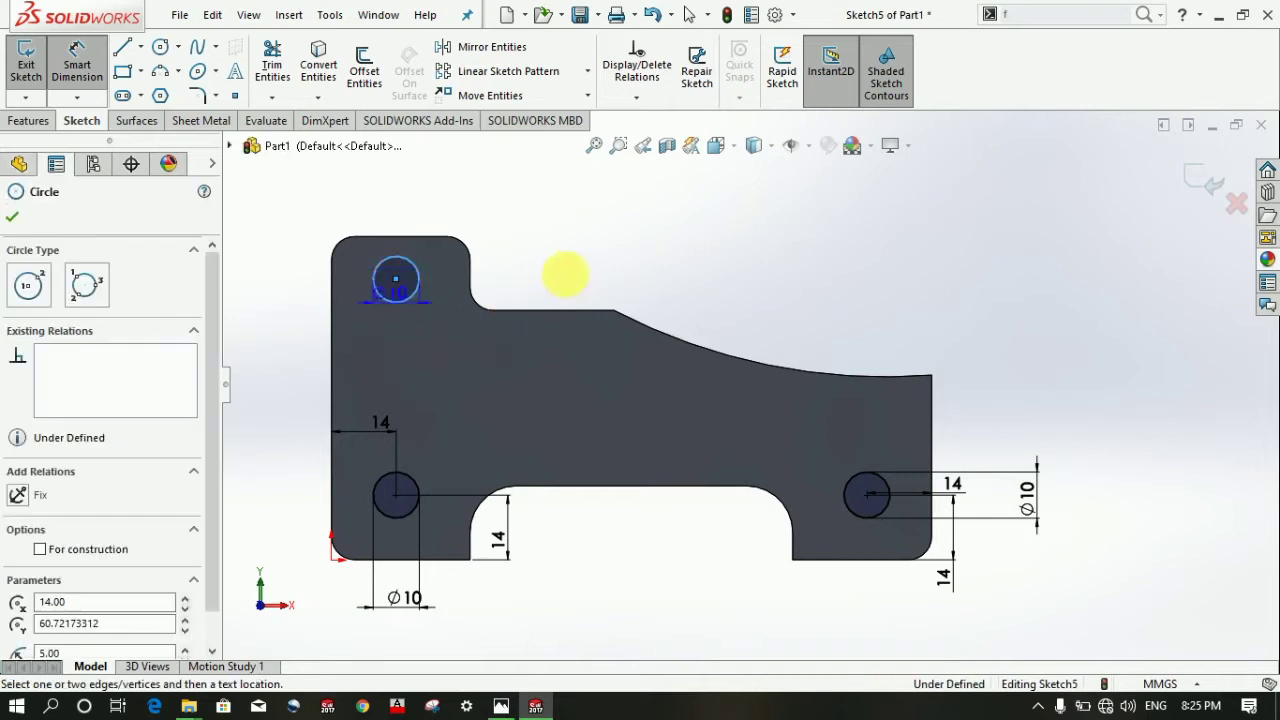
pyautogui.click(580, 277)
pyautogui.write('5')
pyautogui.press('Return')
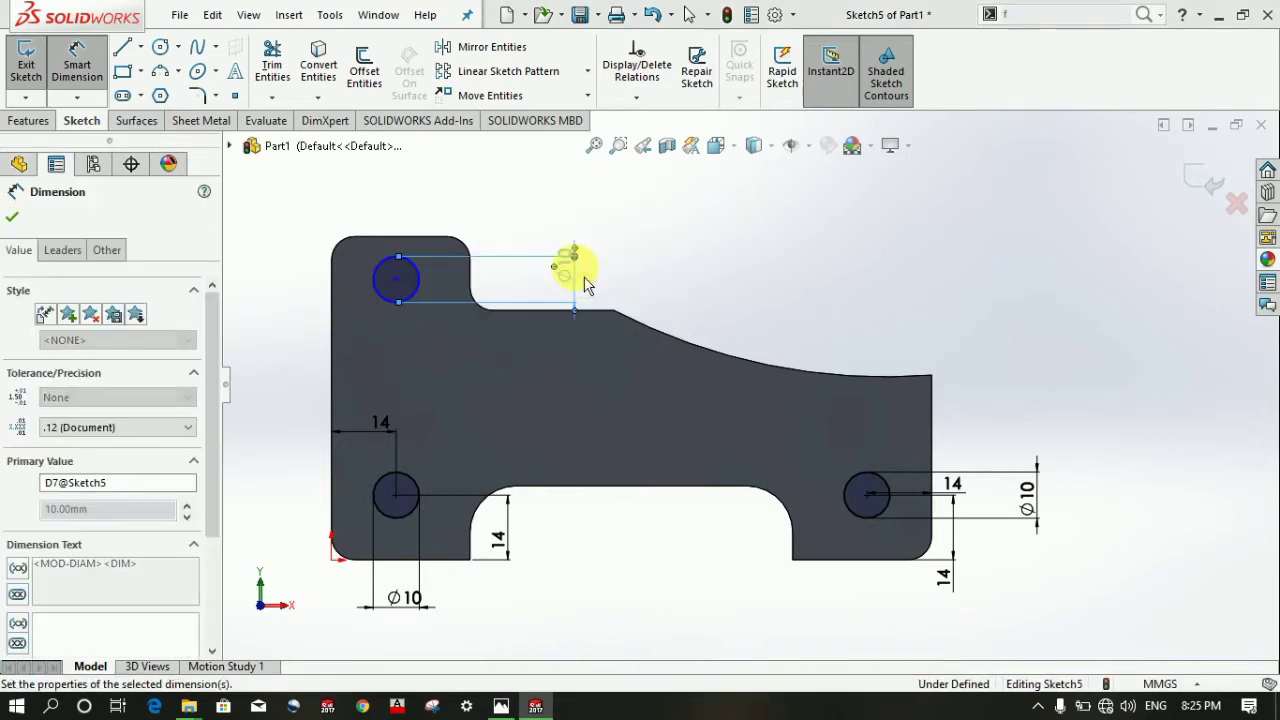
pyautogui.press('Escape')
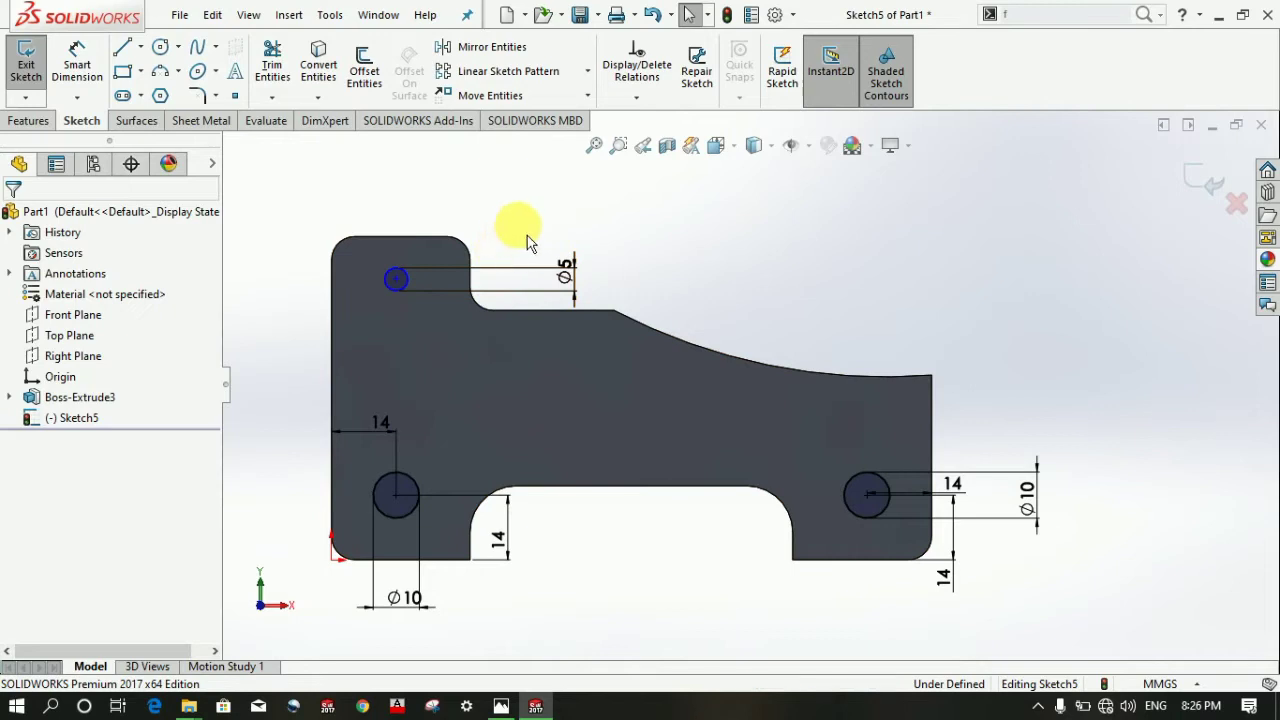
# - Trim away that circle and redraw one directly above the left hole
pyautogui.click(271, 62)
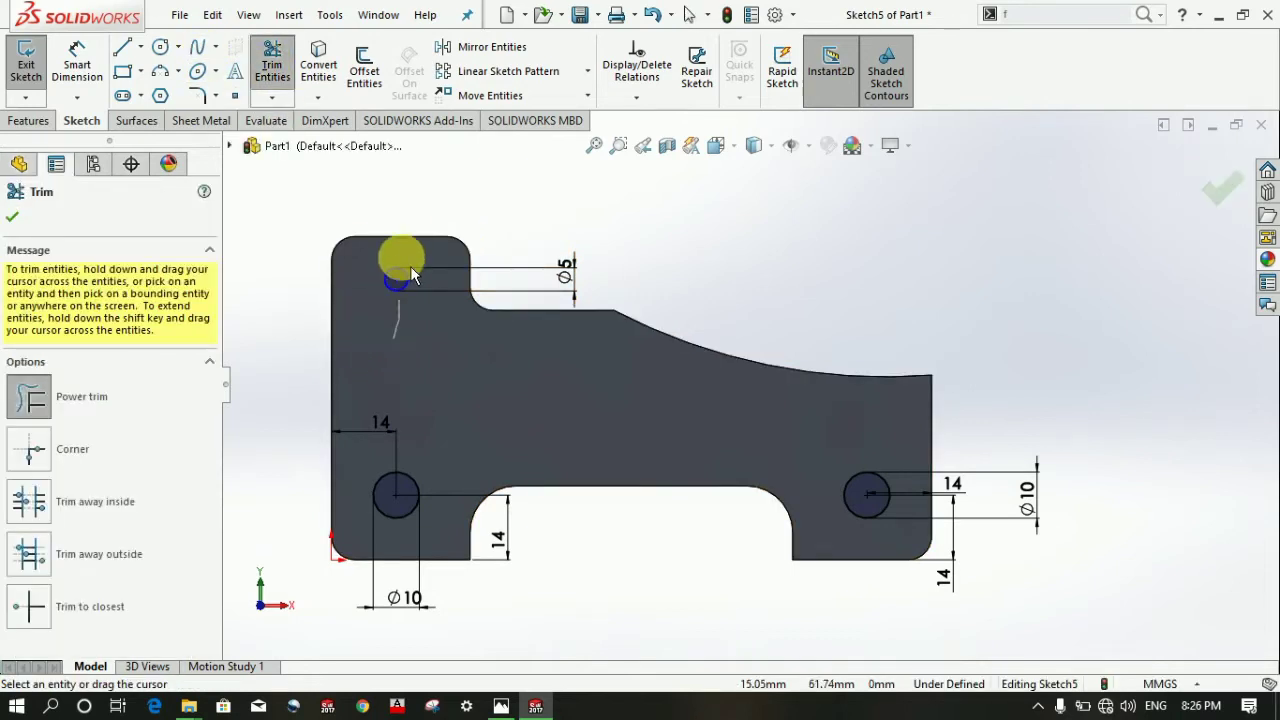
pyautogui.moveTo(400, 257); pyautogui.dragTo(388, 453)
pyautogui.click(160, 47)
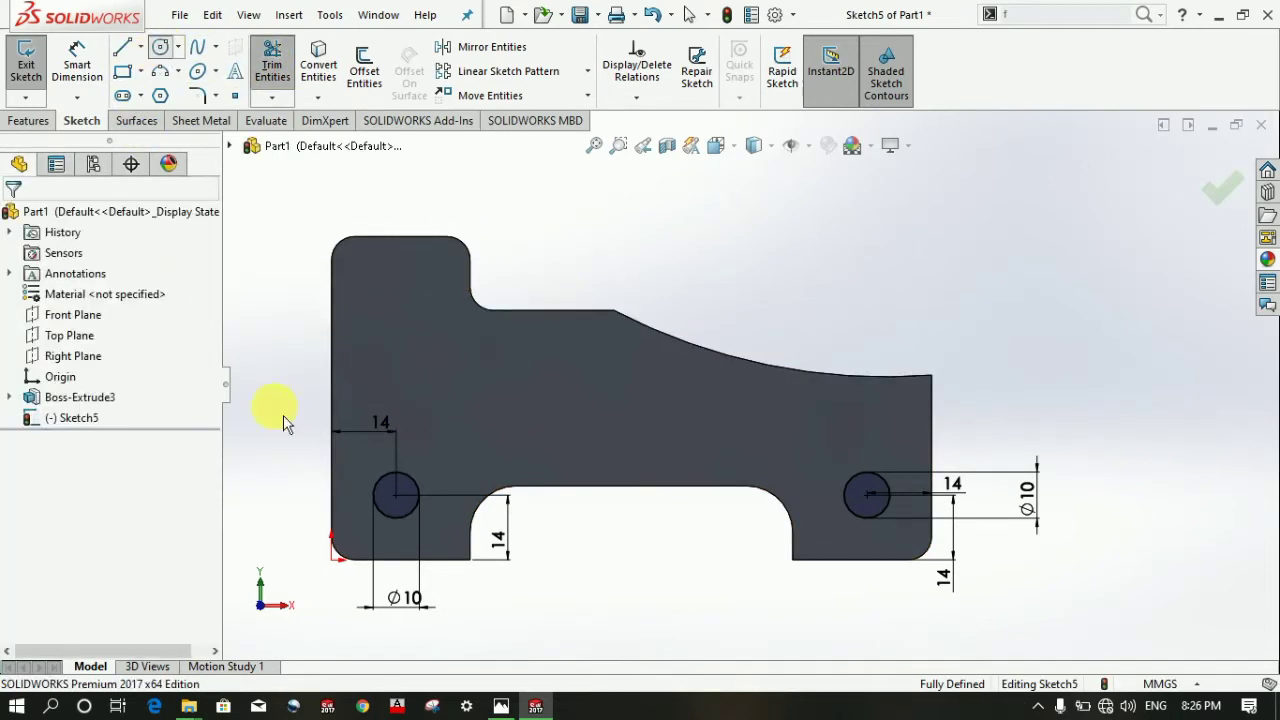
pyautogui.click(397, 290)
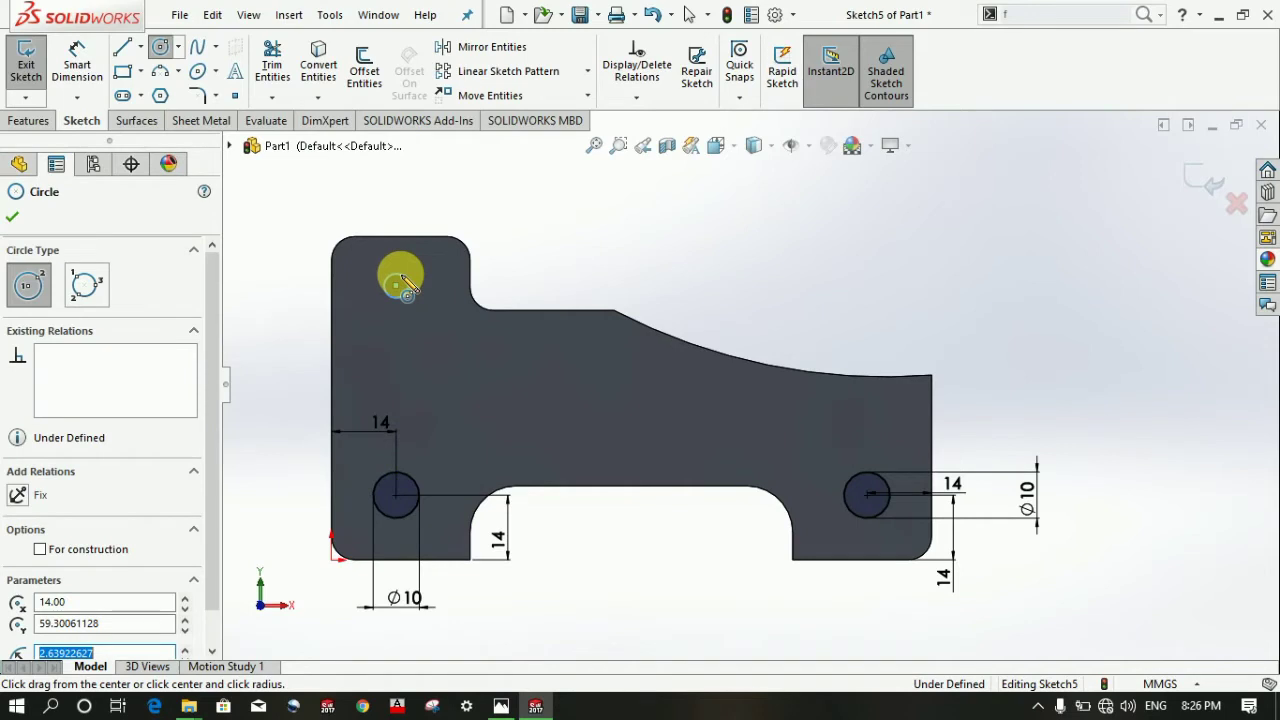
pyautogui.write('5')
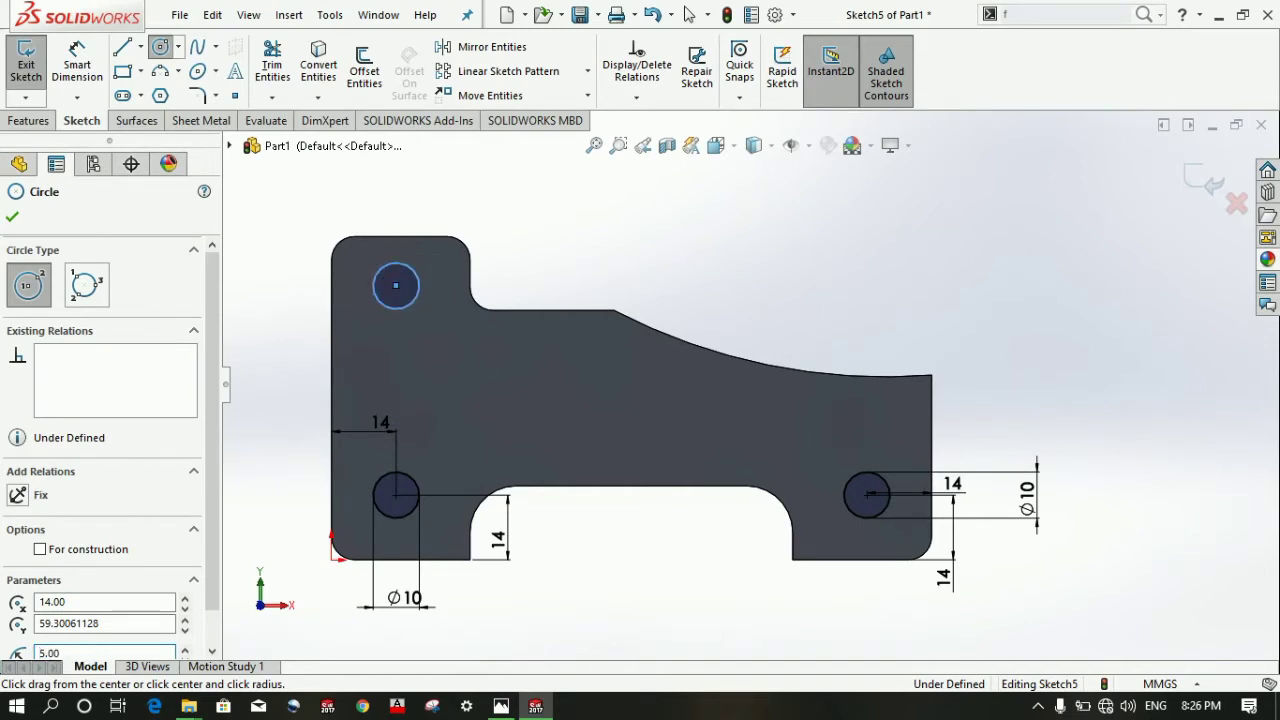
# - Give the redrawn circle a Ø5 diameter dimension
pyautogui.click(77, 62)
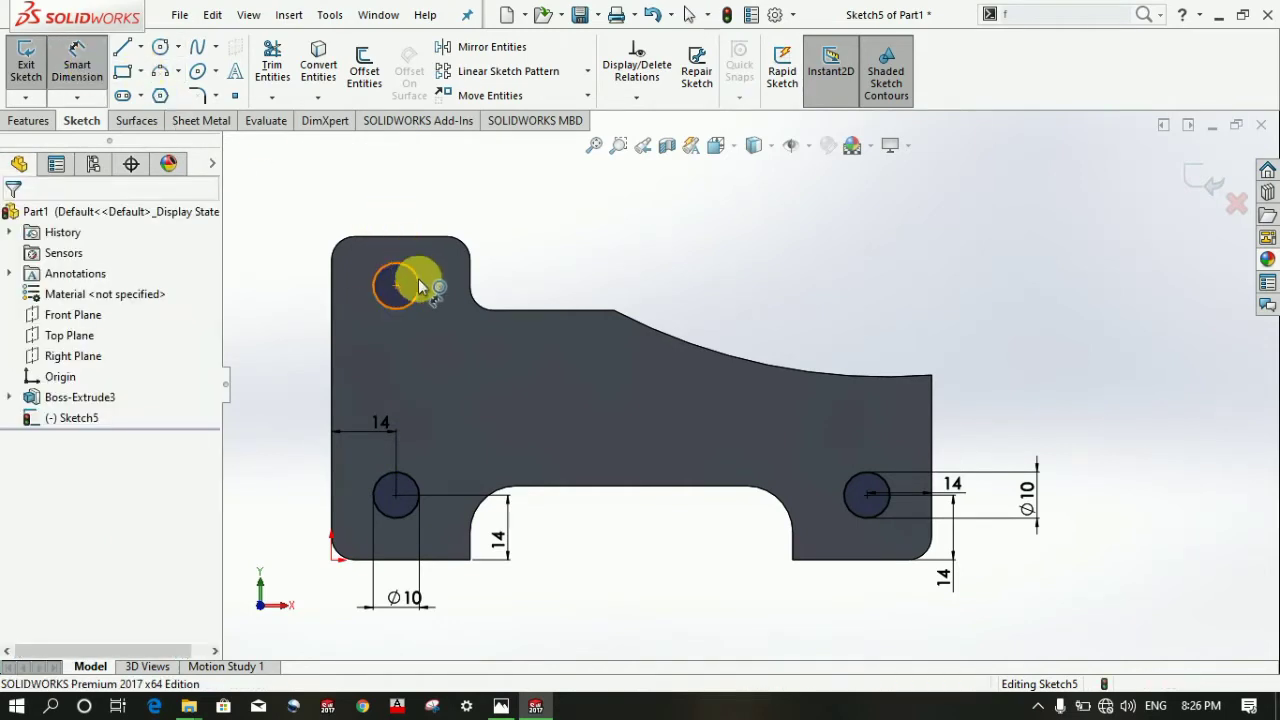
pyautogui.click(418, 280)
pyautogui.click(502, 260)
pyautogui.write('5')
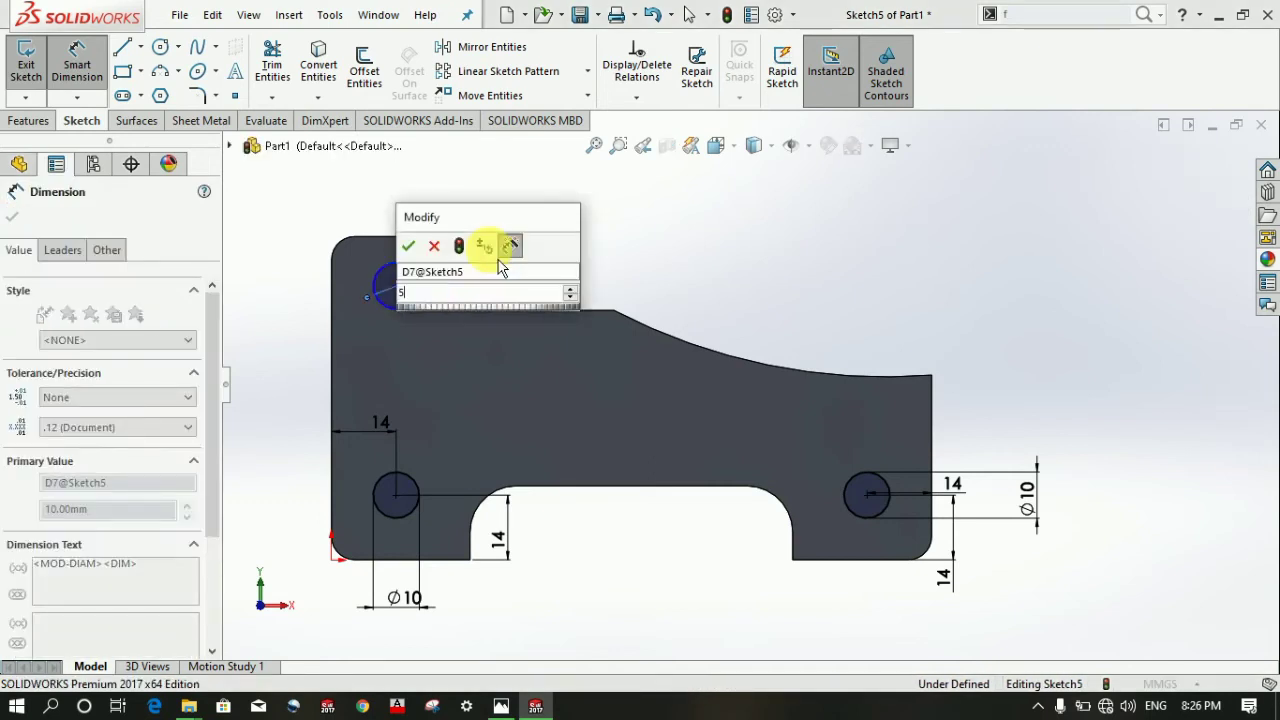
pyautogui.press('Return')
pyautogui.press('Escape')
pyautogui.scroll(-1, 464, 282)
pyautogui.scroll(-1, 370, 219)
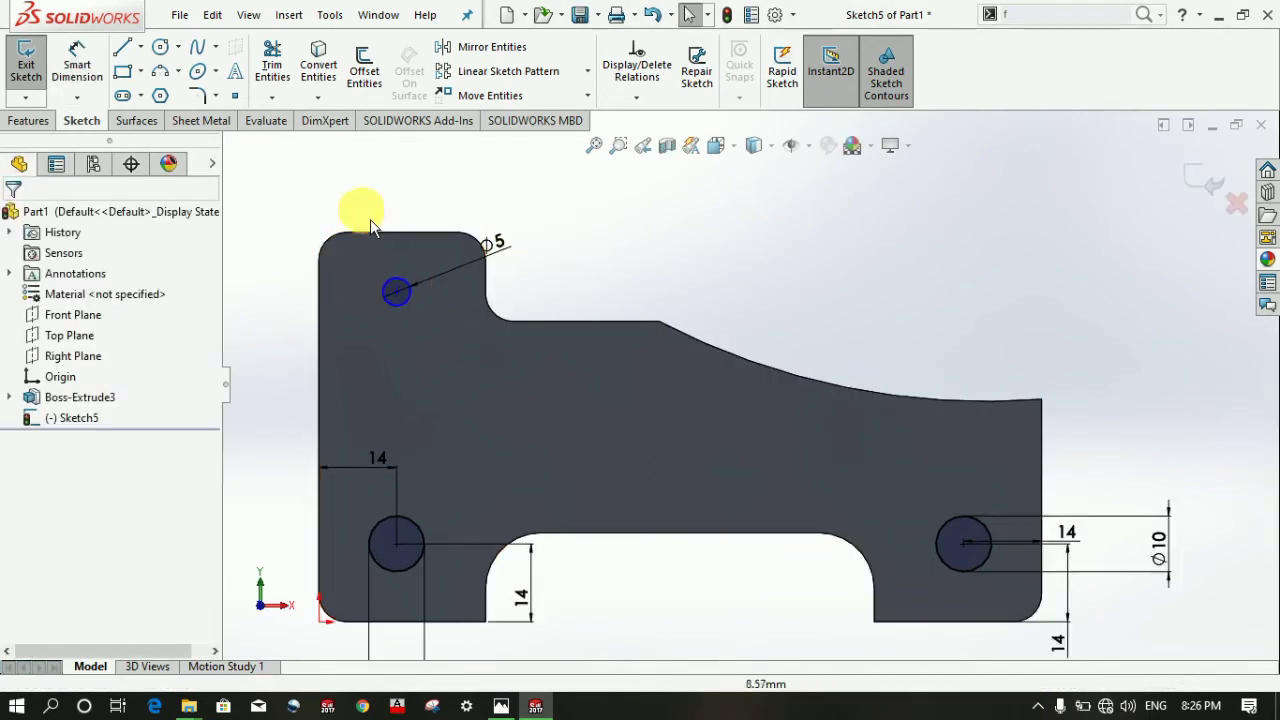
# - Add a 14 mm vertical dimension from the top edge to the Ø5 circle's centre
pyautogui.click(77, 62)
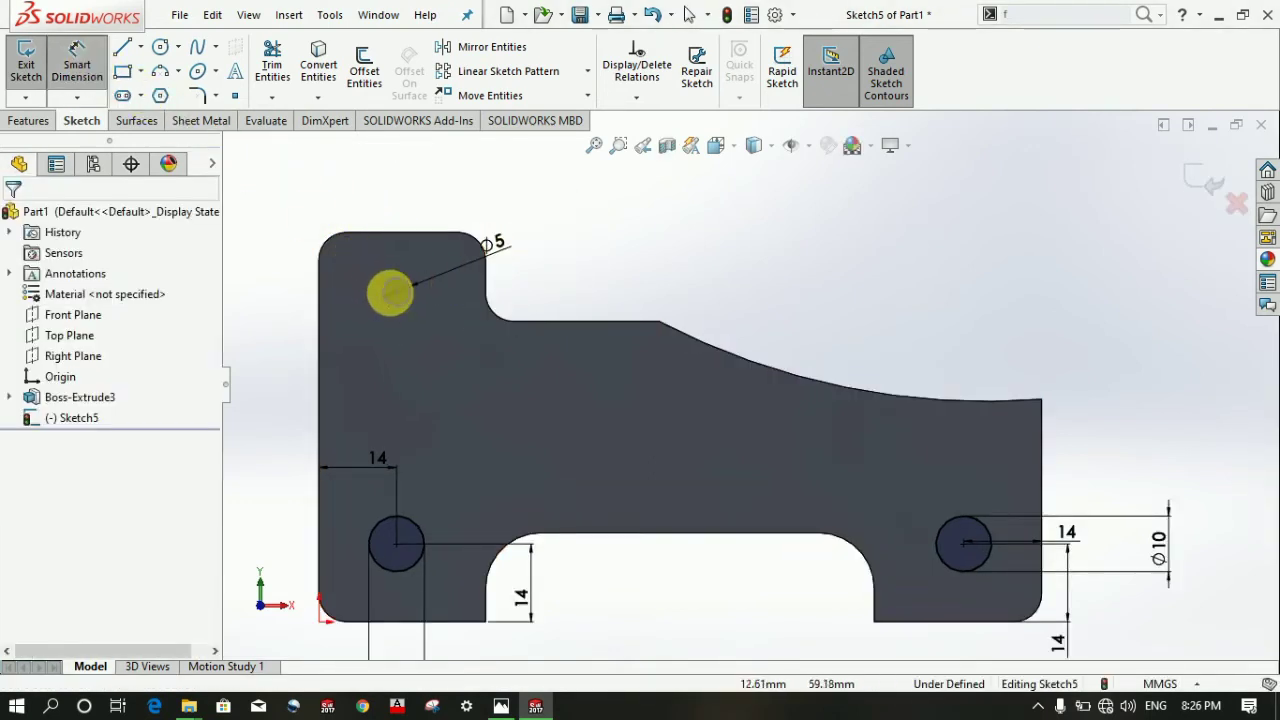
pyautogui.press('Escape')
pyautogui.click(88, 75)
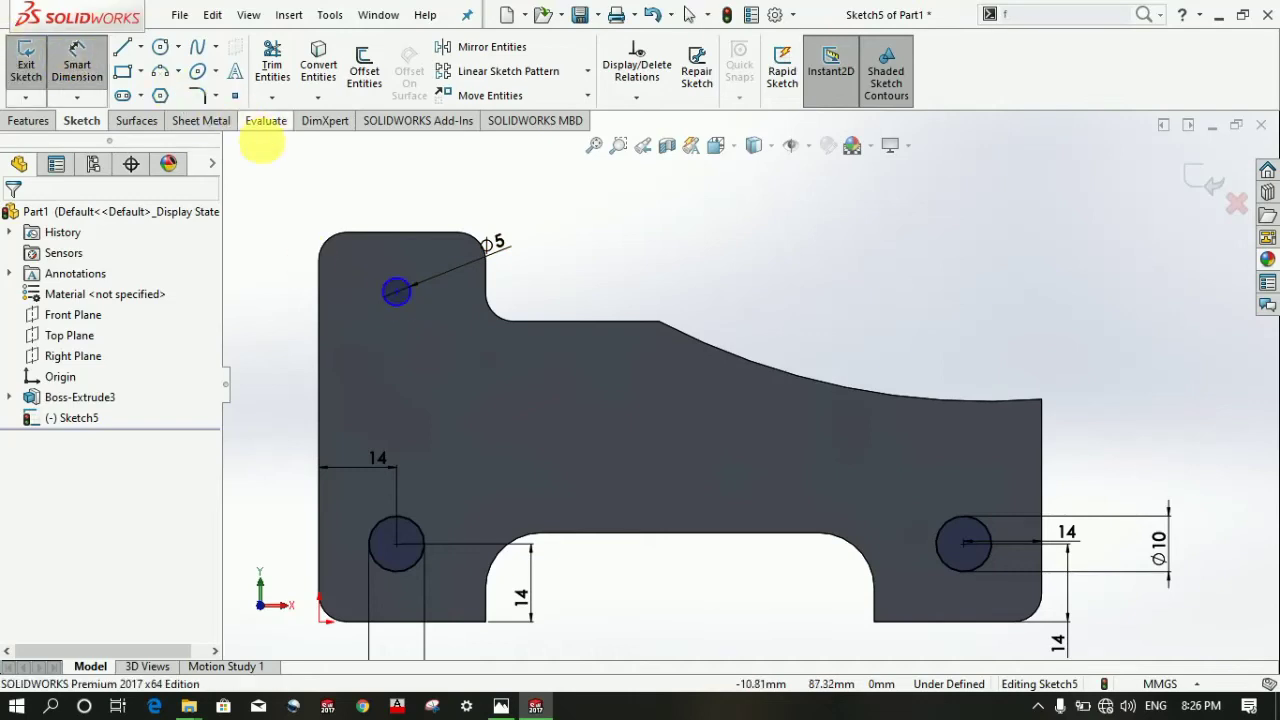
pyautogui.click(397, 291)
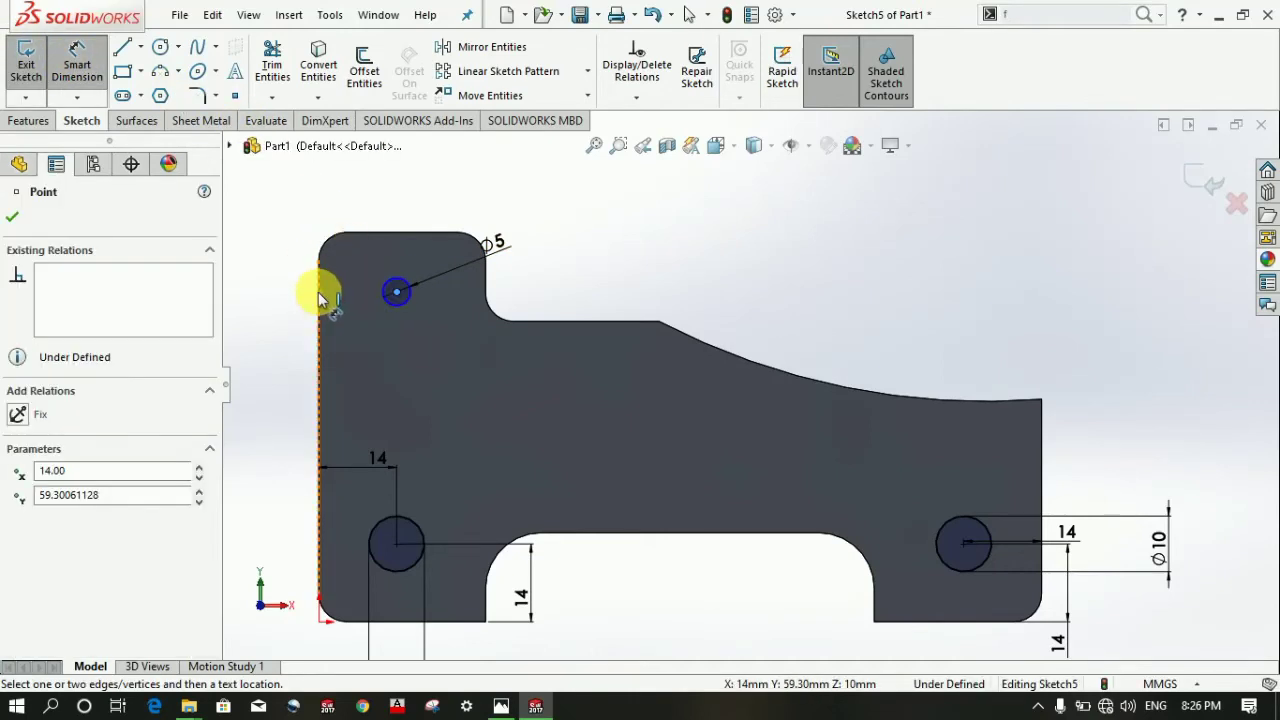
pyautogui.click(319, 296)
pyautogui.press('Escape')
pyautogui.click(77, 60)
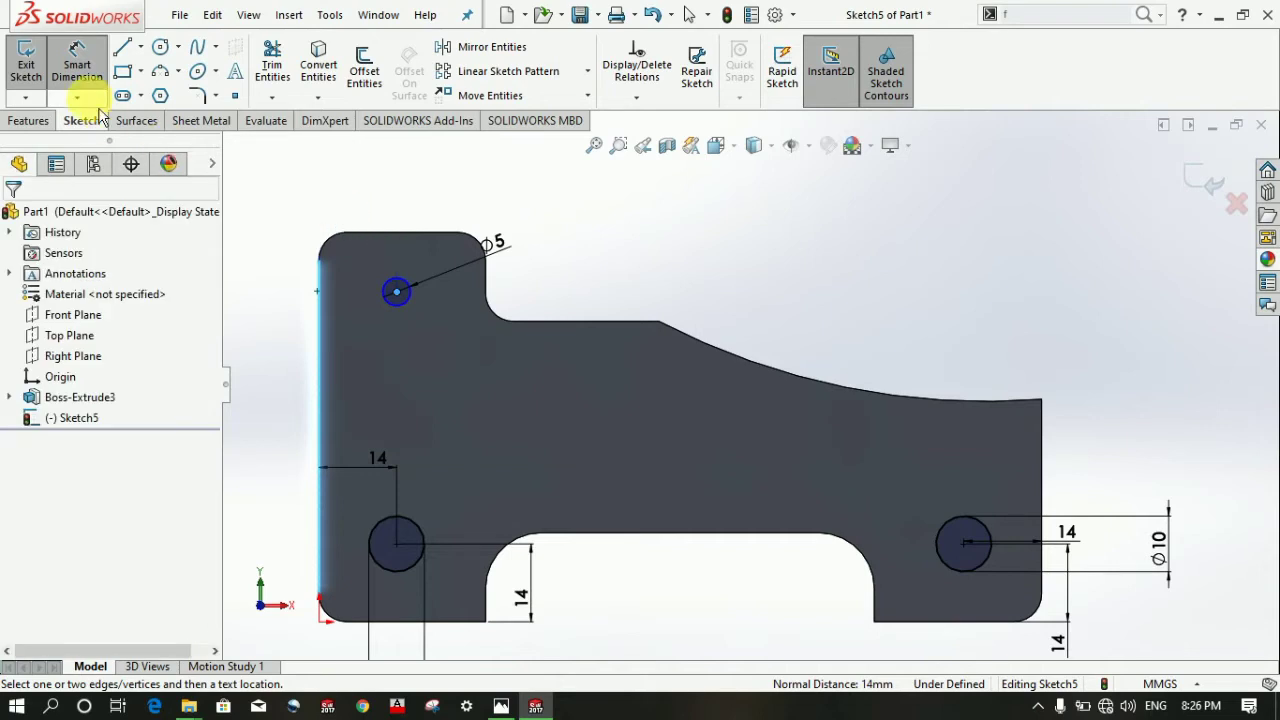
pyautogui.click(418, 238)
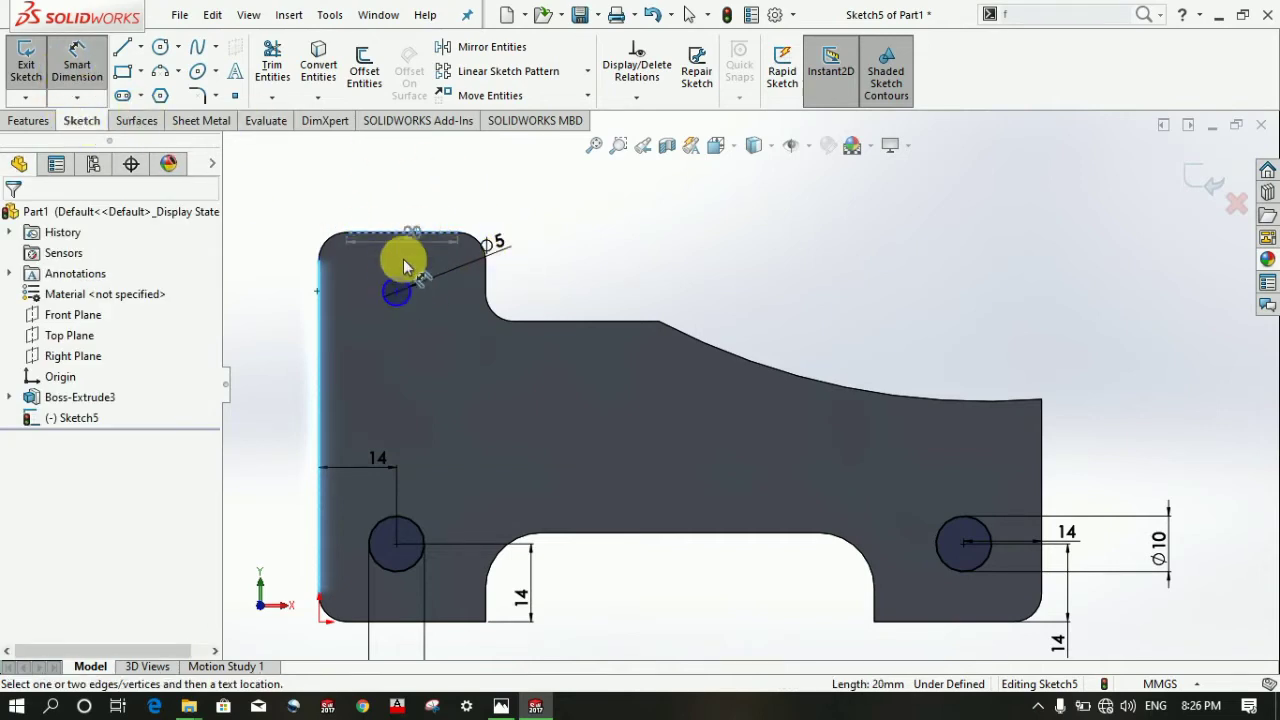
pyautogui.click(397, 291)
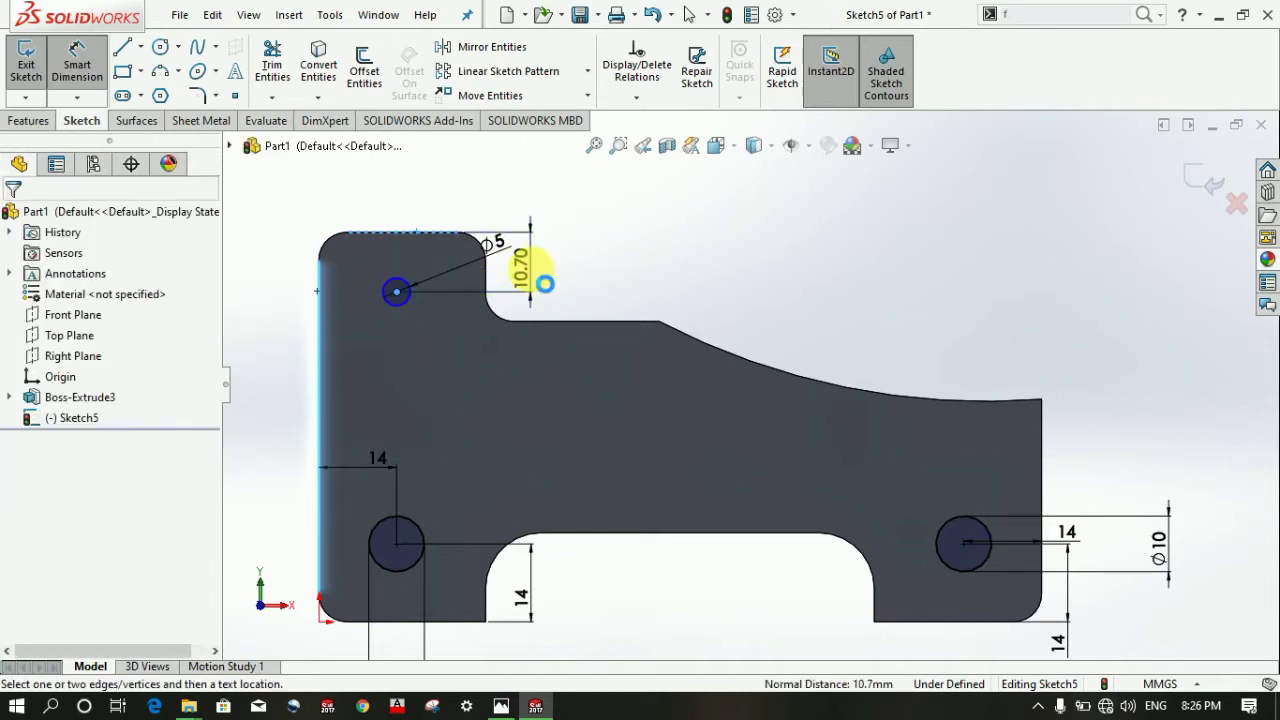
pyautogui.click(528, 270)
pyautogui.write('14')
pyautogui.press('Return')
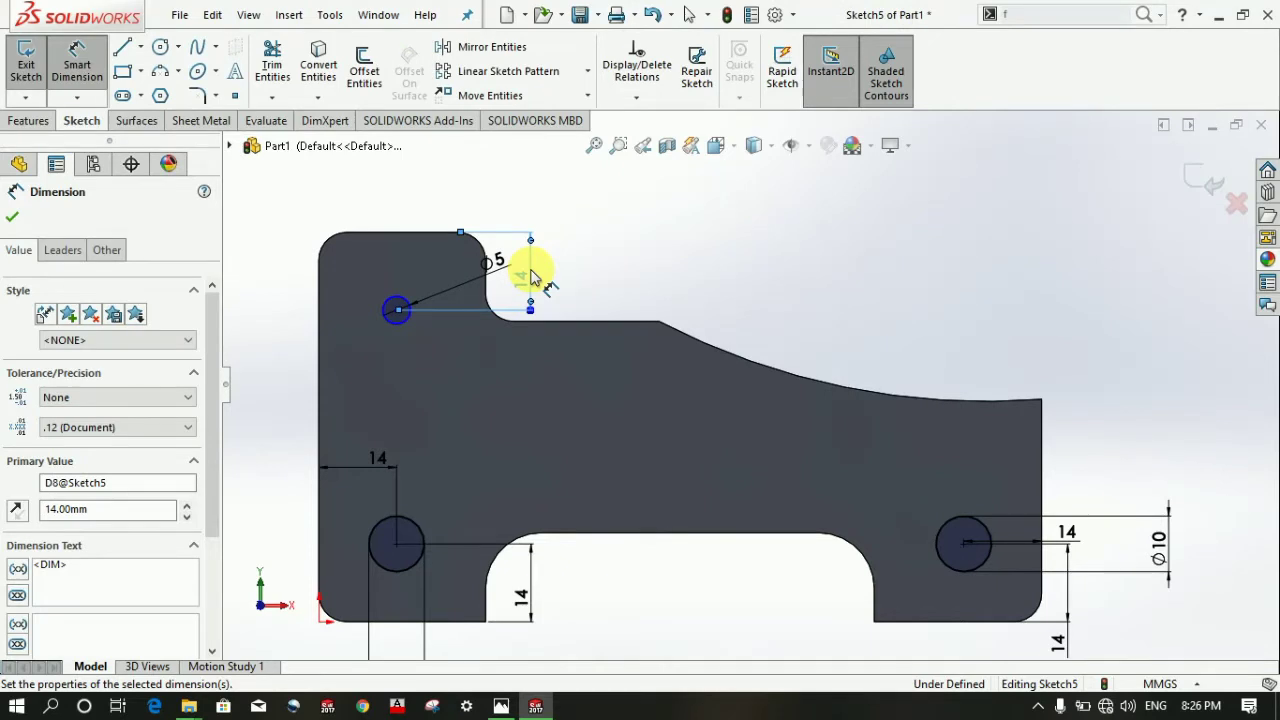
pyautogui.click(531, 270)
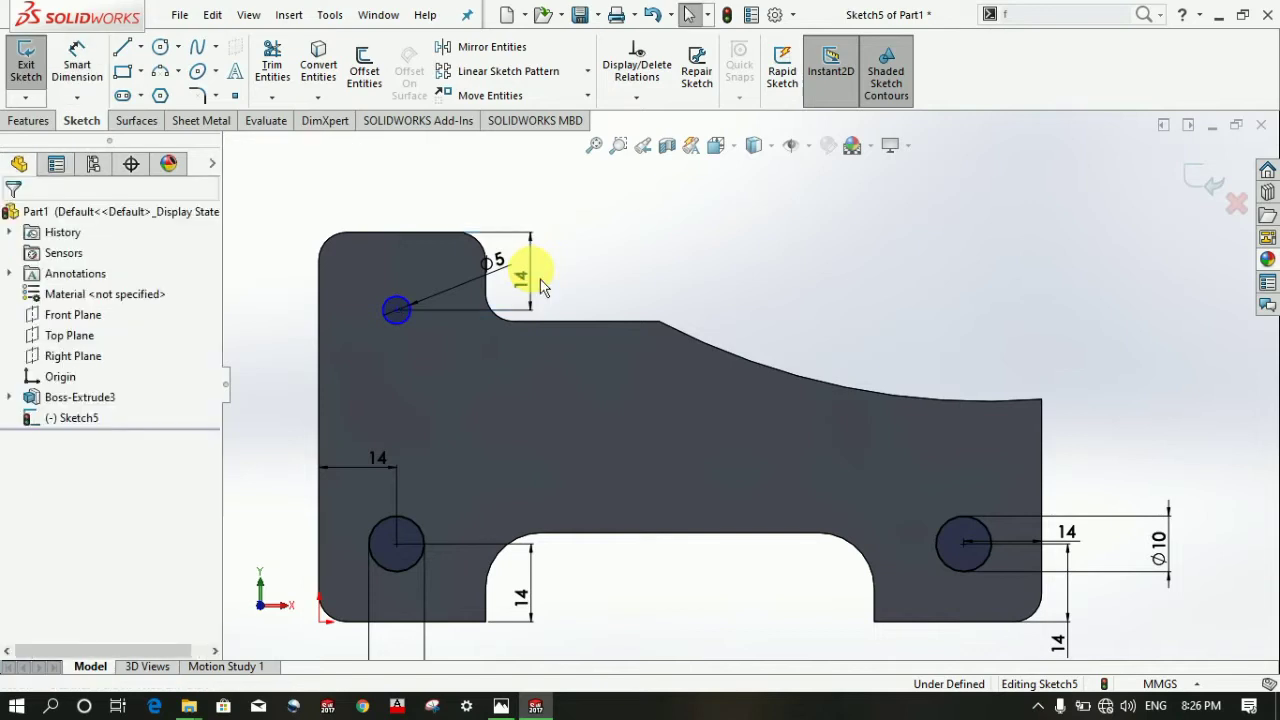
pyautogui.click(160, 47)
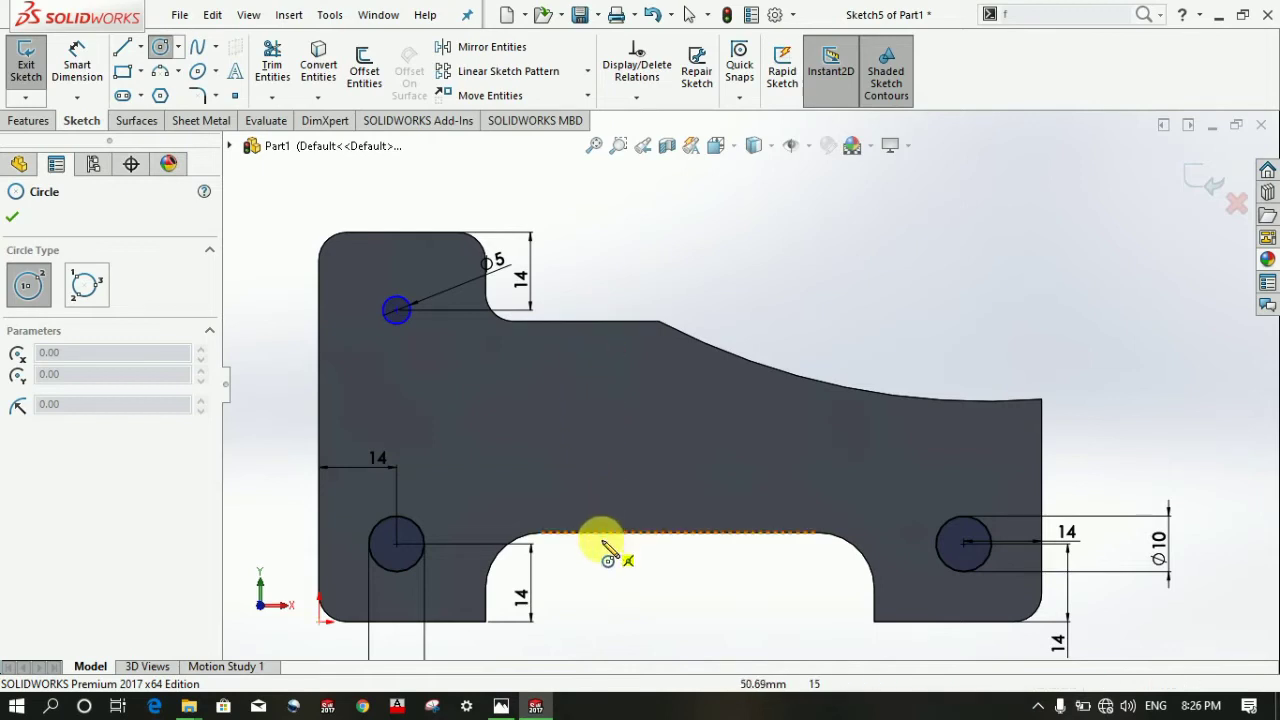
# - Draw a small 5 mm circle in the middle of the part
pyautogui.click(594, 424)
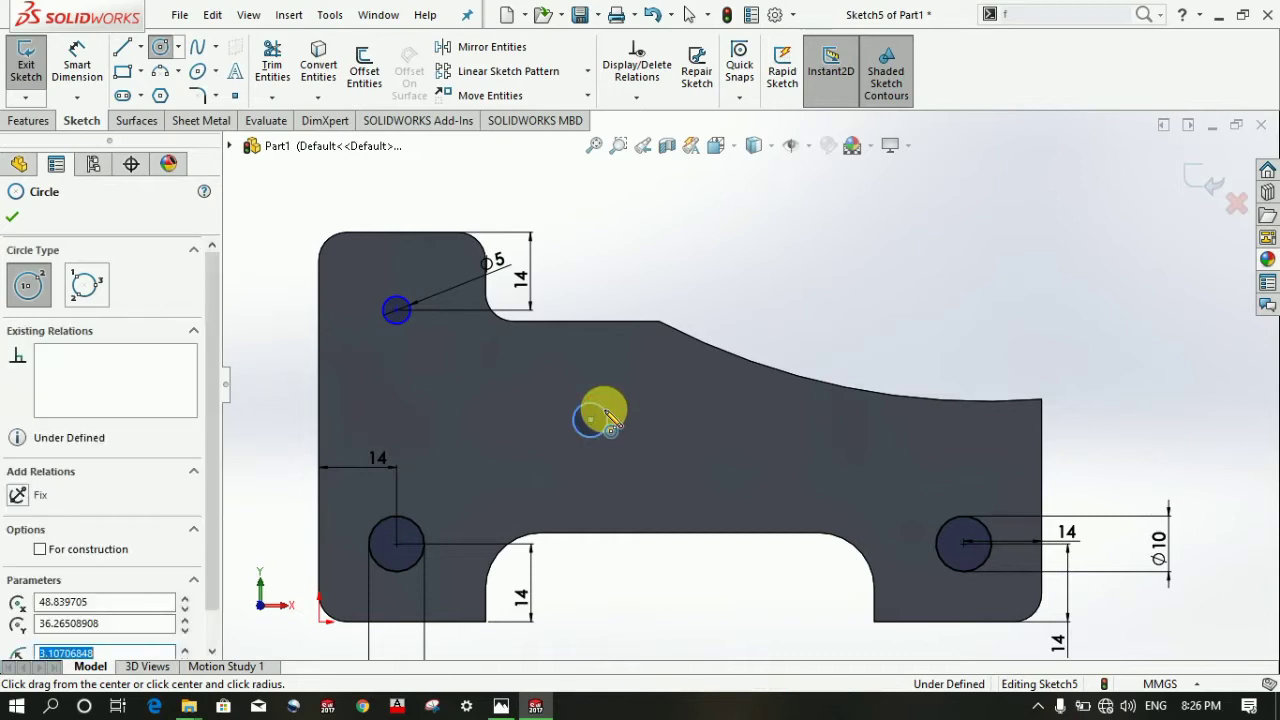
pyautogui.write('2.50')
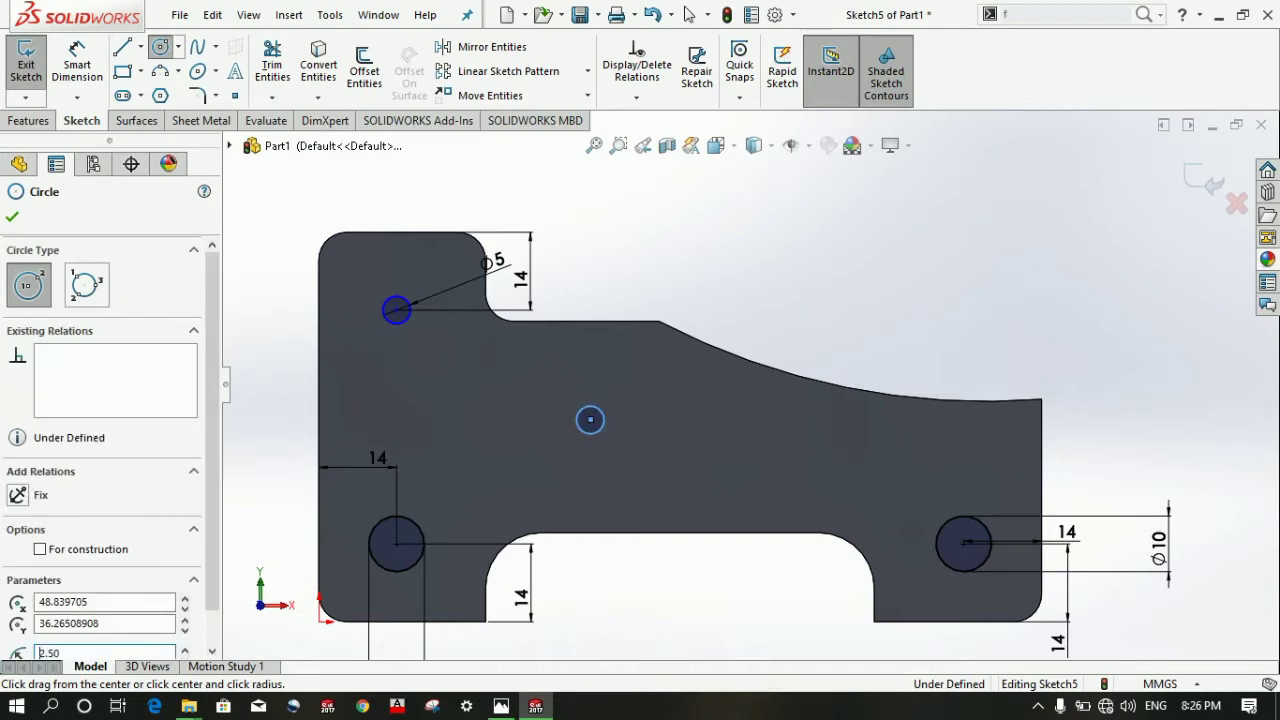
pyautogui.press('Return')
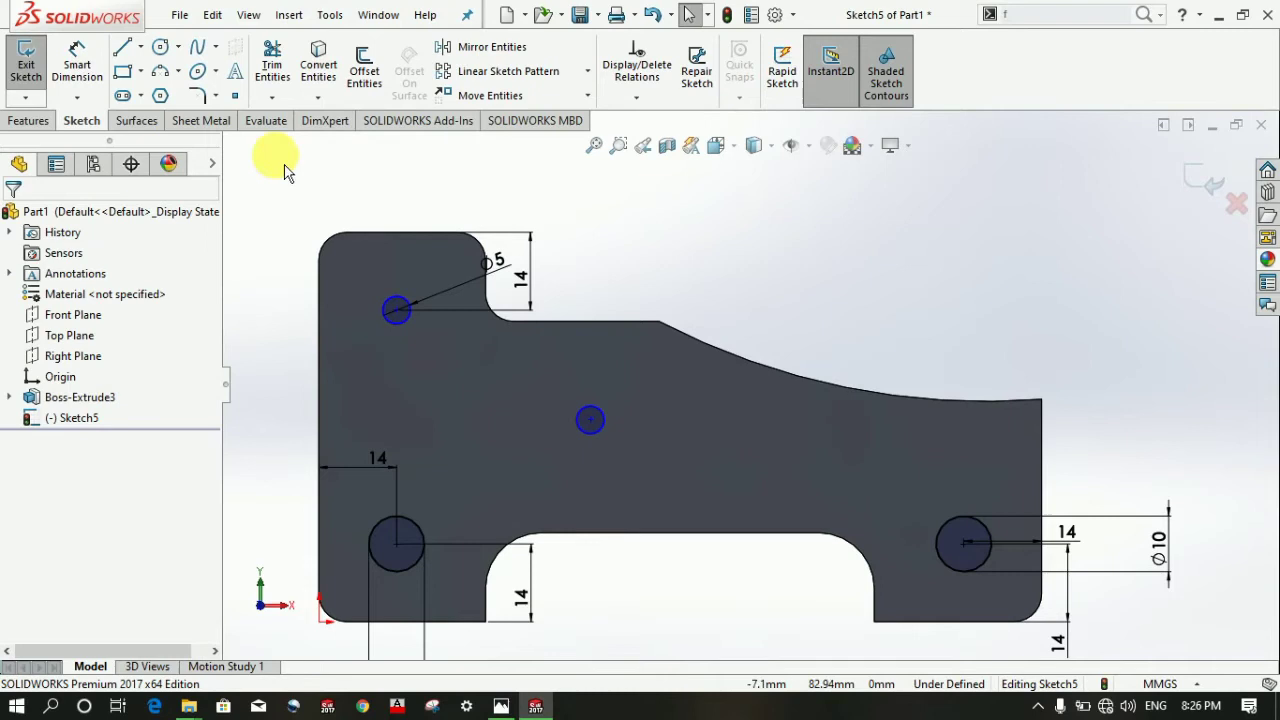
pyautogui.click(100, 70)
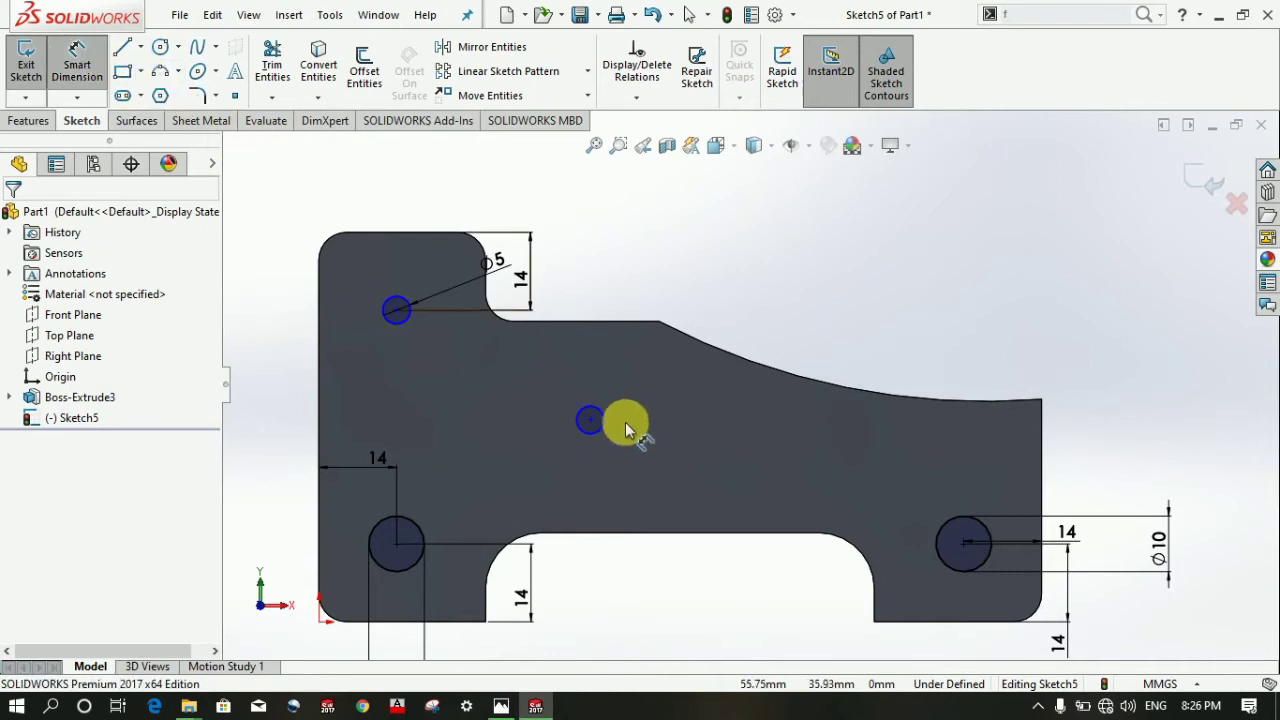
pyautogui.click(601, 428)
pyautogui.press('Escape')
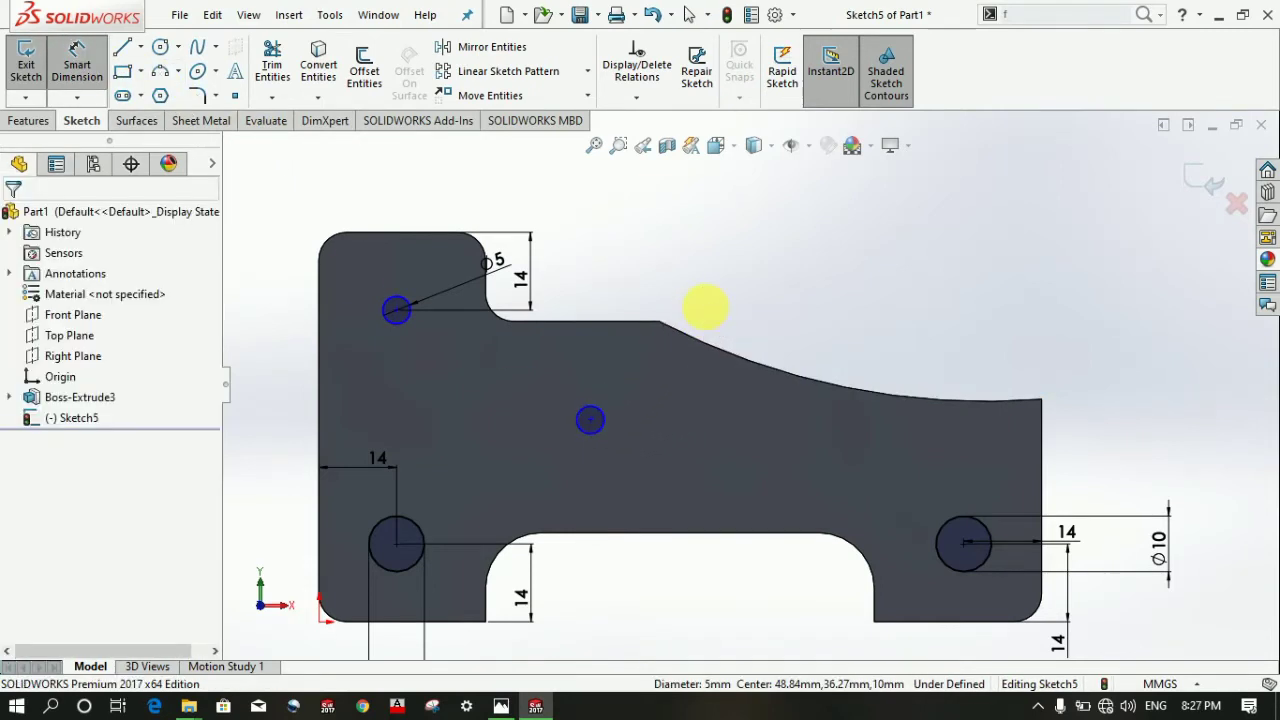
pyautogui.press('Escape')
# - Add a trial 17.73 mm dimension from the top edge to the new circle's centre
pyautogui.click(77, 65)
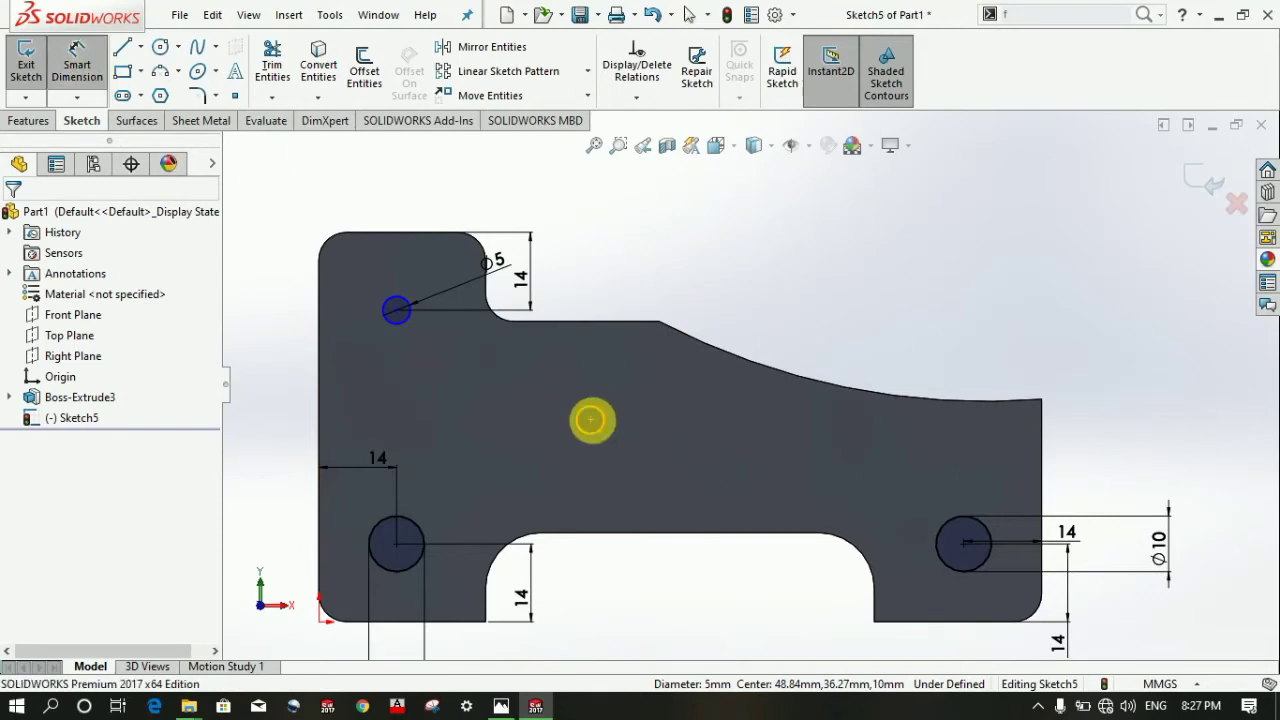
pyautogui.click(591, 405)
pyautogui.click(592, 321)
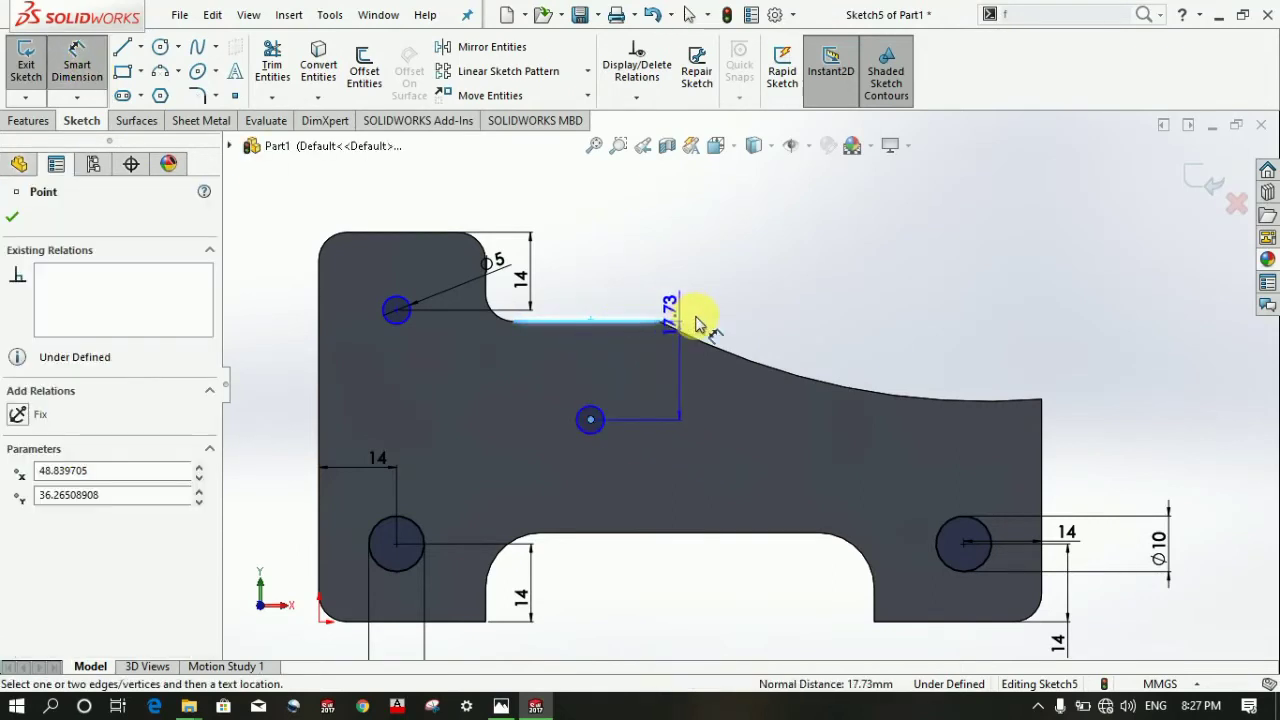
pyautogui.click(752, 331)
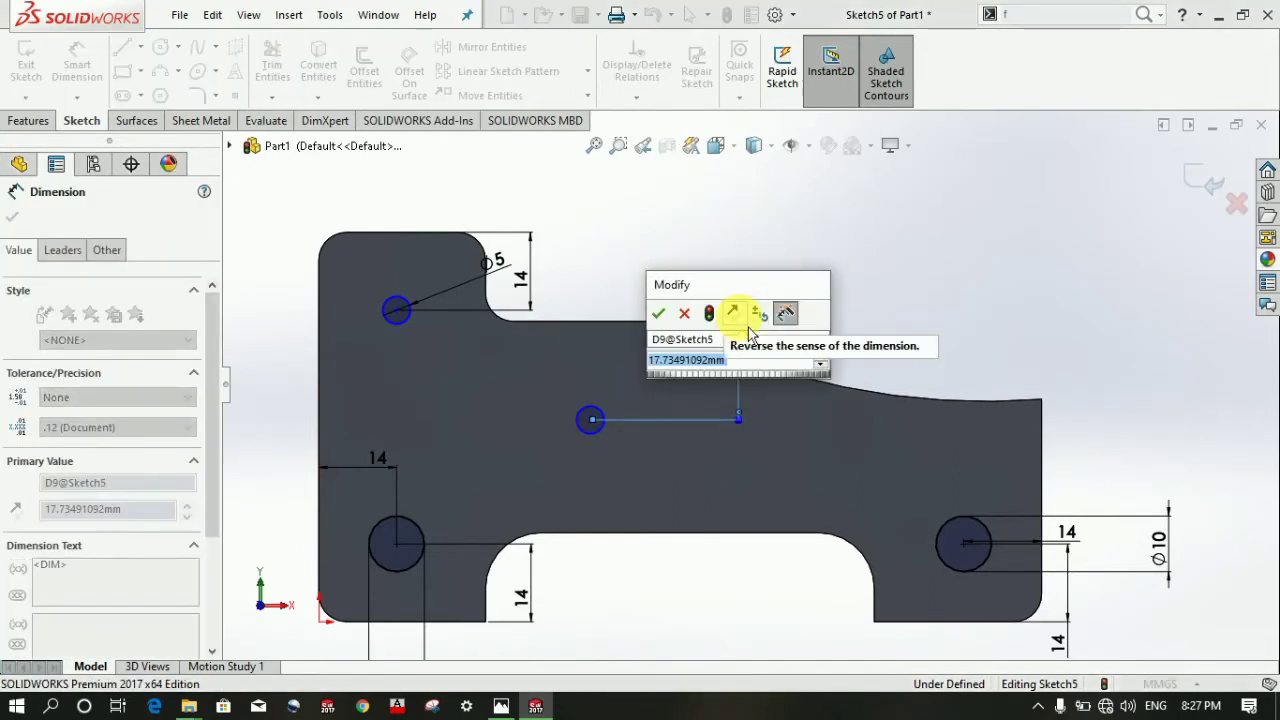
pyautogui.press('Return')
pyautogui.click(77, 65)
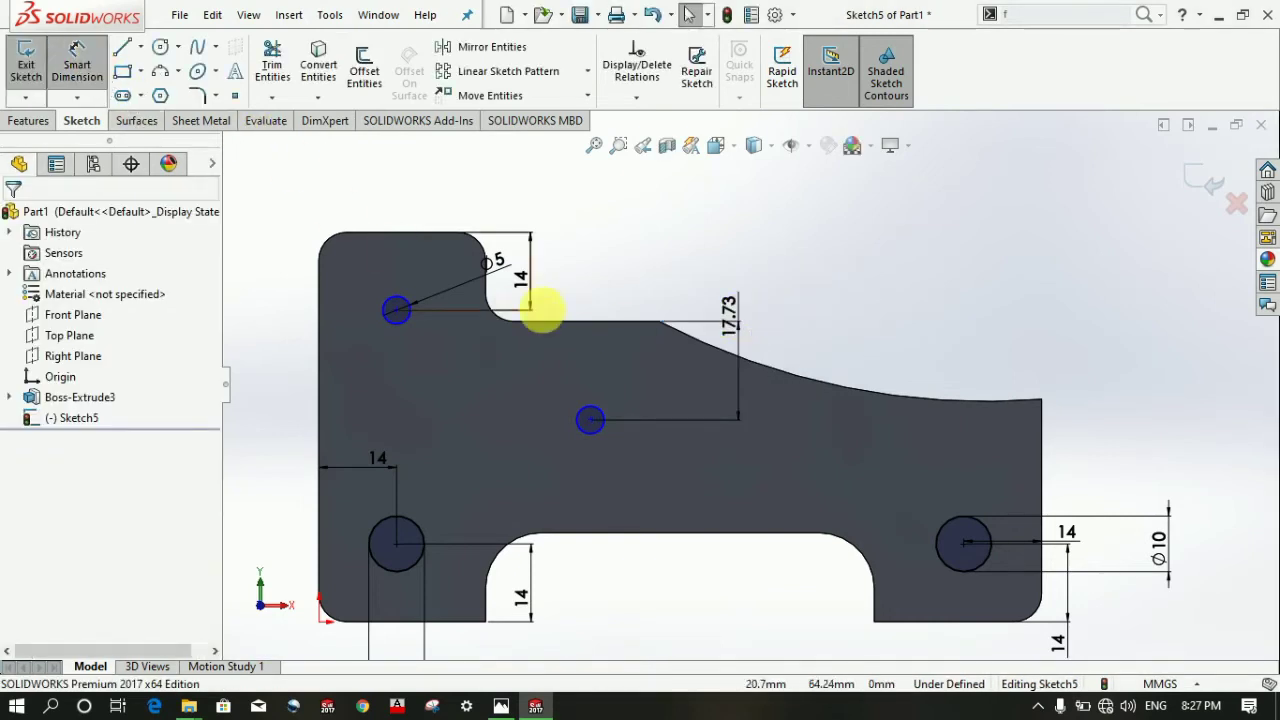
pyautogui.click(580, 324)
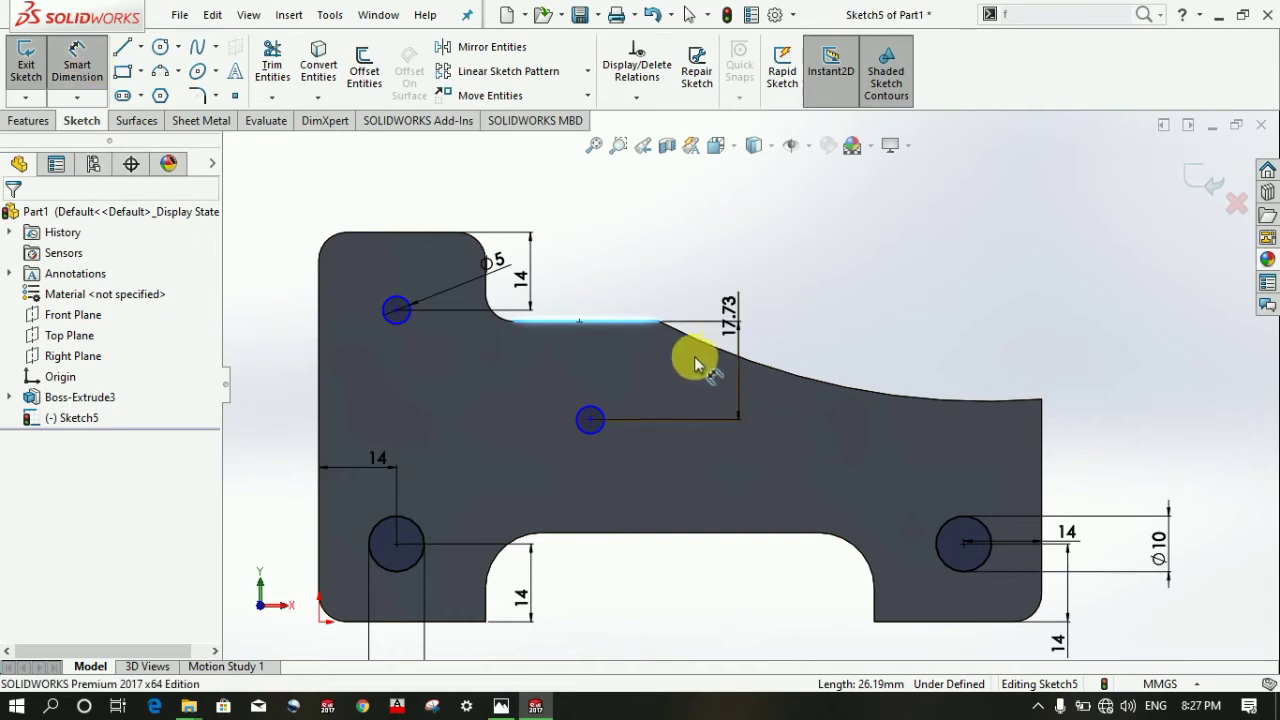
pyautogui.click(632, 532)
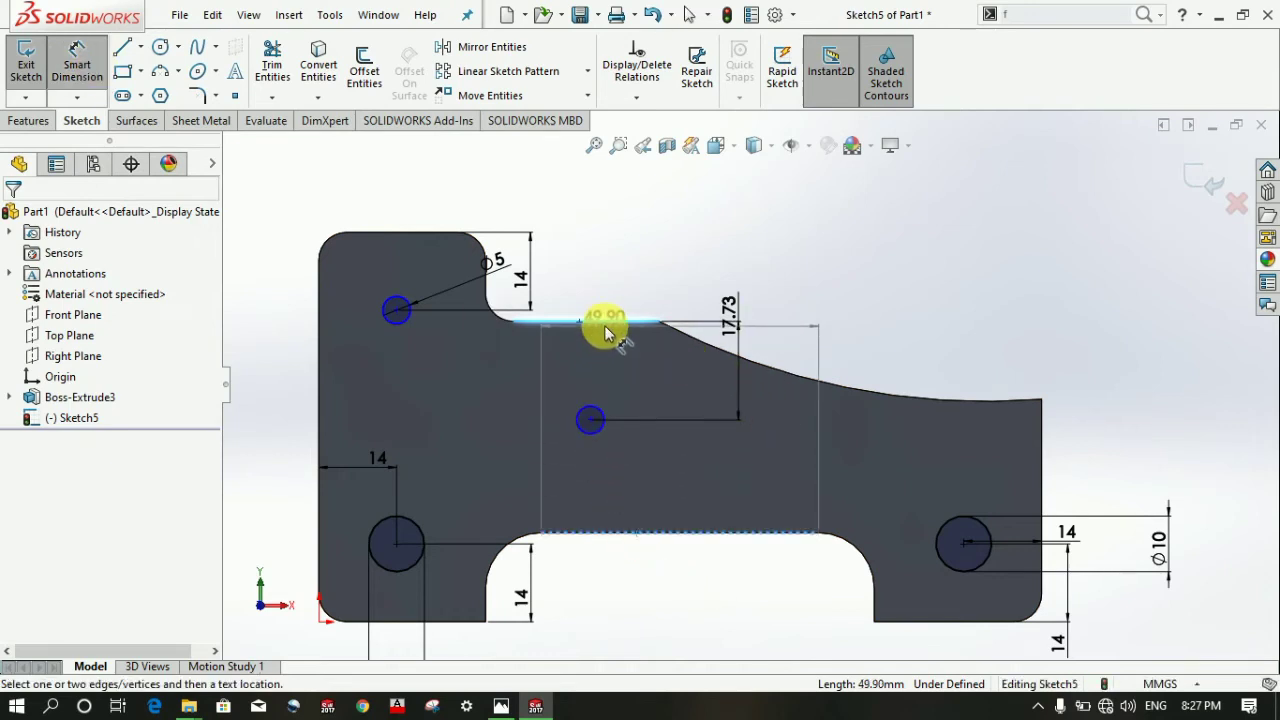
pyautogui.press('Escape')
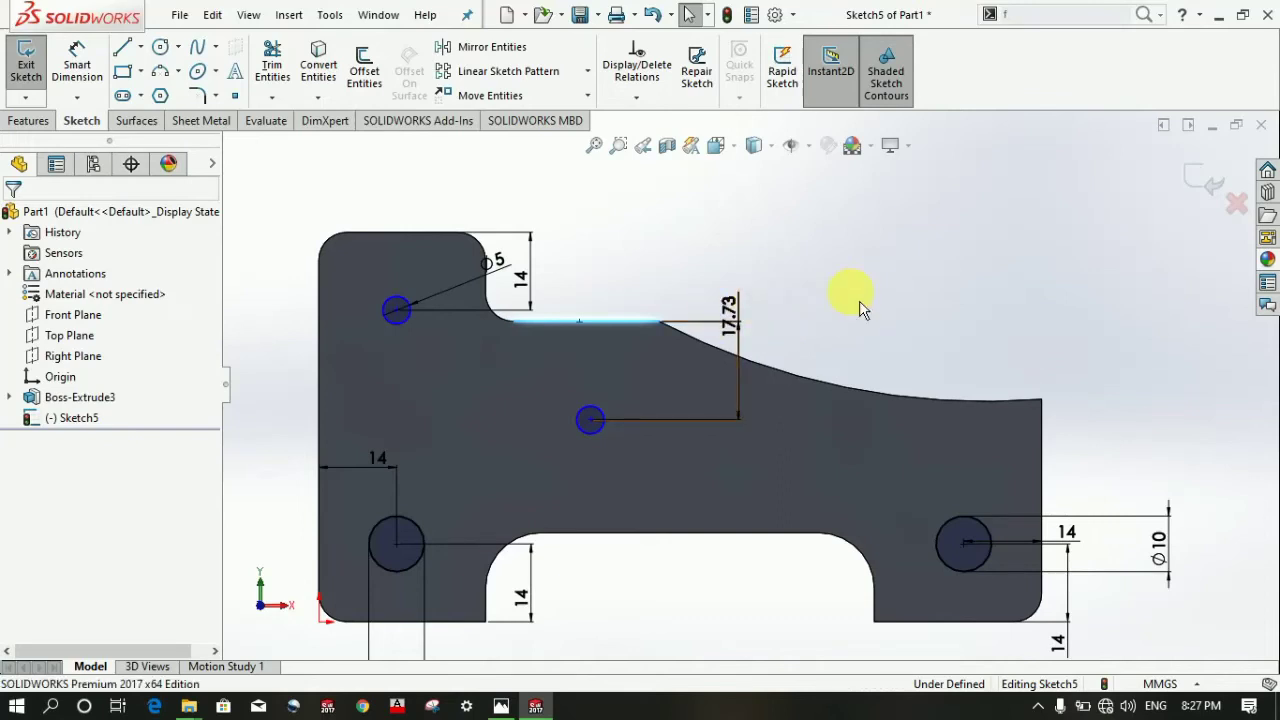
# - Delete the 17.73 mm dimension
pyautogui.click(739, 343)
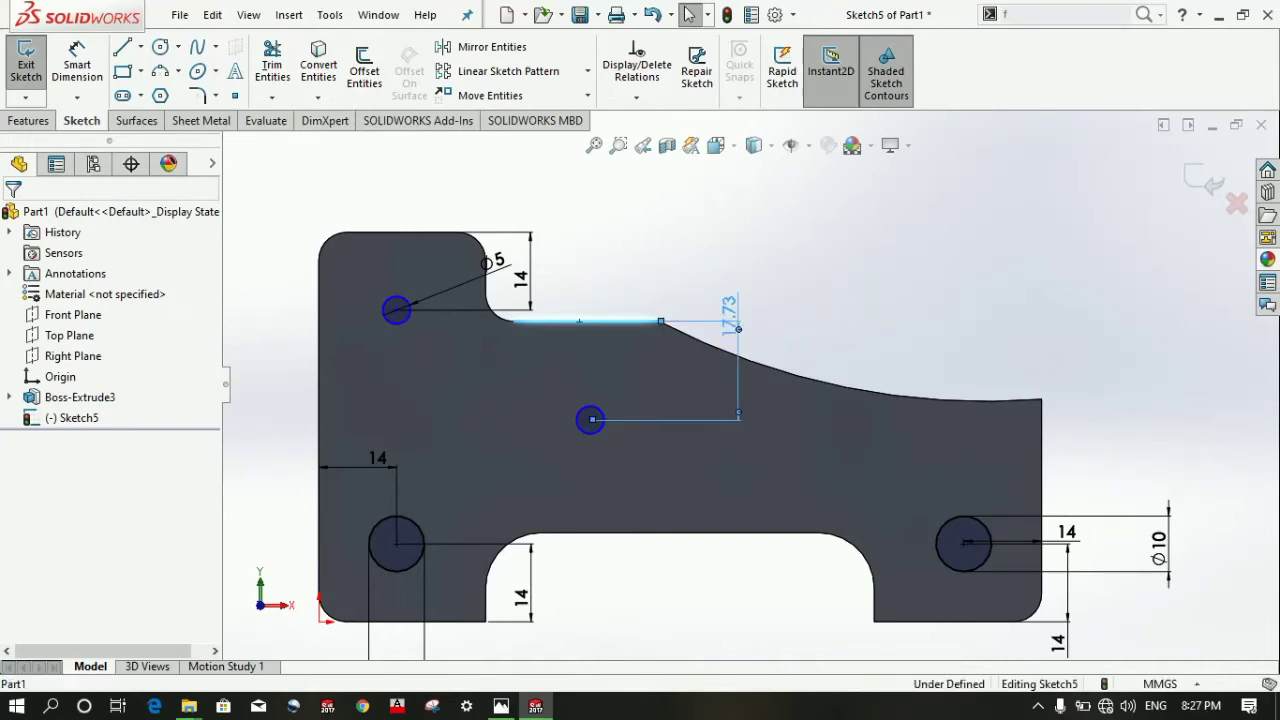
pyautogui.rightClick(772, 340)
pyautogui.press('Escape')
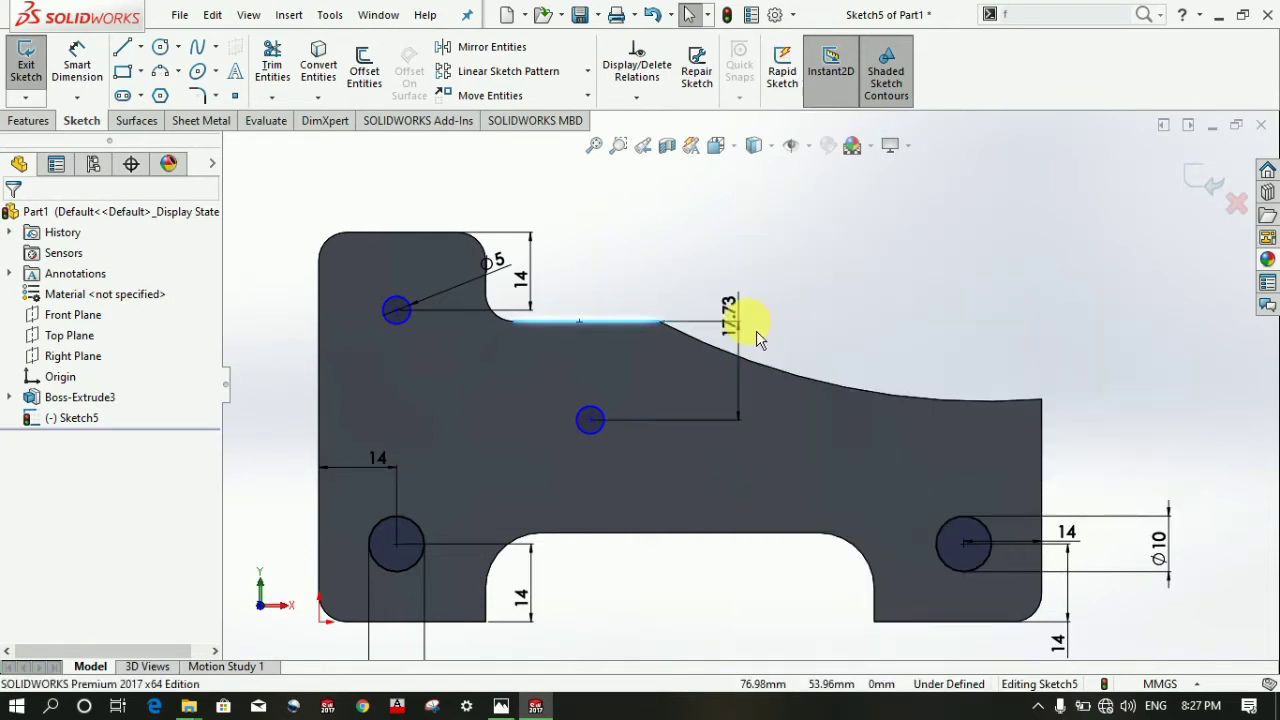
pyautogui.click(710, 334)
pyautogui.press('Delete')
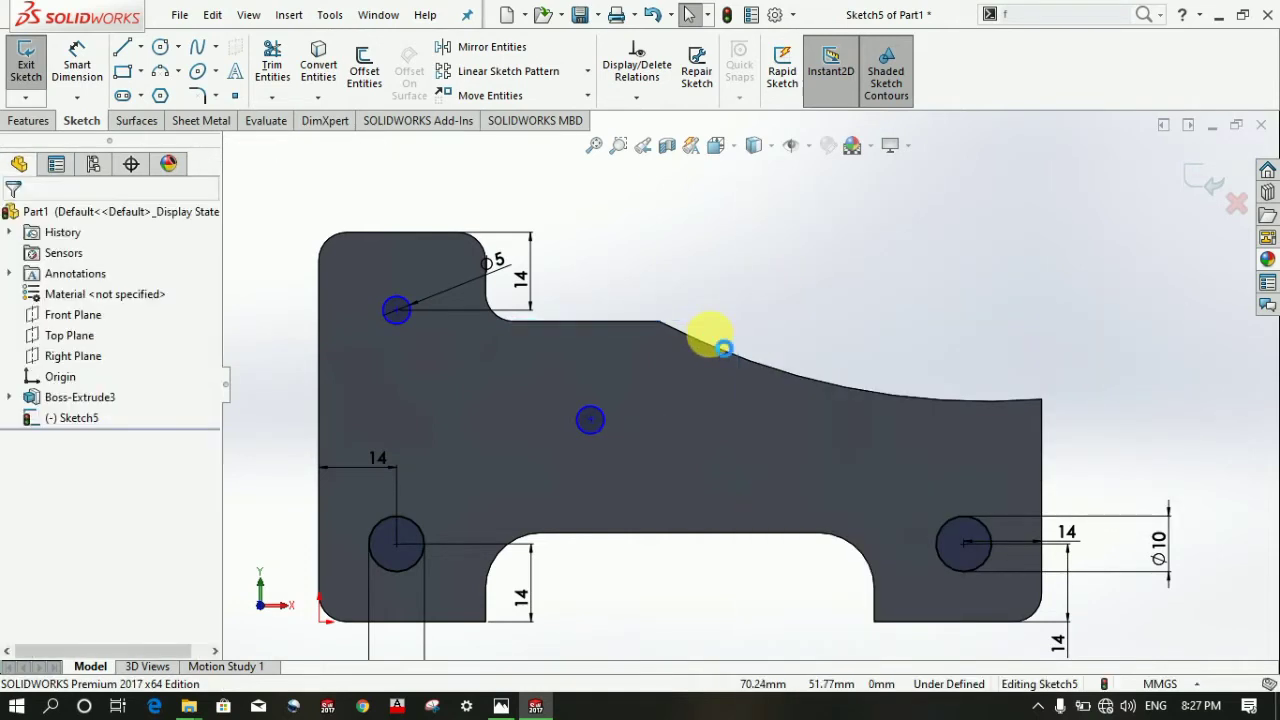
# - Add a short reference line on the lower edge and test a 38 mm gap dimension
pyautogui.click(77, 58)
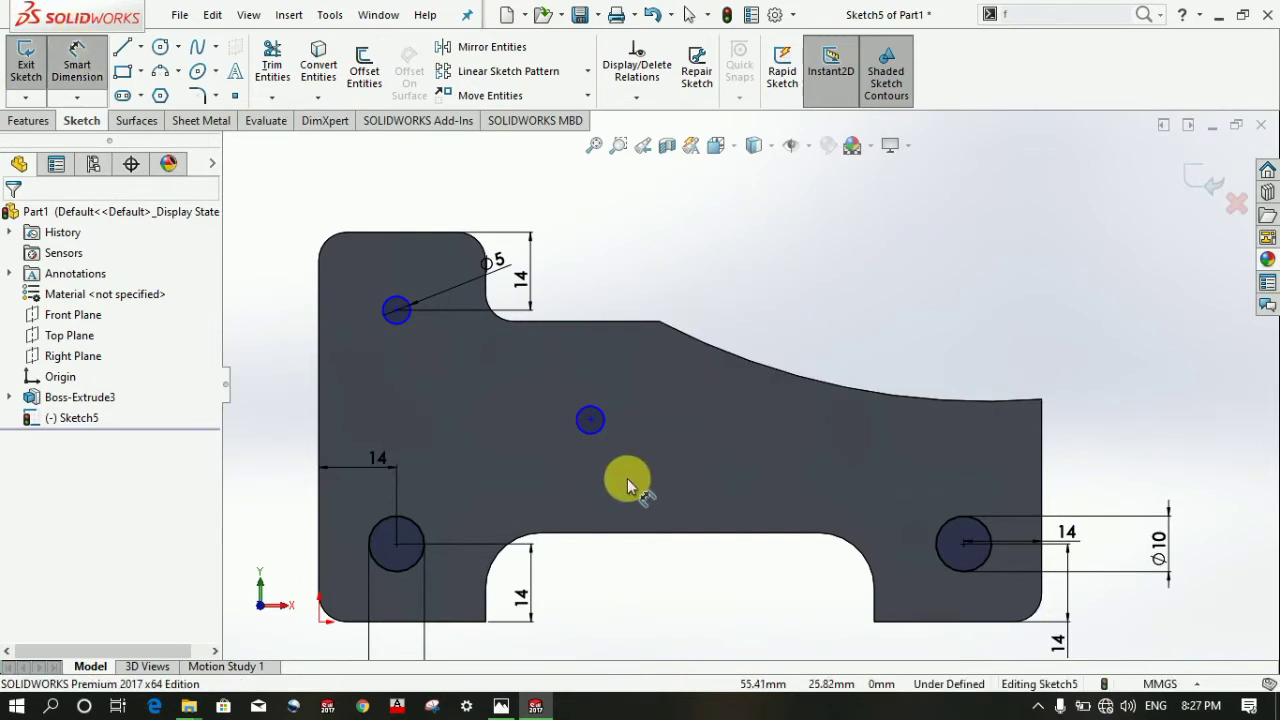
pyautogui.click(587, 322)
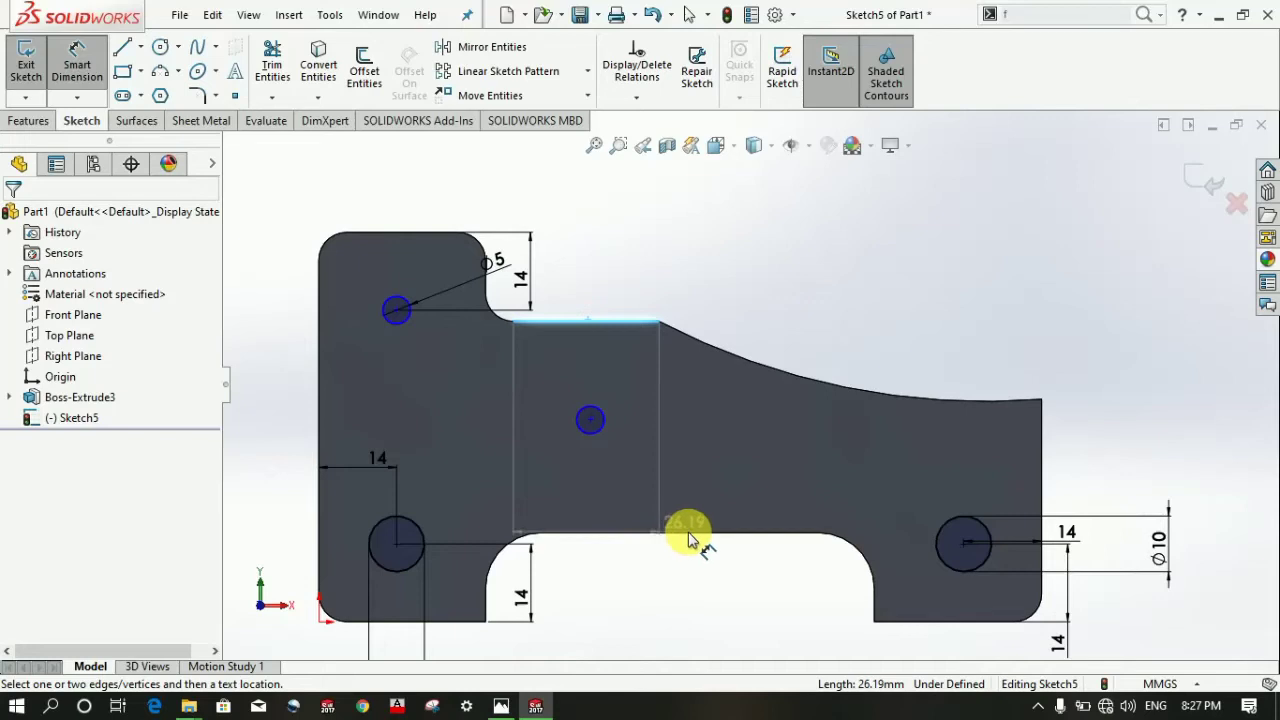
pyautogui.press('Escape')
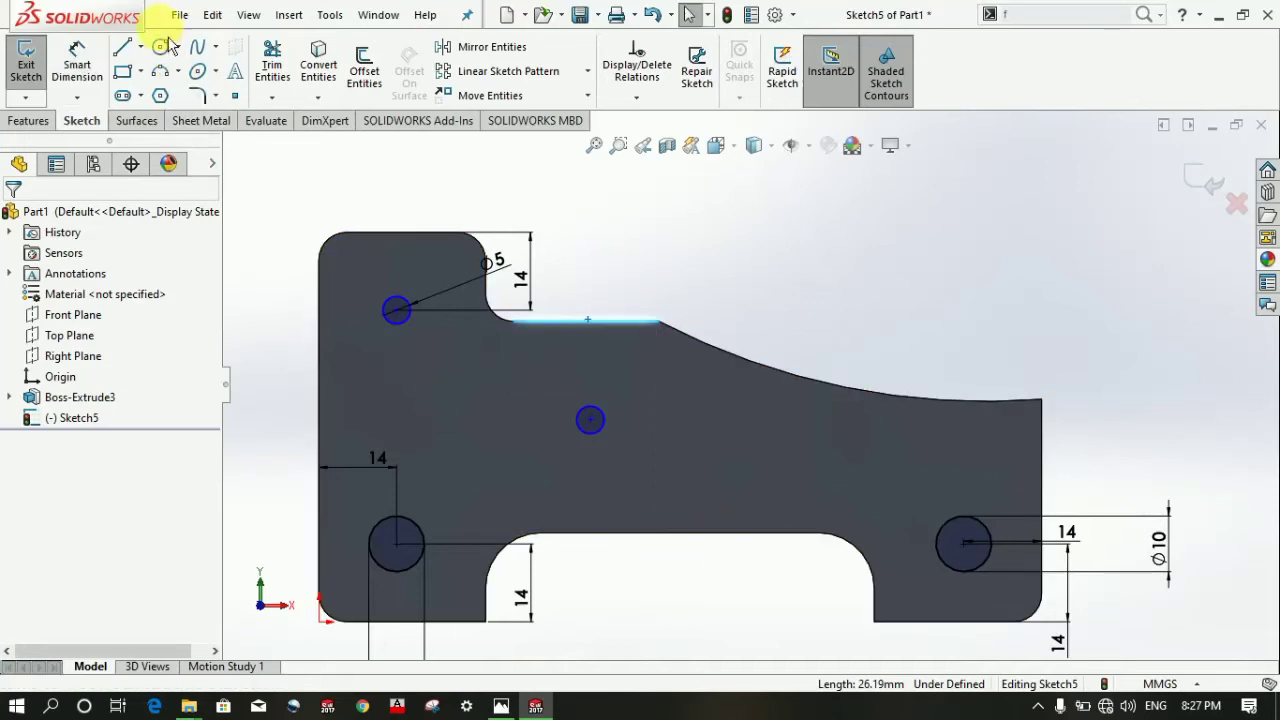
pyautogui.click(123, 46)
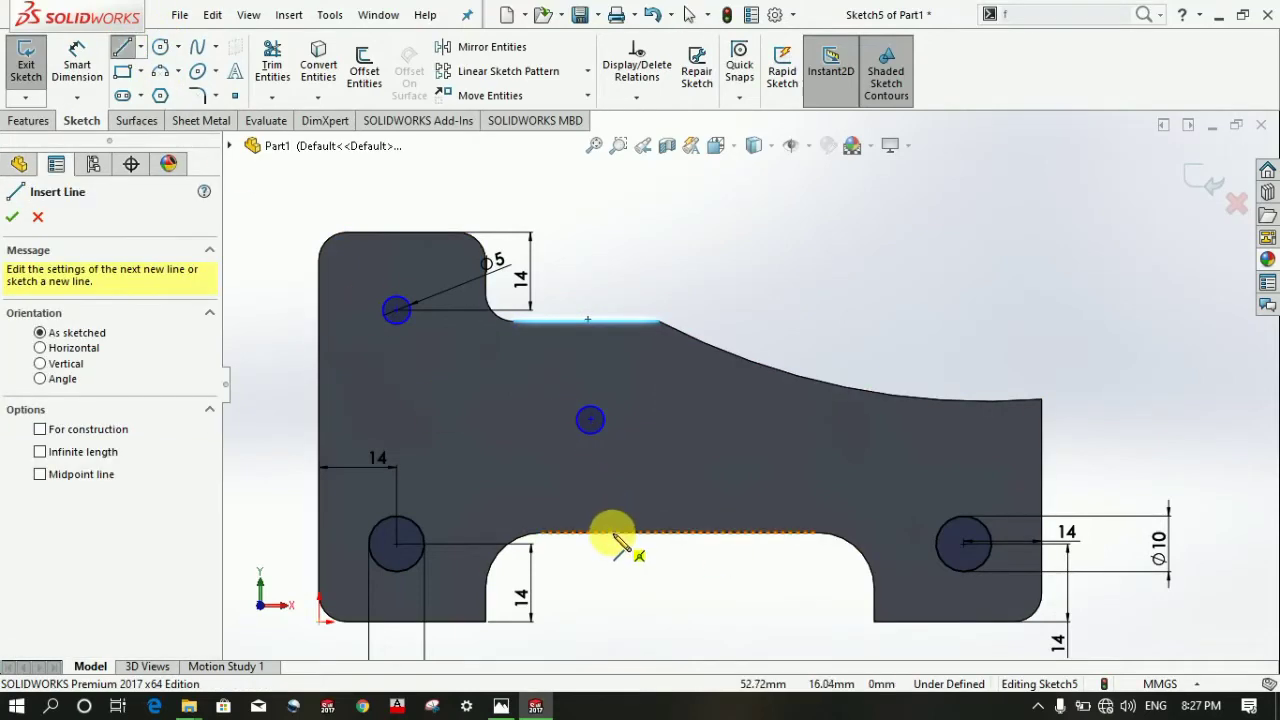
pyautogui.moveTo(614, 534); pyautogui.dragTo(632, 532)
pyautogui.press('Escape')
pyautogui.click(77, 62)
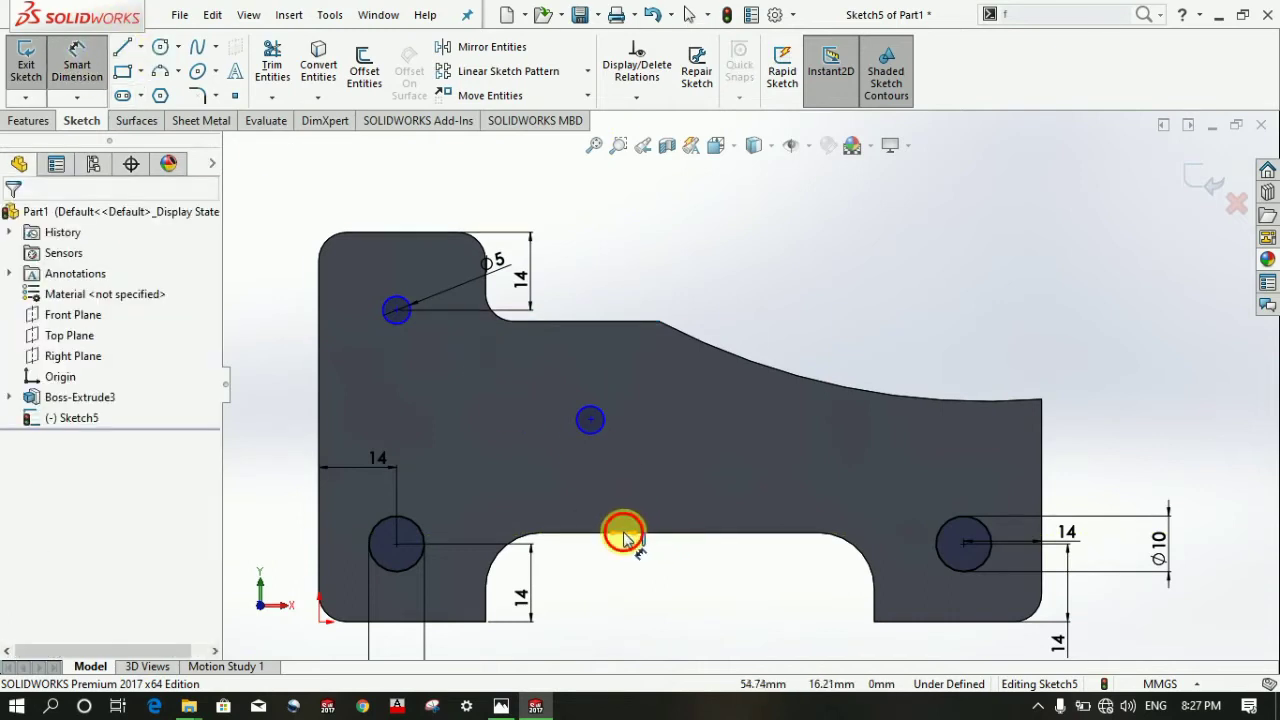
pyautogui.click(624, 535)
pyautogui.click(598, 322)
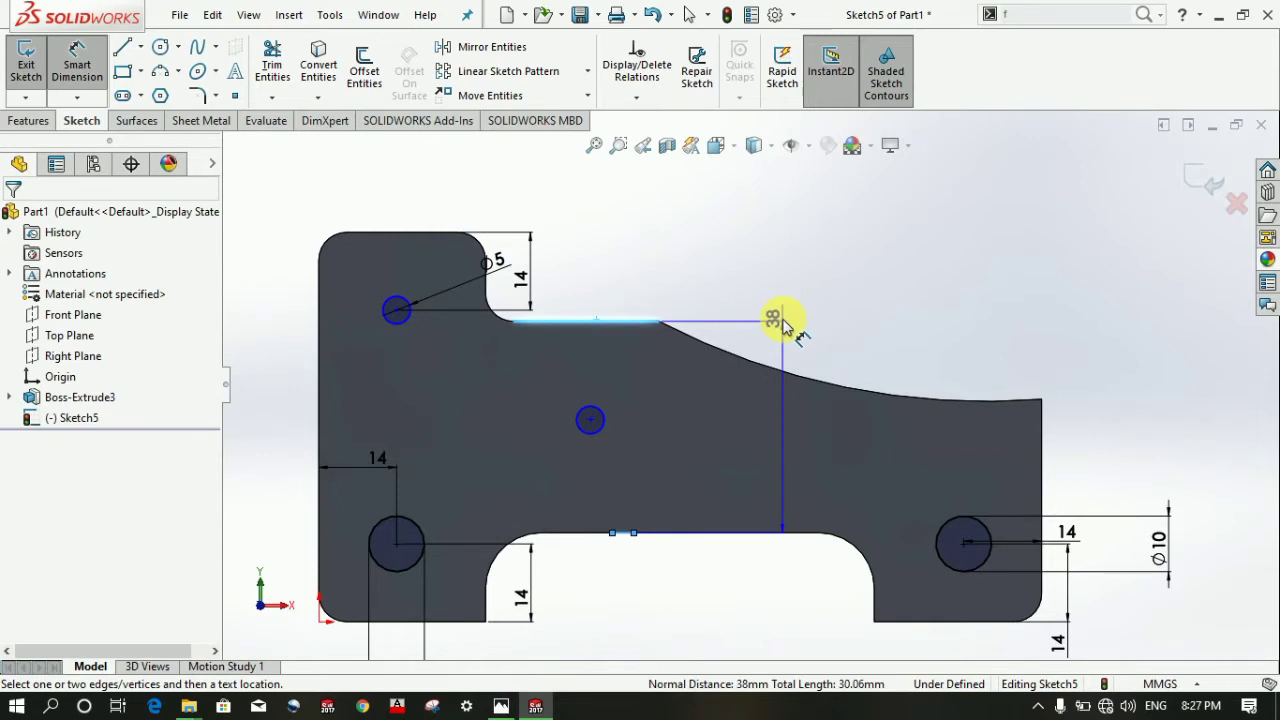
pyautogui.press('Escape')
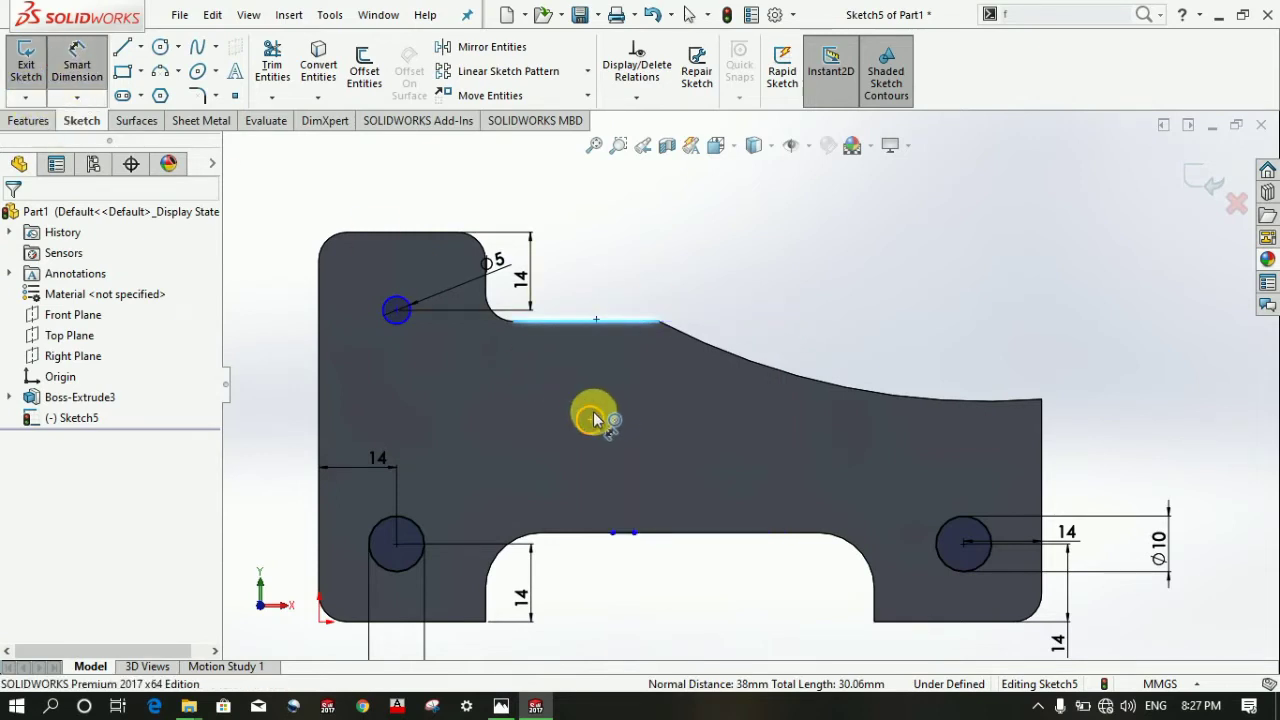
# - Set the circle centre 19 mm below the upper ledge
pyautogui.click(591, 418)
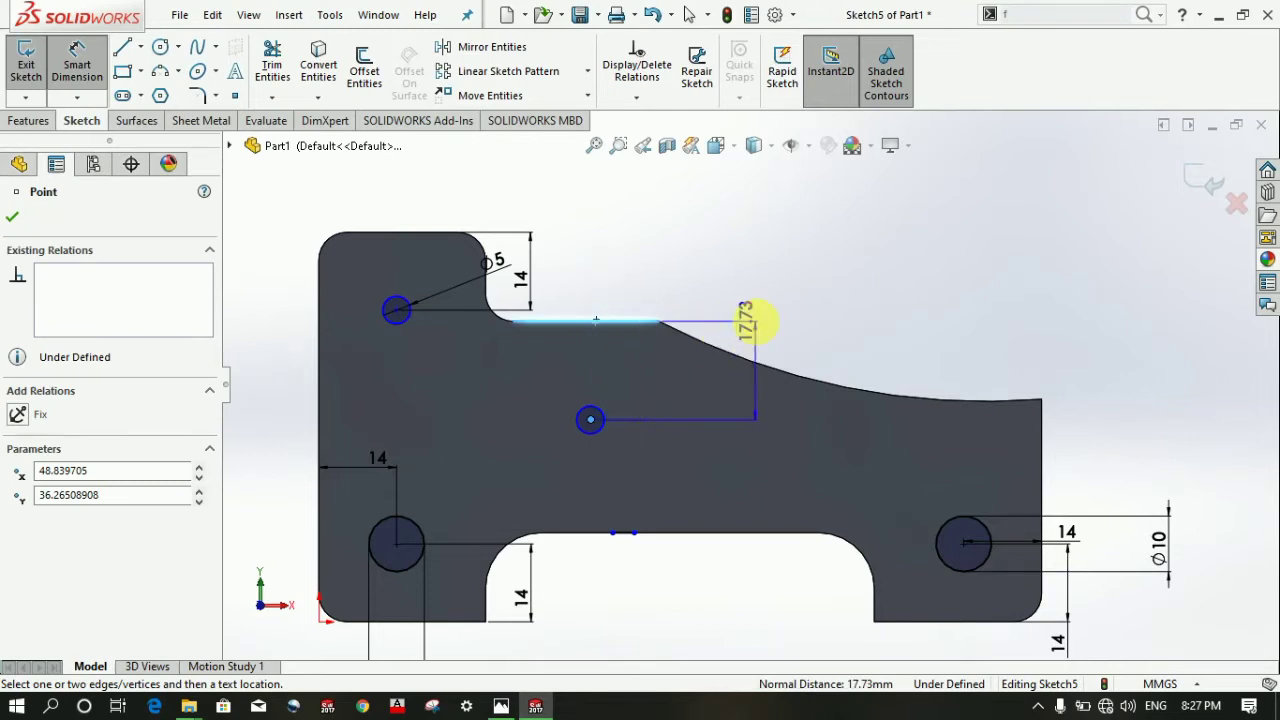
pyautogui.click(765, 334)
pyautogui.write('19')
pyautogui.press('Return')
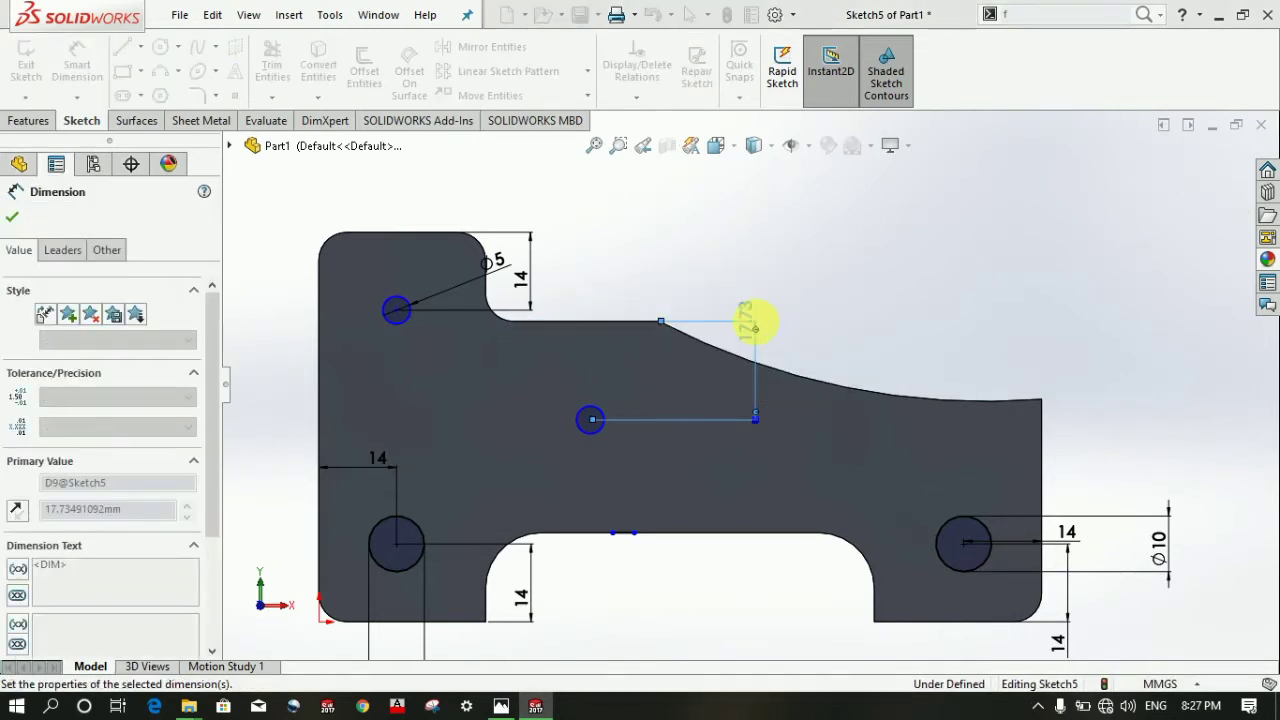
pyautogui.click(765, 337)
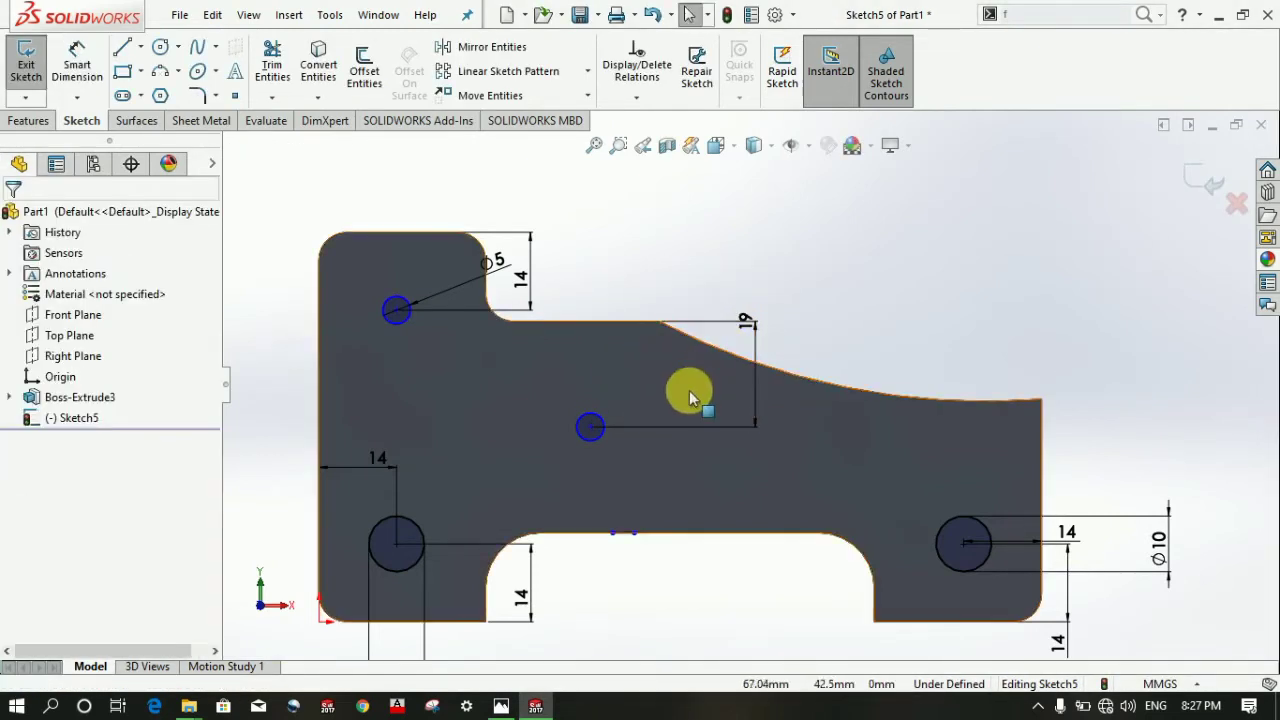
# - Set the circle centre 50 mm from the left edge and exit the sketch
pyautogui.click(77, 62)
pyautogui.click(318, 408)
pyautogui.click(590, 427)
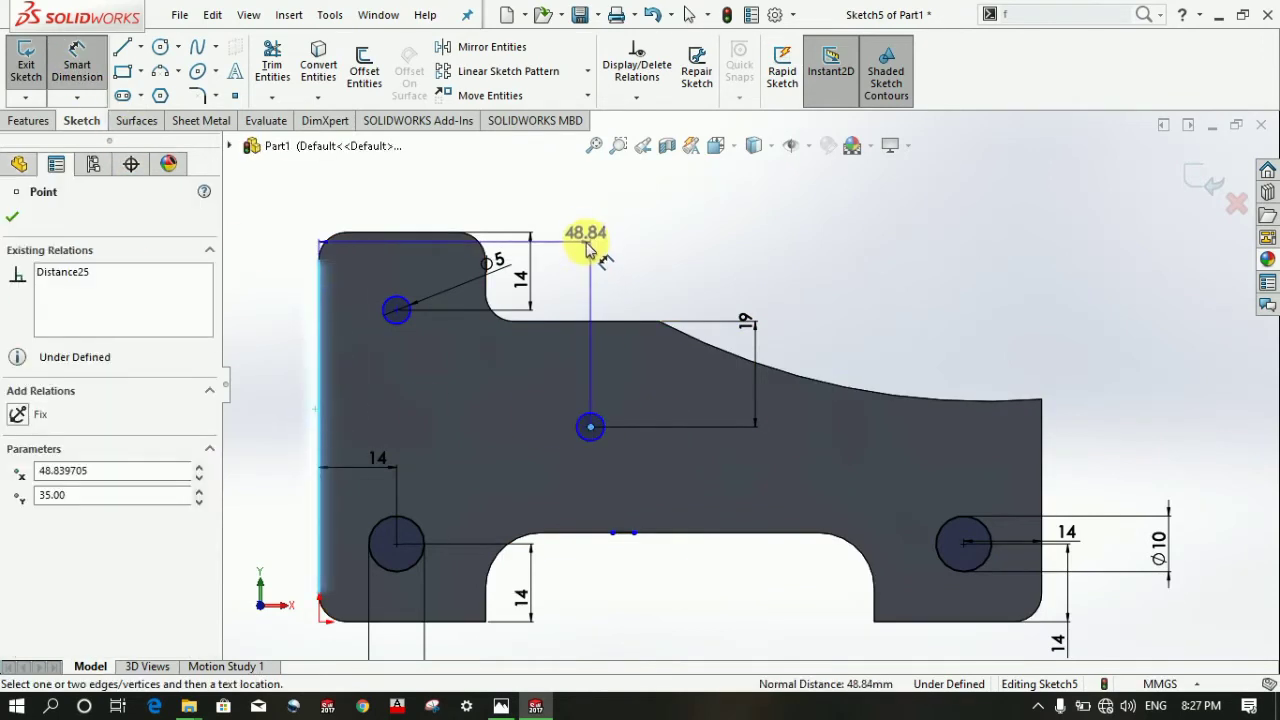
pyautogui.click(510, 205)
pyautogui.write('50')
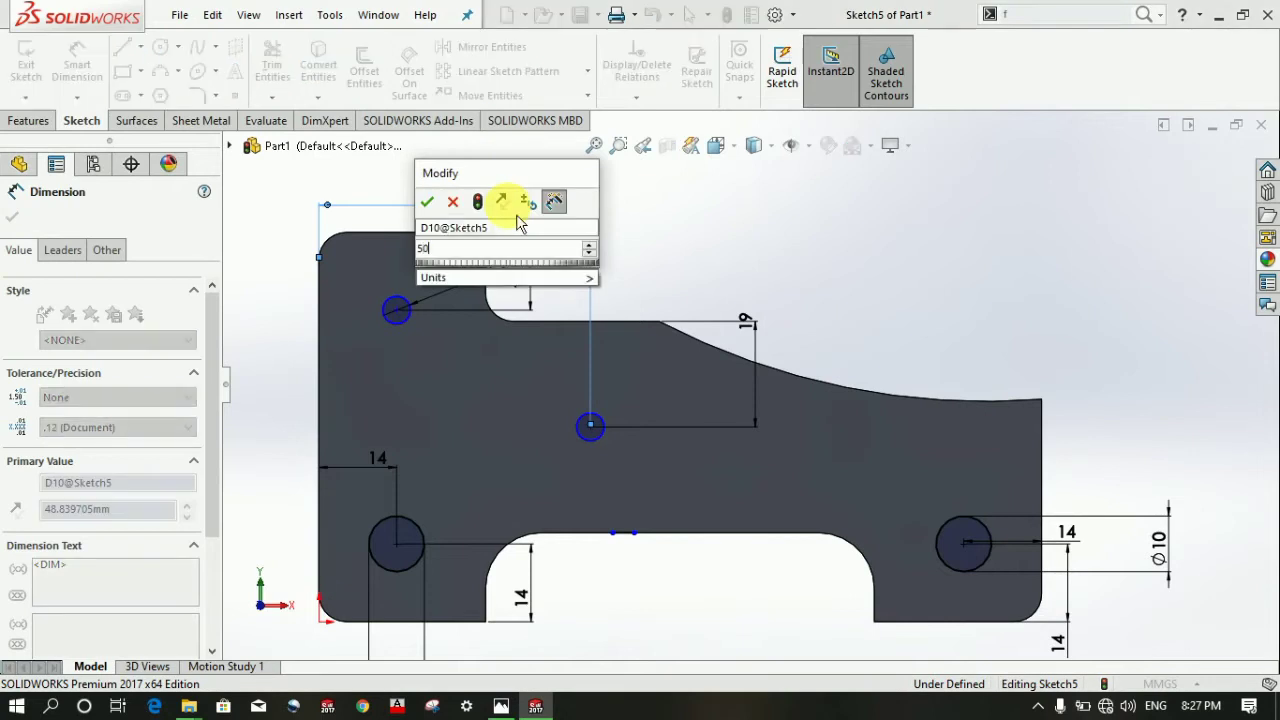
pyautogui.press('Return')
pyautogui.press('Escape')
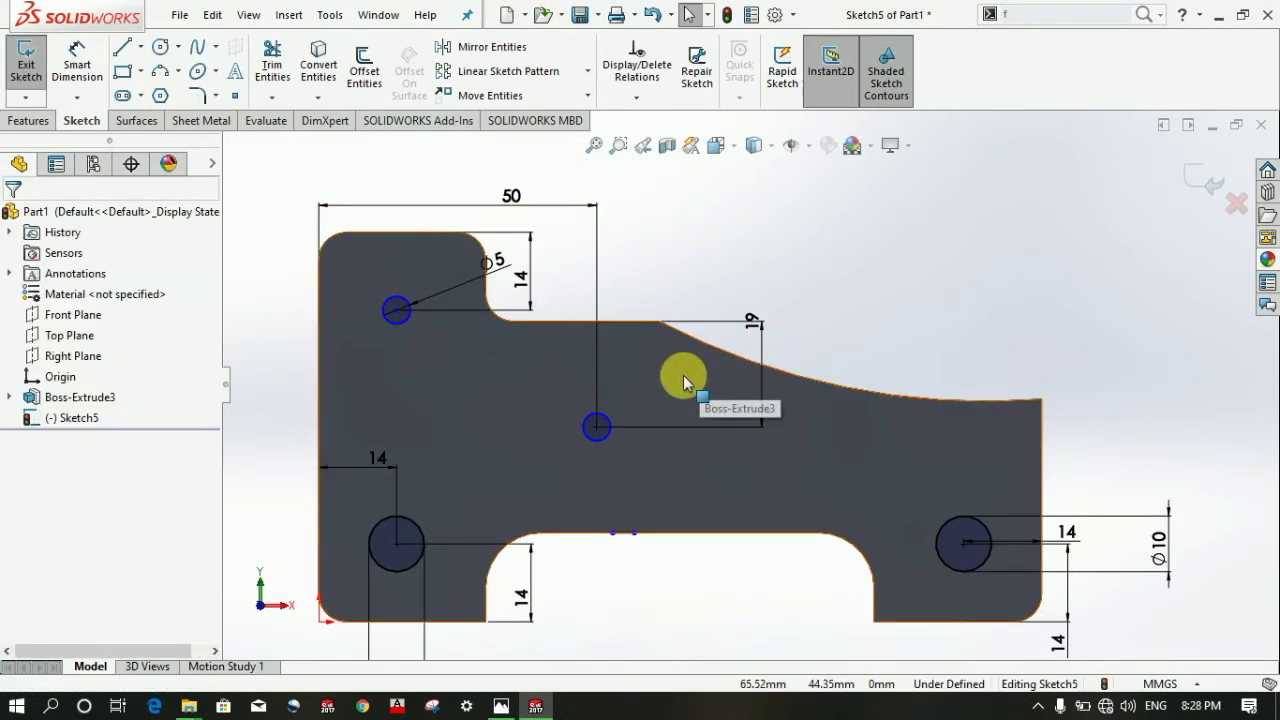
pyautogui.click(26, 62)
# - Start an extruded cut and select the four Sketch5 circles as its contours
pyautogui.click(30, 120)
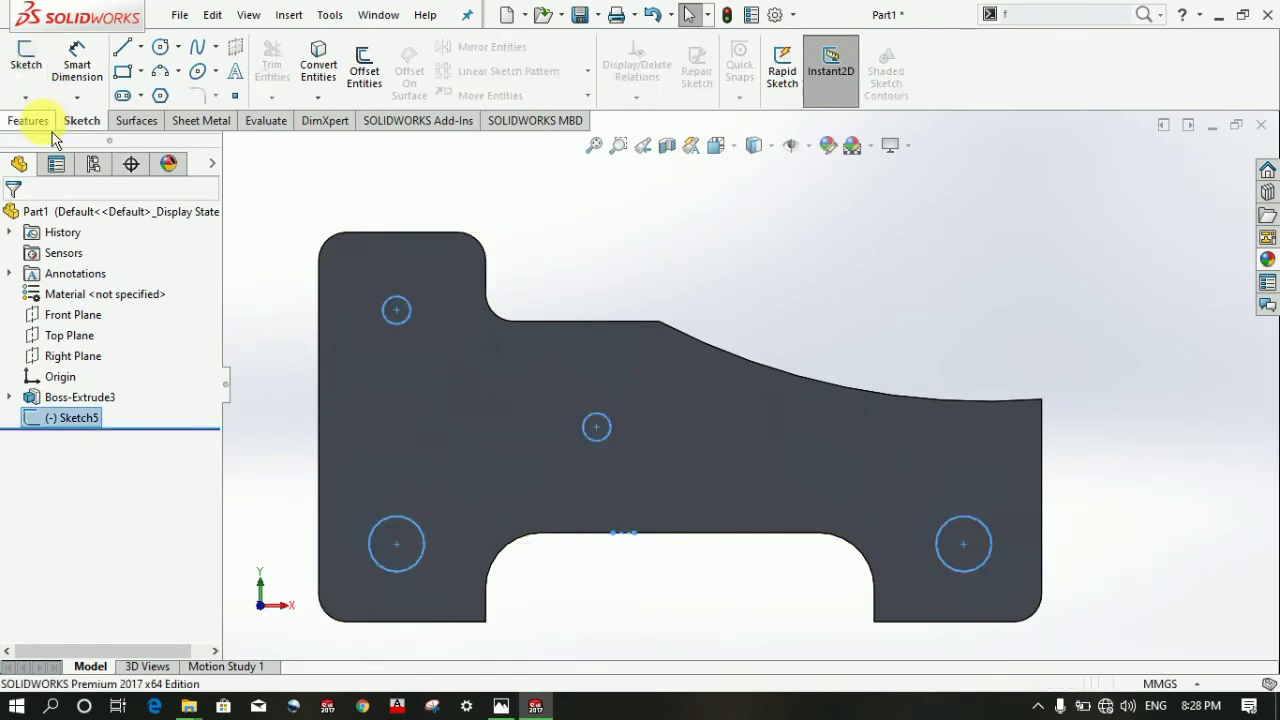
pyautogui.click(279, 89)
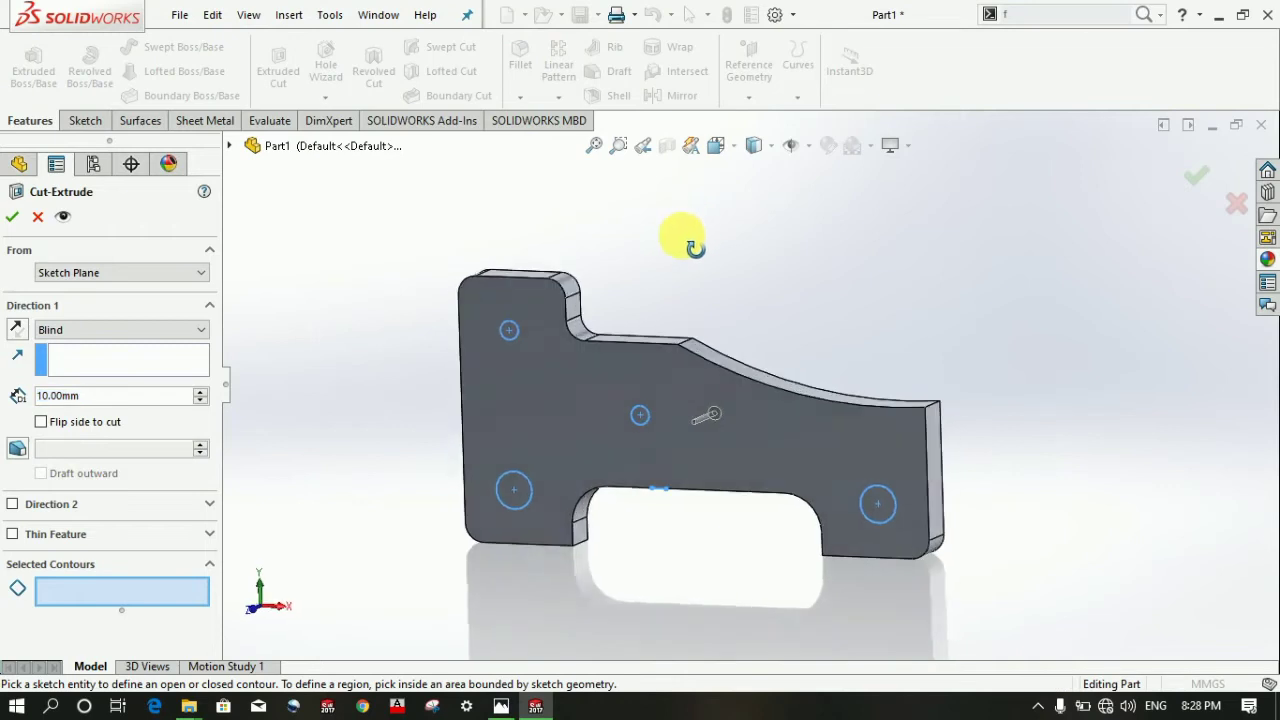
pyautogui.scroll(-2, 520, 331)
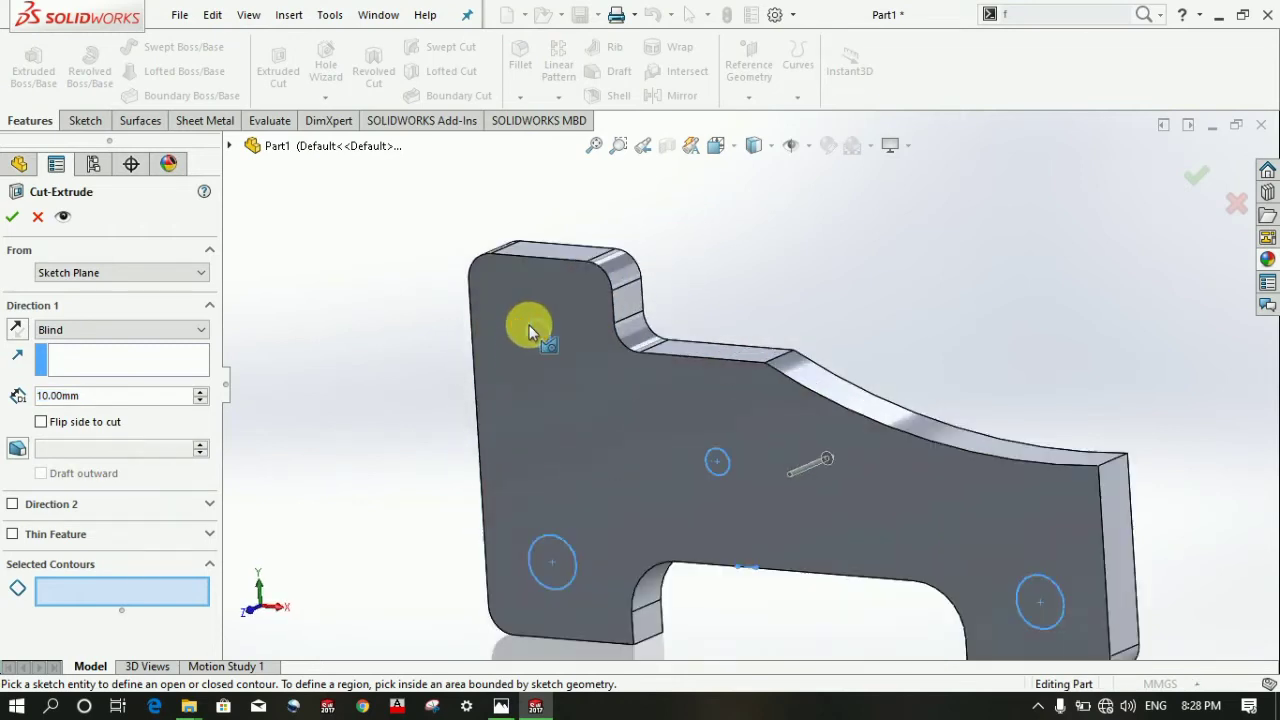
pyautogui.scroll(-2, 529, 325)
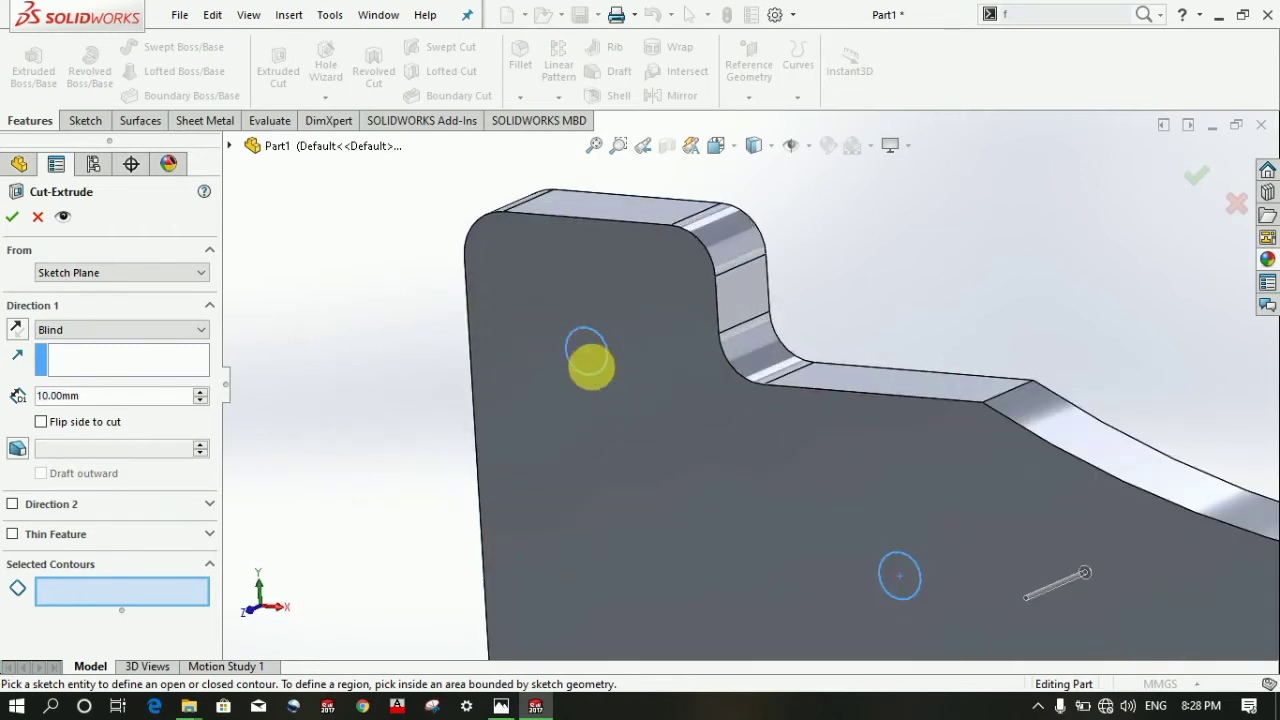
pyautogui.click(588, 370)
pyautogui.scroll(4, 588, 366)
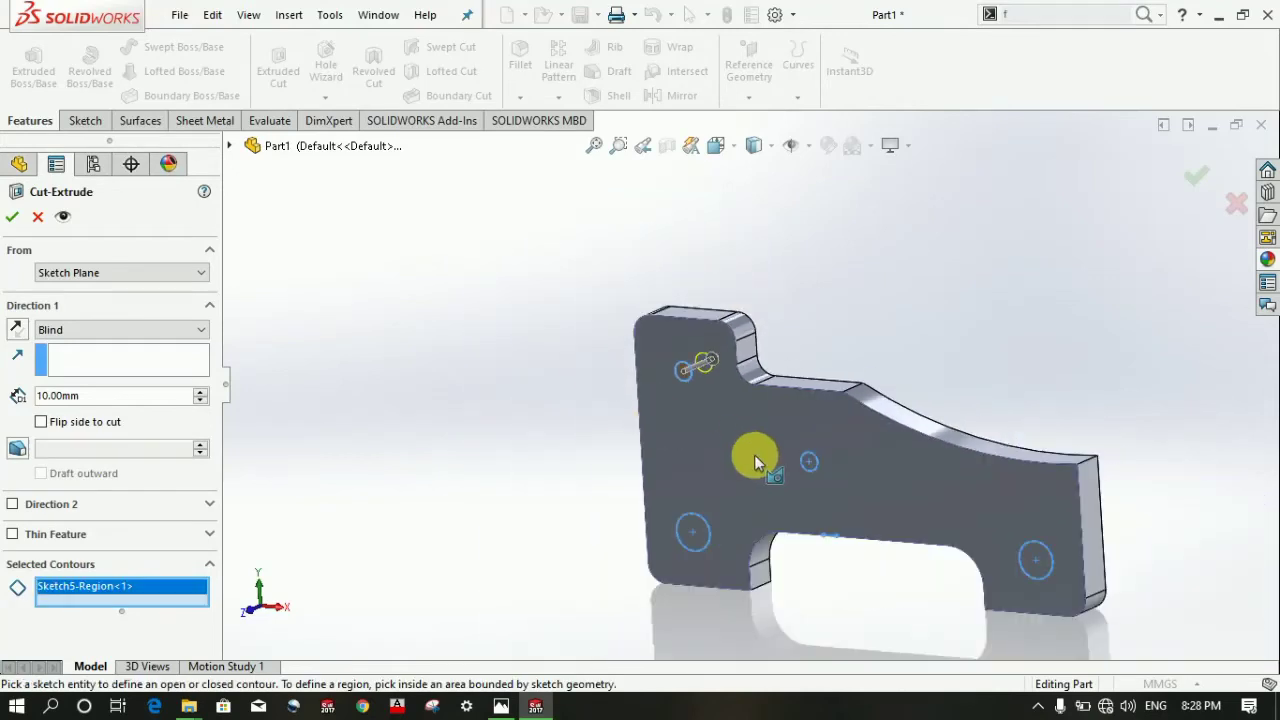
pyautogui.scroll(-5, 677, 548)
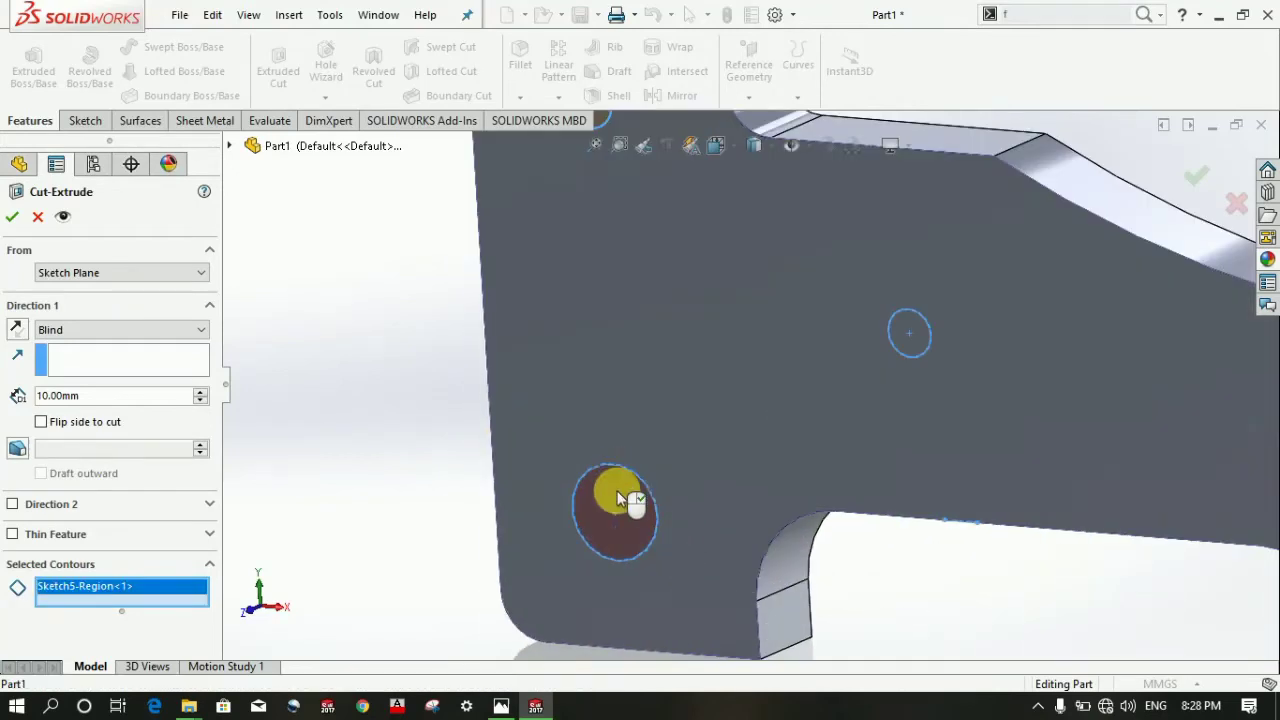
pyautogui.click(626, 508)
pyautogui.click(919, 350)
pyautogui.scroll(4, 920, 358)
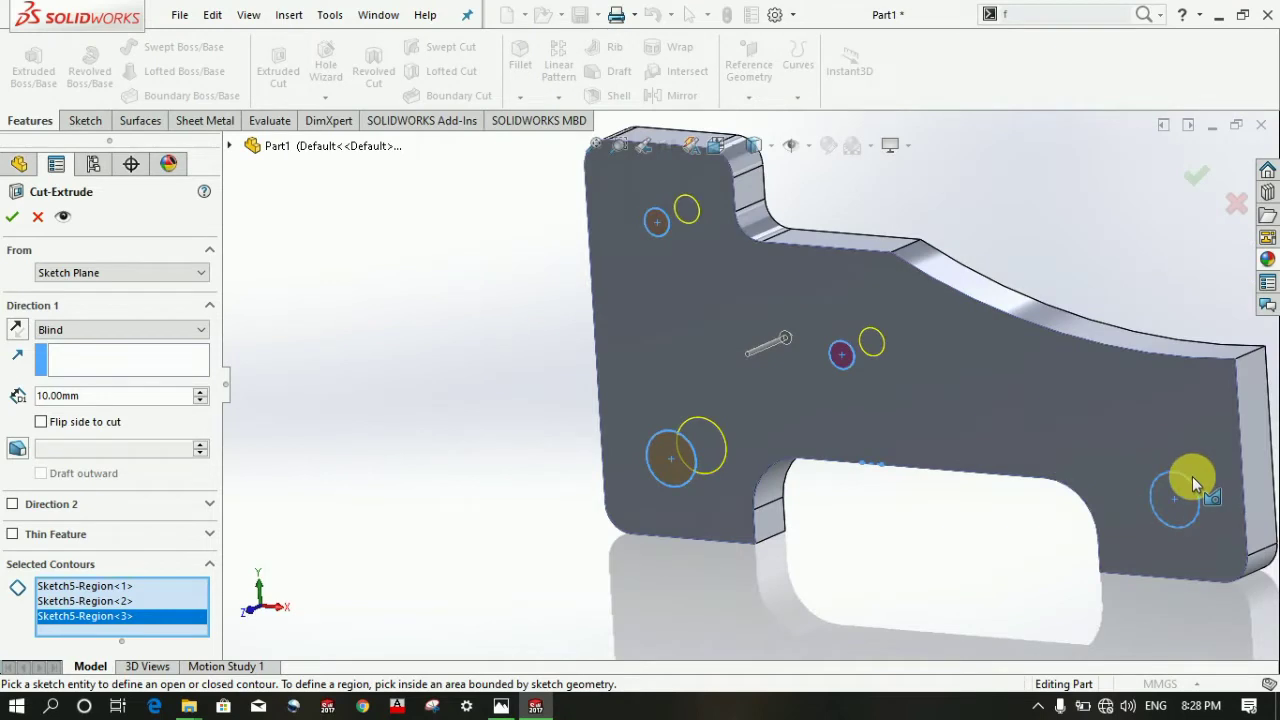
pyautogui.scroll(-5, 1009, 525)
pyautogui.click(954, 530)
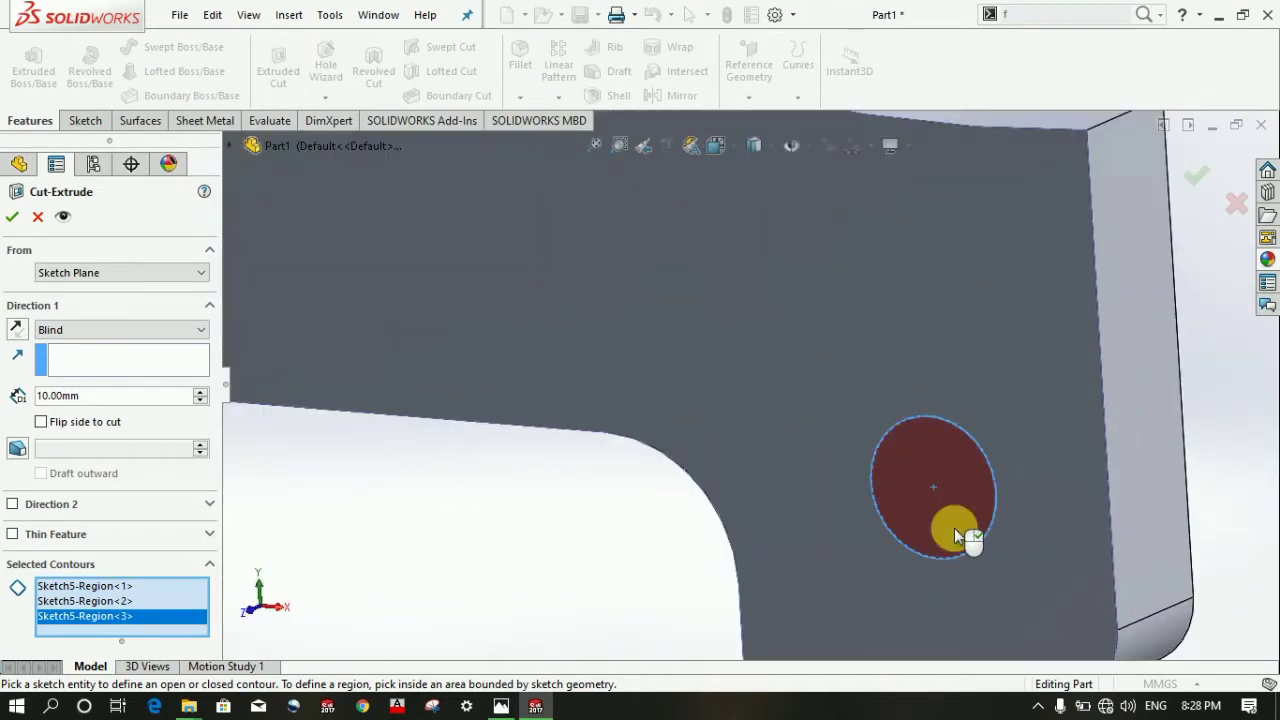
pyautogui.scroll(5, 965, 520)
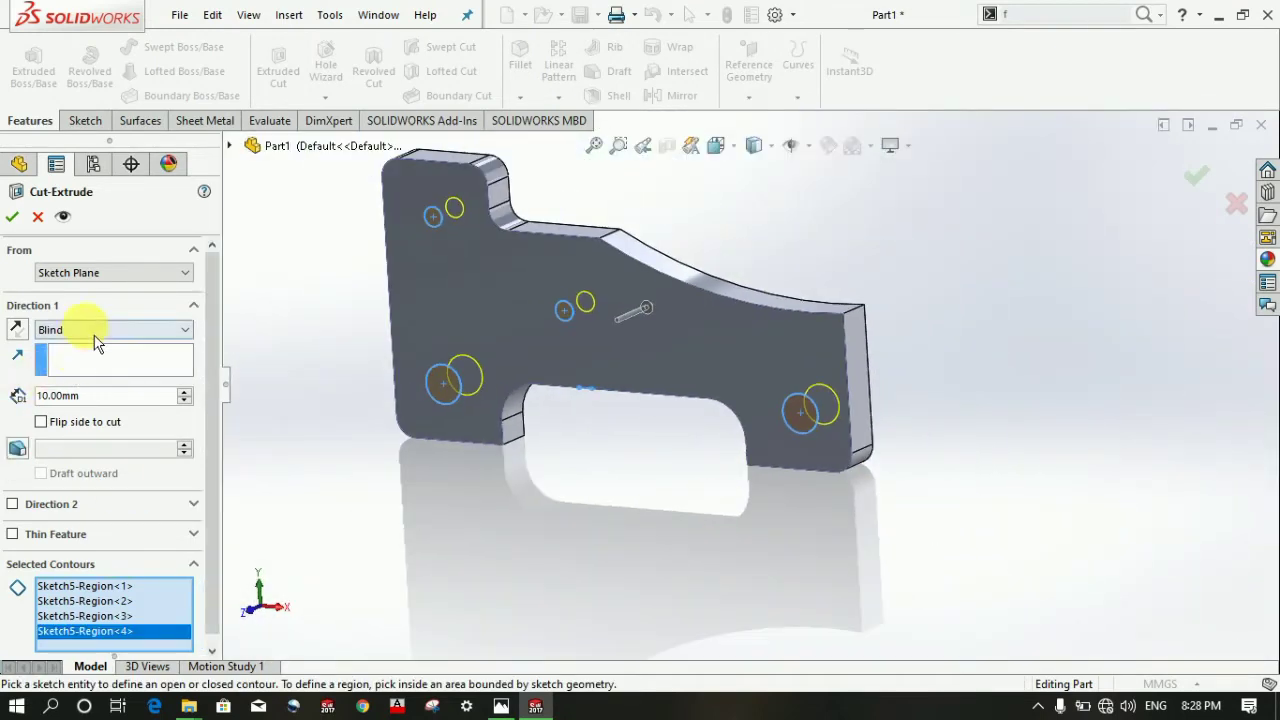
# - Set the cut depth to Through All and apply it, leaving four through holes
pyautogui.click(96, 341)
pyautogui.click(94, 361)
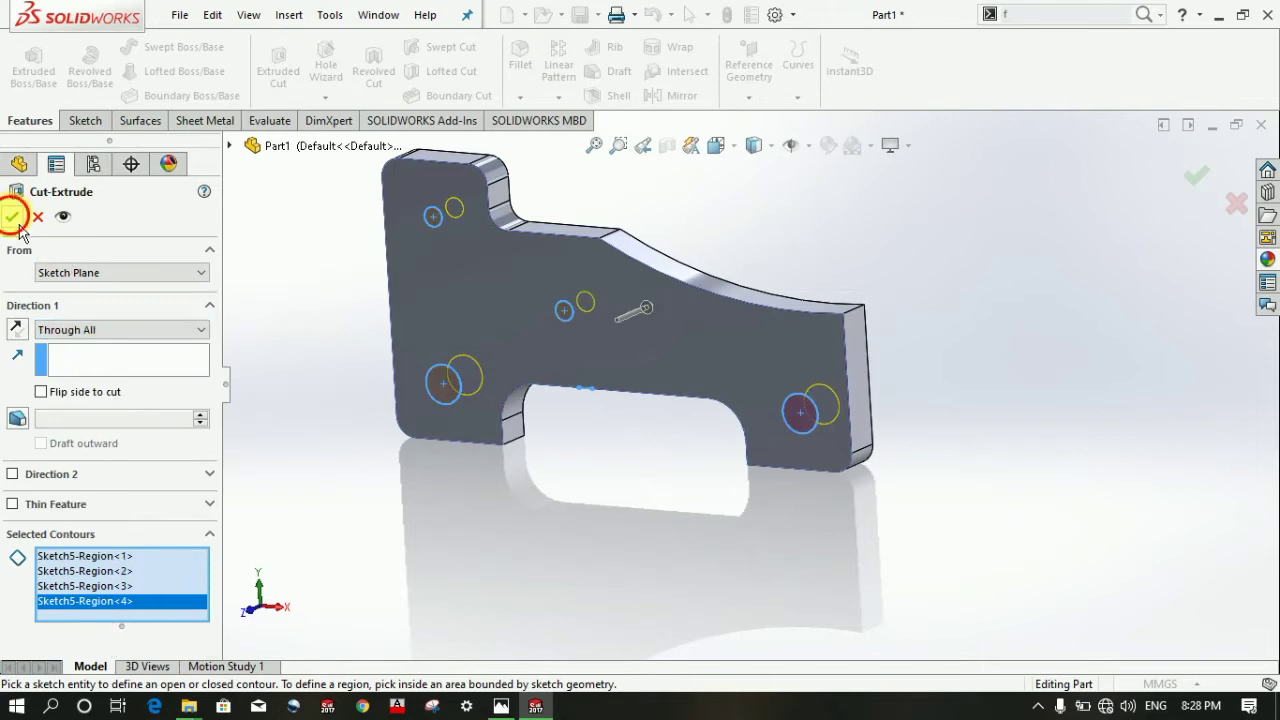
pyautogui.click(12, 217)
pyautogui.moveTo(1023, 351)
pyautogui.mouseDown(button='middle')
pyautogui.moveTo(1078, 313)
pyautogui.moveTo(1080, 373)
pyautogui.moveTo(1023, 408)
pyautogui.moveTo(1066, 334)
pyautogui.moveTo(998, 332)
pyautogui.moveTo(1112, 366)
pyautogui.mouseUp(button='middle')
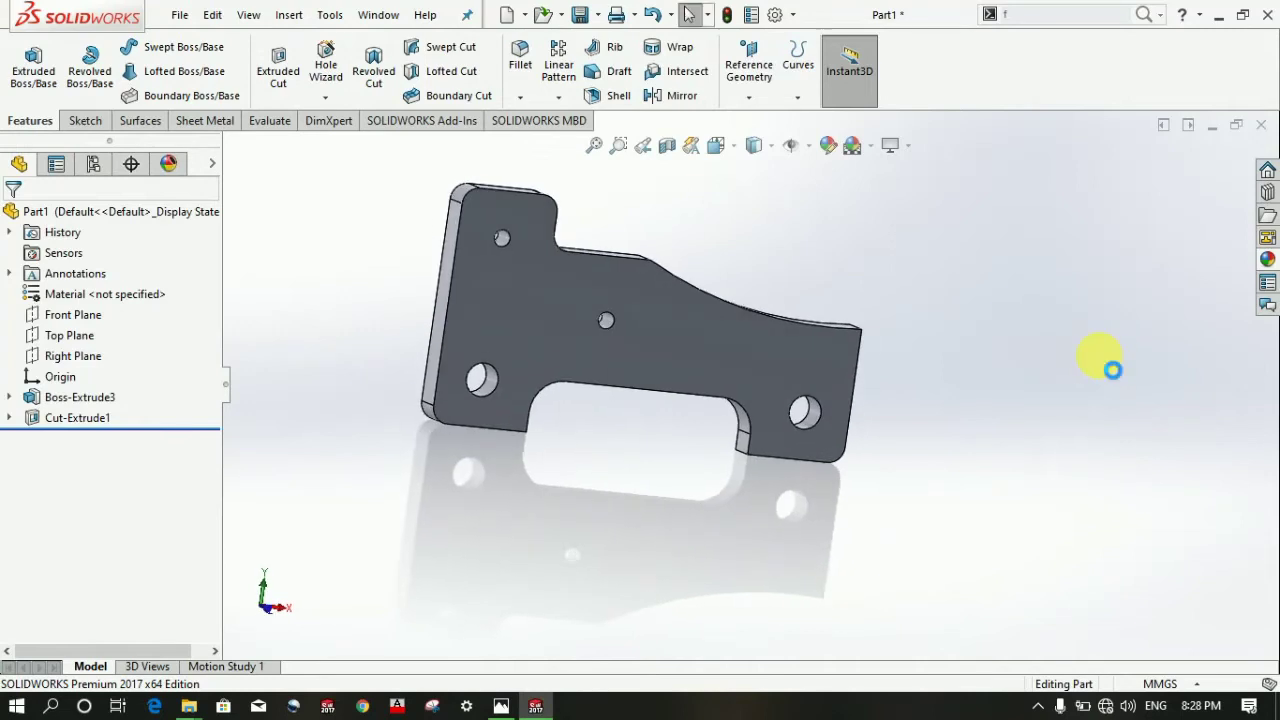
# - Save the holed part as Part1 (*.sldprt) to the New Volume (E:) drive
pyautogui.hotkey('ctrl', 's')
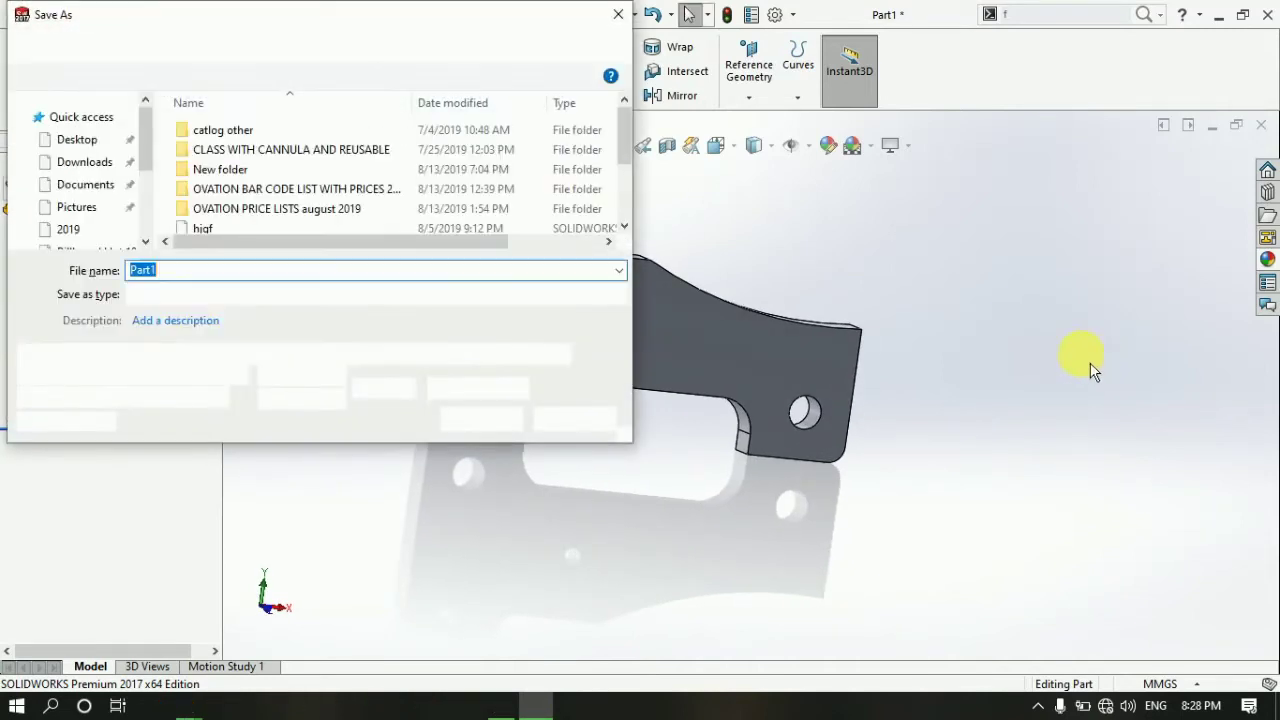
pyautogui.scroll(-2, 135, 190)
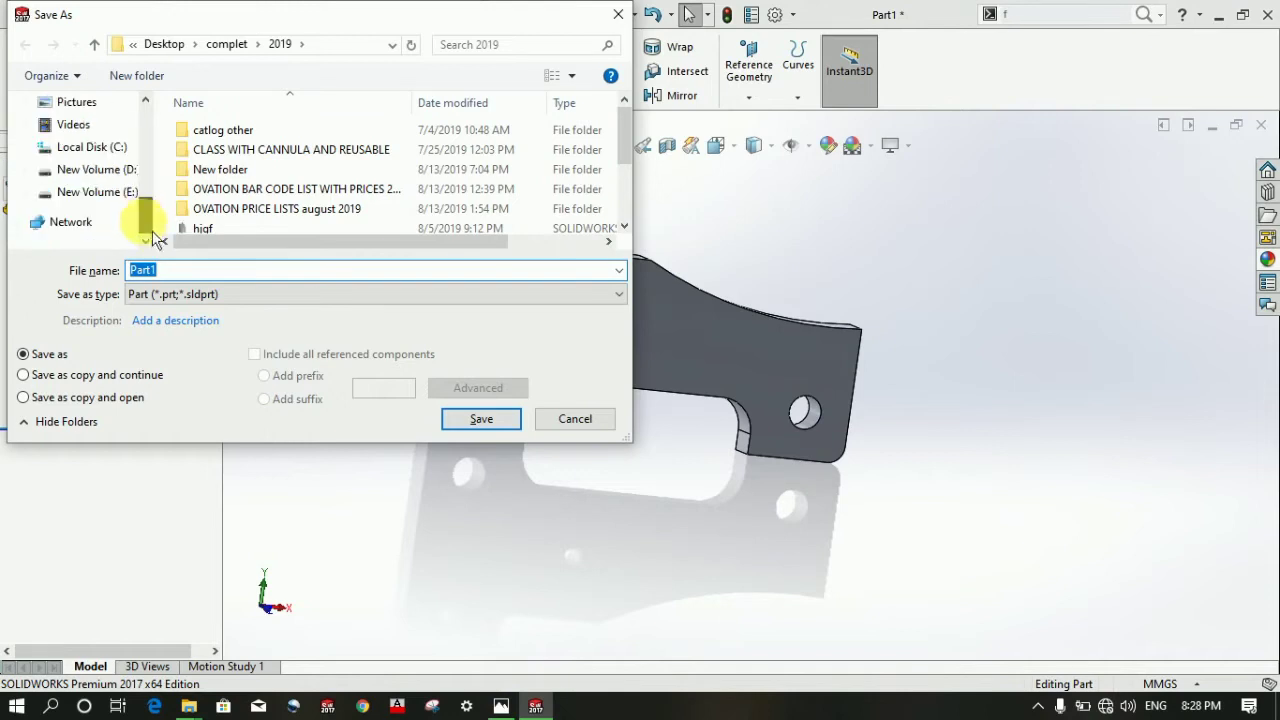
pyautogui.click(128, 192)
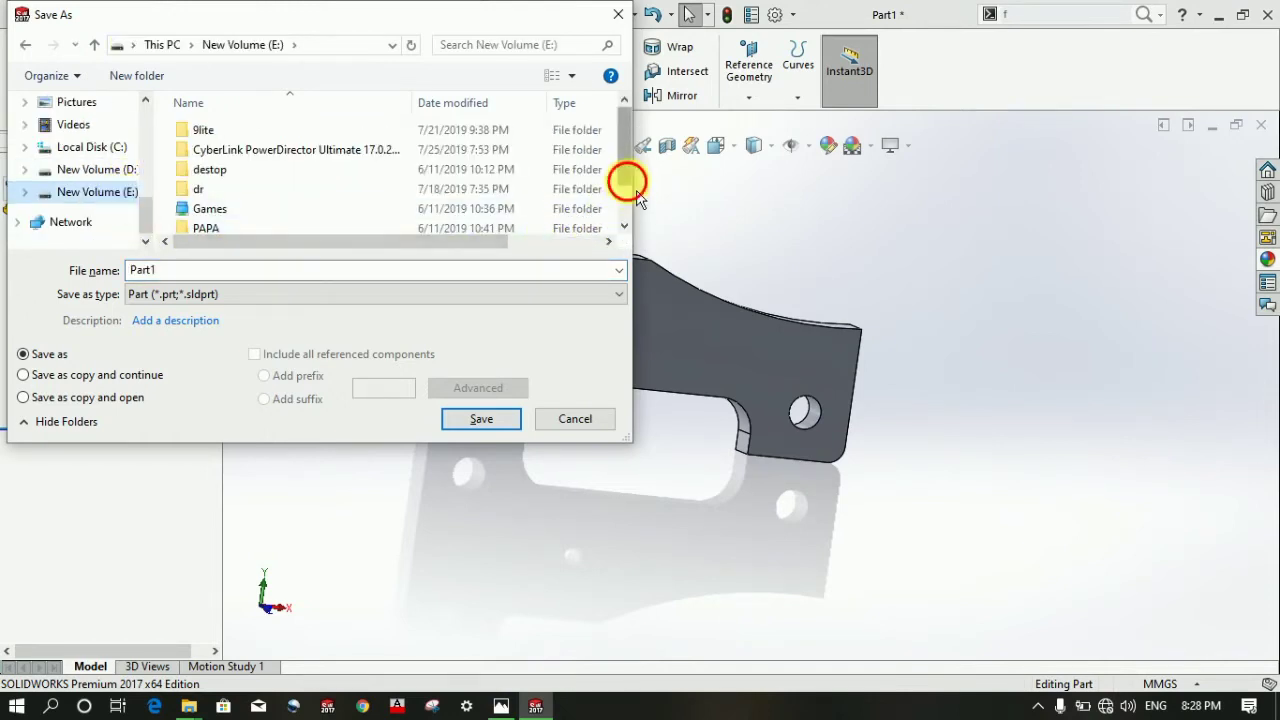
pyautogui.moveTo(627, 182); pyautogui.dragTo(634, 248)
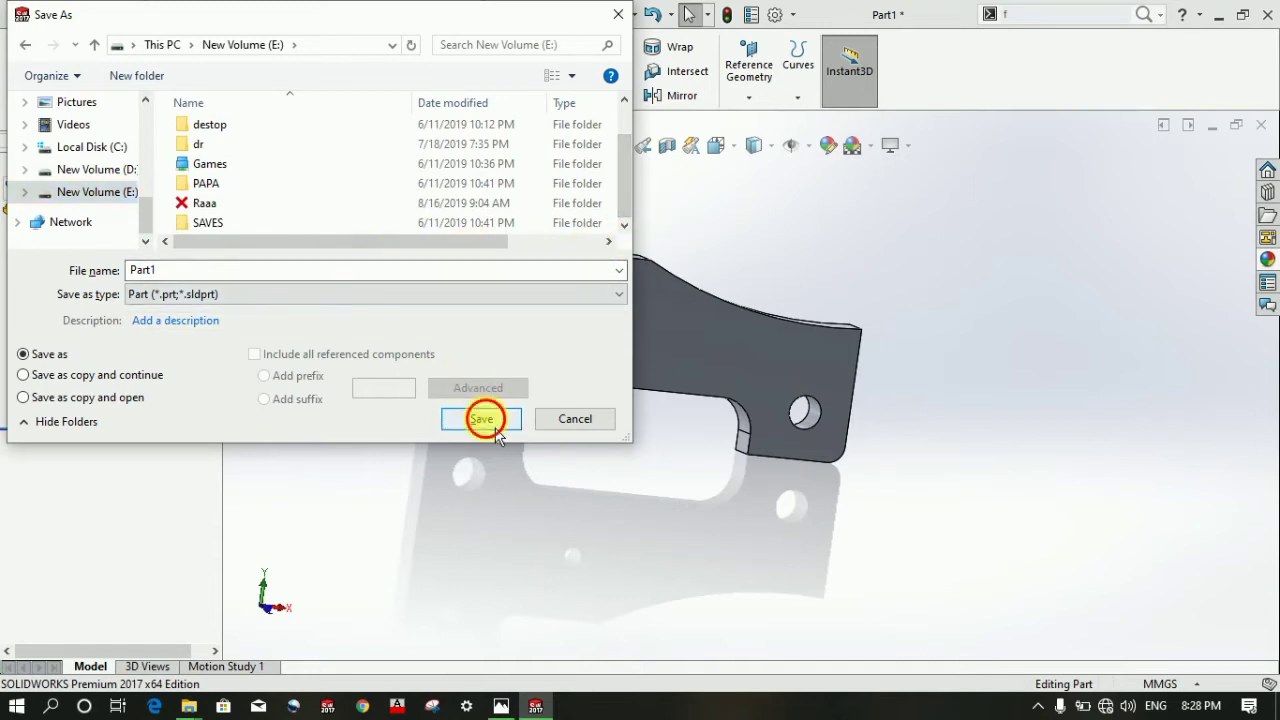
pyautogui.click(484, 419)
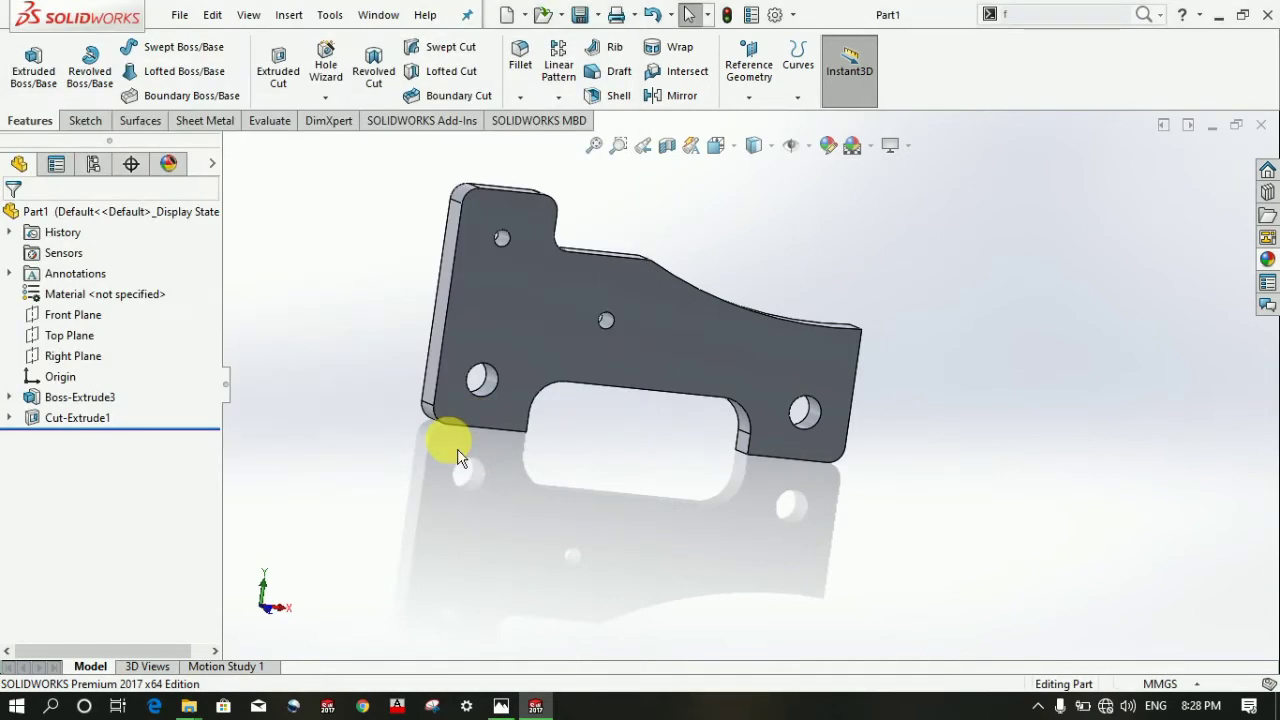
# - Create a new blank part, Part2, and switch its units from IPS to MMGS
pyautogui.click(180, 14)
pyautogui.click(210, 44)
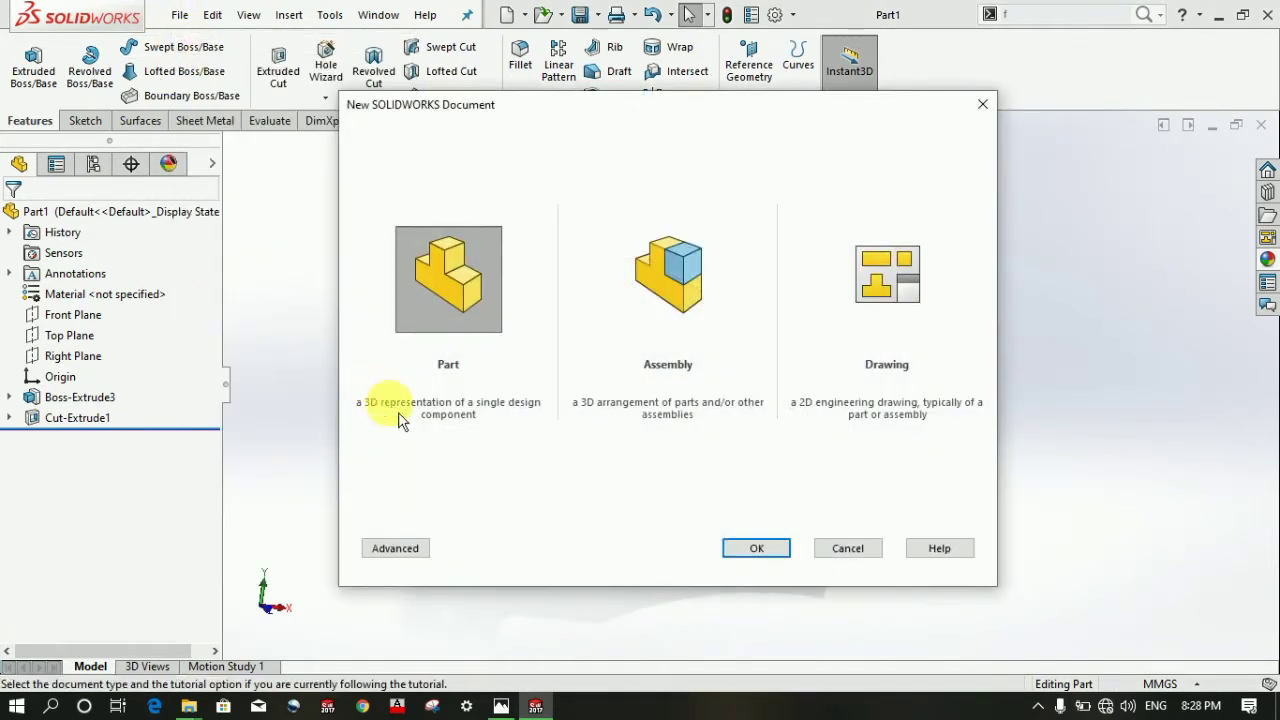
pyautogui.click(738, 546)
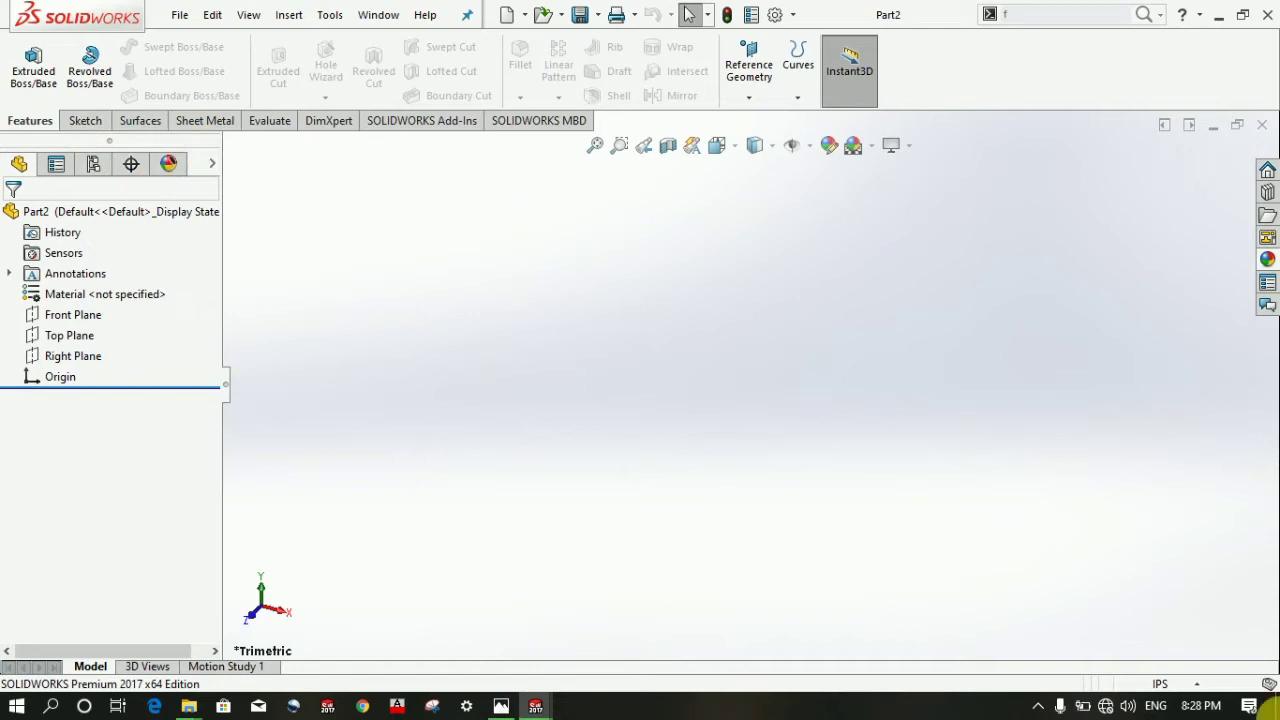
pyautogui.click(1165, 684)
pyautogui.click(1126, 597)
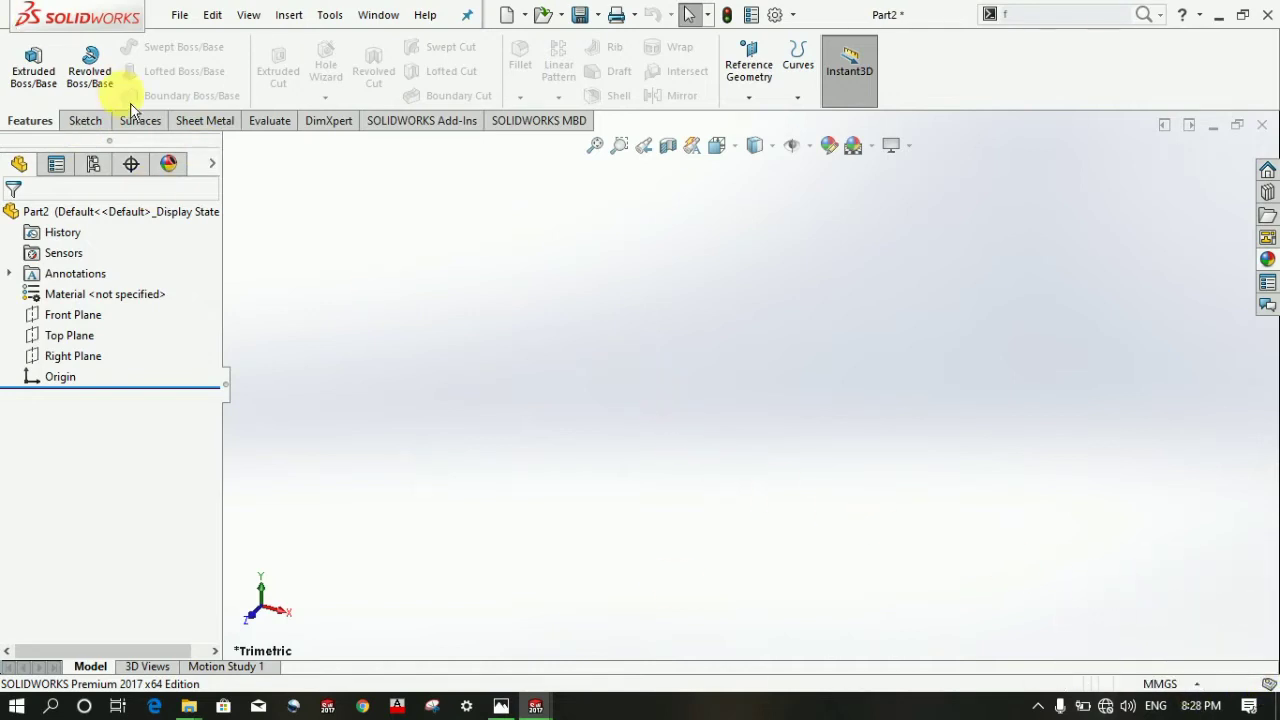
# - Start a new sketch on the Front Plane
pyautogui.click(85, 120)
pyautogui.click(26, 60)
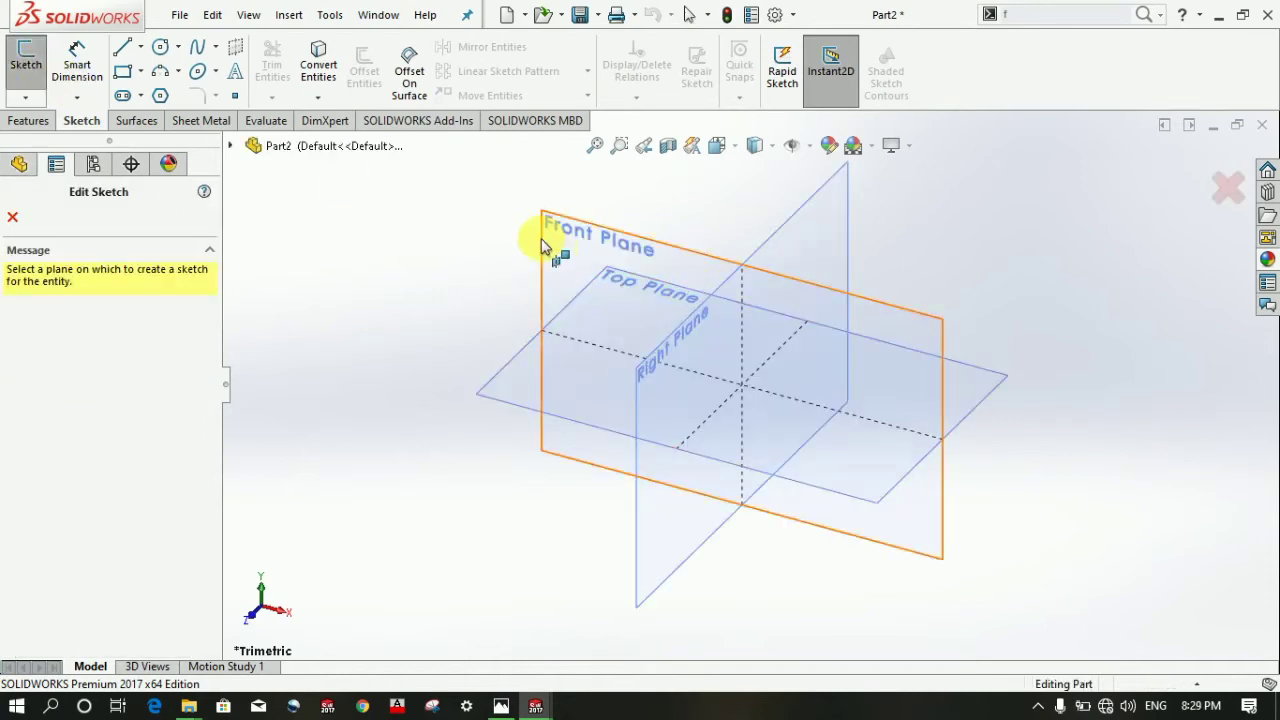
pyautogui.click(541, 247)
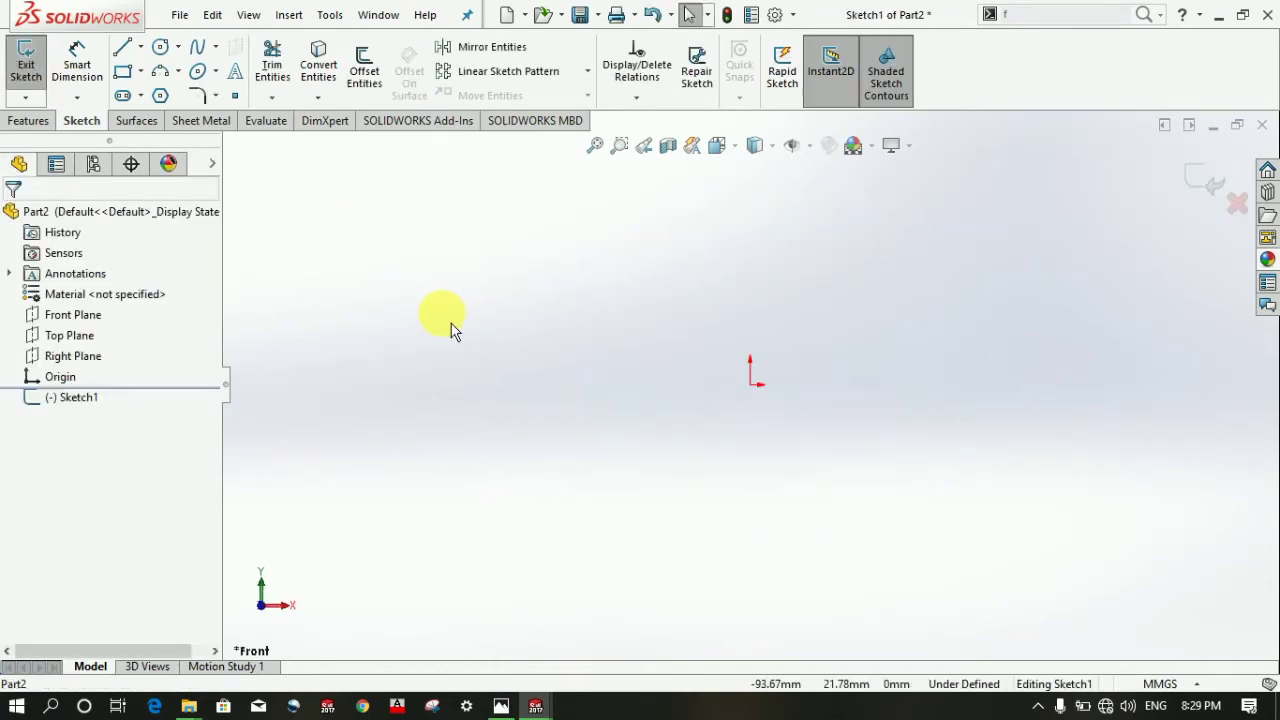
pyautogui.scroll(-1, 891, 335)
# - Draw a horizontal centerline from the origin out to the right
pyautogui.click(124, 49)
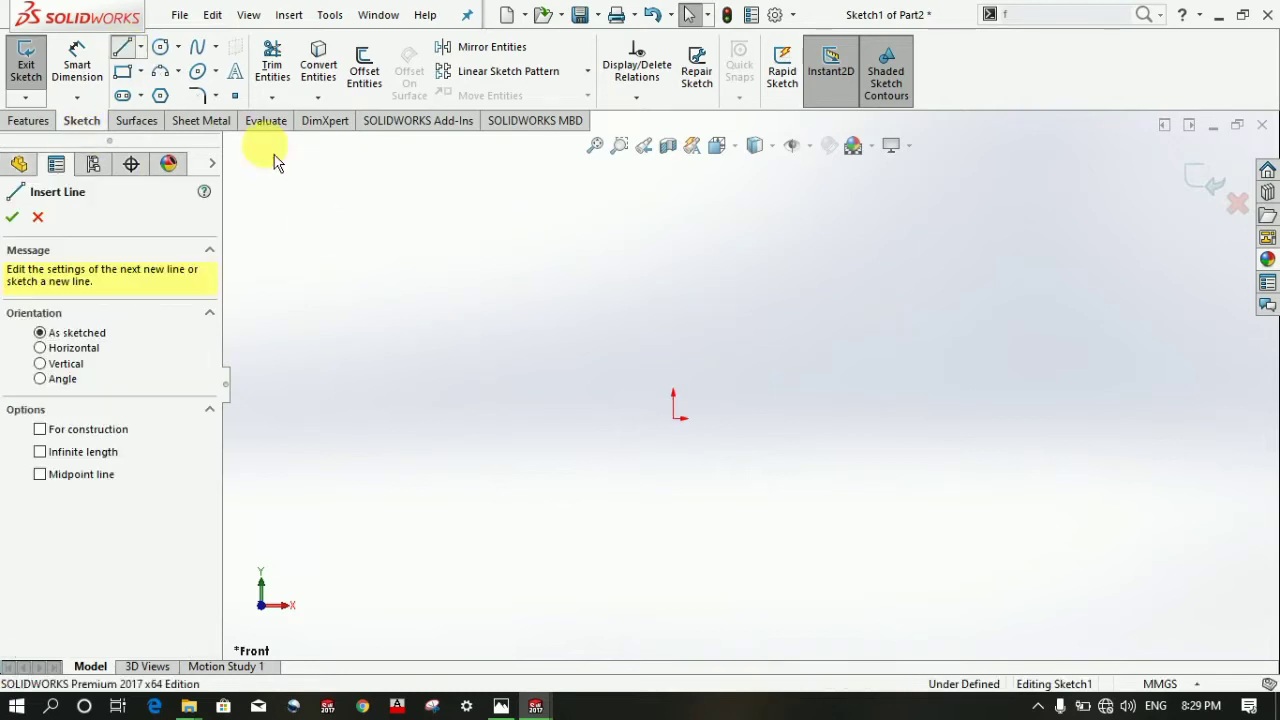
pyautogui.click(140, 46)
pyautogui.click(168, 94)
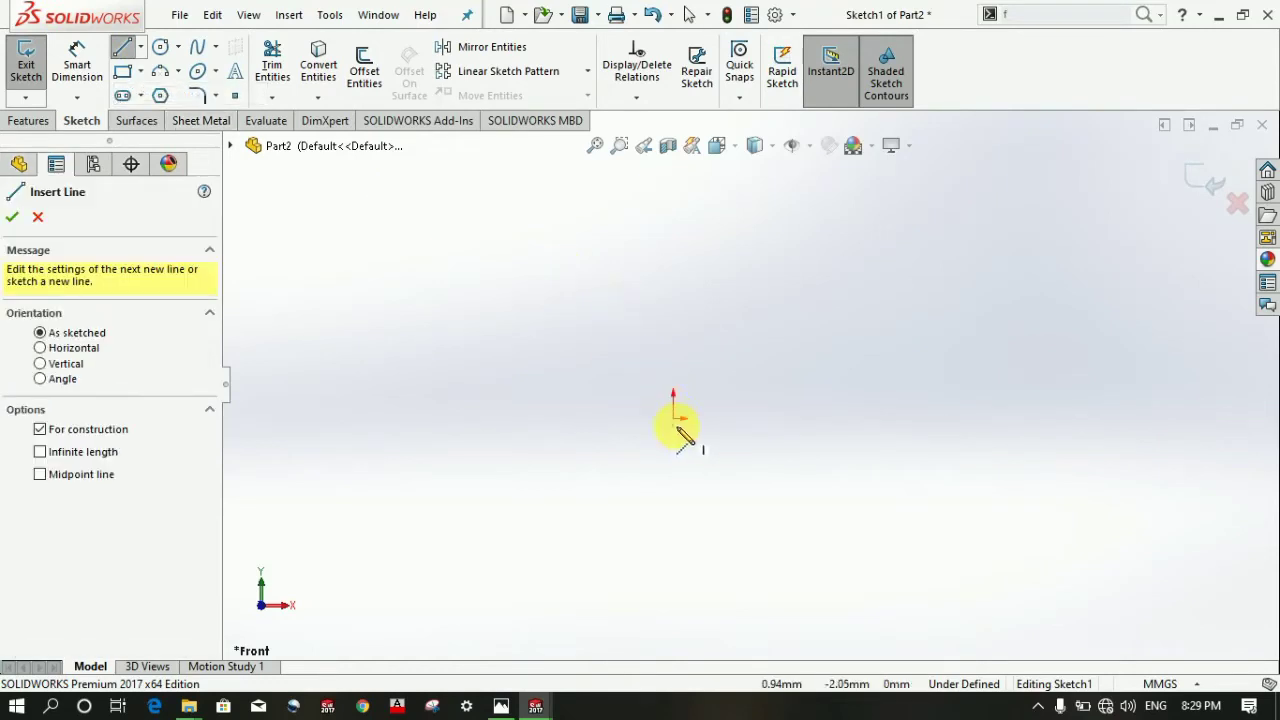
pyautogui.click(612, 419)
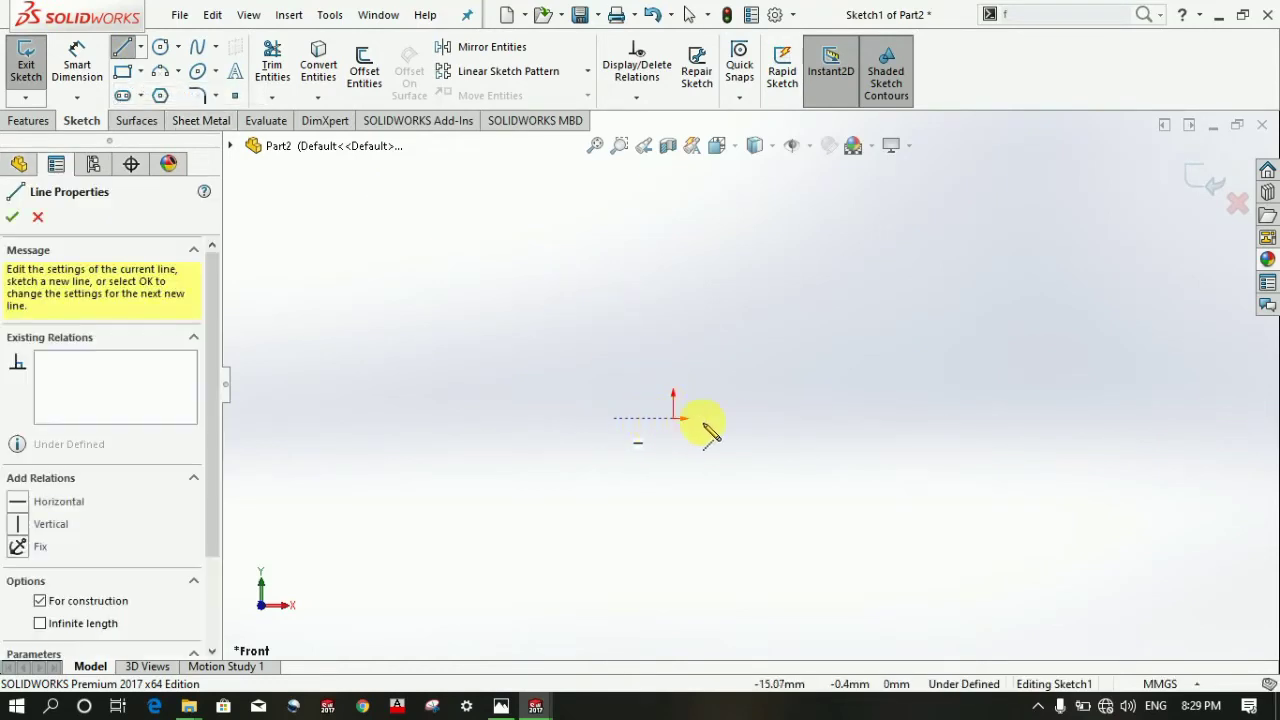
pyautogui.click(764, 418)
pyautogui.press('Escape')
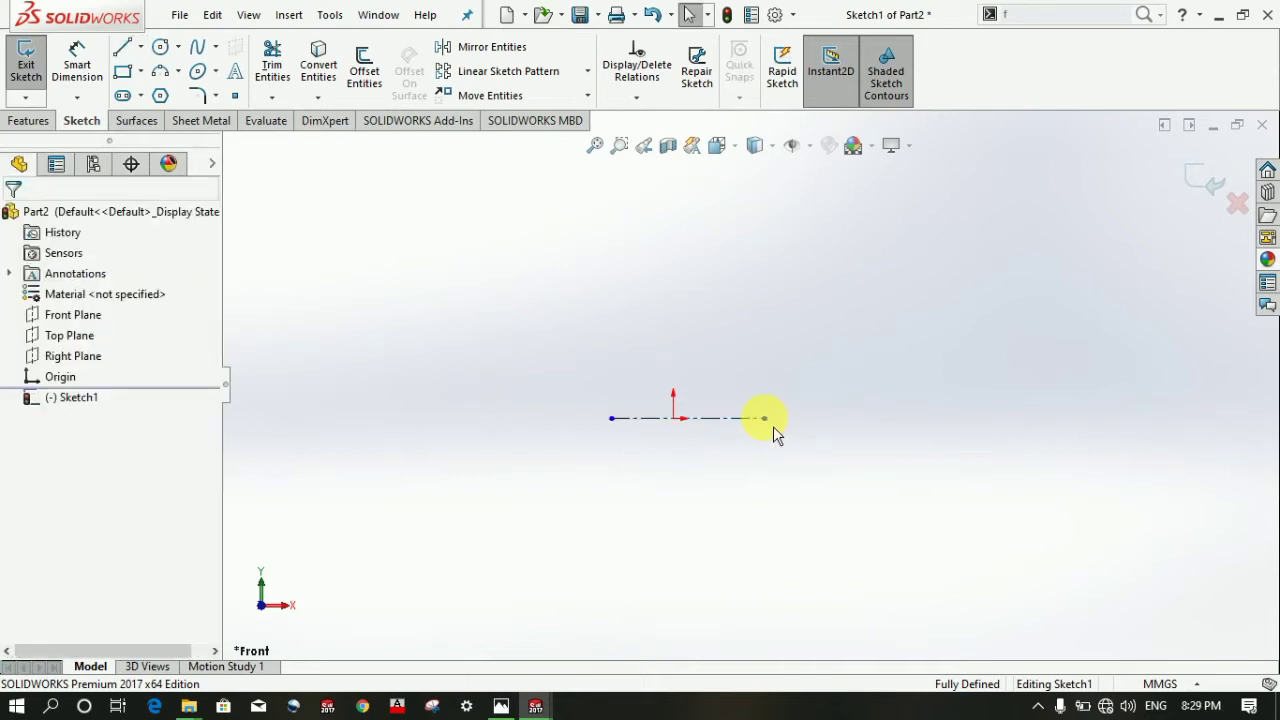
# - Draw a closed chain of horizontal and vertical lines forming a small L above the centerline
pyautogui.click(122, 47)
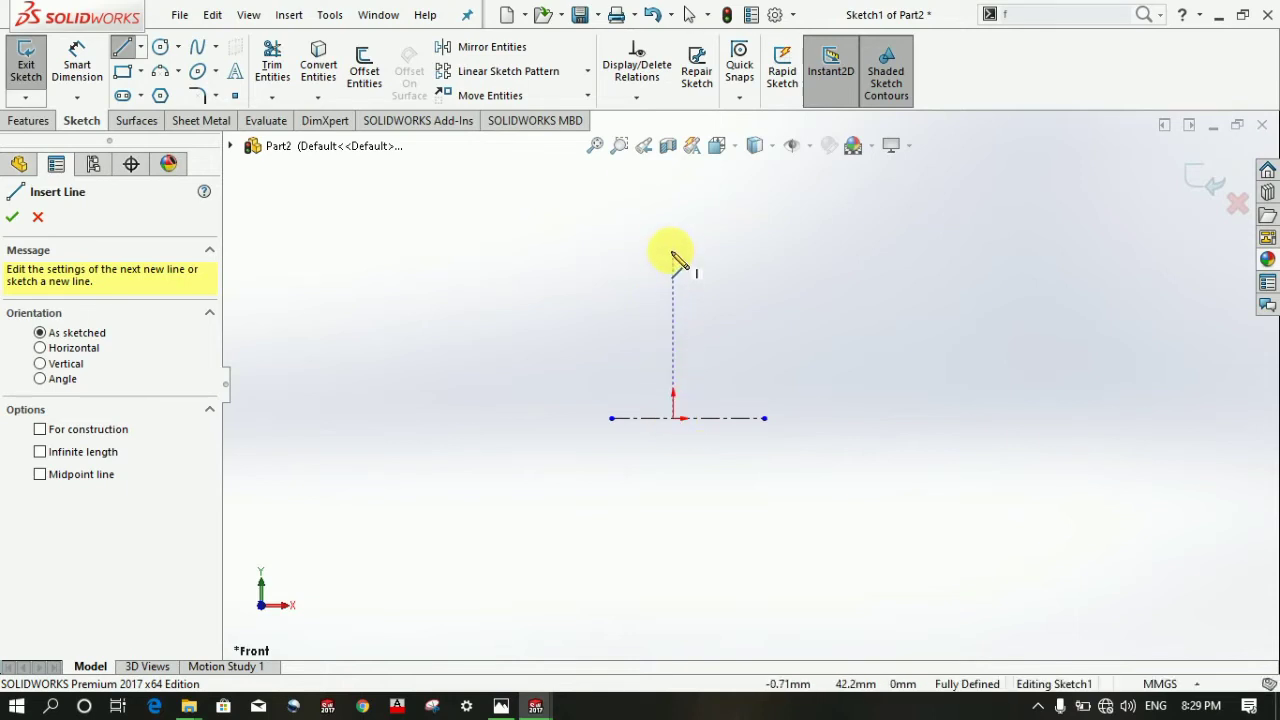
pyautogui.moveTo(672, 255); pyautogui.dragTo(720, 262)
pyautogui.click(717, 258)
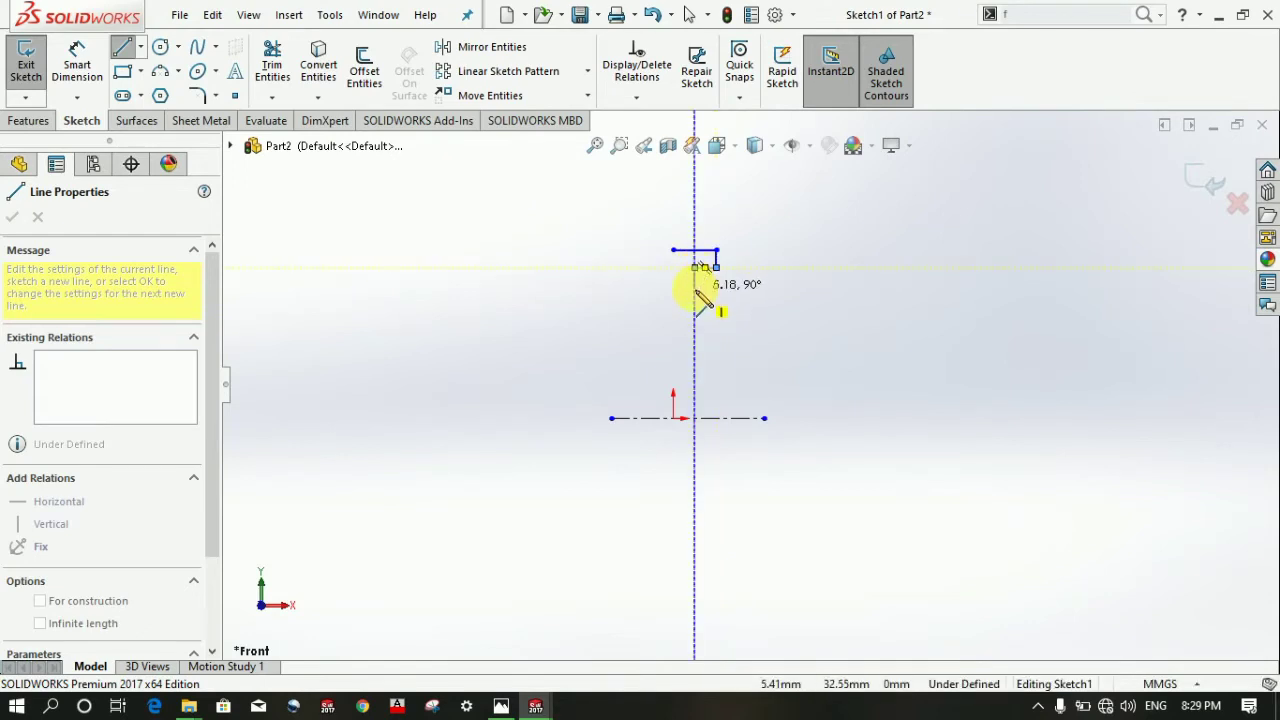
pyautogui.click(694, 288)
pyautogui.click(672, 288)
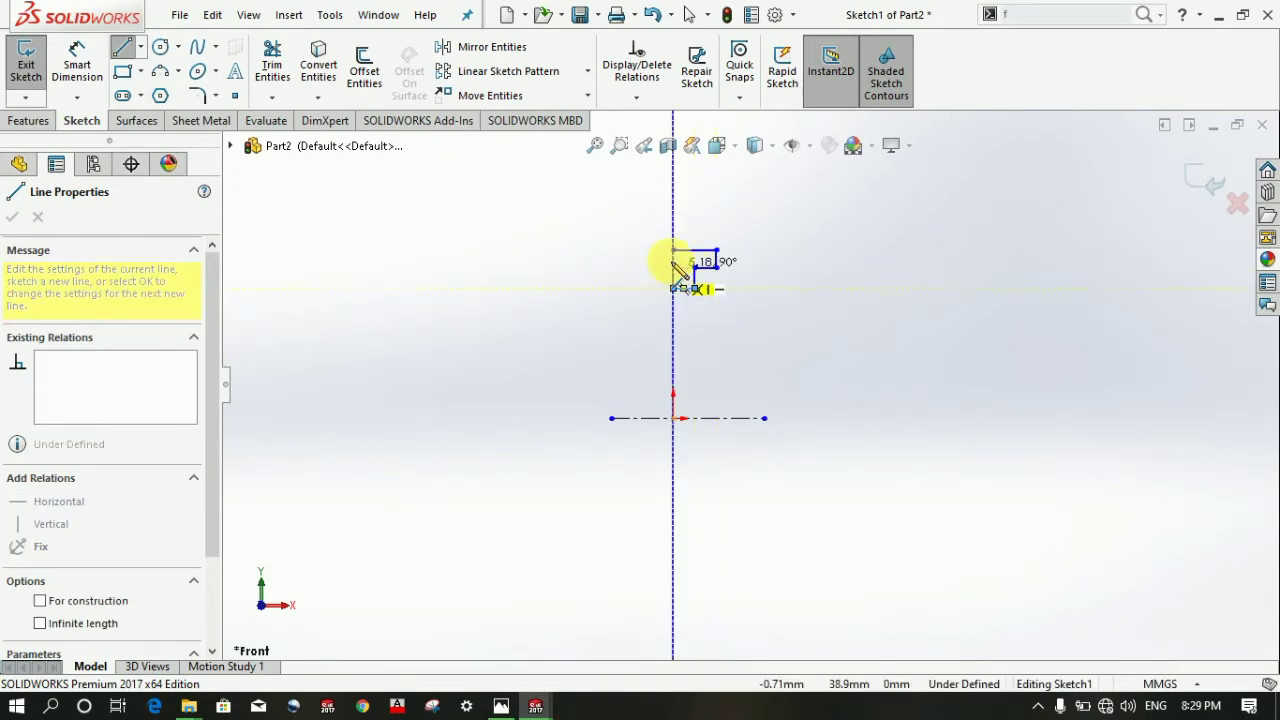
pyautogui.click(672, 250)
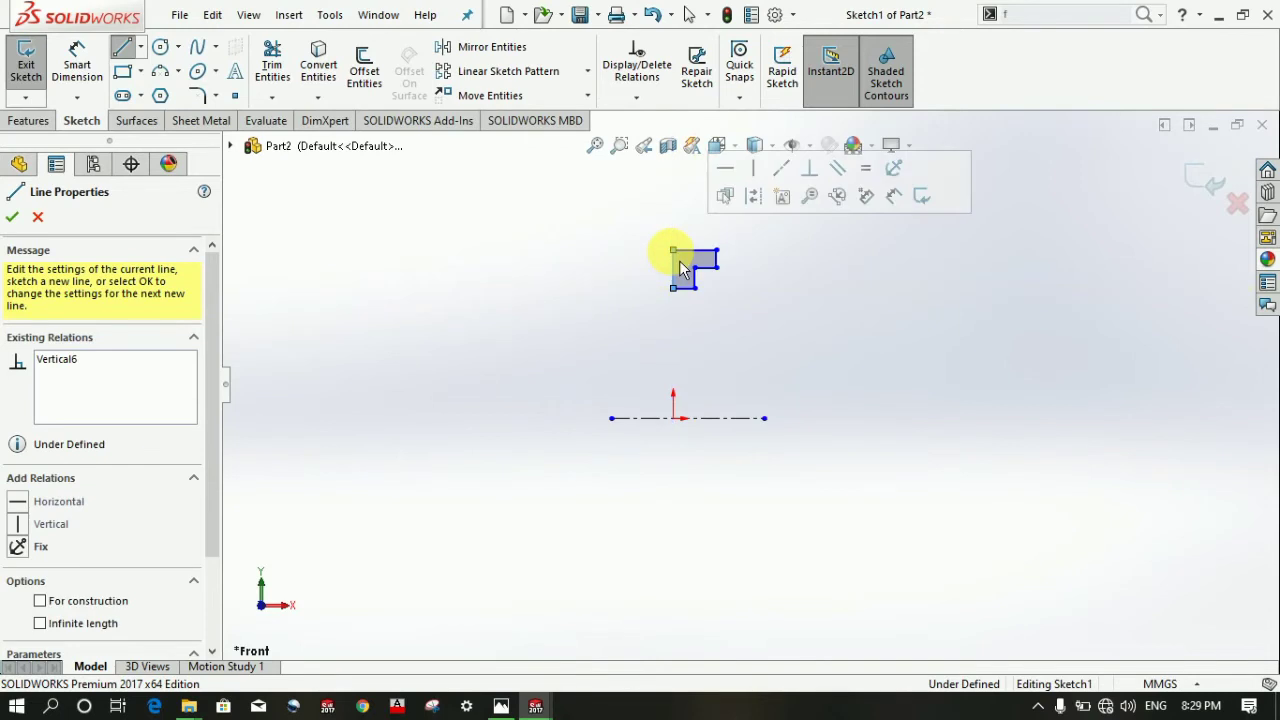
pyautogui.press('Escape')
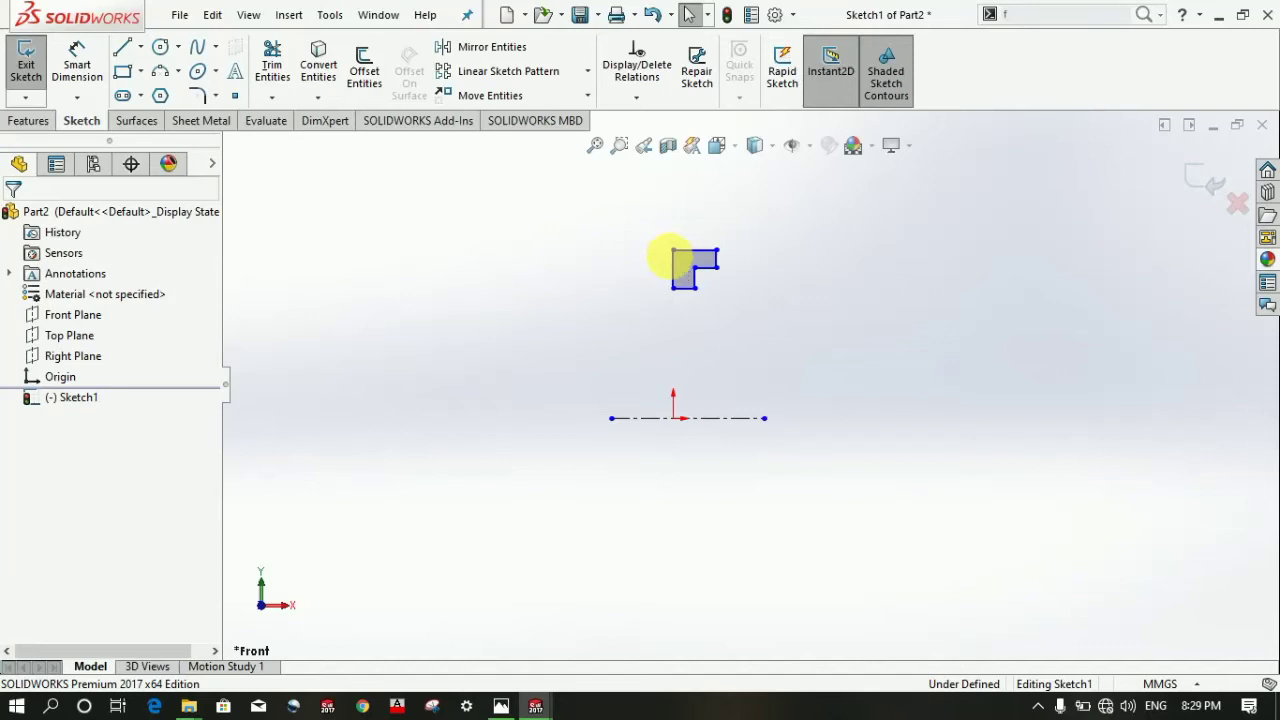
pyautogui.scroll(-1, 726, 292)
# - Extend the outline's vertical edge down to the centerline
pyautogui.click(271, 97)
pyautogui.click(294, 117)
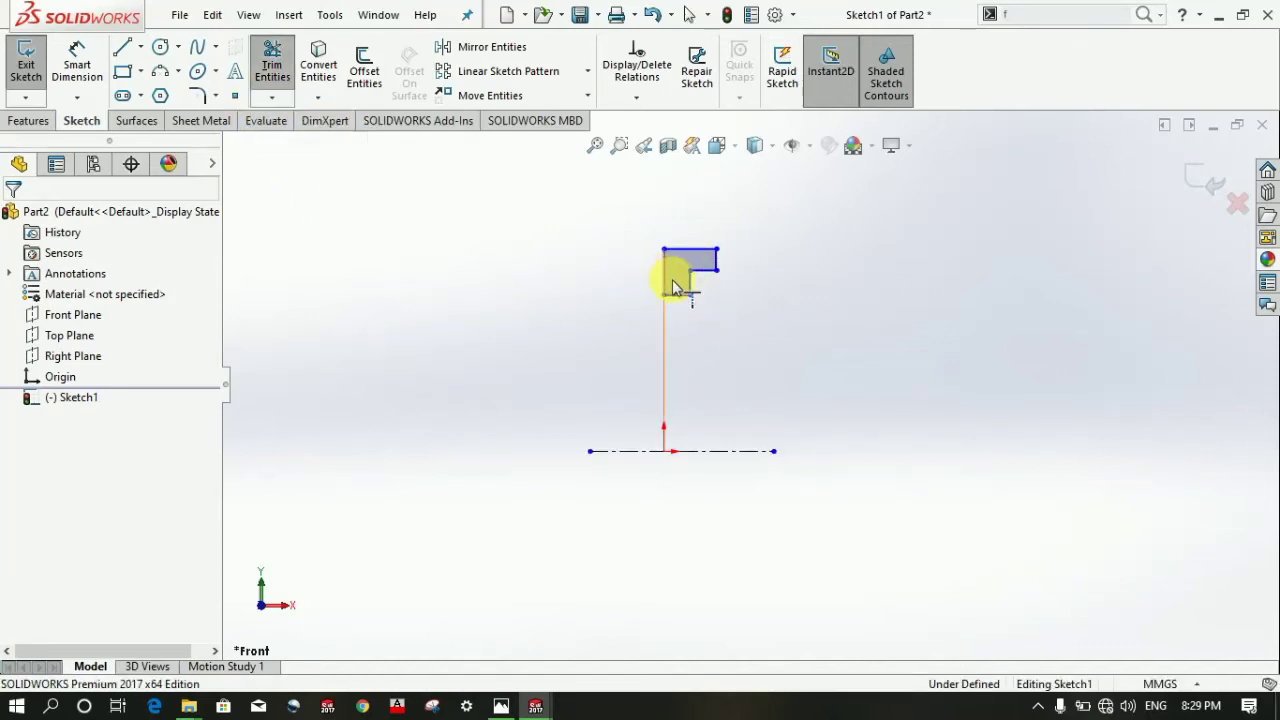
pyautogui.click(680, 284)
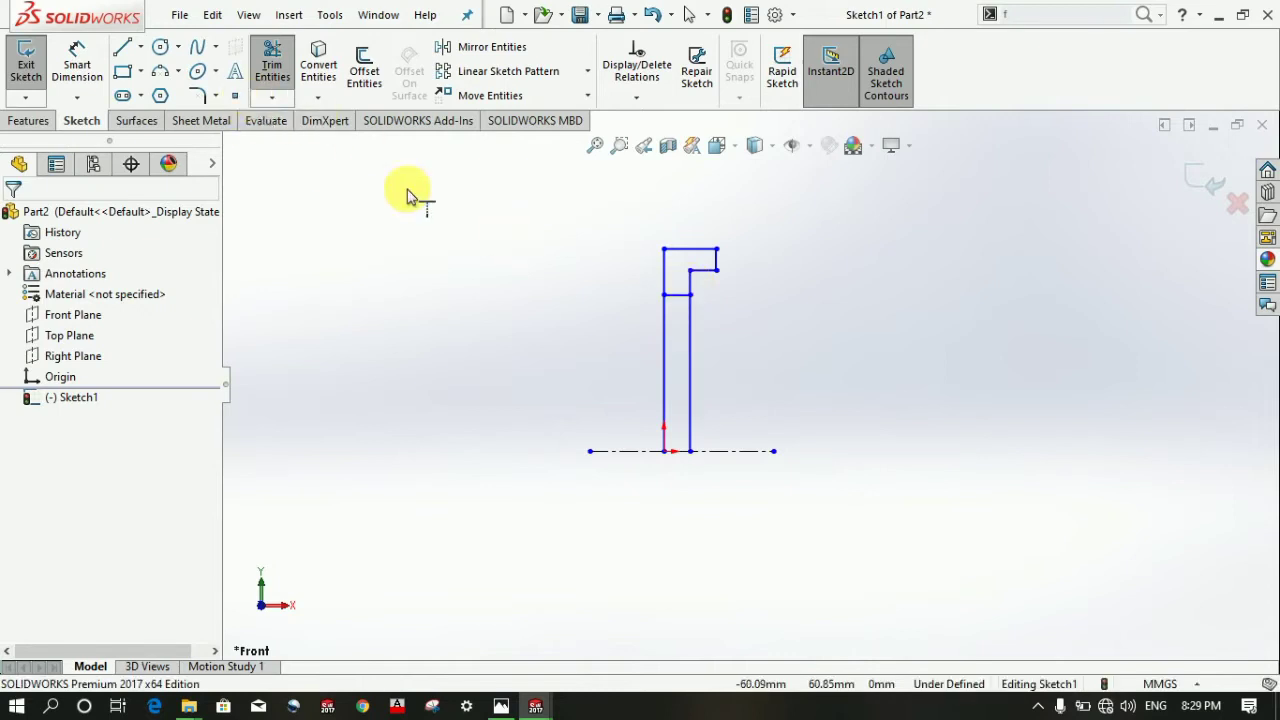
pyautogui.click(271, 65)
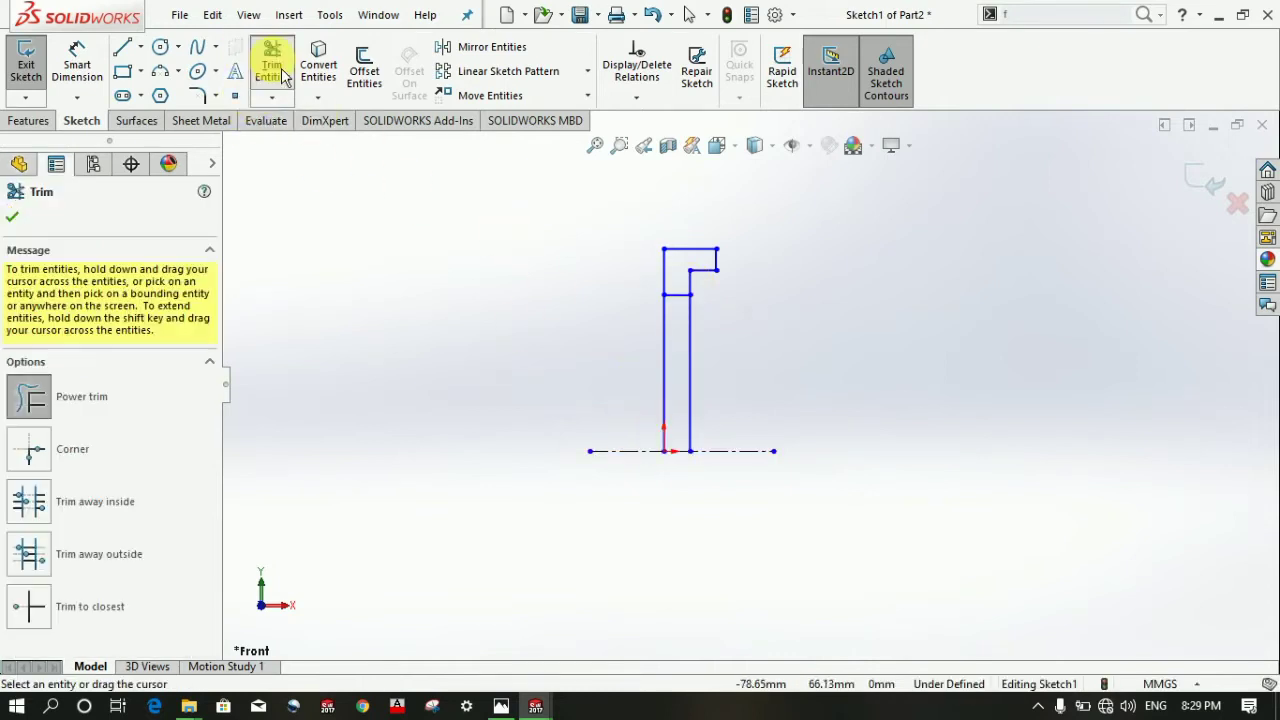
pyautogui.scroll(-4, 690, 280)
pyautogui.scroll(3, 680, 365)
pyautogui.scroll(1, 740, 420)
pyautogui.scroll(-1, 840, 458)
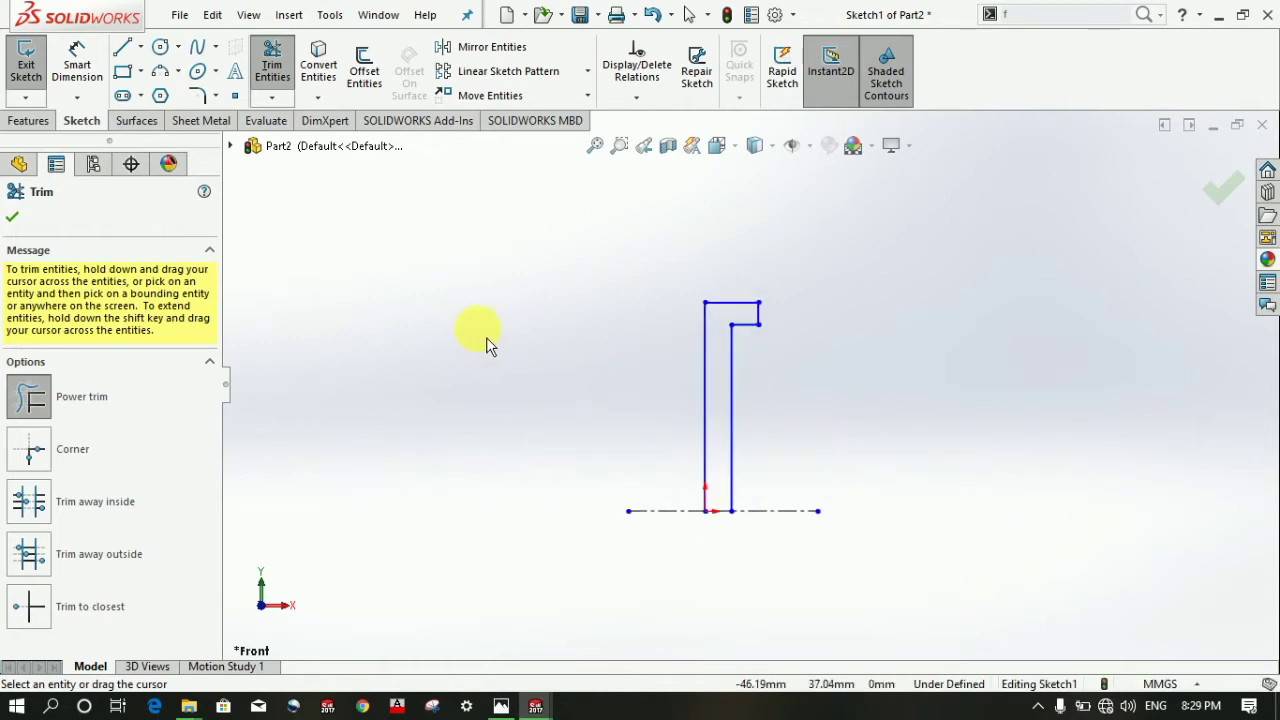
# - Draw a closing line along the centerline and stretch the profile taller
pyautogui.click(122, 47)
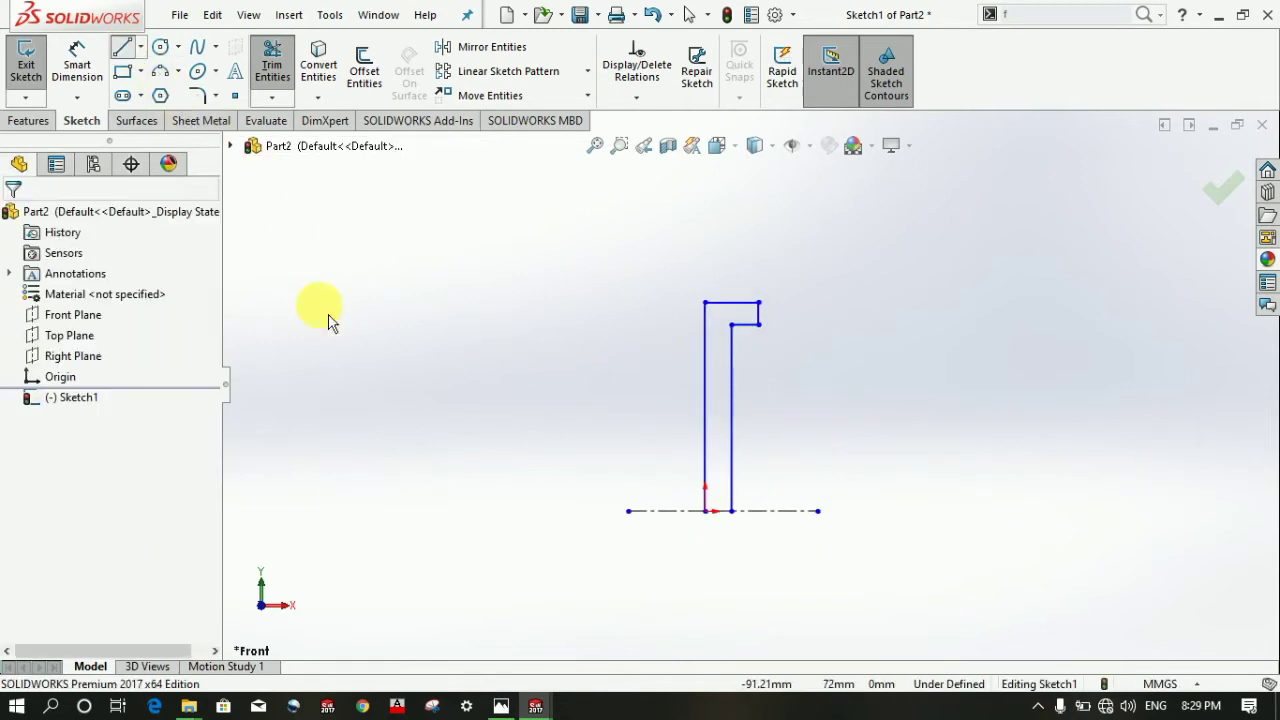
pyautogui.click(706, 511)
pyautogui.click(731, 511)
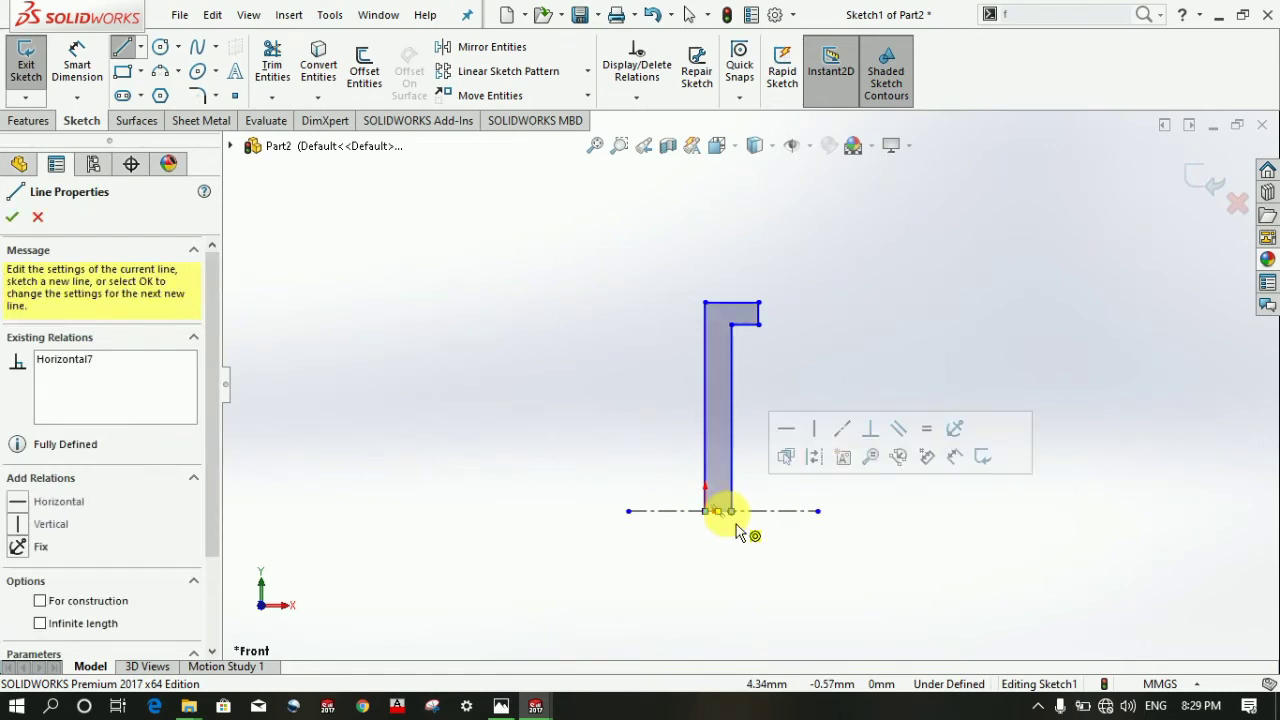
pyautogui.press('Escape')
pyautogui.press('Escape')
pyautogui.moveTo(735, 530); pyautogui.dragTo(778, 418)
# - Dimension the profile's height as 20 mm and the flange thickness as 2 mm
pyautogui.click(77, 62)
pyautogui.click(674, 370)
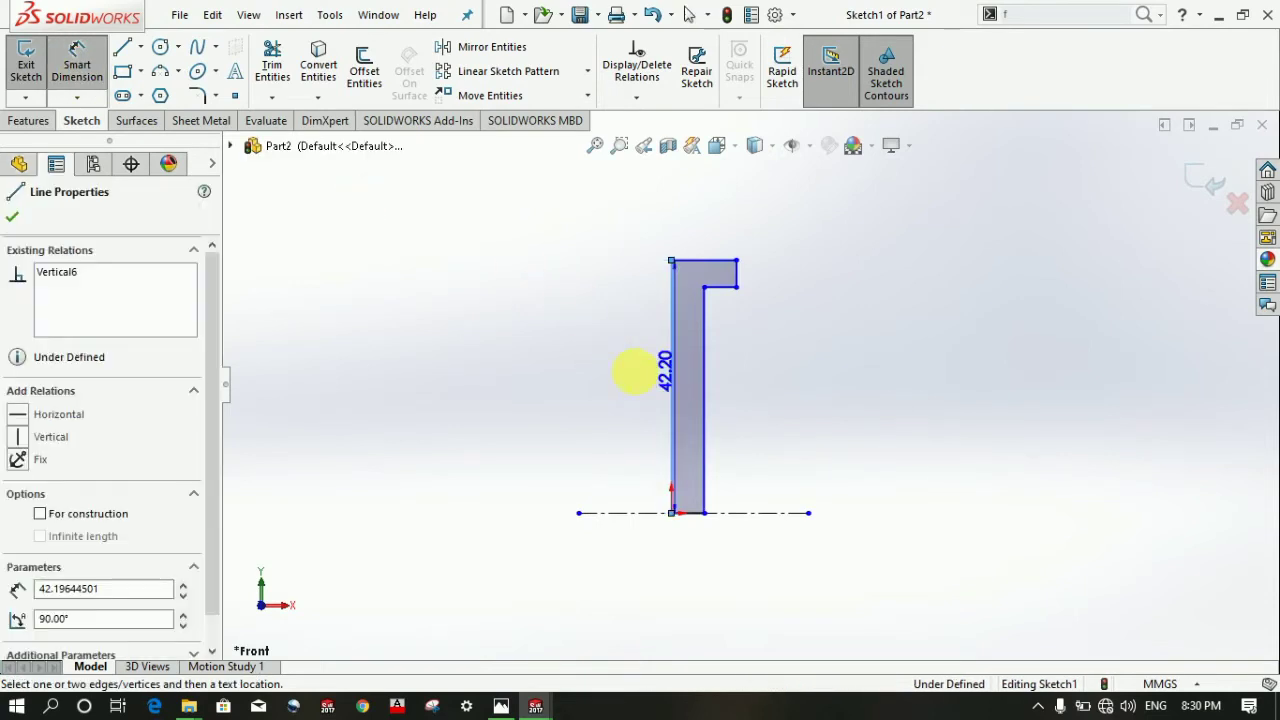
pyautogui.click(620, 378)
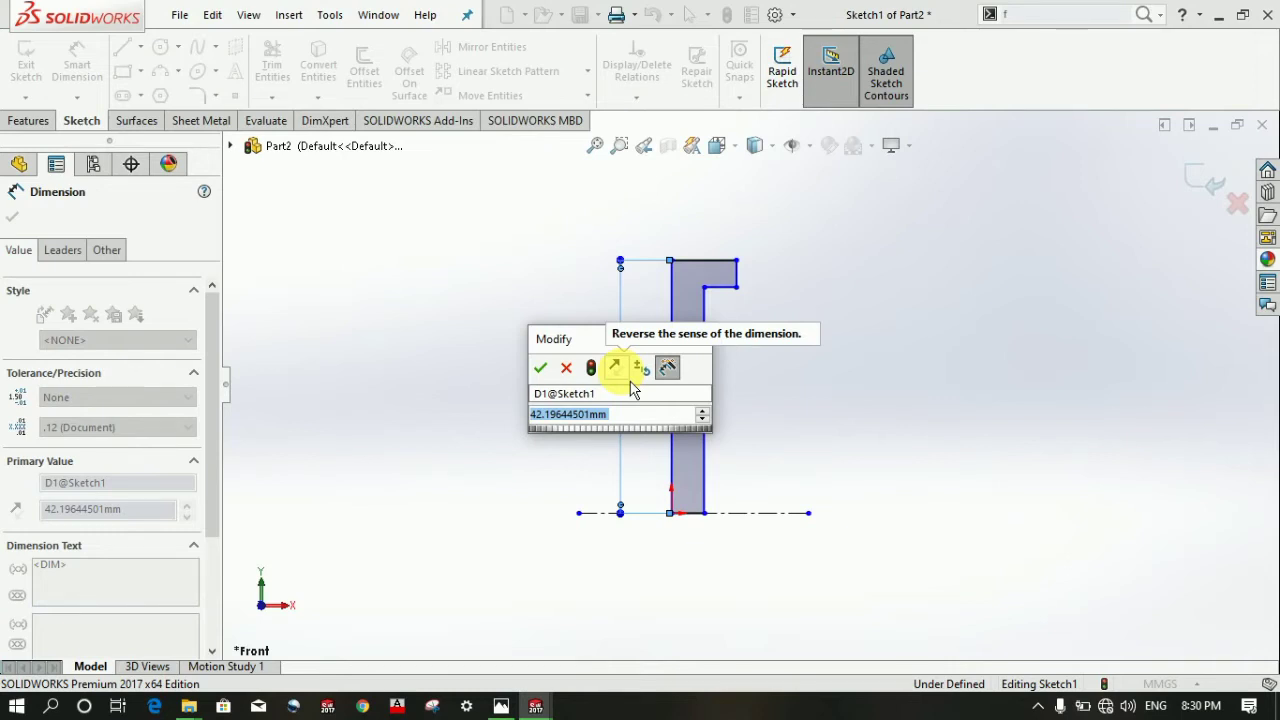
pyautogui.write('20')
pyautogui.press('Return')
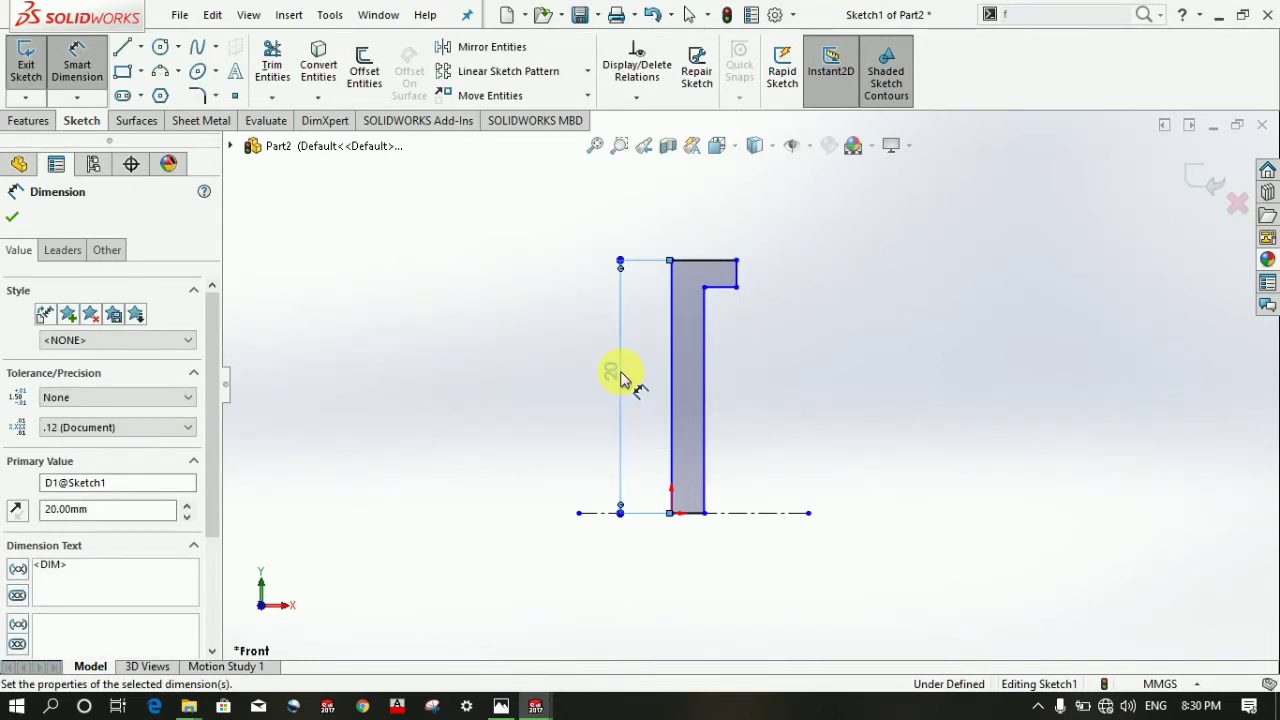
pyautogui.click(620, 378)
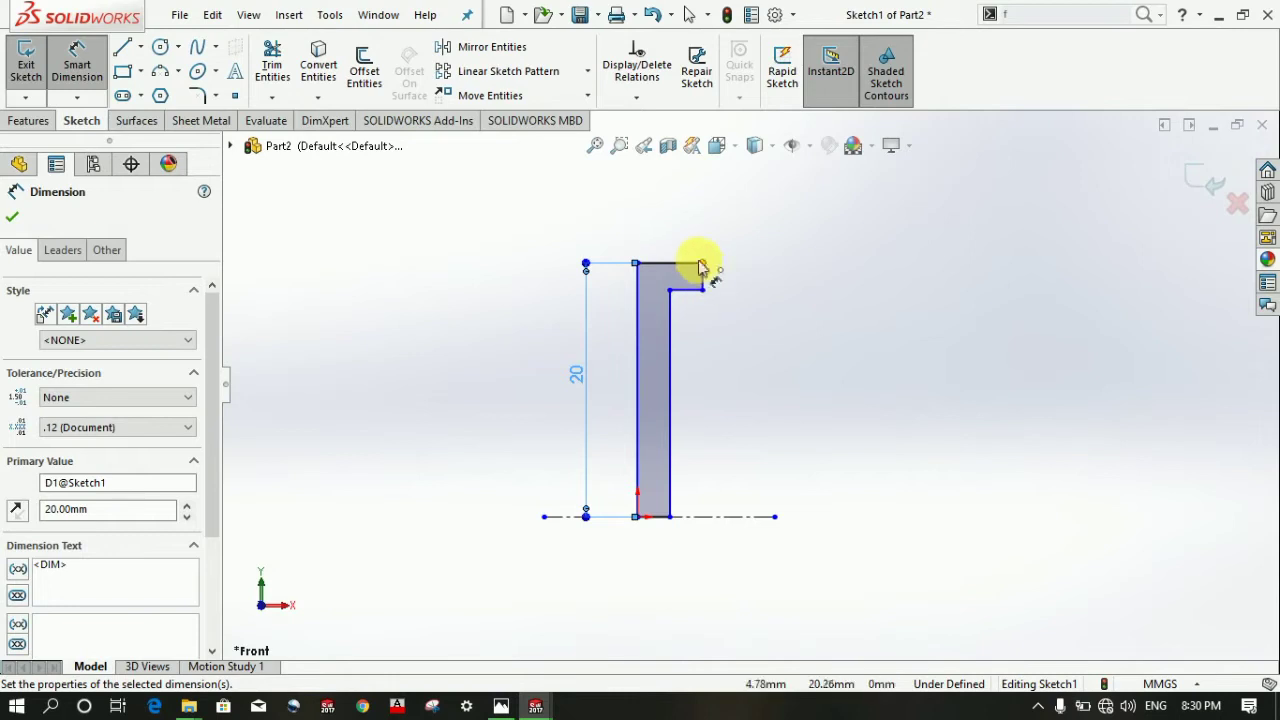
pyautogui.click(688, 290)
pyautogui.click(692, 263)
pyautogui.click(757, 278)
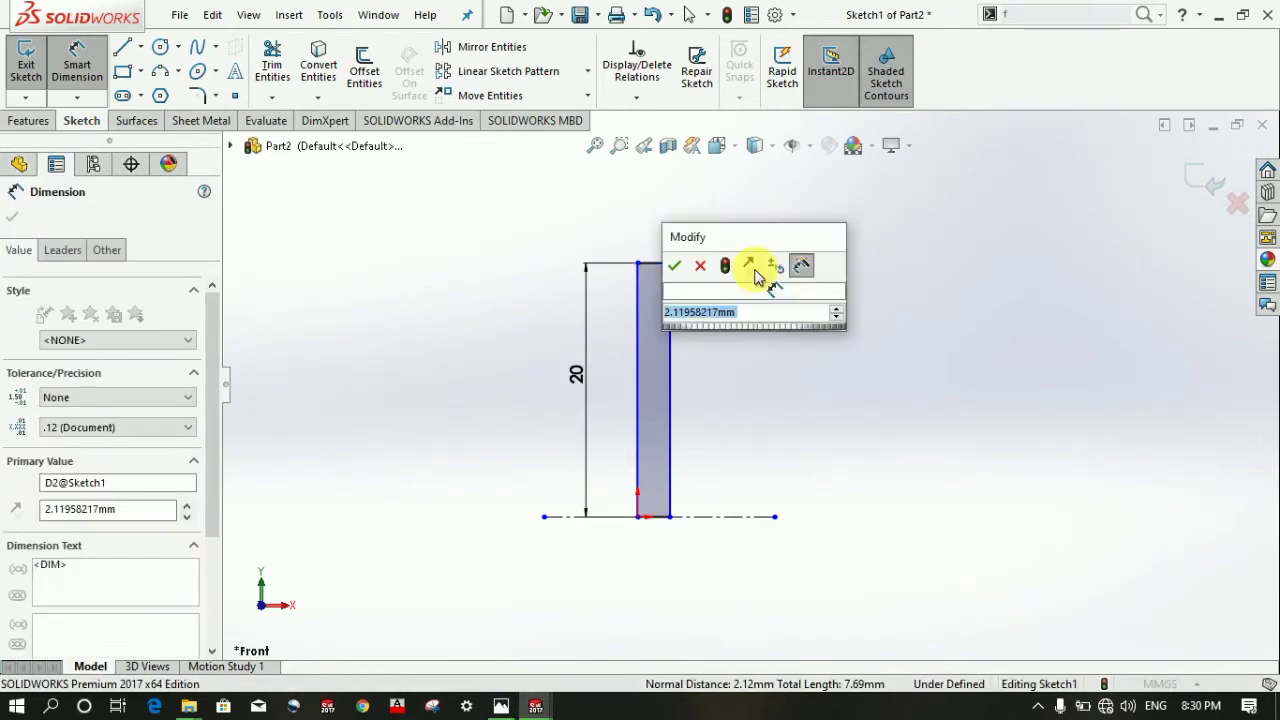
pyautogui.write('2')
pyautogui.press('Return')
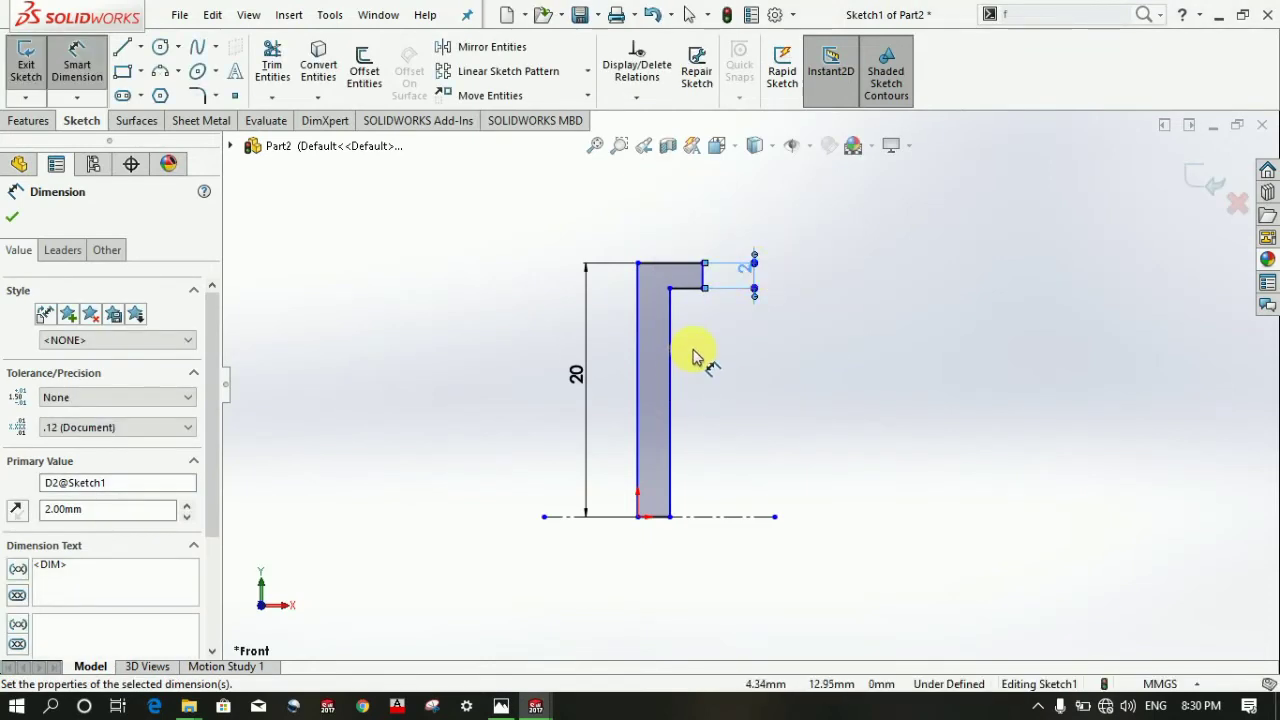
pyautogui.scroll(-1, 738, 300)
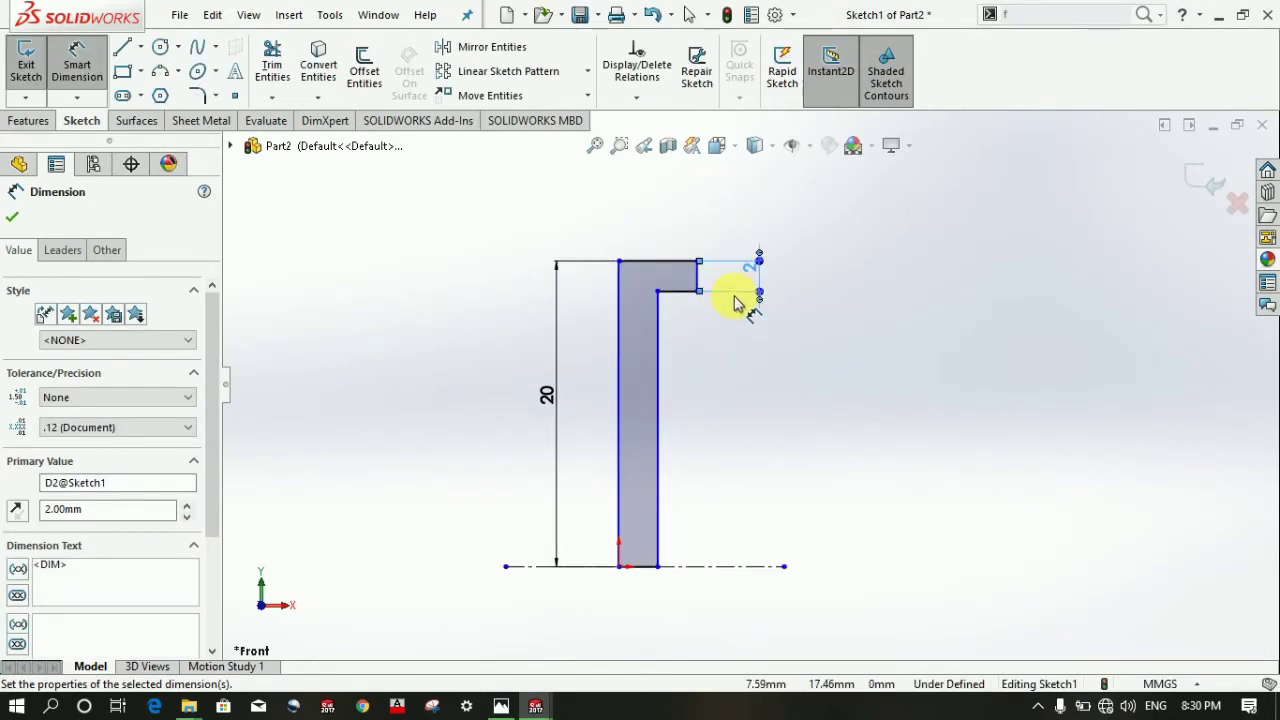
# - Add the 3 mm wall width and 5 mm overall width dimensions, then close Smart Dimension
pyautogui.click(620, 430)
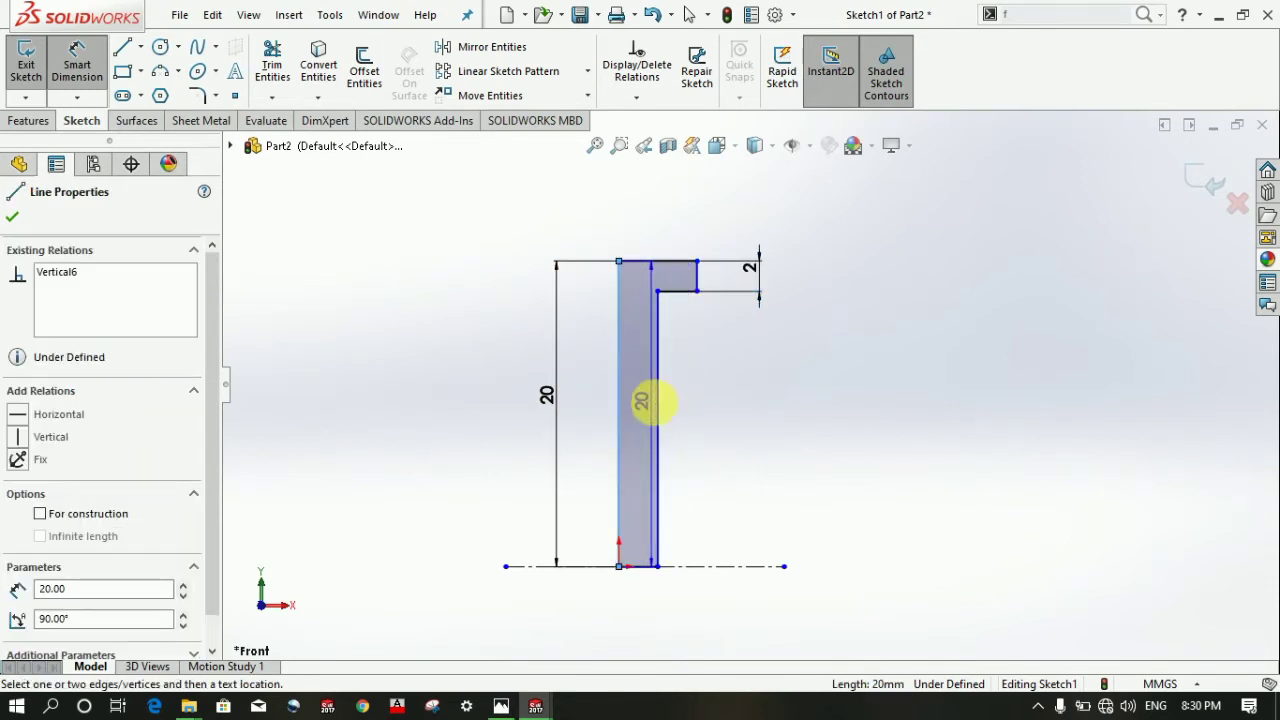
pyautogui.click(657, 228)
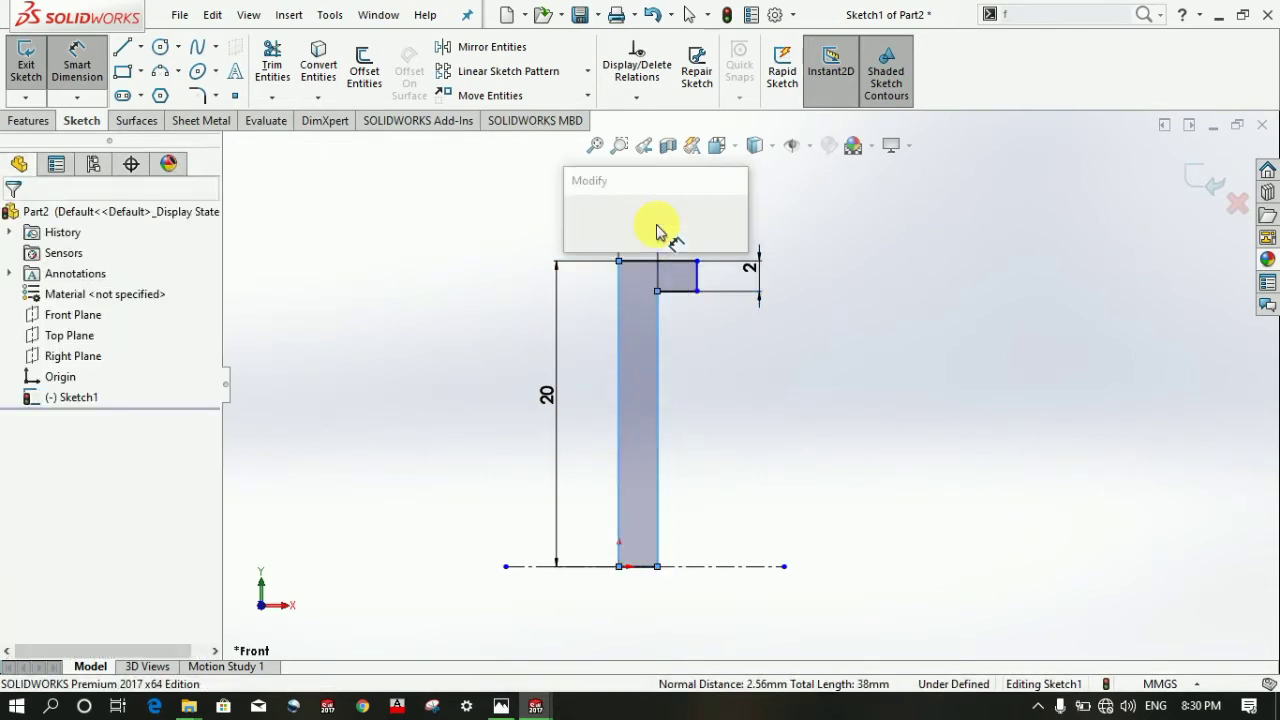
pyautogui.write('2')
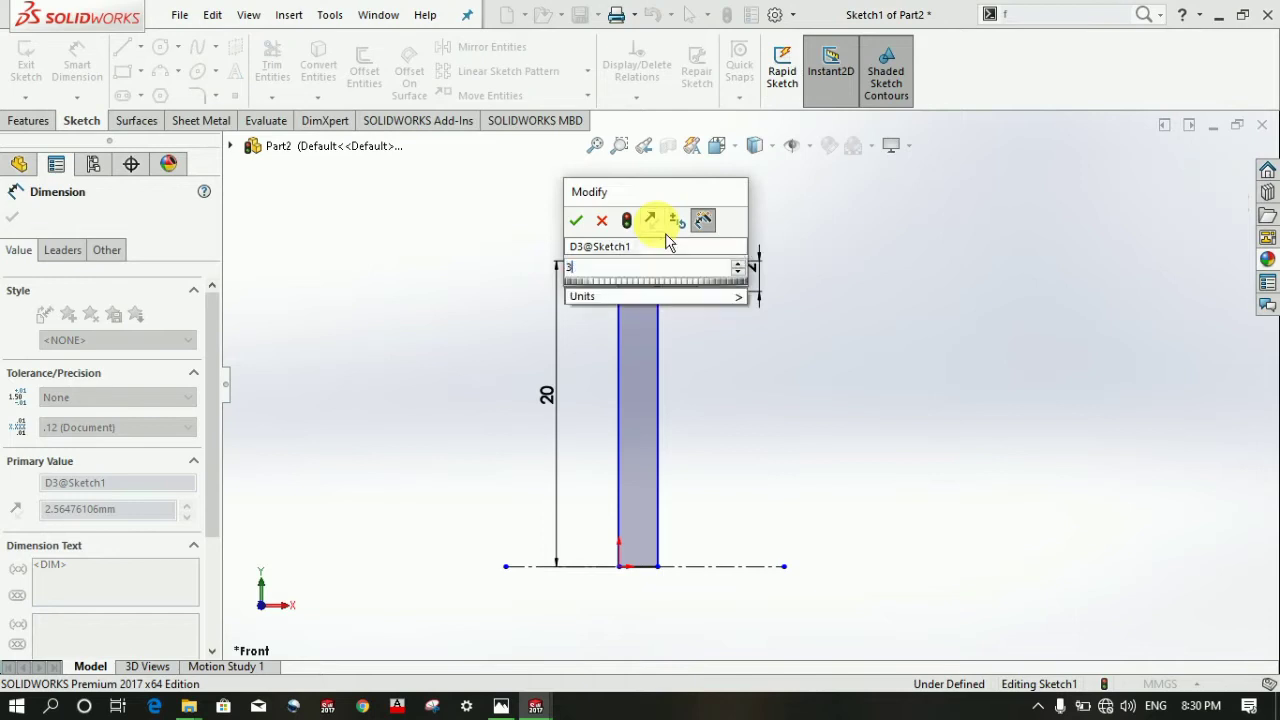
pyautogui.press('Escape')
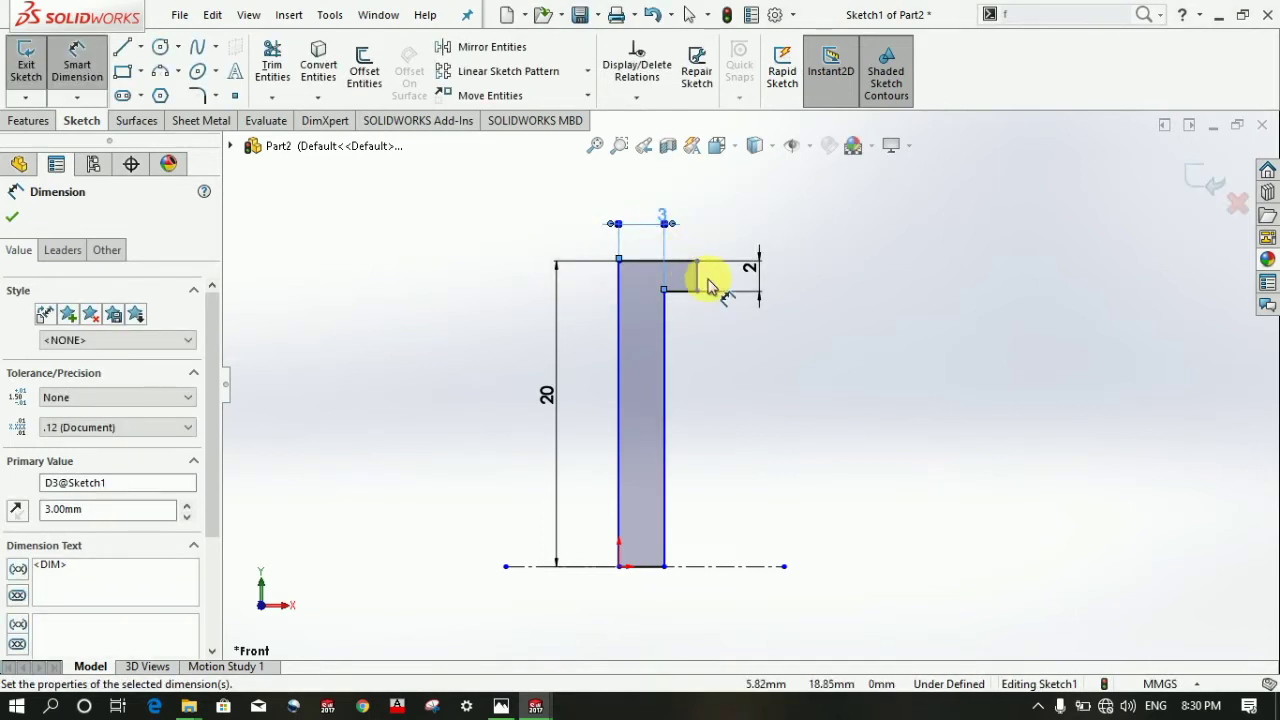
pyautogui.scroll(-1, 708, 287)
pyautogui.click(696, 283)
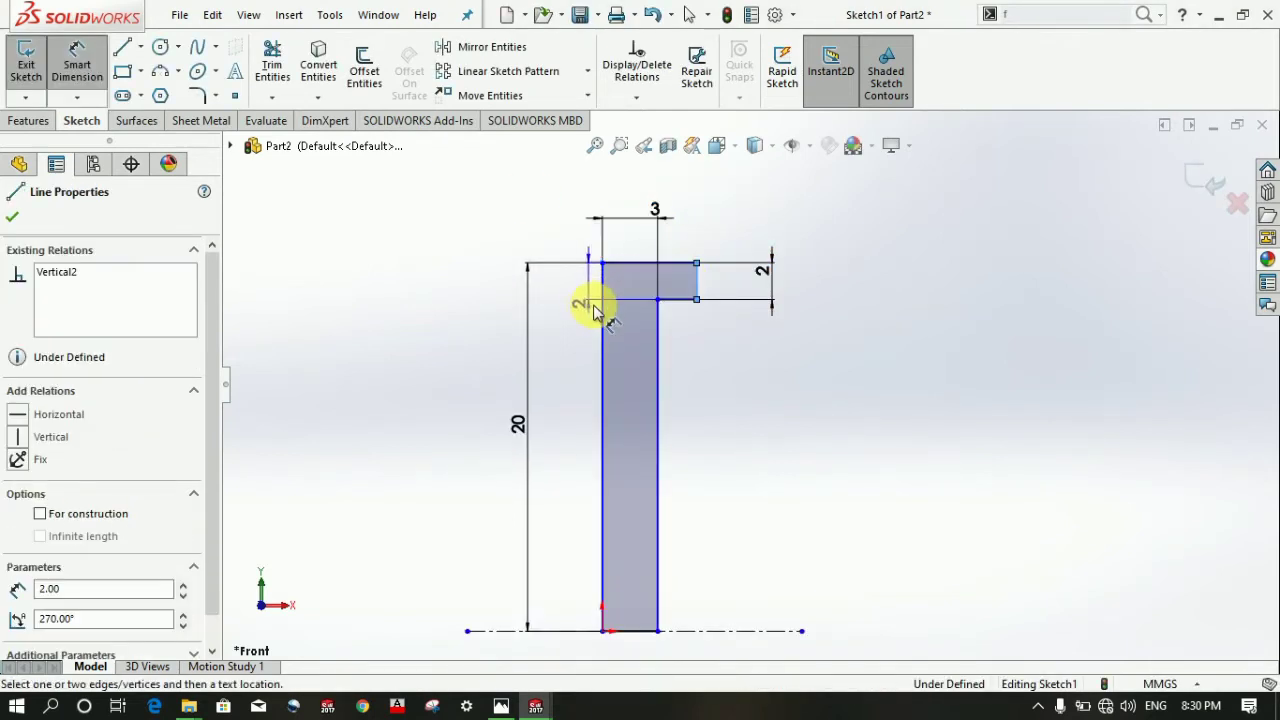
pyautogui.click(603, 306)
pyautogui.click(628, 197)
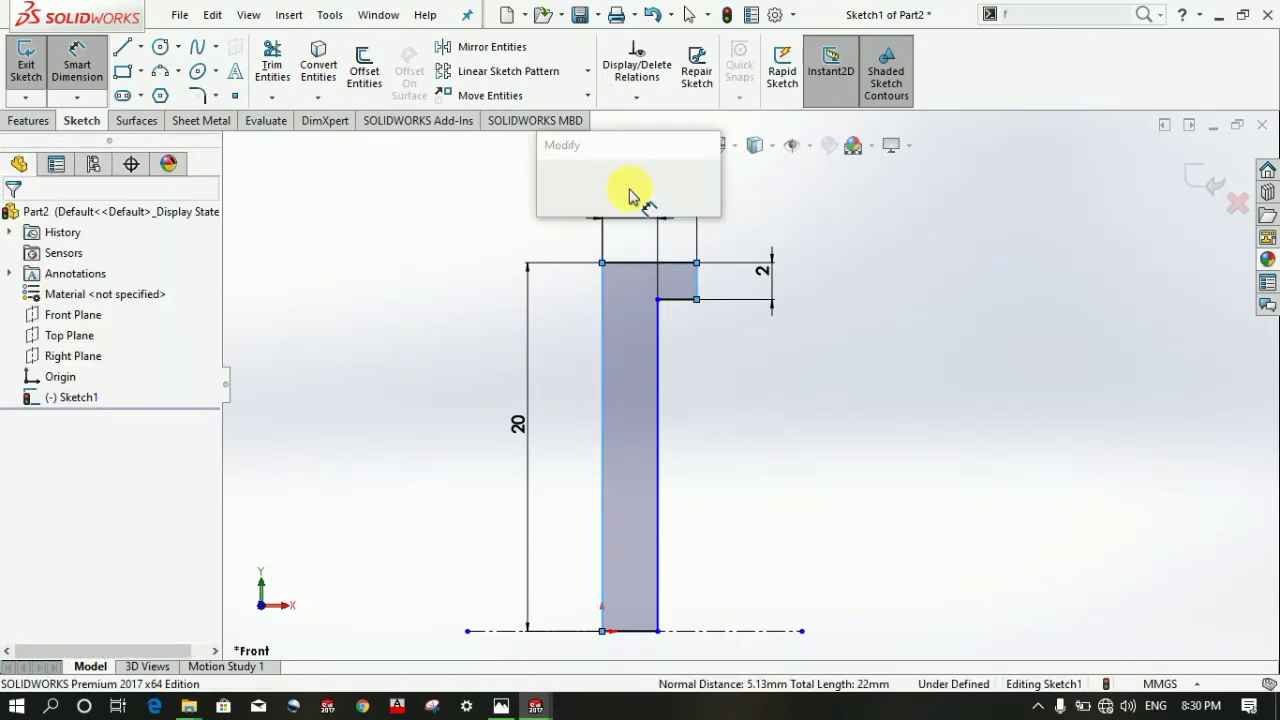
pyautogui.write('5.00mm')
pyautogui.press('Return')
pyautogui.scroll(1, 741, 485)
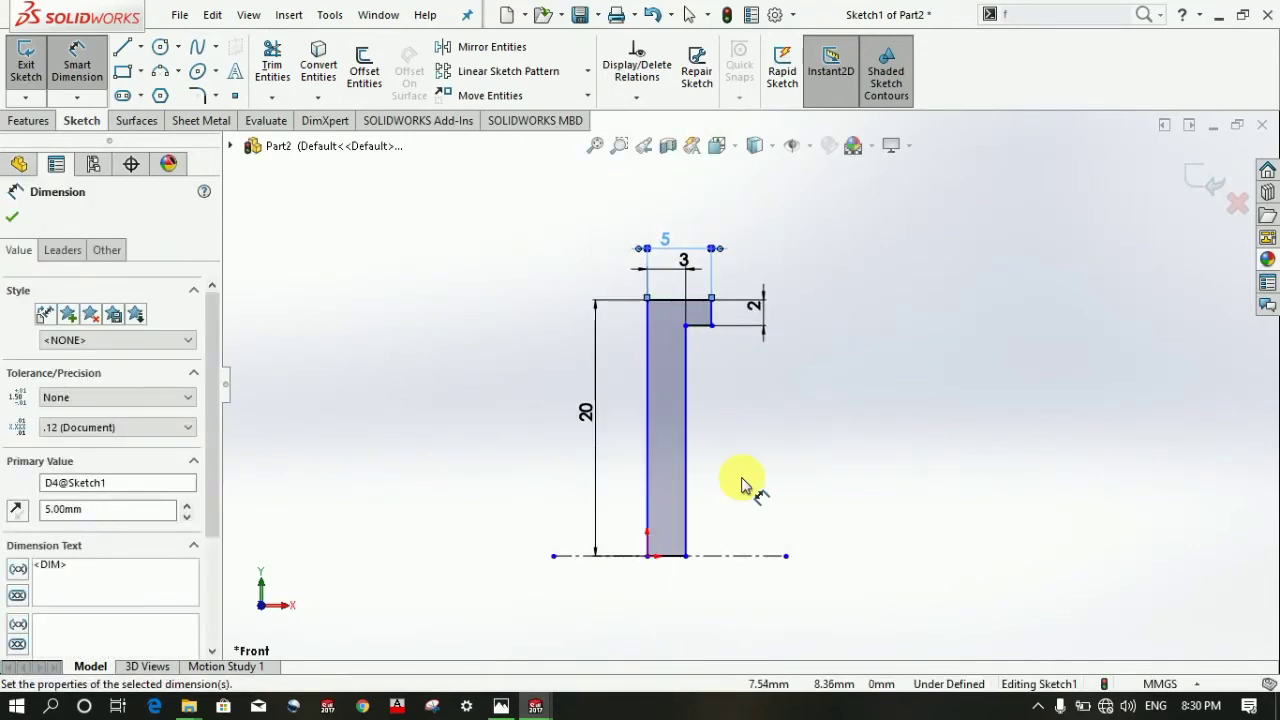
pyautogui.scroll(-1, 741, 485)
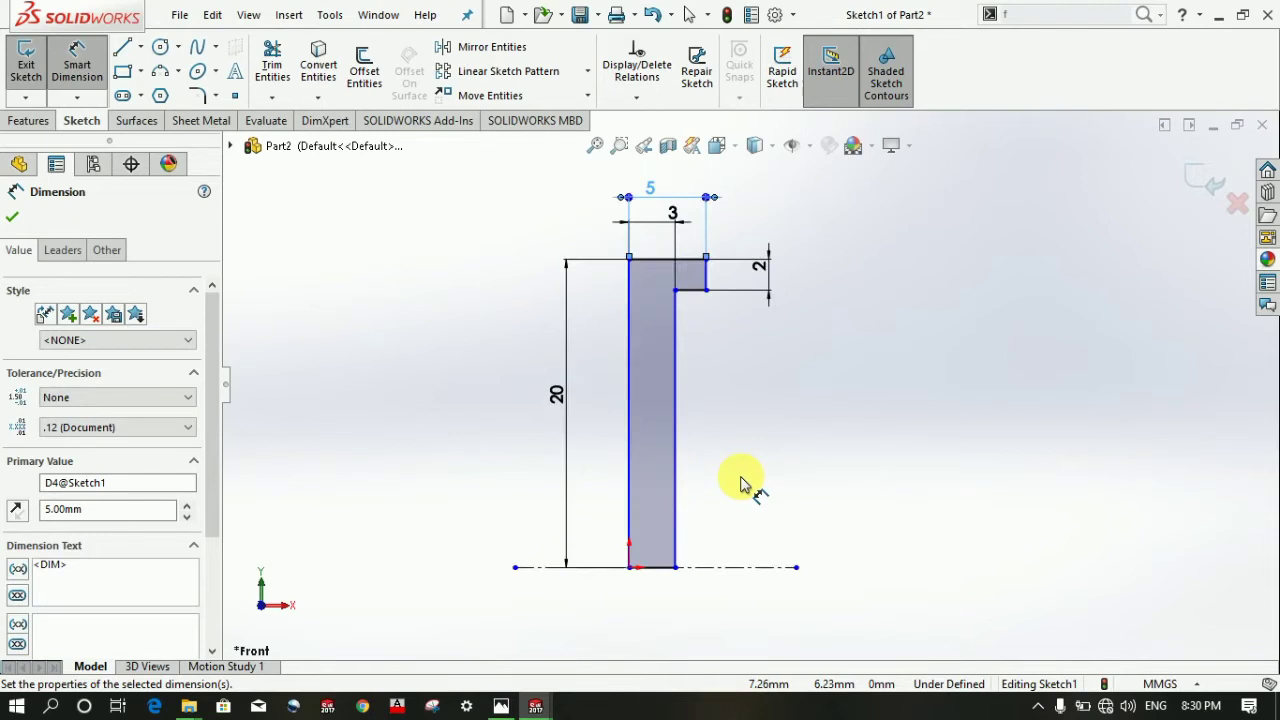
pyautogui.scroll(1, 742, 482)
pyautogui.scroll(1, 742, 482)
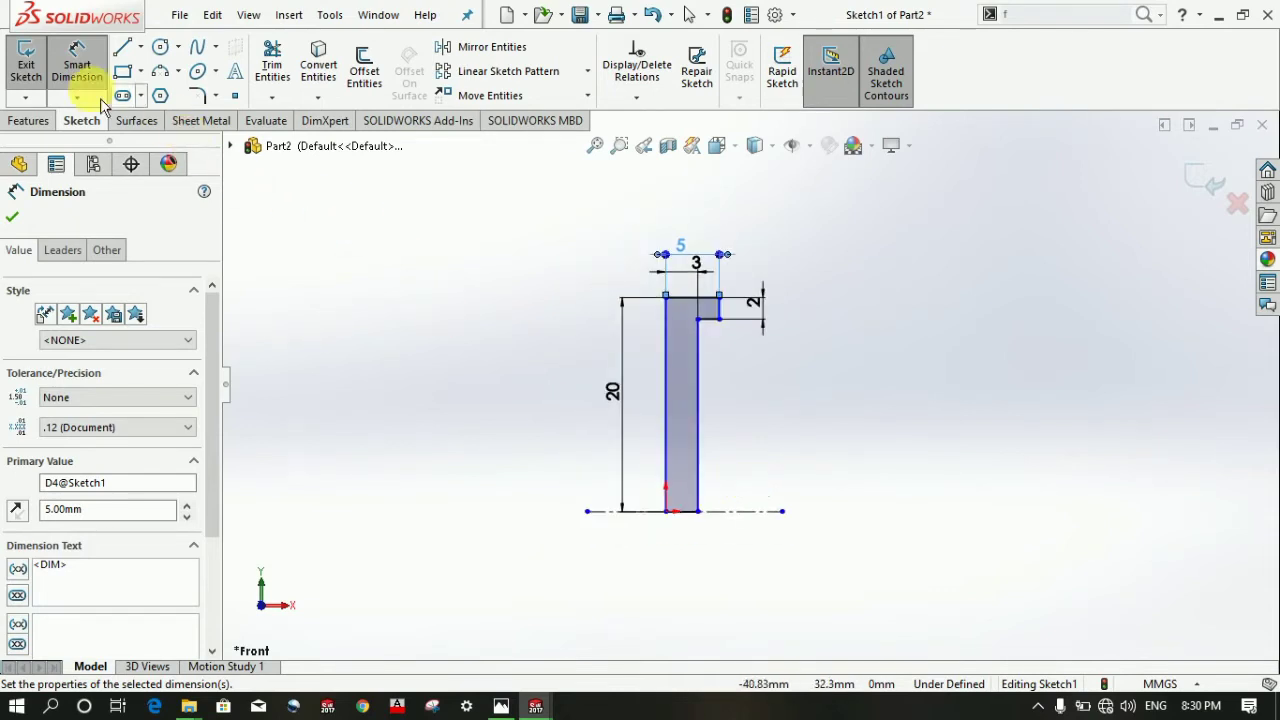
pyautogui.click(77, 60)
pyautogui.click(557, 370)
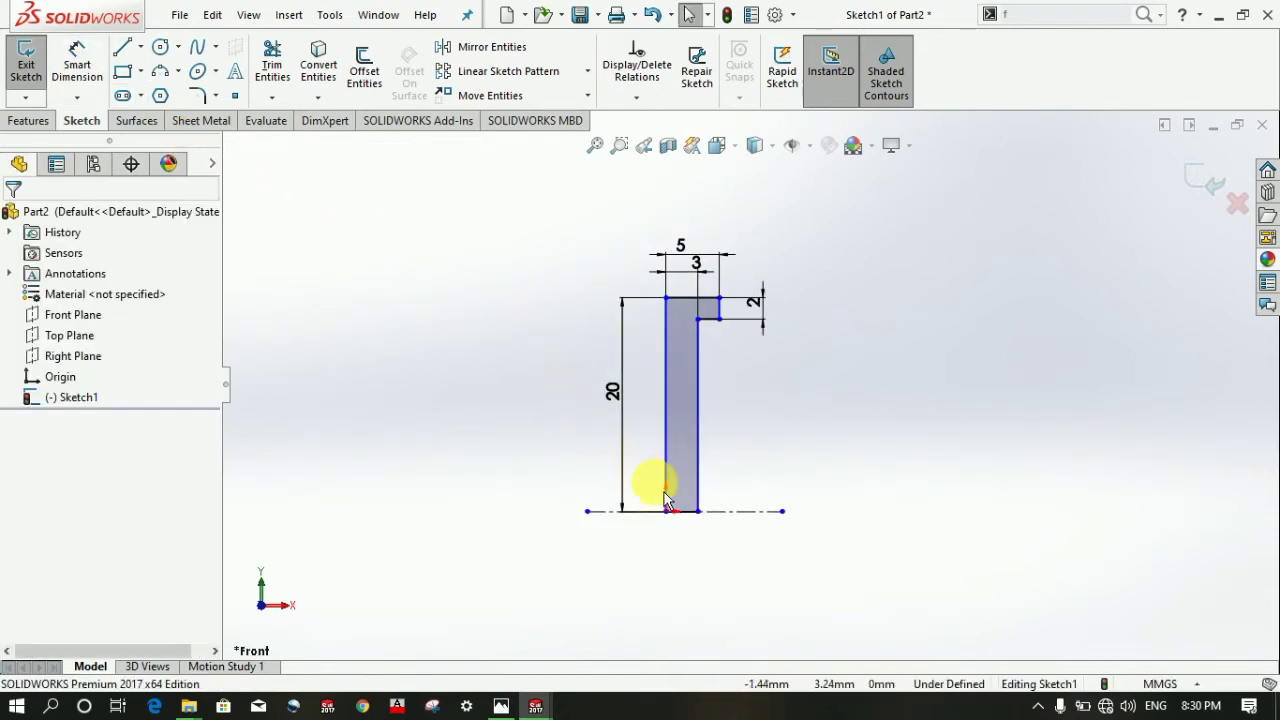
# - Trim away the profile's bottom edge between the two vertical lines
pyautogui.scroll(-3, 667, 503)
pyautogui.scroll(-2, 740, 510)
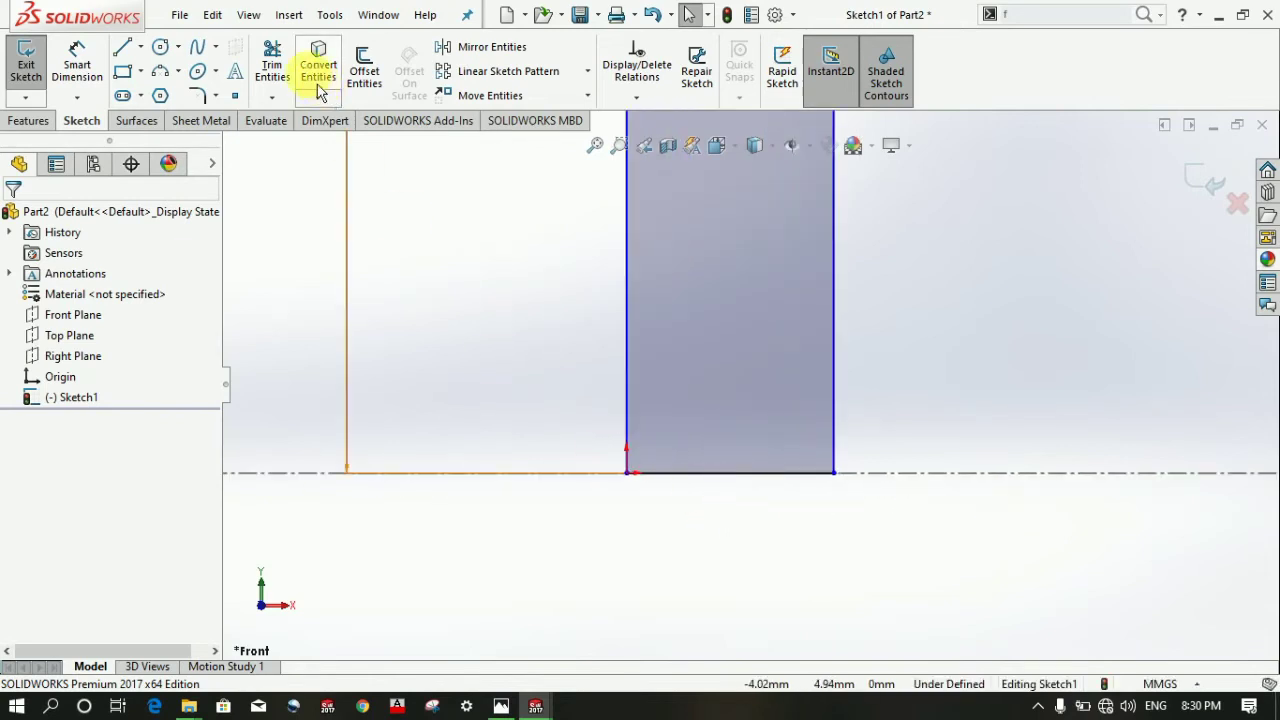
pyautogui.scroll(2, 618, 440)
pyautogui.scroll(2, 620, 463)
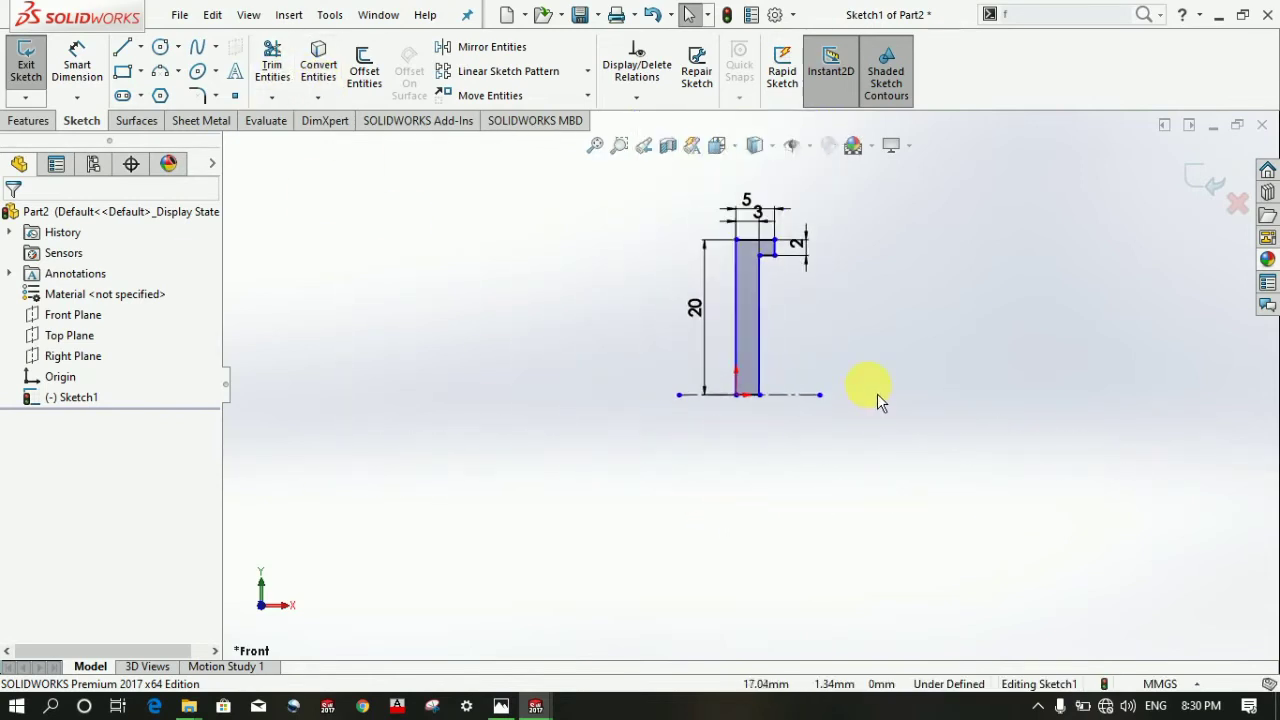
pyautogui.scroll(-3, 877, 393)
pyautogui.scroll(3, 750, 400)
pyautogui.scroll(-3, 700, 405)
pyautogui.scroll(-2, 680, 400)
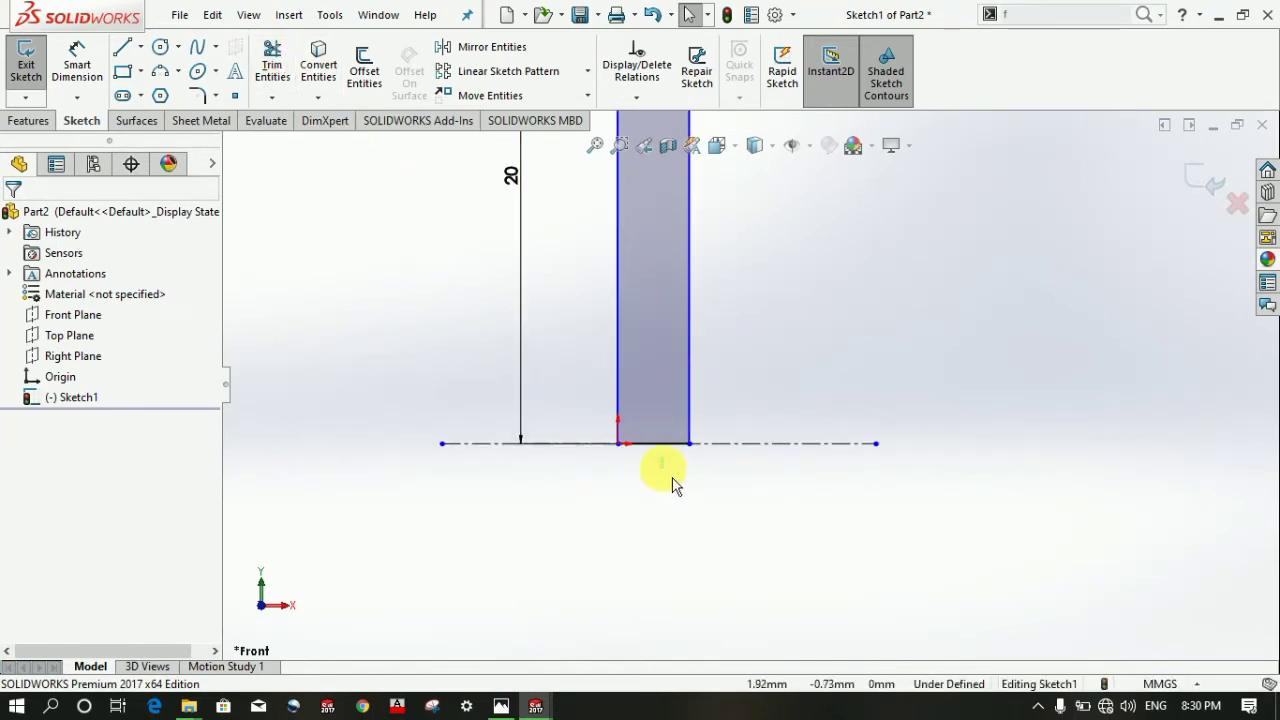
pyautogui.click(272, 62)
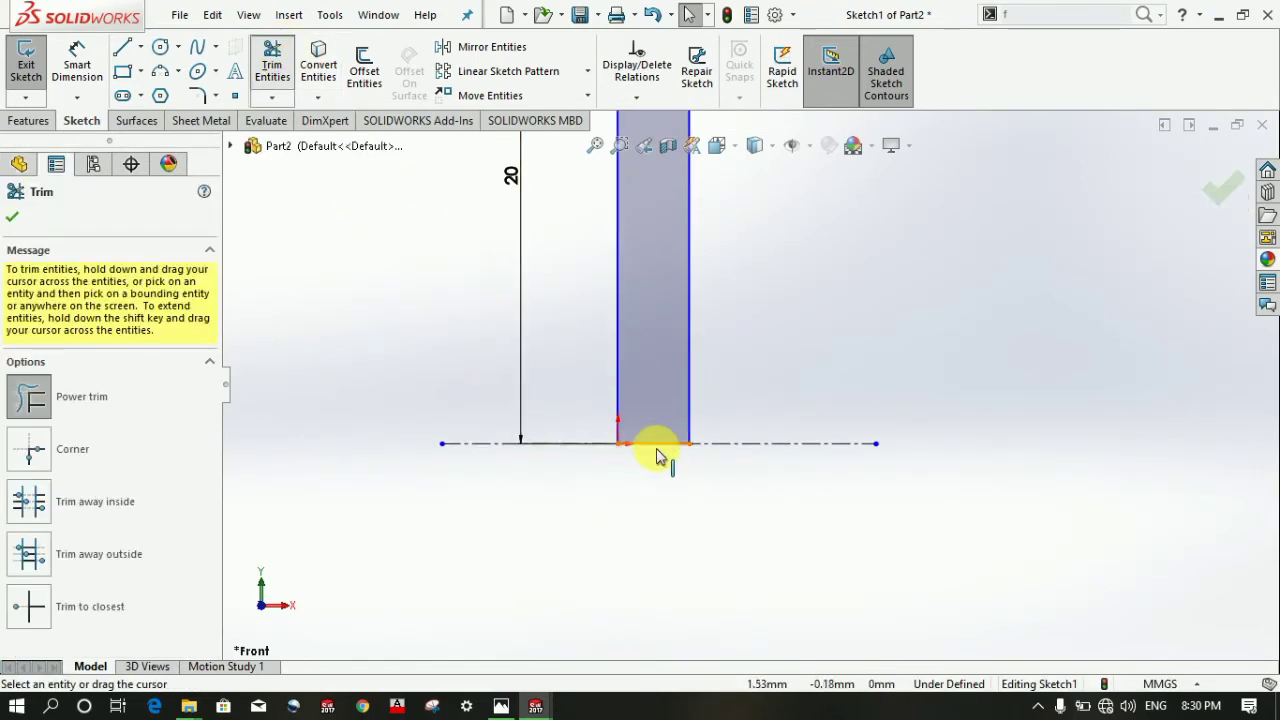
pyautogui.moveTo(657, 457); pyautogui.dragTo(665, 441)
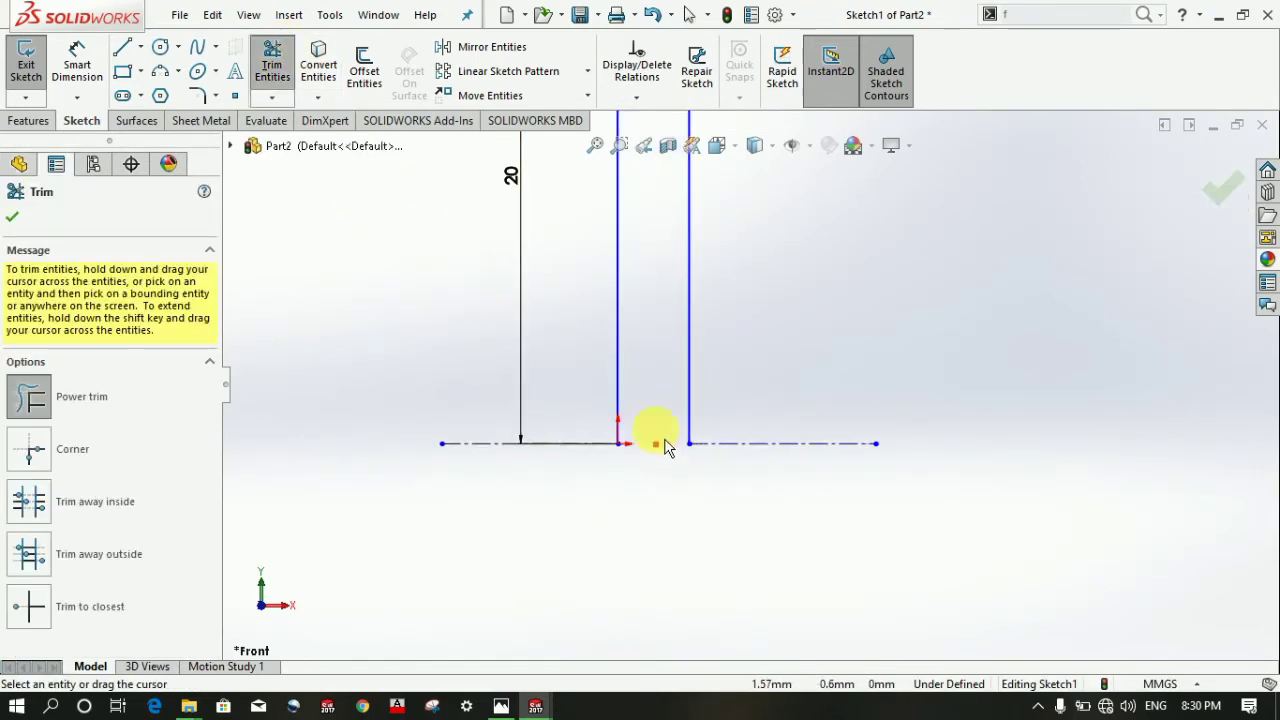
# - Briefly try Extend Entities, fit the view, then exit the sketch
pyautogui.click(271, 97)
pyautogui.click(300, 140)
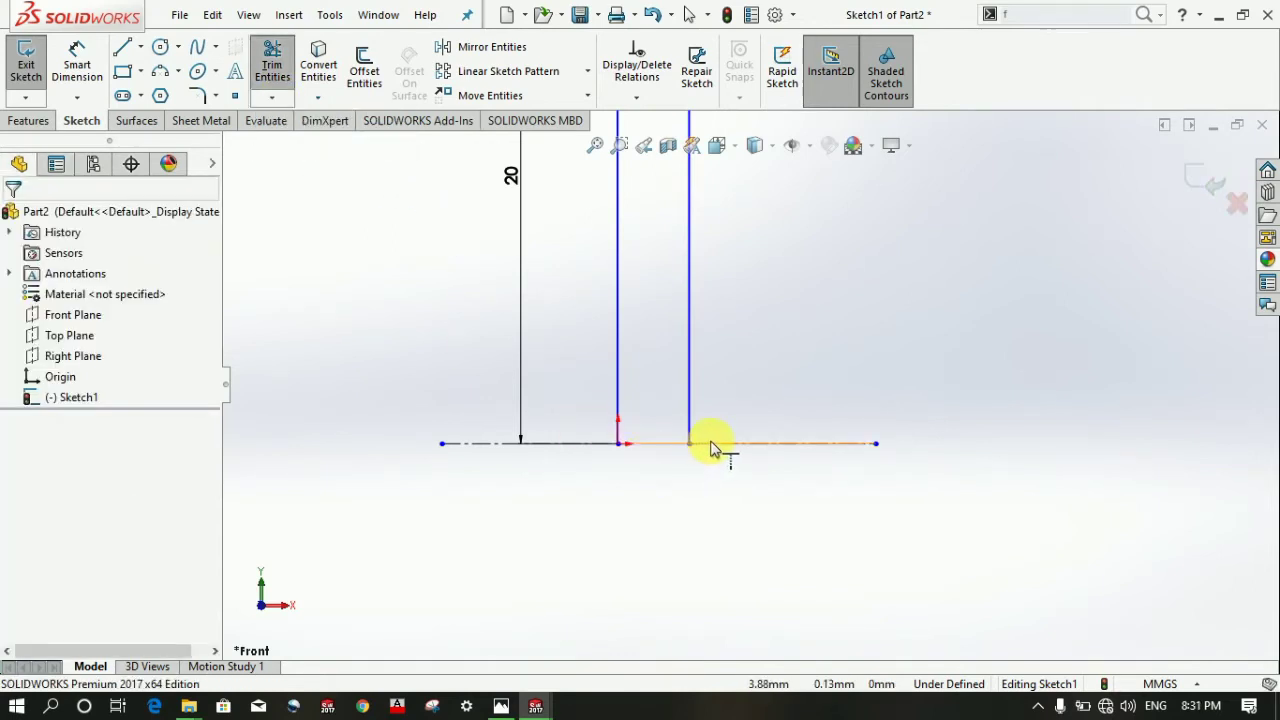
pyautogui.press('z')
pyautogui.scroll(2, 627, 506)
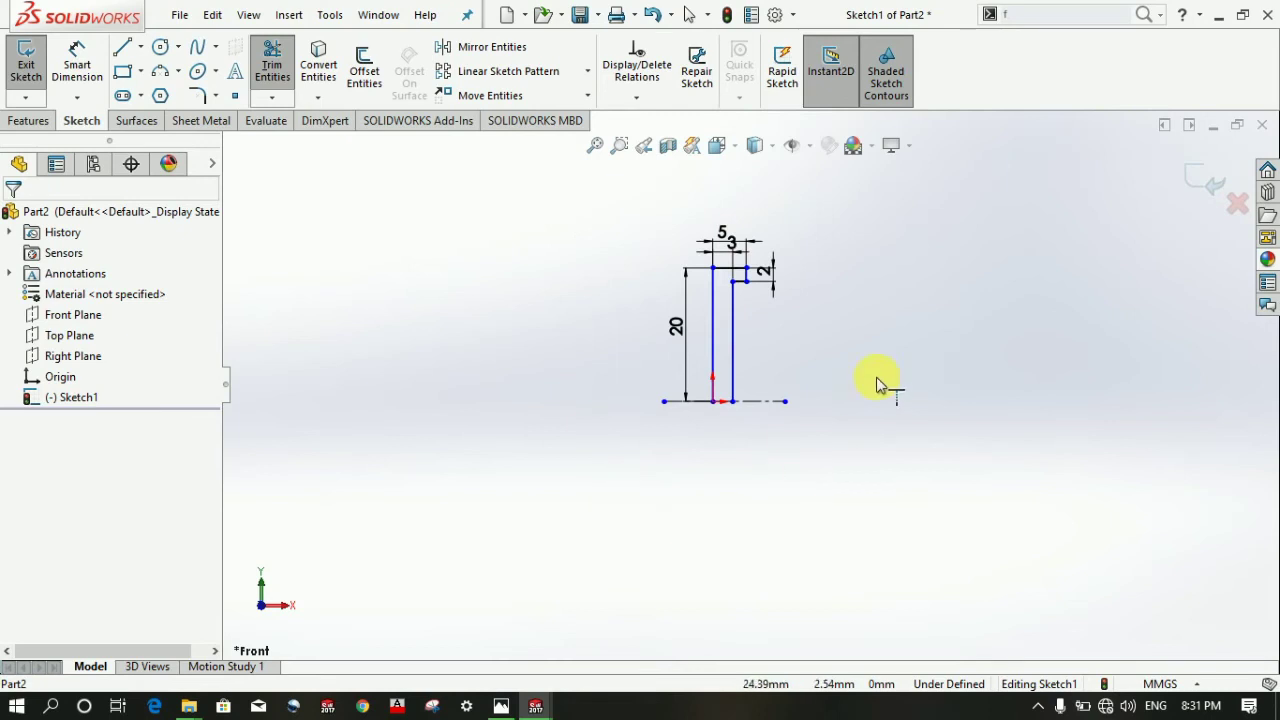
pyautogui.click(272, 65)
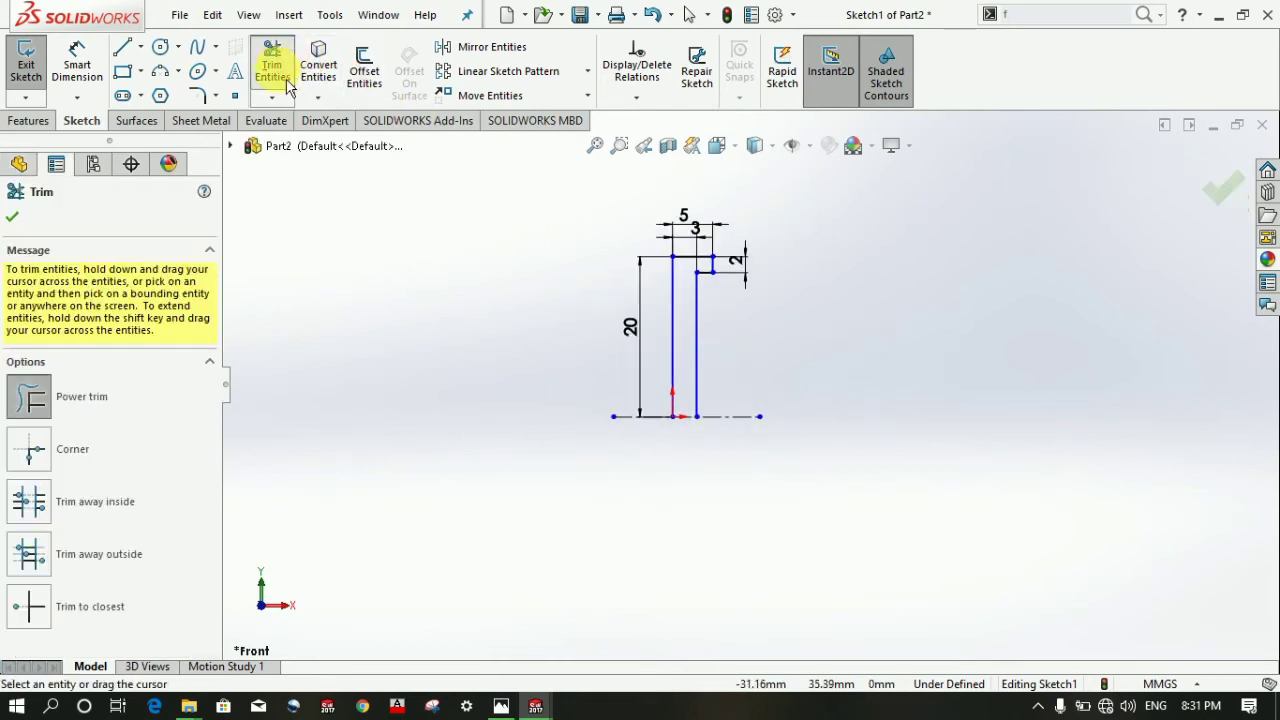
pyautogui.click(36, 102)
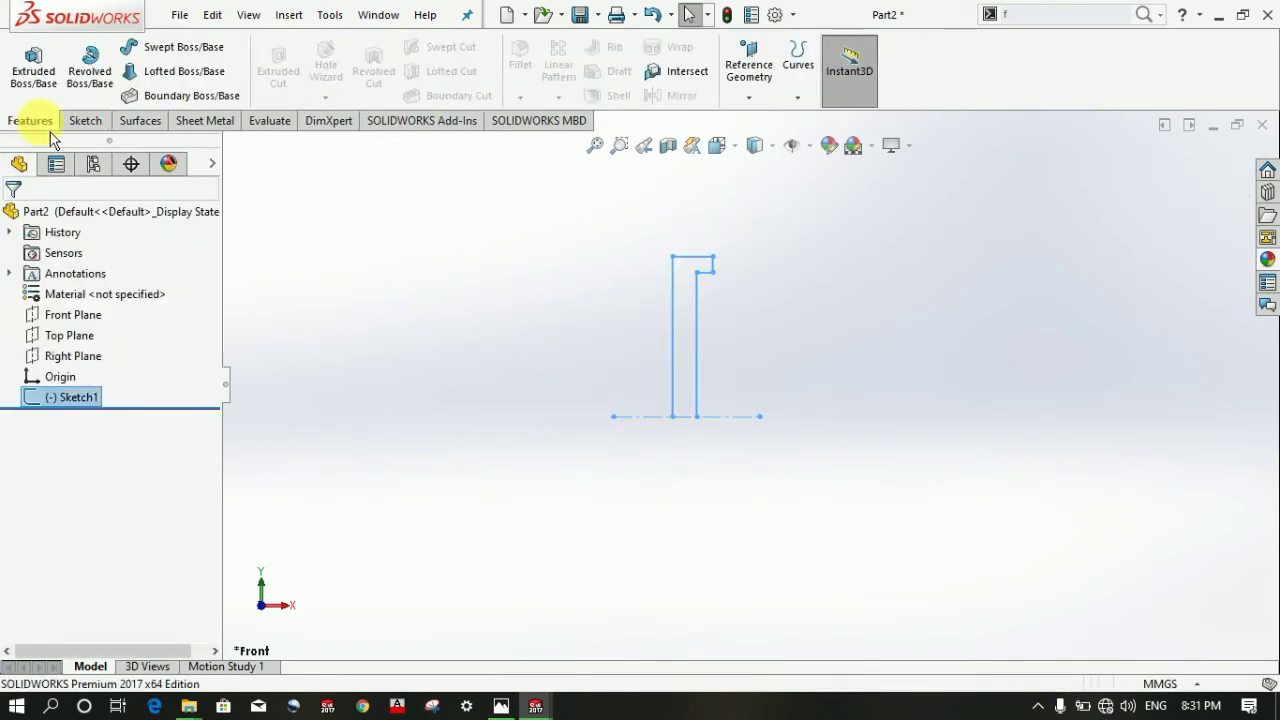
# - Preview a revolve about the centerline with auto-close, then cancel it
pyautogui.click(90, 62)
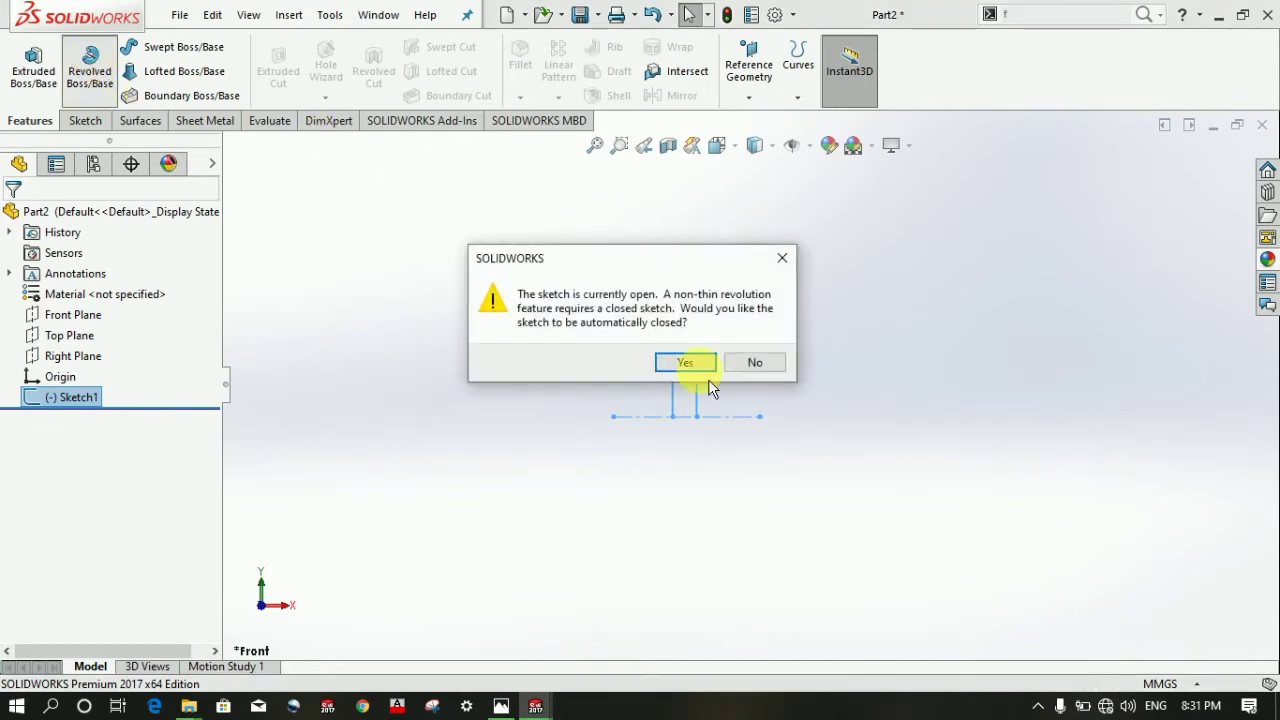
pyautogui.click(700, 368)
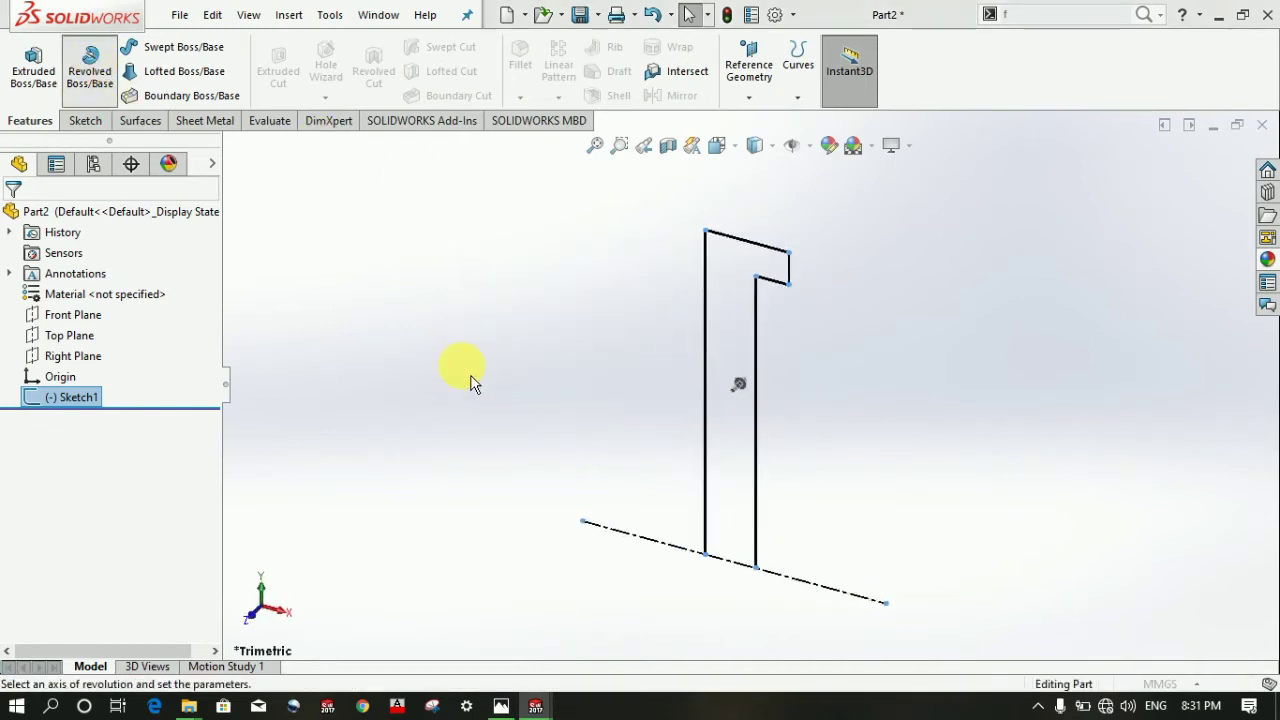
pyautogui.click(731, 565)
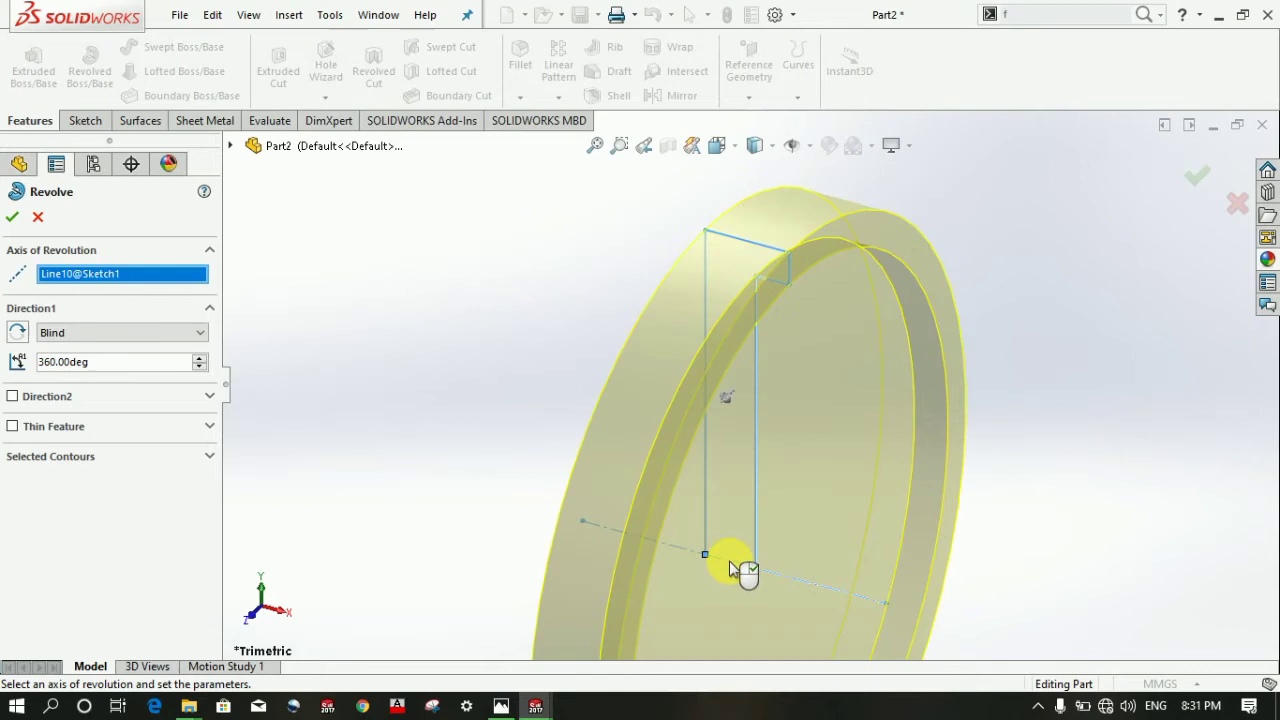
pyautogui.scroll(3, 640, 498)
pyautogui.moveTo(600, 494)
pyautogui.mouseDown(button='middle')
pyautogui.moveTo(500, 483)
pyautogui.moveTo(659, 499)
pyautogui.moveTo(583, 491)
pyautogui.moveTo(589, 457)
pyautogui.moveTo(553, 456)
pyautogui.mouseUp(button='middle')
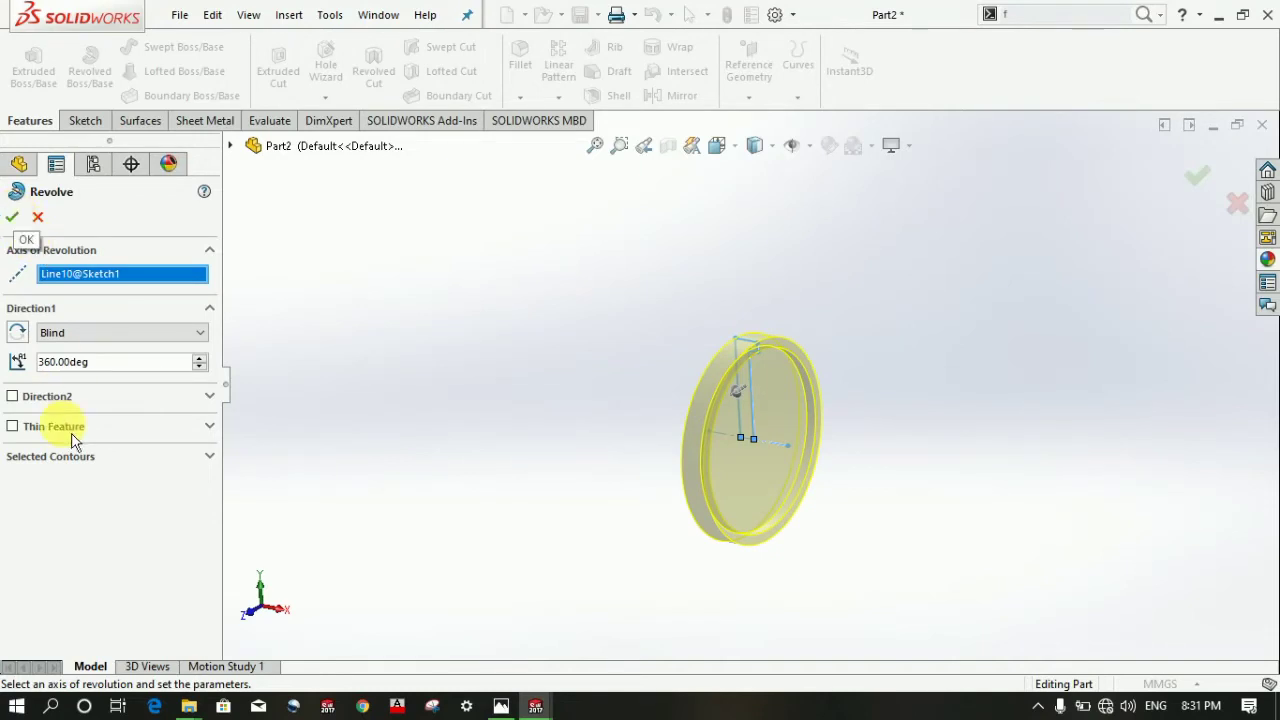
pyautogui.click(37, 216)
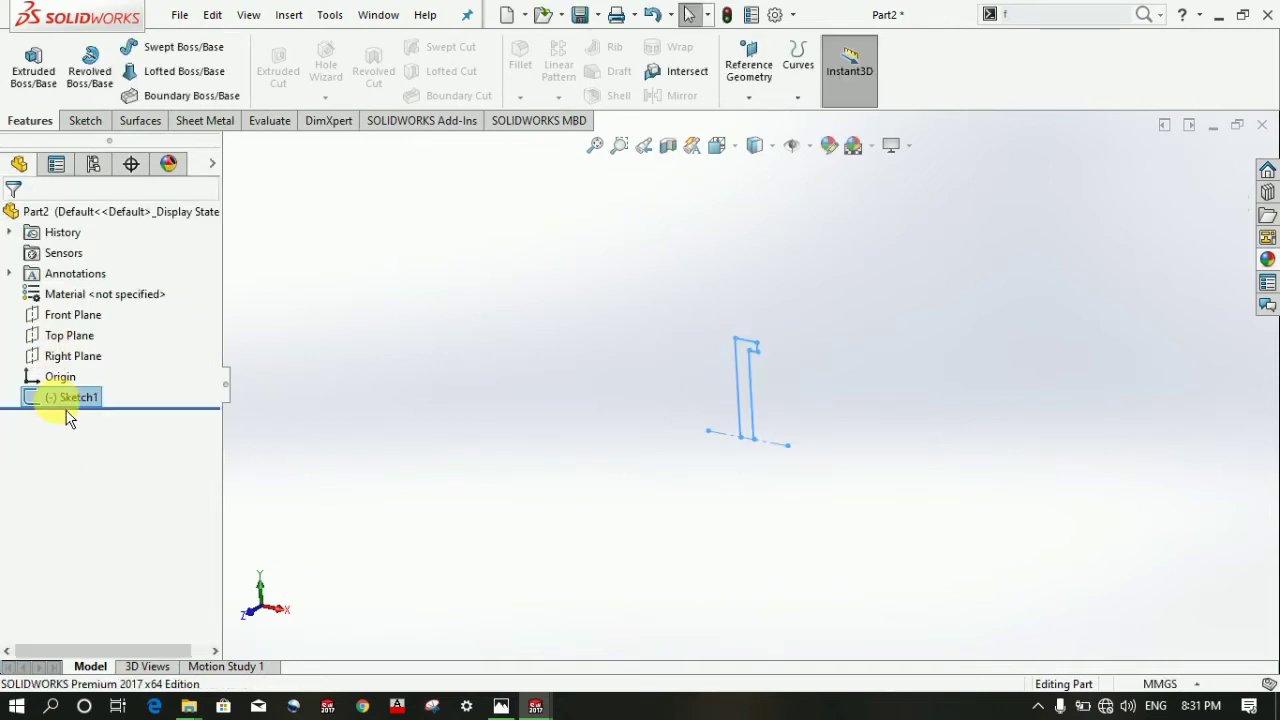
# - Reopen Sketch1 for editing
pyautogui.rightClick(66, 410)
pyautogui.click(76, 312)
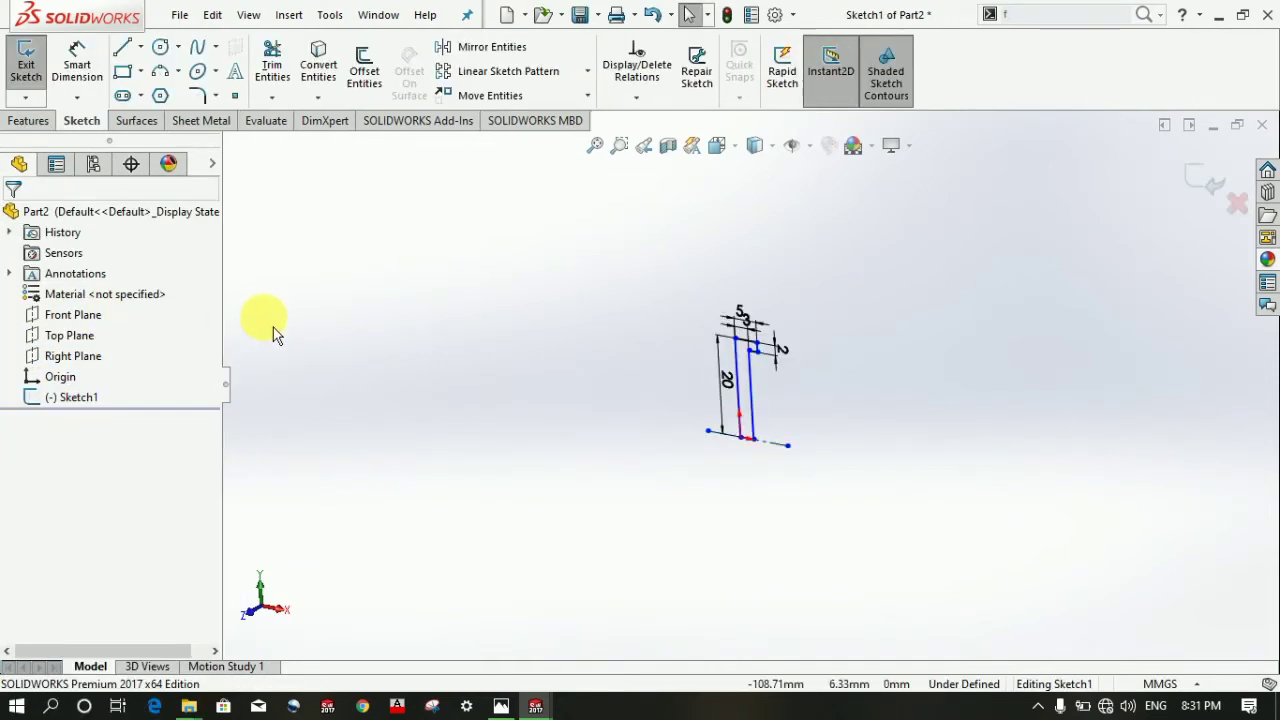
pyautogui.click(717, 146)
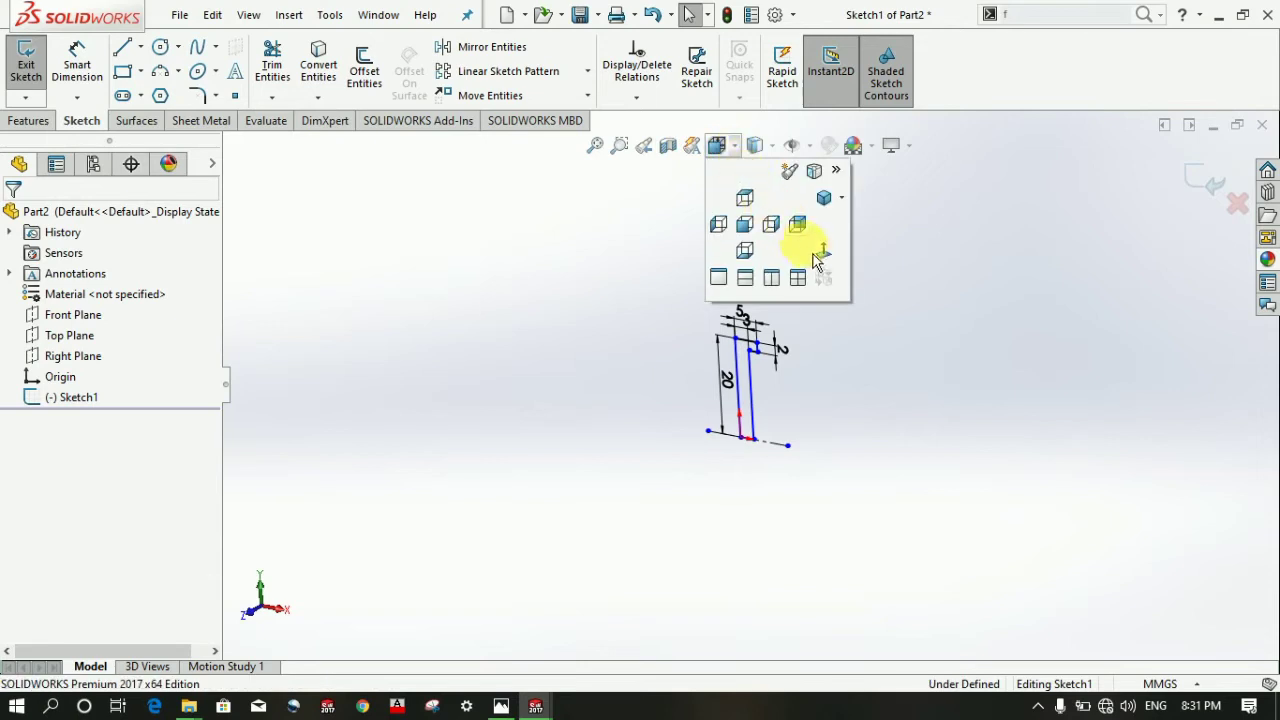
# - View the sketch Normal To and change the 20 mm height dimension to 15 mm
pyautogui.click(822, 254)
pyautogui.click(674, 424)
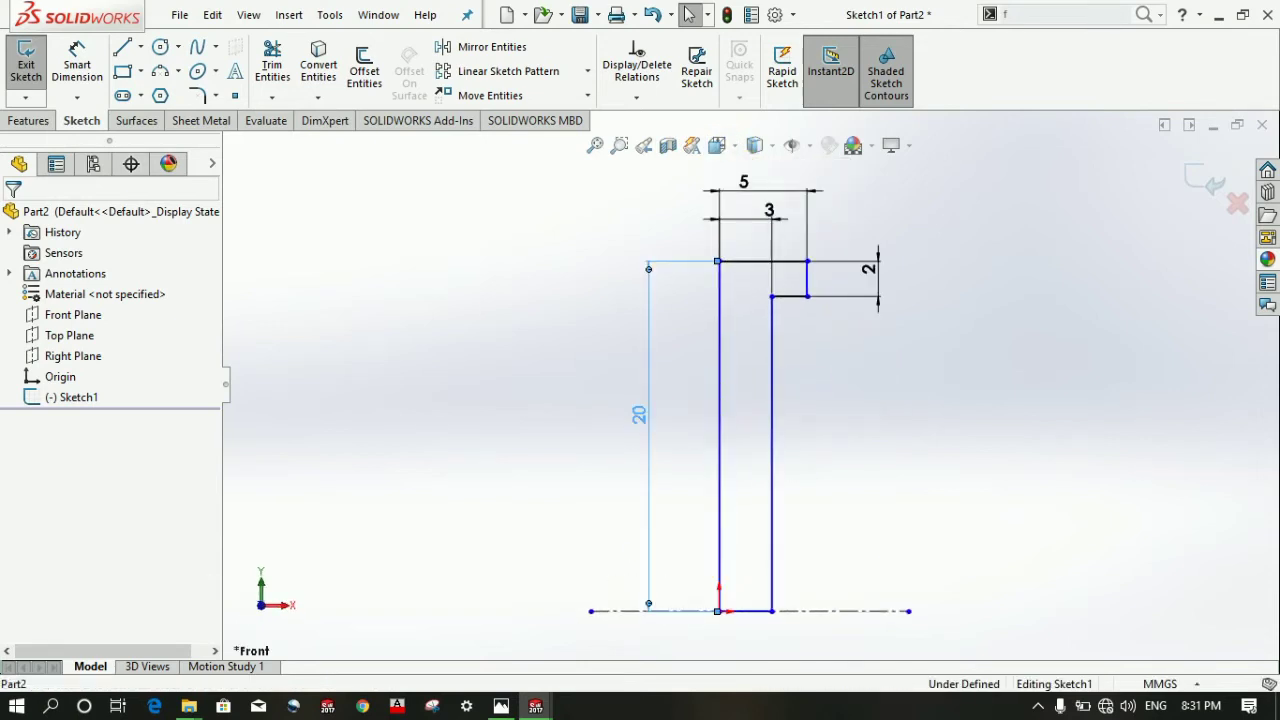
pyautogui.doubleClick(646, 414)
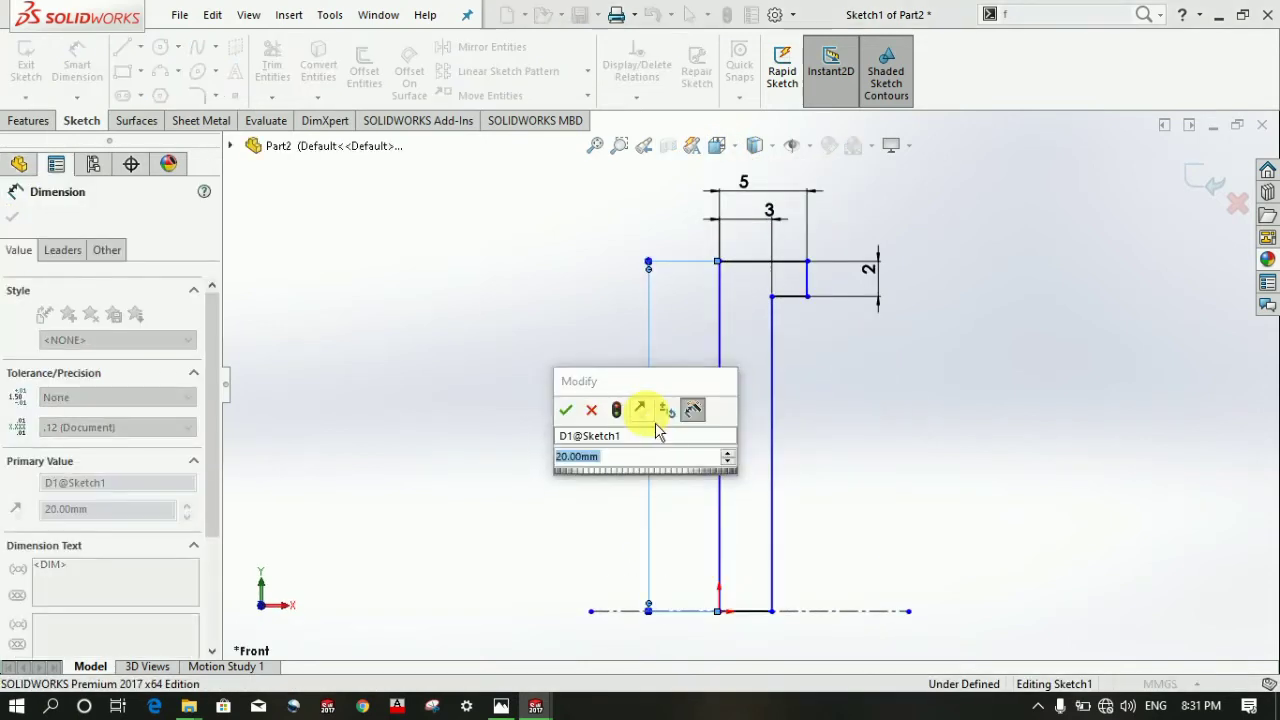
pyautogui.write('15')
pyautogui.press('Return')
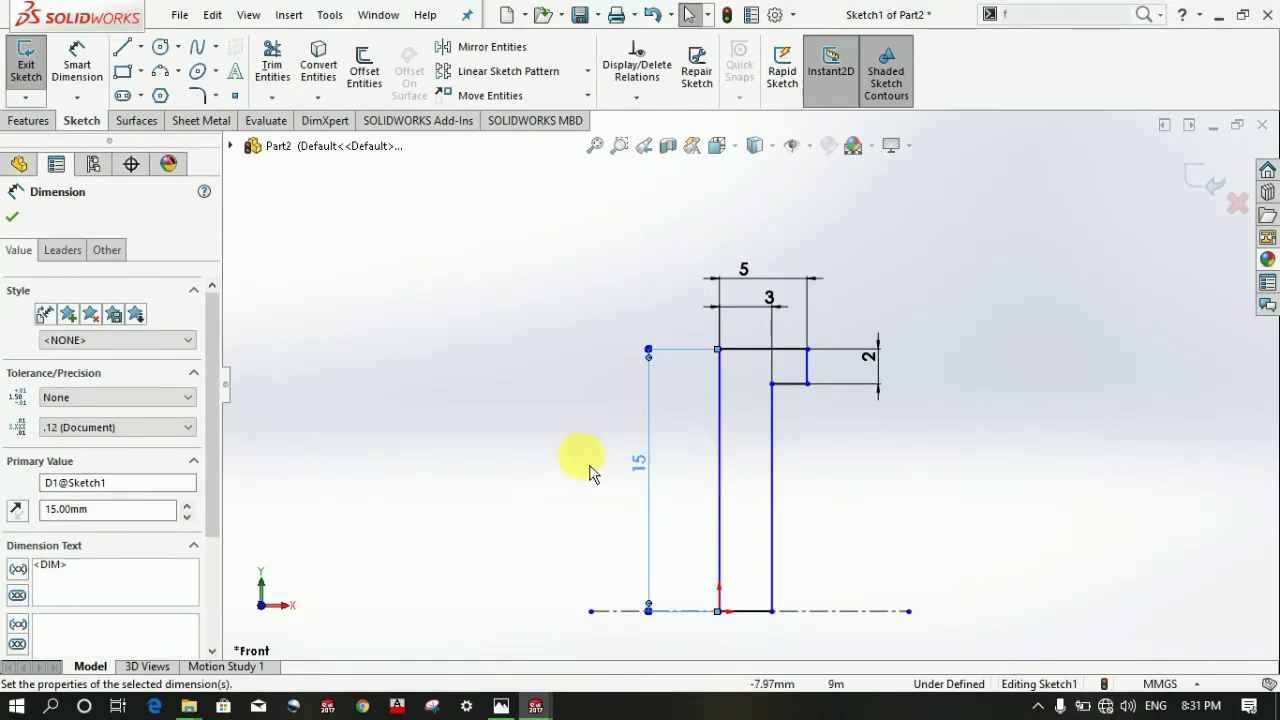
# - Exit the sketch and revolve the profile 360° about the centerline into Revolve1
pyautogui.click(26, 65)
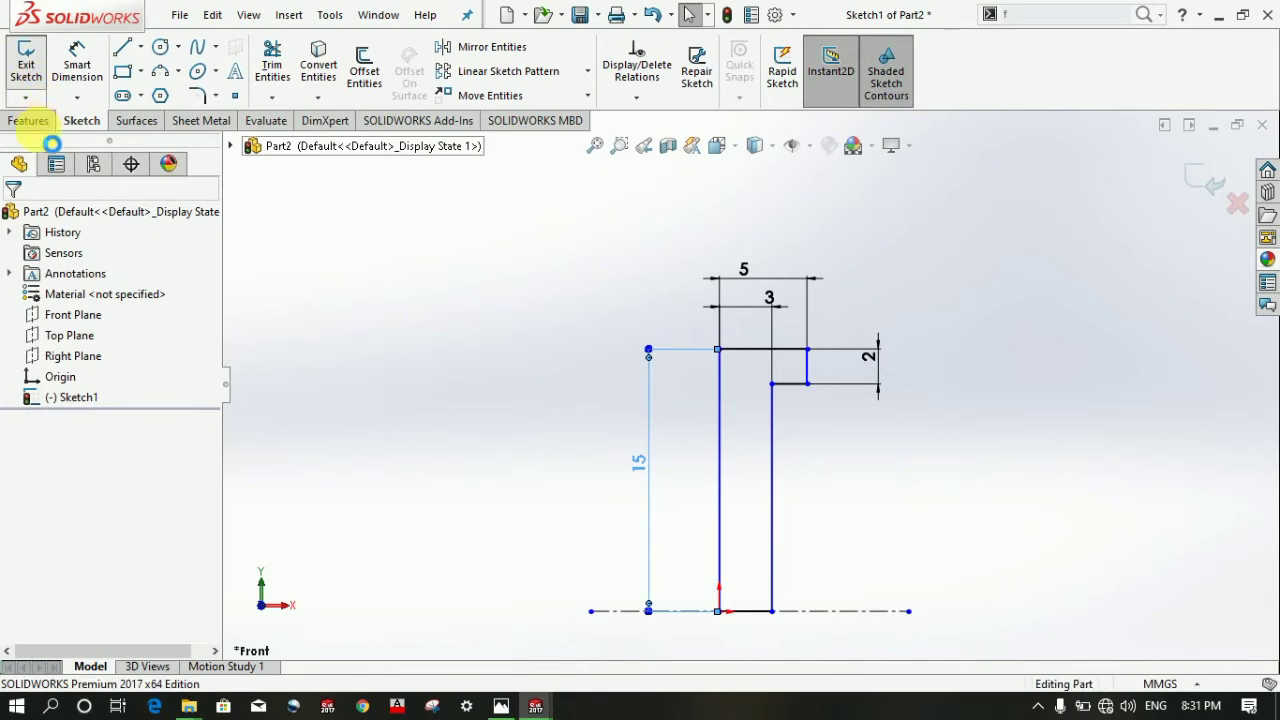
pyautogui.click(78, 398)
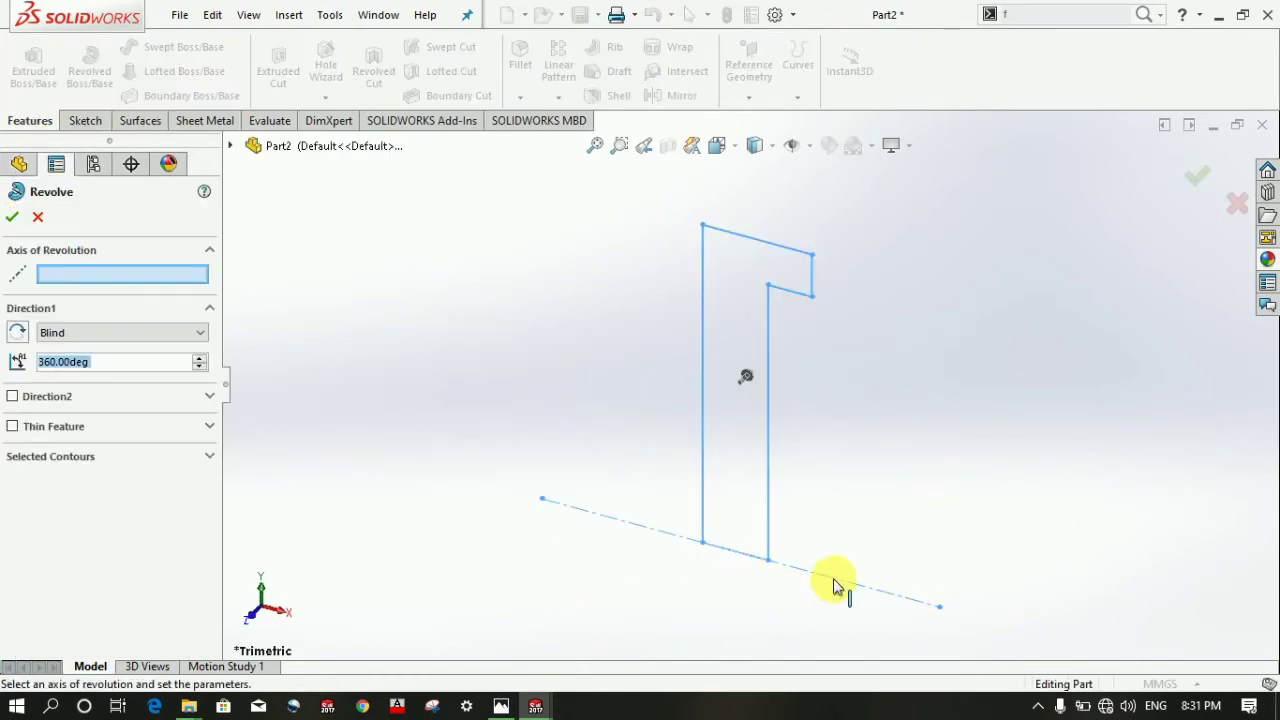
pyautogui.click(833, 583)
pyautogui.click(14, 217)
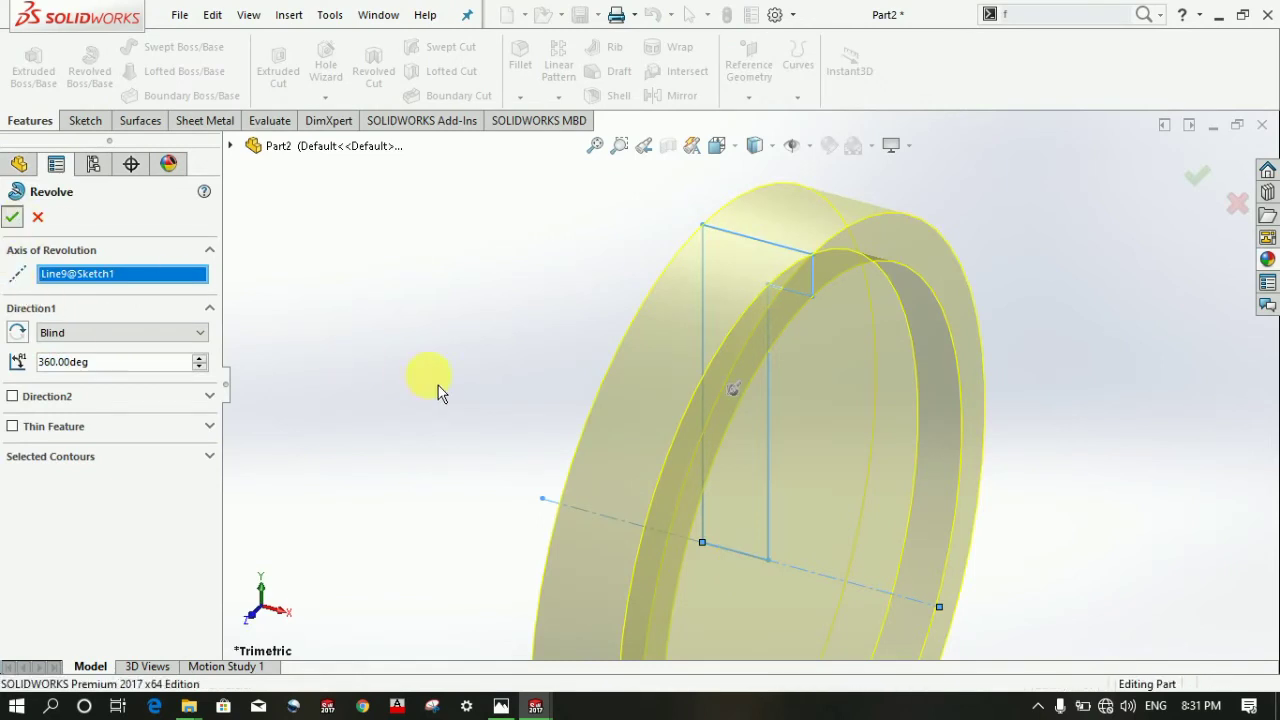
pyautogui.moveTo(423, 386)
pyautogui.mouseDown(button='middle')
pyautogui.moveTo(368, 380)
pyautogui.moveTo(409, 380)
pyautogui.moveTo(366, 366)
pyautogui.moveTo(395, 388)
pyautogui.mouseUp(button='middle')
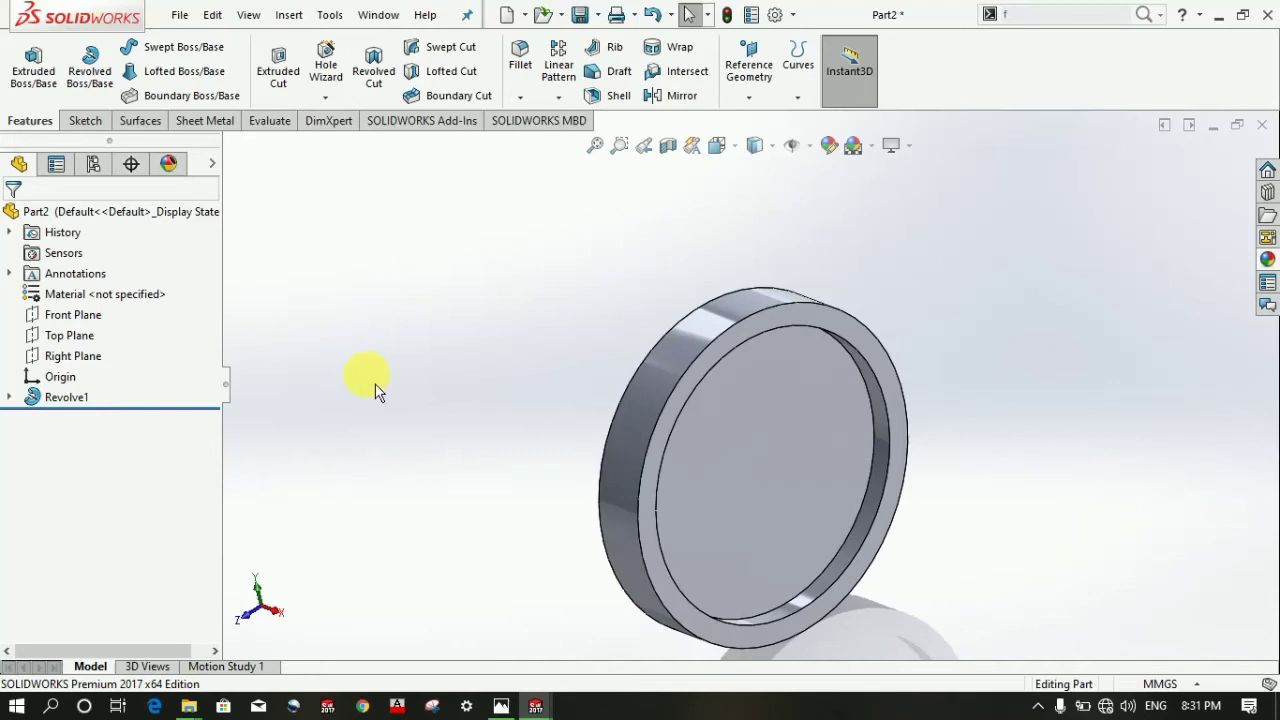
# - Start a new sketch on the ring's inner face and view it normal to the face
pyautogui.click(848, 490)
pyautogui.click(85, 120)
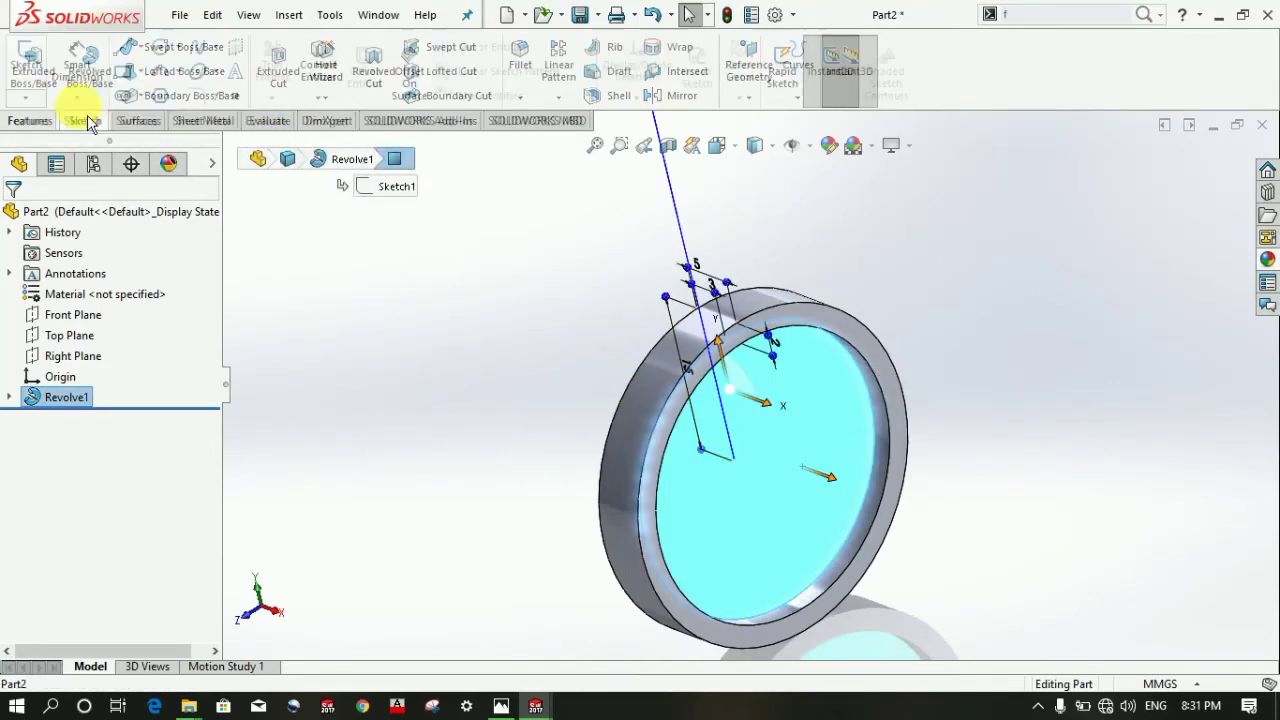
pyautogui.click(26, 65)
pyautogui.click(743, 157)
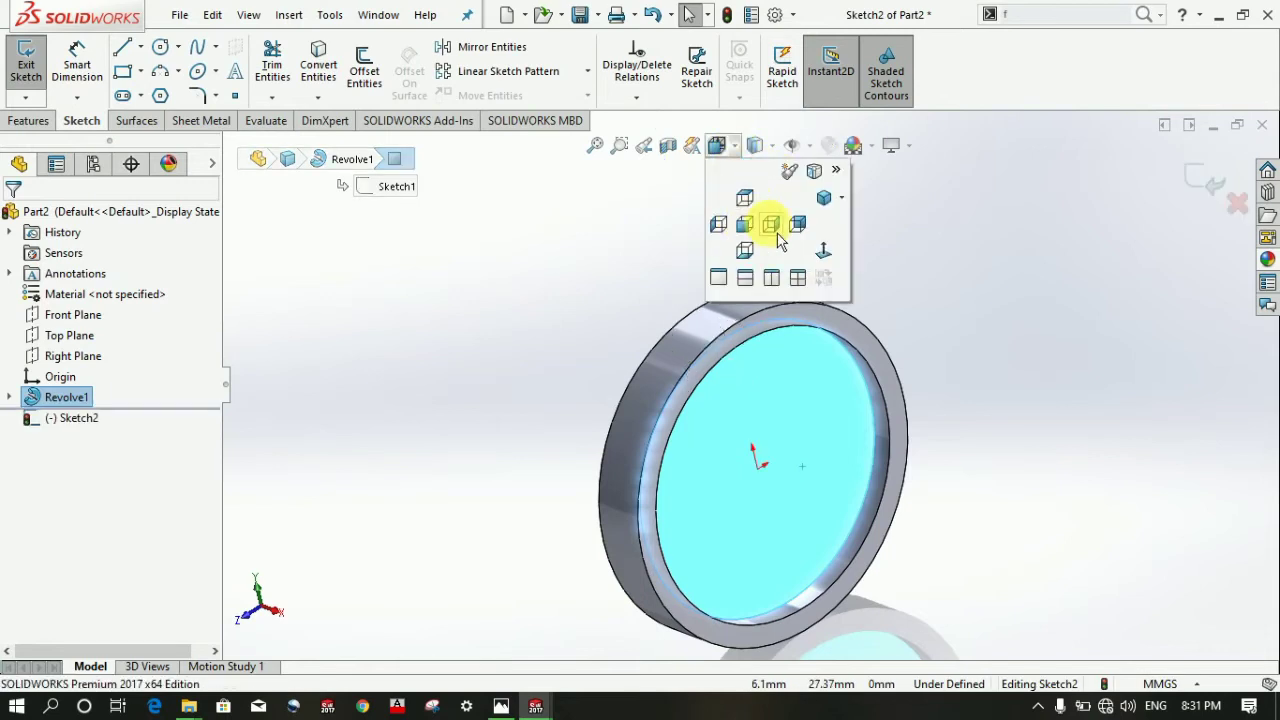
pyautogui.click(826, 249)
pyautogui.scroll(3, 1017, 345)
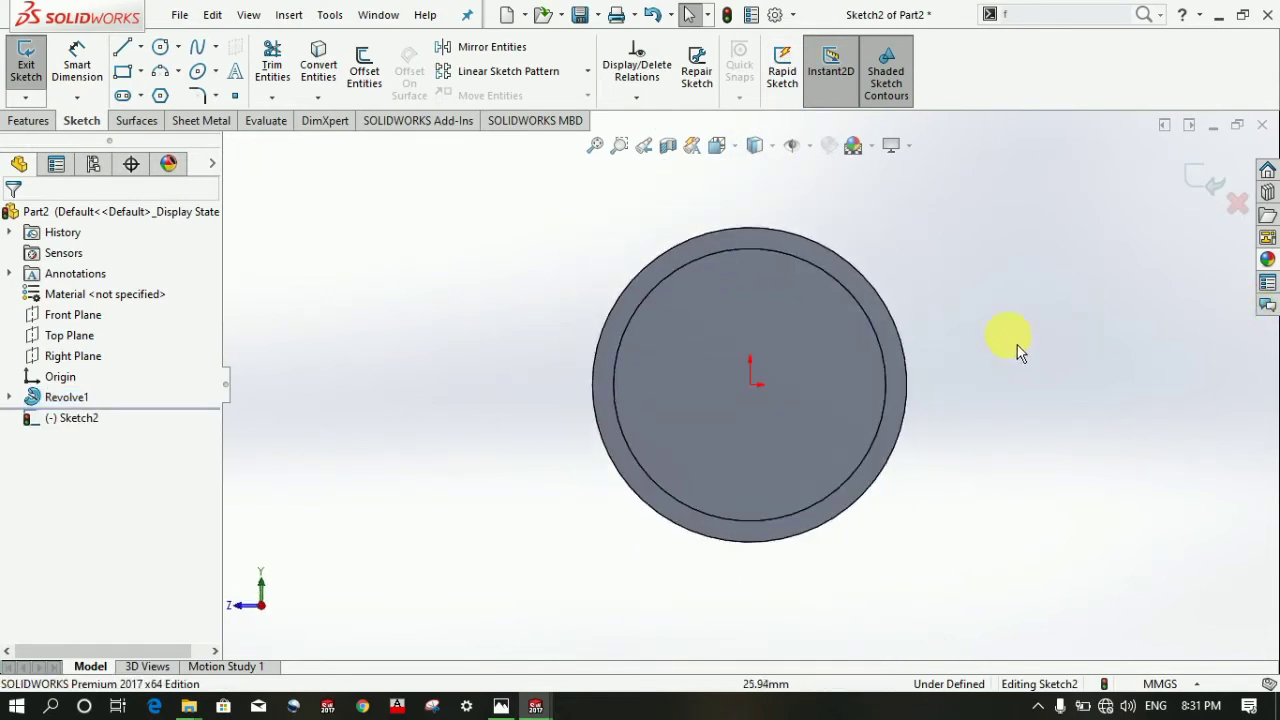
pyautogui.scroll(-1, 647, 288)
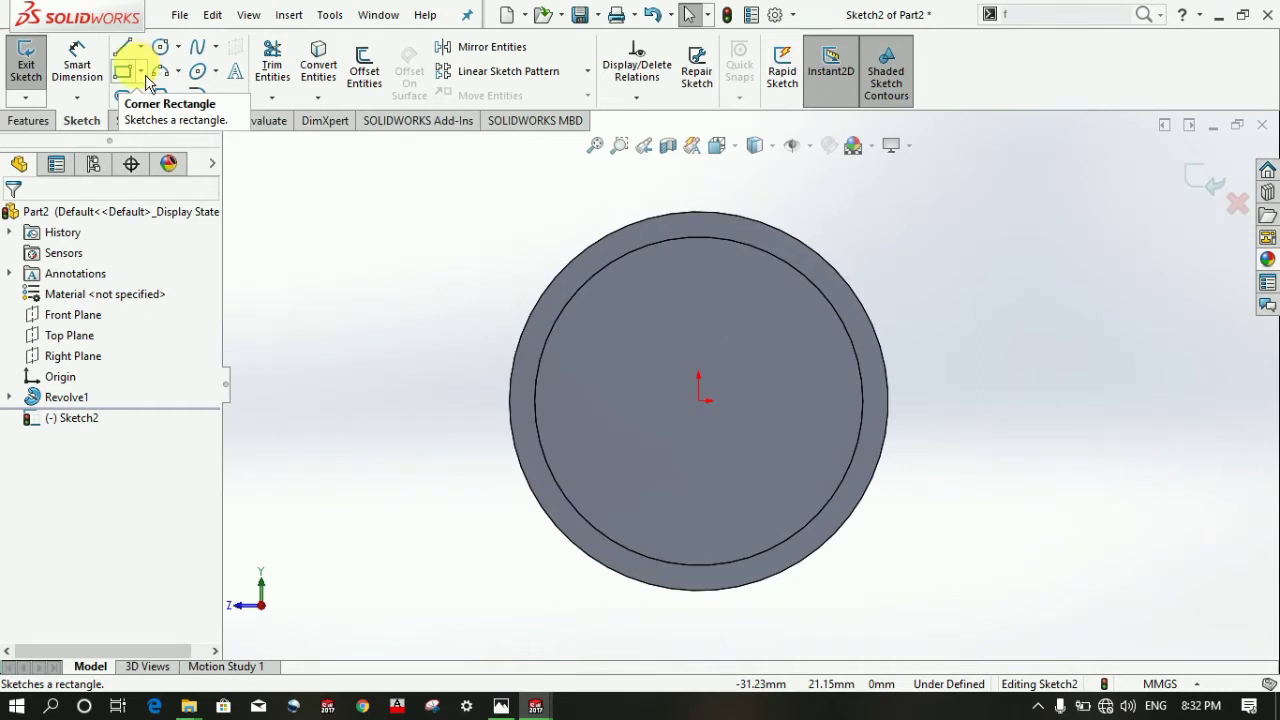
# - Draw a circle centred on the sketch origin with a 2.50 mm radius
pyautogui.click(158, 46)
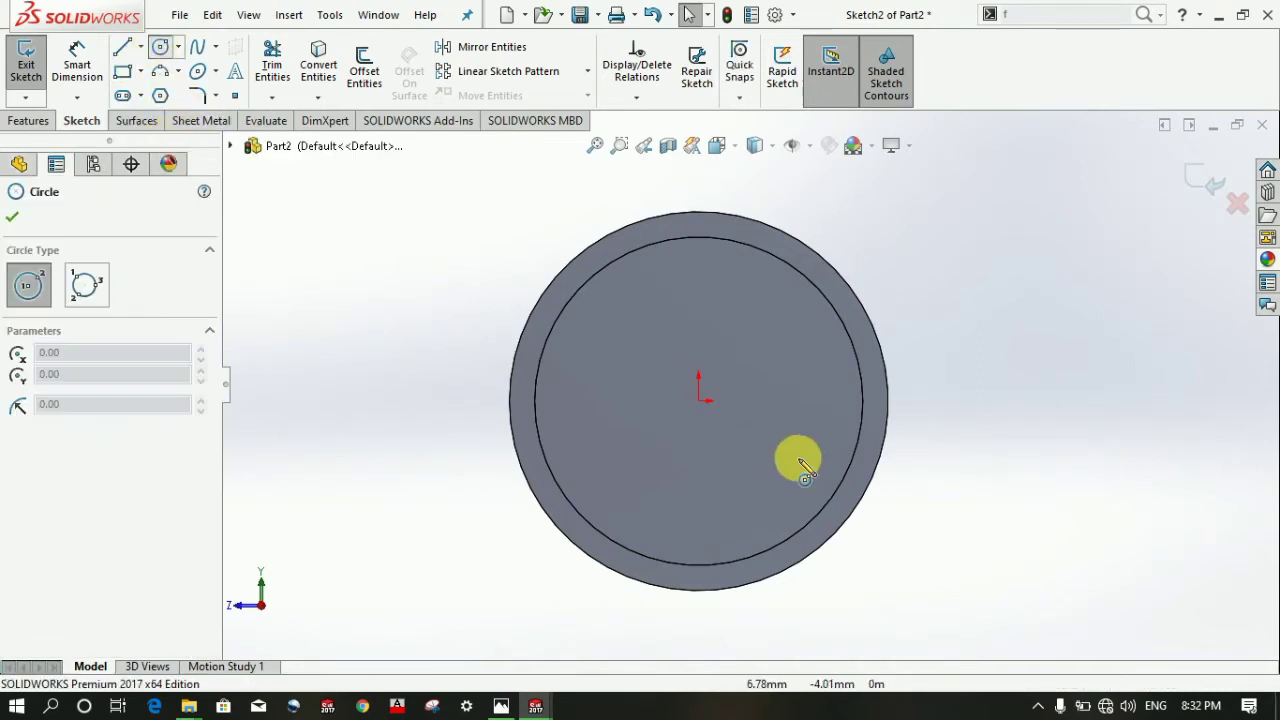
pyautogui.click(699, 401)
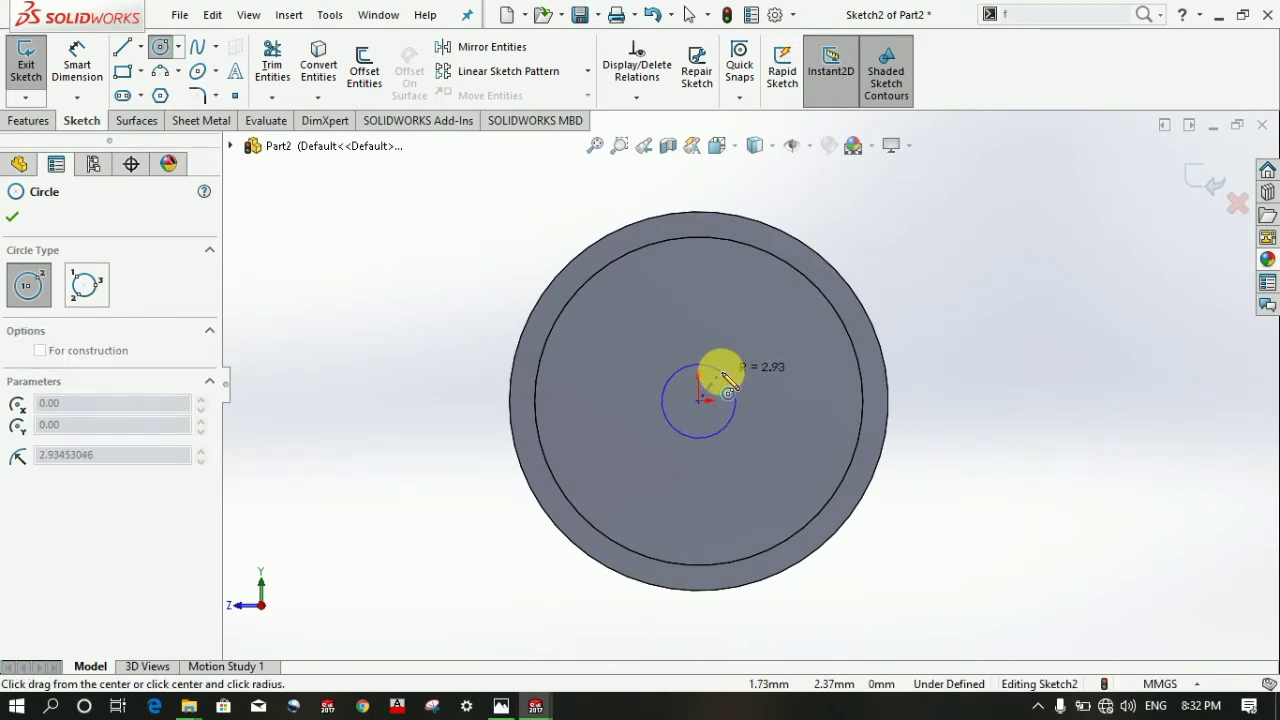
pyautogui.click(722, 373)
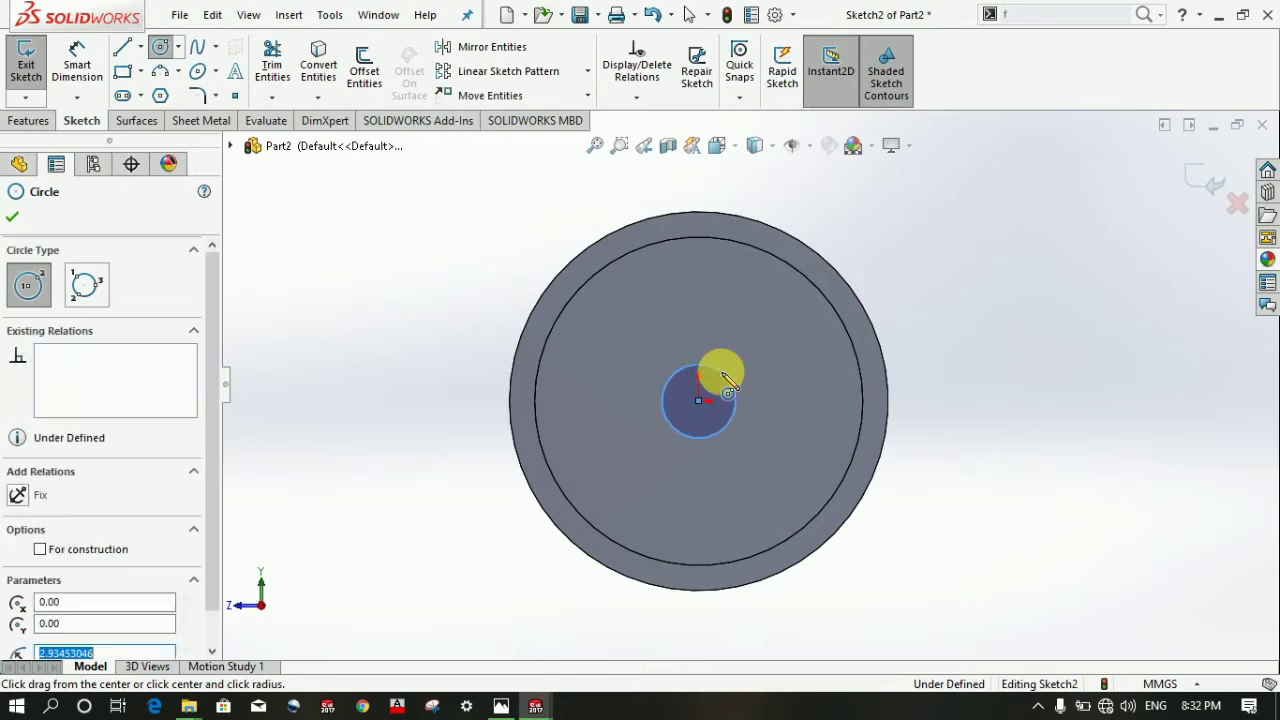
pyautogui.write('2.50')
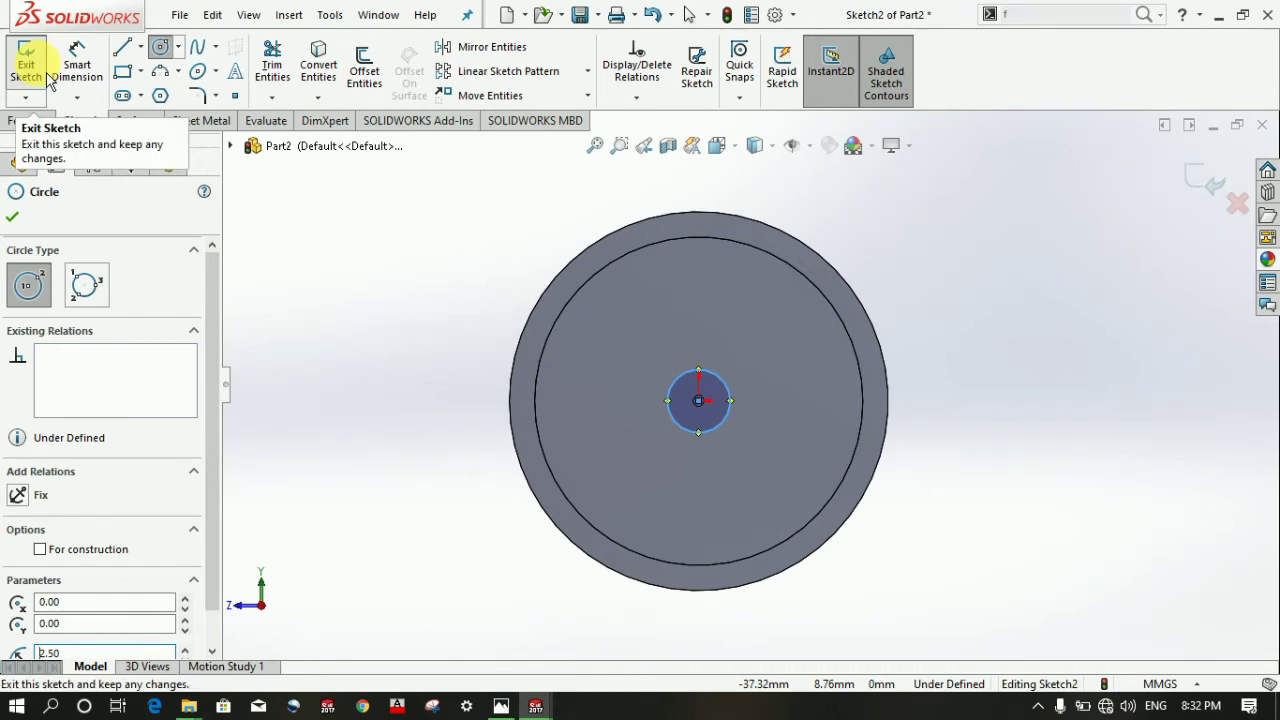
# - Draw a small circle just above the centre circle, entering 2.5 as its size
pyautogui.click(168, 62)
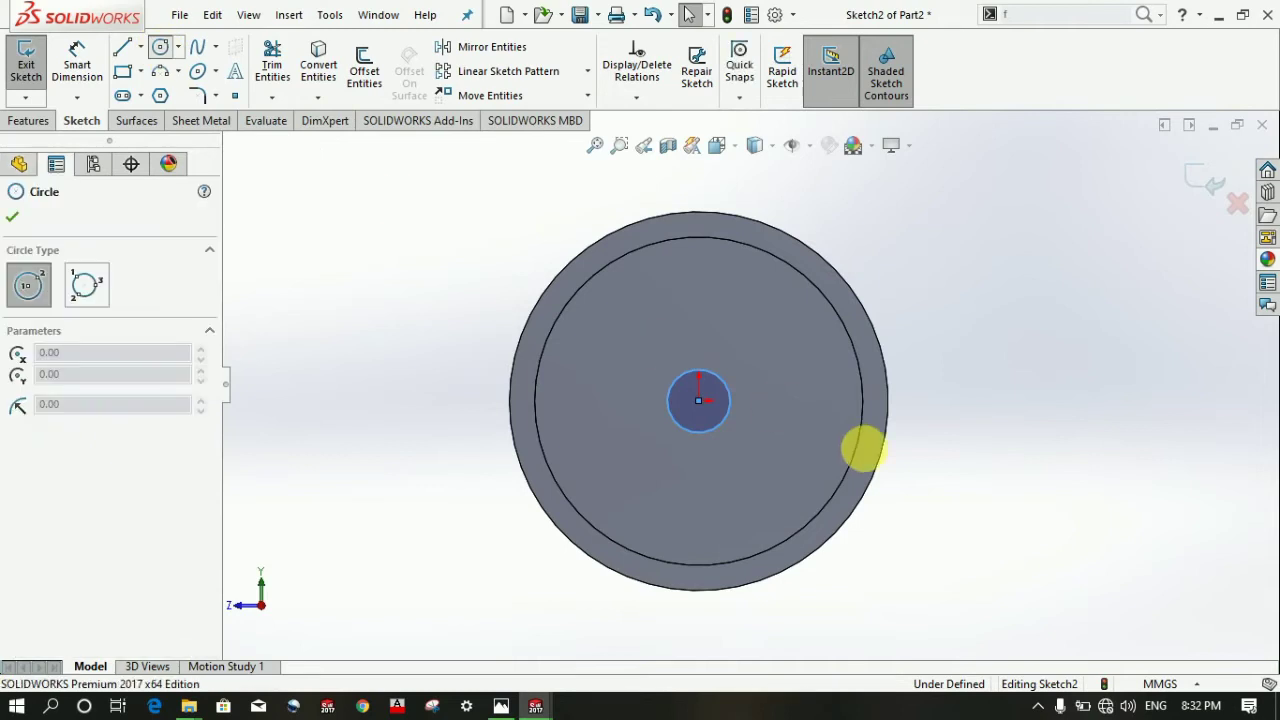
pyautogui.moveTo(699, 270); pyautogui.dragTo(700, 260)
pyautogui.click(702, 262)
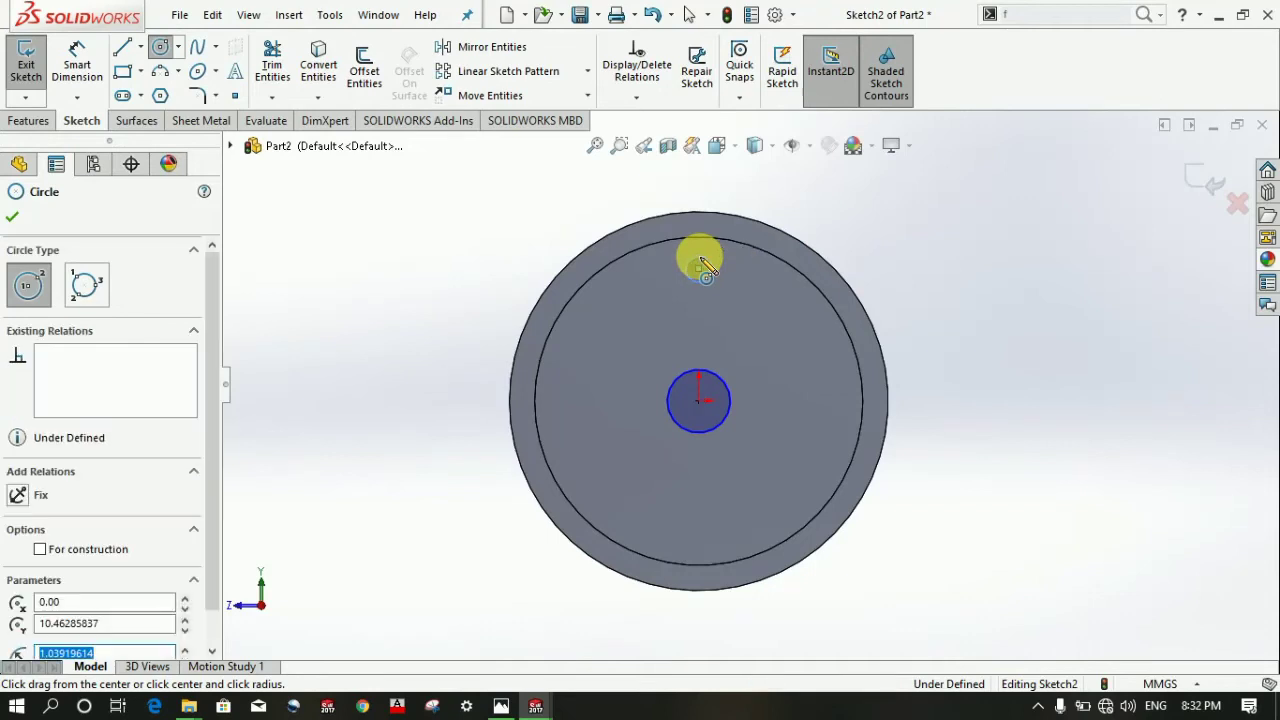
pyautogui.write('2.5')
pyautogui.press('Return')
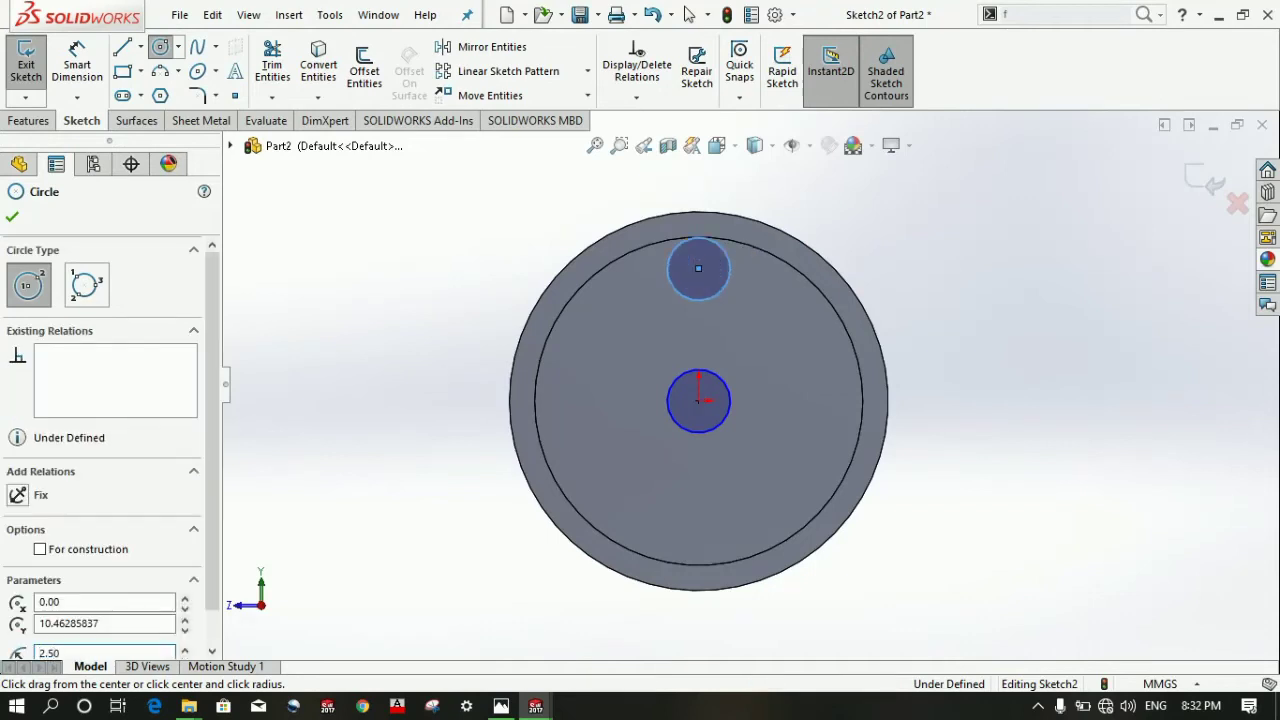
pyautogui.click(19, 163)
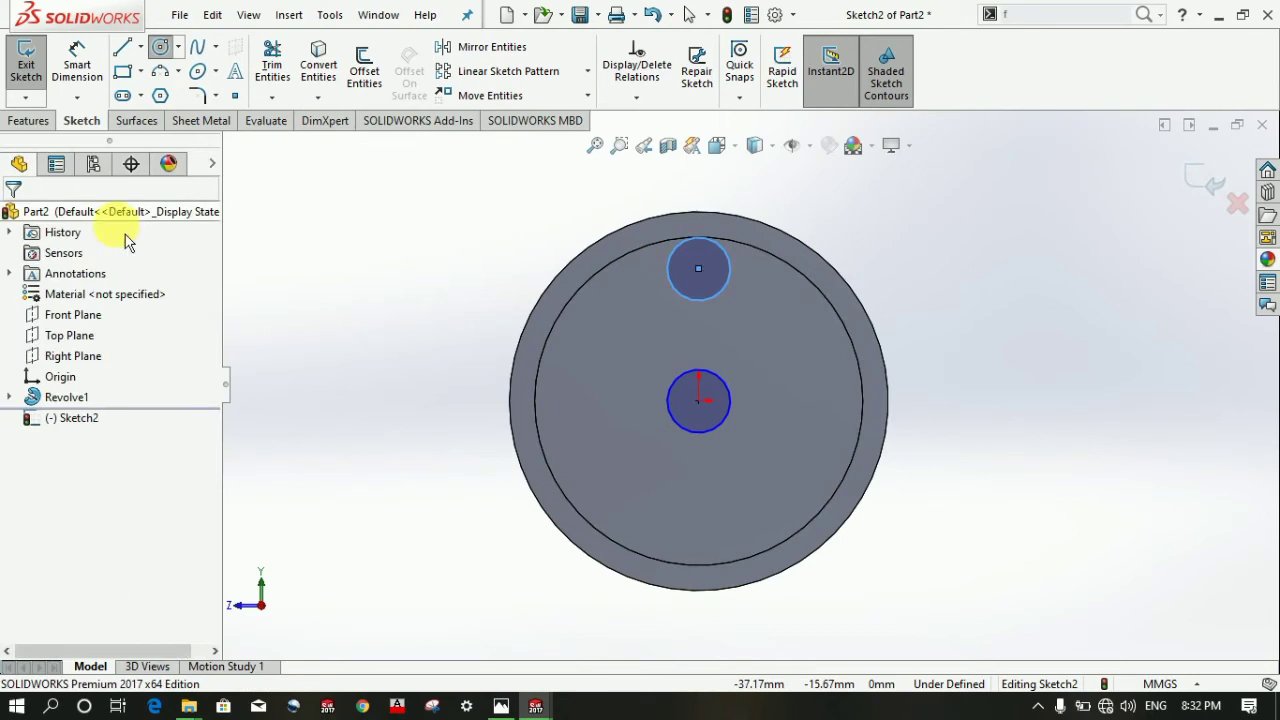
# - Dimension the top circle with a 2.5 diameter
pyautogui.click(77, 60)
pyautogui.click(726, 282)
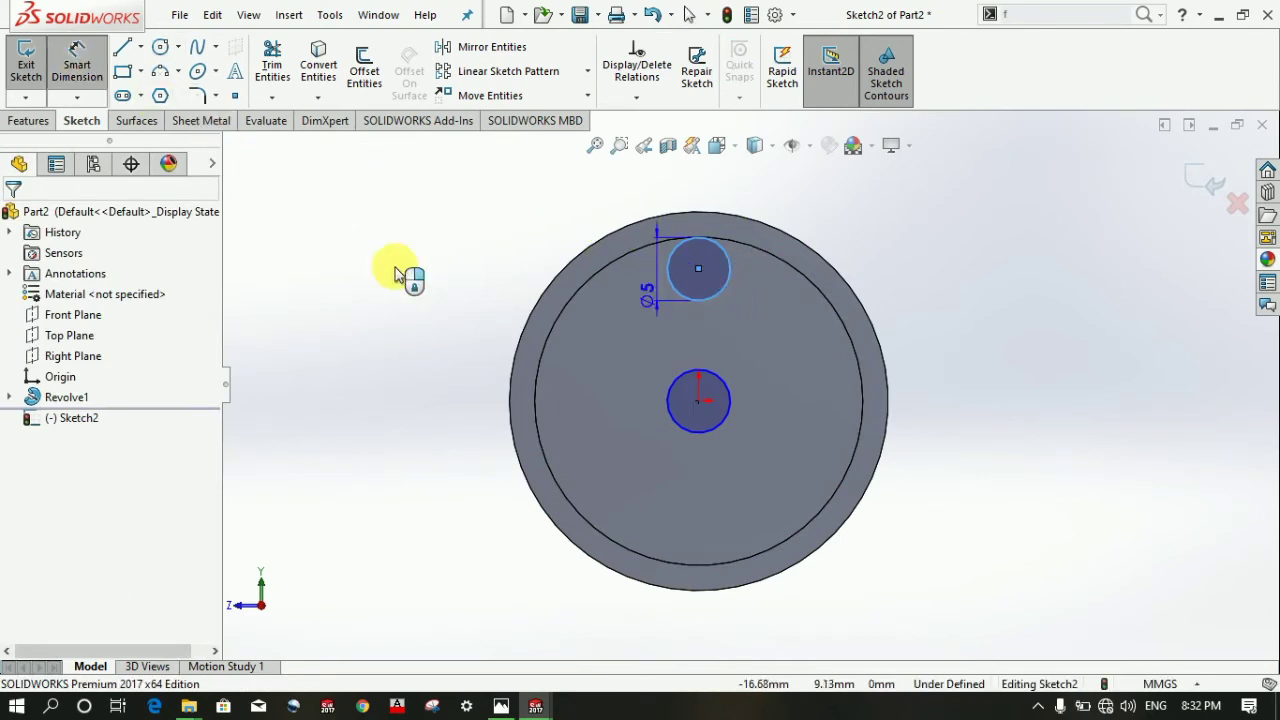
pyautogui.click(940, 286)
pyautogui.write('2.')
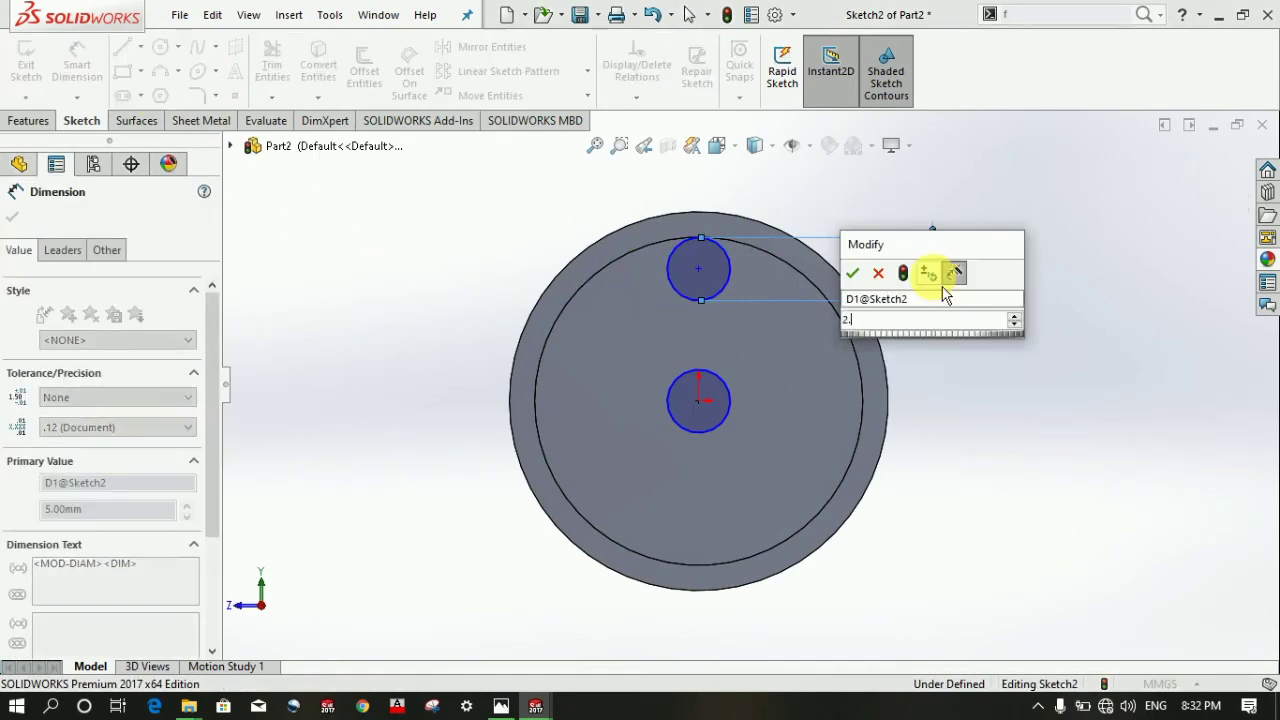
pyautogui.write('5')
pyautogui.press('Return')
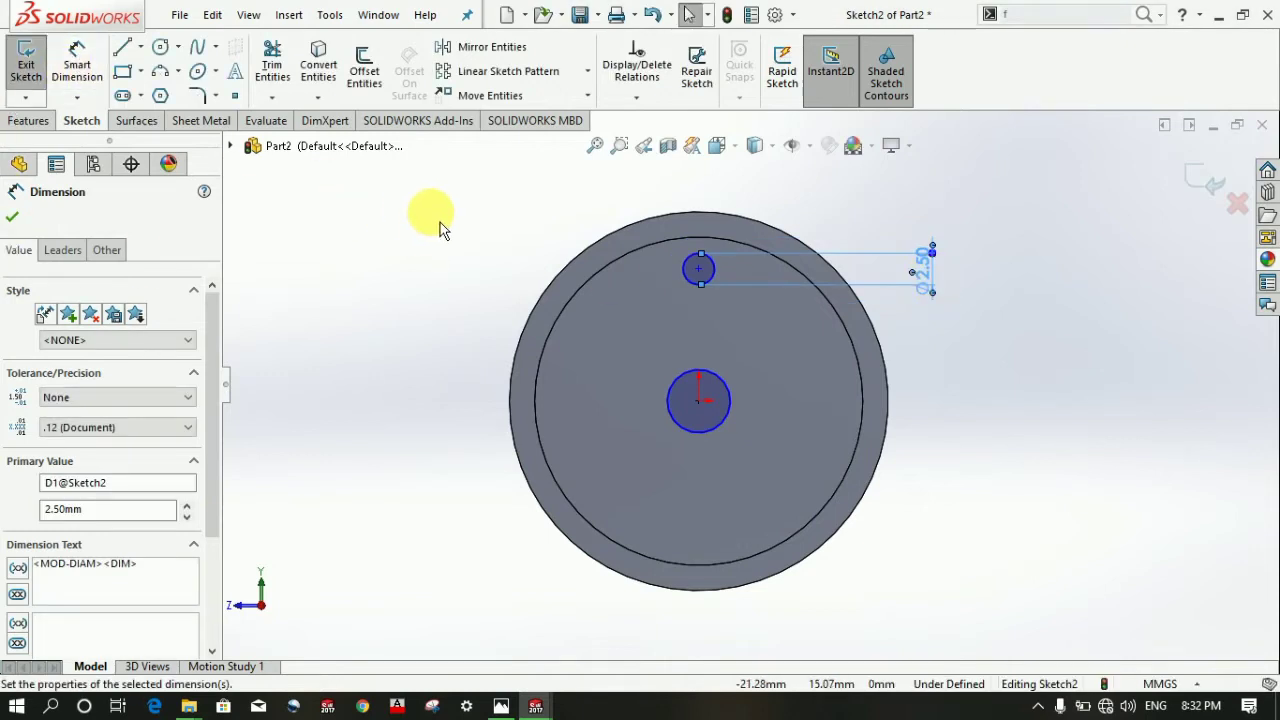
# - Circularly pattern the small circle four times around the origin and exit the sketch
pyautogui.click(700, 268)
pyautogui.scroll(-2, 715, 275)
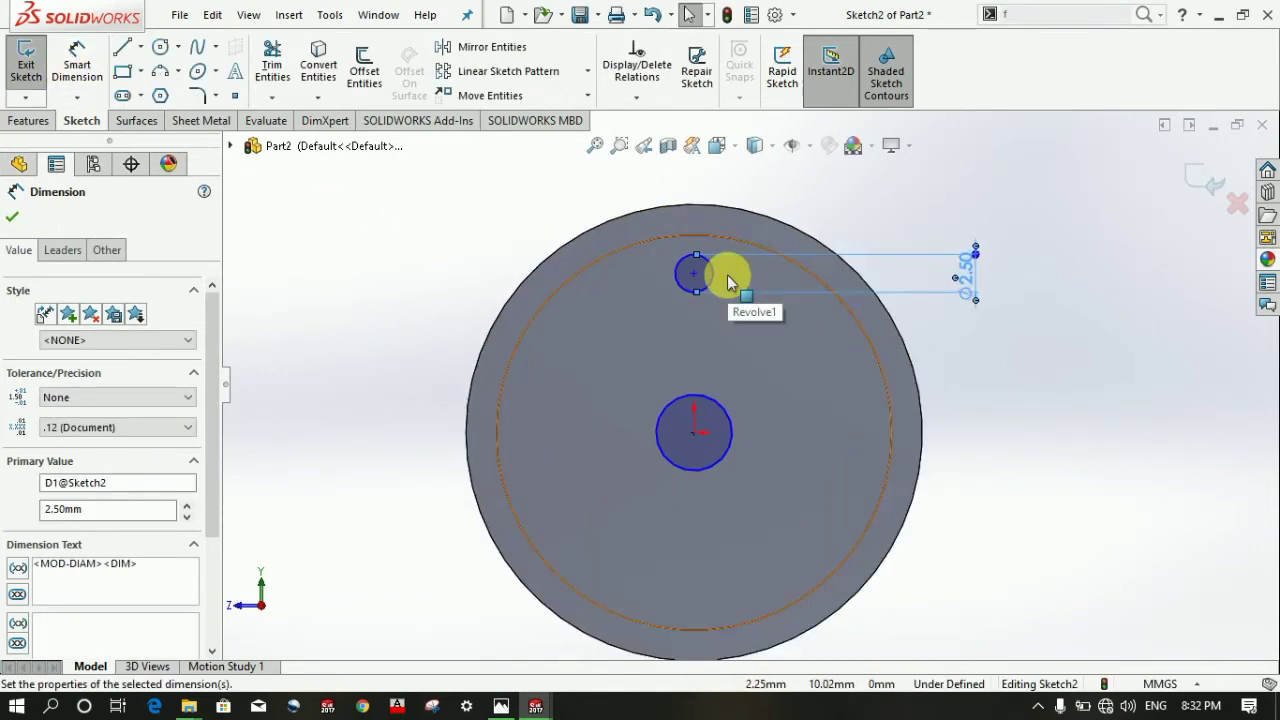
pyautogui.scroll(1, 728, 283)
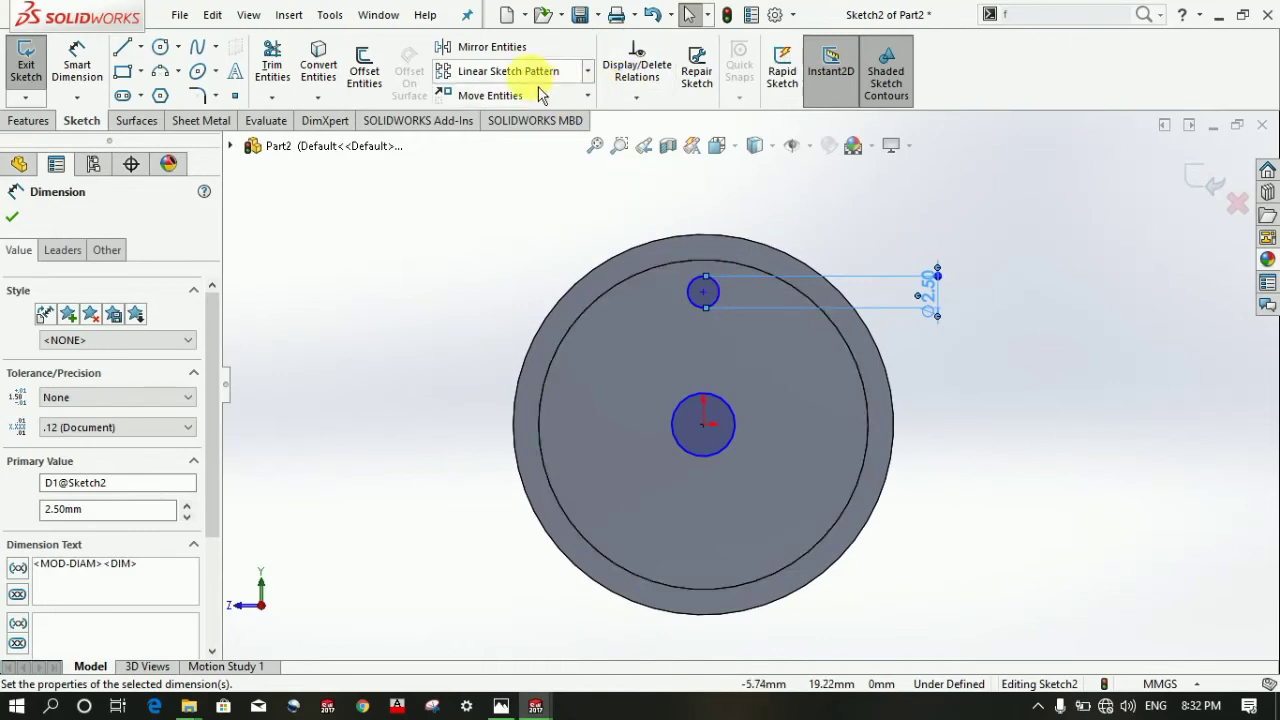
pyautogui.click(588, 71)
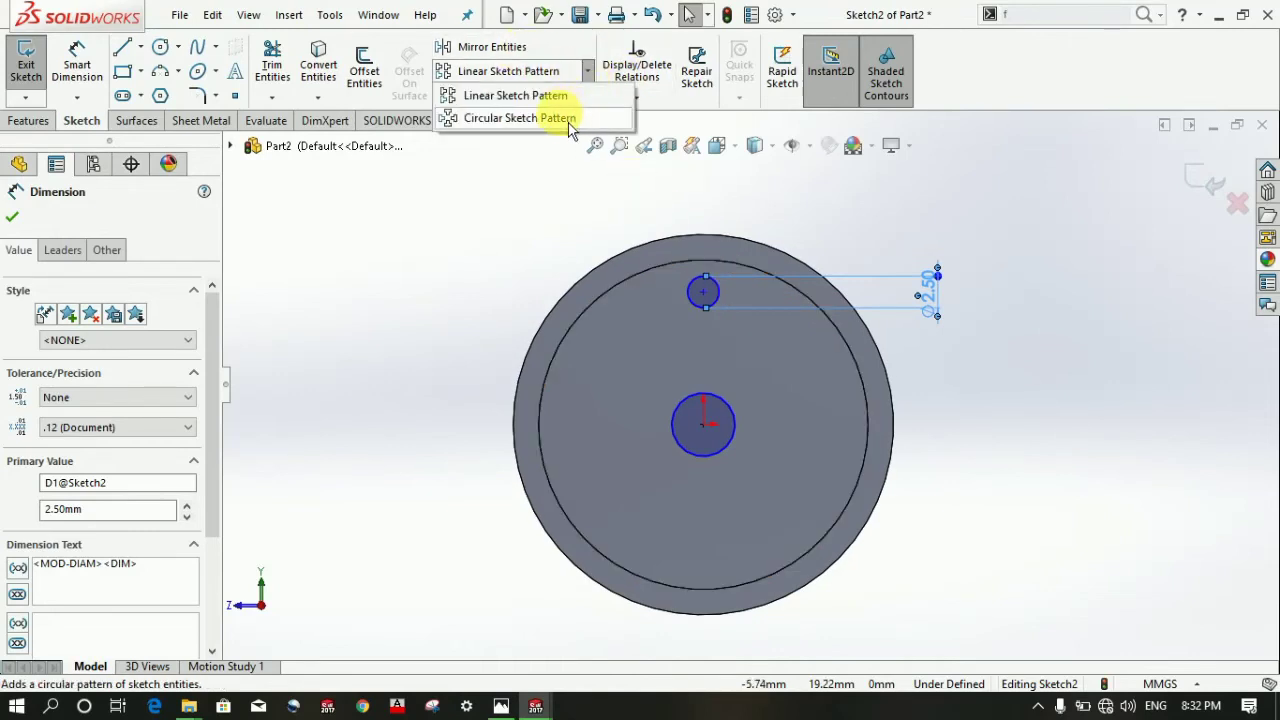
pyautogui.click(557, 116)
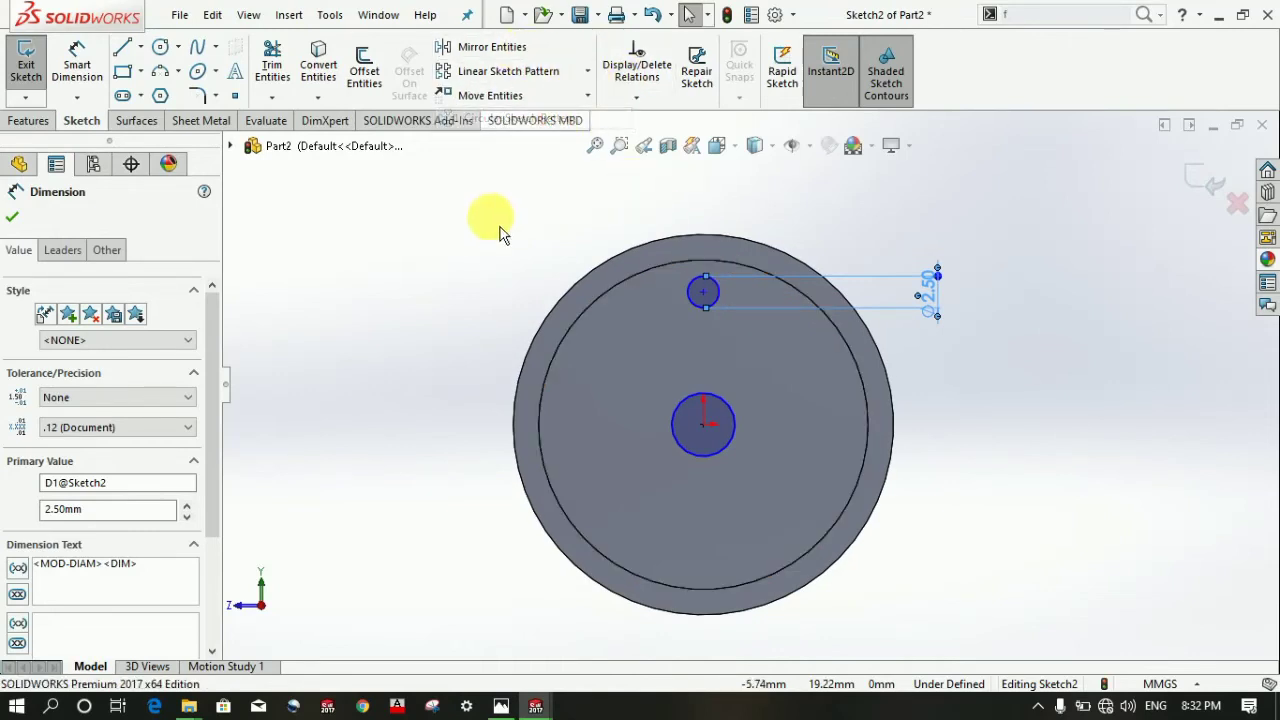
pyautogui.click(691, 301)
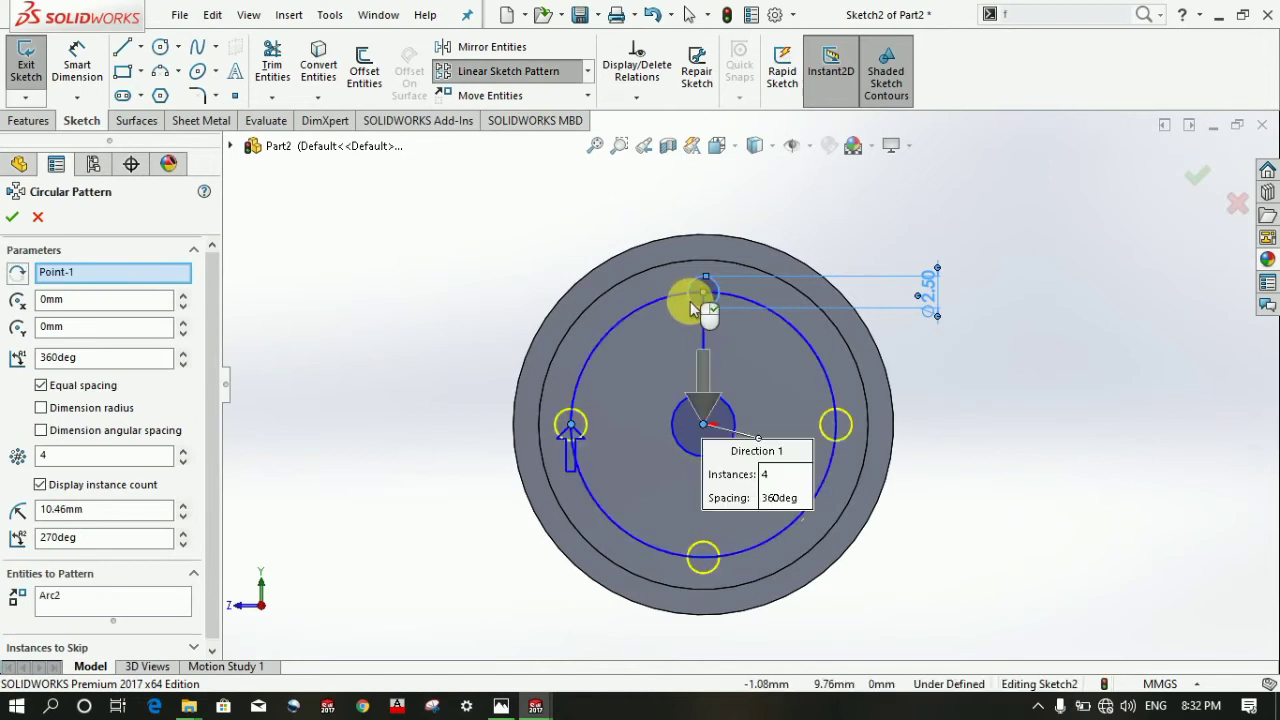
pyautogui.click(12, 216)
pyautogui.click(366, 323)
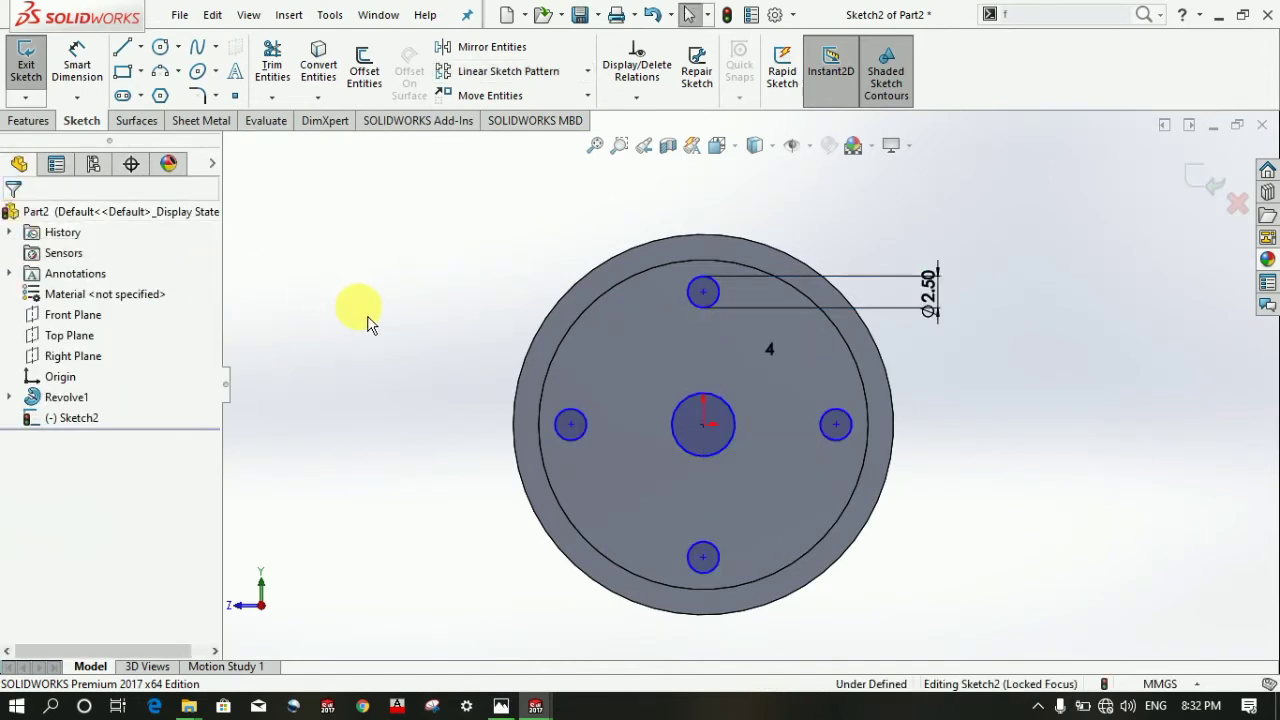
pyautogui.click(26, 65)
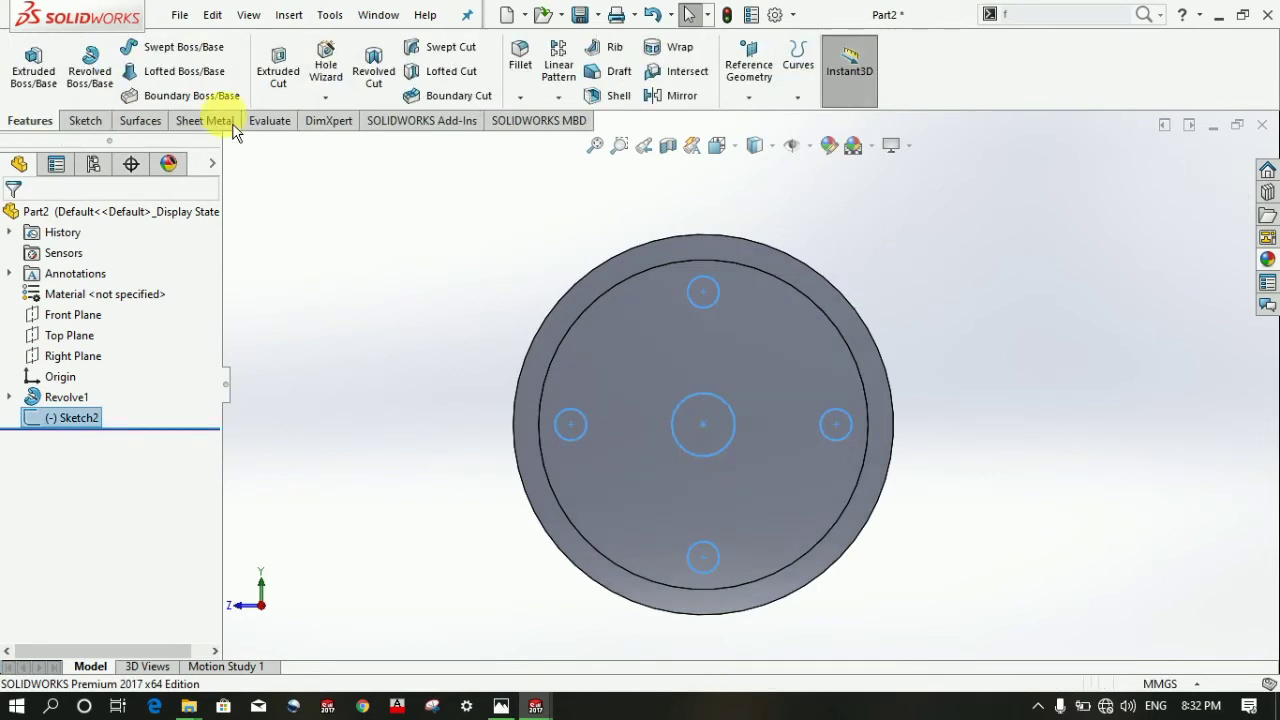
# - Extrude-cut the five circles through the ring, then chamfer the centre hole edge by 1 mm
pyautogui.click(306, 92)
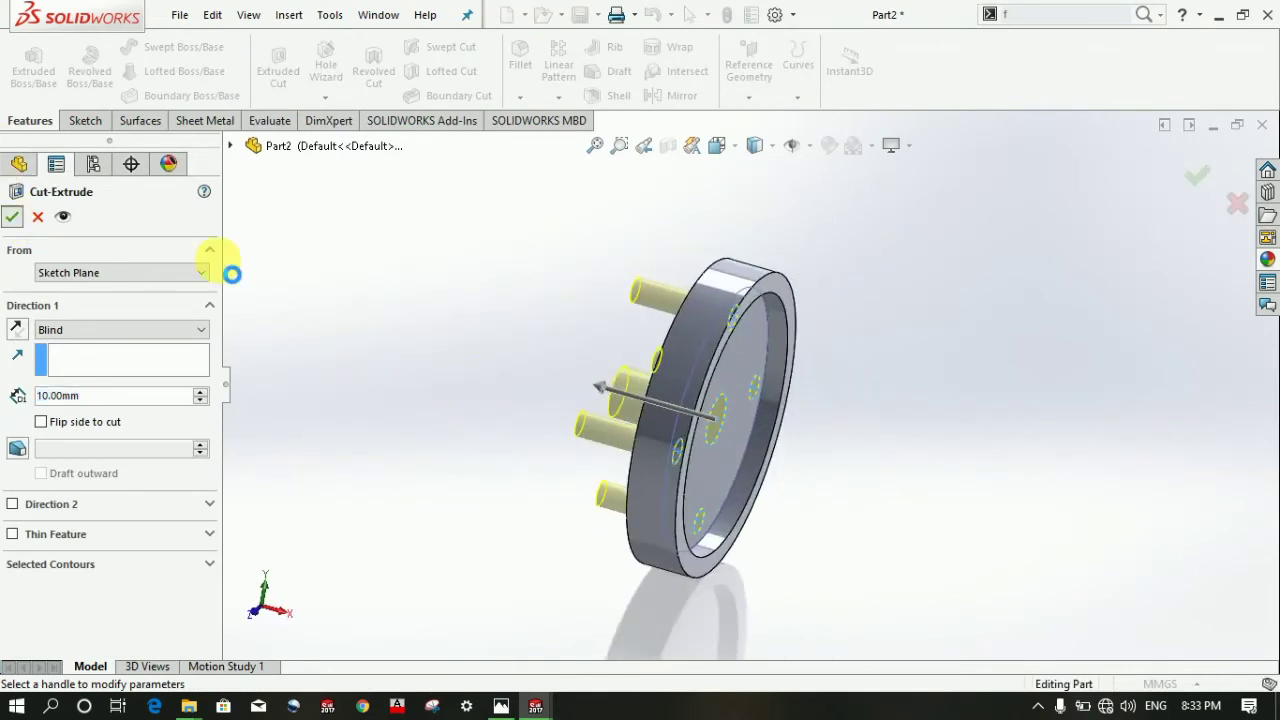
pyautogui.moveTo(528, 357)
pyautogui.mouseDown(button='middle')
pyautogui.moveTo(329, 334)
pyautogui.moveTo(442, 315)
pyautogui.moveTo(457, 329)
pyautogui.moveTo(429, 331)
pyautogui.moveTo(456, 340)
pyautogui.moveTo(422, 322)
pyautogui.mouseUp(button='middle')
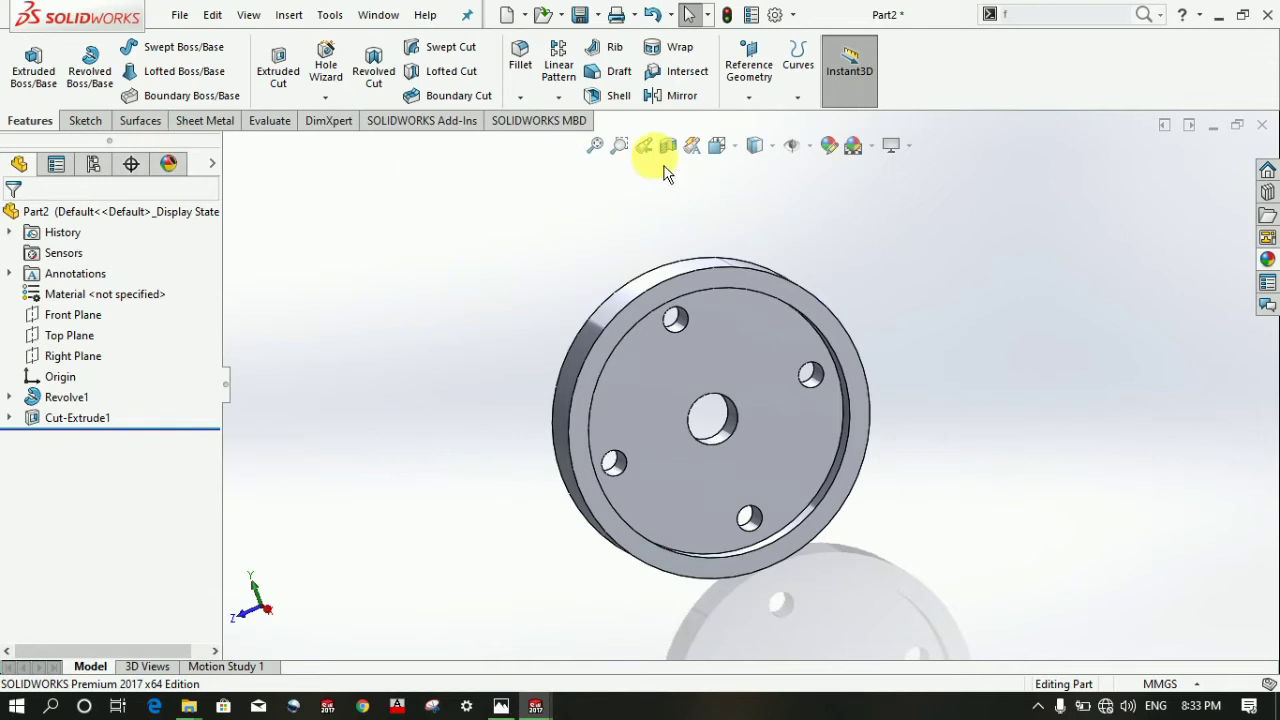
pyautogui.click(558, 97)
pyautogui.click(520, 97)
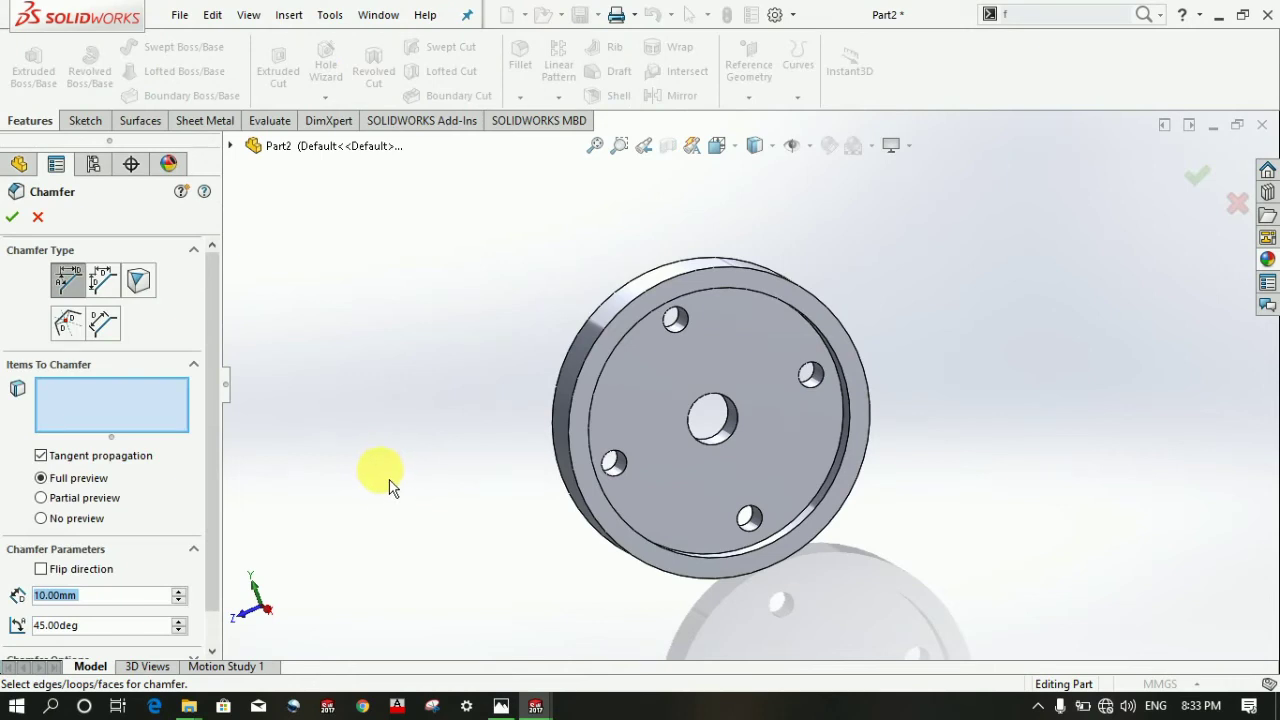
pyautogui.write('1')
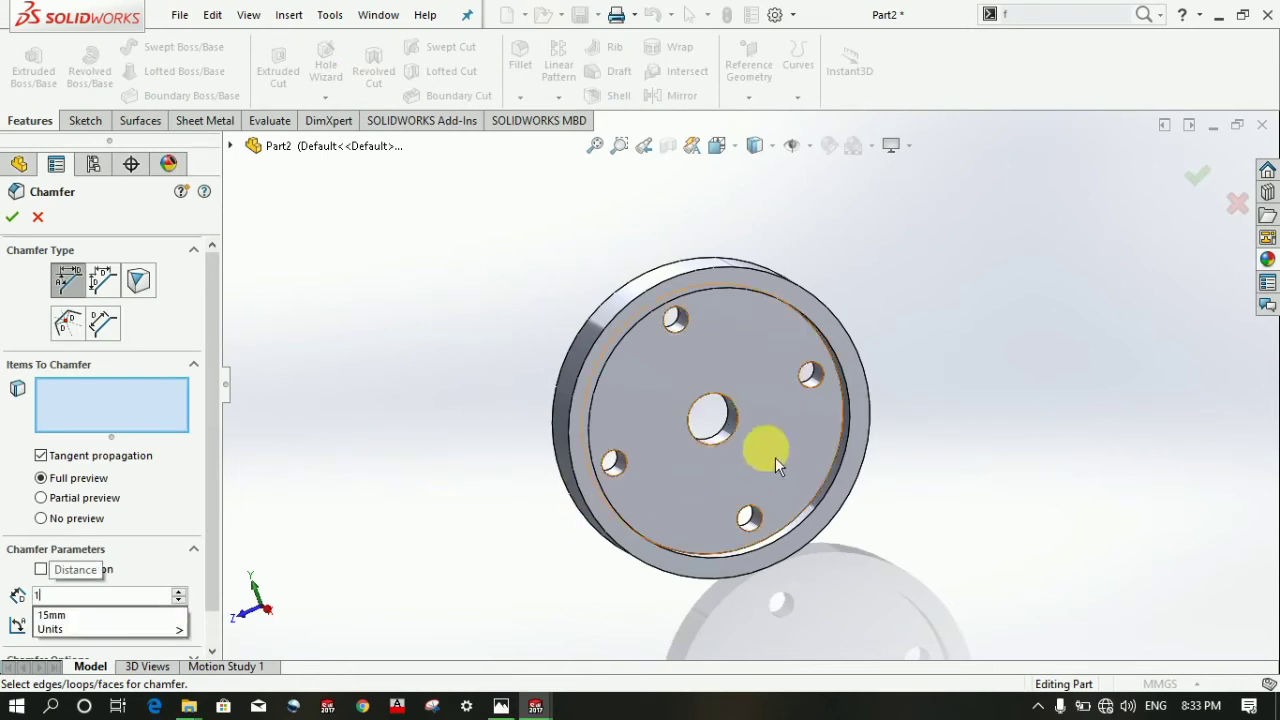
pyautogui.click(726, 440)
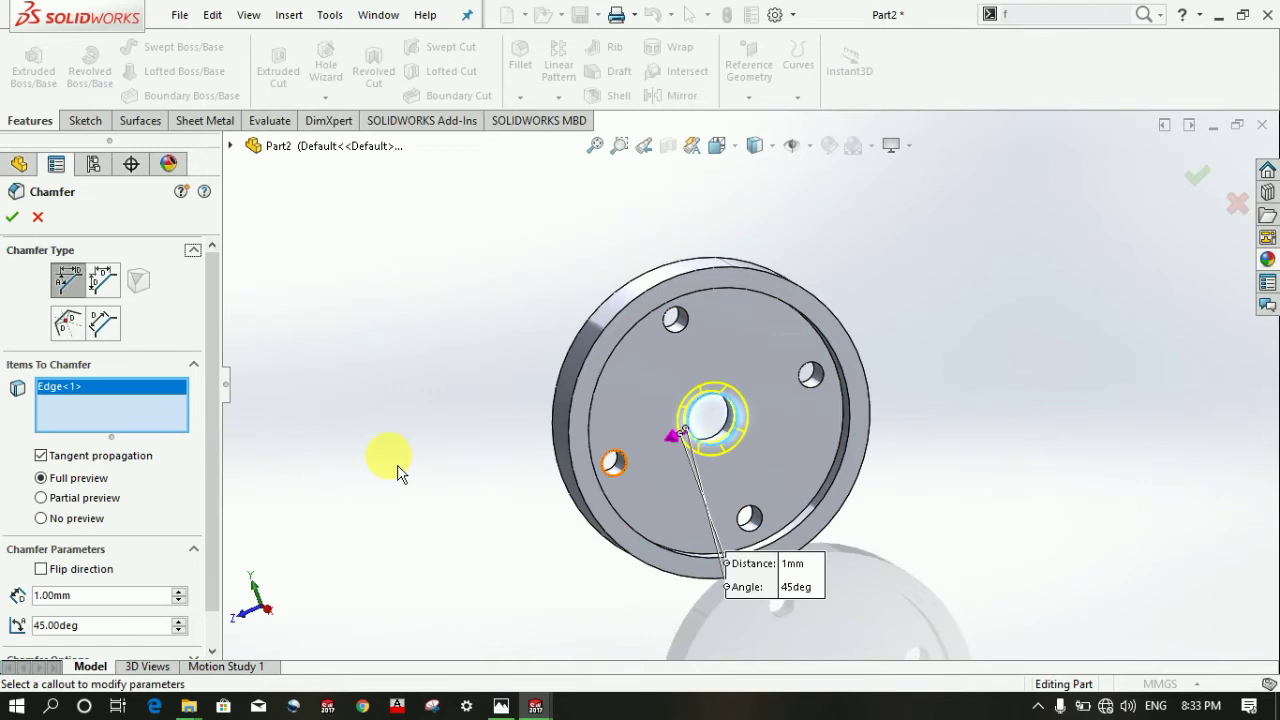
pyautogui.click(12, 216)
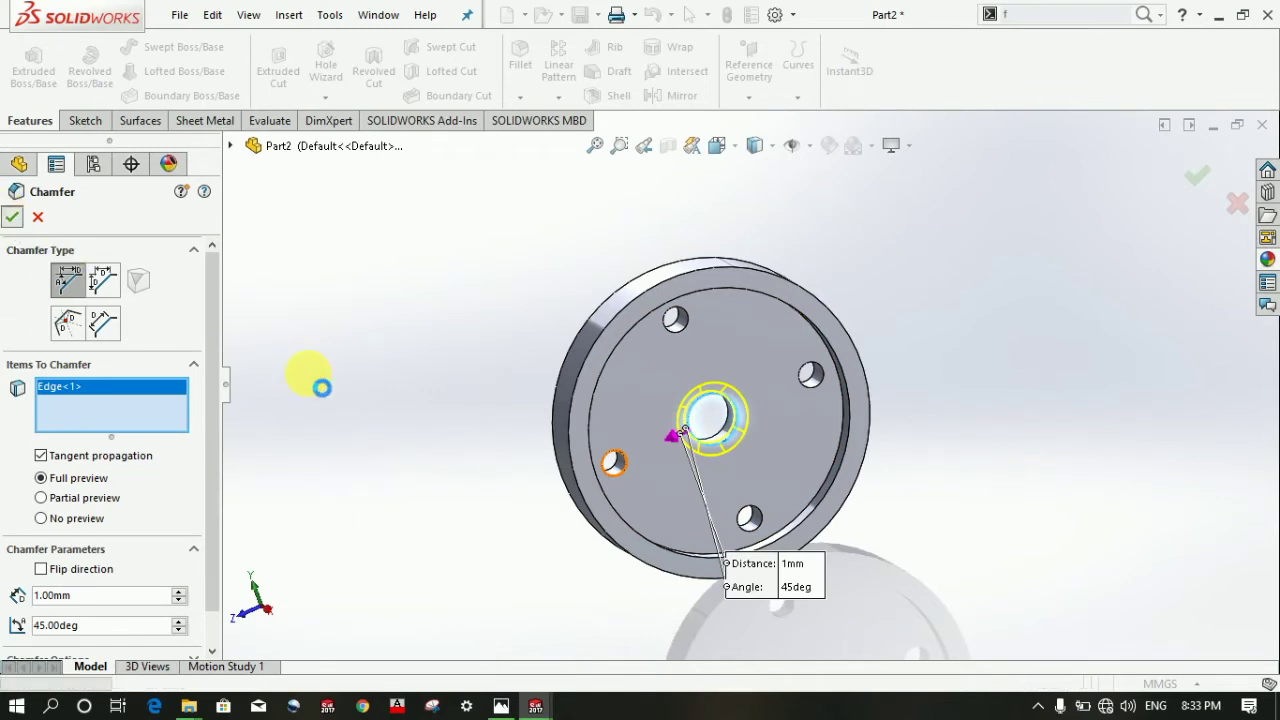
pyautogui.moveTo(352, 410)
pyautogui.mouseDown(button='middle')
pyautogui.moveTo(423, 434)
pyautogui.moveTo(392, 435)
pyautogui.mouseUp(button='middle')
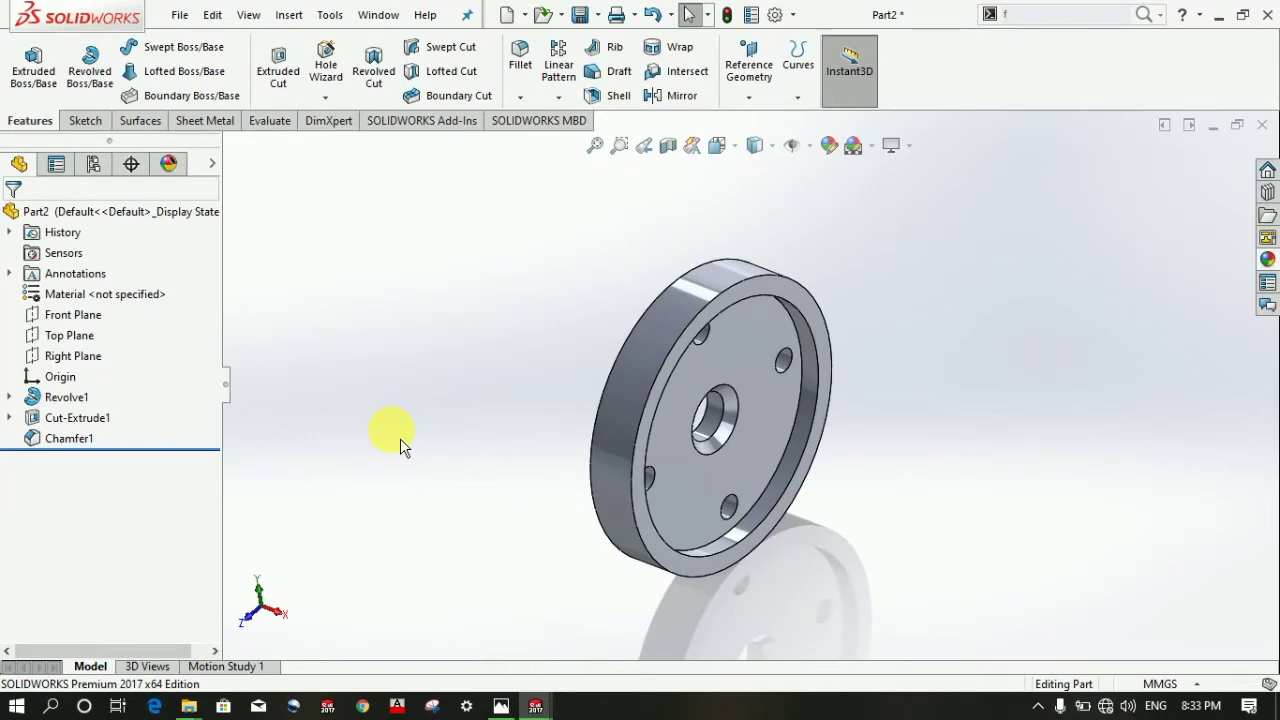
# - Save the ring as Part2 on the E: drive and create a new Part document
pyautogui.hotkey('ctrl', 's')
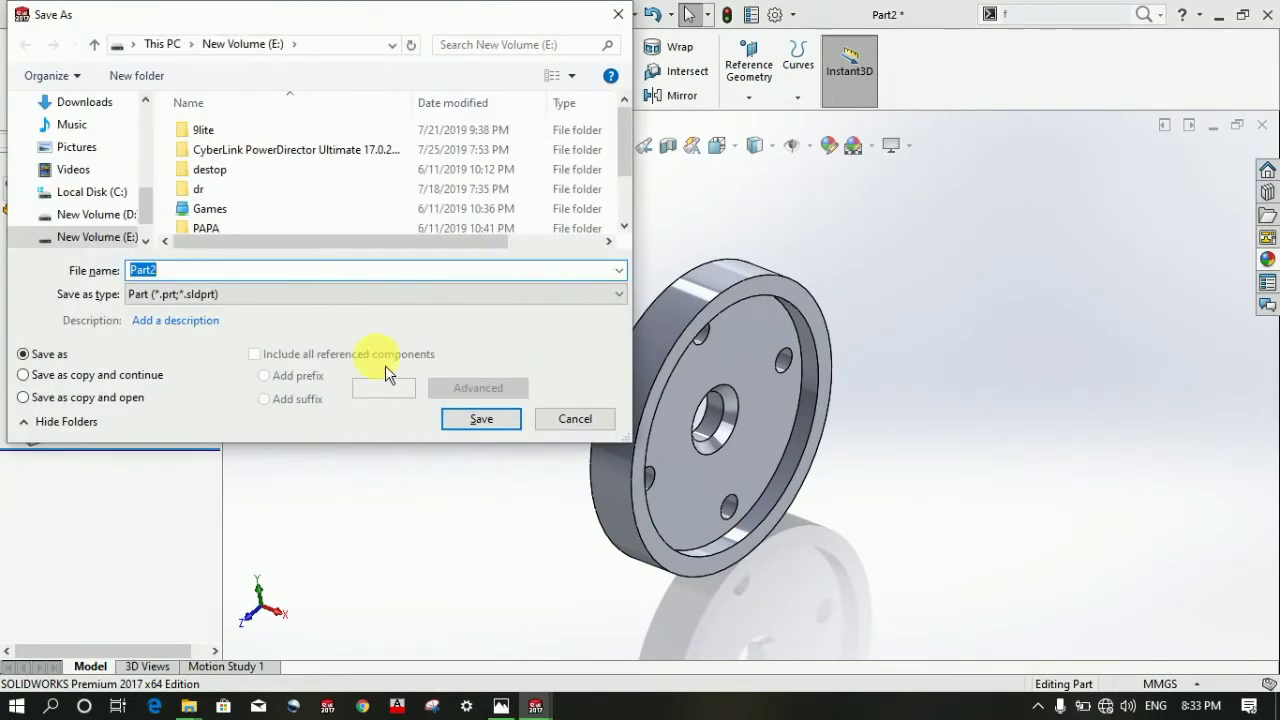
pyautogui.click(479, 421)
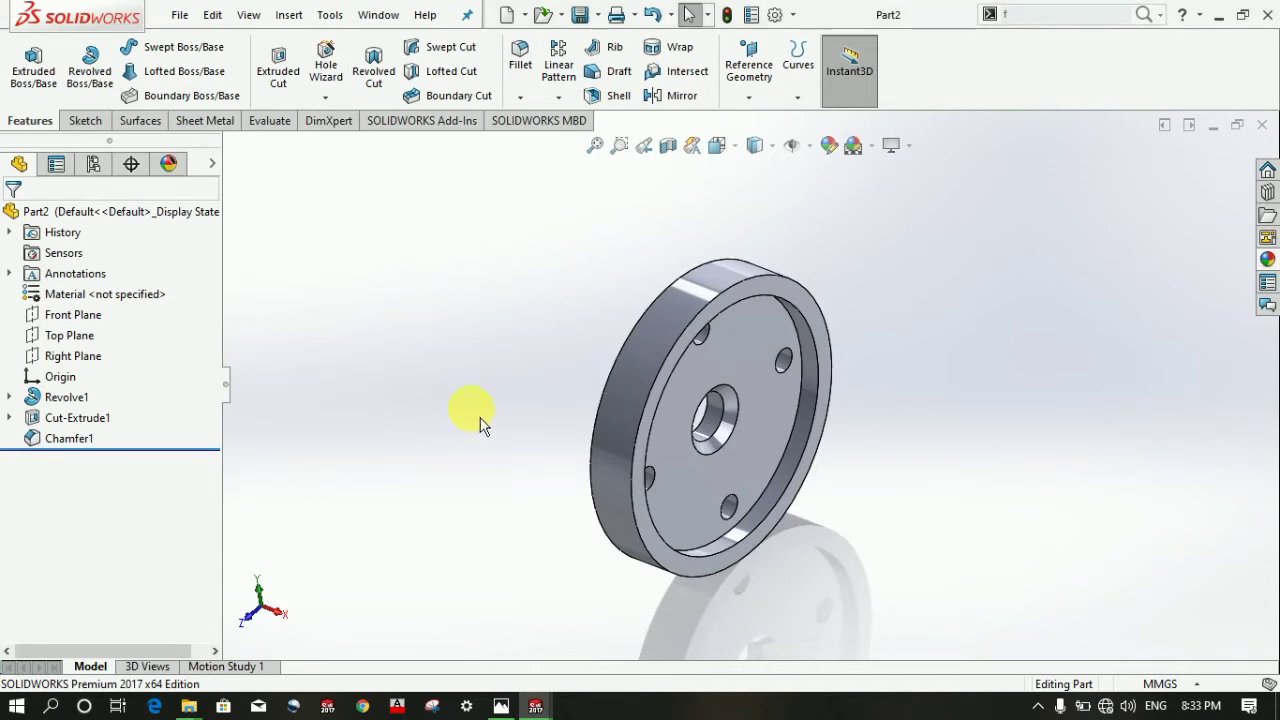
pyautogui.click(178, 14)
pyautogui.click(207, 50)
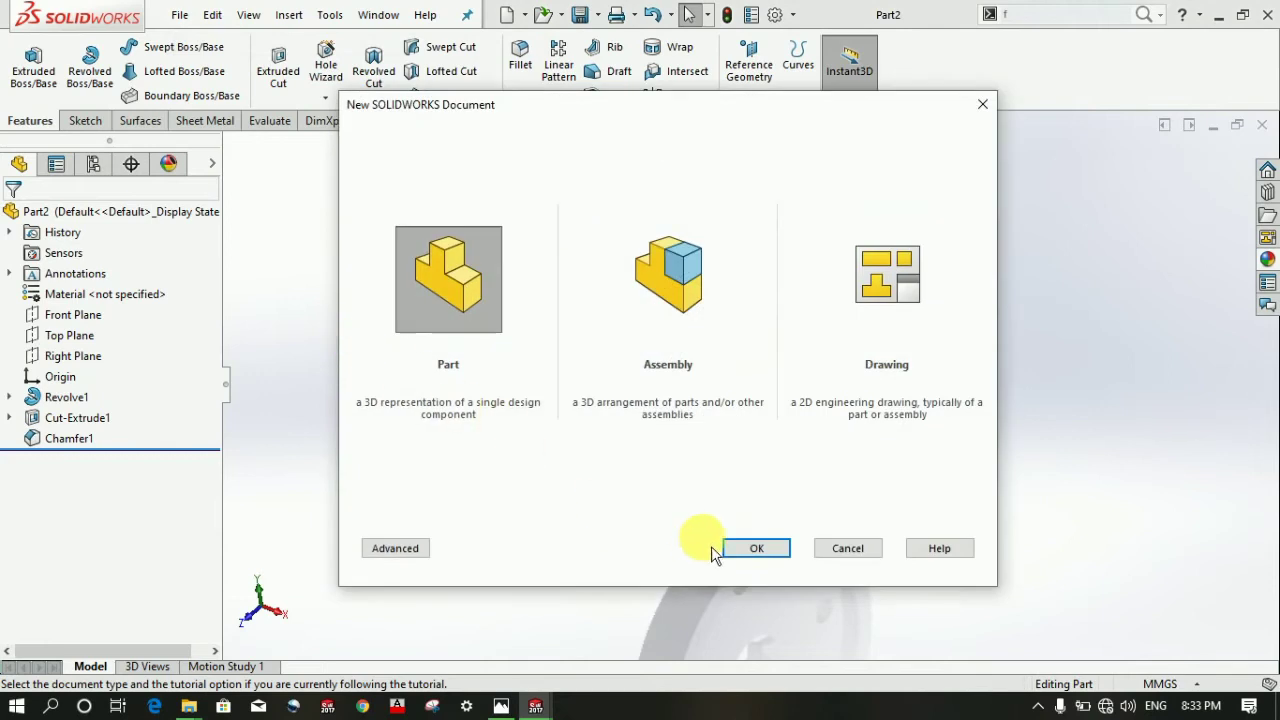
pyautogui.click(750, 552)
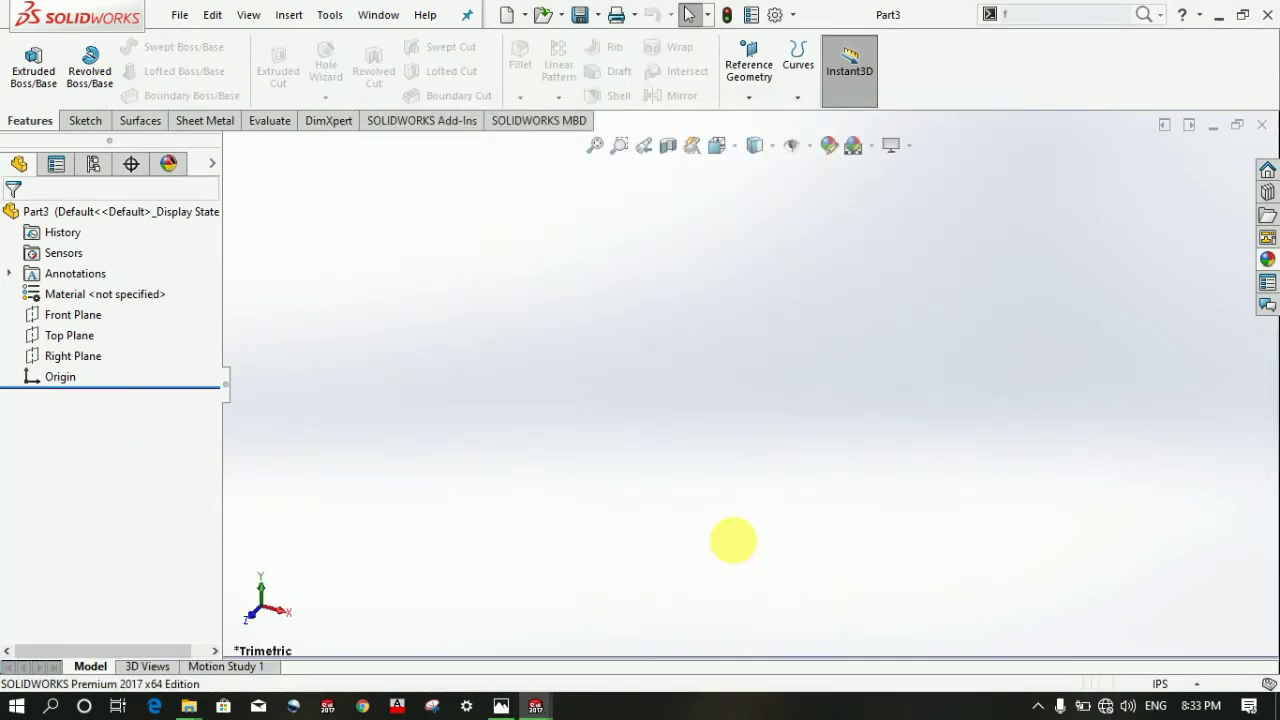
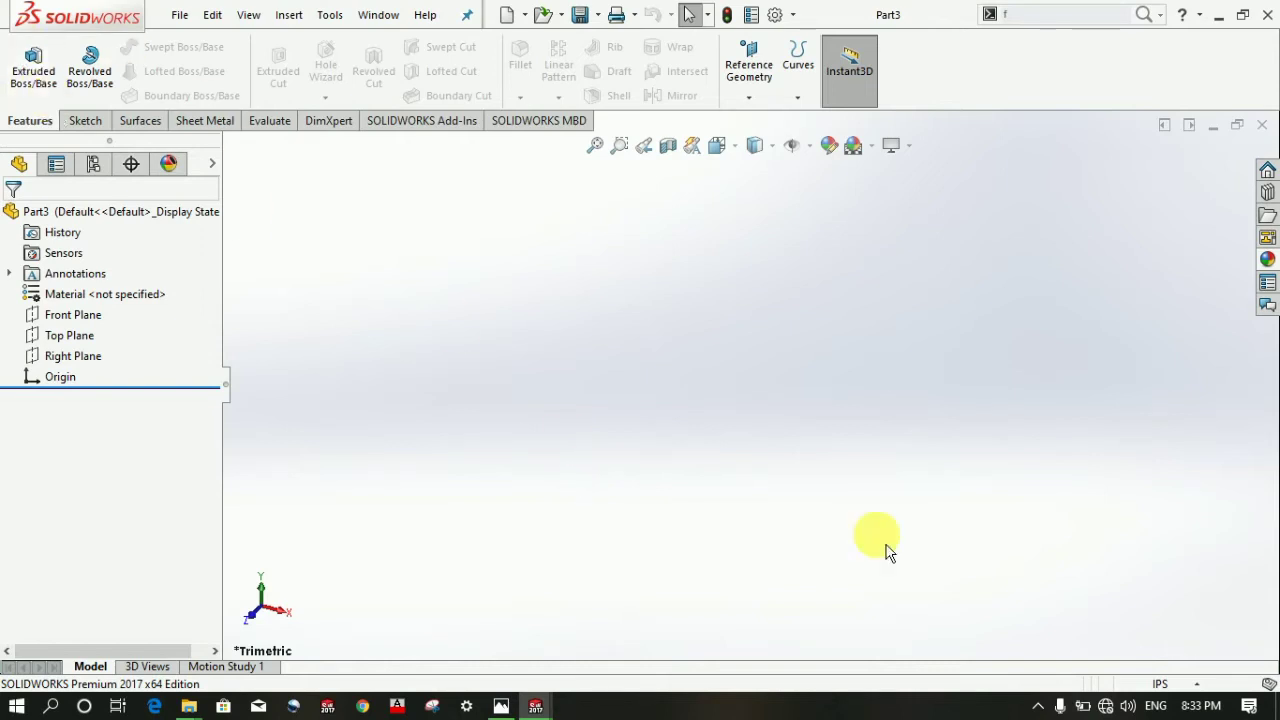
# - Set the part units to MMGS (millimetres) and begin a new sketch on the Front Plane
pyautogui.click(1160, 685)
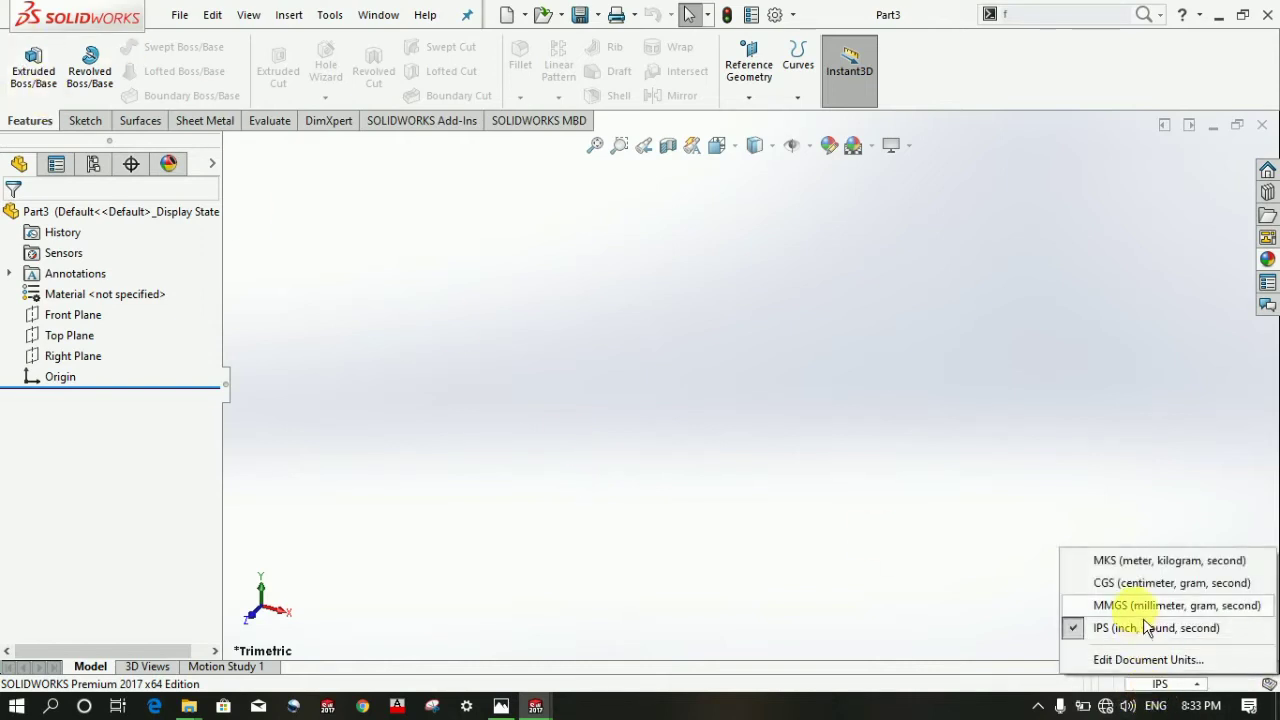
pyautogui.click(1143, 608)
pyautogui.click(82, 120)
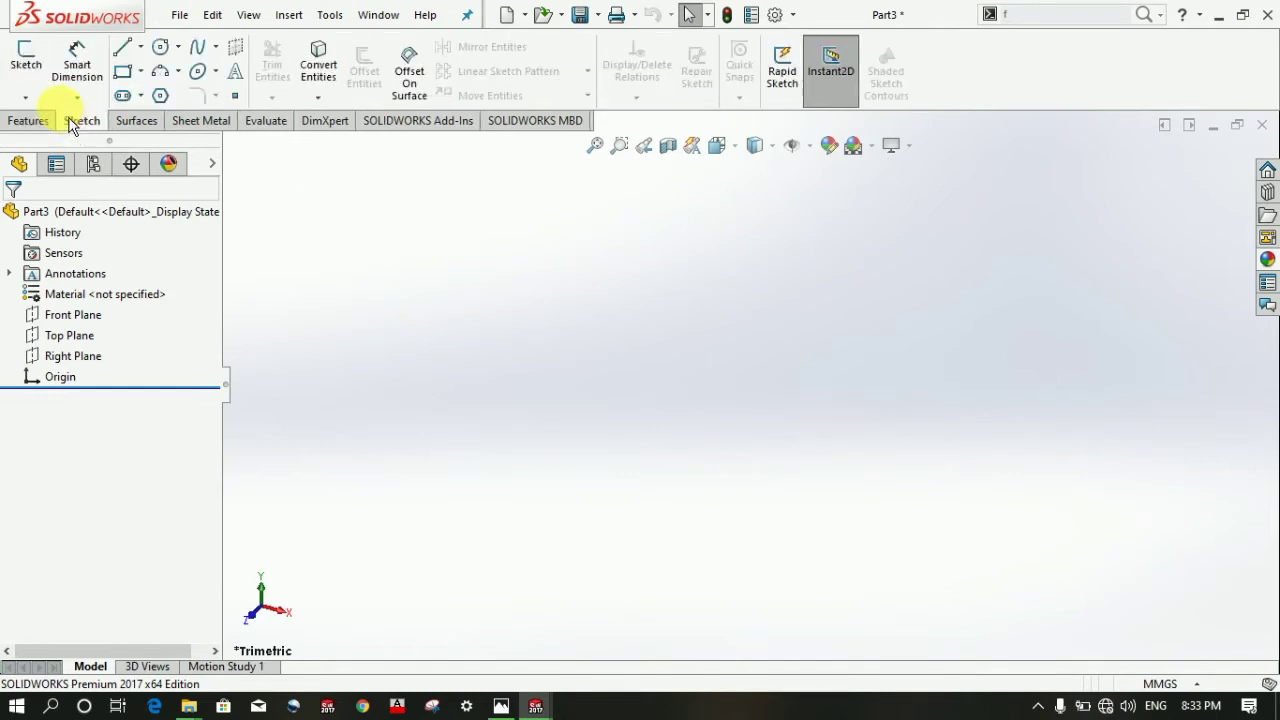
pyautogui.click(26, 60)
pyautogui.click(548, 242)
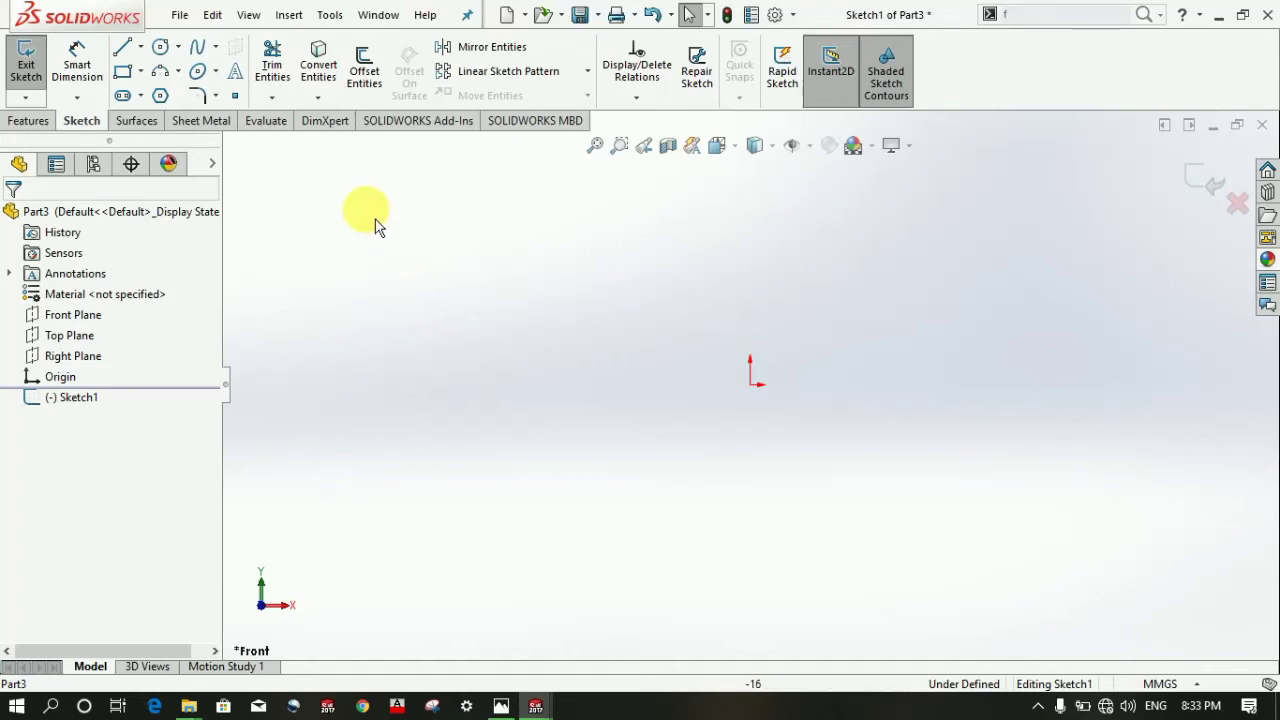
# - Draw a horizontal construction centerline passing through the origin as the revolve axis
pyautogui.click(215, 71)
pyautogui.click(178, 47)
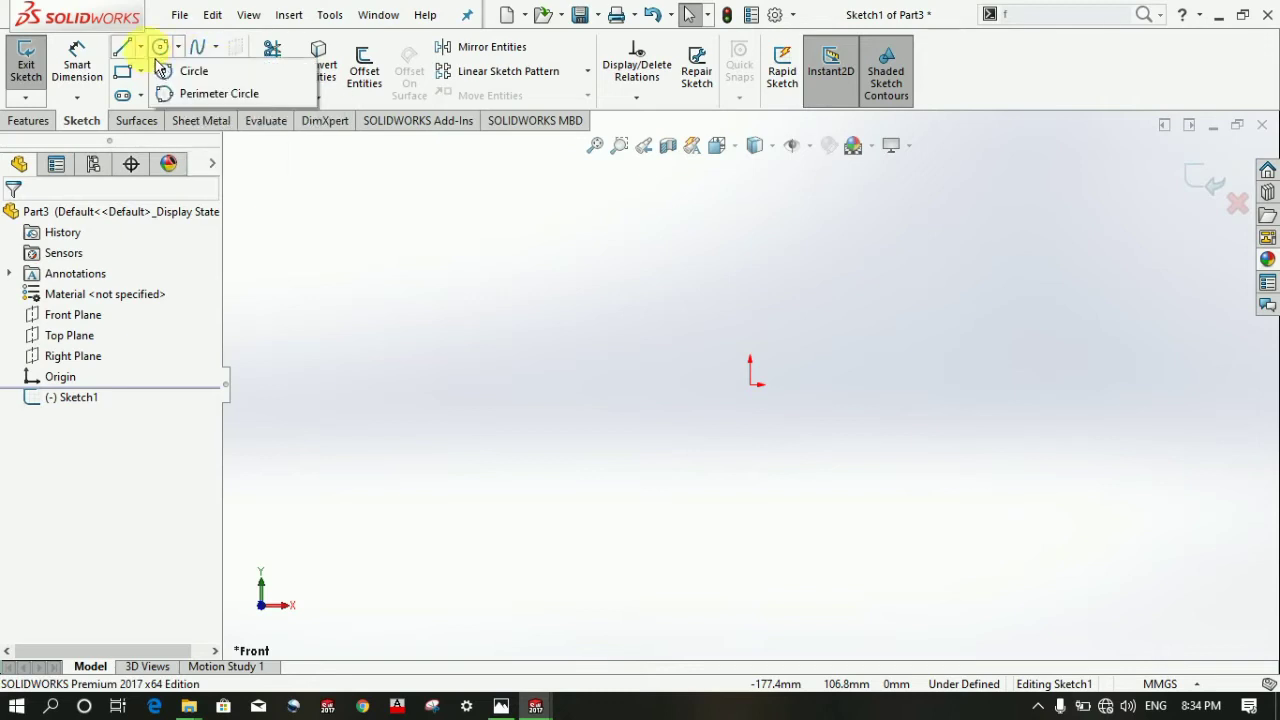
pyautogui.click(140, 47)
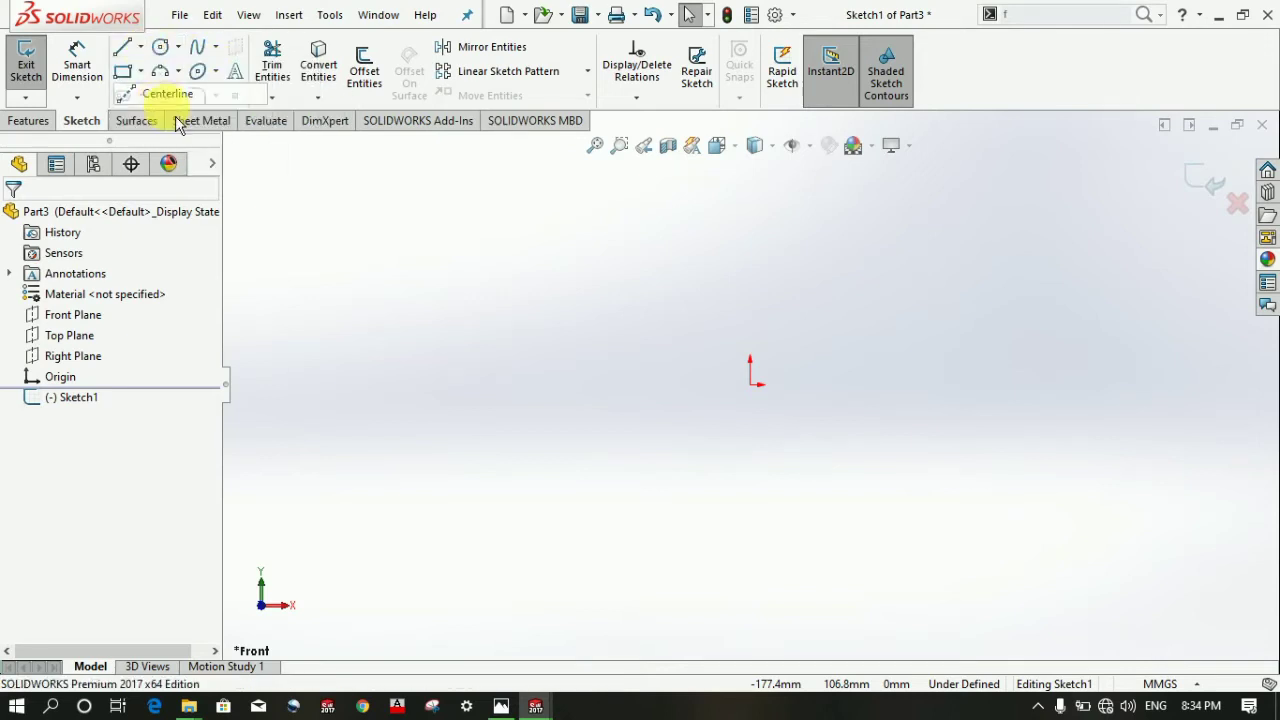
pyautogui.click(170, 91)
pyautogui.click(750, 383)
pyautogui.click(471, 385)
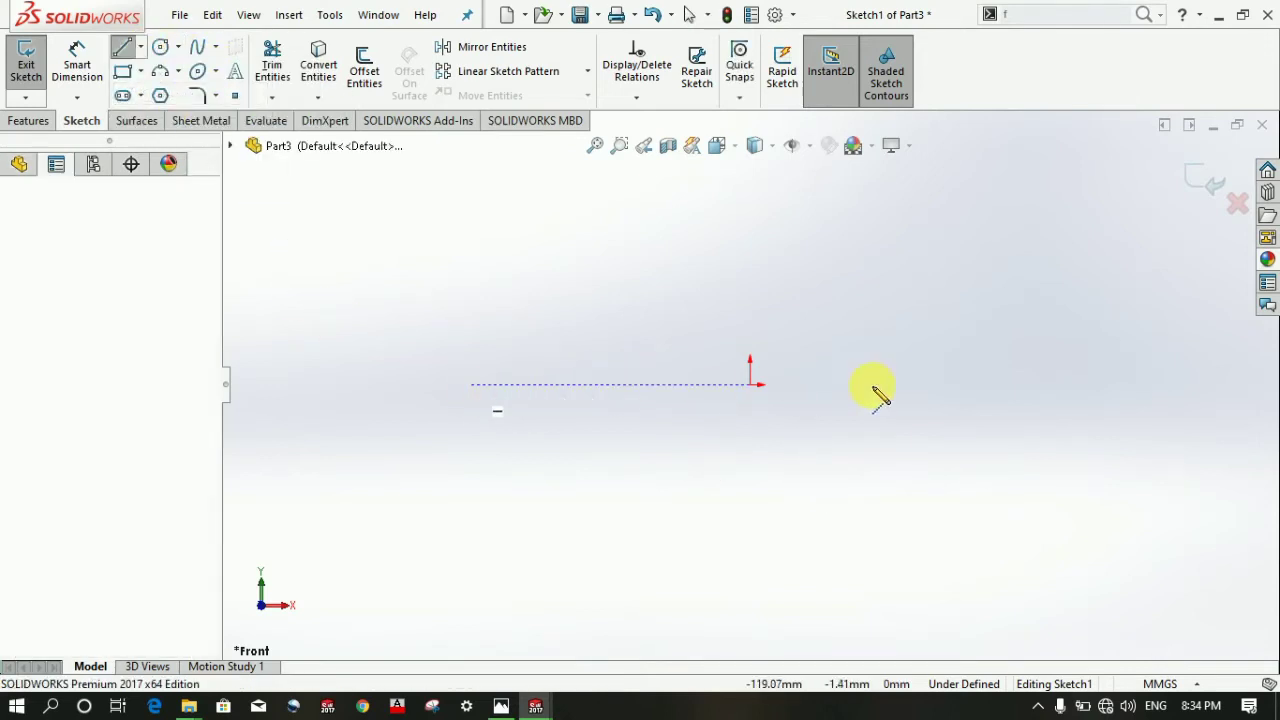
pyautogui.click(1117, 385)
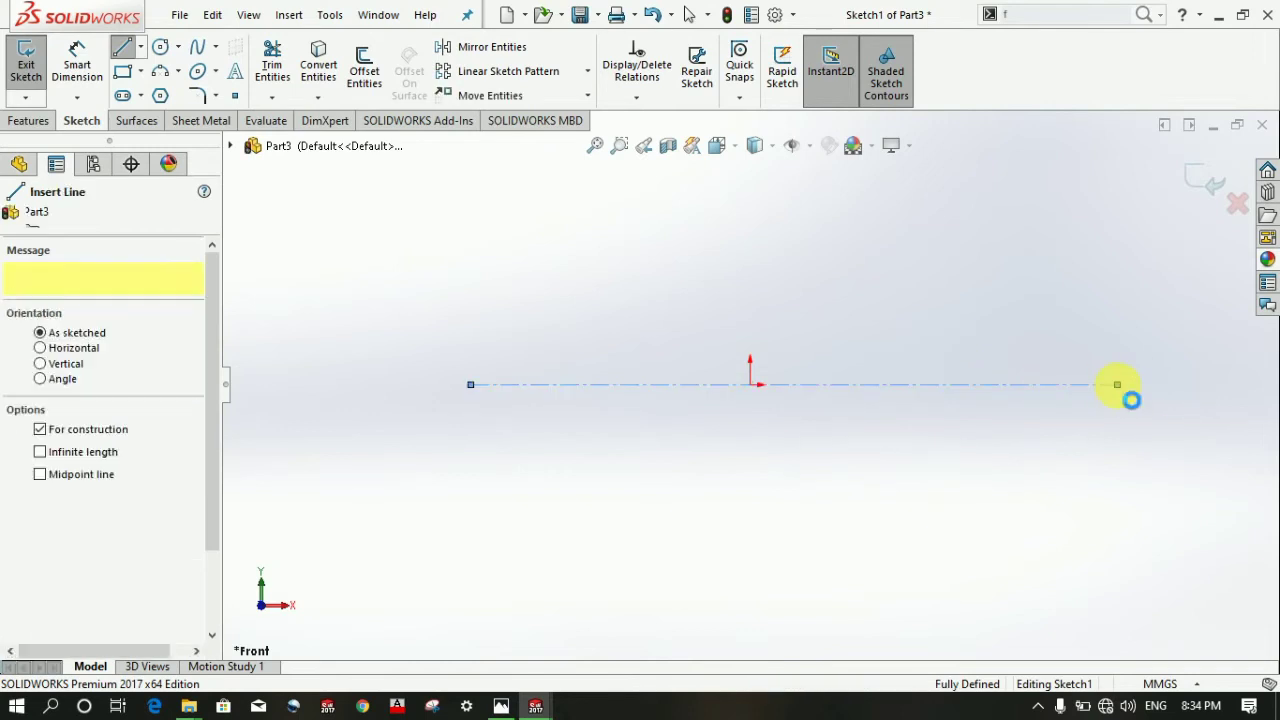
pyautogui.press('Escape')
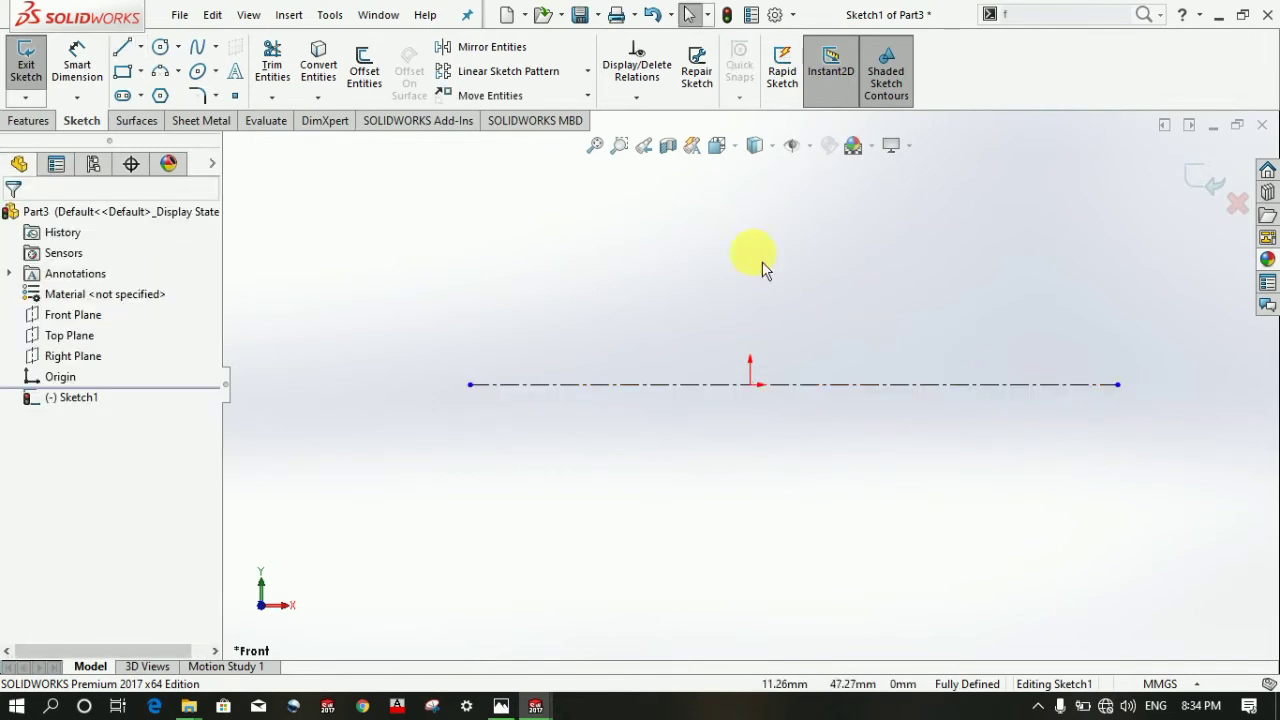
# - Sketch the right-end edge, slanted taper and flat top of the thick centre, stepping down
pyautogui.click(124, 48)
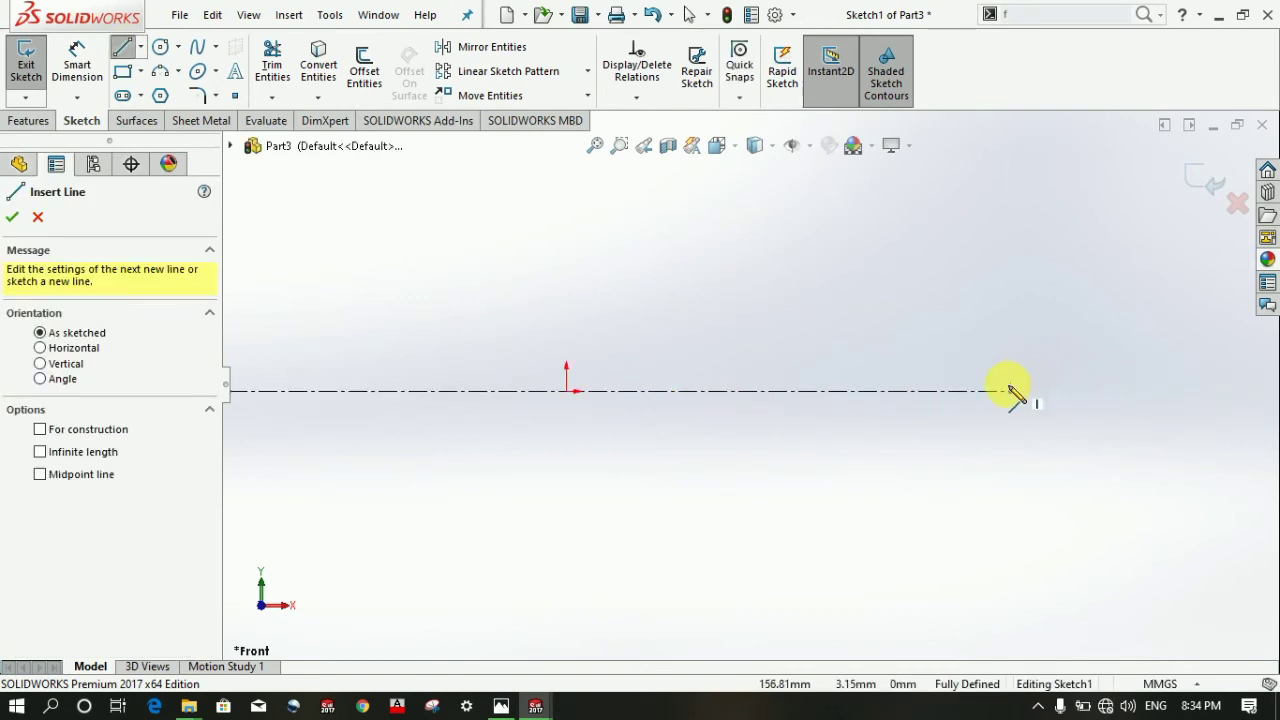
pyautogui.click(1010, 390)
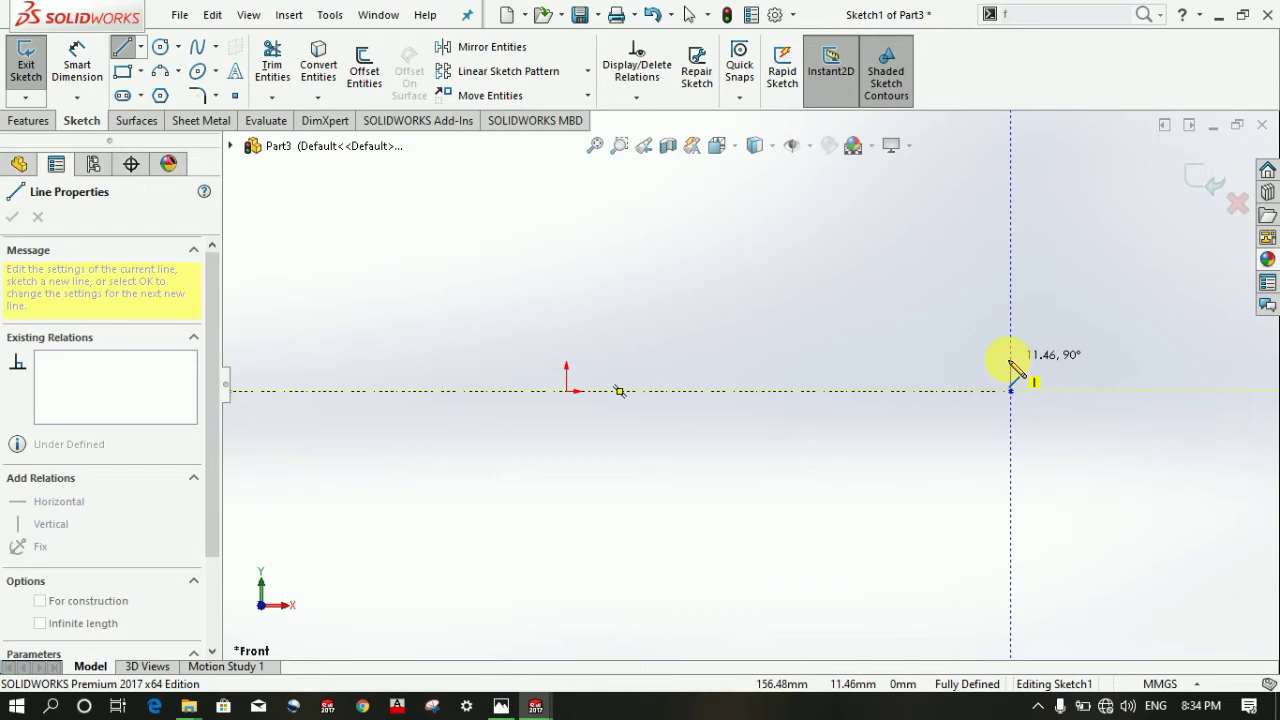
pyautogui.click(1004, 368)
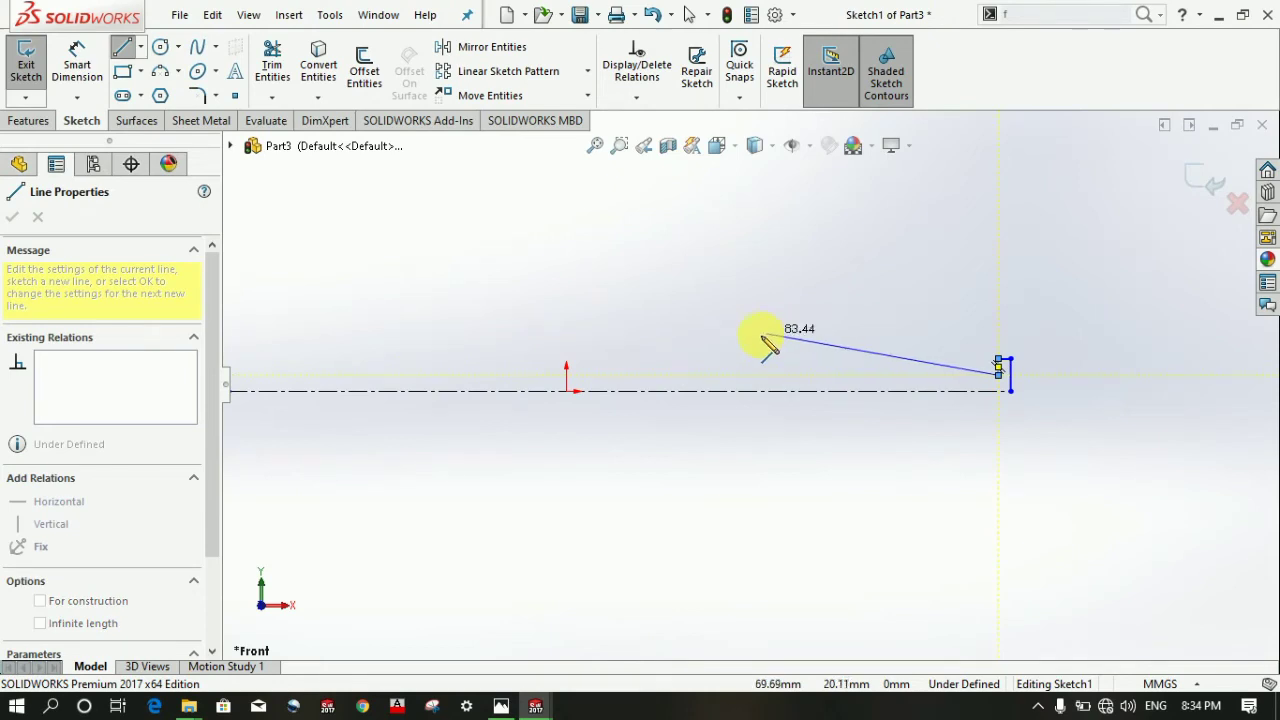
pyautogui.click(704, 327)
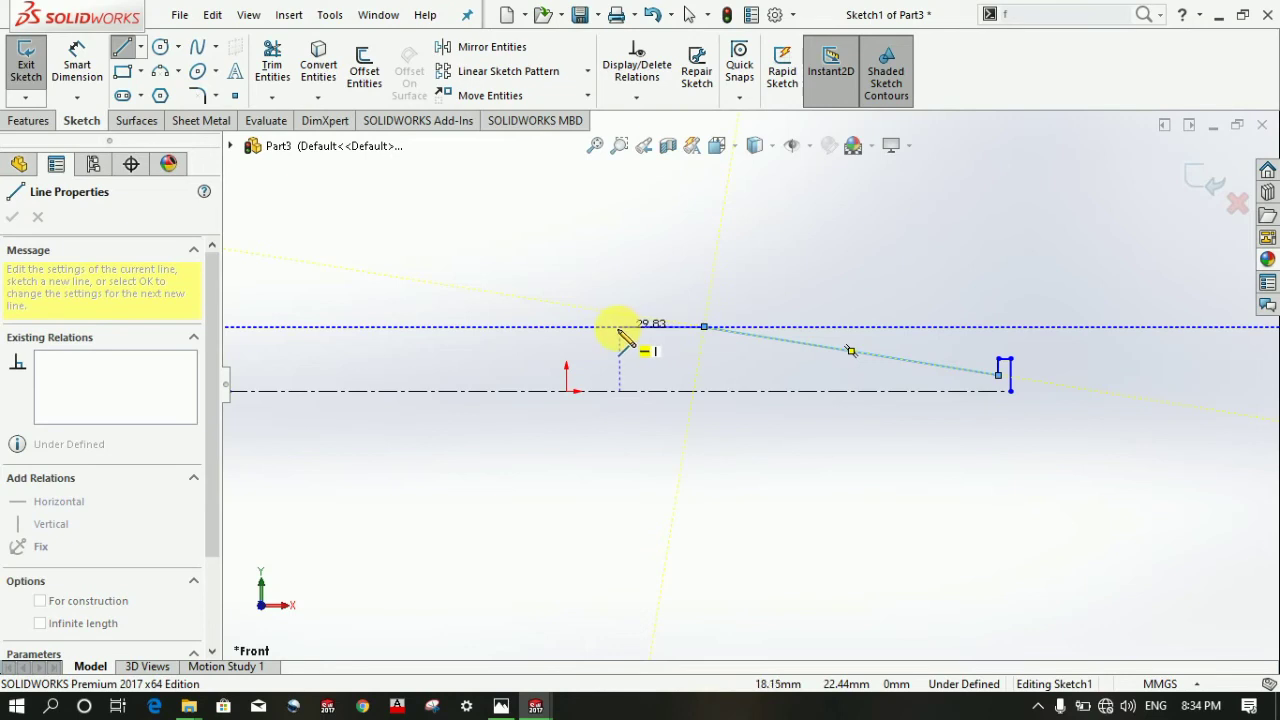
pyautogui.click(573, 327)
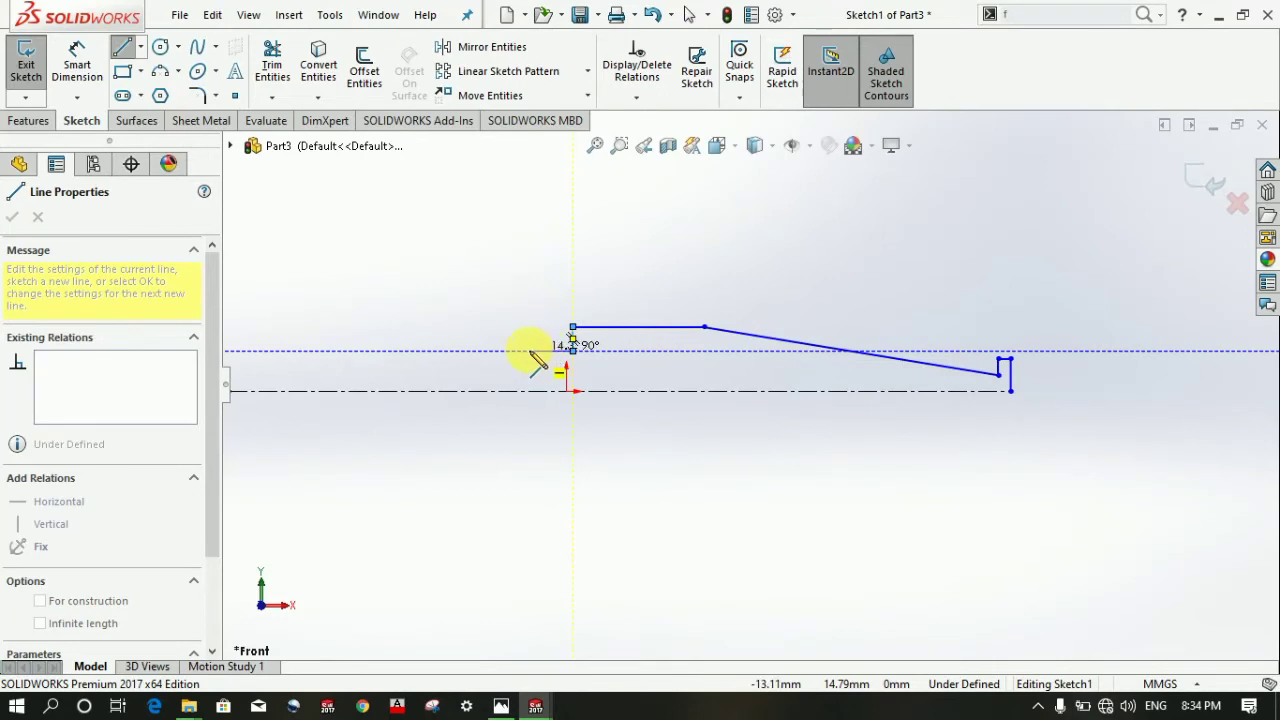
pyautogui.click(520, 350)
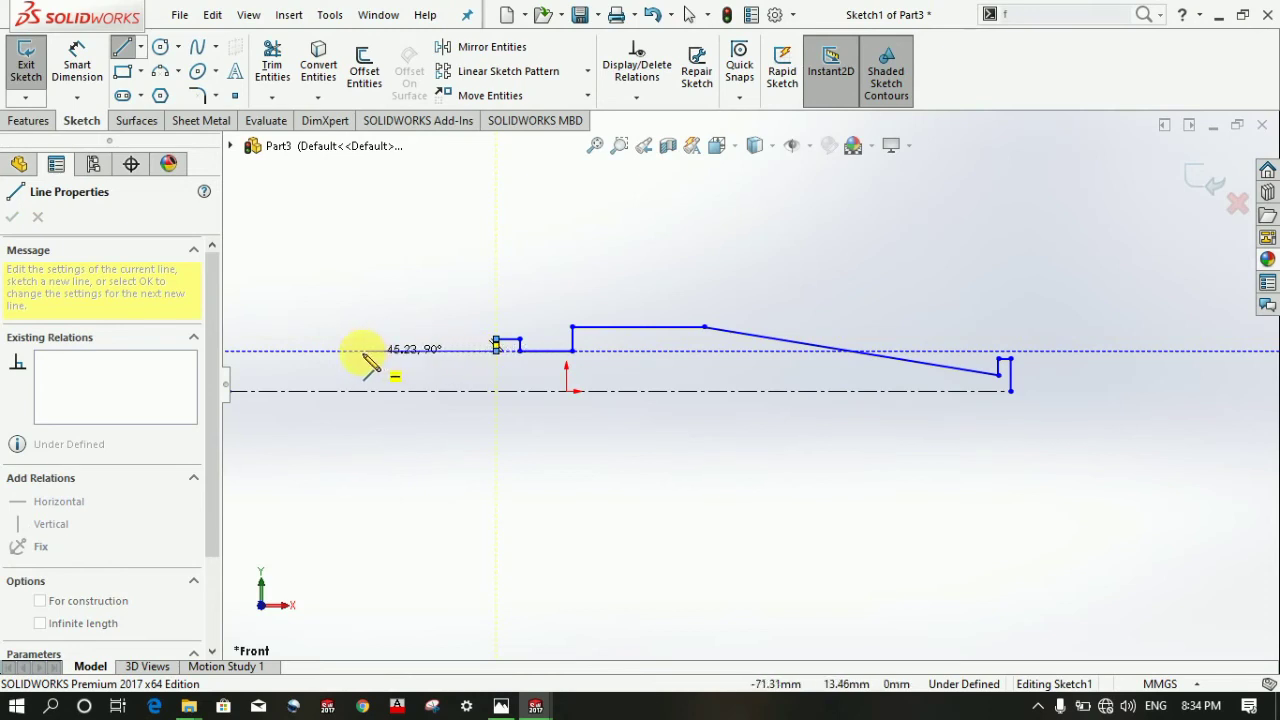
# - Continue the outline leftward along the thin section and grooves to the left end
pyautogui.click(350, 350)
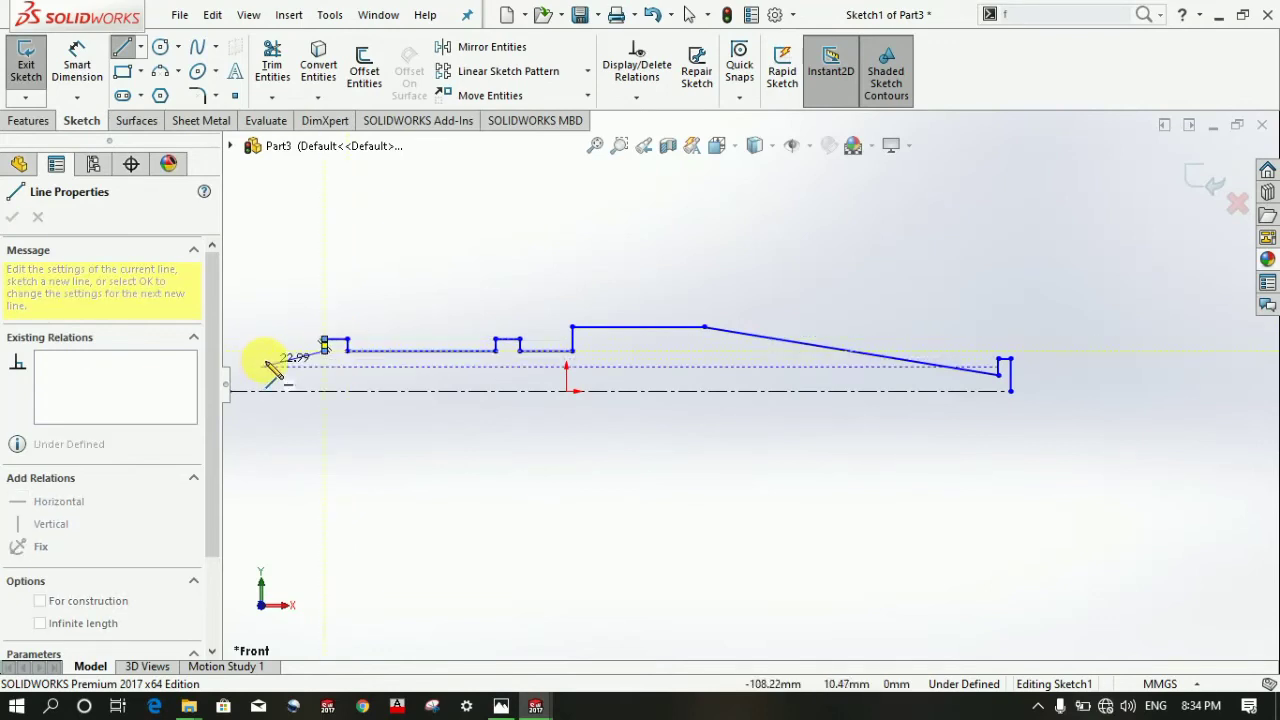
pyautogui.scroll(-1, 294, 356)
pyautogui.scroll(-1, 300, 360)
pyautogui.scroll(-1, 340, 360)
pyautogui.scroll(1, 415, 370)
pyautogui.scroll(1, 465, 380)
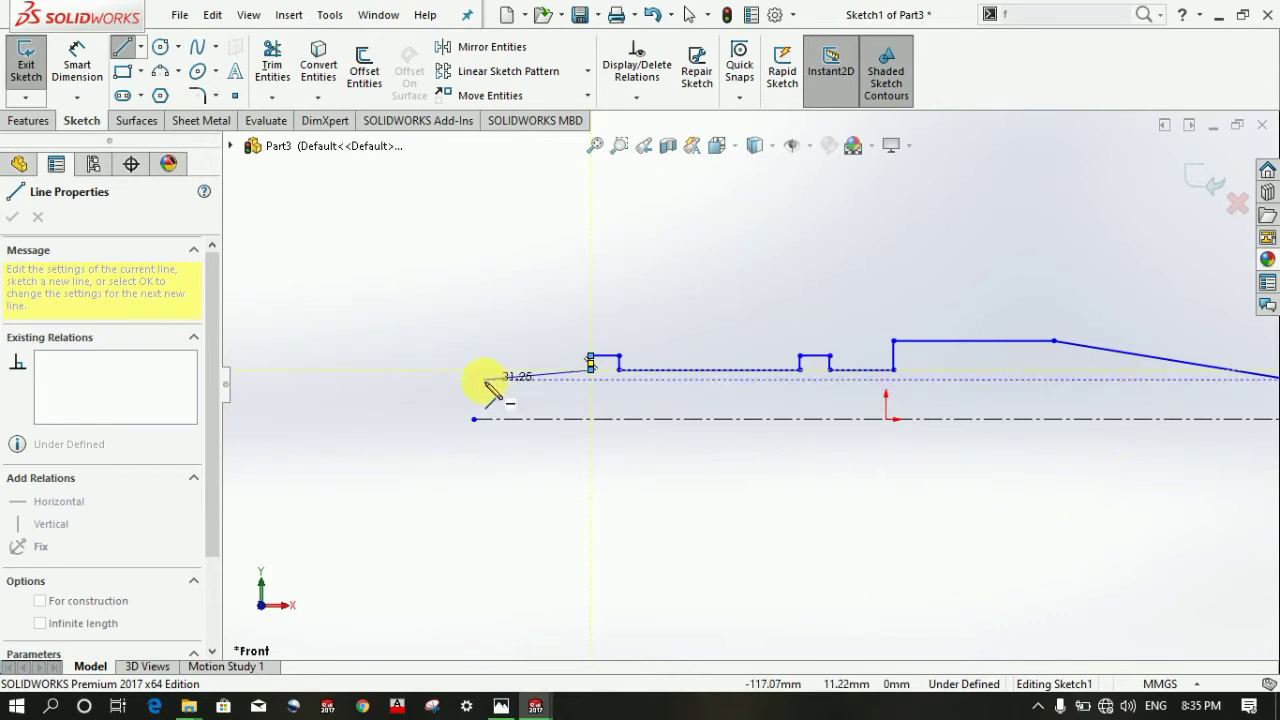
pyautogui.click(484, 380)
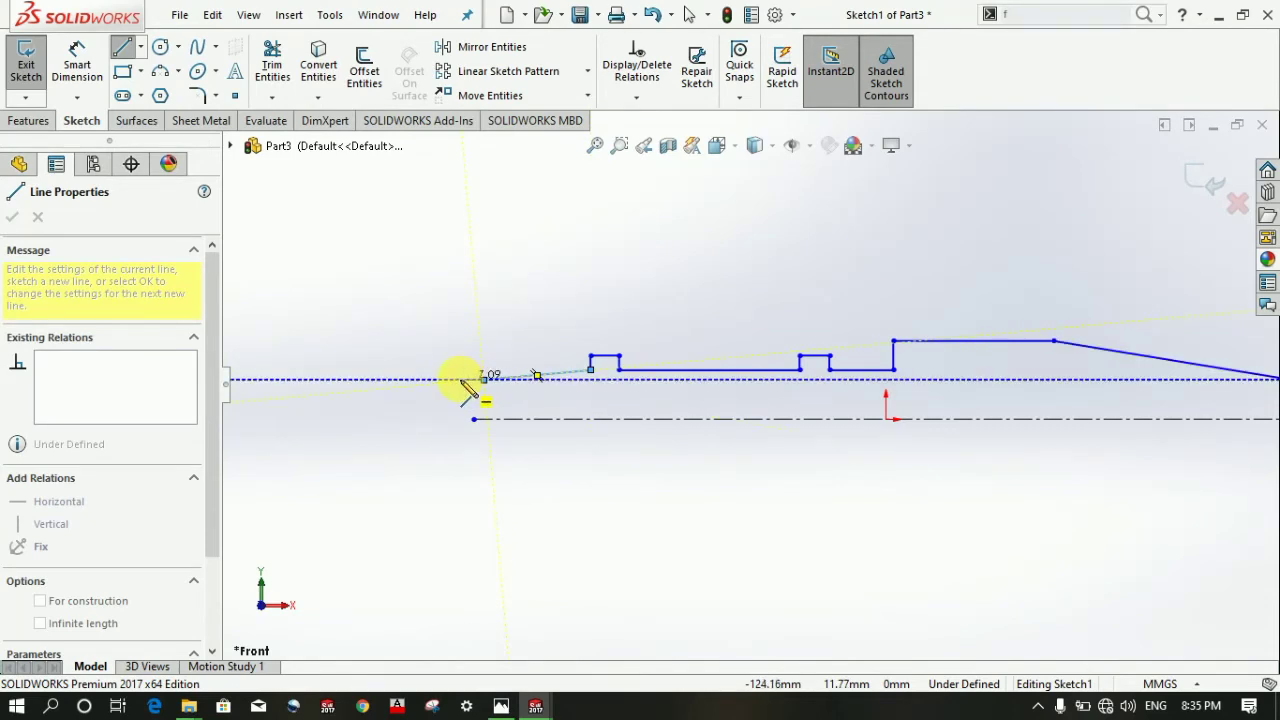
pyautogui.doubleClick(460, 381)
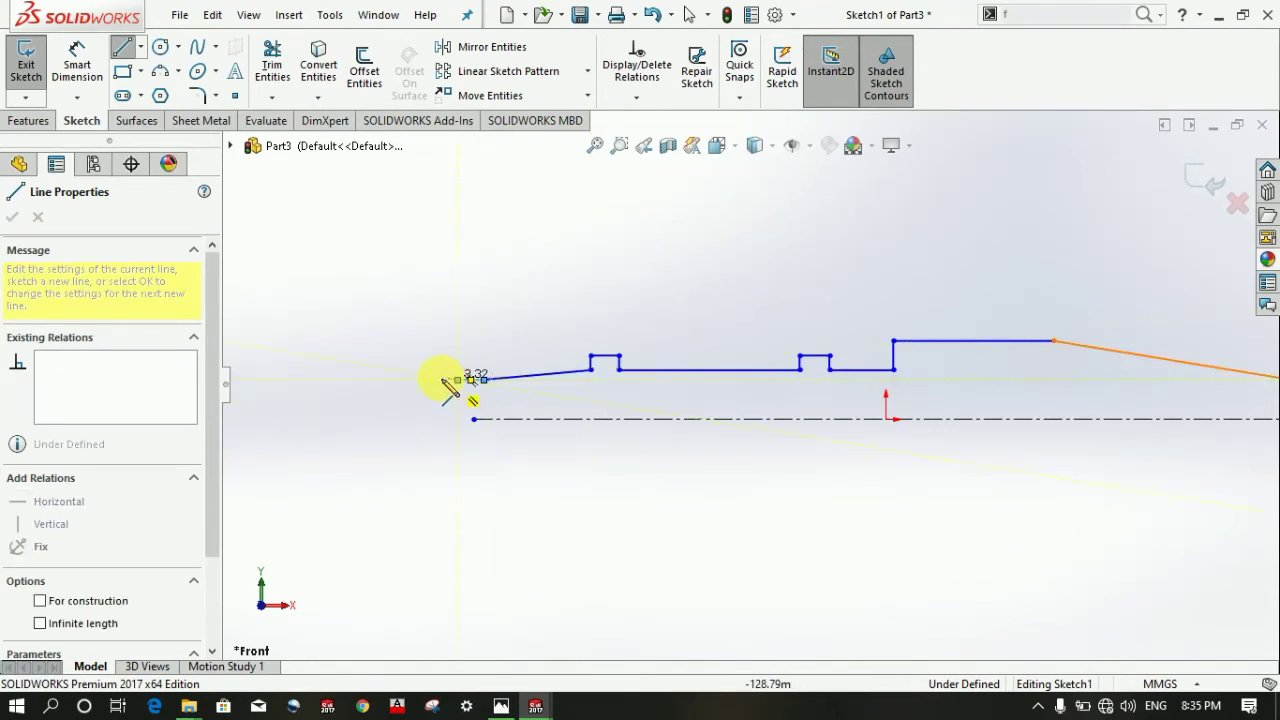
pyautogui.click(456, 380)
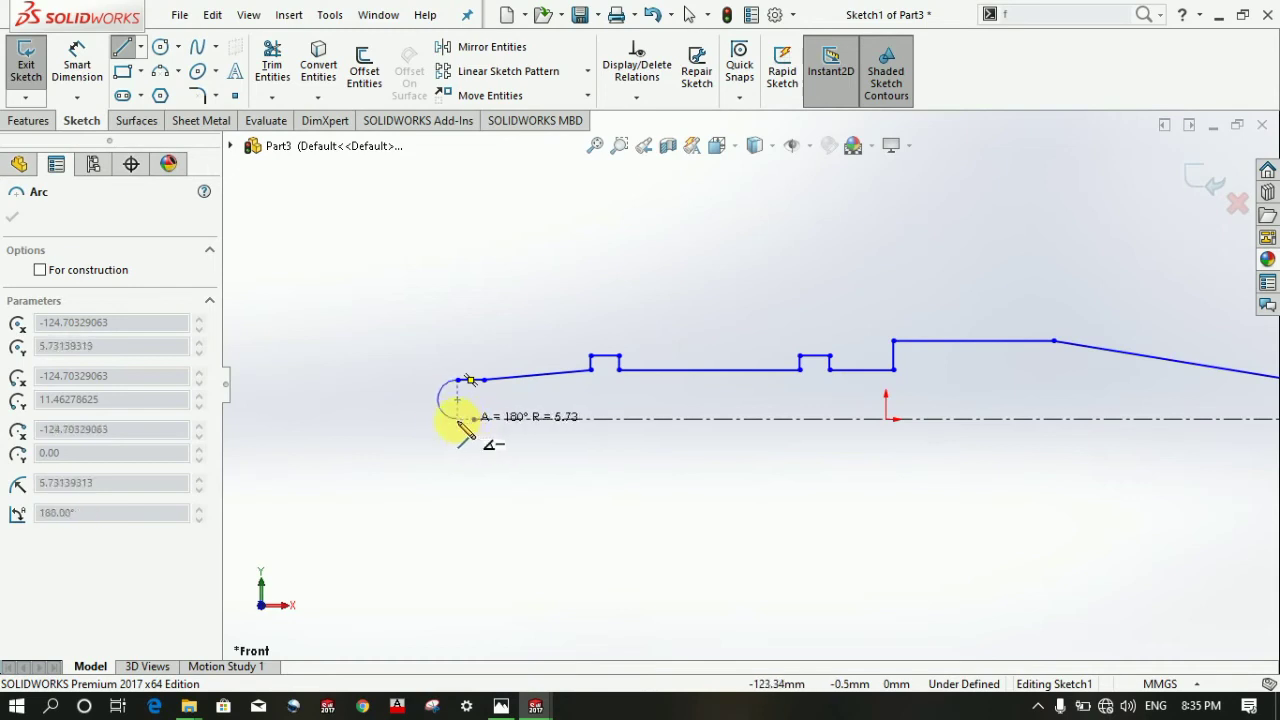
# - Round the left end with a tangent arc down to the centerline plus a short line
pyautogui.click(457, 419)
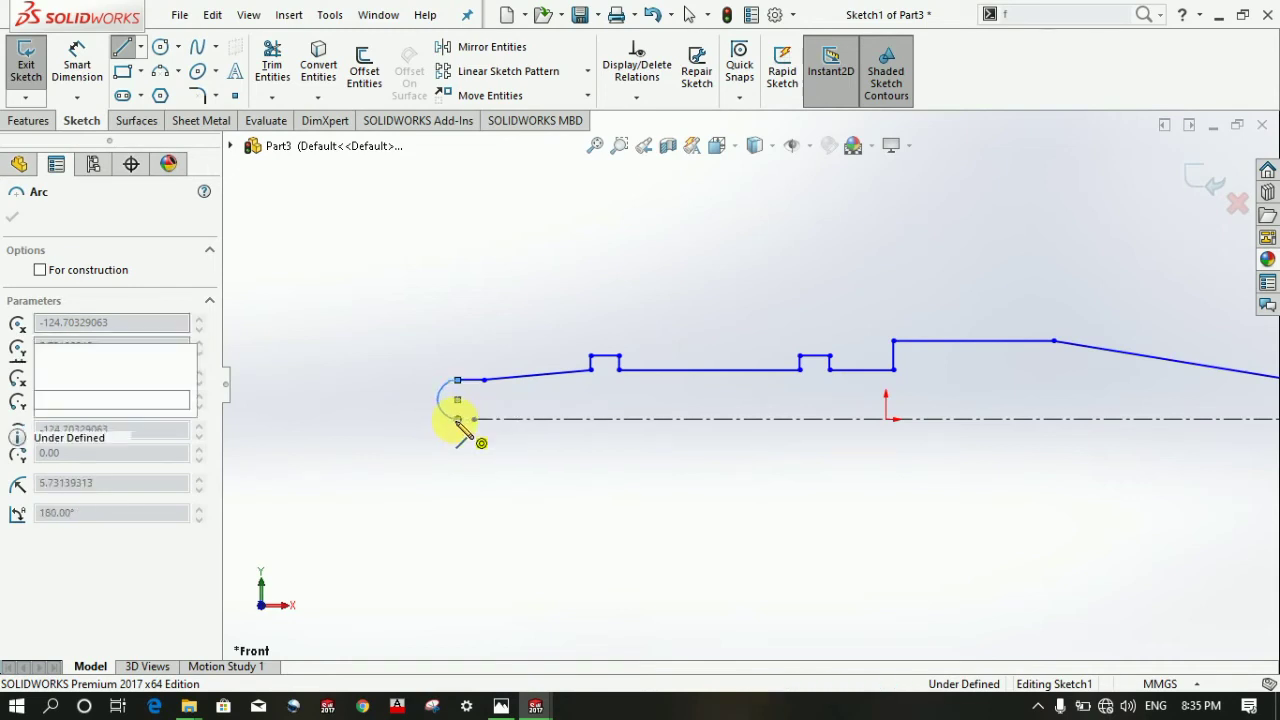
pyautogui.click(473, 419)
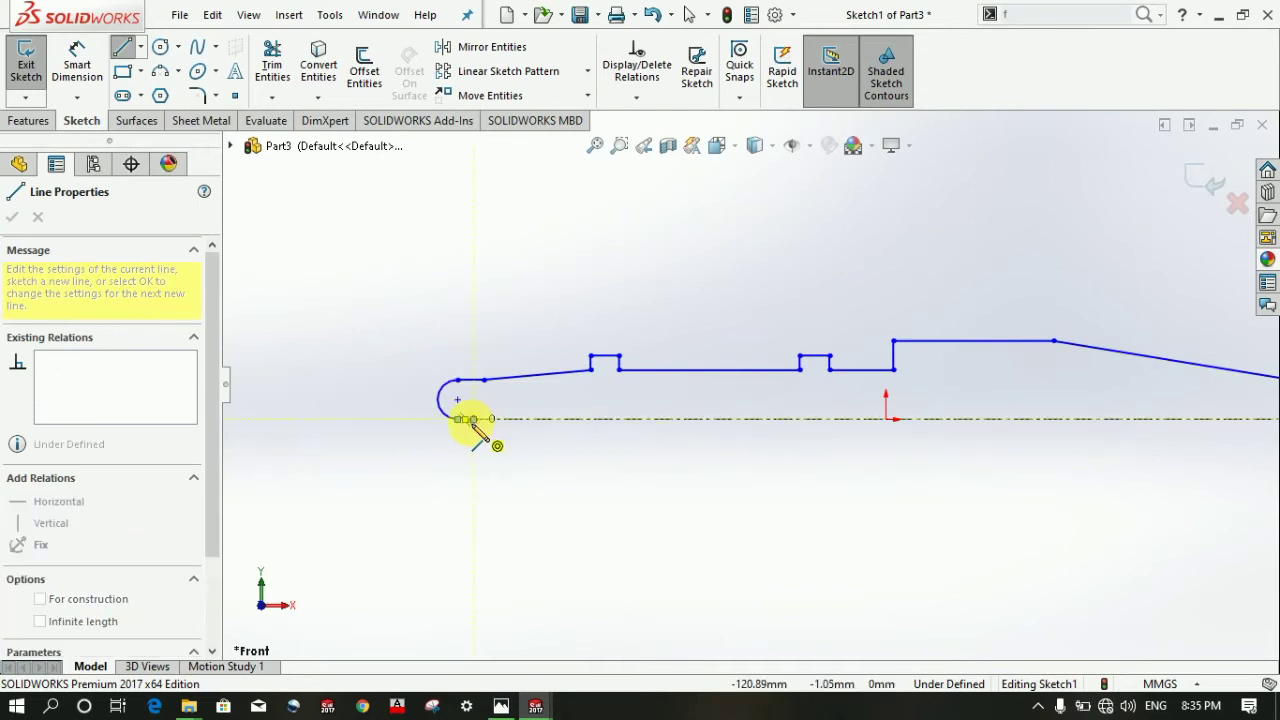
pyautogui.press('Escape')
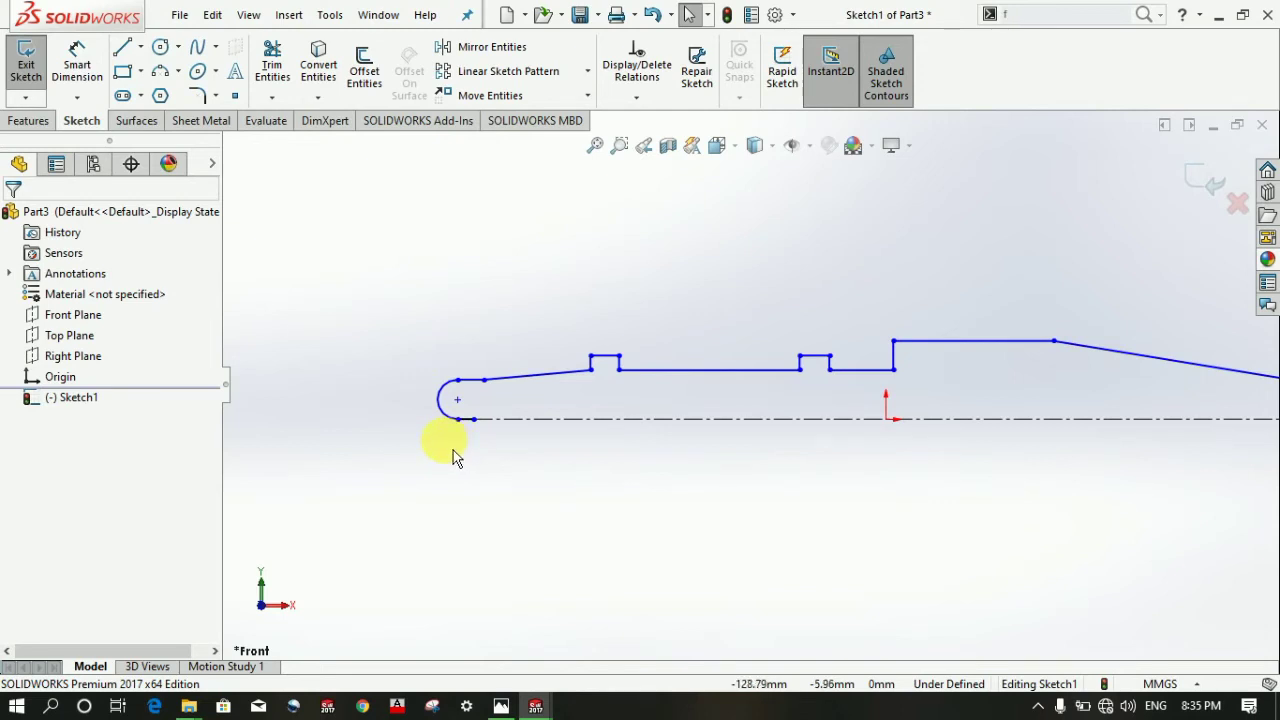
pyautogui.press('f')
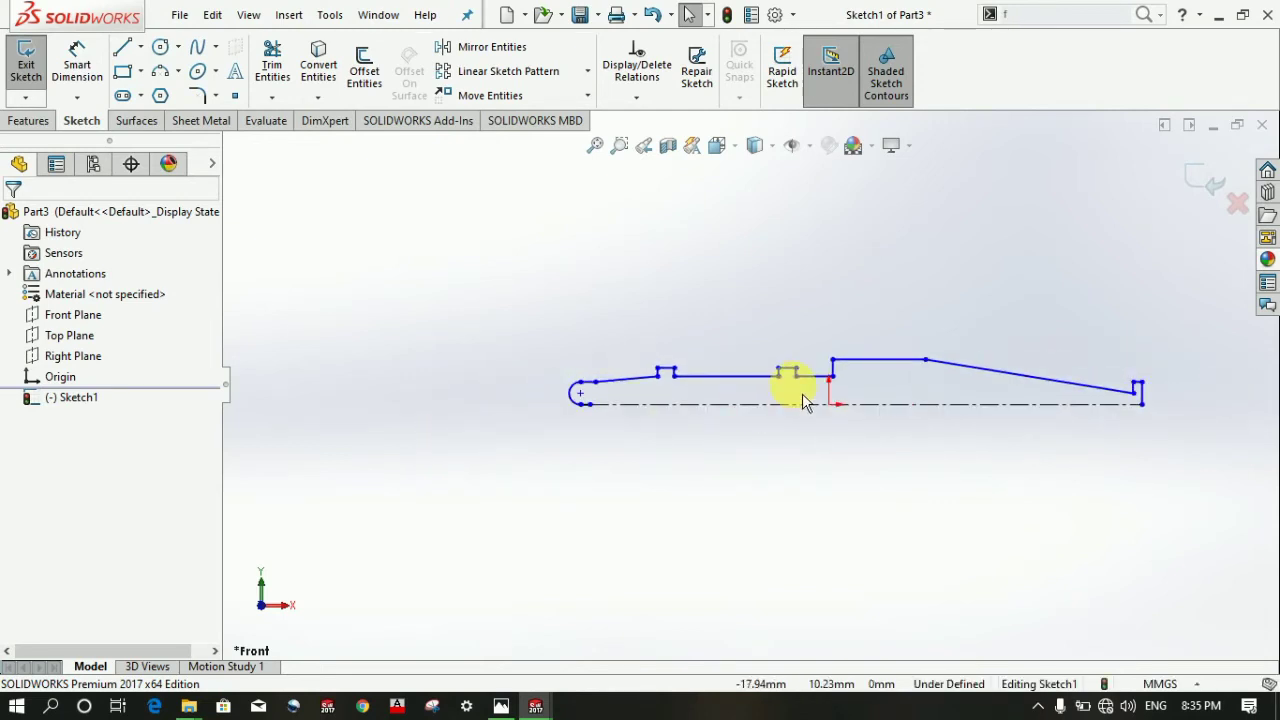
pyautogui.press('f')
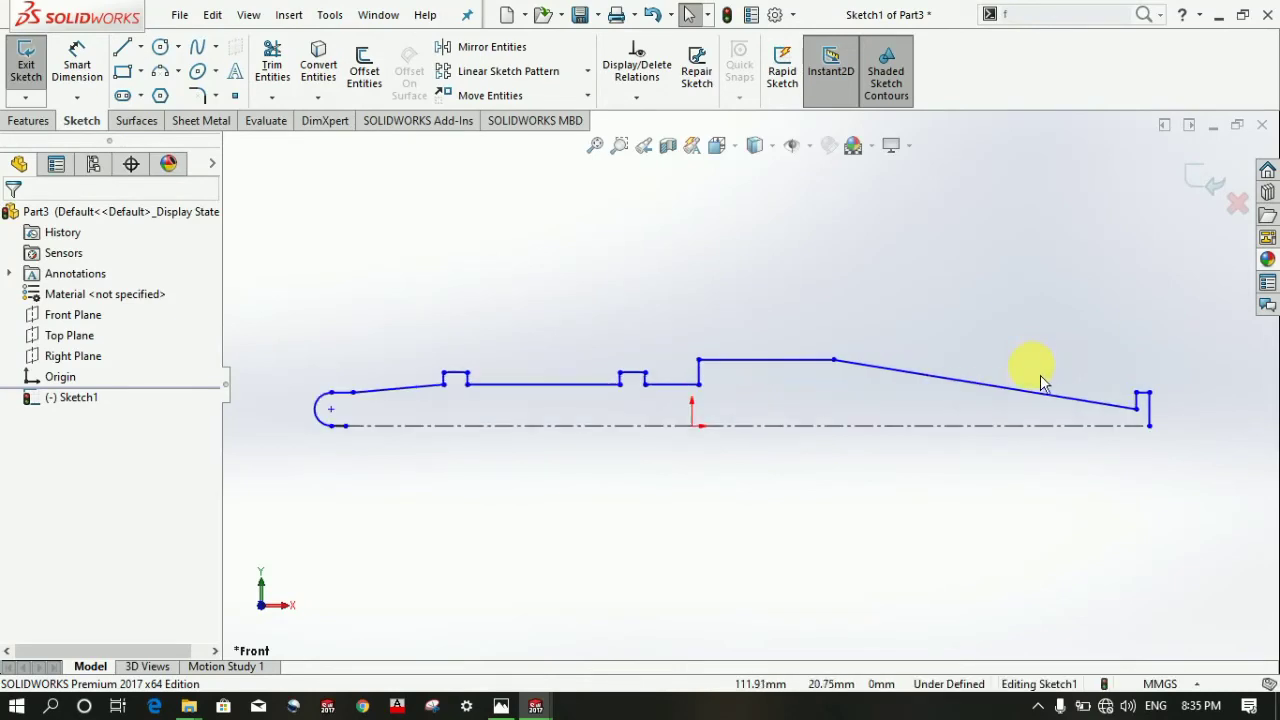
pyautogui.scroll(1, 993, 390)
pyautogui.scroll(-1, 1000, 400)
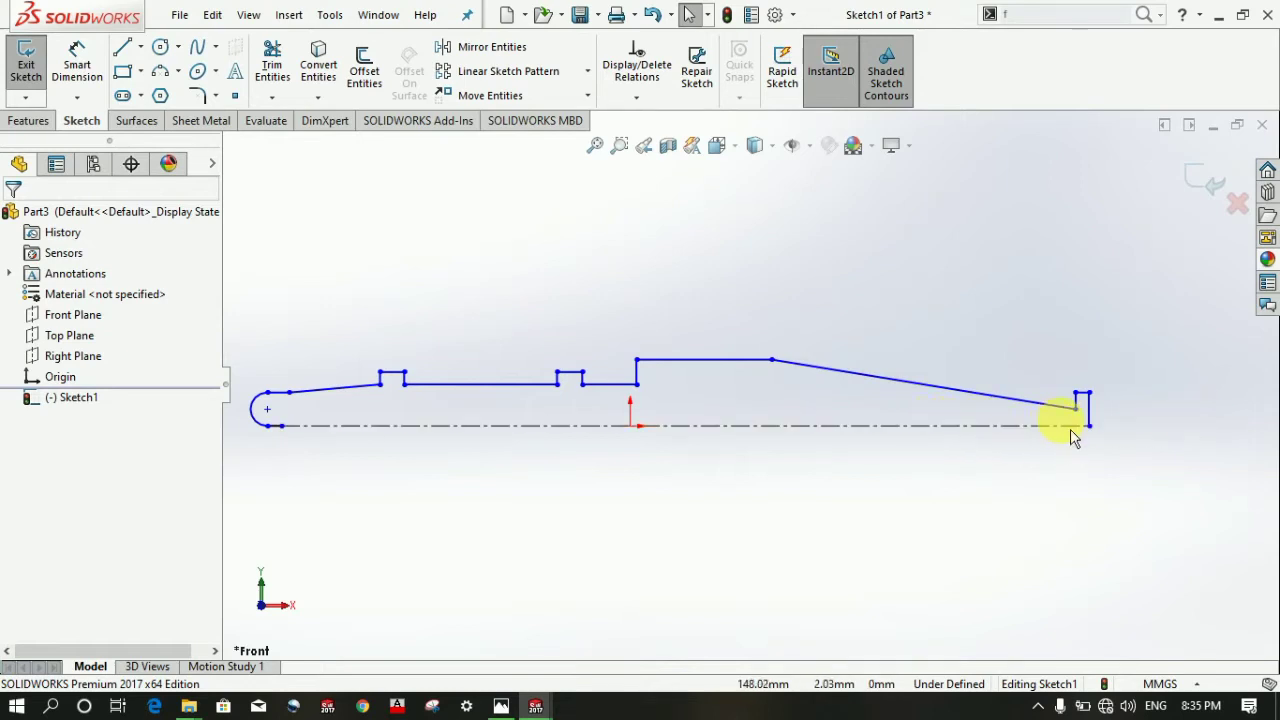
pyautogui.scroll(-2, 1085, 415)
pyautogui.scroll(-1, 1085, 415)
pyautogui.scroll(-1, 1085, 415)
pyautogui.scroll(-1, 1020, 366)
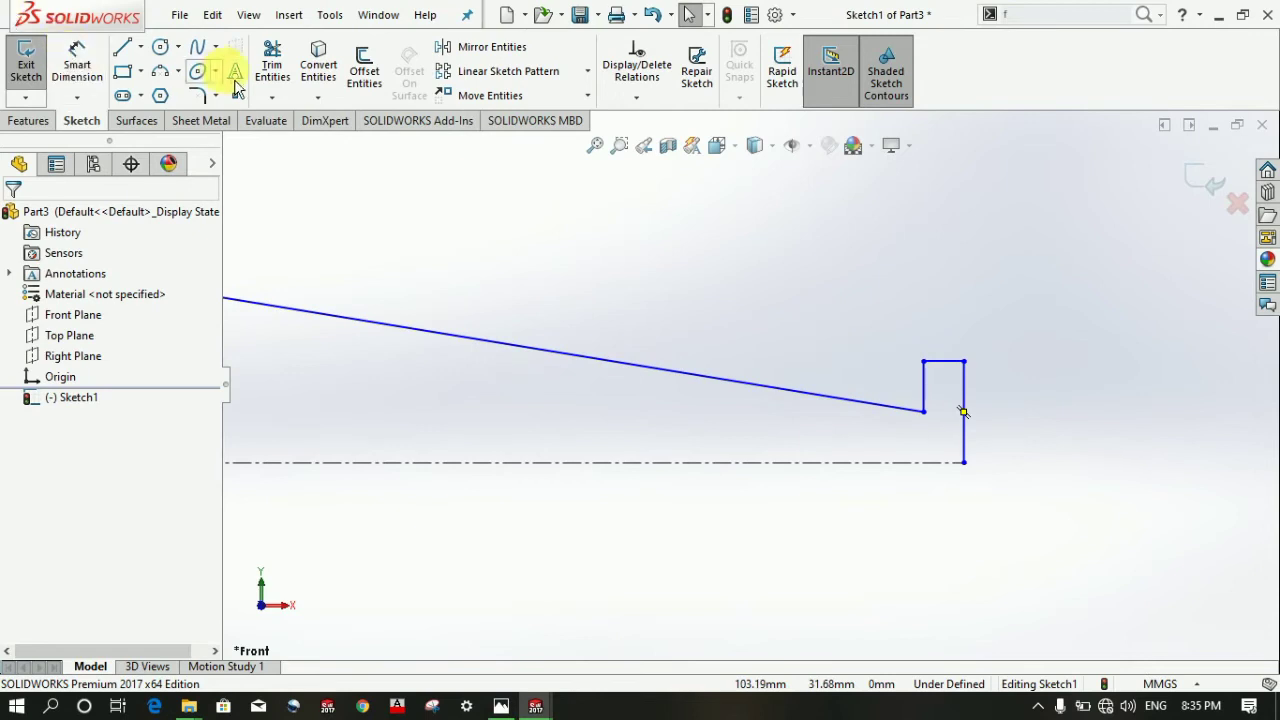
# - Trim the short leftover segment below the arc and turn the bottom line into a centerline
pyautogui.click(177, 71)
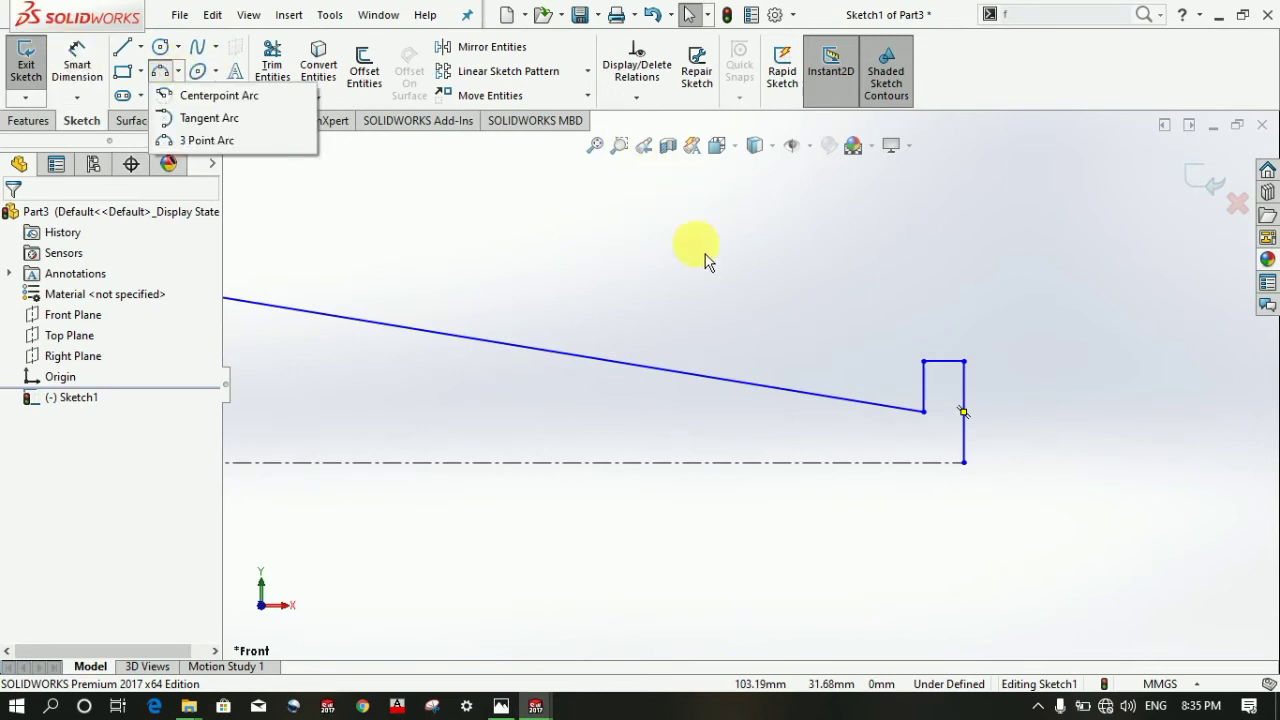
pyautogui.scroll(5, 687, 264)
pyautogui.scroll(2, 690, 266)
pyautogui.scroll(2, 697, 277)
pyautogui.scroll(-2, 680, 343)
pyautogui.scroll(1, 354, 471)
pyautogui.scroll(-1, 407, 433)
pyautogui.scroll(-1, 529, 410)
pyautogui.scroll(-2, 530, 412)
pyautogui.scroll(-2, 534, 420)
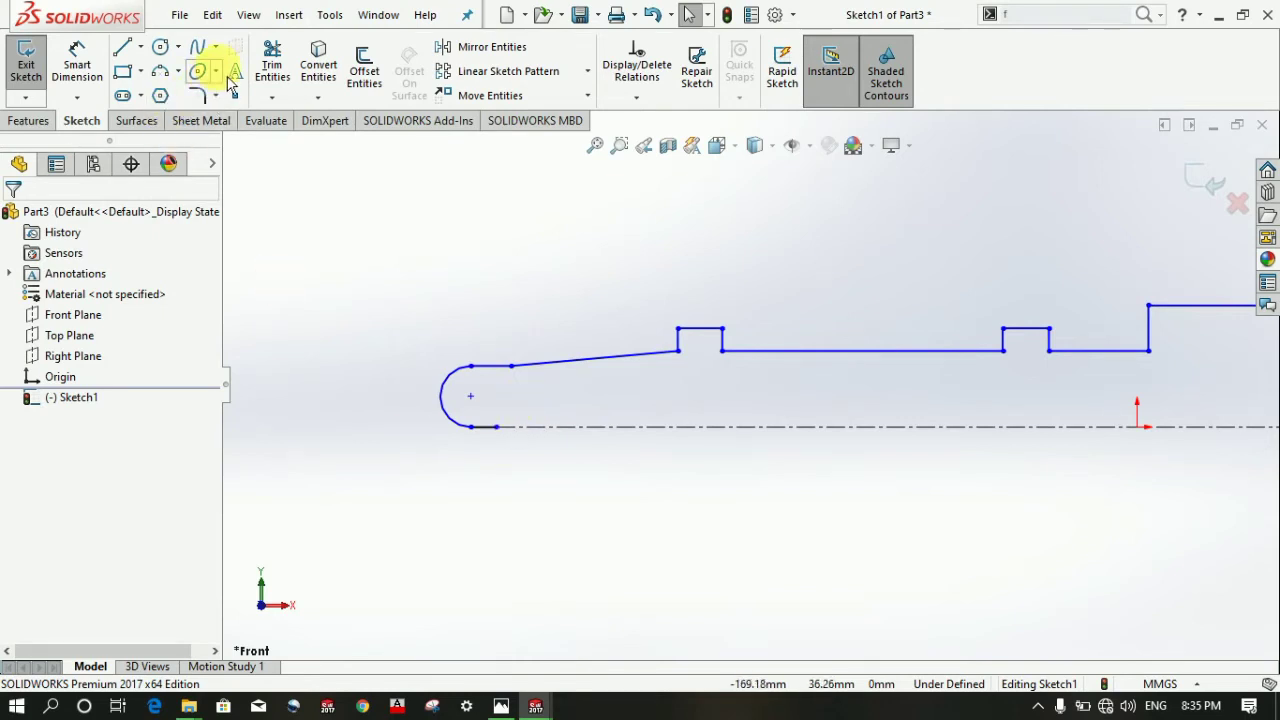
pyautogui.click(280, 80)
pyautogui.scroll(-1, 514, 457)
pyautogui.click(502, 412)
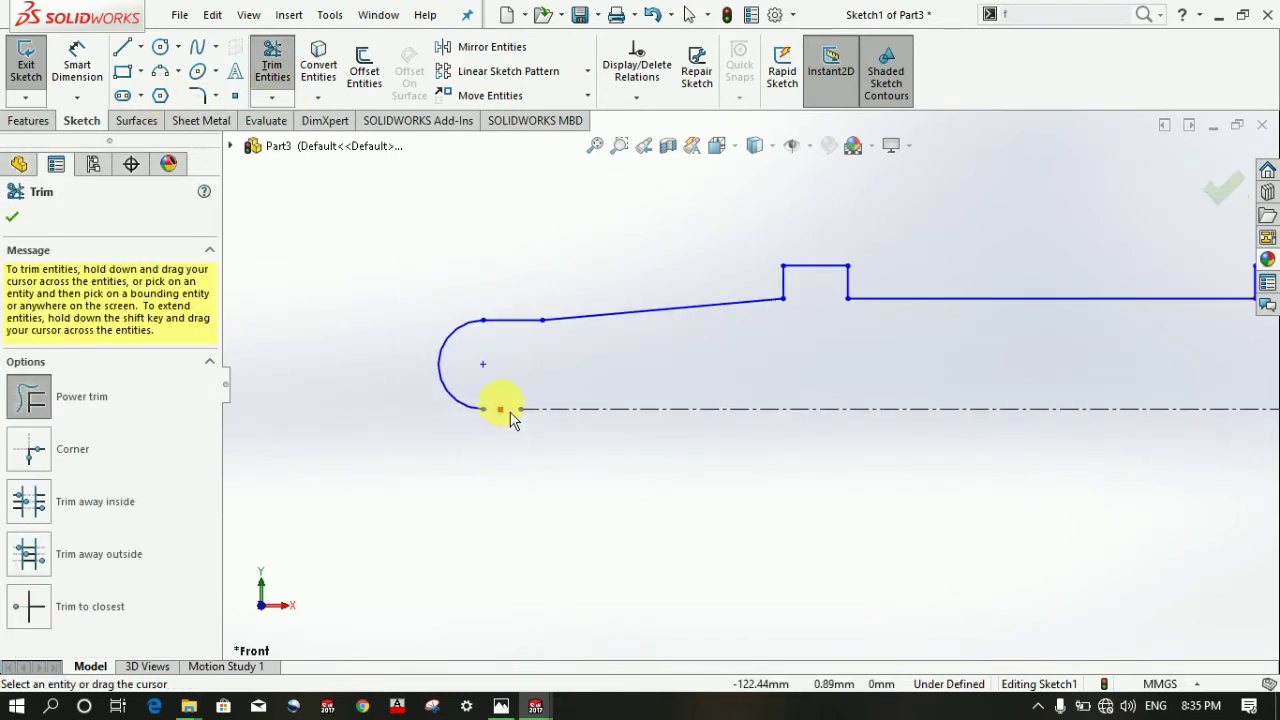
pyautogui.click(271, 97)
pyautogui.click(300, 142)
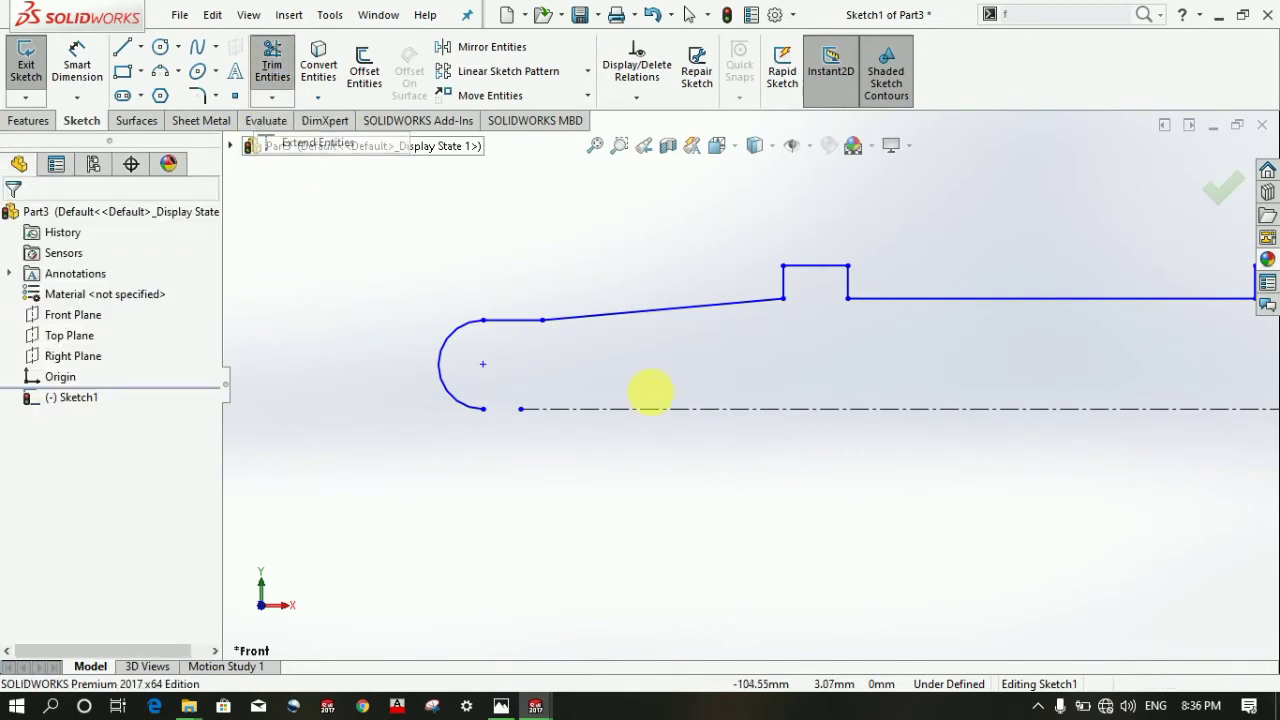
pyautogui.click(510, 412)
pyautogui.scroll(2, 430, 450)
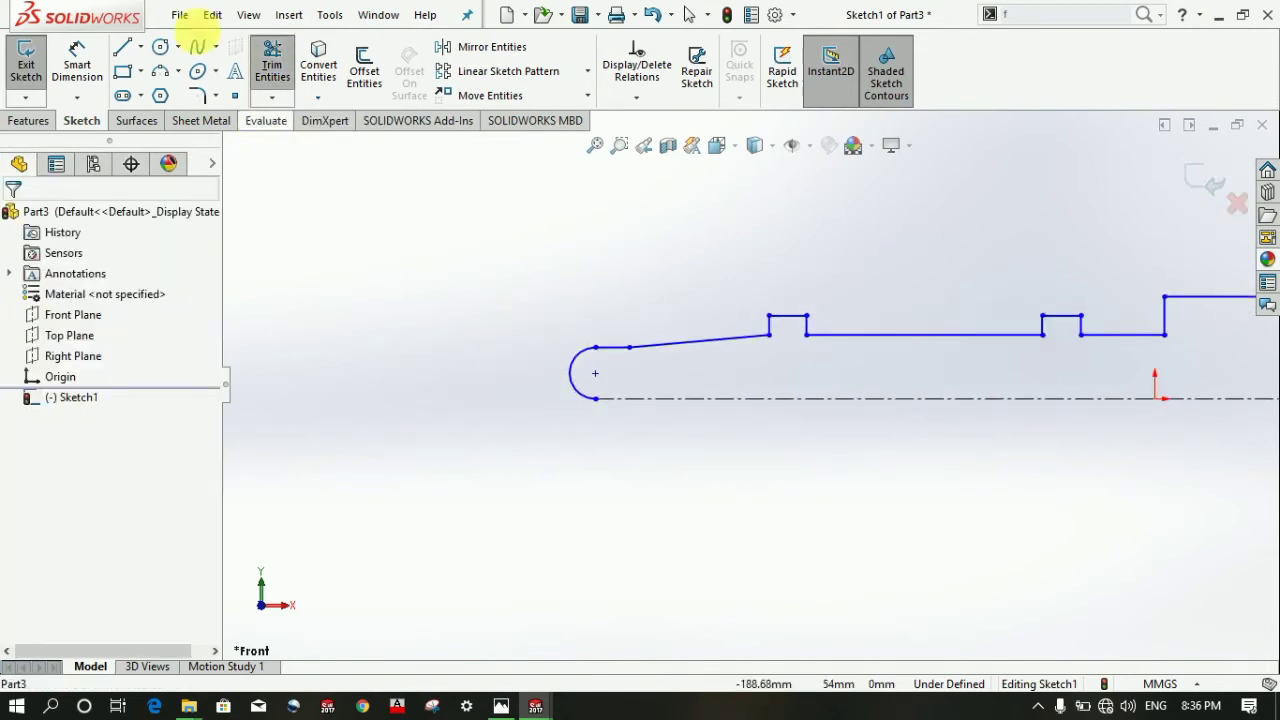
# - Dimension the profile's overall length as 300 mm
pyautogui.click(89, 84)
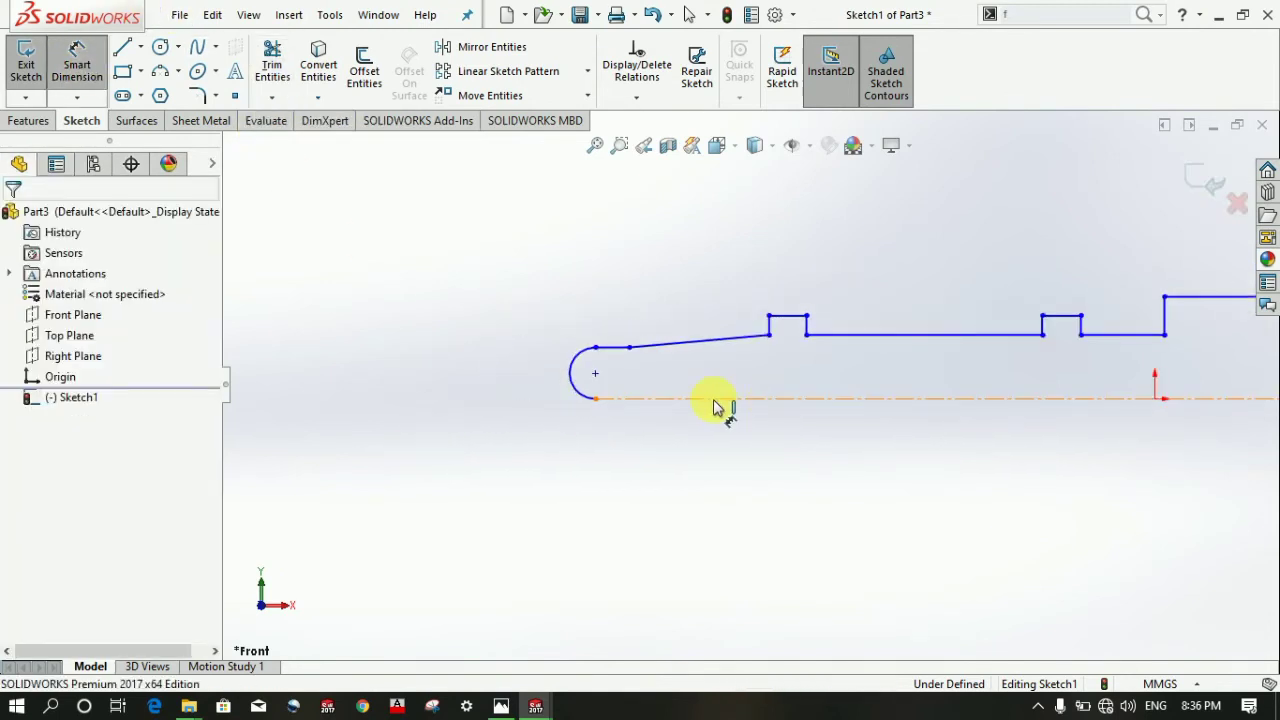
pyautogui.click(596, 378)
pyautogui.scroll(3, 589, 409)
pyautogui.scroll(-3, 1180, 394)
pyautogui.scroll(-3, 917, 380)
pyautogui.click(794, 376)
pyautogui.scroll(3, 800, 380)
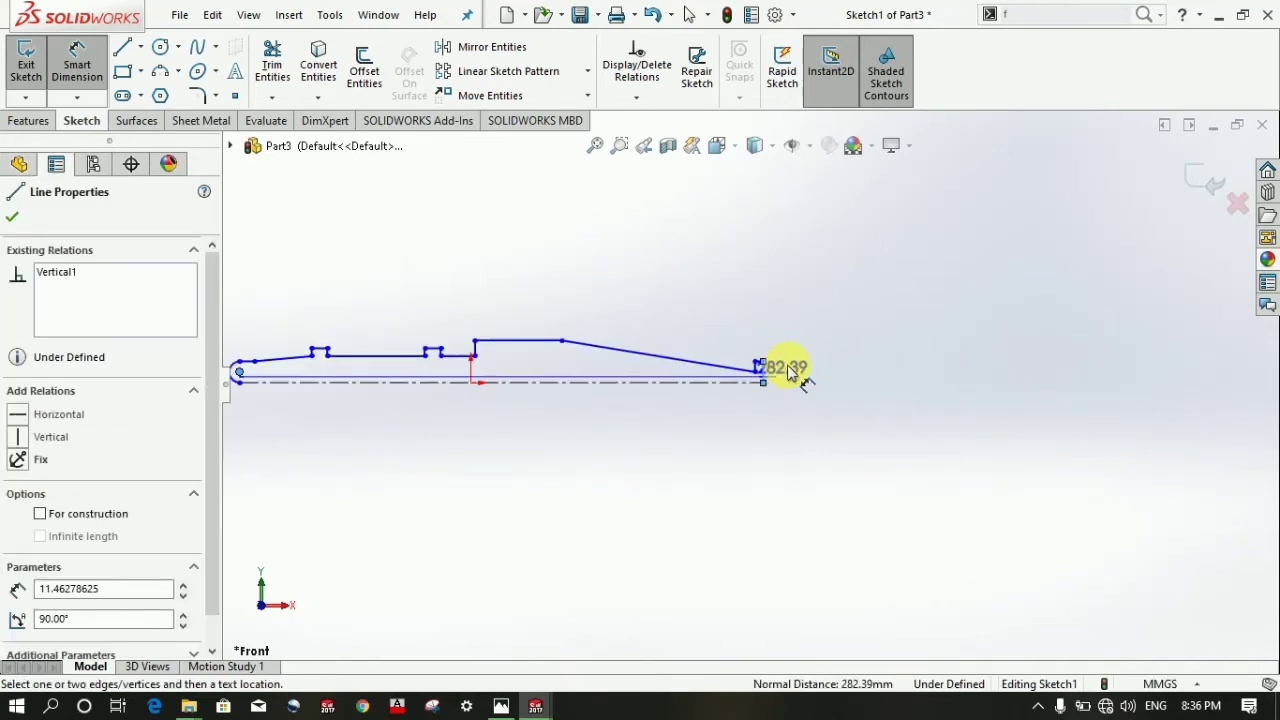
pyautogui.click(621, 446)
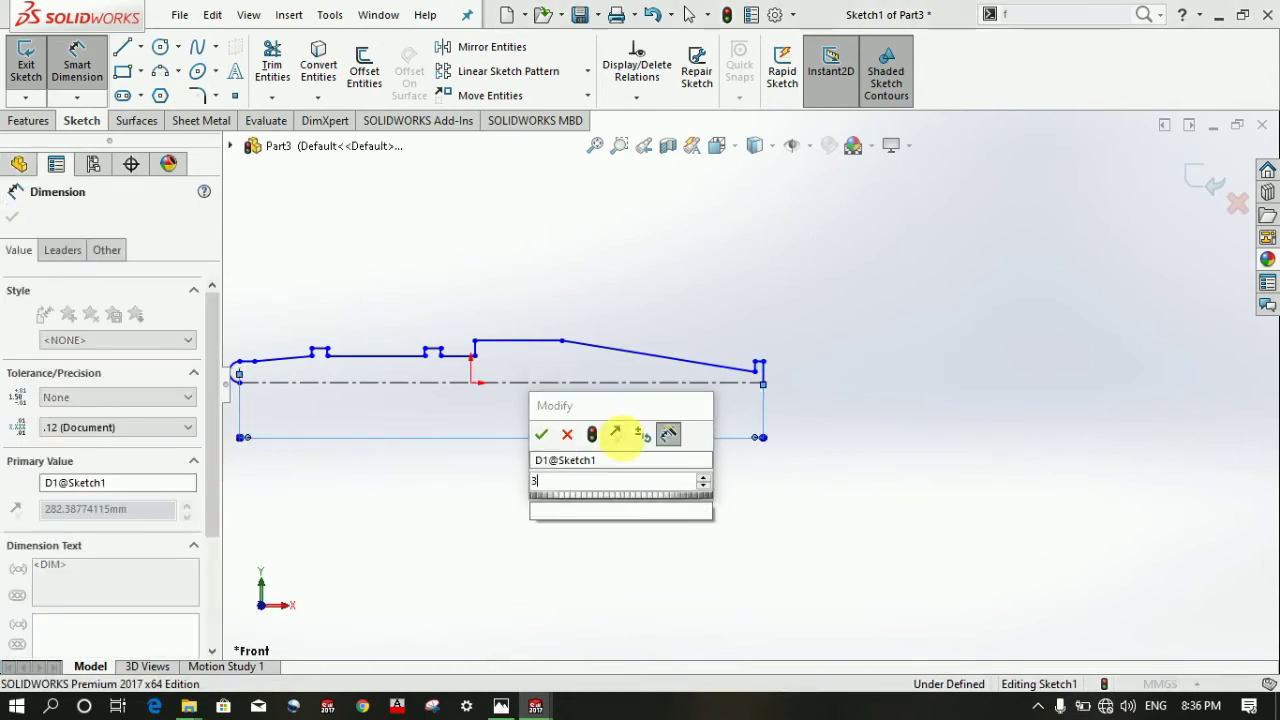
pyautogui.write('300')
pyautogui.press('Return')
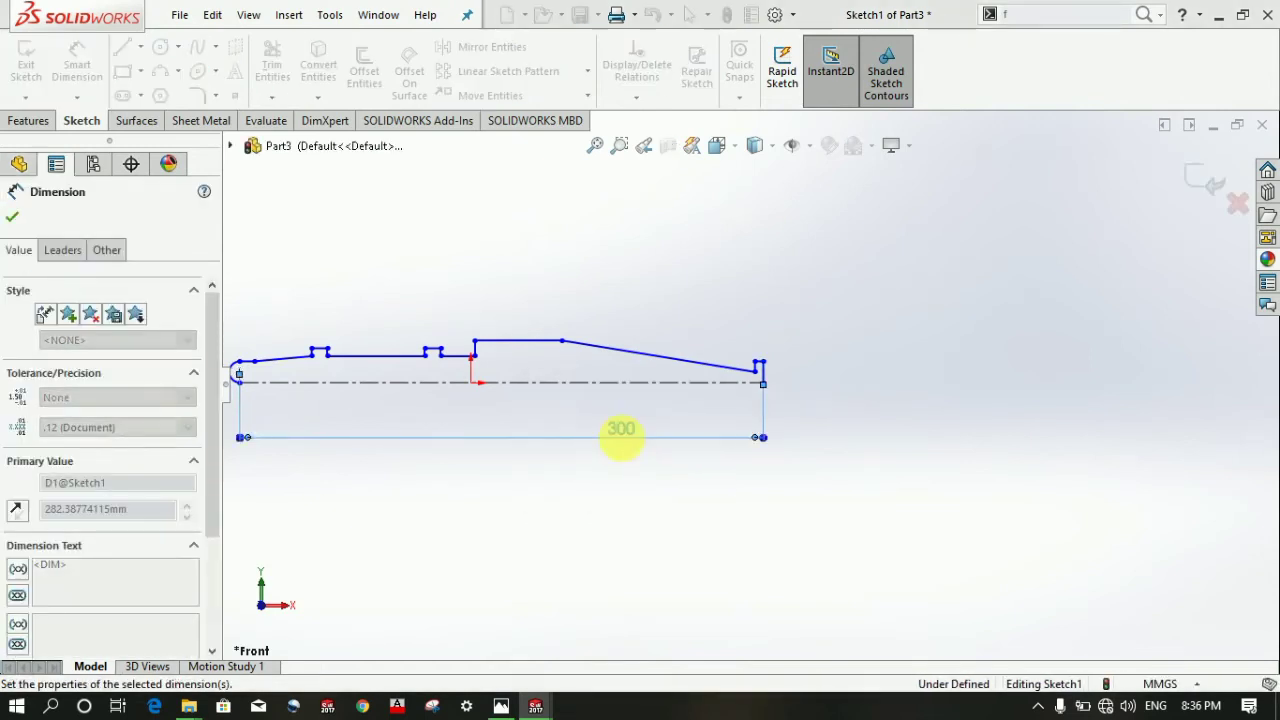
# - Dimension the short top line at the right end as 5 mm
pyautogui.scroll(-2, 786, 363)
pyautogui.scroll(-2, 851, 357)
pyautogui.scroll(-2, 851, 357)
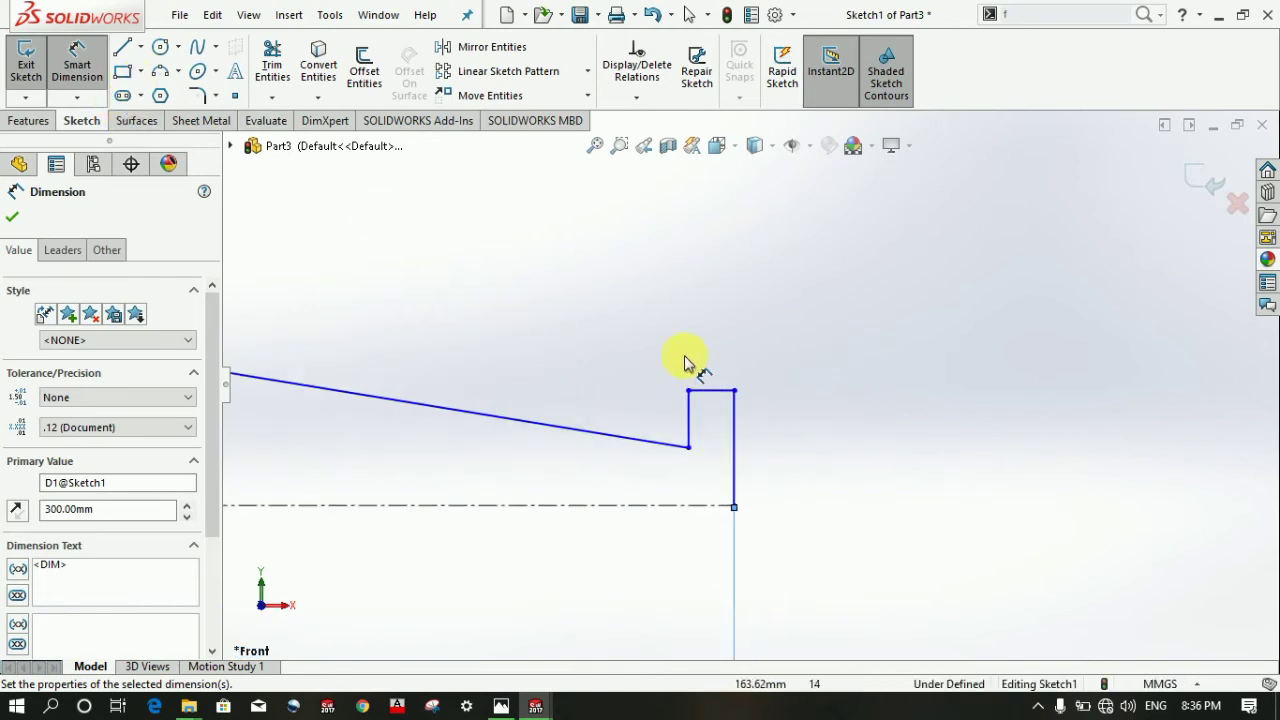
pyautogui.click(711, 390)
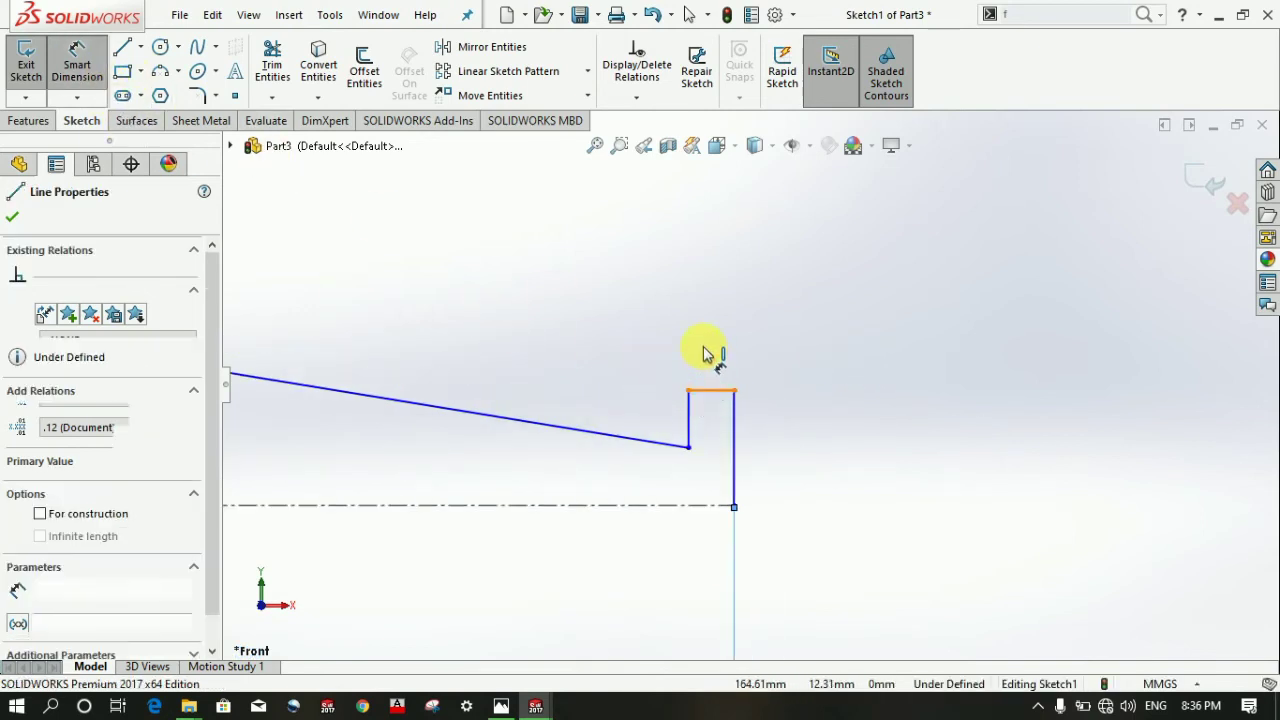
pyautogui.click(703, 352)
pyautogui.write('5')
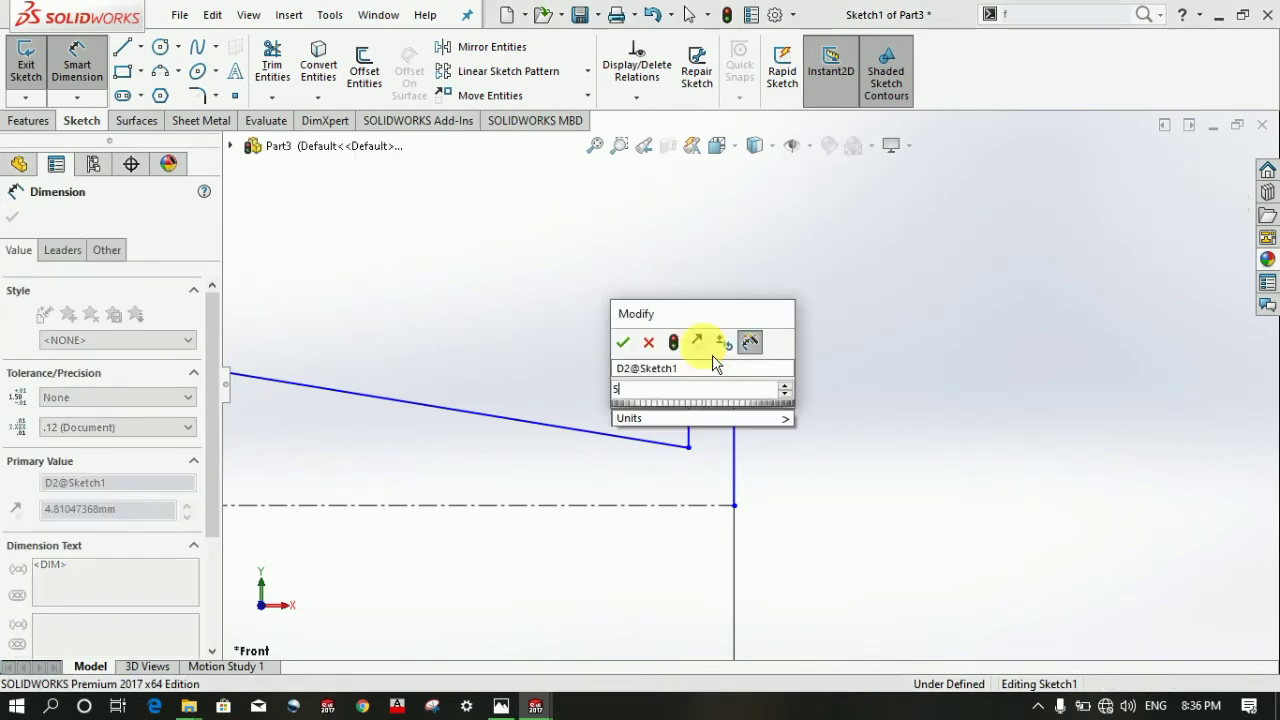
pyautogui.press('Return')
pyautogui.moveTo(334, 146)
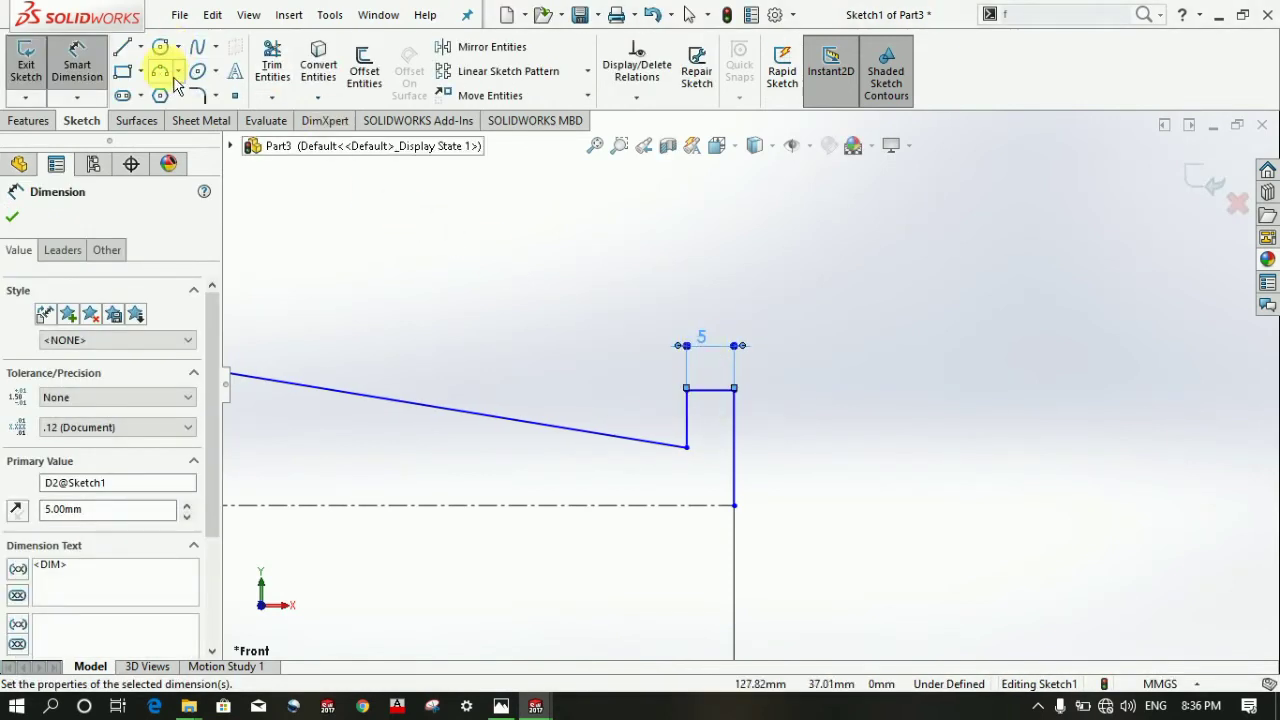
# - Draw a semicircular 3-point arc over the 5 mm right-end line and trim away the straight line
pyautogui.click(161, 73)
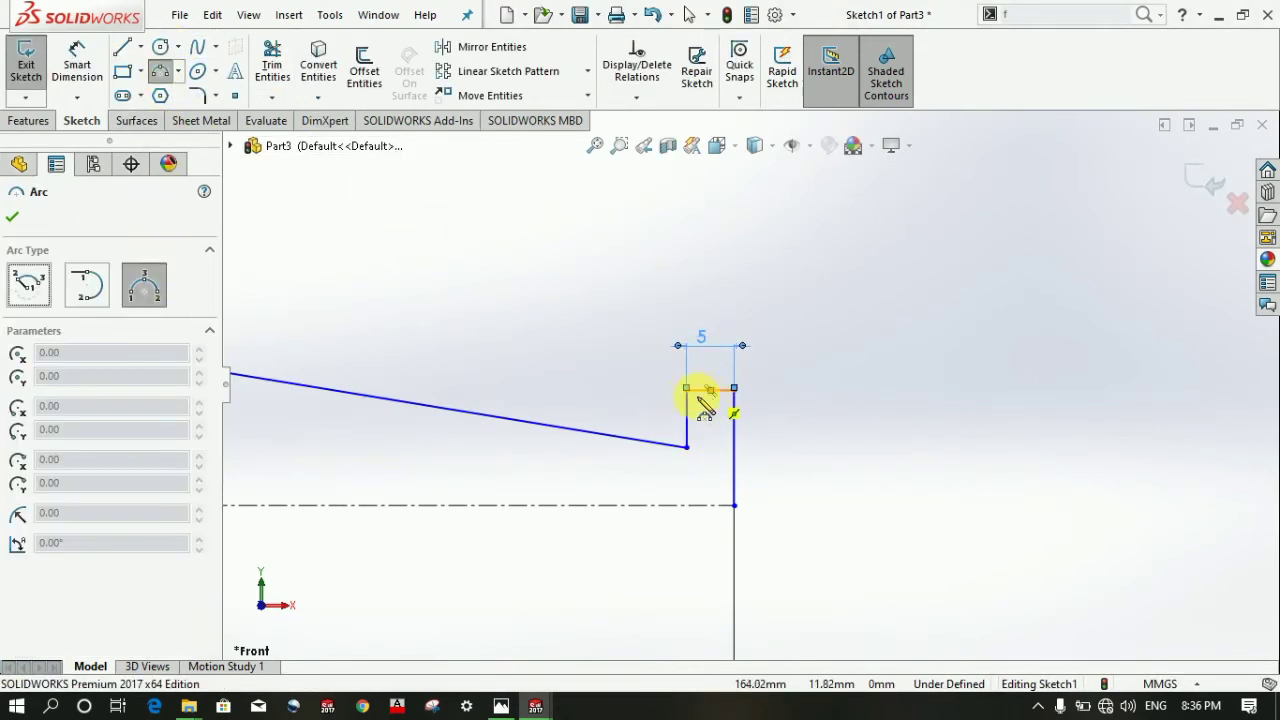
pyautogui.click(686, 388)
pyautogui.click(735, 389)
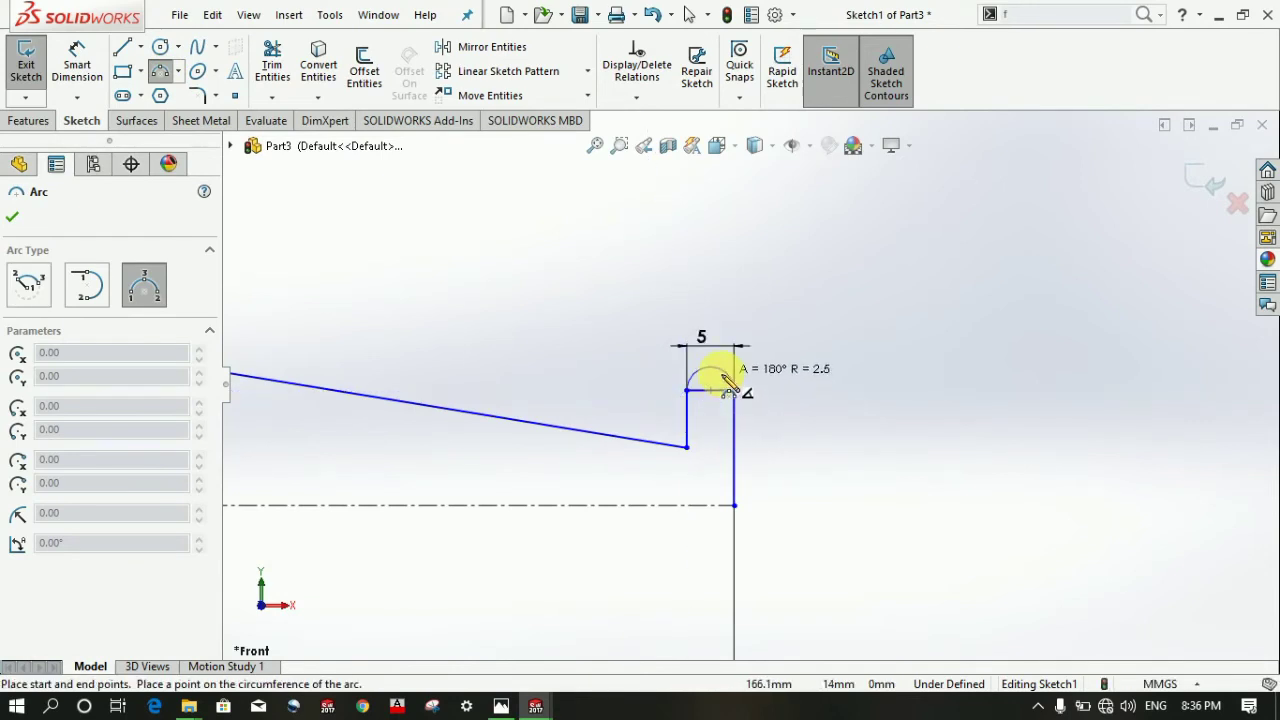
pyautogui.click(714, 368)
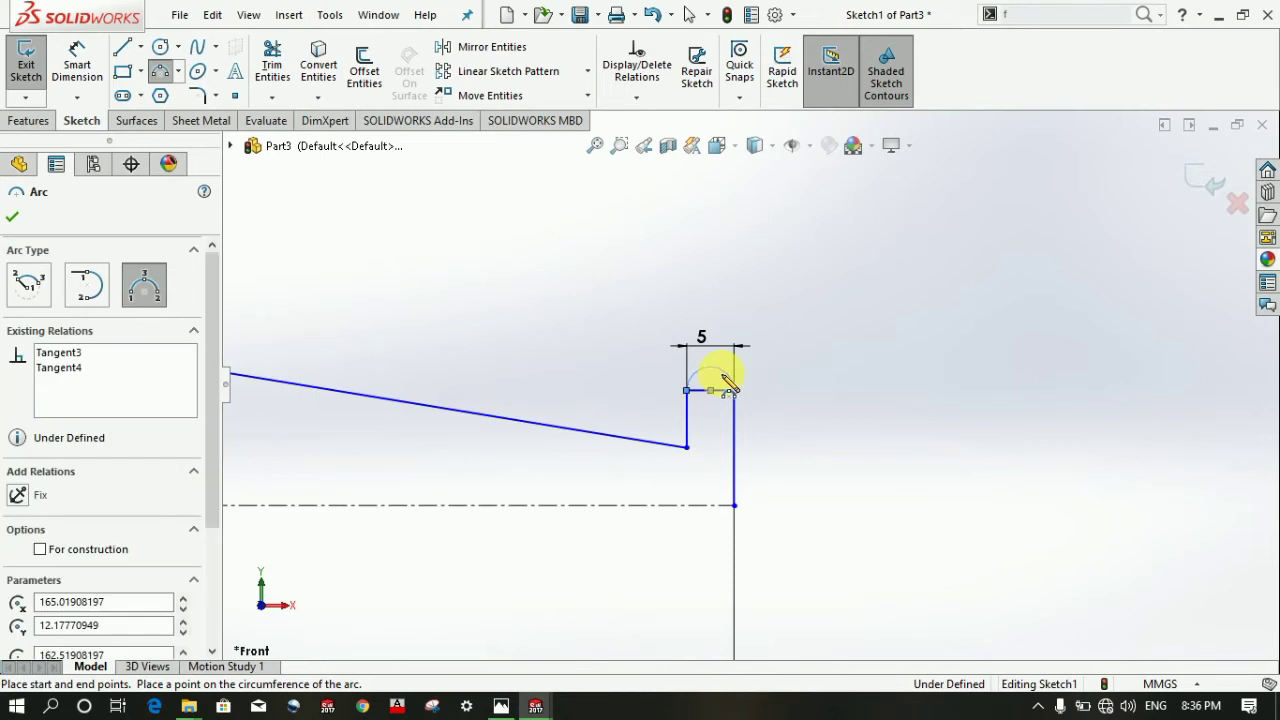
pyautogui.click(272, 62)
pyautogui.scroll(-2, 707, 440)
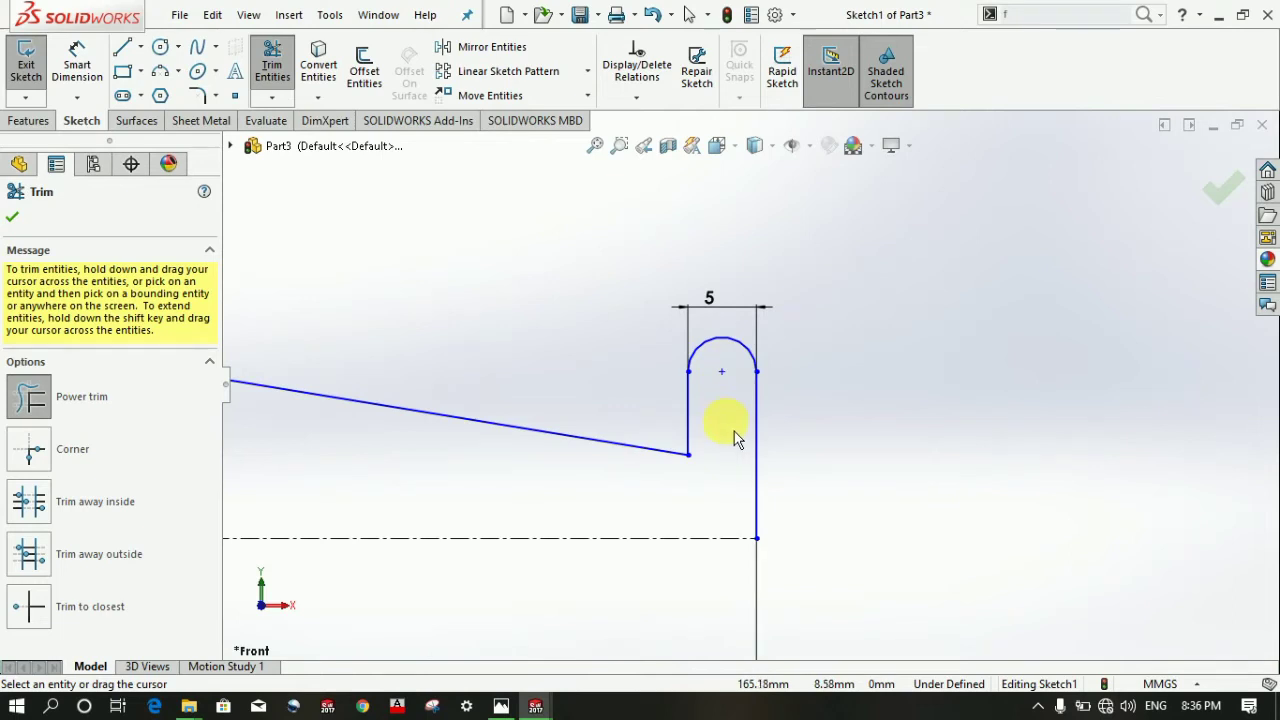
pyautogui.click(197, 95)
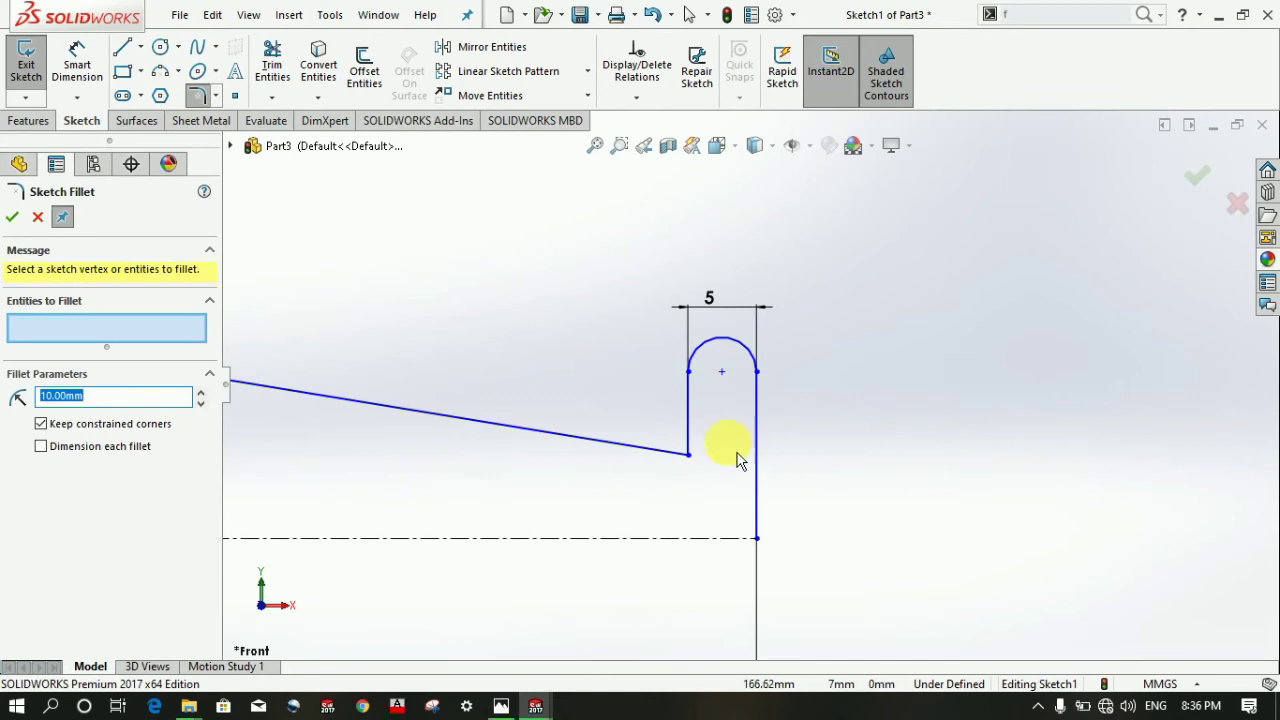
# - Fillet the corner between the slanted taper line and the short vertical line with 3 mm radius
pyautogui.click(690, 440)
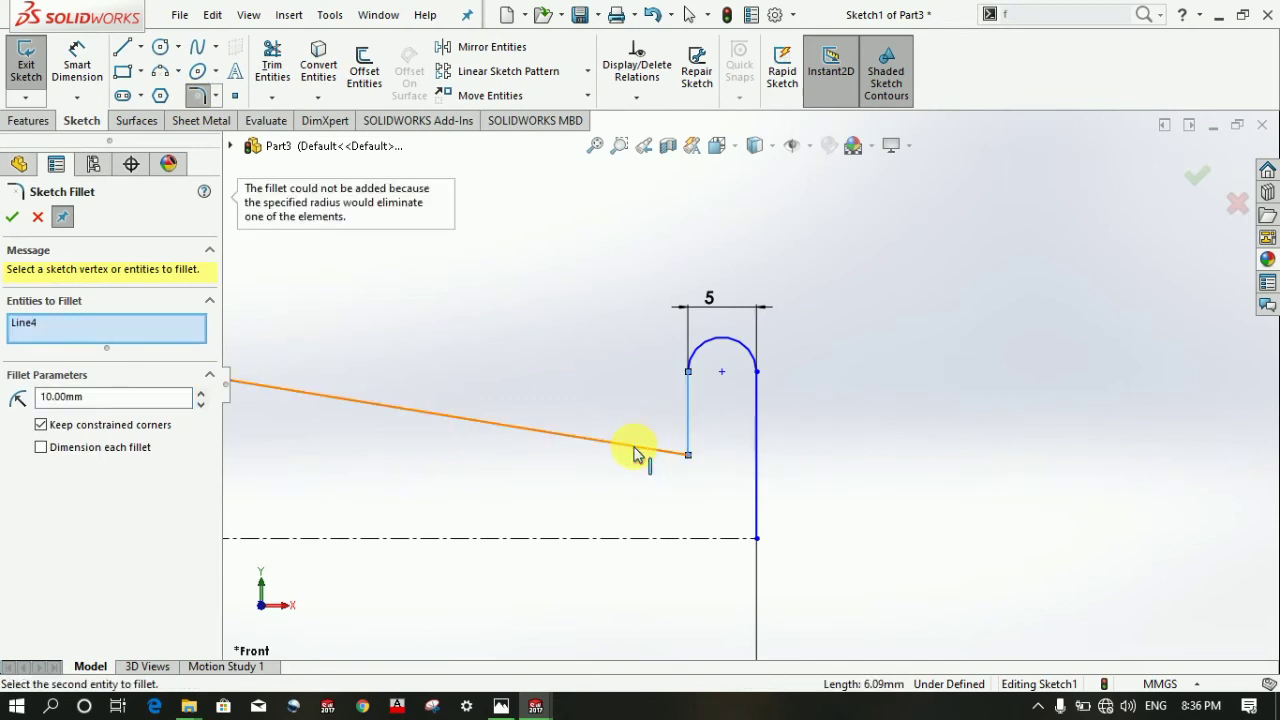
pyautogui.doubleClick(75, 397)
pyautogui.write('5')
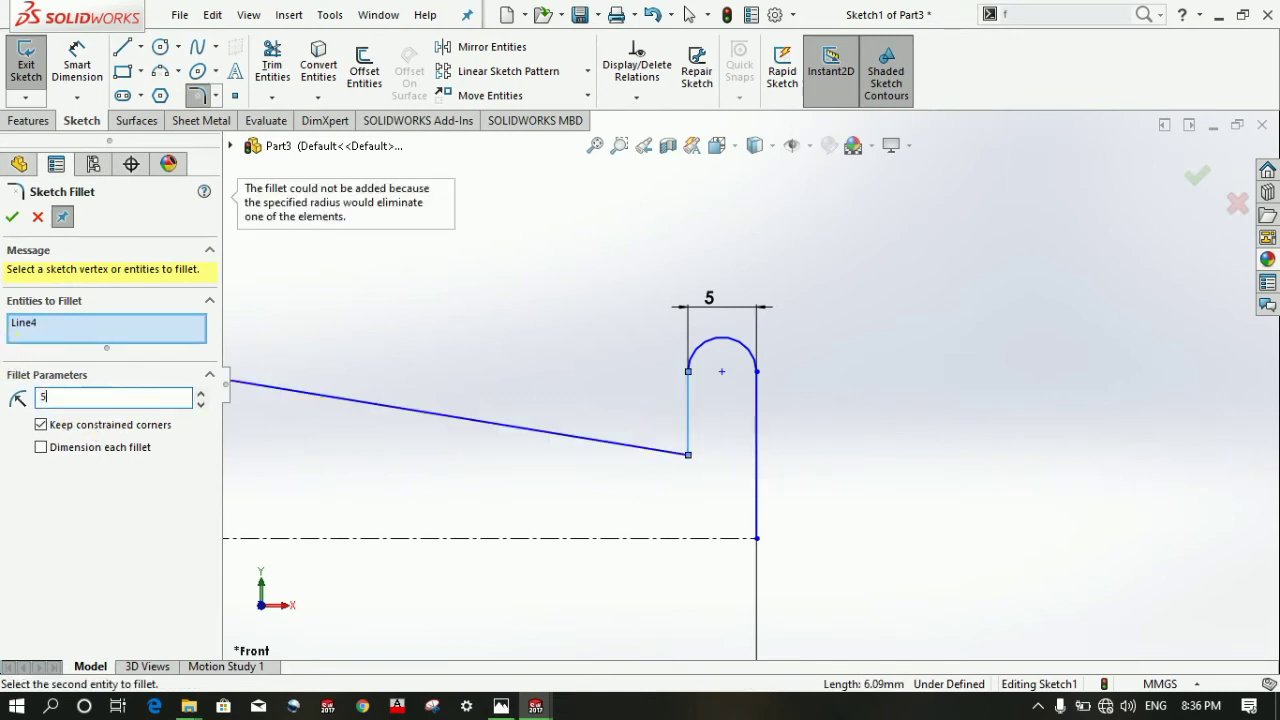
pyautogui.click(631, 449)
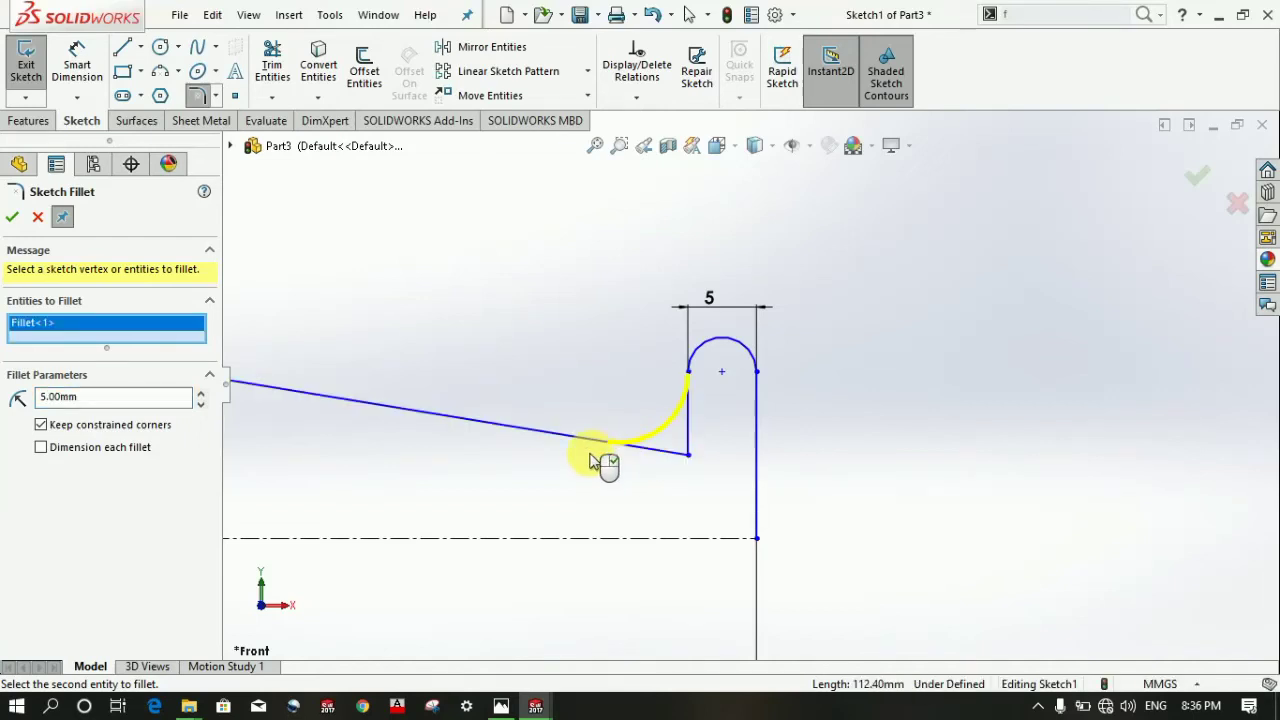
pyautogui.doubleClick(70, 397)
pyautogui.write('2')
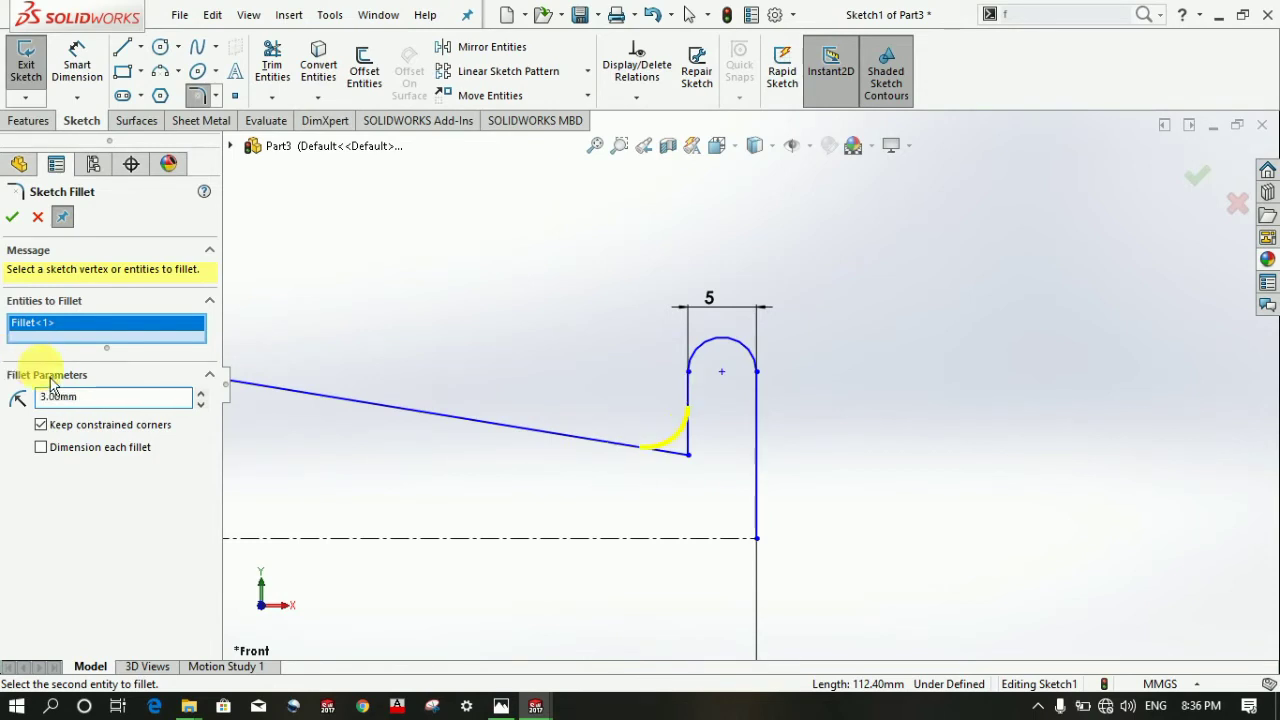
pyautogui.click(14, 217)
pyautogui.scroll(5, 750, 385)
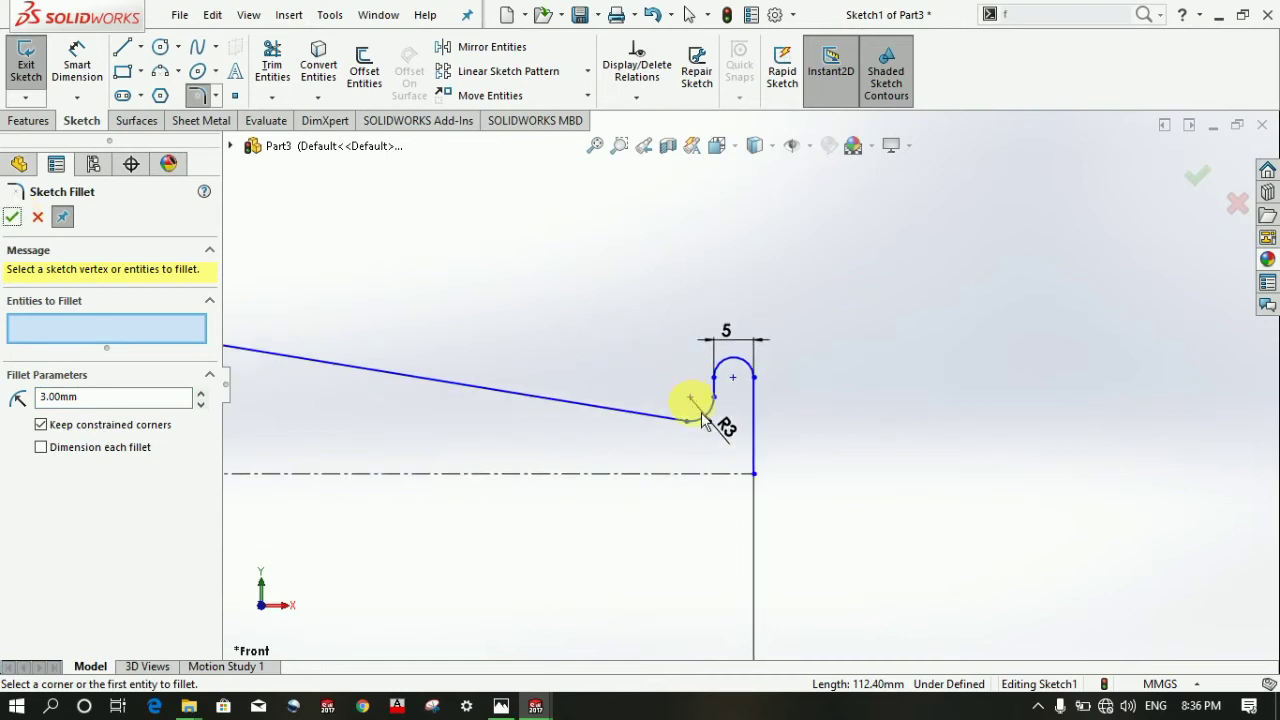
# - Dimension the sloped line at 10° from the centerline
pyautogui.click(77, 62)
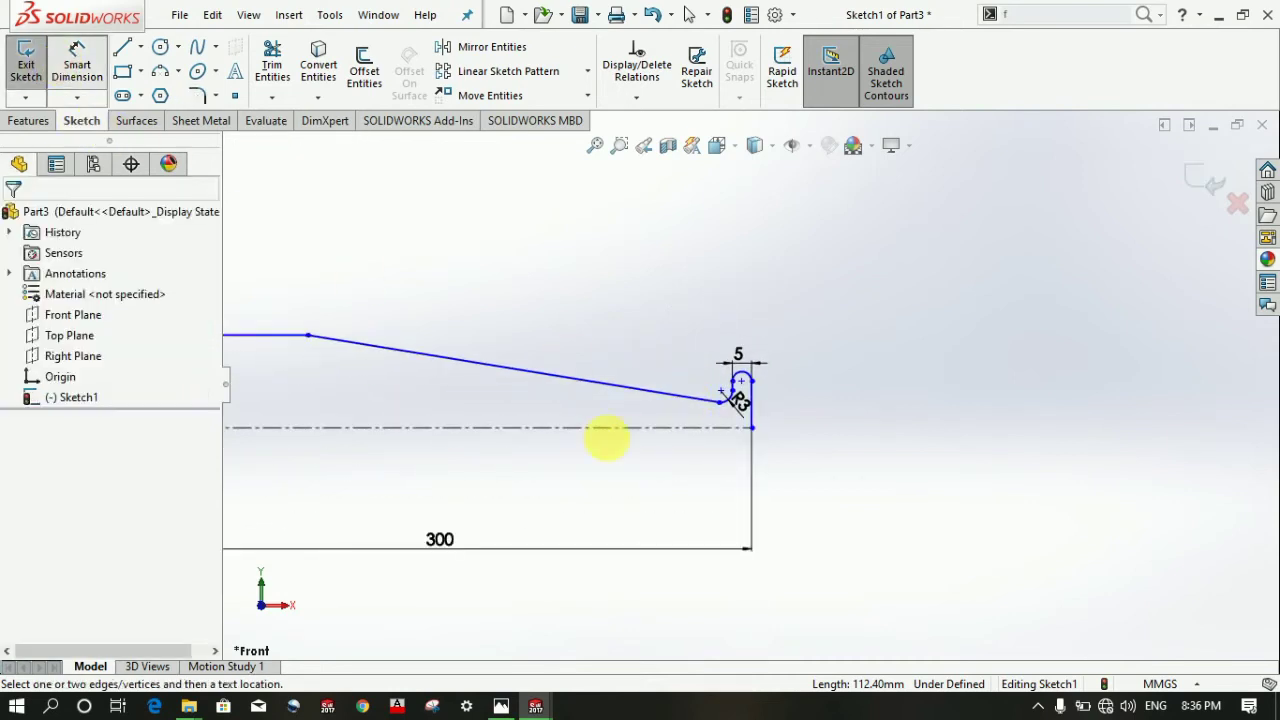
pyautogui.click(614, 385)
pyautogui.click(609, 426)
pyautogui.click(557, 405)
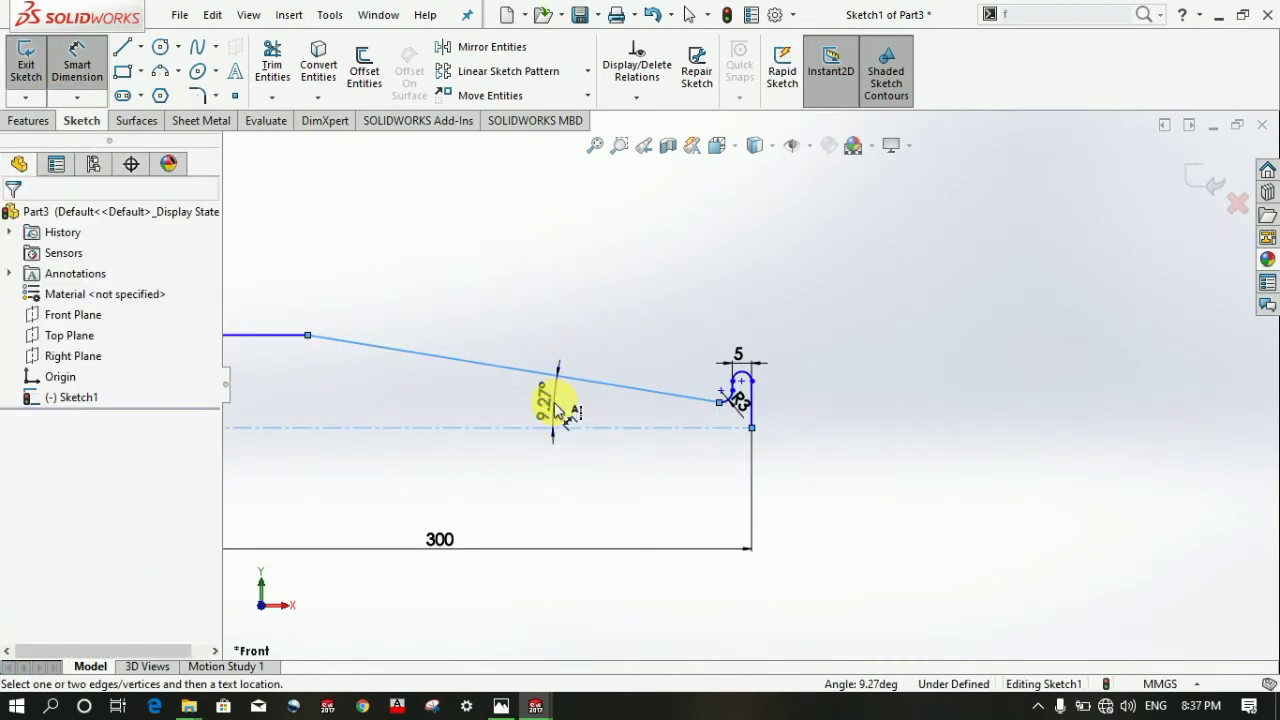
pyautogui.write('10')
pyautogui.press('Return')
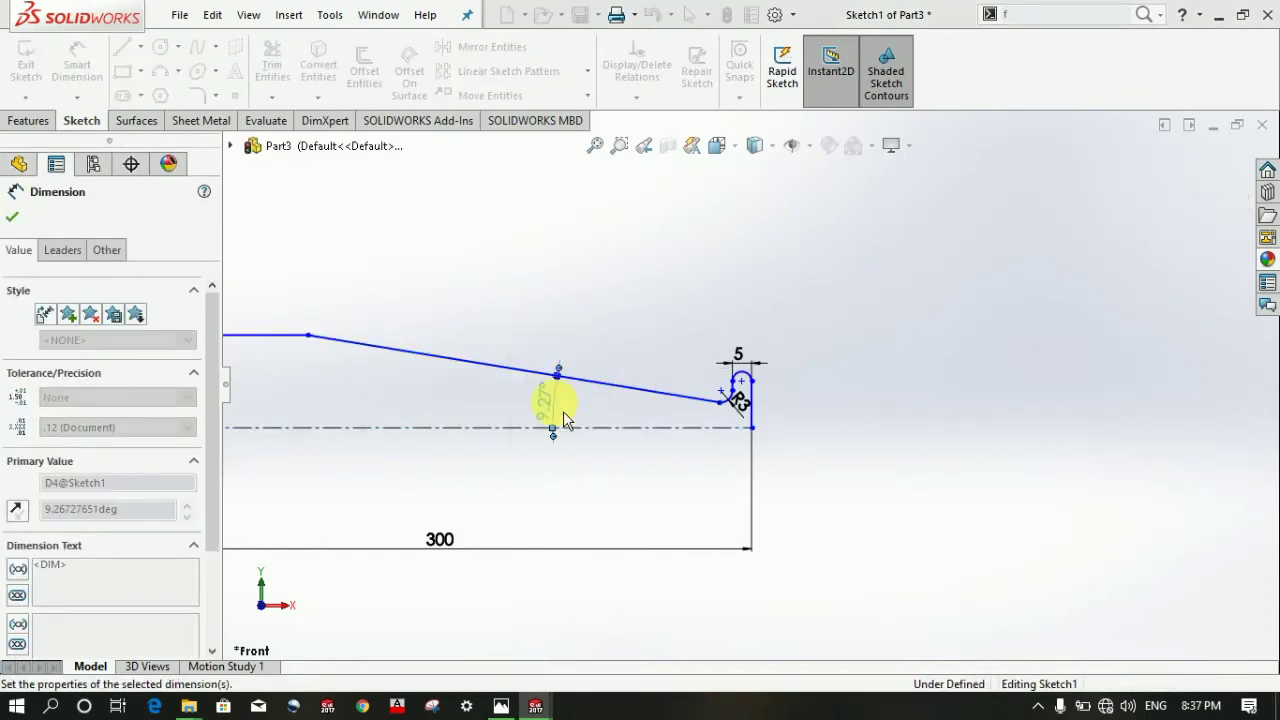
# - Dimension the top step's height at 25 mm above the axis
pyautogui.scroll(2, 686, 457)
pyautogui.scroll(2, 571, 320)
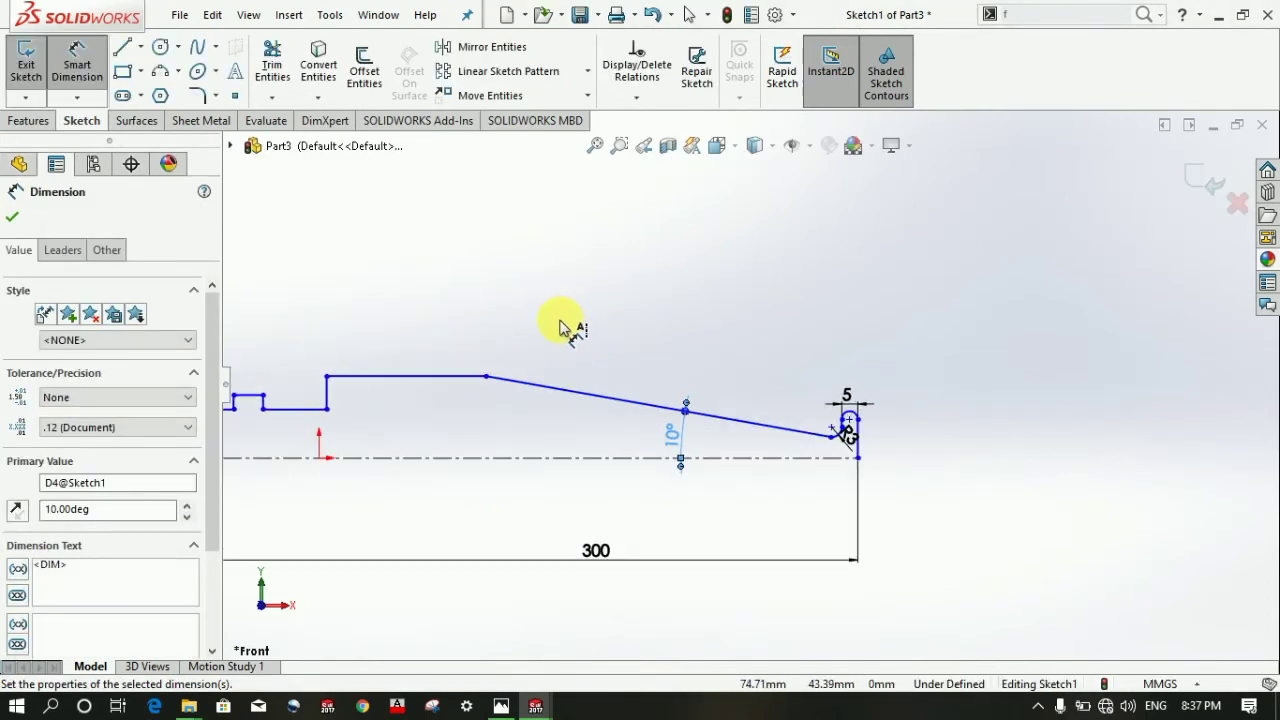
pyautogui.scroll(-3, 576, 372)
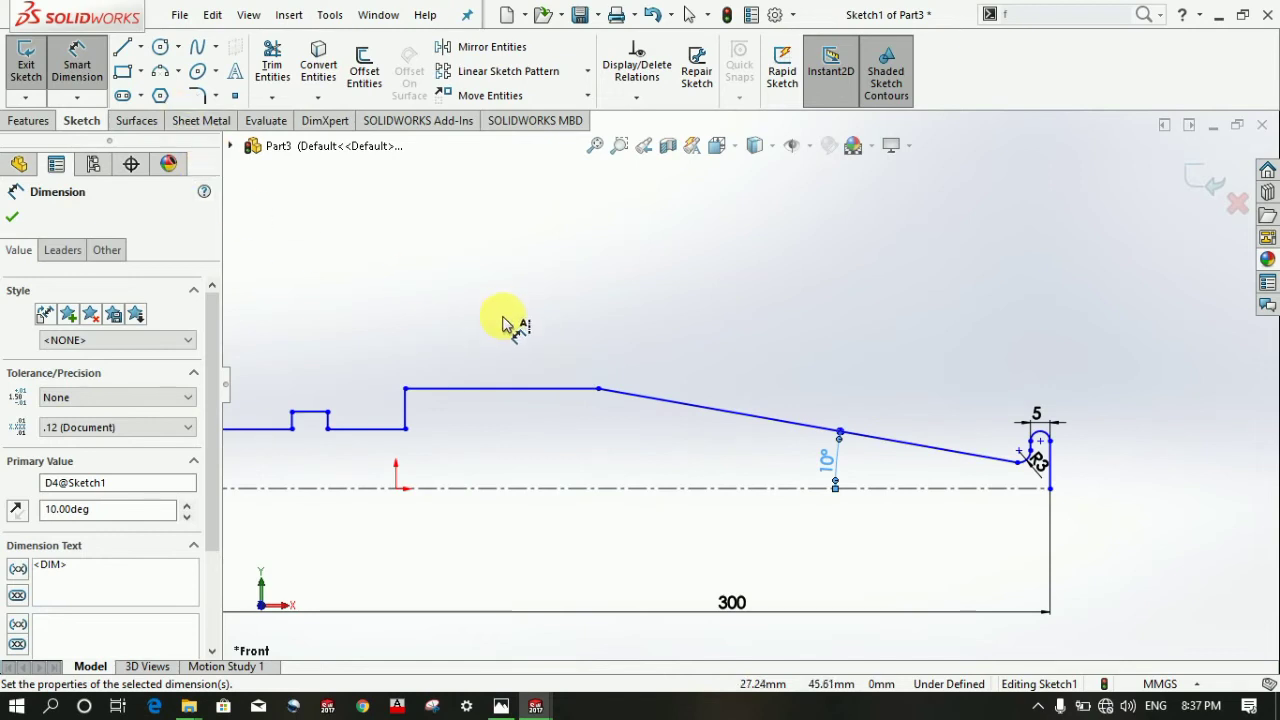
pyautogui.click(518, 387)
pyautogui.click(509, 343)
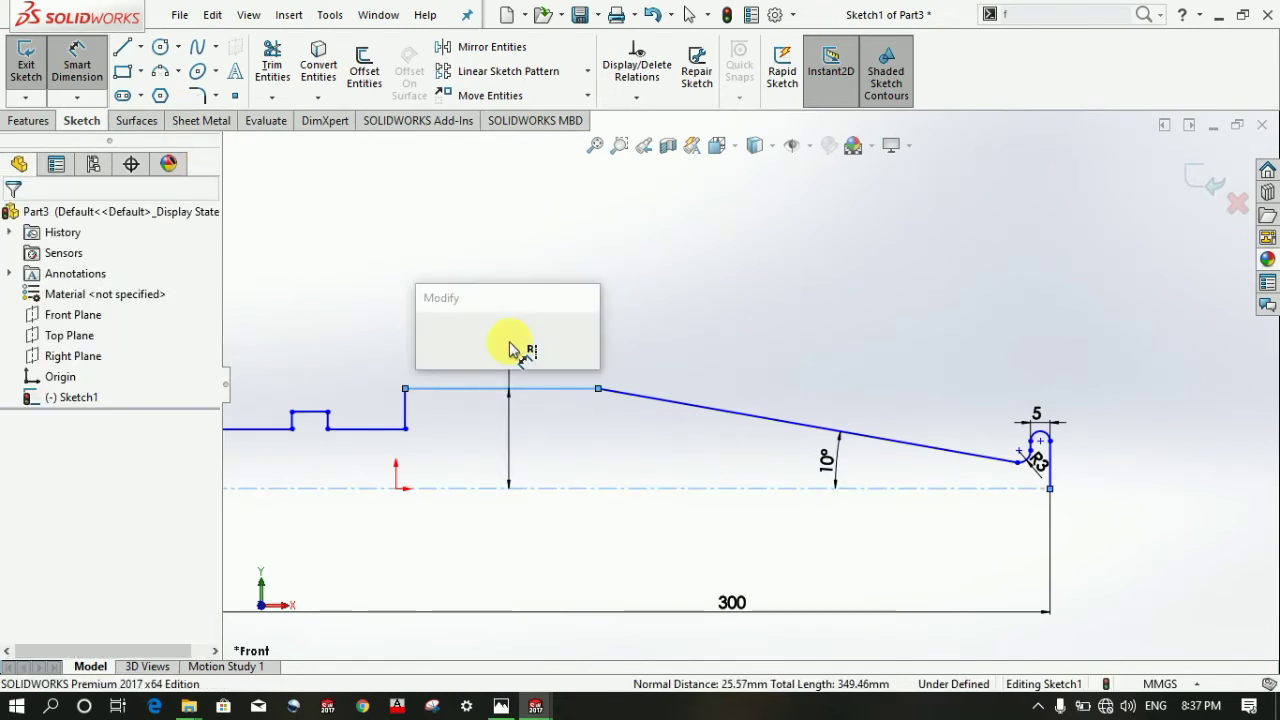
pyautogui.press('Return')
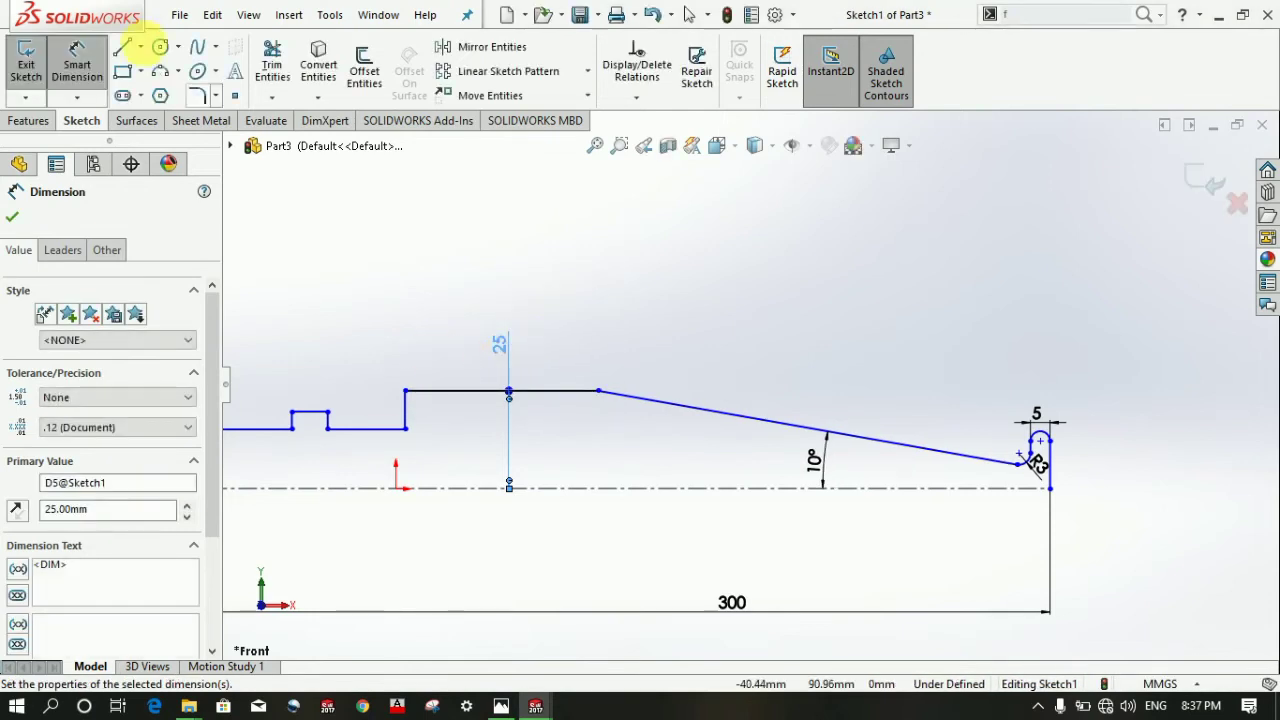
pyautogui.click(482, 394)
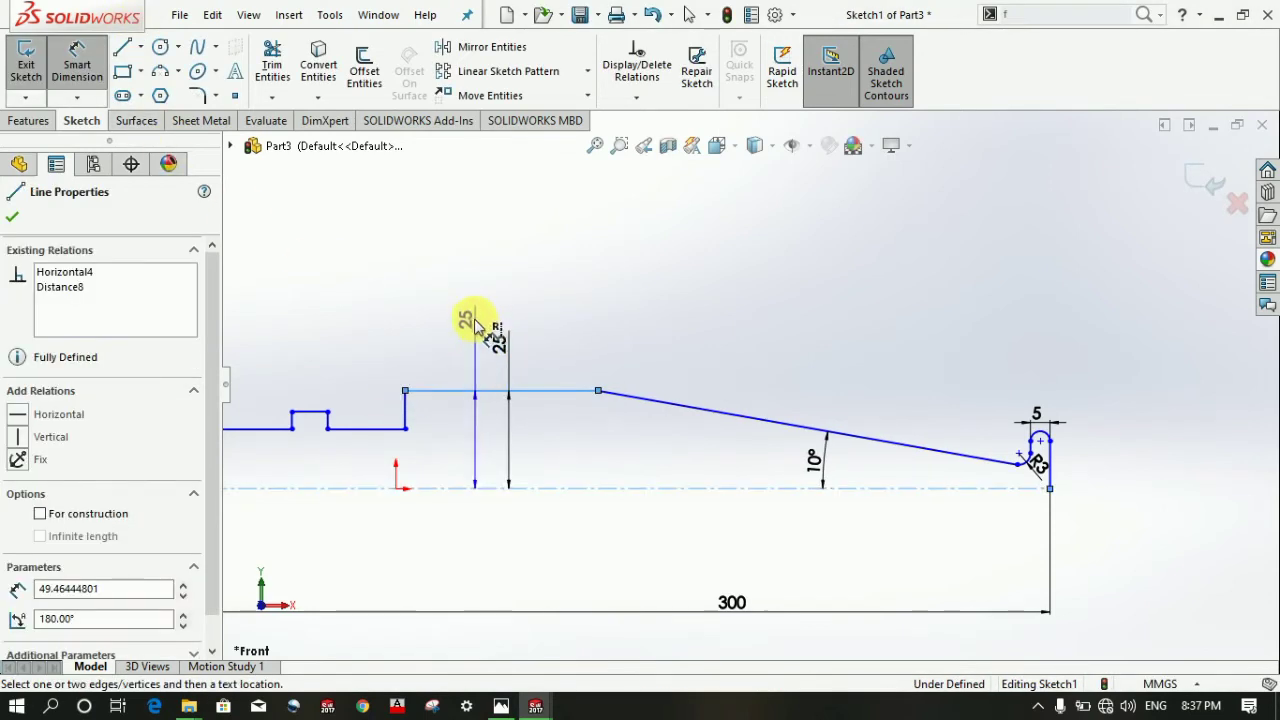
pyautogui.press('Escape')
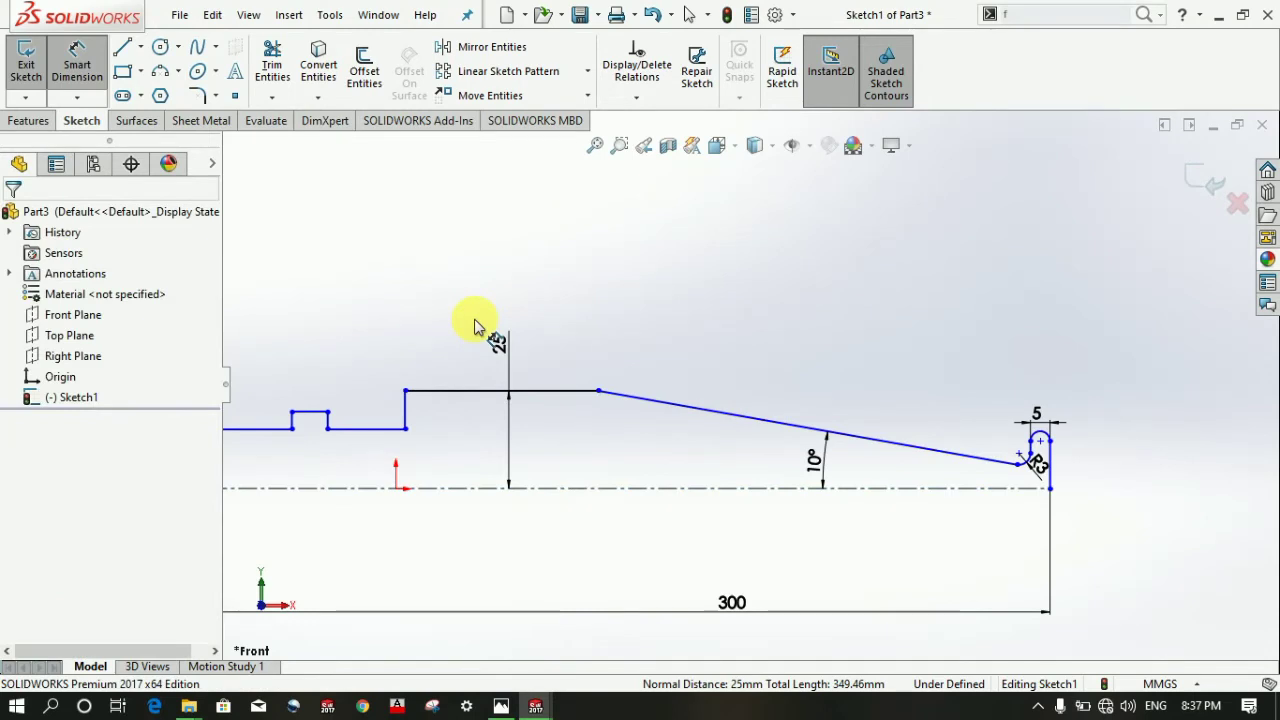
# - Dimension the thick centre step's length as 49 mm
pyautogui.click(407, 412)
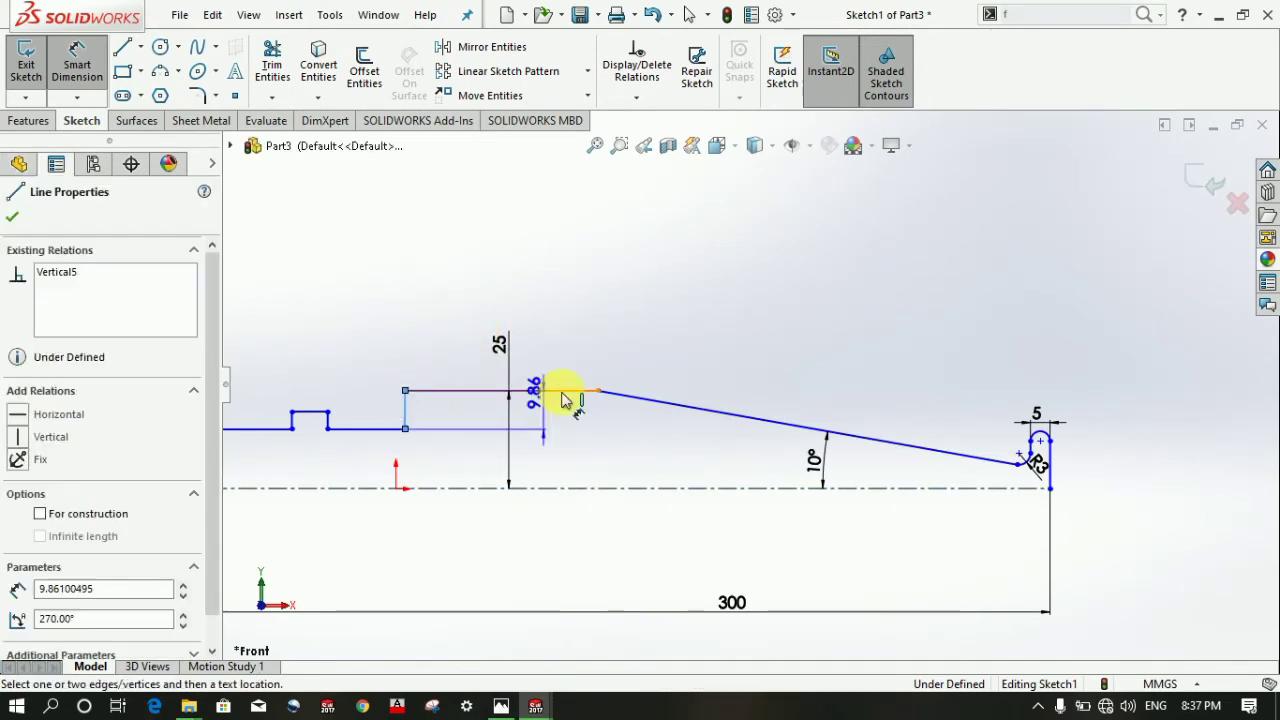
pyautogui.click(598, 390)
pyautogui.click(560, 316)
pyautogui.write('49')
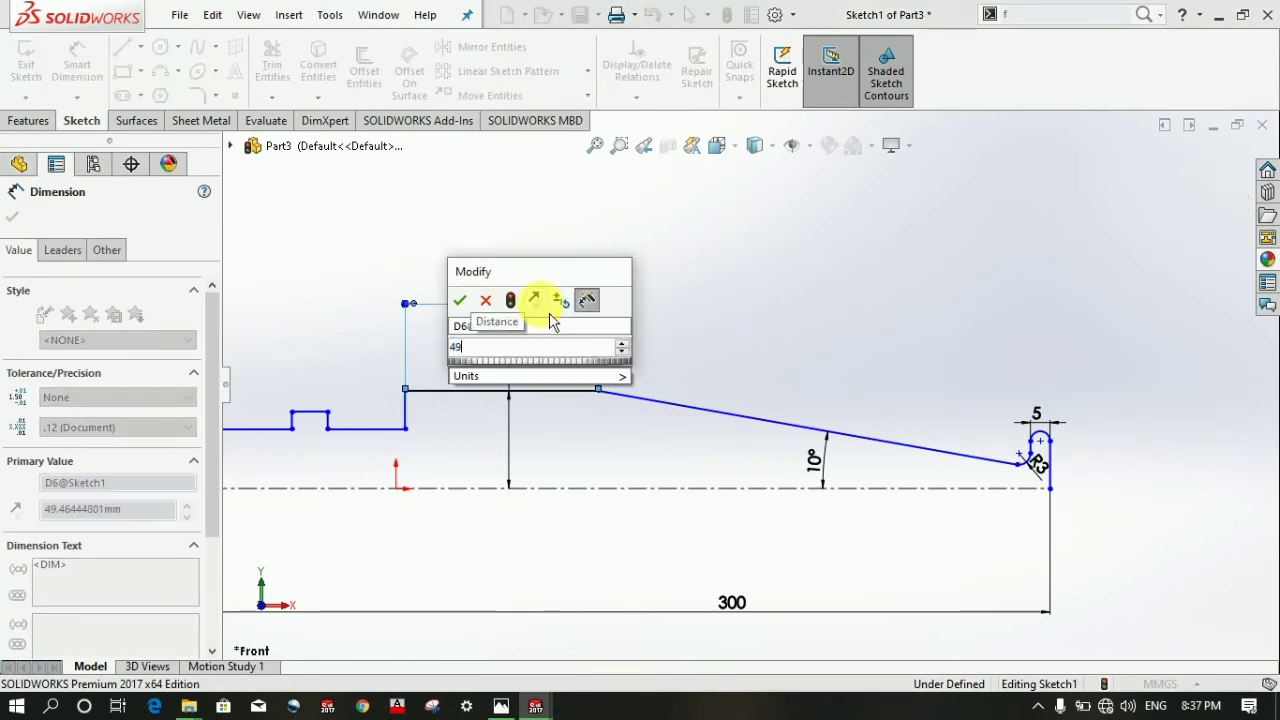
pyautogui.press('Return')
pyautogui.scroll(1, 523, 380)
pyautogui.scroll(-1, 509, 394)
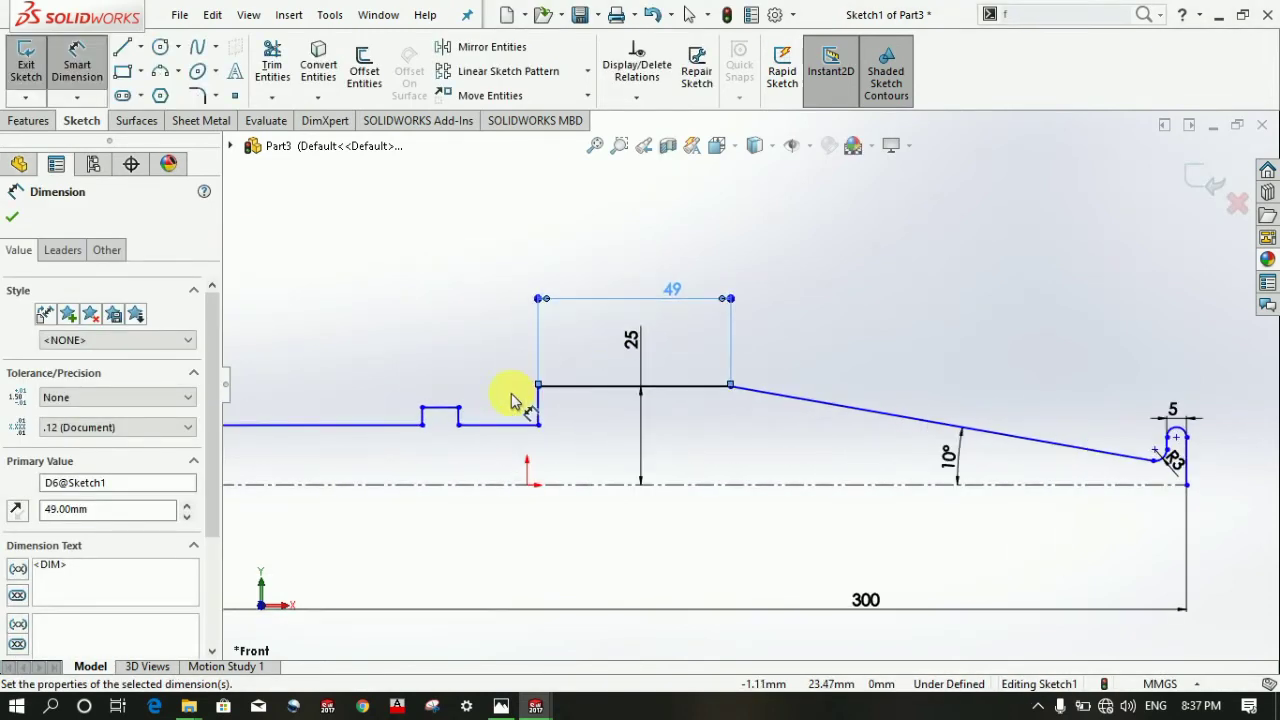
pyautogui.scroll(-1, 520, 400)
pyautogui.click(588, 415)
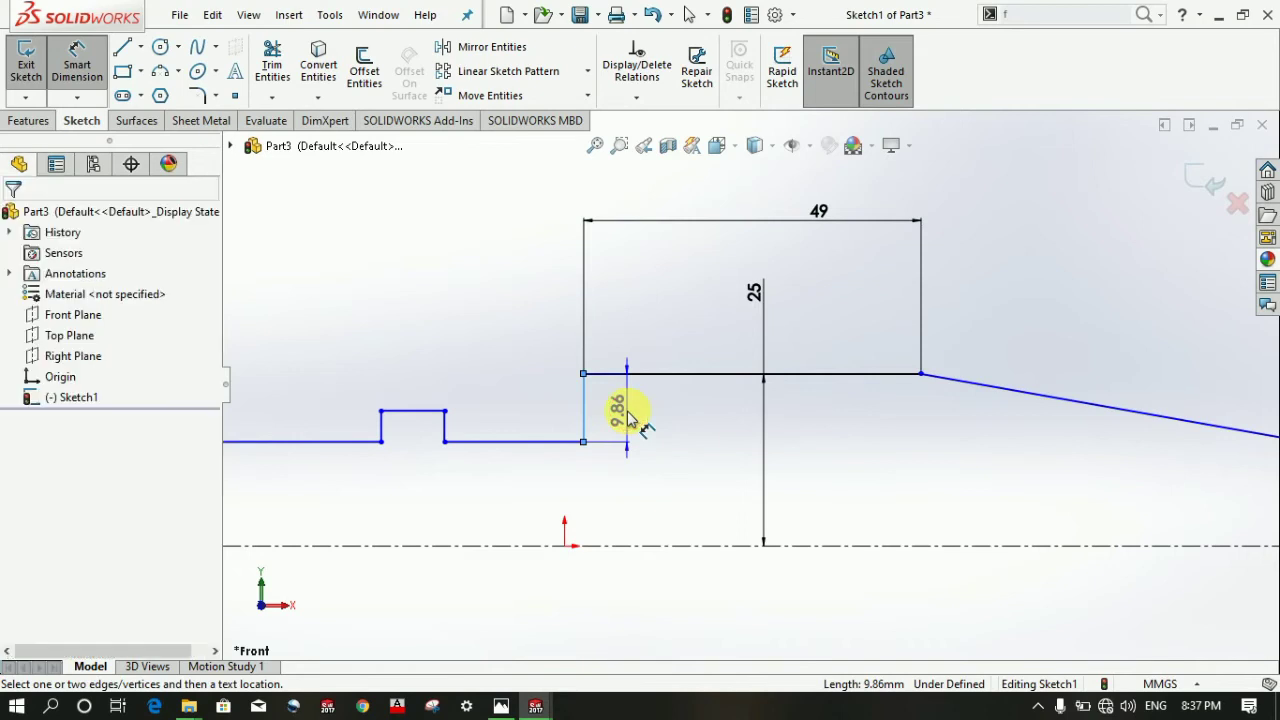
# - Dimension the shoulder step height to 10 mm and the shaft line 15 mm from the centreline
pyautogui.click(629, 412)
pyautogui.write('10')
pyautogui.press('Return')
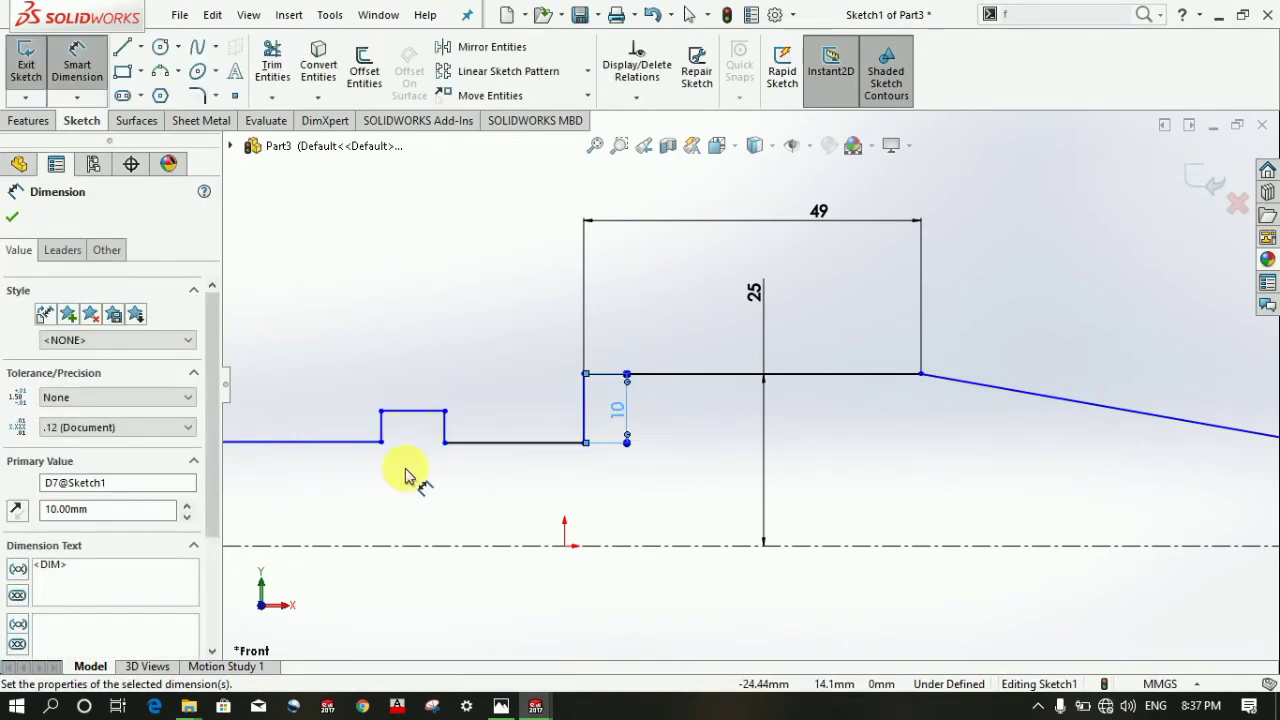
pyautogui.click(497, 443)
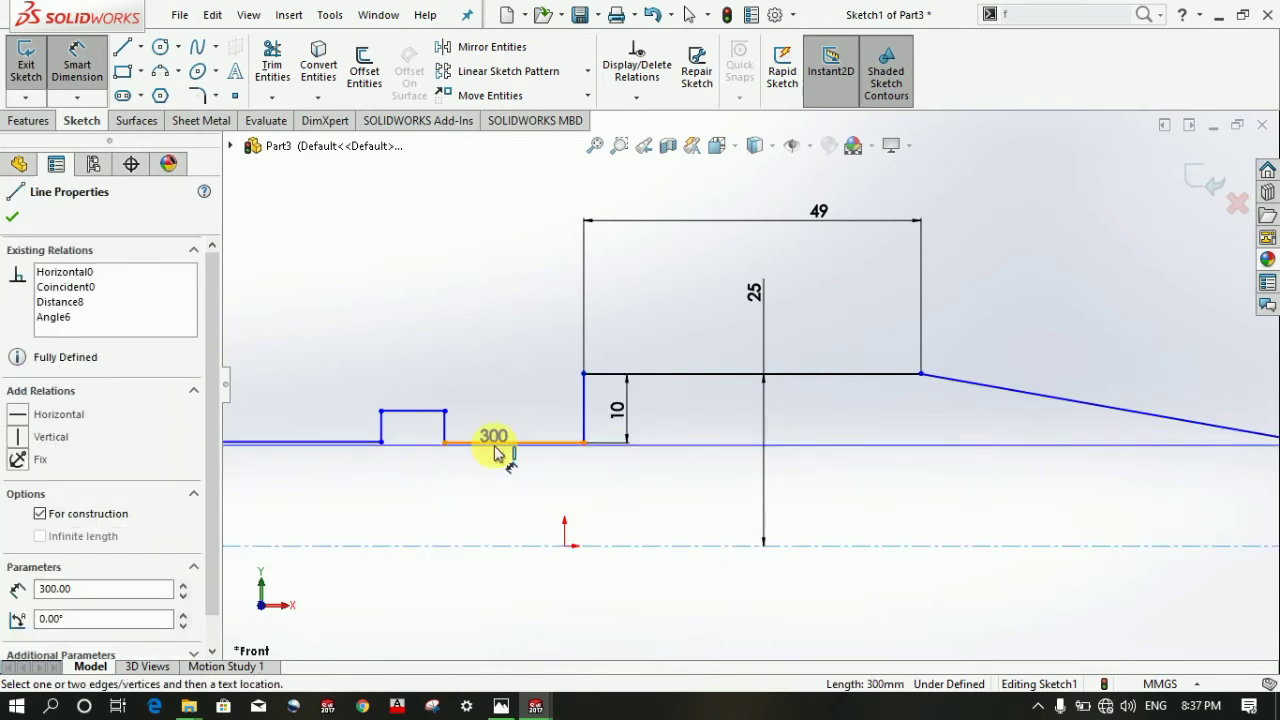
pyautogui.click(493, 545)
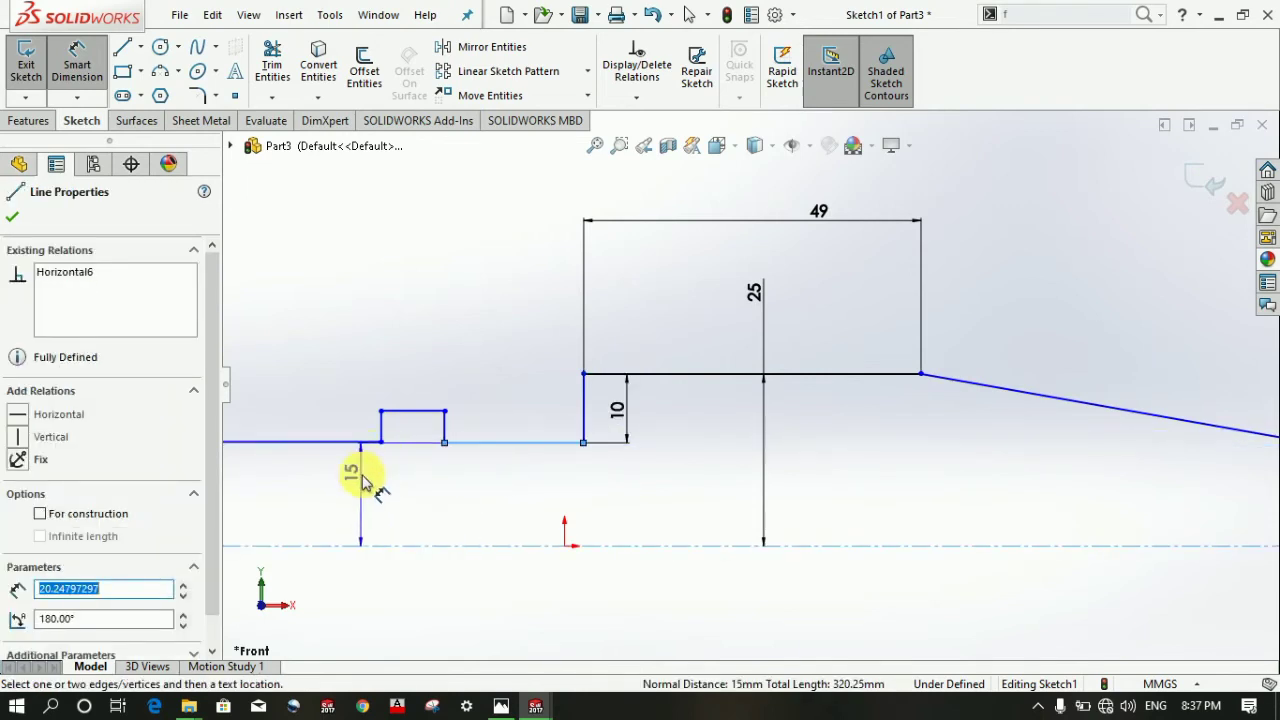
pyautogui.scroll(-1, 366, 449)
pyautogui.scroll(-1, 463, 443)
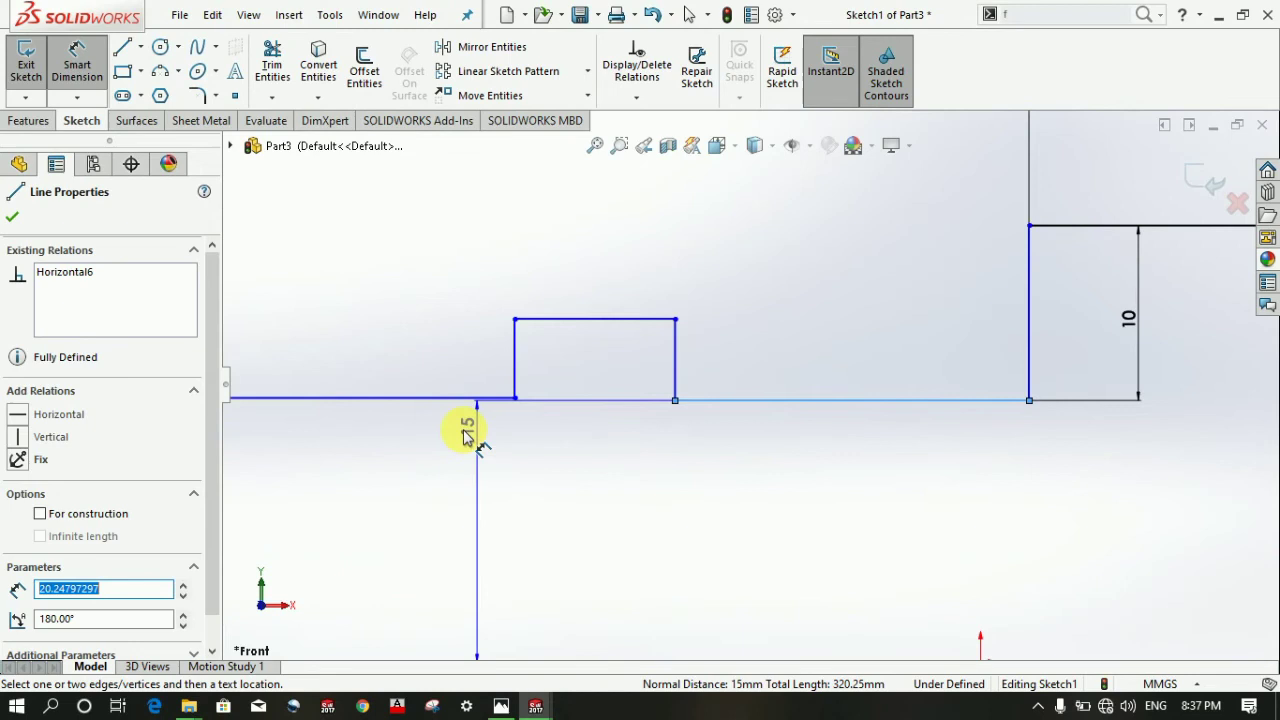
pyautogui.press('Escape')
pyautogui.scroll(2, 465, 435)
pyautogui.scroll(1, 495, 405)
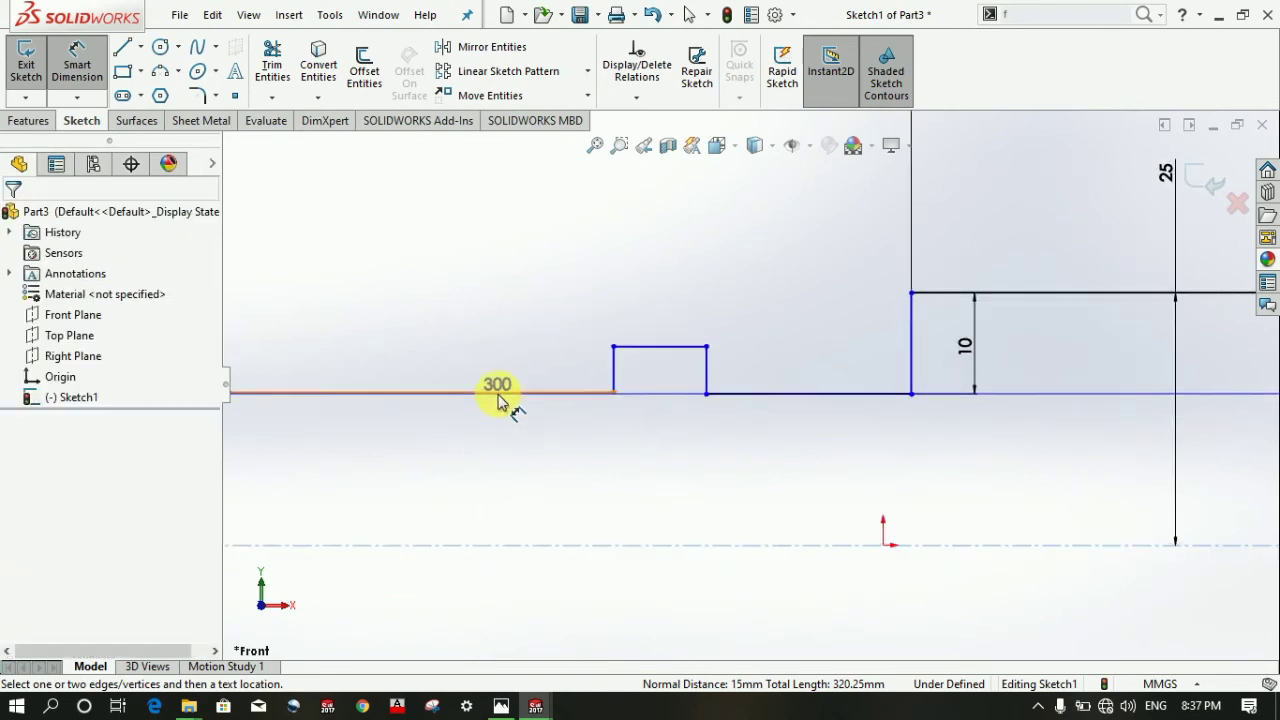
pyautogui.click(522, 468)
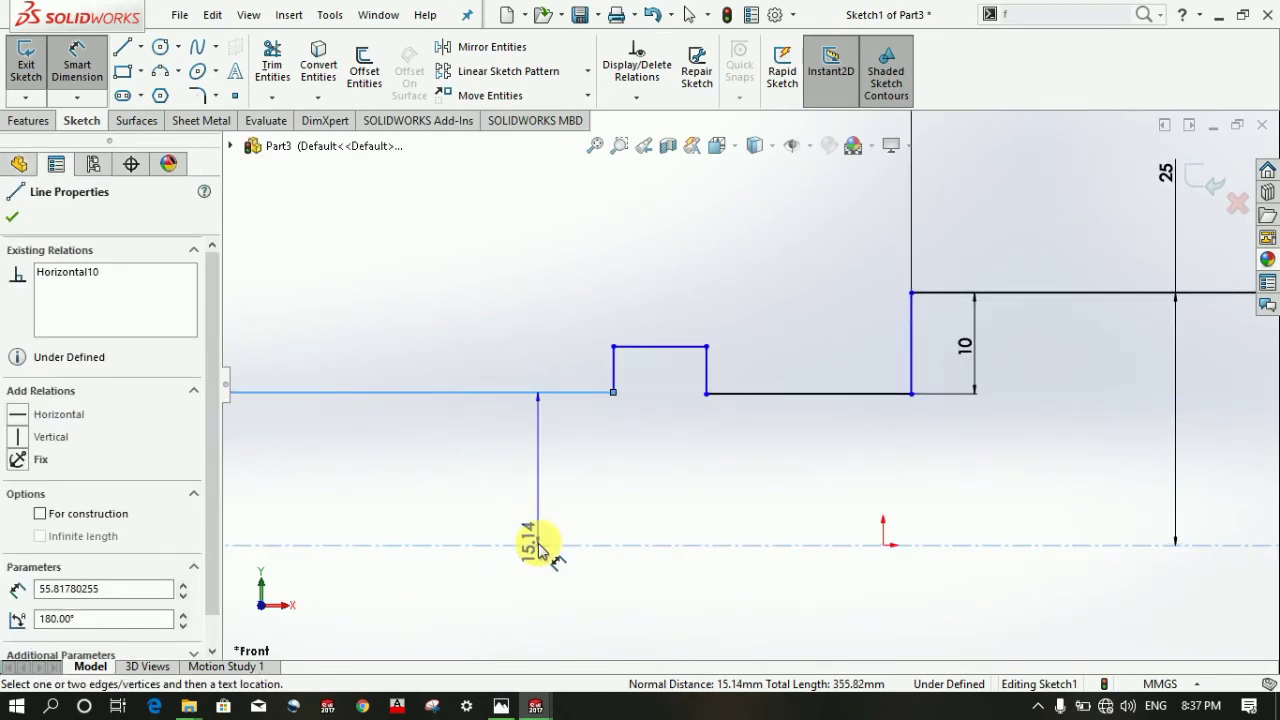
pyautogui.click(548, 508)
pyautogui.write('15')
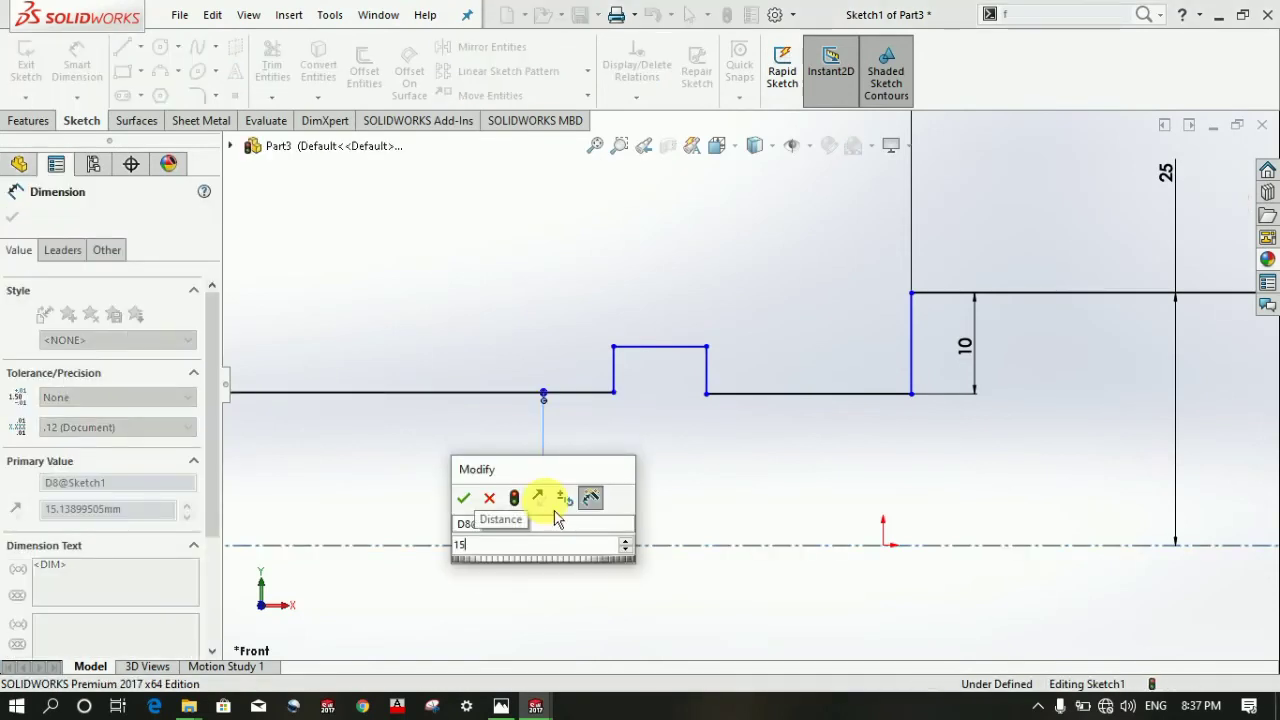
pyautogui.press('Return')
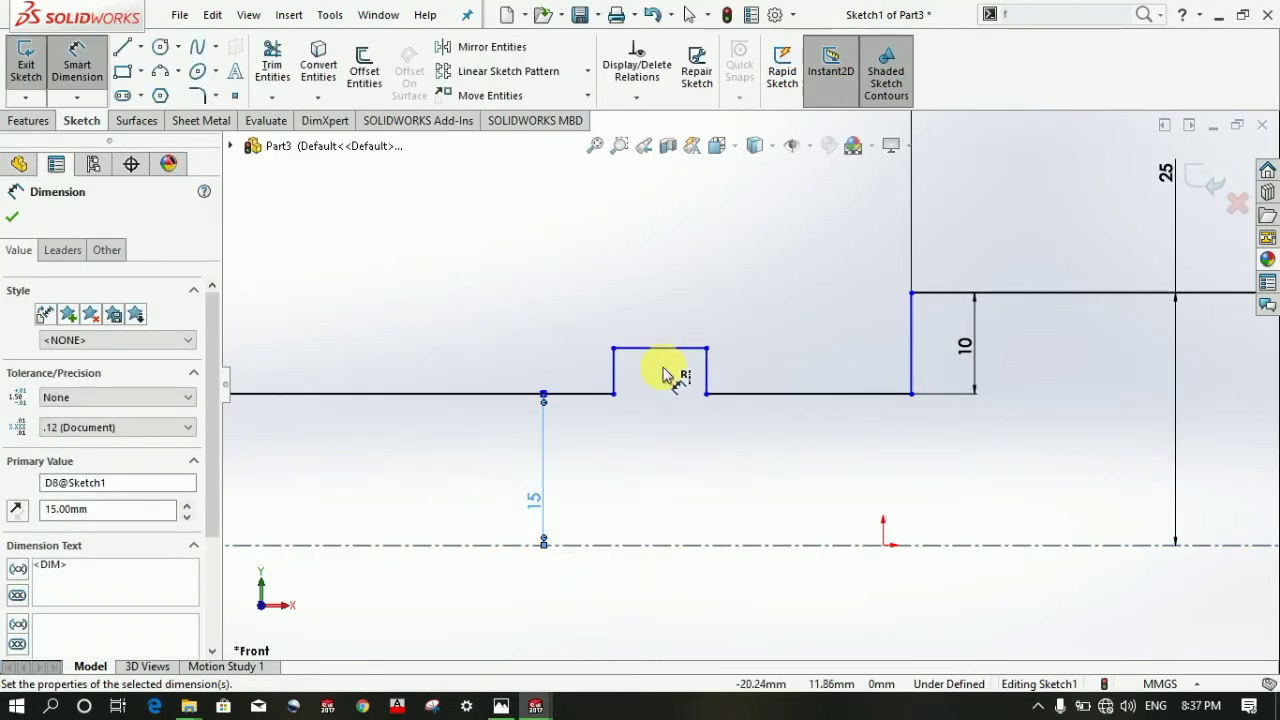
# - Dimension the collar's top line 19 mm from the centreline
pyautogui.click(660, 353)
pyautogui.click(678, 507)
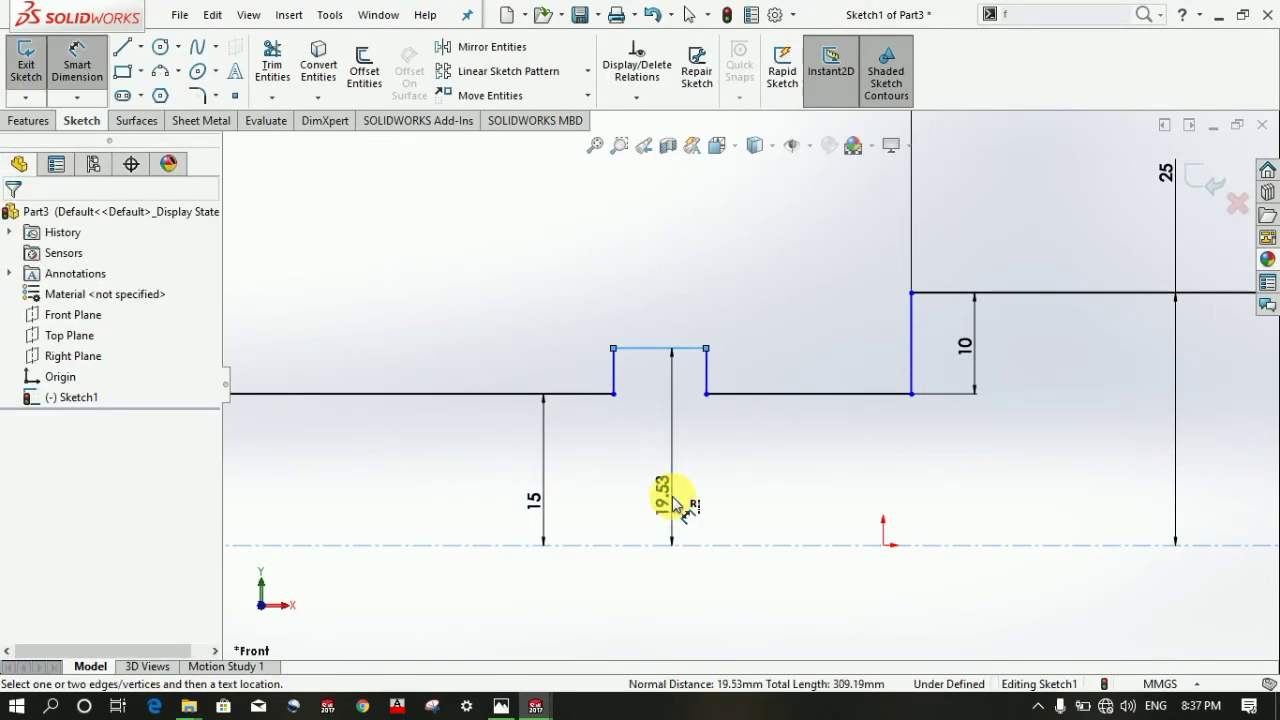
pyautogui.write('19')
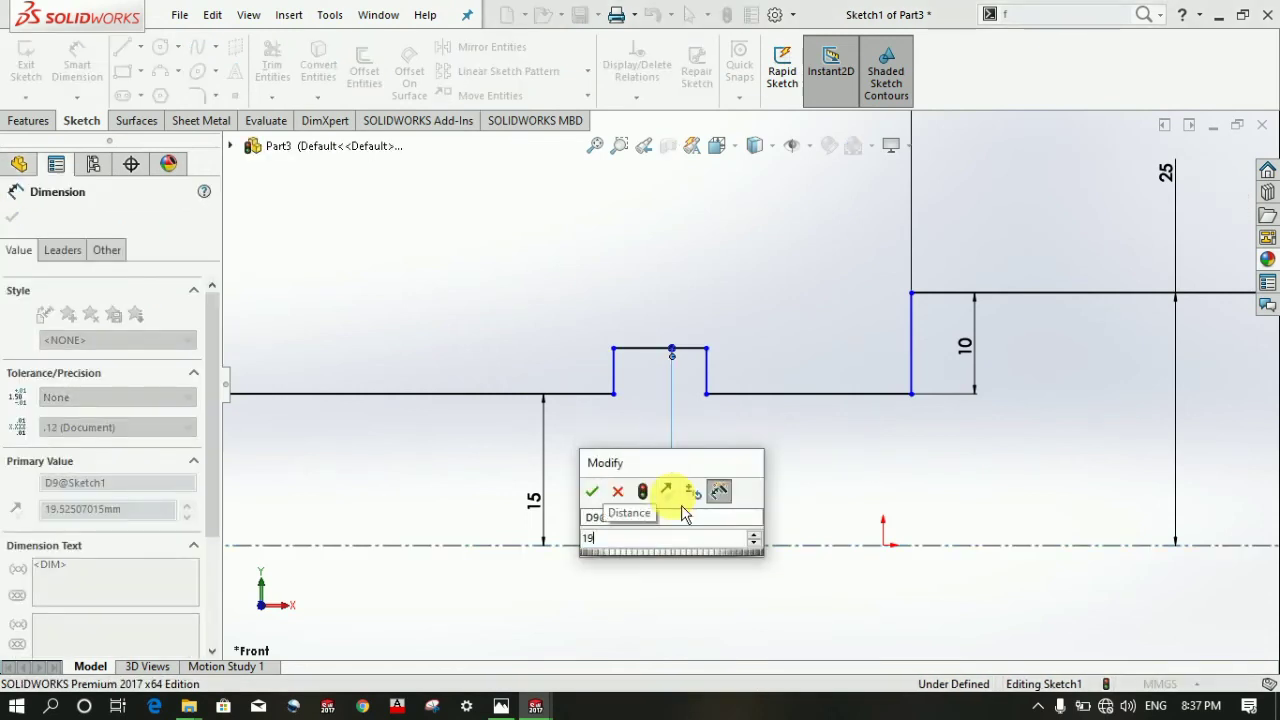
pyautogui.press('Return')
pyautogui.scroll(2, 843, 409)
pyautogui.scroll(2, 829, 394)
pyautogui.scroll(-2, 800, 385)
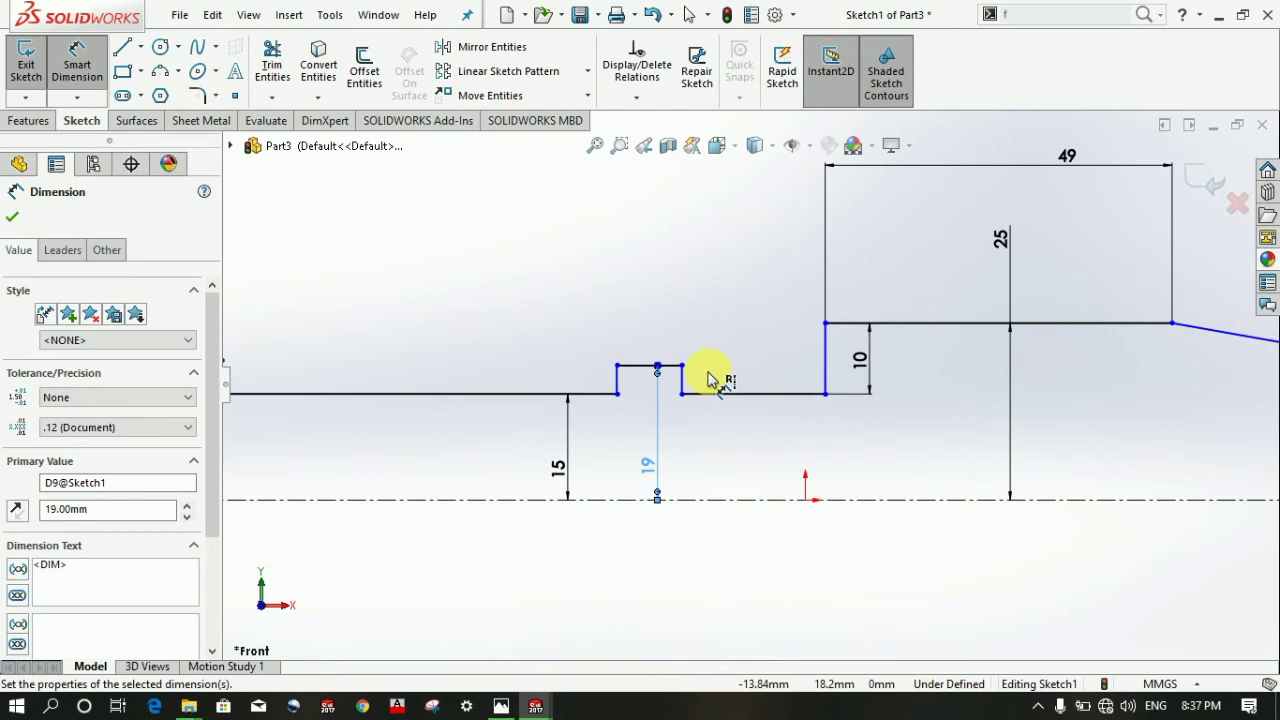
pyautogui.scroll(2, 710, 376)
pyautogui.scroll(2, 712, 374)
pyautogui.scroll(-4, 708, 378)
pyautogui.scroll(-1, 670, 412)
# - Set the widths of the right and left collars to 8 mm each
pyautogui.click(626, 430)
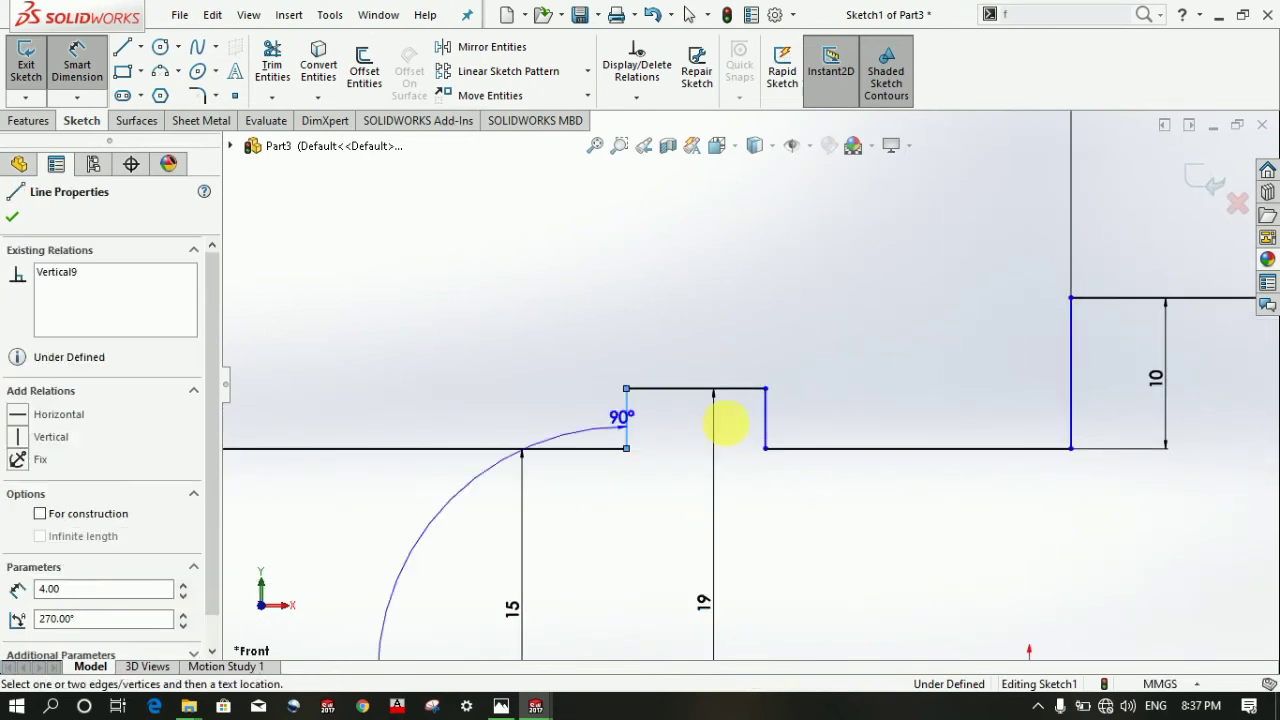
pyautogui.click(765, 422)
pyautogui.click(697, 340)
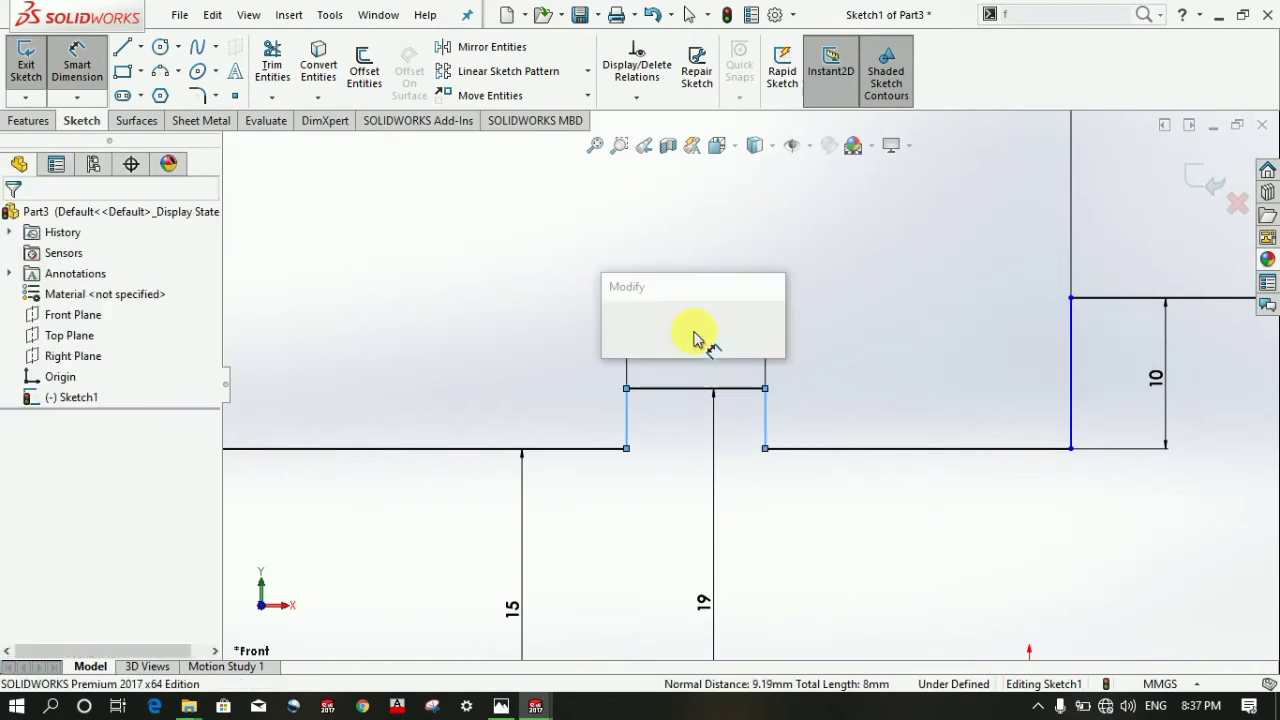
pyautogui.write('8')
pyautogui.press('Return')
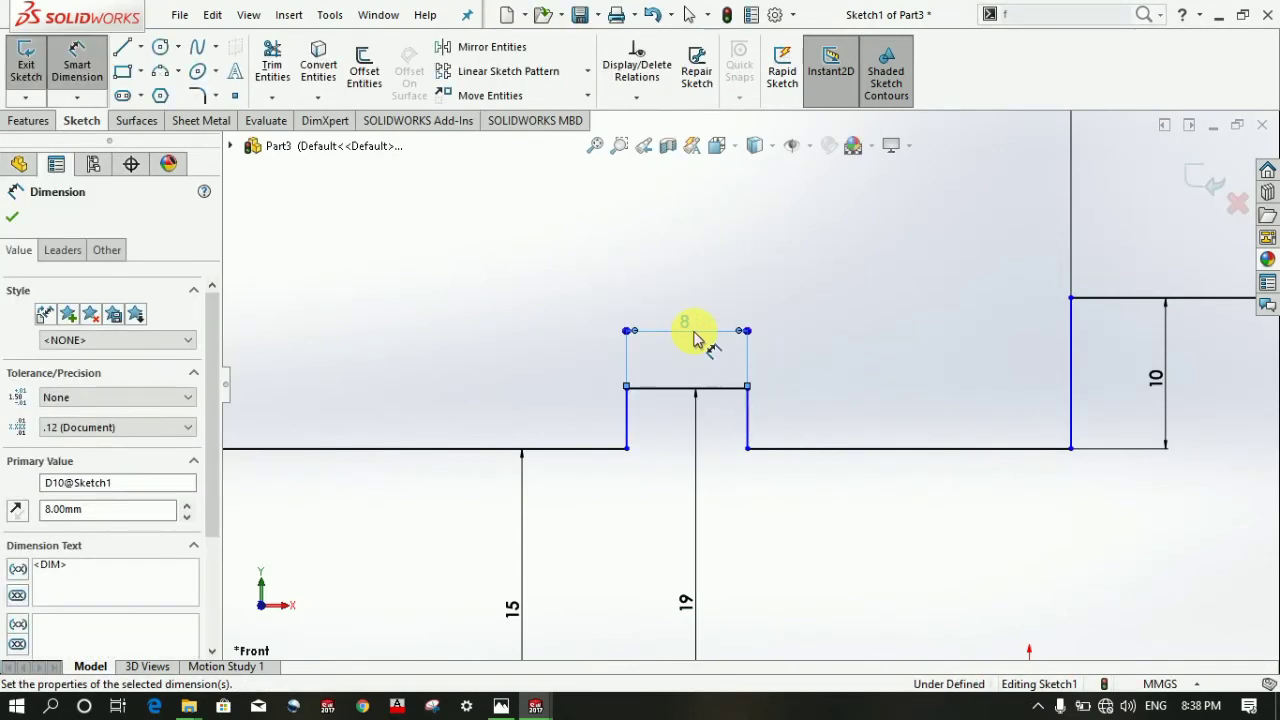
pyautogui.scroll(2, 697, 337)
pyautogui.scroll(2, 650, 340)
pyautogui.scroll(-2, 410, 362)
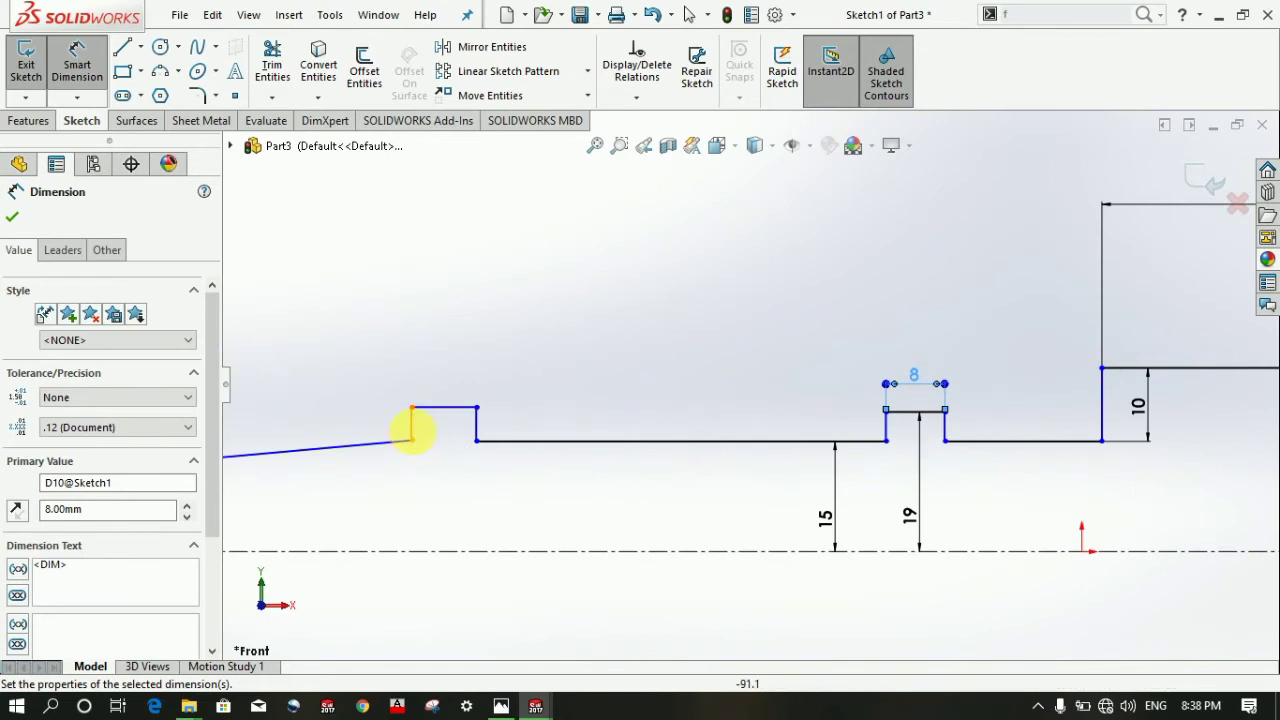
pyautogui.click(412, 426)
pyautogui.click(476, 425)
pyautogui.click(472, 388)
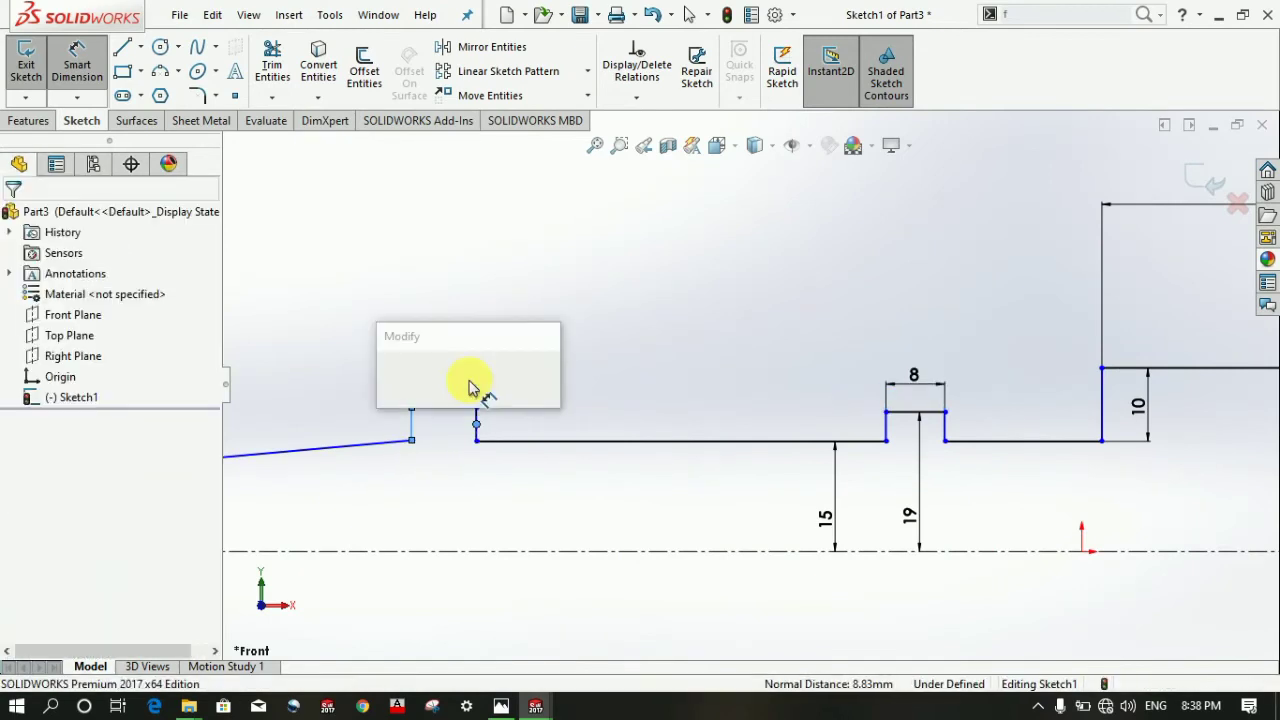
pyautogui.write('8.00mm')
pyautogui.press('Return')
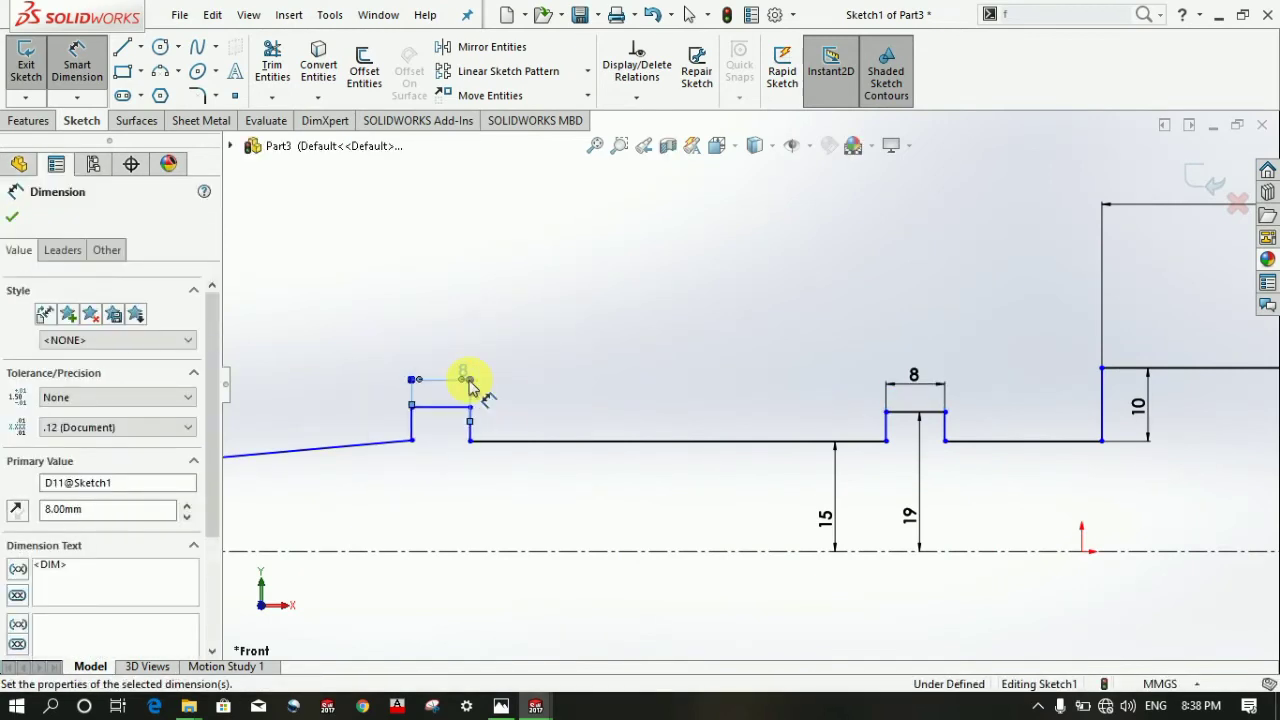
pyautogui.scroll(1, 762, 469)
pyautogui.scroll(1, 766, 463)
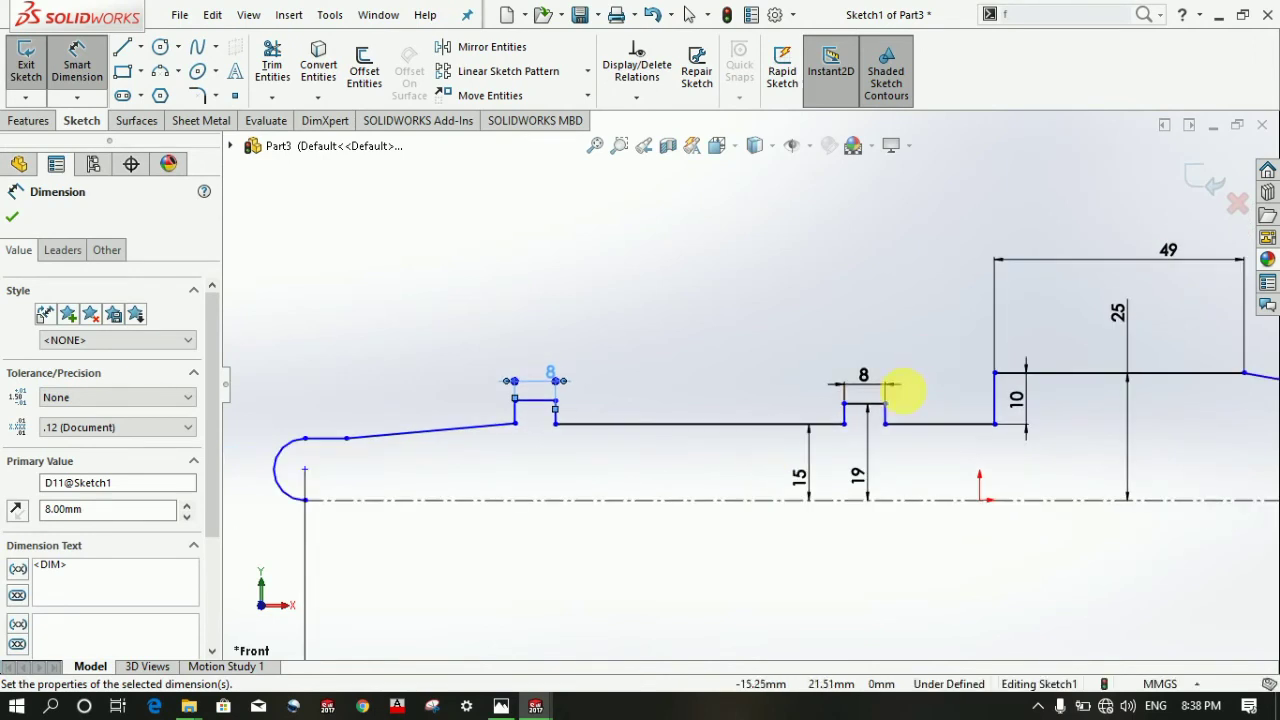
pyautogui.scroll(-3, 620, 386)
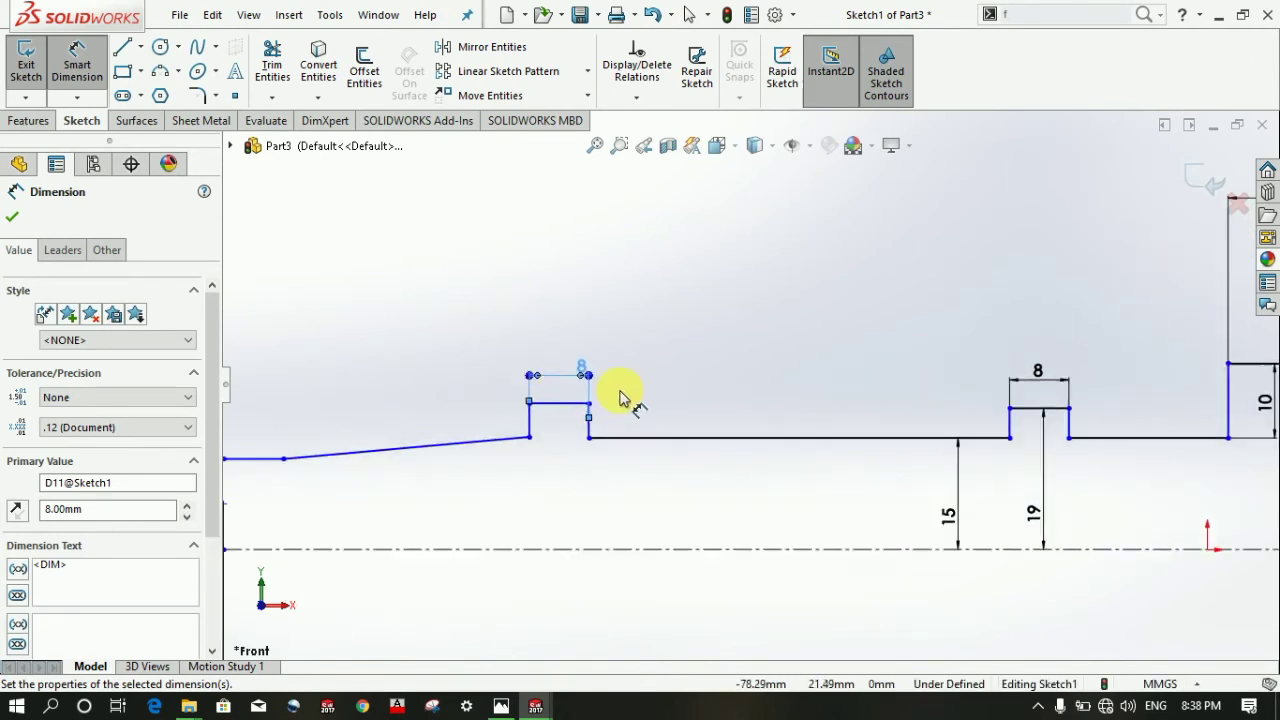
# - Cap the left and right collars with upward-bulging 3-point arcs
pyautogui.click(160, 72)
pyautogui.click(517, 405)
pyautogui.click(589, 405)
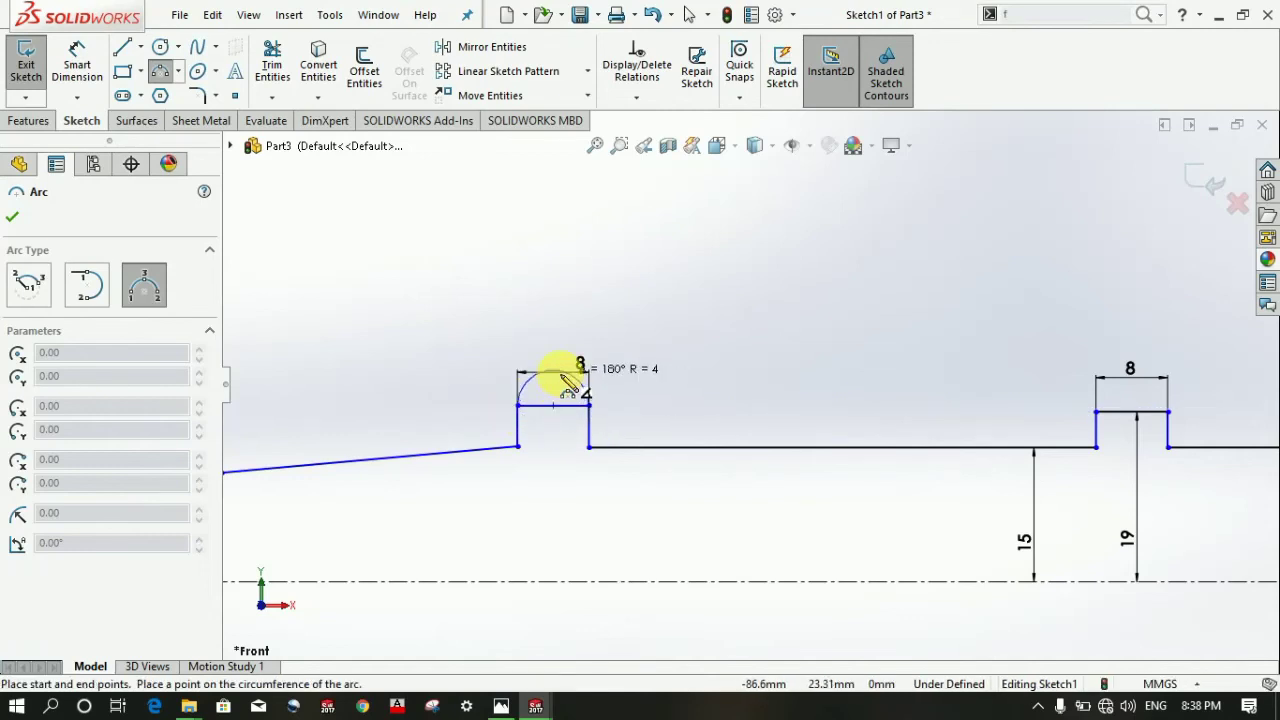
pyautogui.click(562, 377)
pyautogui.scroll(2, 945, 408)
pyautogui.scroll(-1, 1123, 414)
pyautogui.scroll(-2, 1000, 414)
pyautogui.click(820, 395)
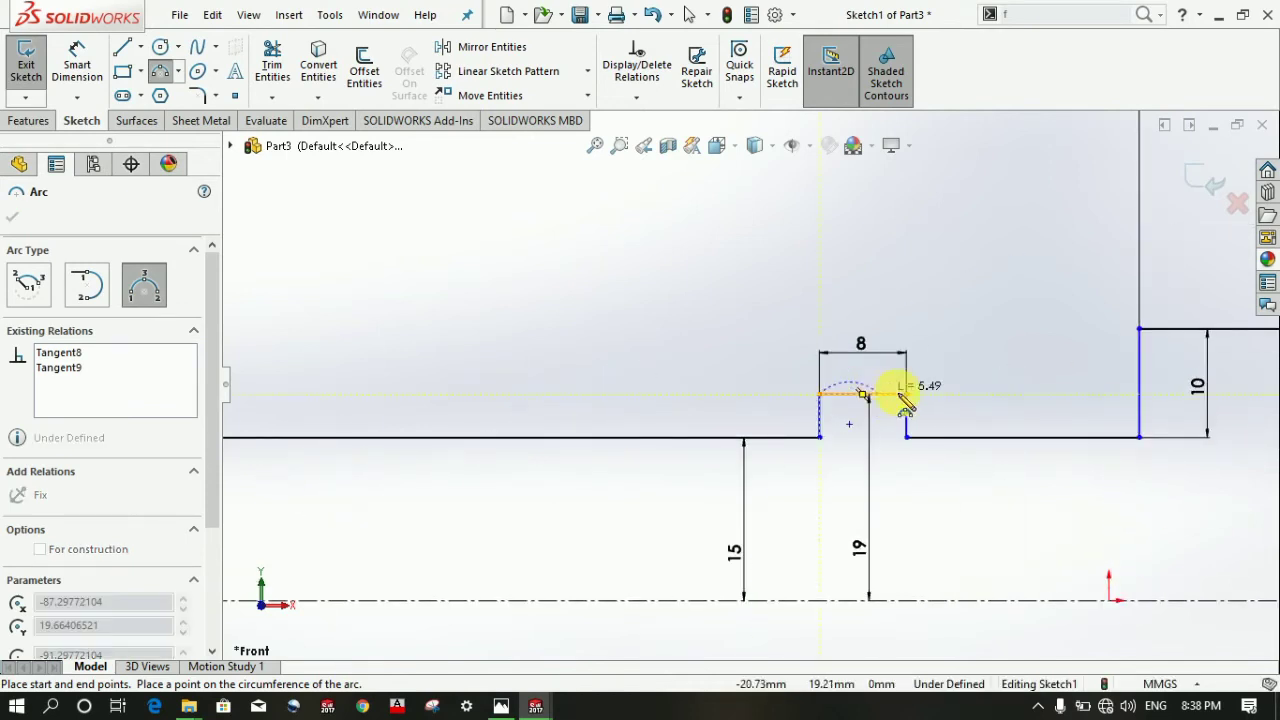
pyautogui.click(907, 394)
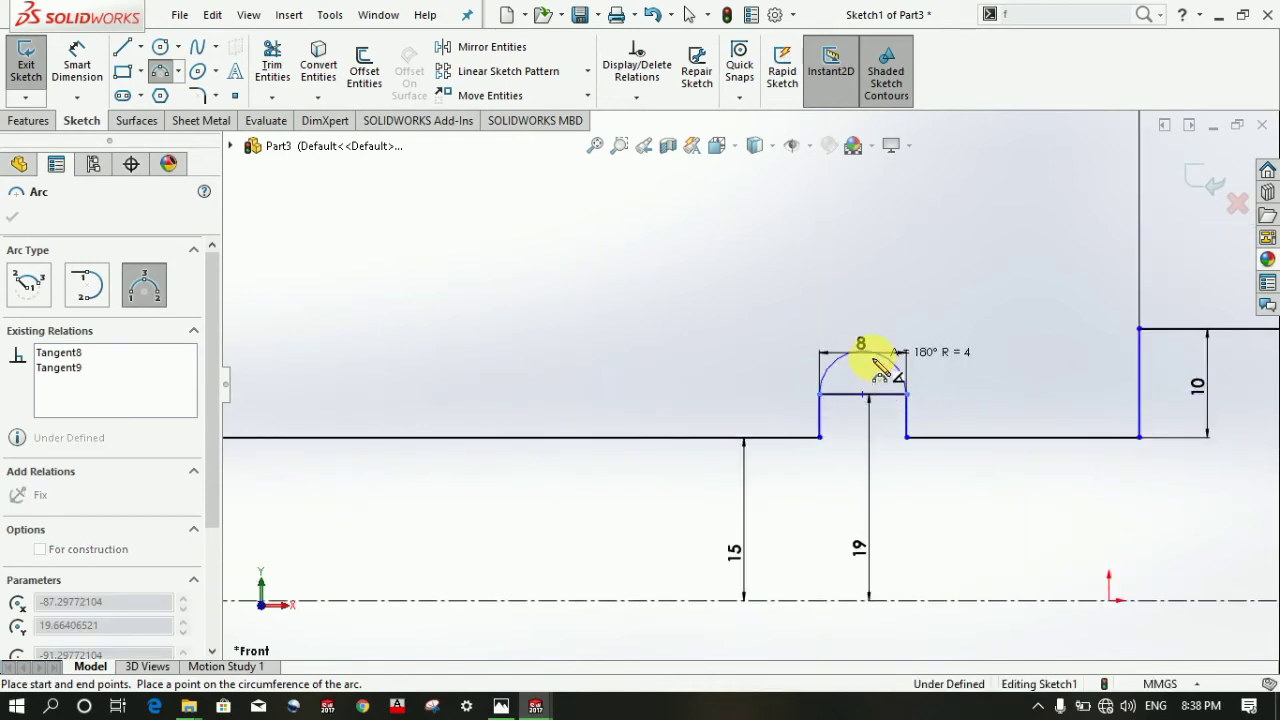
pyautogui.click(880, 370)
pyautogui.scroll(2, 870, 370)
pyautogui.press('Escape')
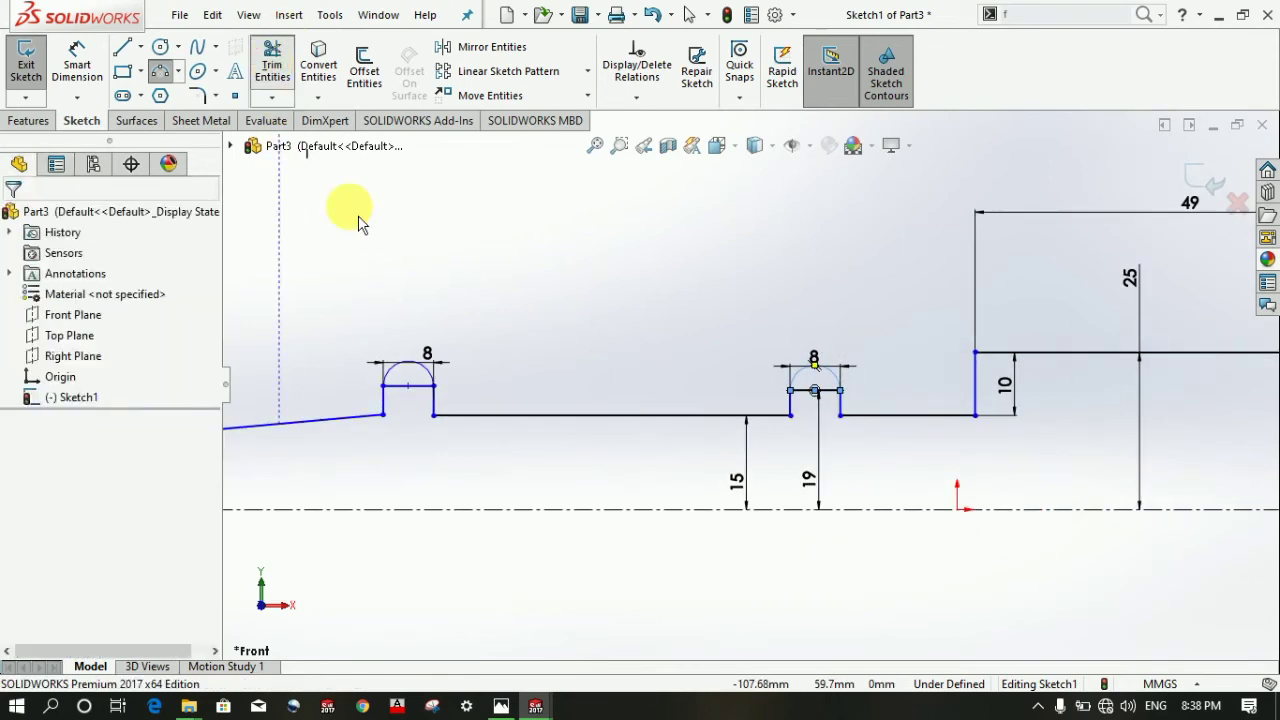
# - Trim away the flat line left beneath the right collar's arc
pyautogui.scroll(-2, 409, 451)
pyautogui.scroll(-1, 450, 400)
pyautogui.scroll(2, 750, 390)
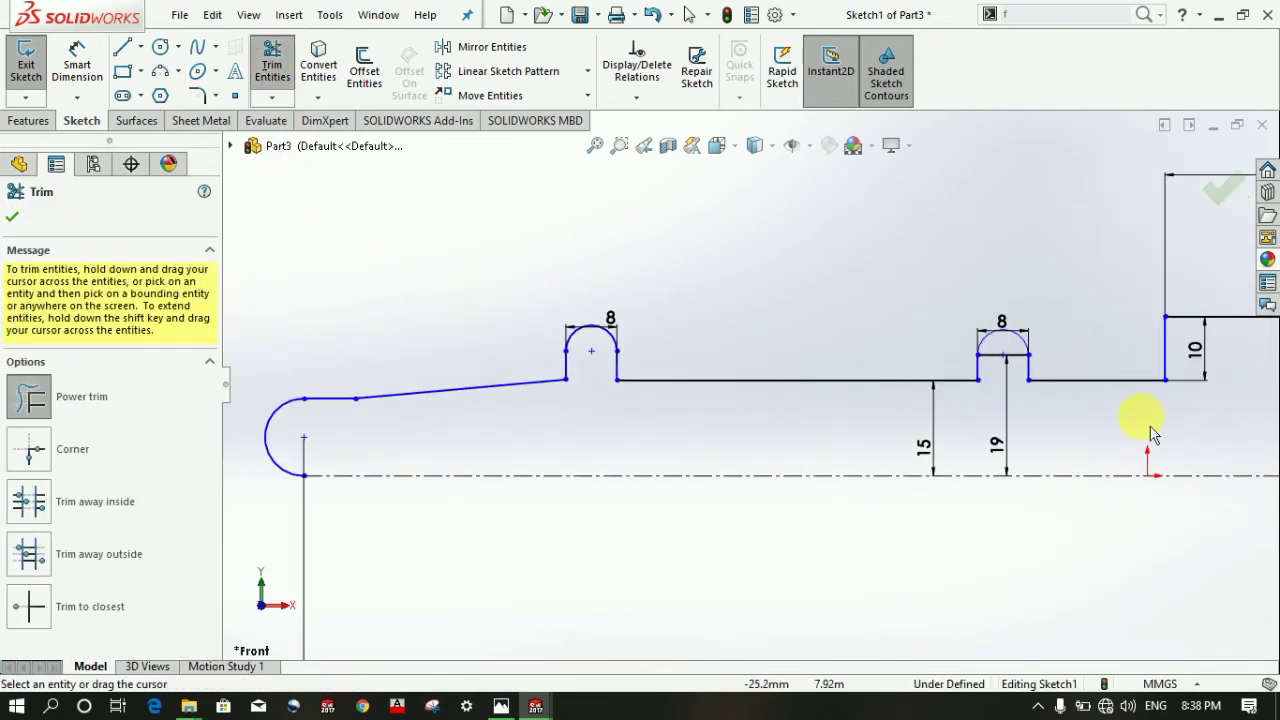
pyautogui.scroll(-2, 1050, 390)
pyautogui.moveTo(838, 405); pyautogui.dragTo(837, 323)
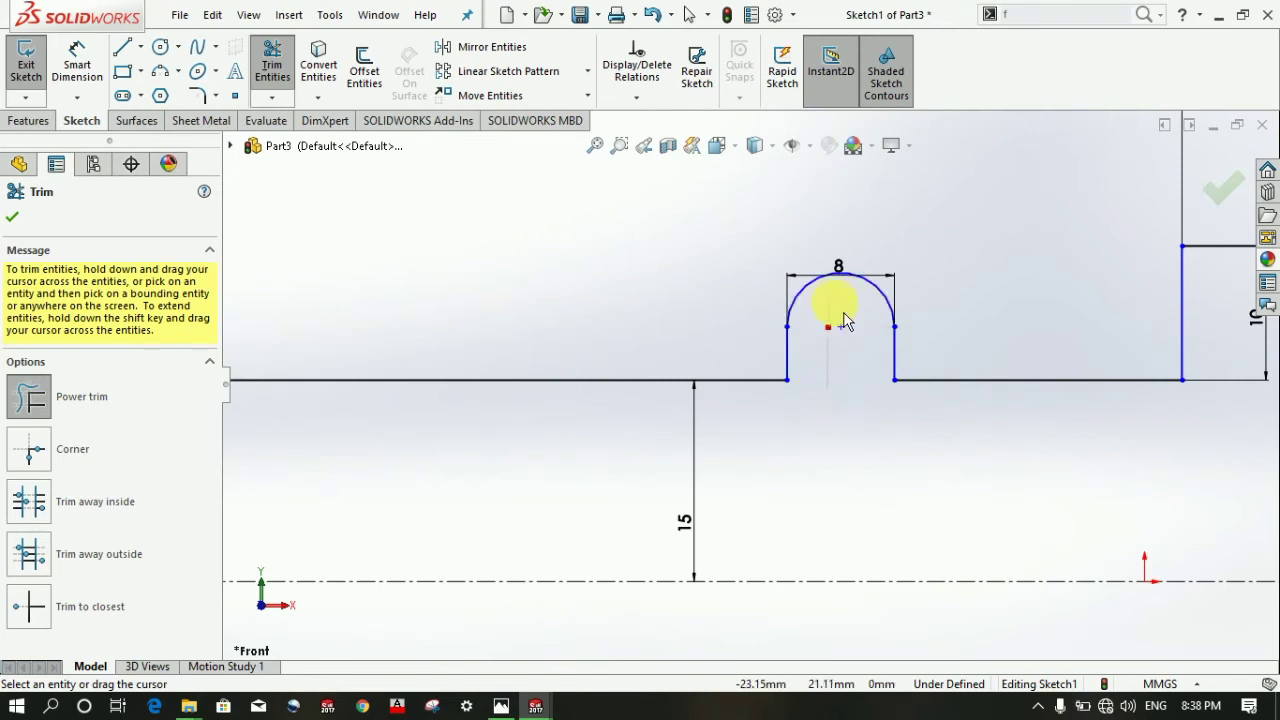
pyautogui.scroll(2, 851, 366)
pyautogui.scroll(-1, 857, 366)
pyautogui.scroll(-1, 875, 374)
pyautogui.scroll(1, 586, 374)
pyautogui.scroll(-1, 560, 380)
pyautogui.scroll(-2, 557, 409)
pyautogui.scroll(3, 557, 418)
pyautogui.scroll(1, 600, 418)
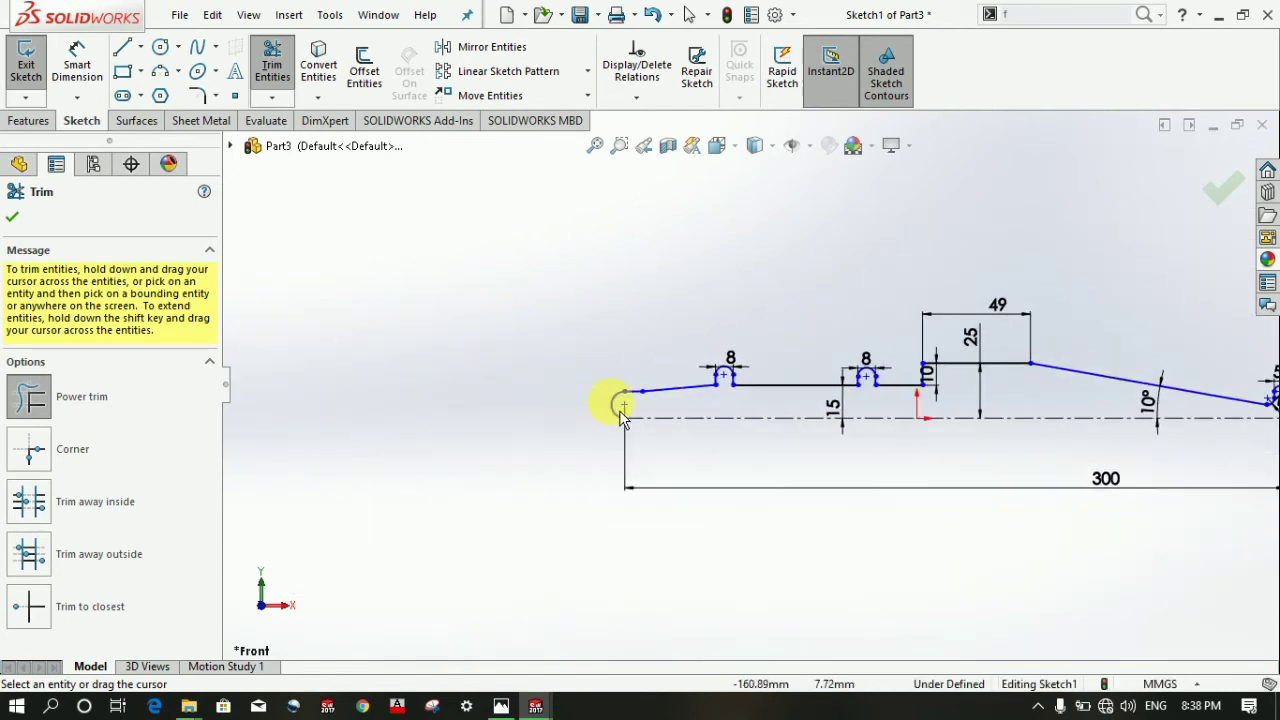
pyautogui.scroll(2, 1027, 396)
pyautogui.scroll(-3, 1000, 410)
pyautogui.scroll(-2, 978, 408)
pyautogui.scroll(1, 940, 410)
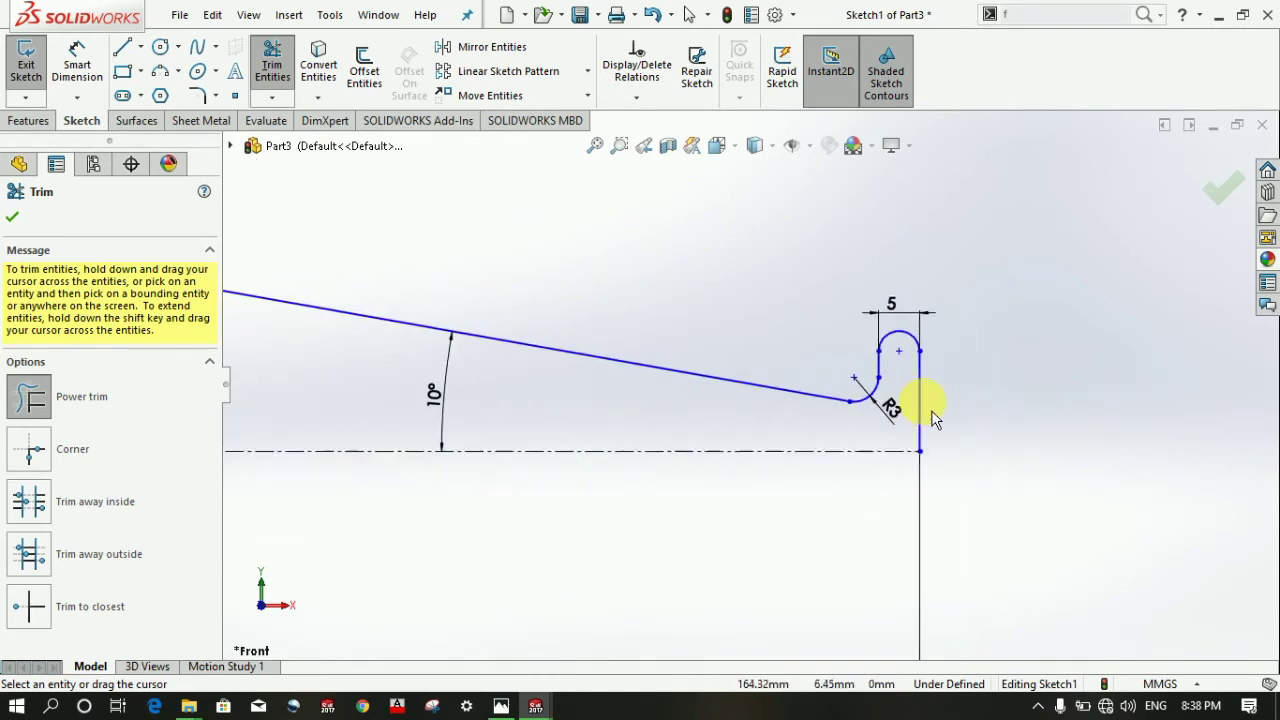
pyautogui.scroll(2, 930, 418)
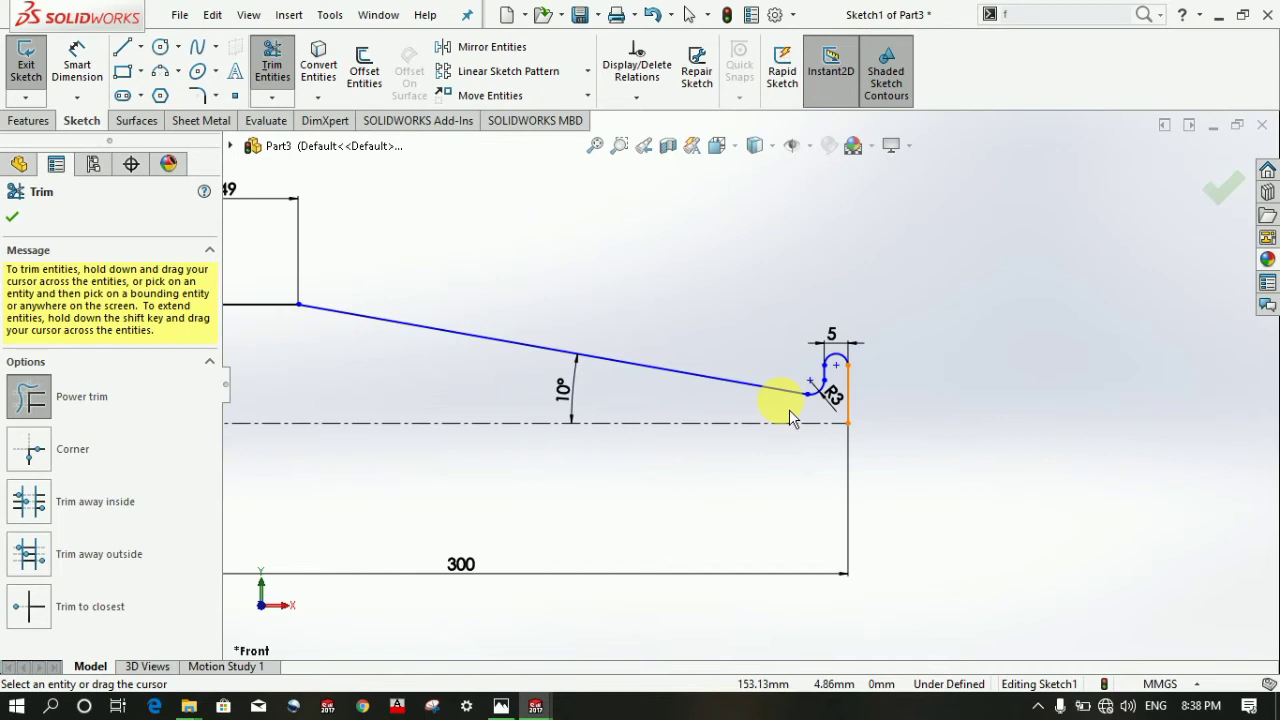
pyautogui.click(124, 48)
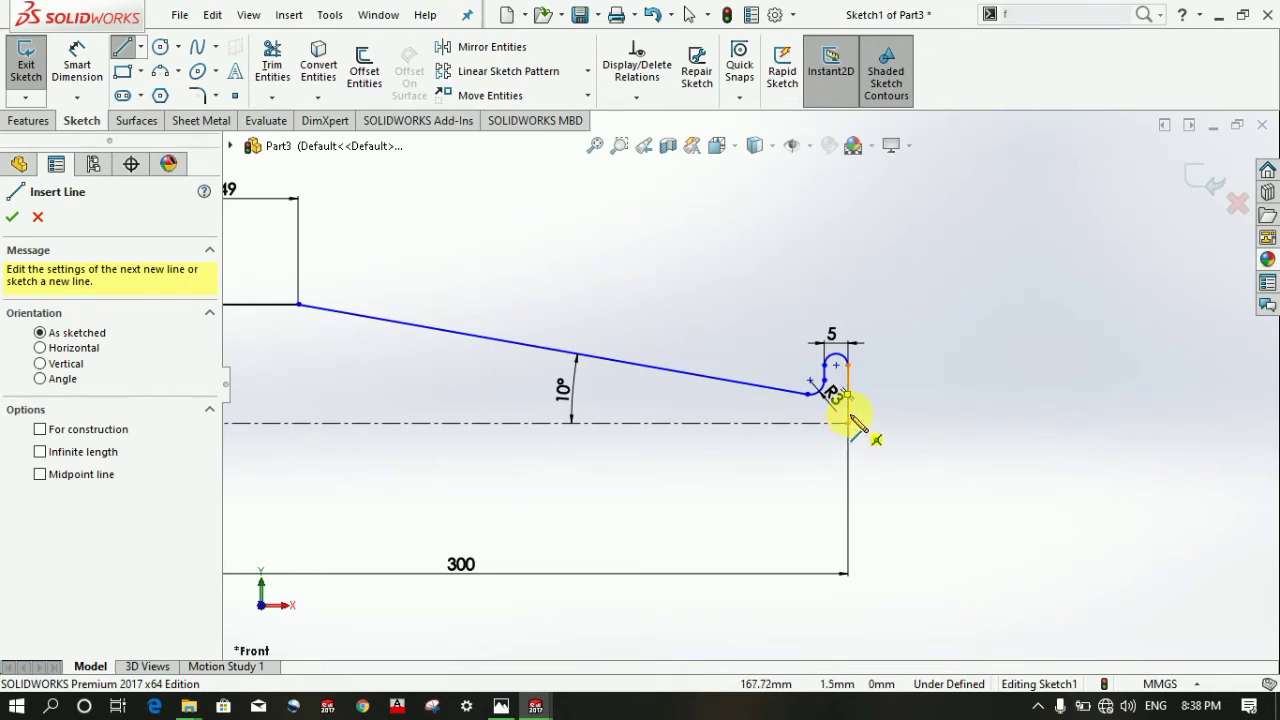
# - Draw a horizontal line, a short vertical edge and a return line along the centreline below the taper
pyautogui.click(848, 405)
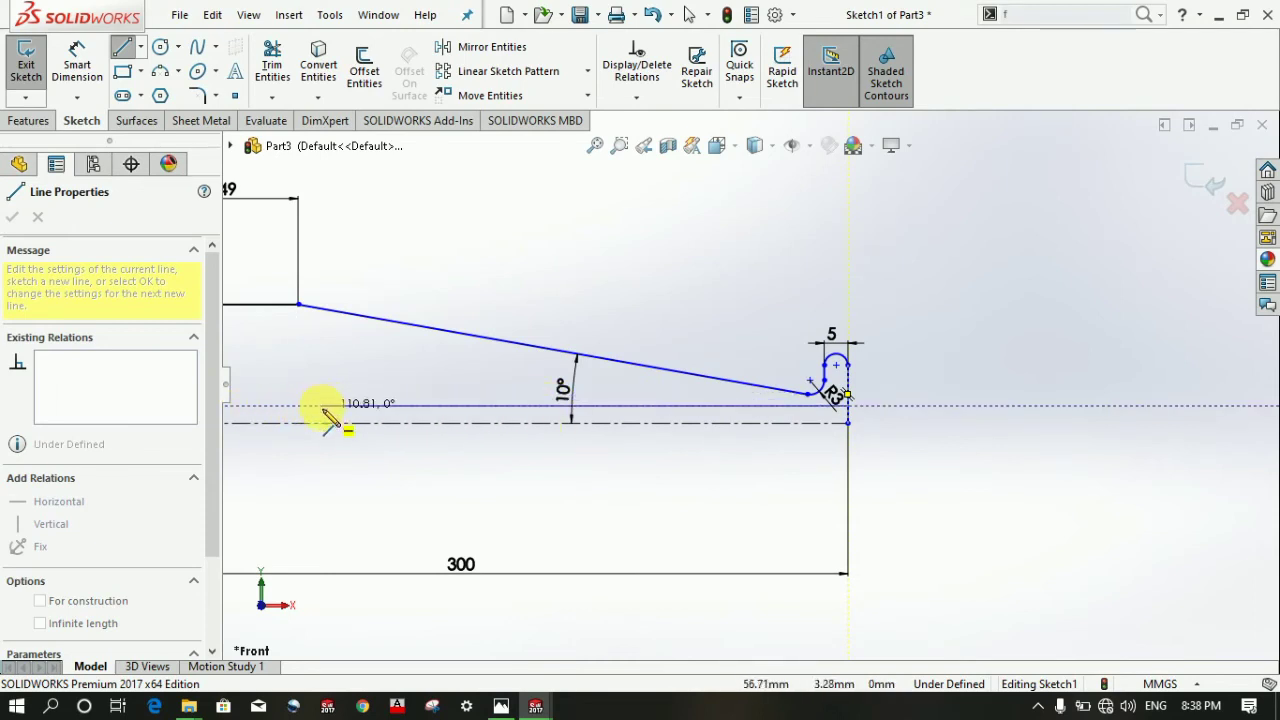
pyautogui.click(322, 405)
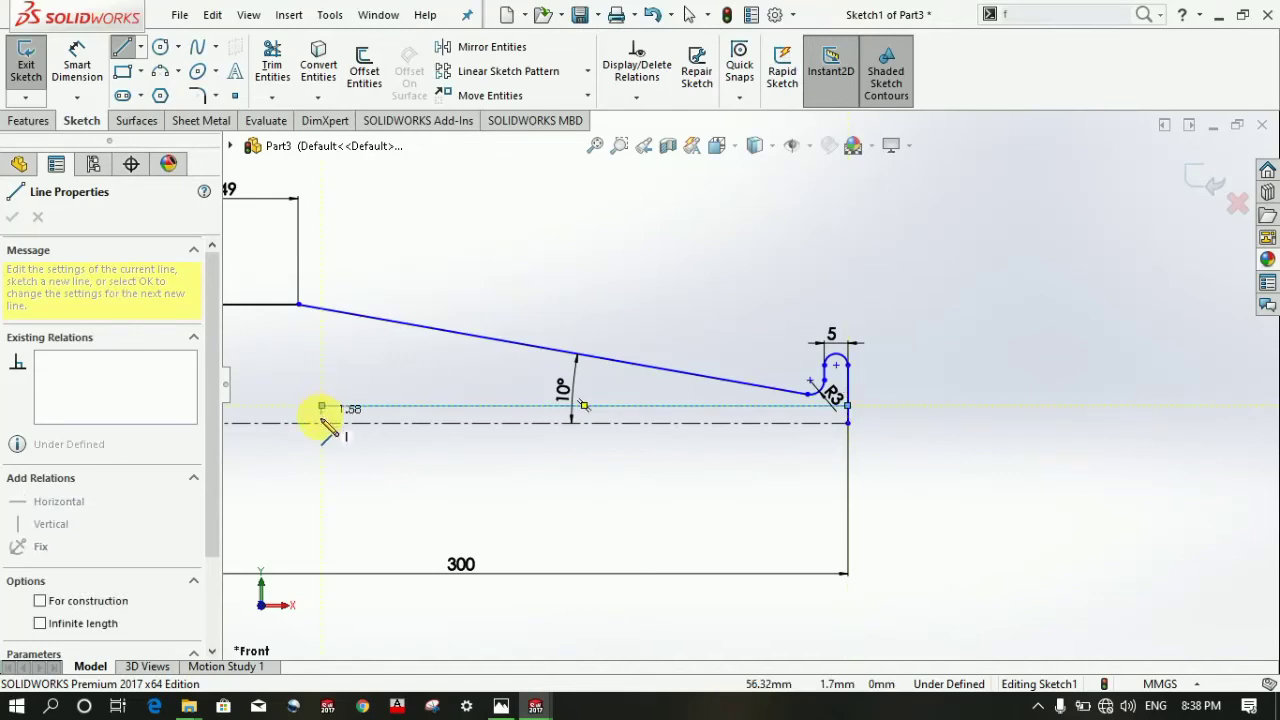
pyautogui.click(322, 421)
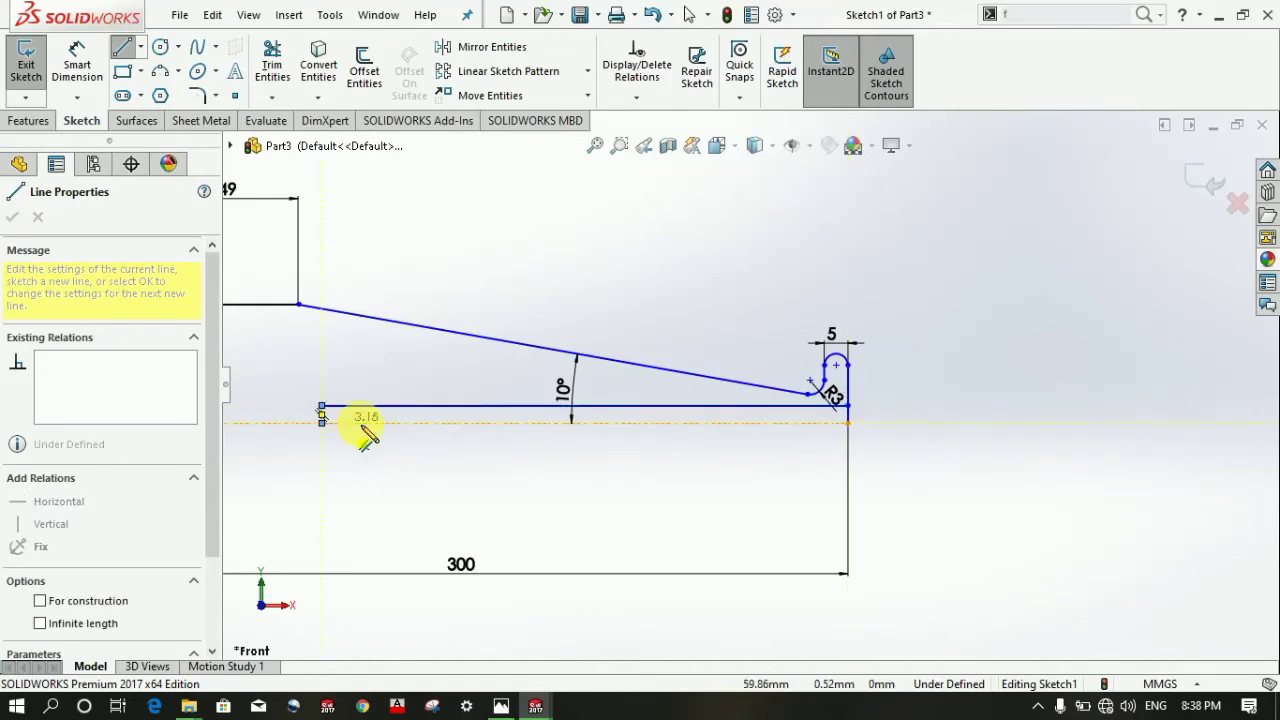
pyautogui.click(848, 422)
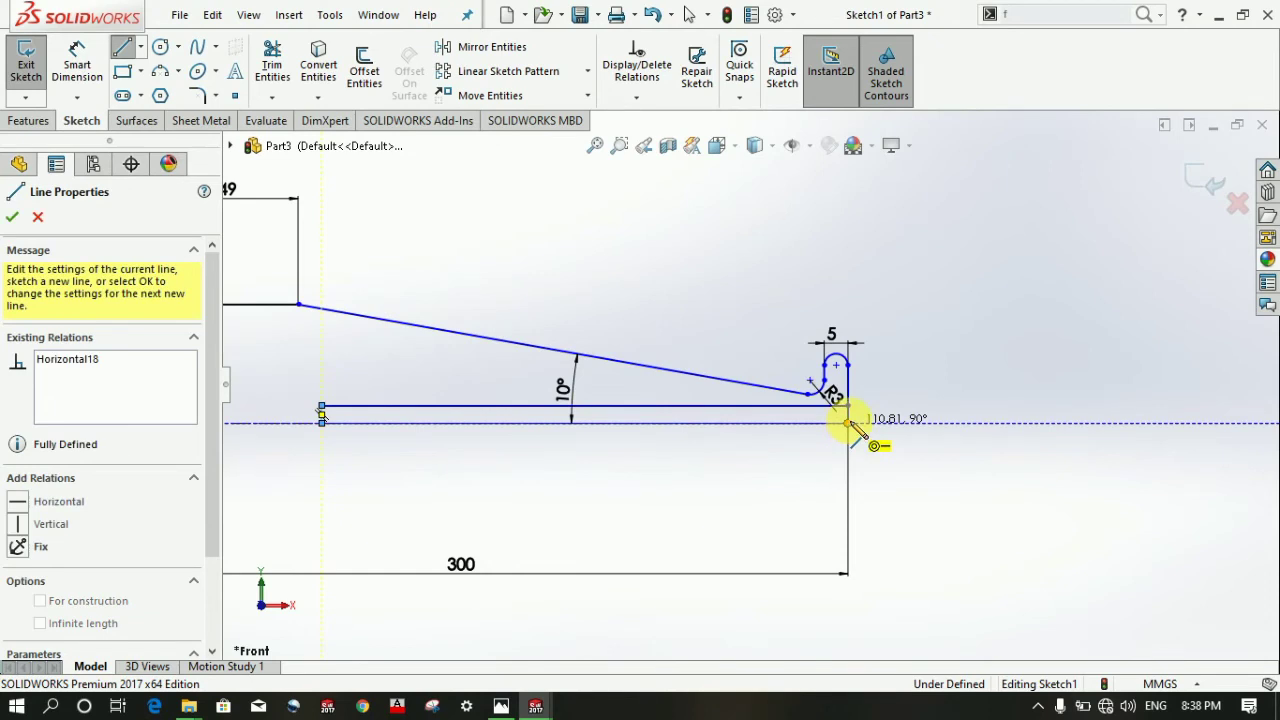
pyautogui.press('Escape')
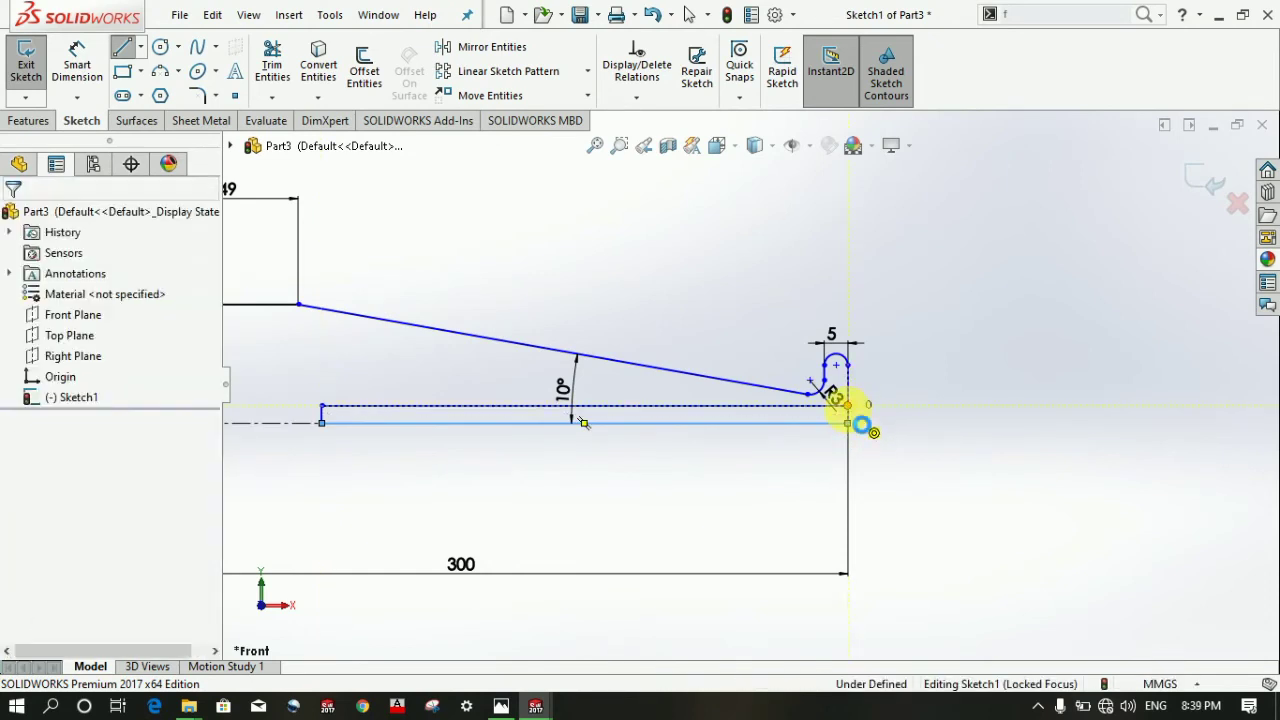
pyautogui.scroll(1, 614, 428)
pyautogui.scroll(1, 514, 428)
pyautogui.scroll(1, 517, 424)
pyautogui.scroll(-1, 557, 394)
pyautogui.scroll(-1, 557, 394)
pyautogui.scroll(-1, 558, 395)
pyautogui.scroll(-1, 561, 397)
pyautogui.scroll(1, 558, 396)
pyautogui.scroll(1, 552, 394)
pyautogui.scroll(1, 552, 394)
pyautogui.scroll(1, 553, 398)
pyautogui.scroll(1, 553, 398)
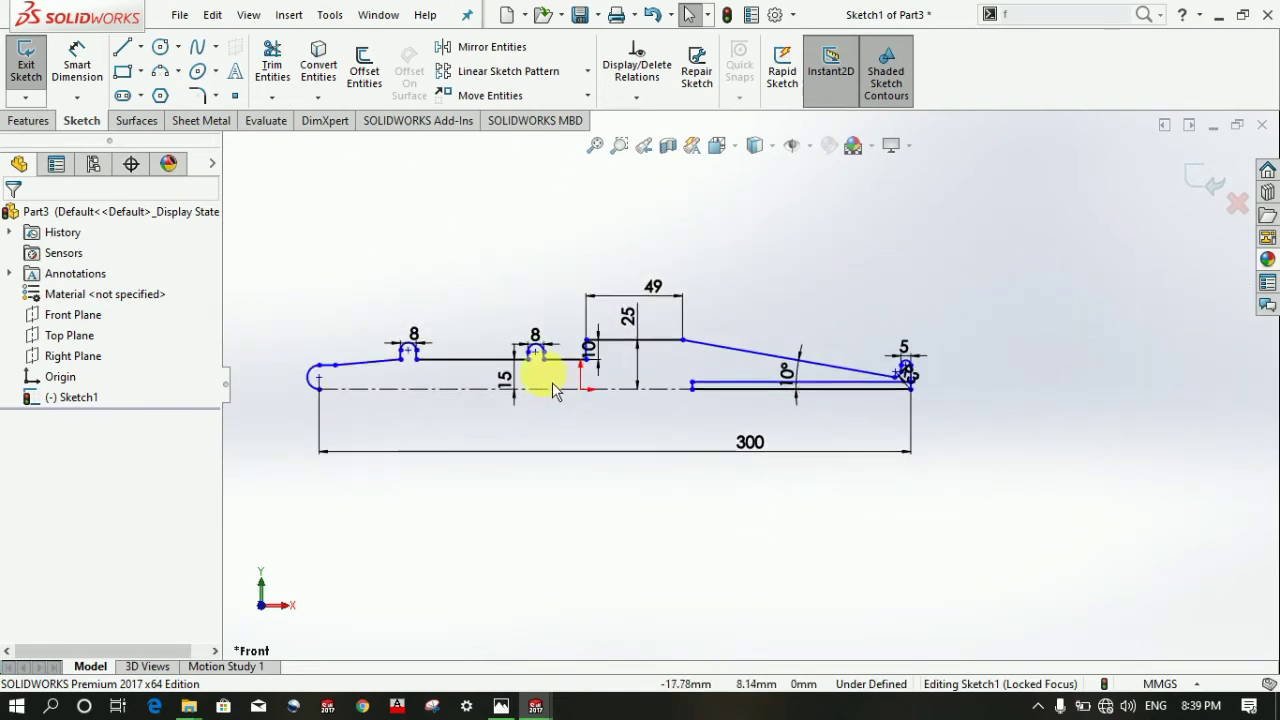
pyautogui.scroll(-1, 553, 390)
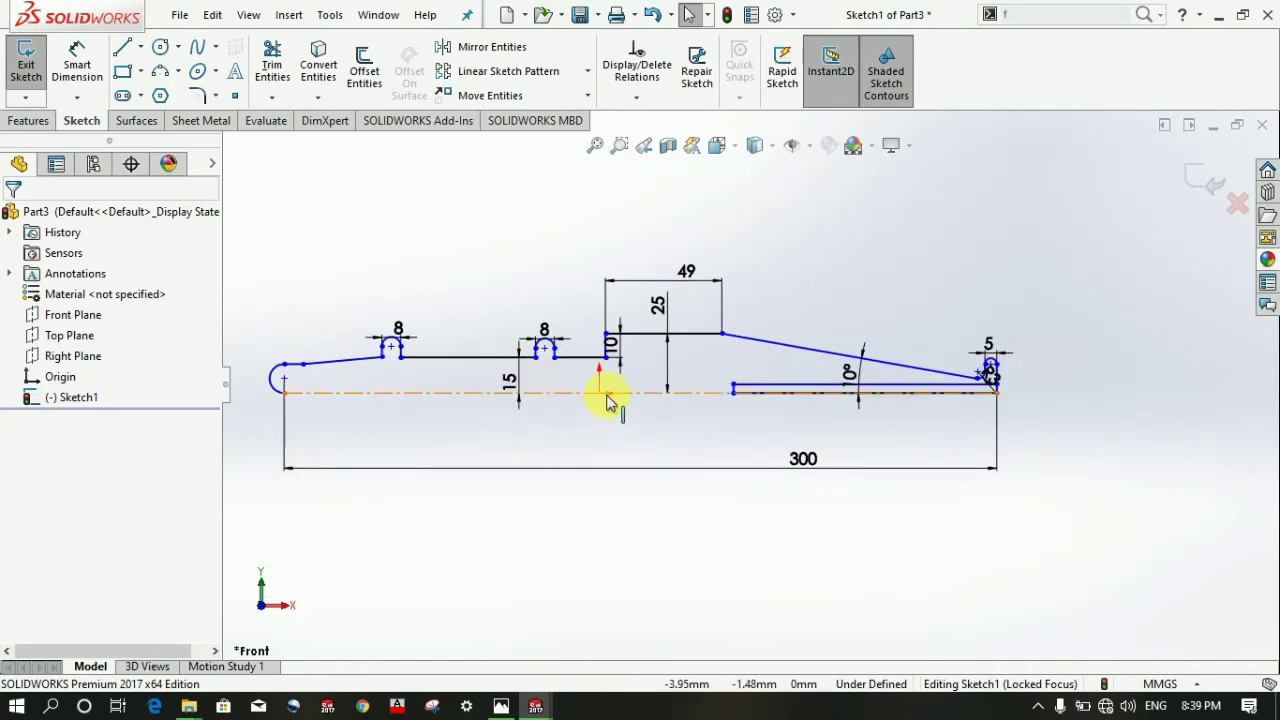
pyautogui.scroll(-1, 777, 386)
pyautogui.scroll(-2, 779, 383)
pyautogui.scroll(-3, 779, 383)
# - Trim the extra vertical segment at the profile's right end and exit Sketch1
pyautogui.click(272, 62)
pyautogui.scroll(1, 749, 463)
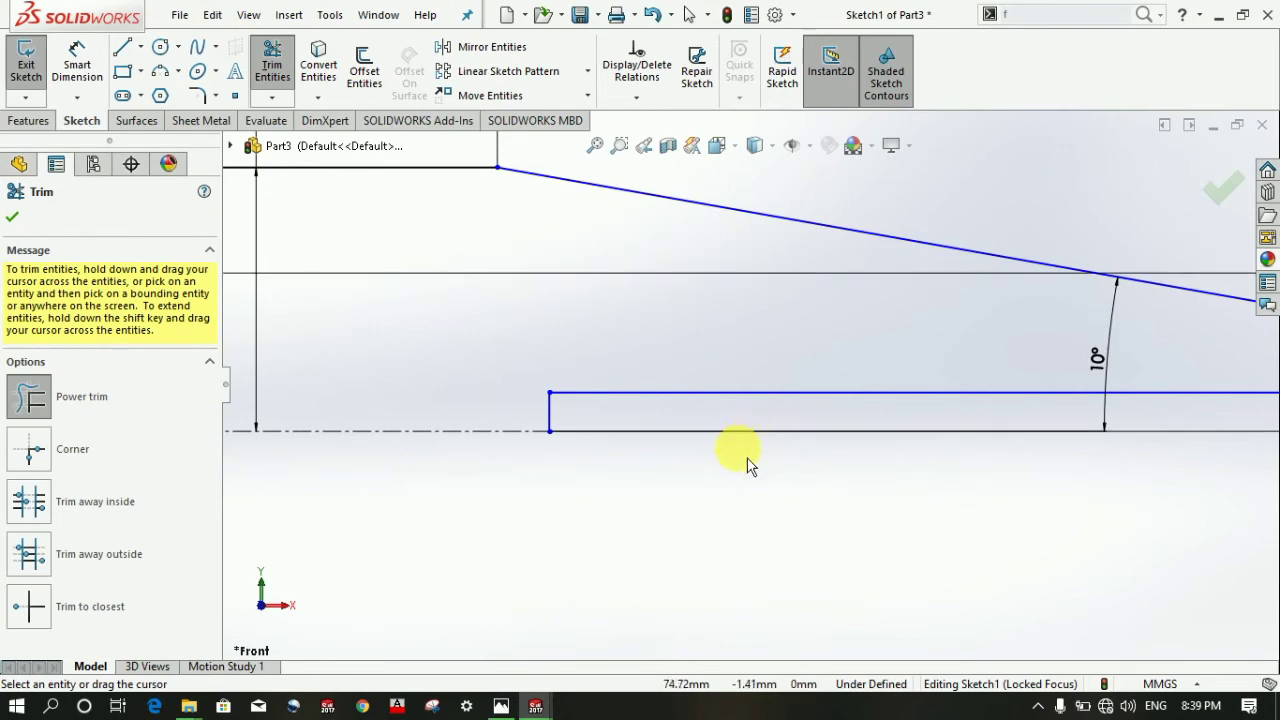
pyautogui.scroll(1, 742, 475)
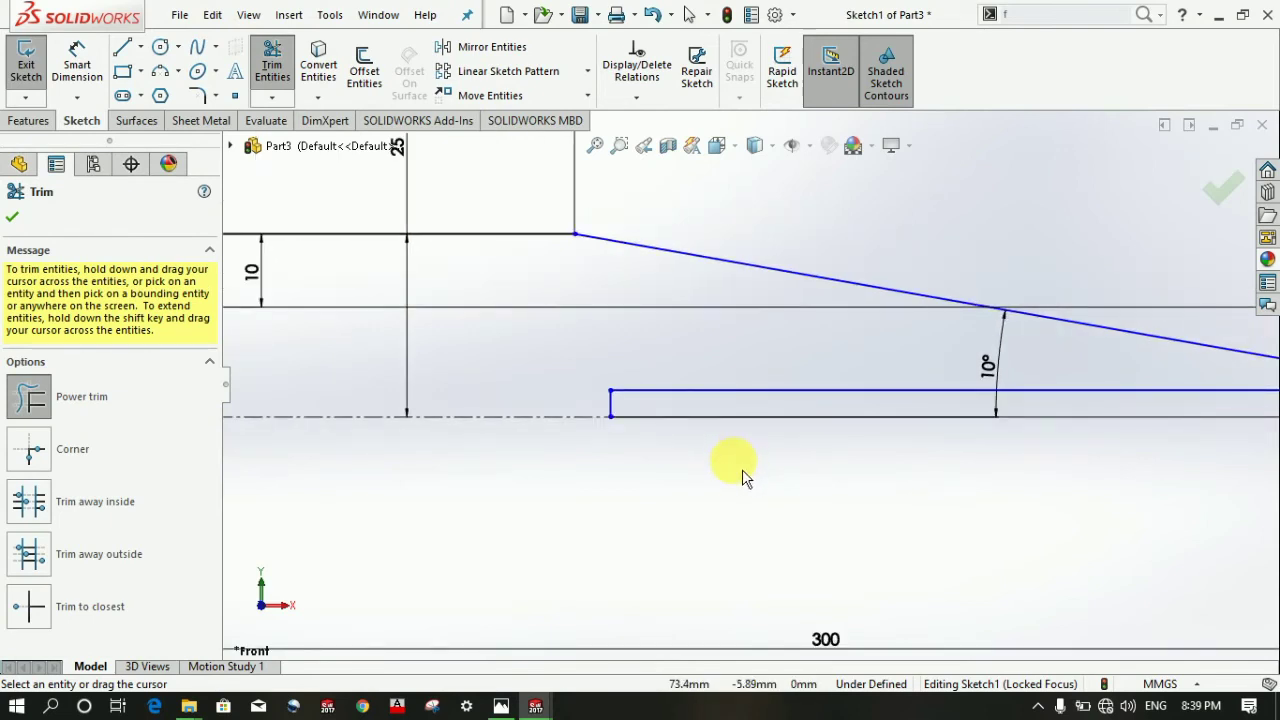
pyautogui.scroll(2, 742, 469)
pyautogui.scroll(1, 742, 469)
pyautogui.scroll(1, 742, 469)
pyautogui.scroll(1, 742, 469)
pyautogui.scroll(-2, 555, 350)
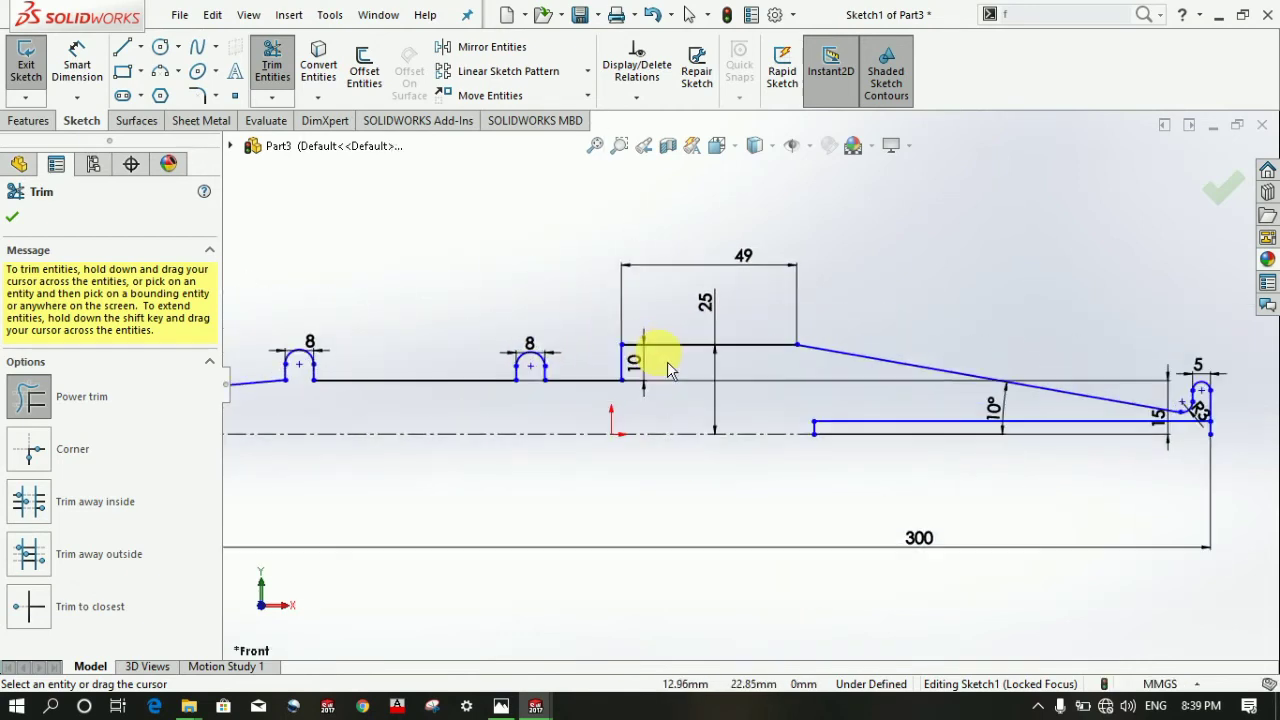
pyautogui.scroll(-2, 1185, 415)
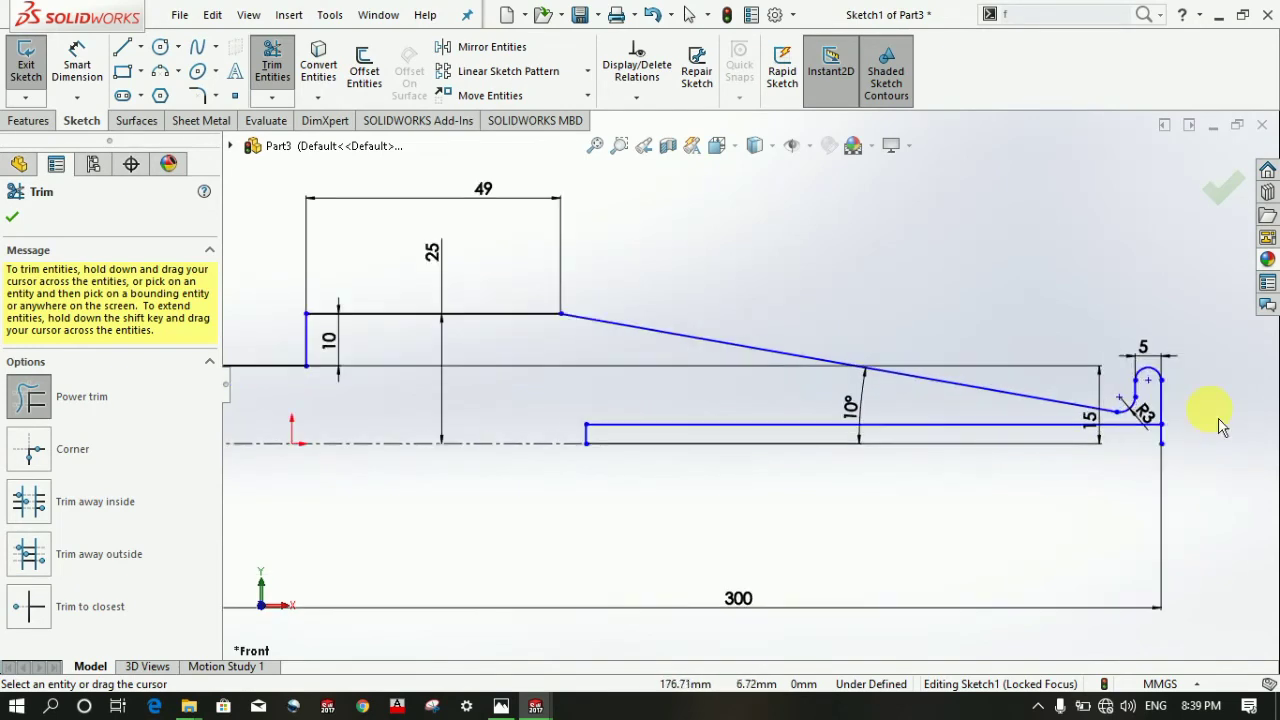
pyautogui.scroll(-1, 1228, 423)
pyautogui.moveTo(1020, 462); pyautogui.dragTo(995, 482)
pyautogui.scroll(2, 1008, 500)
pyautogui.scroll(1, 1008, 500)
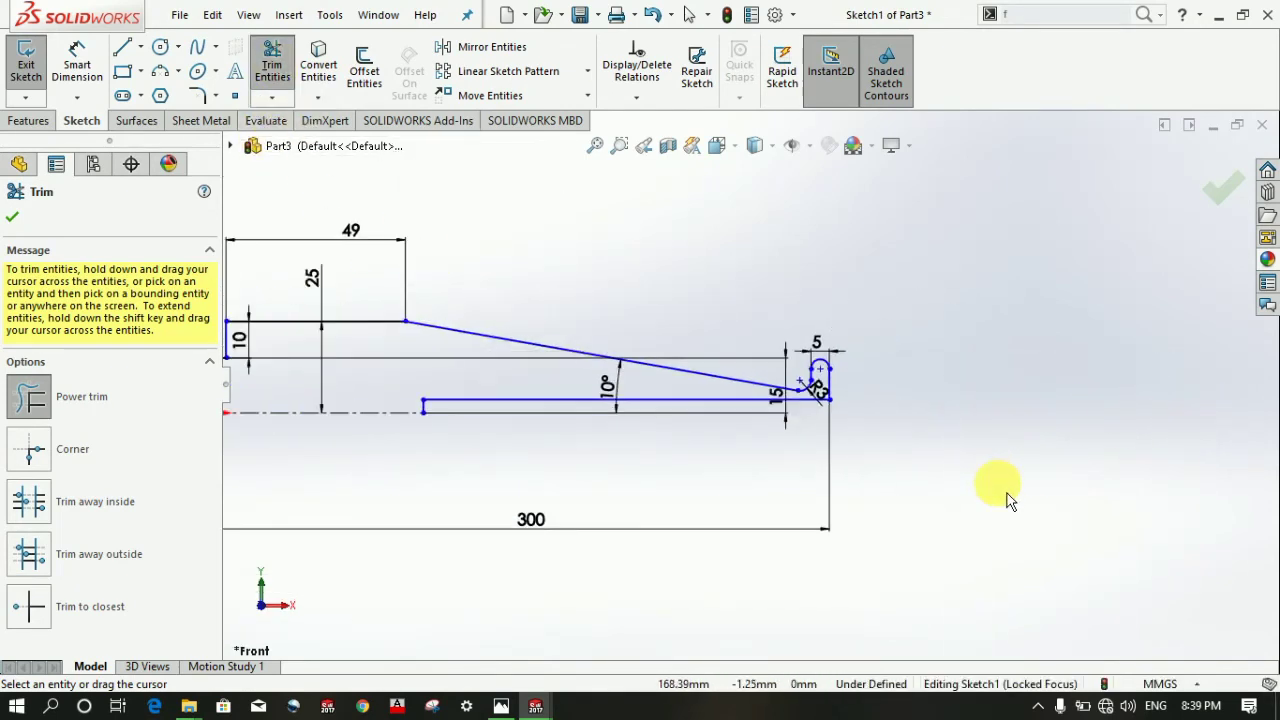
pyautogui.scroll(1, 1008, 500)
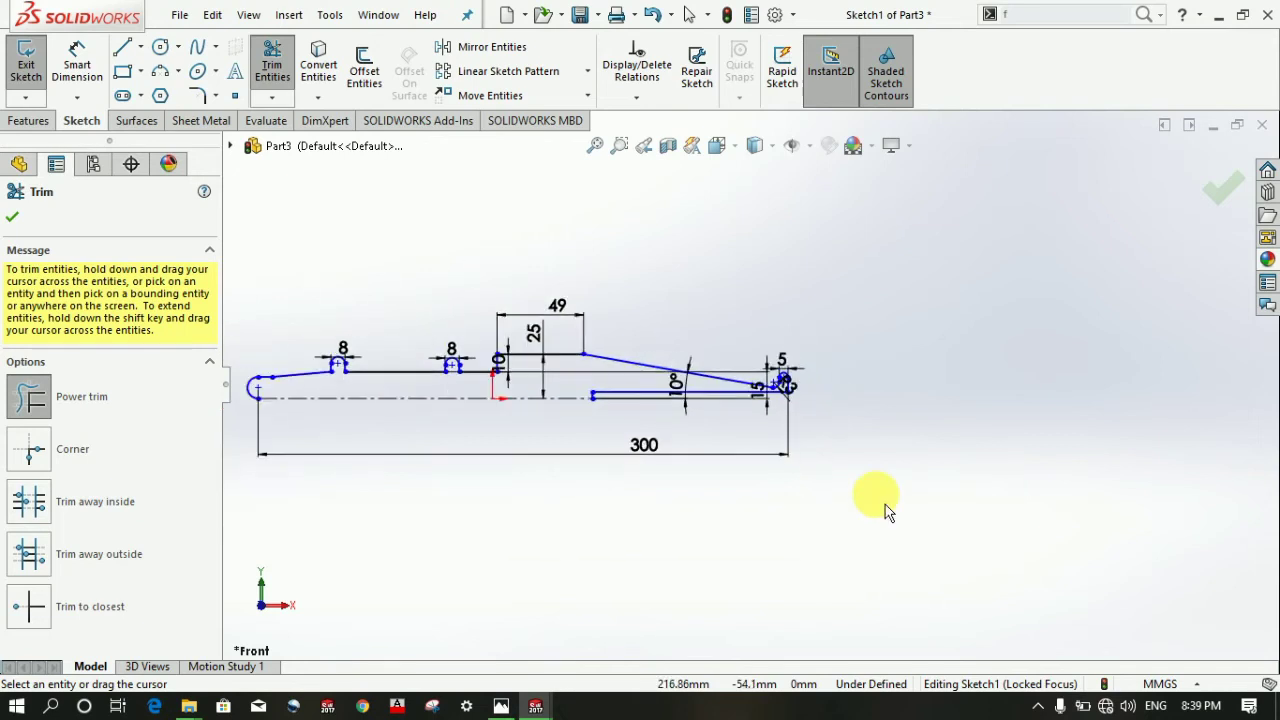
pyautogui.scroll(1, 780, 420)
pyautogui.scroll(-1, 392, 315)
pyautogui.scroll(-2, 380, 340)
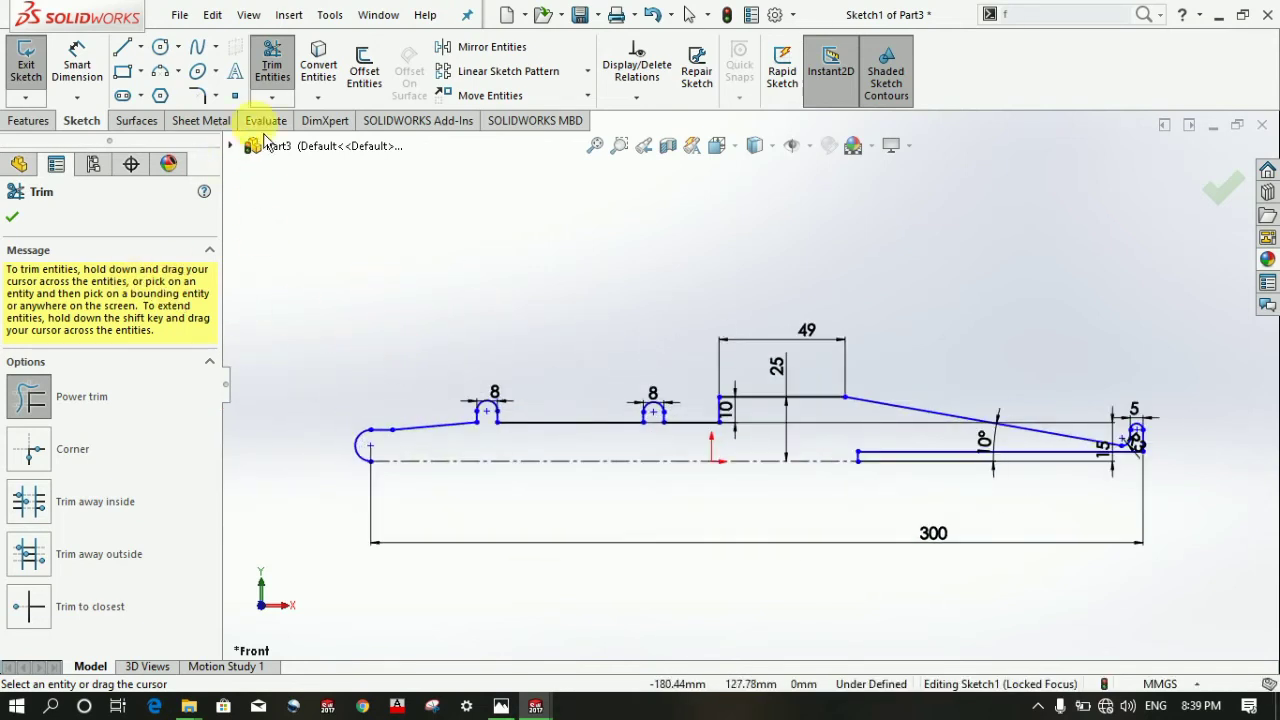
pyautogui.click(272, 65)
pyautogui.click(27, 68)
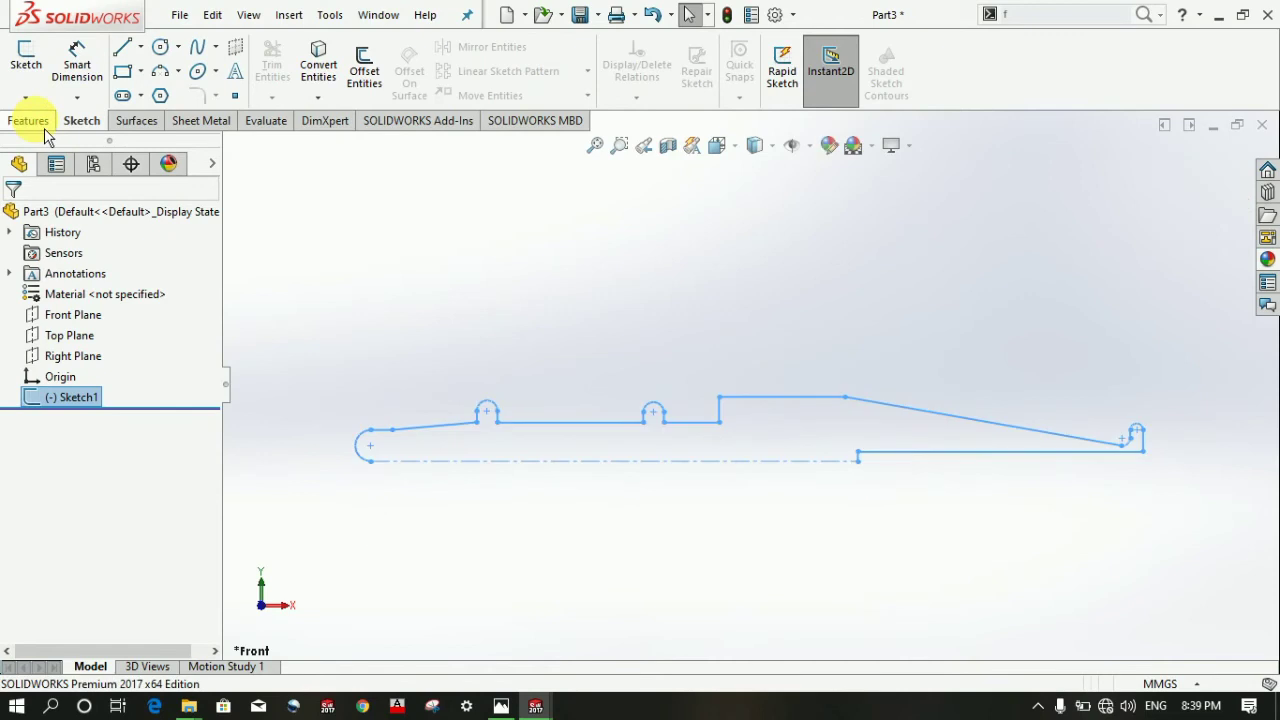
# - Revolve Sketch1 a full 360° into Revolve1 and save the part
pyautogui.click(36, 121)
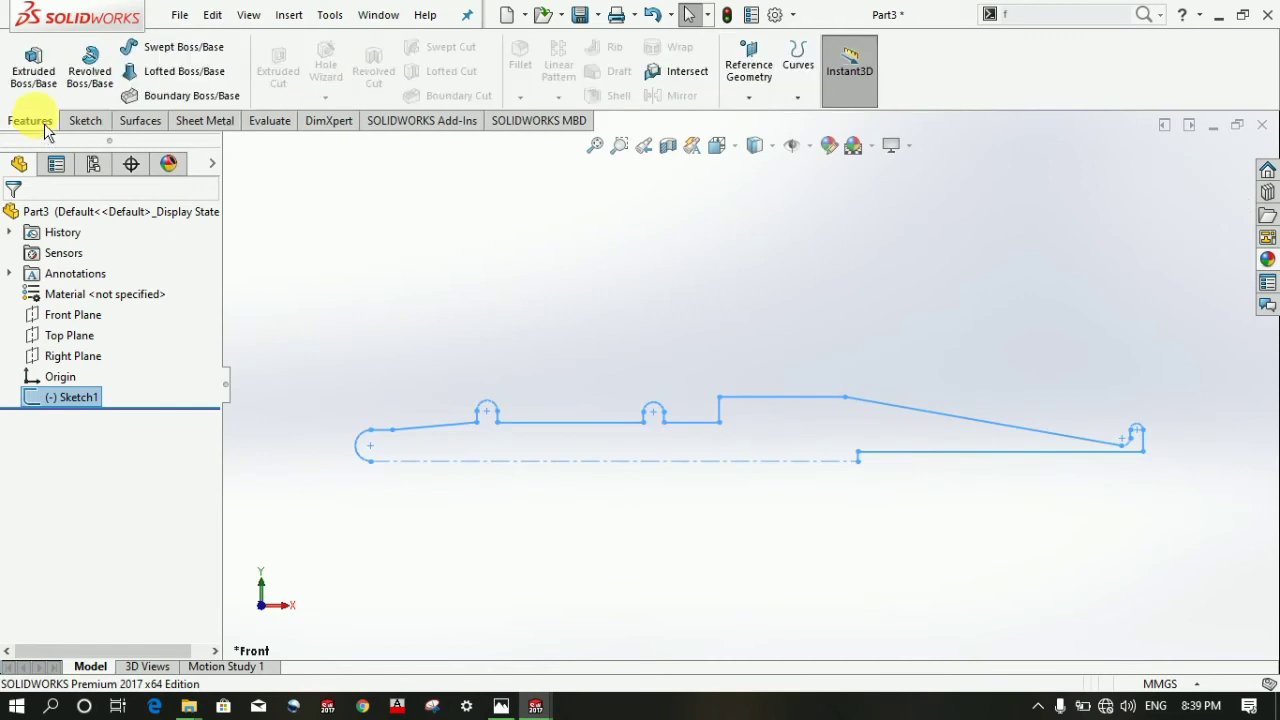
pyautogui.click(89, 63)
pyautogui.click(714, 364)
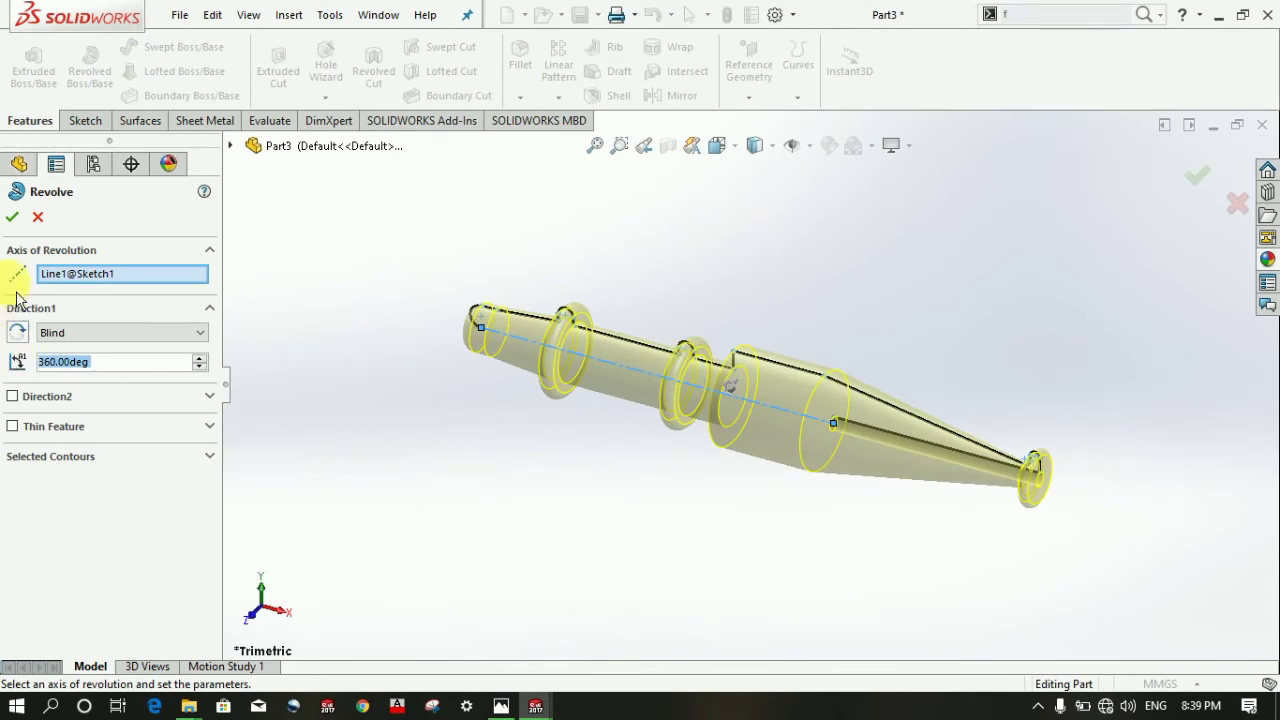
pyautogui.click(23, 228)
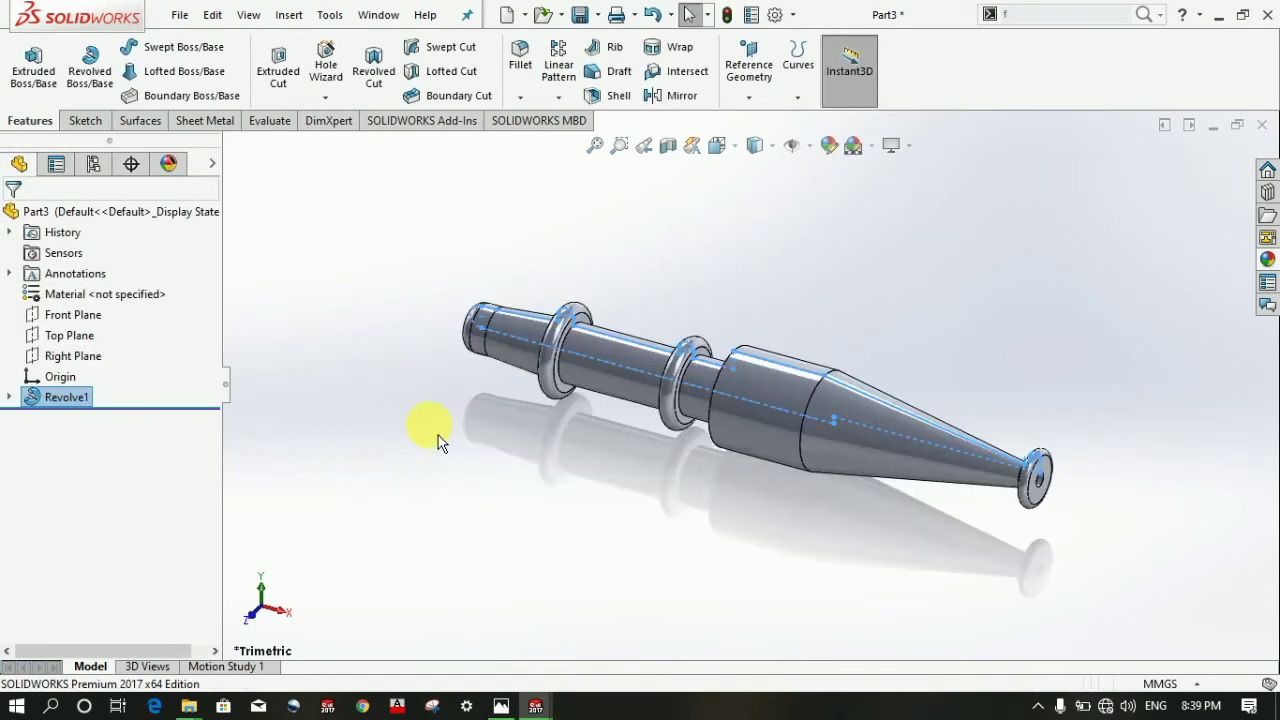
pyautogui.moveTo(429, 423)
pyautogui.mouseDown(button='middle')
pyautogui.moveTo(497, 471)
pyautogui.moveTo(443, 457)
pyautogui.moveTo(400, 466)
pyautogui.moveTo(526, 489)
pyautogui.moveTo(567, 530)
pyautogui.moveTo(470, 513)
pyautogui.moveTo(466, 537)
pyautogui.moveTo(509, 560)
pyautogui.moveTo(466, 494)
pyautogui.moveTo(463, 507)
pyautogui.moveTo(509, 514)
pyautogui.moveTo(517, 563)
pyautogui.moveTo(468, 596)
pyautogui.mouseUp(button='middle')
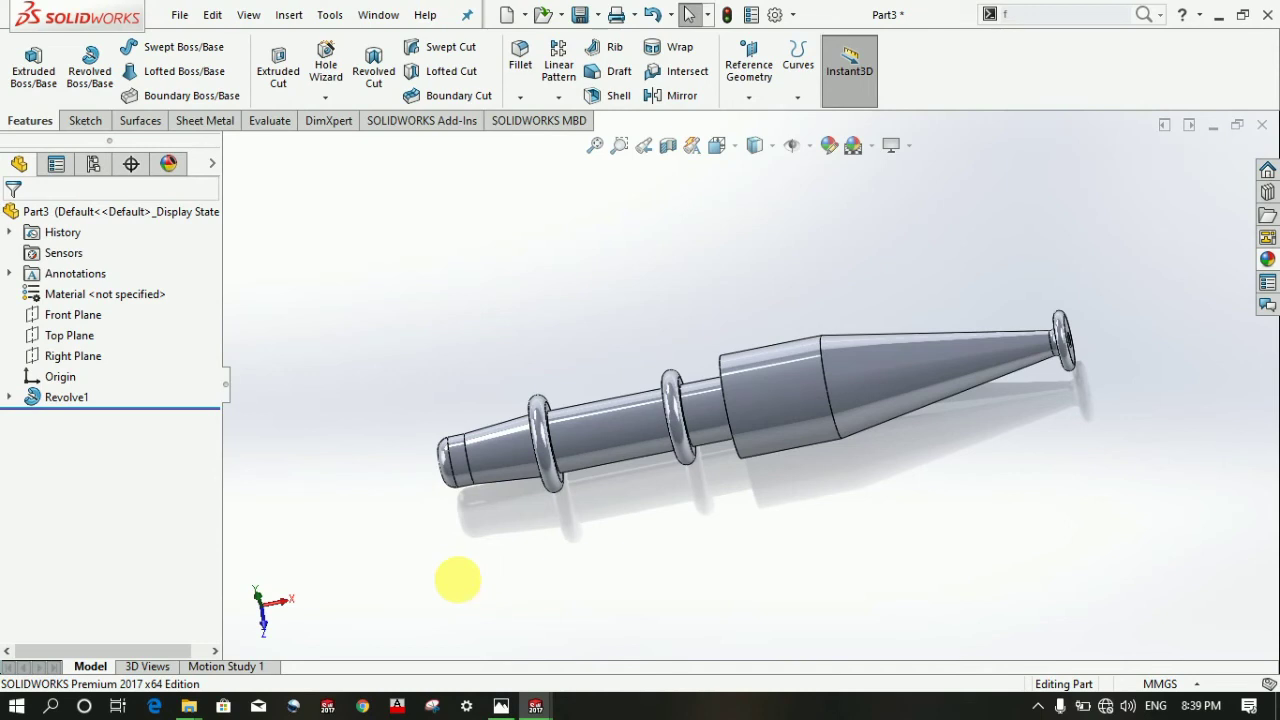
pyautogui.hotkey('ctrl', 's')
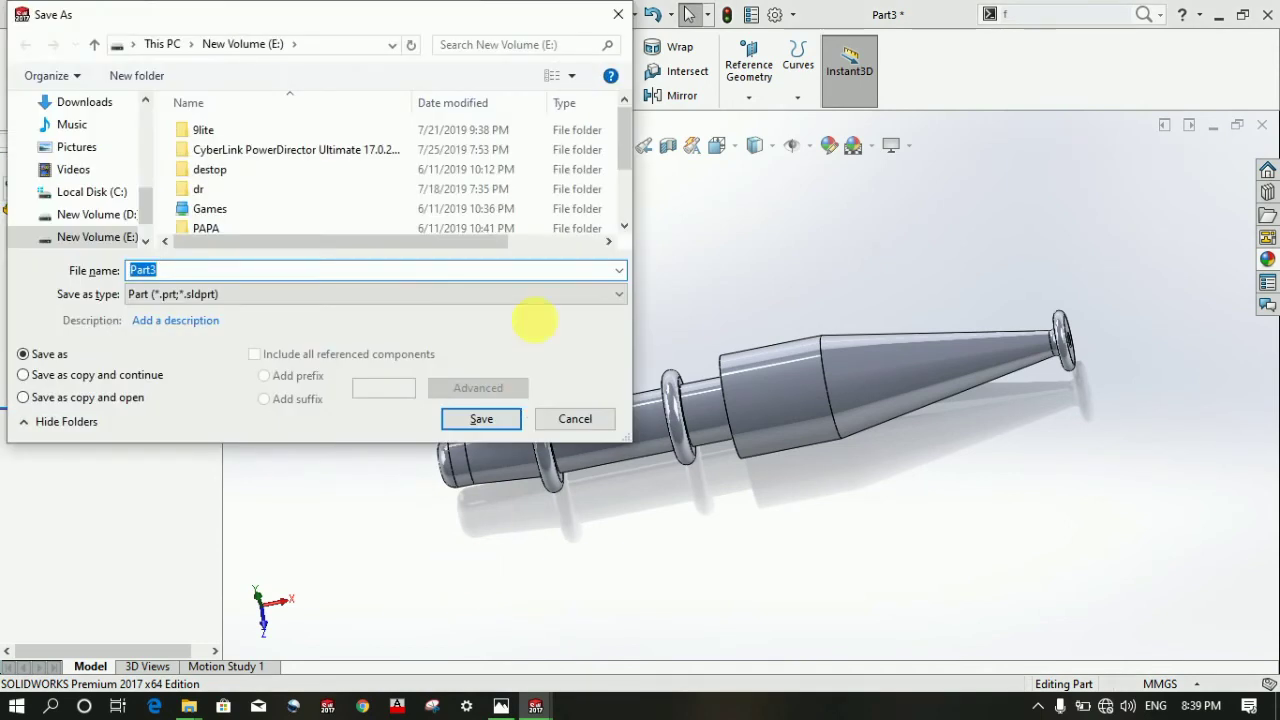
pyautogui.click(584, 430)
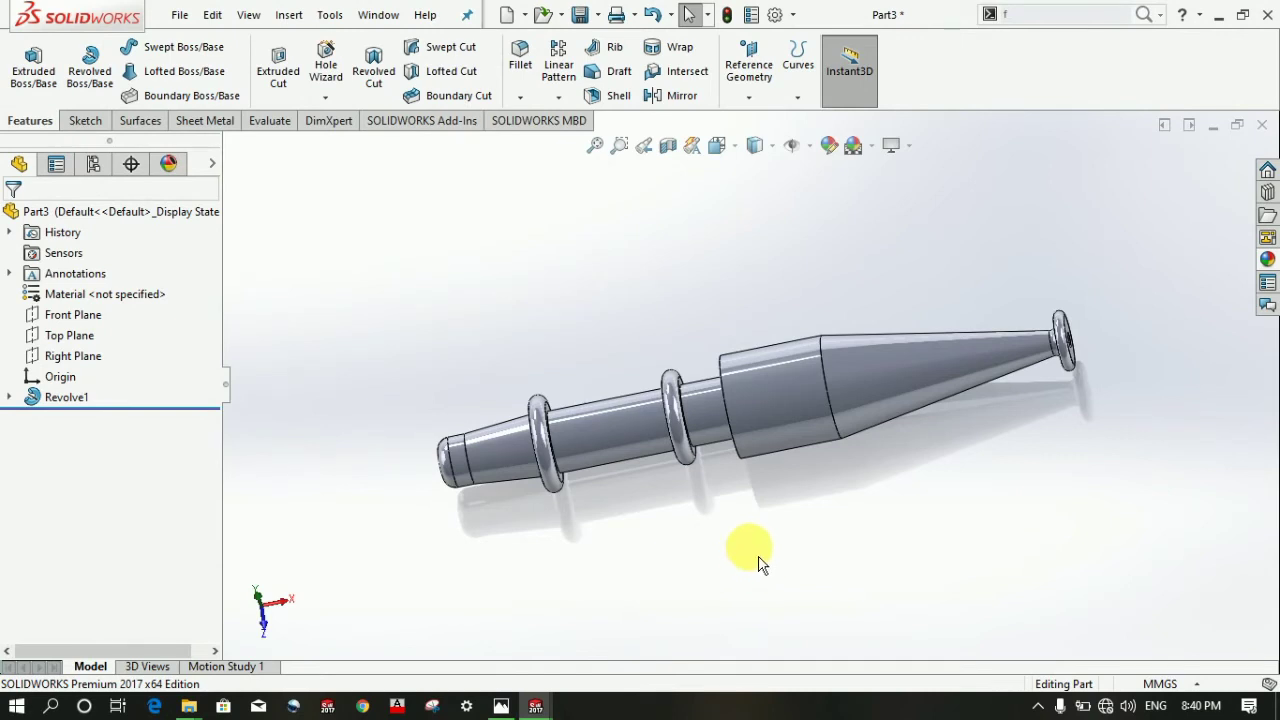
# - Create Plane1 referenced to the Front Plane and tangent to the thick central cylinder
pyautogui.click(73, 316)
pyautogui.moveTo(357, 486)
pyautogui.mouseDown(button='middle')
pyautogui.moveTo(423, 509)
pyautogui.moveTo(377, 480)
pyautogui.mouseUp(button='middle')
pyautogui.click(749, 70)
pyautogui.click(766, 121)
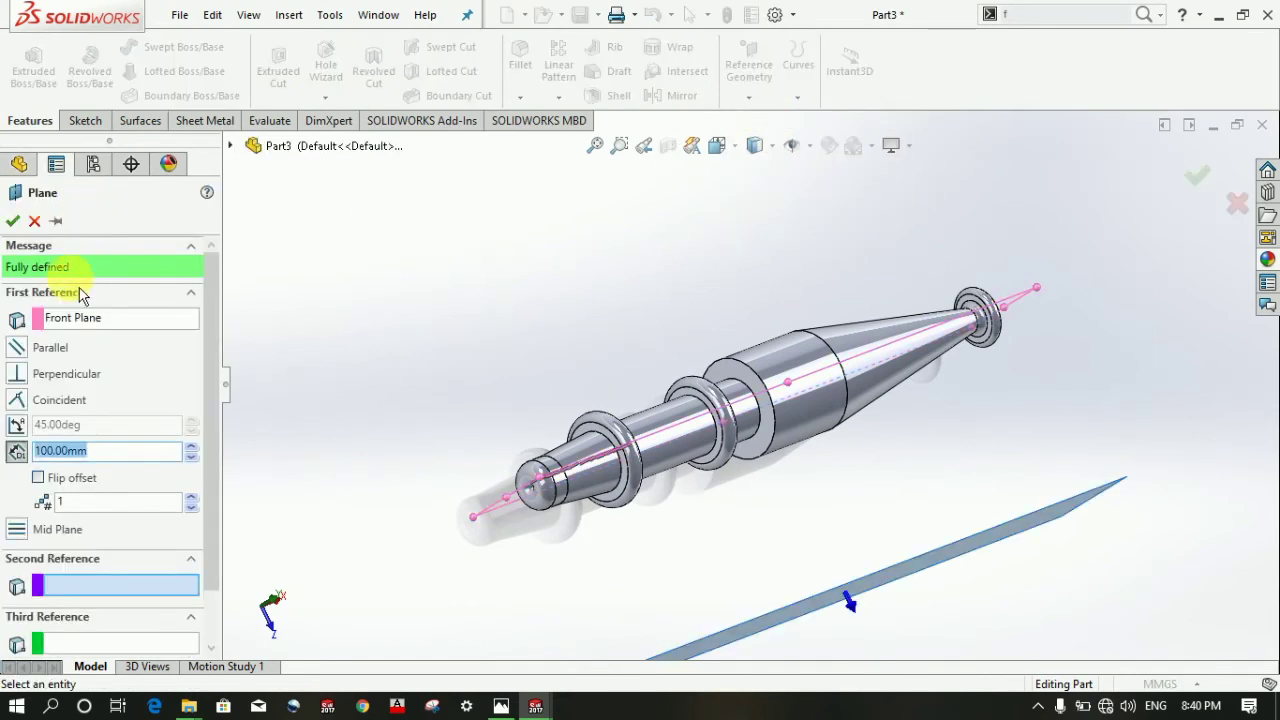
pyautogui.click(30, 392)
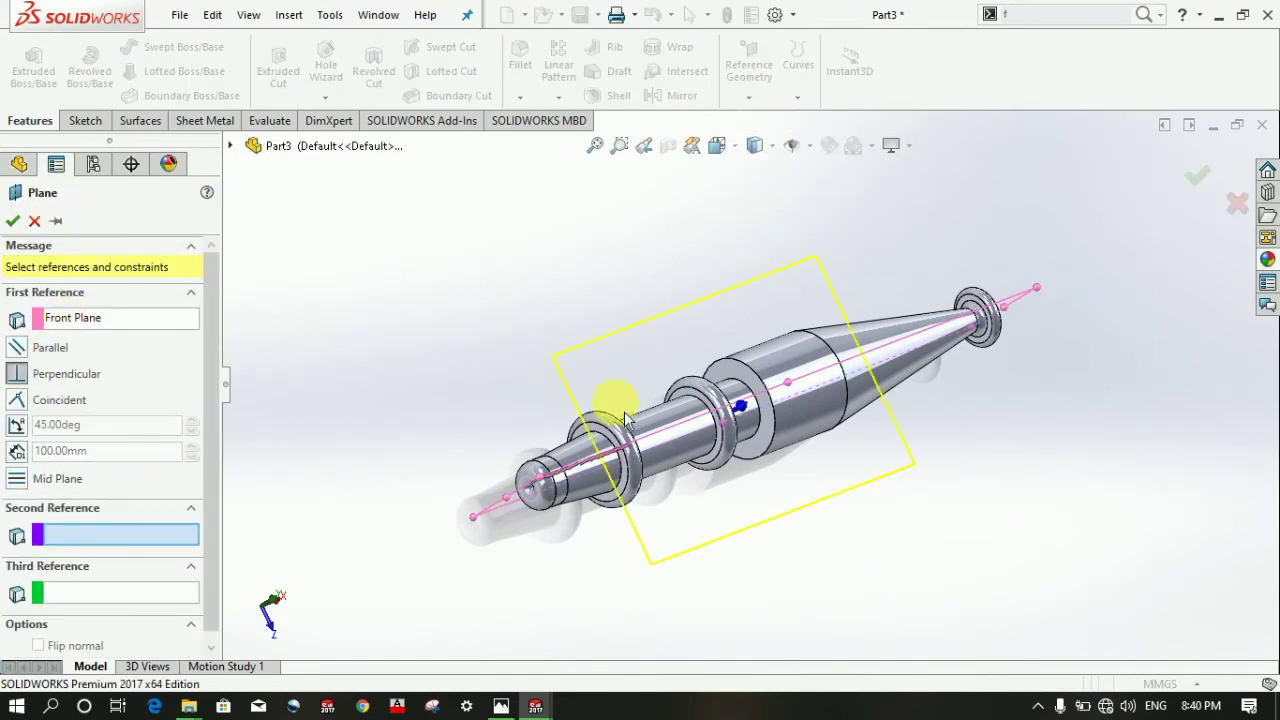
pyautogui.click(818, 438)
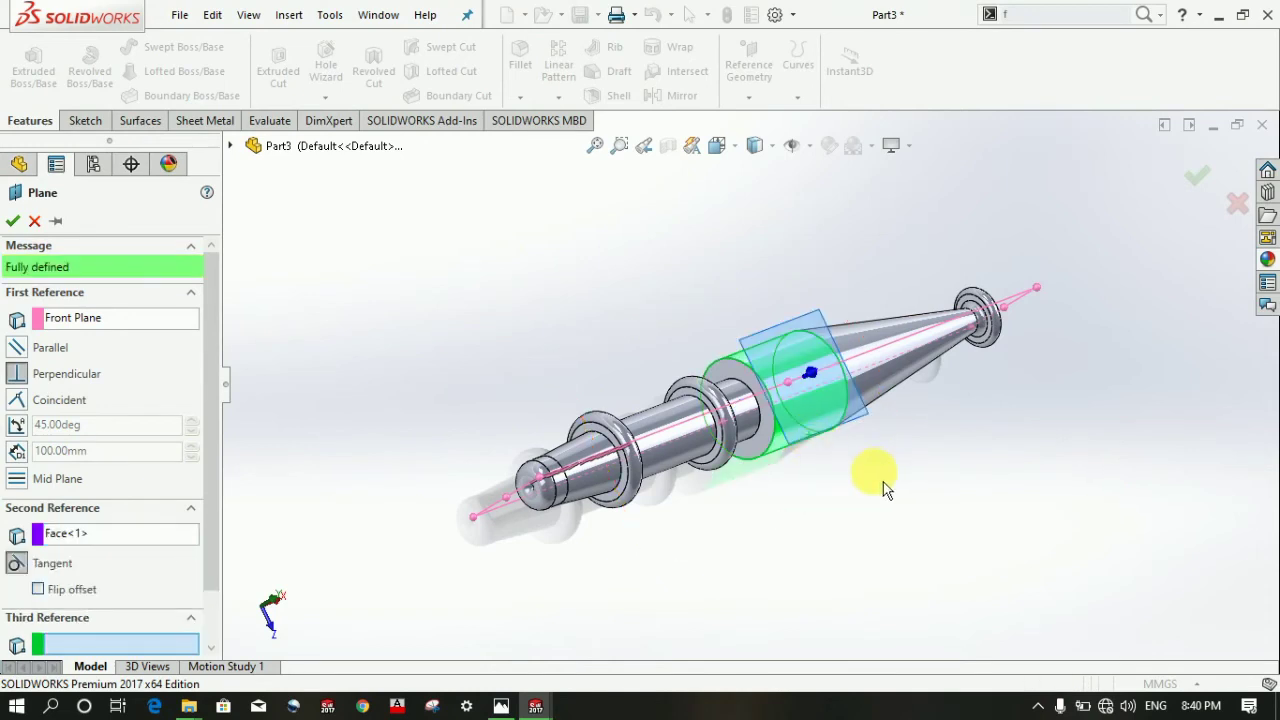
pyautogui.moveTo(883, 489); pyautogui.dragTo(745, 335, button='middle')
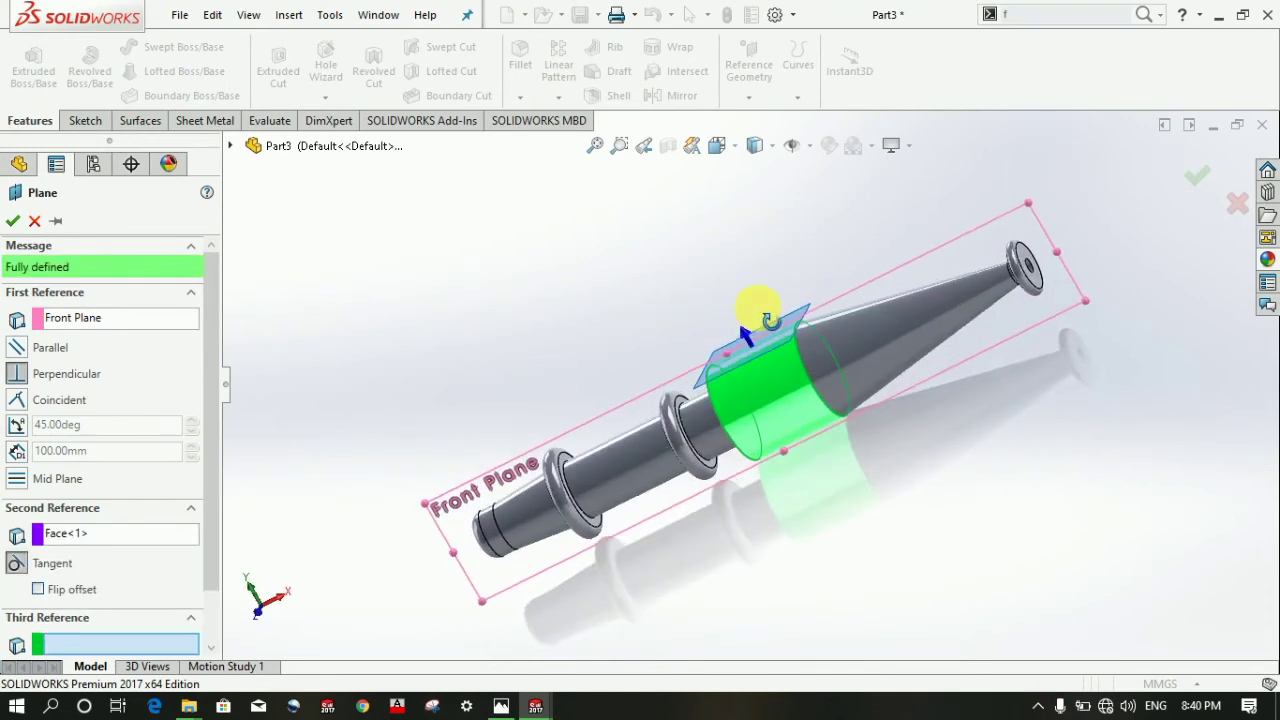
pyautogui.moveTo(757, 306)
pyautogui.mouseDown(button='middle')
pyautogui.moveTo(958, 416)
pyautogui.moveTo(986, 371)
pyautogui.moveTo(1006, 394)
pyautogui.moveTo(926, 417)
pyautogui.moveTo(900, 410)
pyautogui.mouseUp(button='middle')
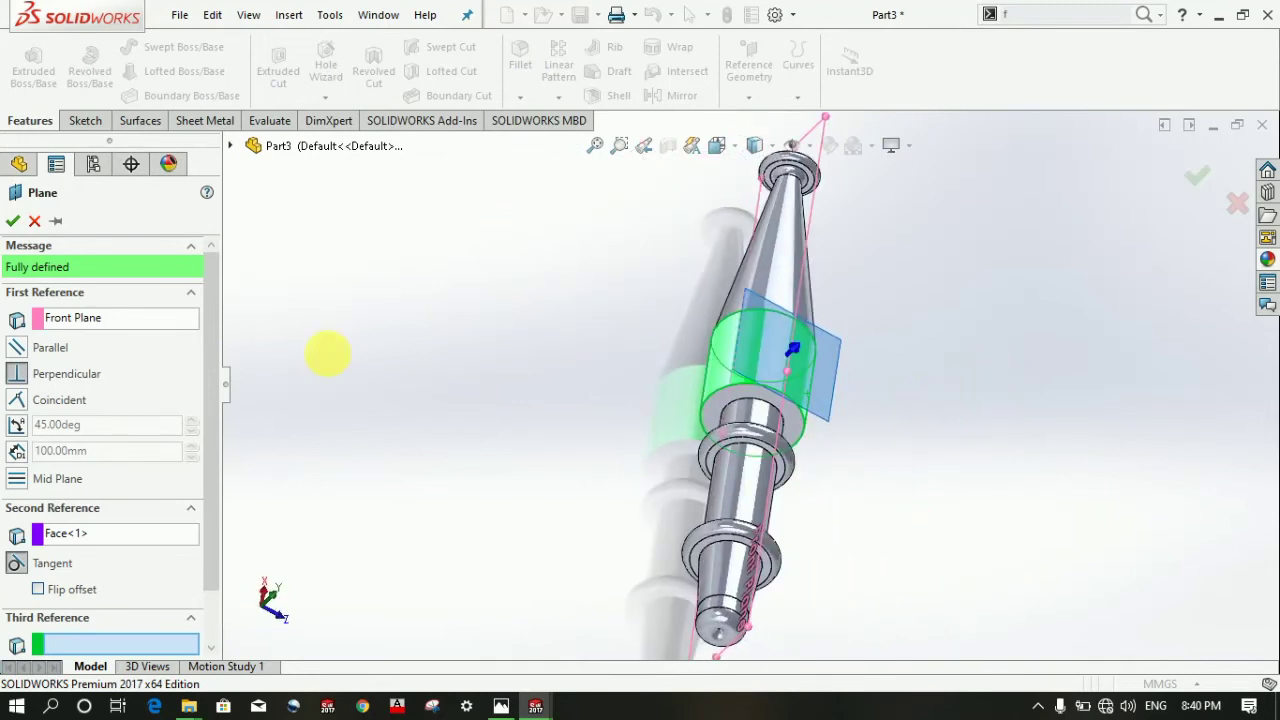
pyautogui.click(14, 220)
pyautogui.click(86, 120)
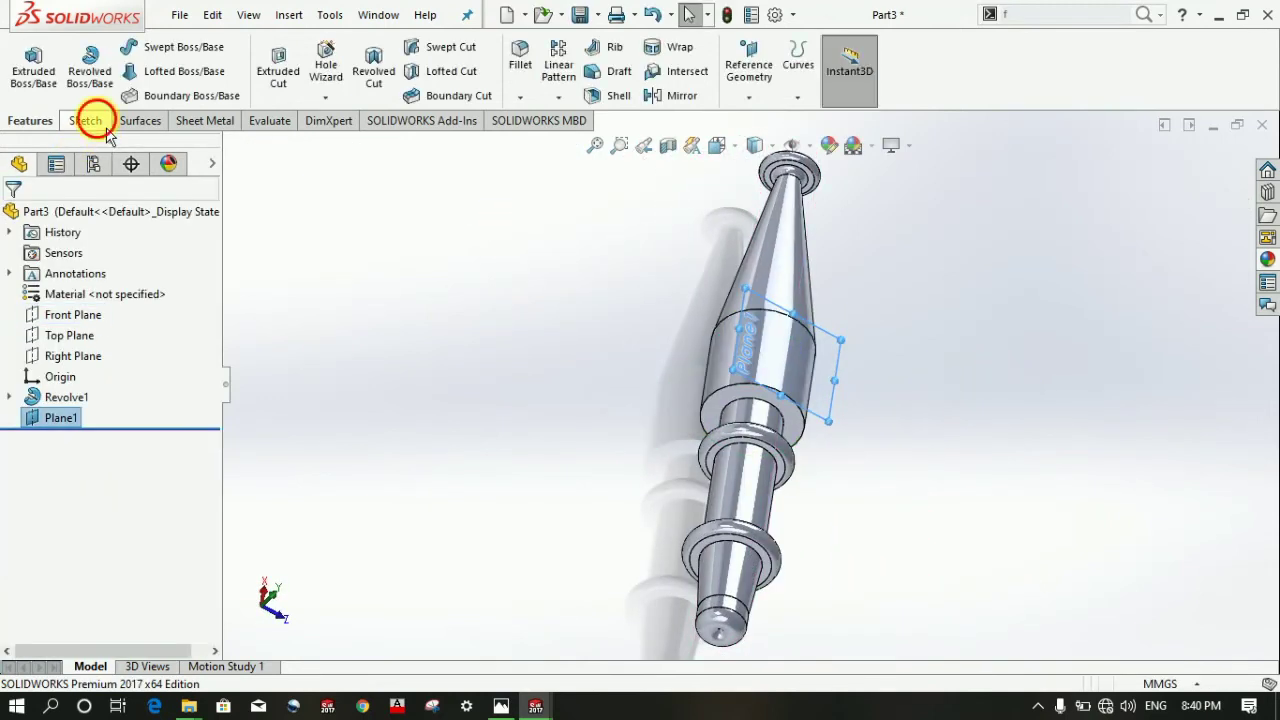
# - Start a new sketch on Plane1 and view it normal to the plane
pyautogui.click(26, 62)
pyautogui.click(735, 146)
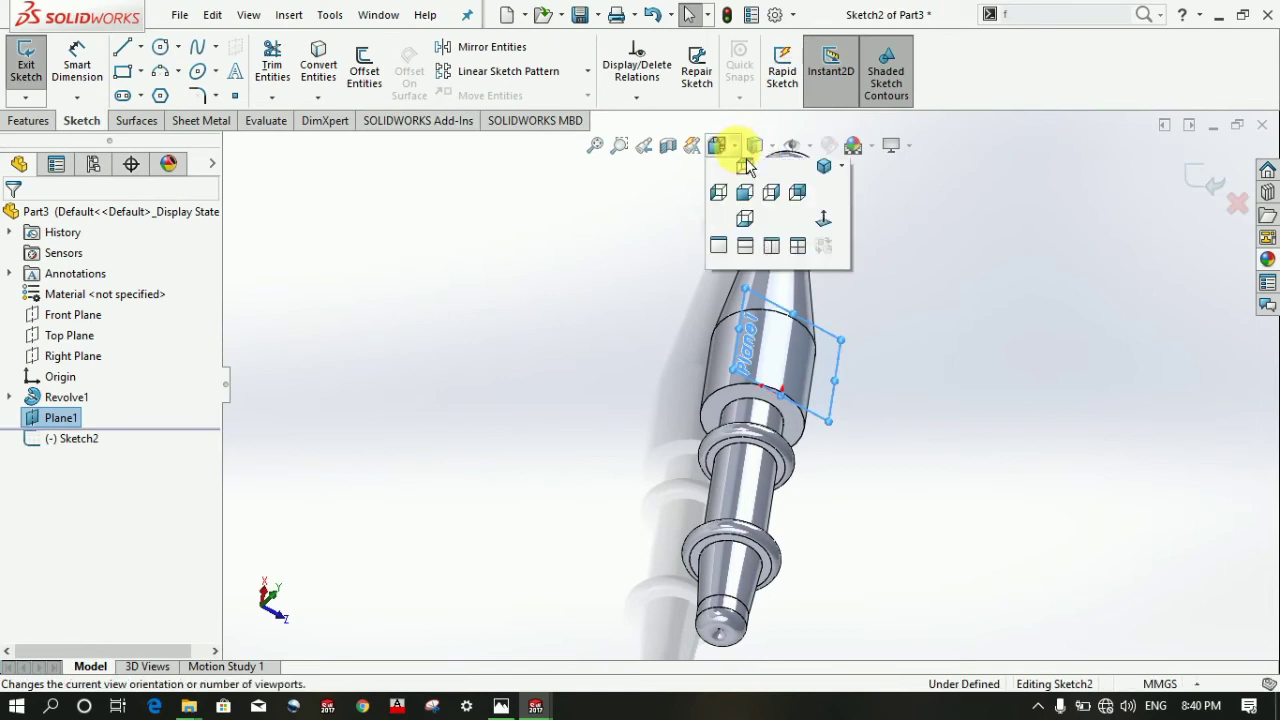
pyautogui.click(835, 261)
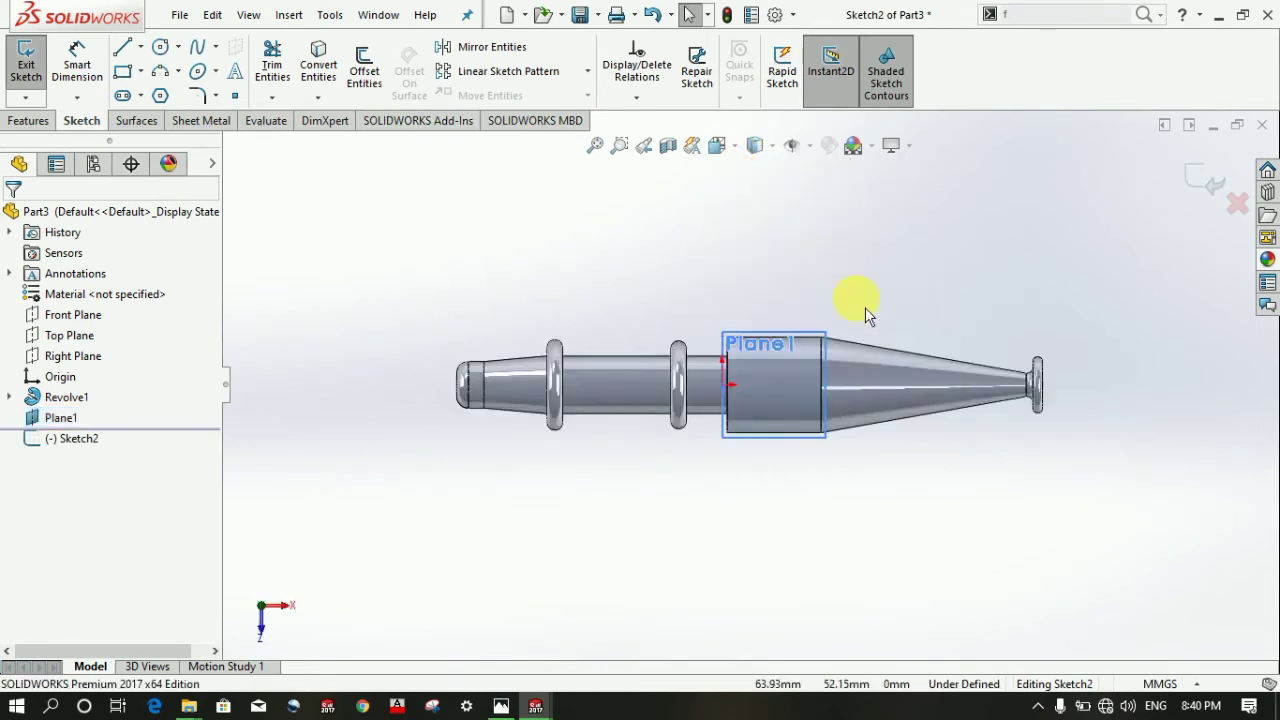
pyautogui.scroll(-3, 870, 315)
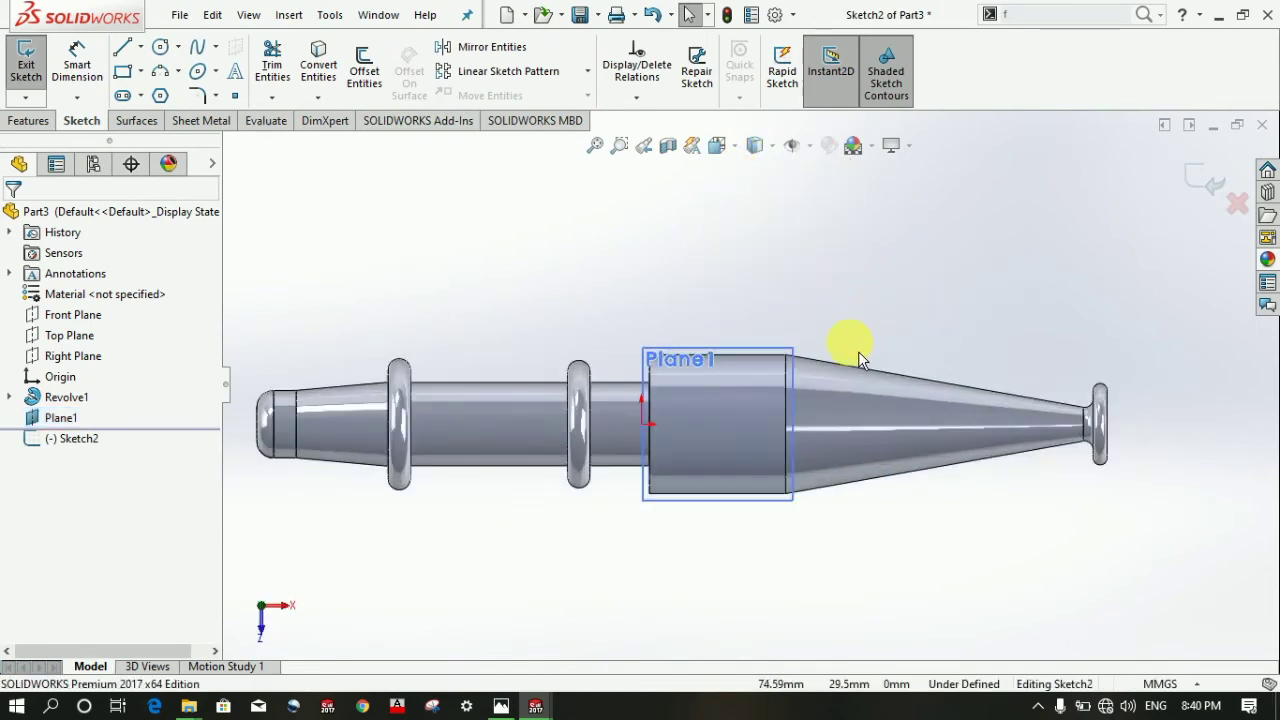
pyautogui.scroll(-1, 800, 385)
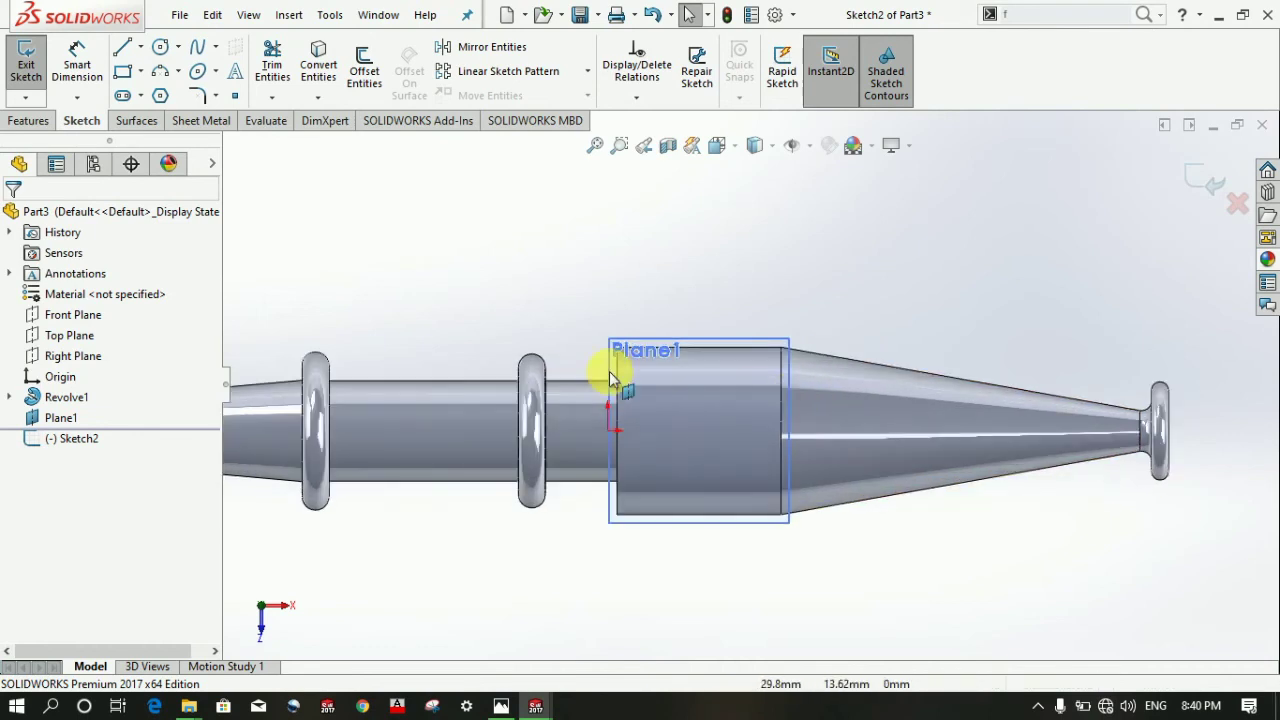
# - Draw a circle of radius 2.5 mm centred on the thick middle section
pyautogui.click(160, 47)
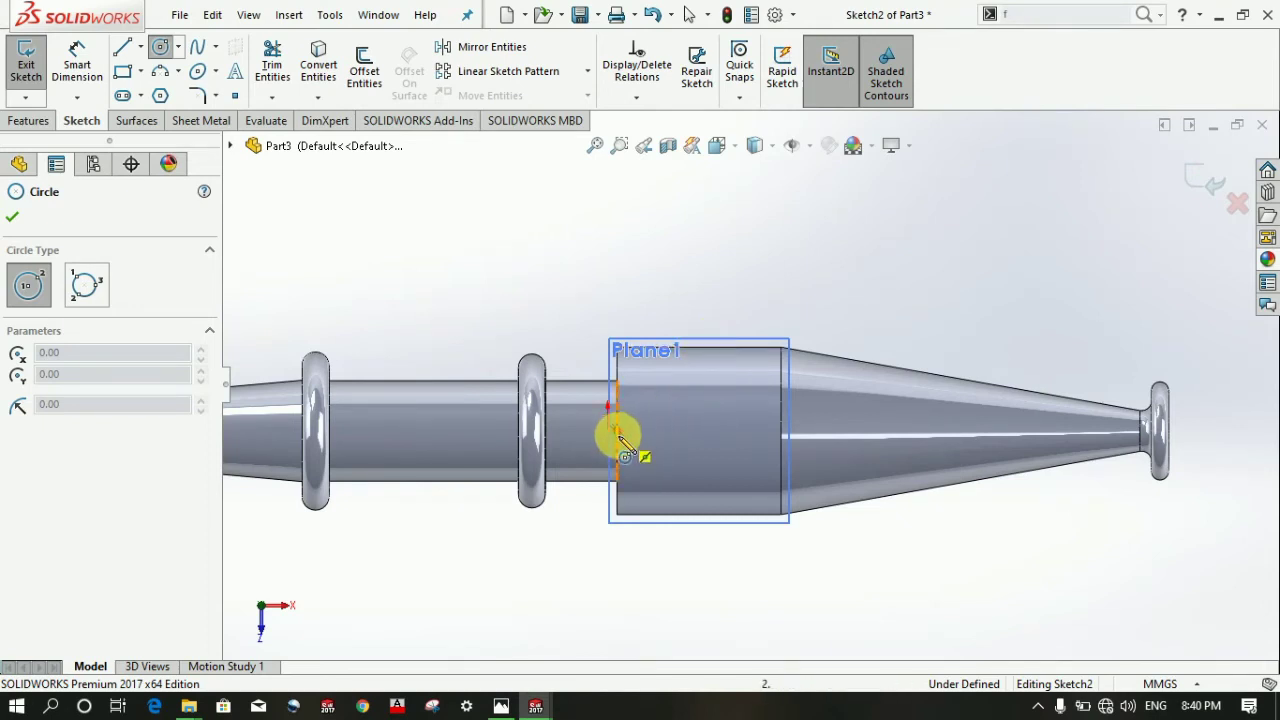
pyautogui.click(698, 430)
pyautogui.click(720, 414)
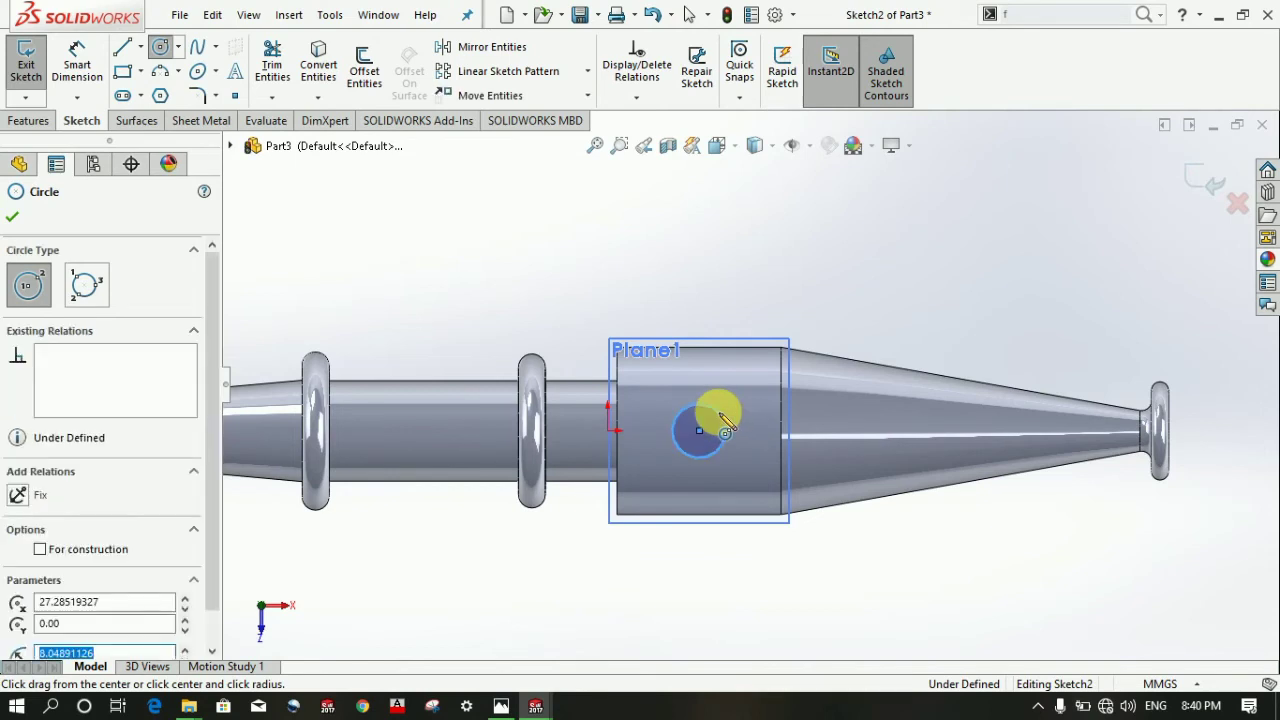
pyautogui.write('2.5')
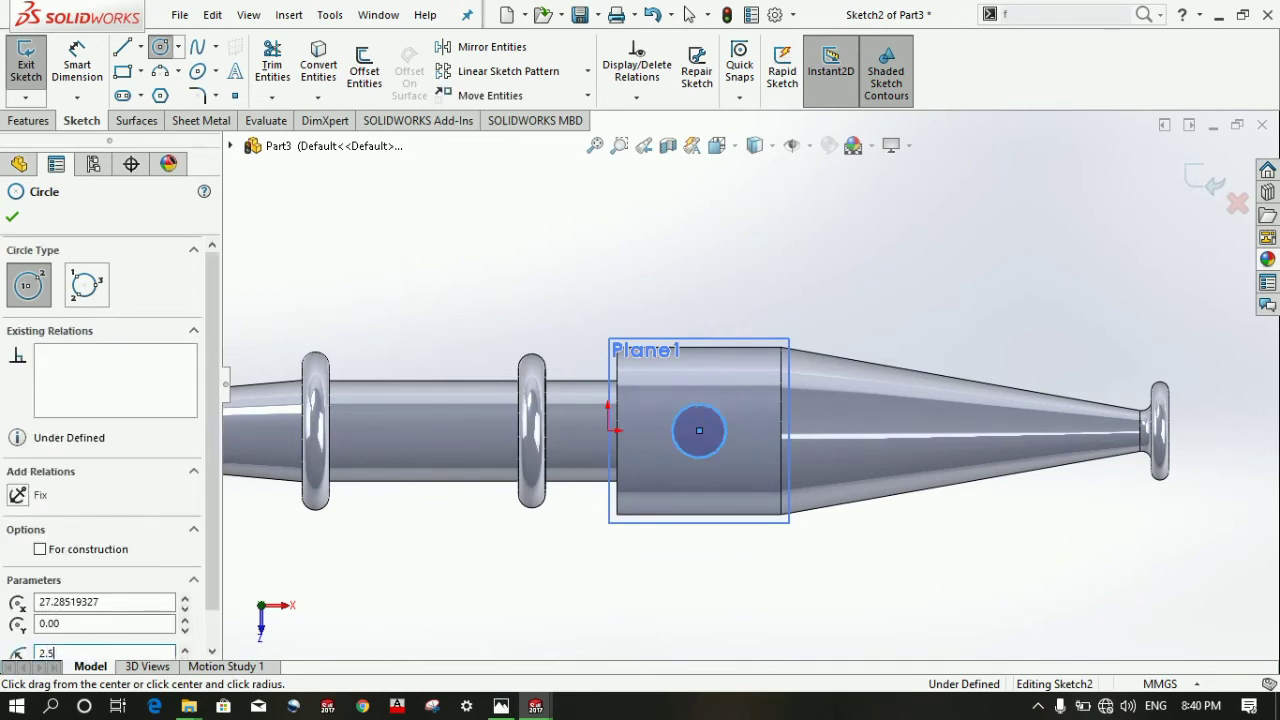
pyautogui.press('Return')
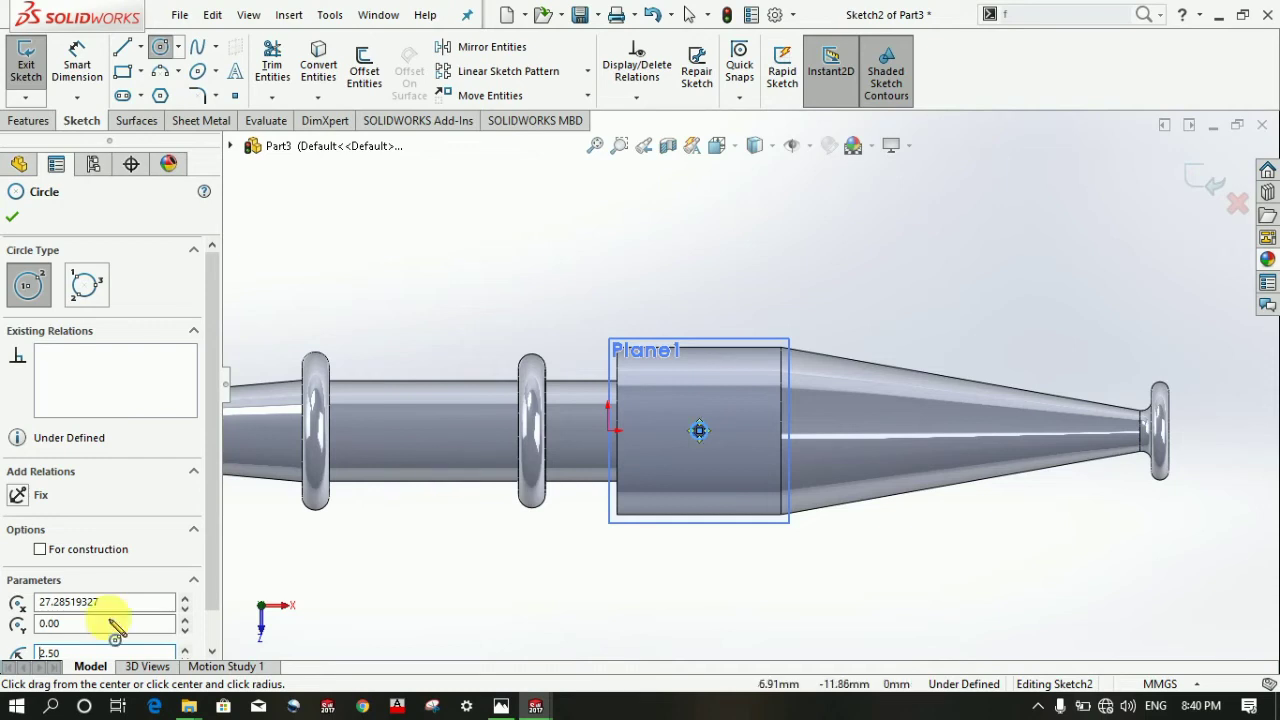
pyautogui.moveTo(90, 655); pyautogui.dragTo(15, 652)
pyautogui.write('5')
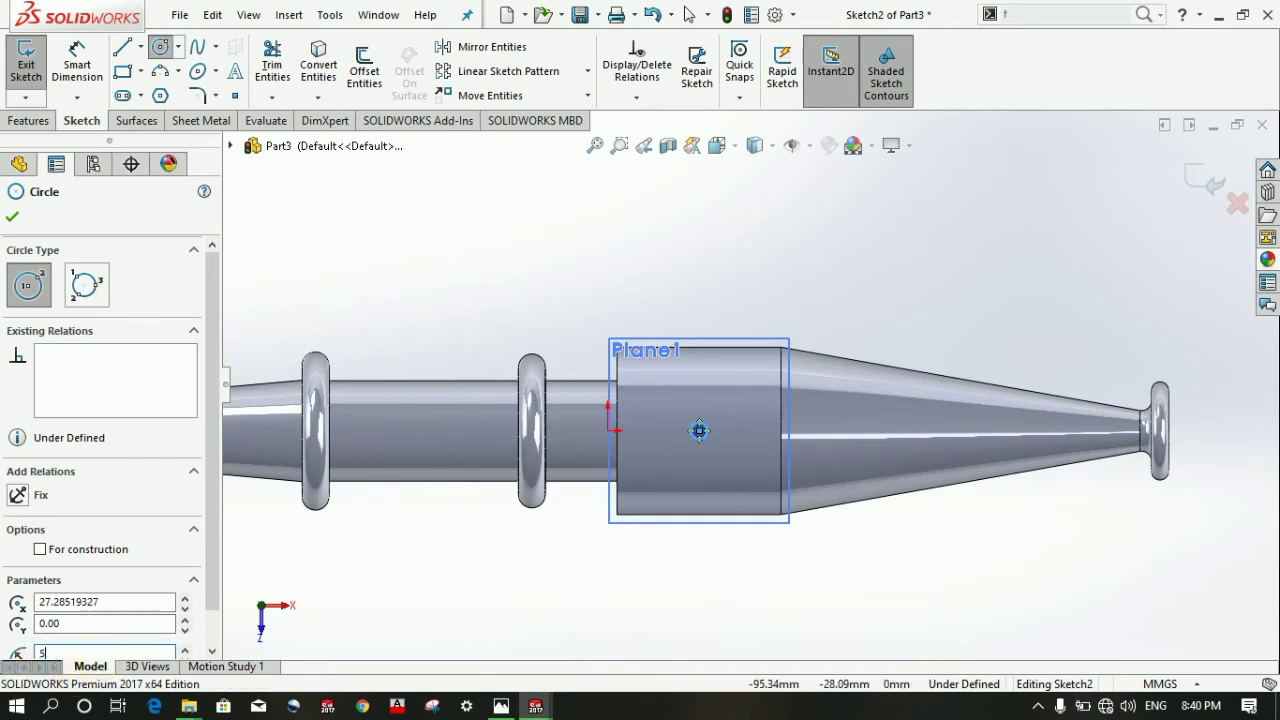
pyautogui.click(25, 228)
# - Cancel an attempted diameter dimension on the circle and exit the sketch
pyautogui.click(77, 62)
pyautogui.click(687, 424)
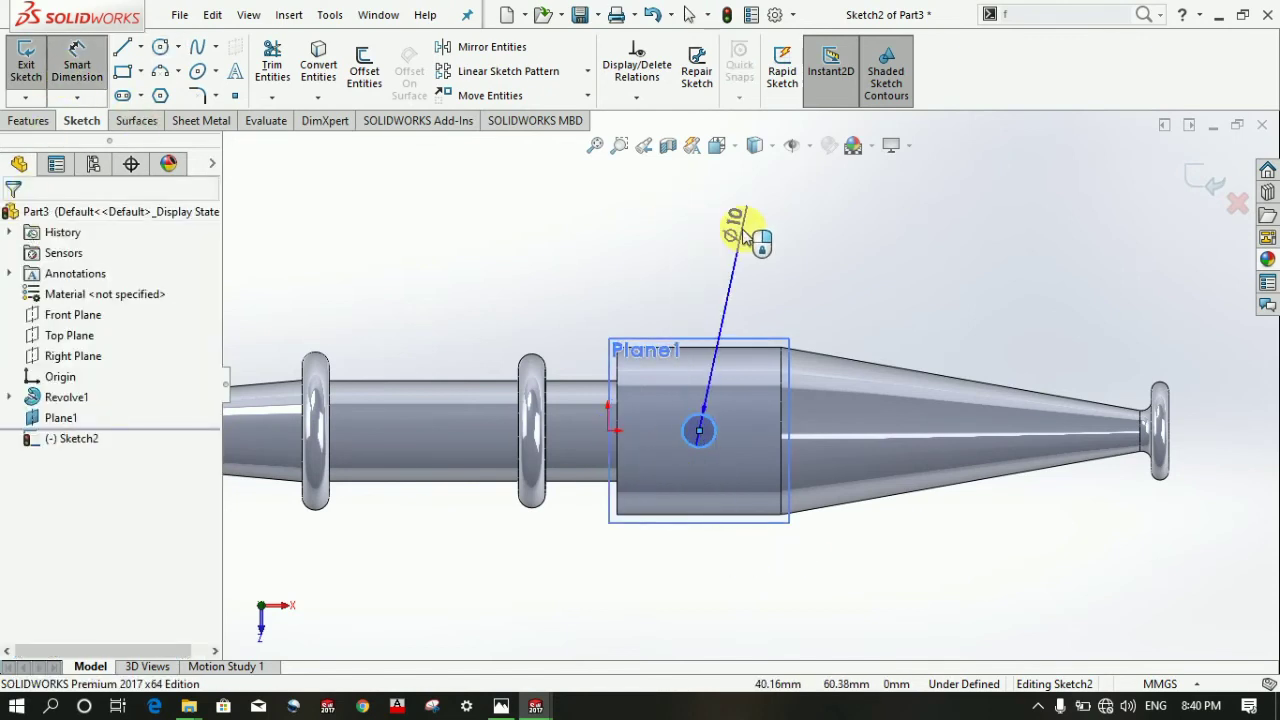
pyautogui.press('Escape')
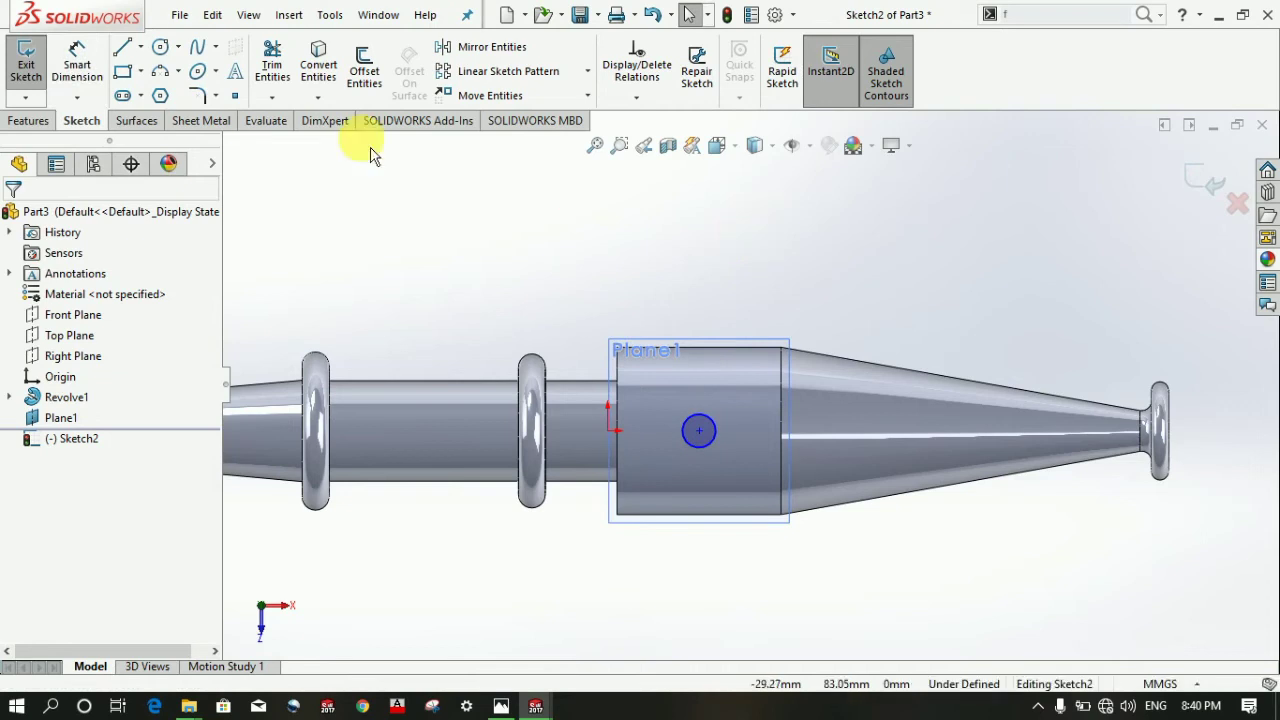
pyautogui.click(37, 75)
# - Cancel the boss extrude and make an Extruded Cut 157 mm deep from the circle
pyautogui.click(29, 120)
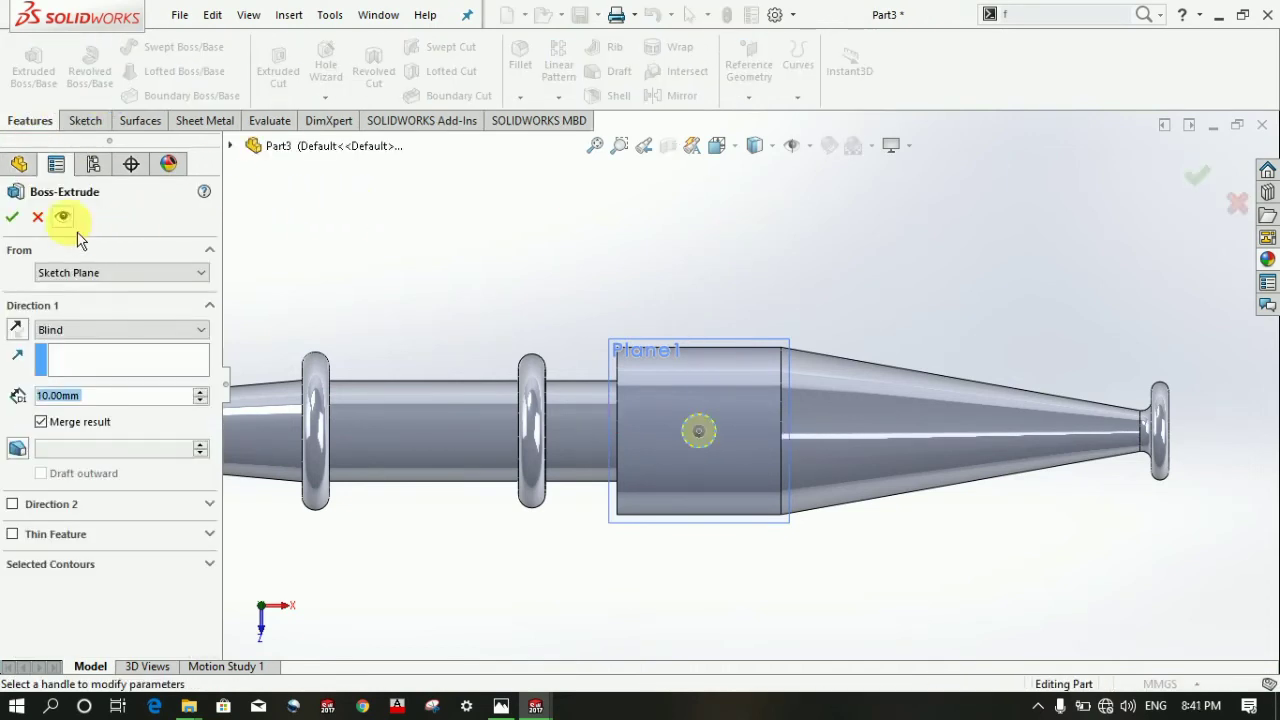
pyautogui.click(38, 217)
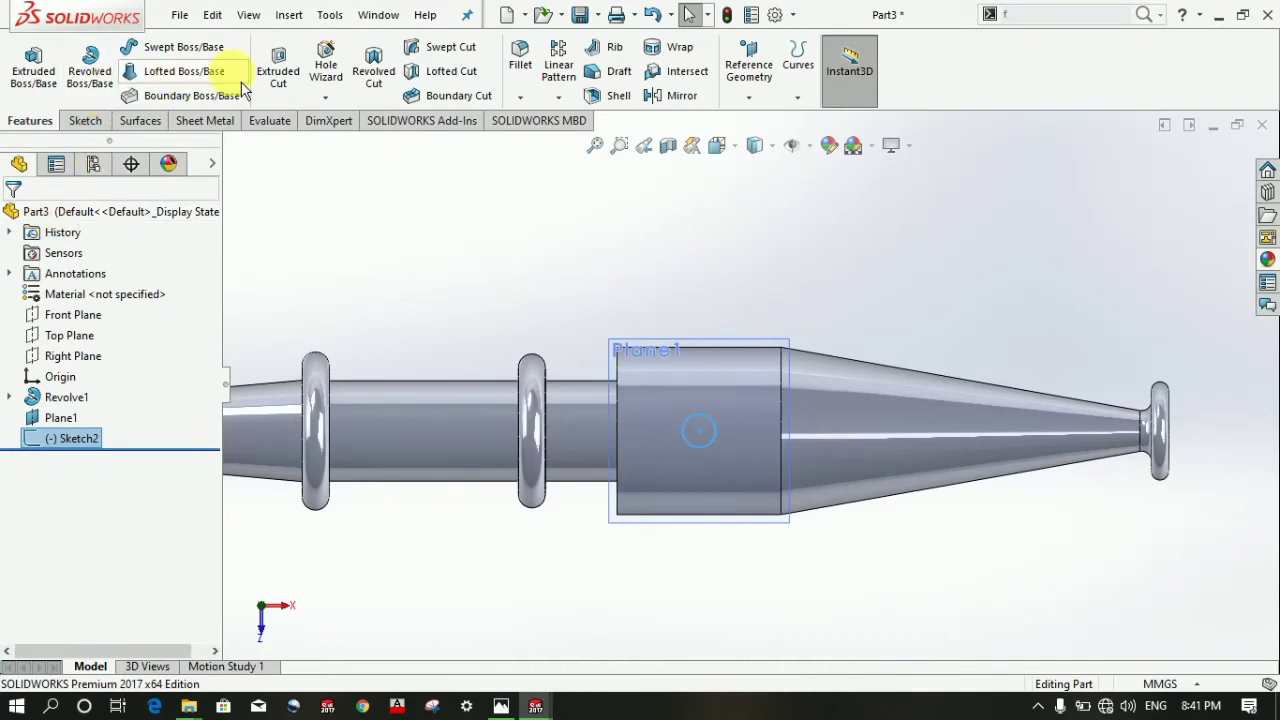
pyautogui.click(303, 92)
pyautogui.moveTo(575, 322); pyautogui.dragTo(677, 395, button='middle')
pyautogui.moveTo(724, 439); pyautogui.dragTo(286, 345)
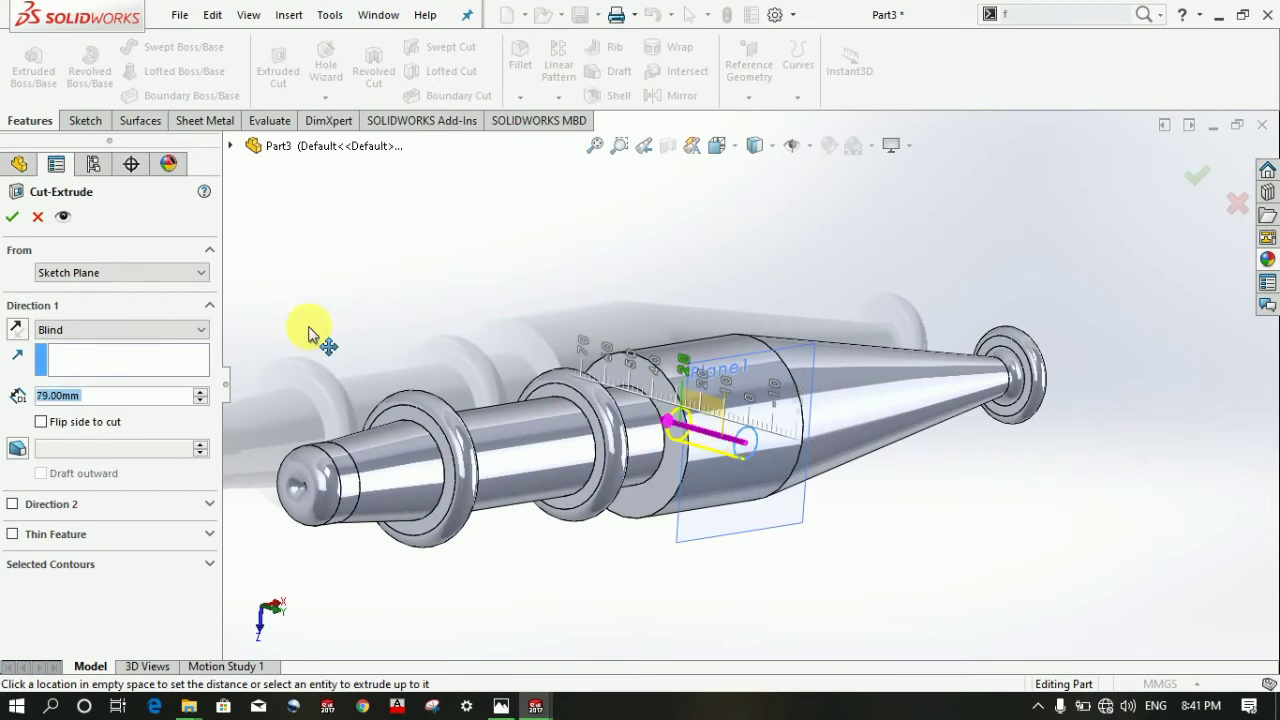
pyautogui.click(12, 216)
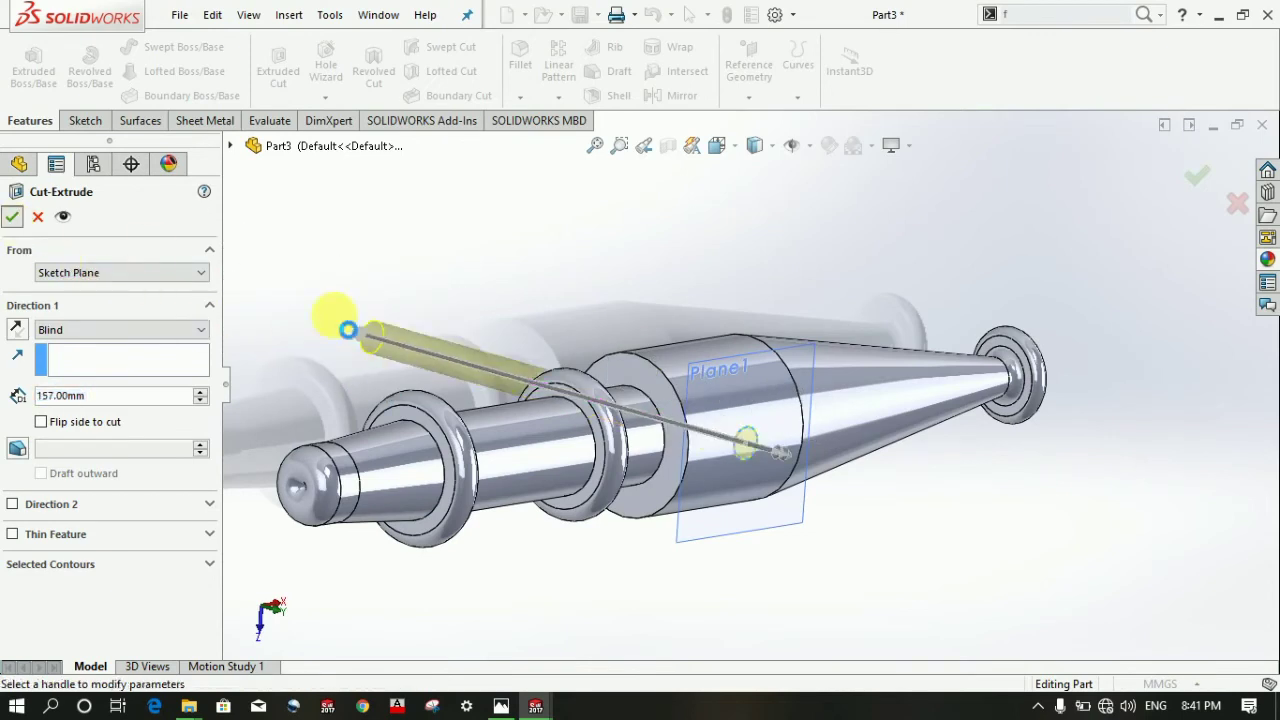
pyautogui.moveTo(920, 556)
pyautogui.mouseDown(button='middle')
pyautogui.moveTo(857, 529)
pyautogui.moveTo(846, 494)
pyautogui.moveTo(928, 541)
pyautogui.mouseUp(button='middle')
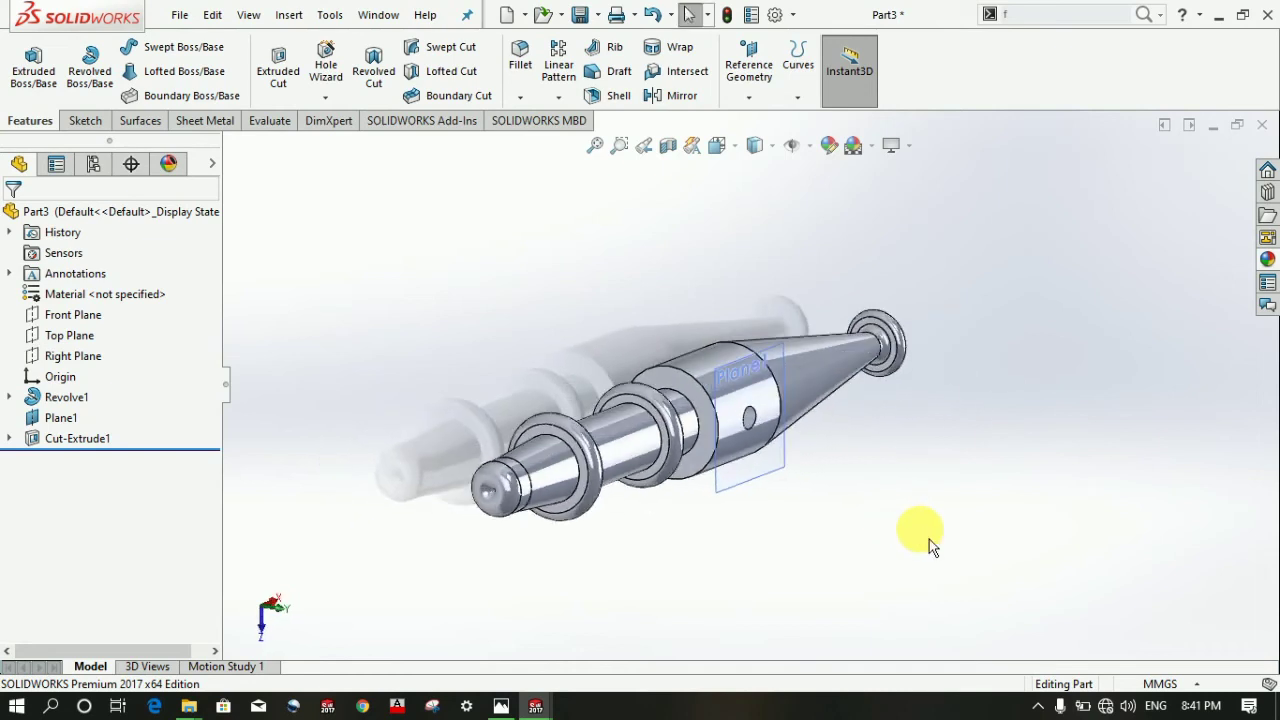
# - Save the part as Part3
pyautogui.hotkey('ctrl', 's')
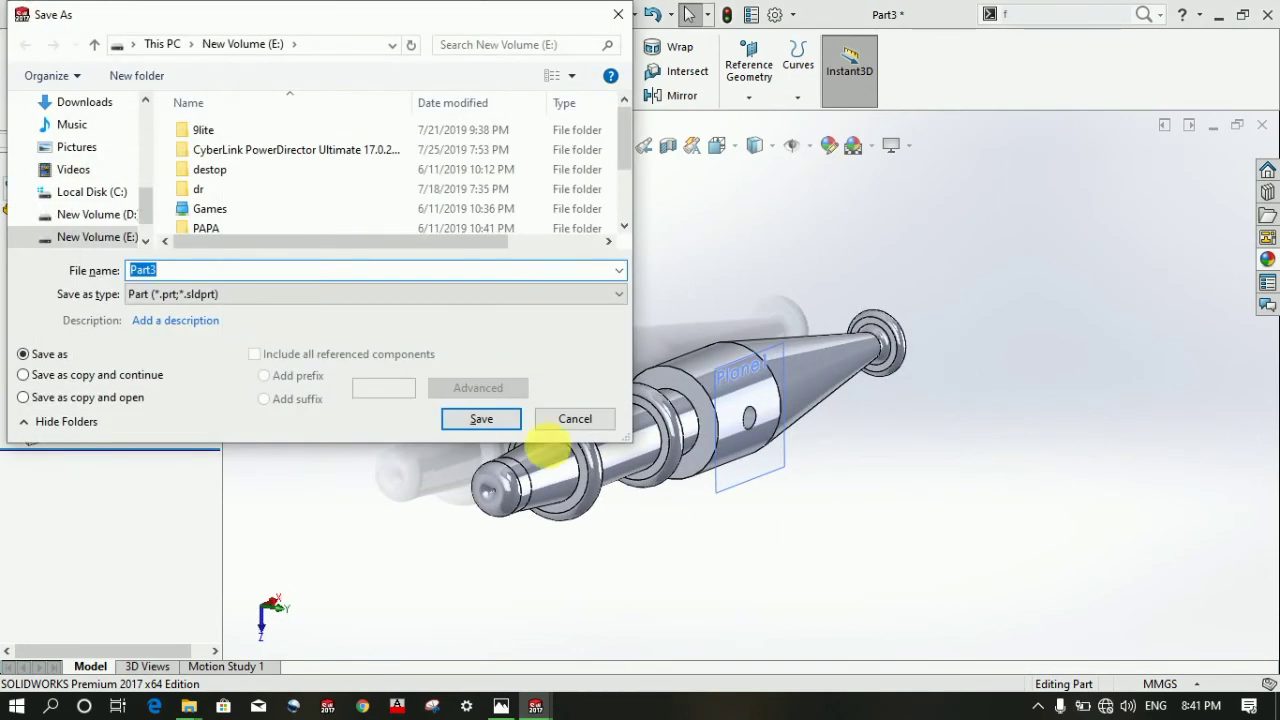
pyautogui.click(484, 428)
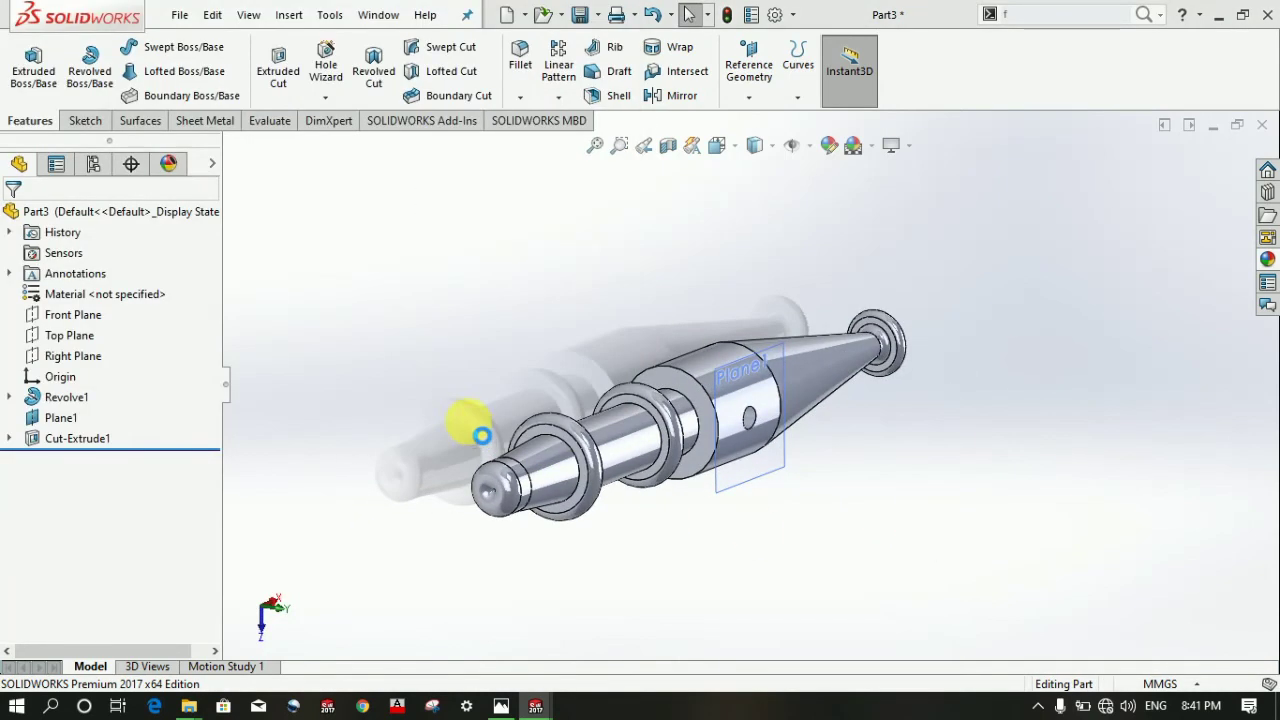
pyautogui.moveTo(468, 440)
pyautogui.mouseDown(button='middle')
pyautogui.moveTo(414, 449)
pyautogui.moveTo(429, 509)
pyautogui.moveTo(455, 527)
pyautogui.moveTo(426, 511)
pyautogui.moveTo(385, 420)
pyautogui.moveTo(423, 520)
pyautogui.moveTo(403, 514)
pyautogui.moveTo(397, 446)
pyautogui.moveTo(476, 456)
pyautogui.moveTo(423, 463)
pyautogui.moveTo(571, 437)
pyautogui.moveTo(863, 471)
pyautogui.moveTo(757, 436)
pyautogui.moveTo(774, 463)
pyautogui.moveTo(772, 522)
pyautogui.moveTo(794, 523)
pyautogui.mouseUp(button='middle')
# - Hide Plane1 so only the drilled shaft remains visible
pyautogui.click(757, 436)
pyautogui.rightClick(765, 425)
pyautogui.click(826, 398)
pyautogui.scroll(-2, 752, 378)
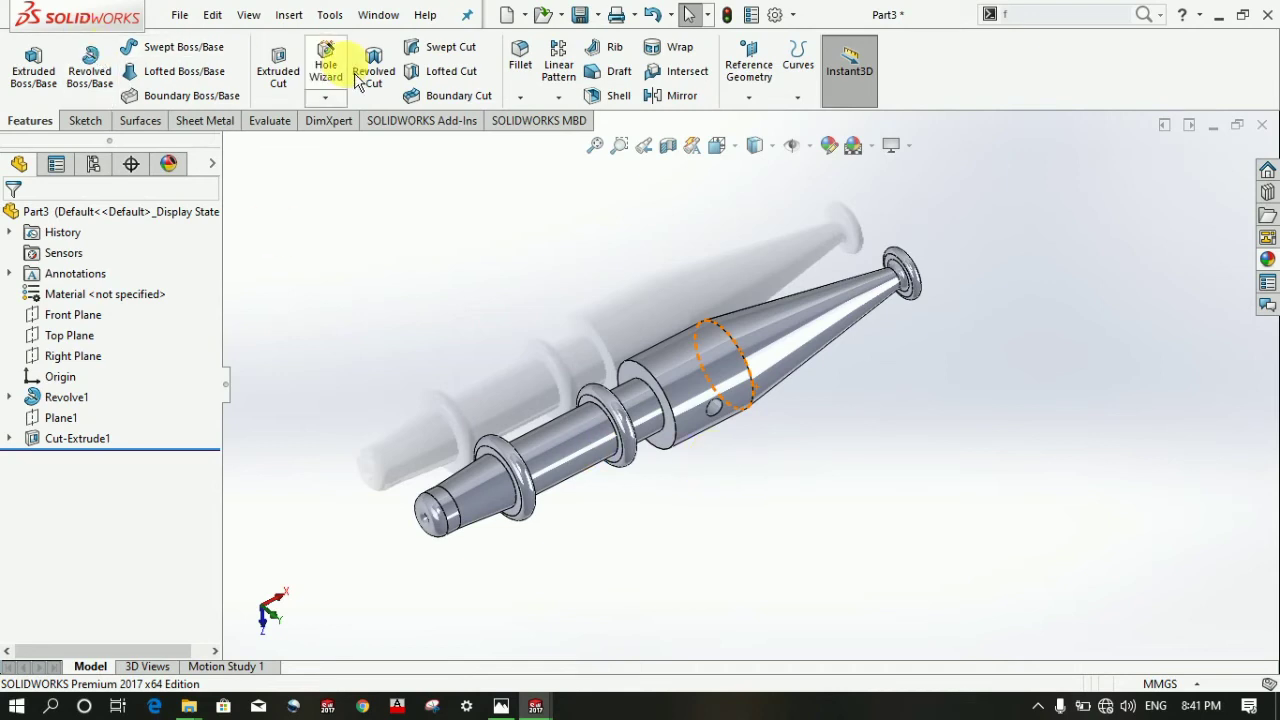
# - Create a new Part document from the File menu
pyautogui.click(180, 14)
pyautogui.click(208, 44)
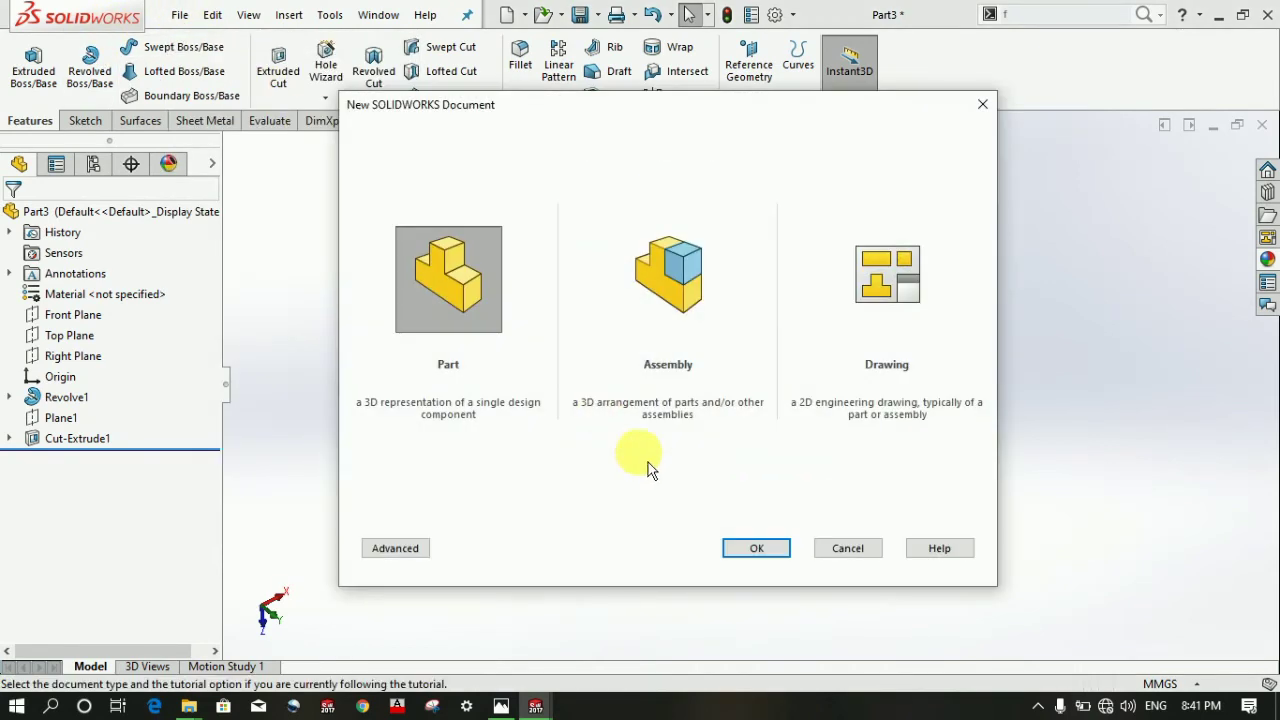
pyautogui.click(770, 553)
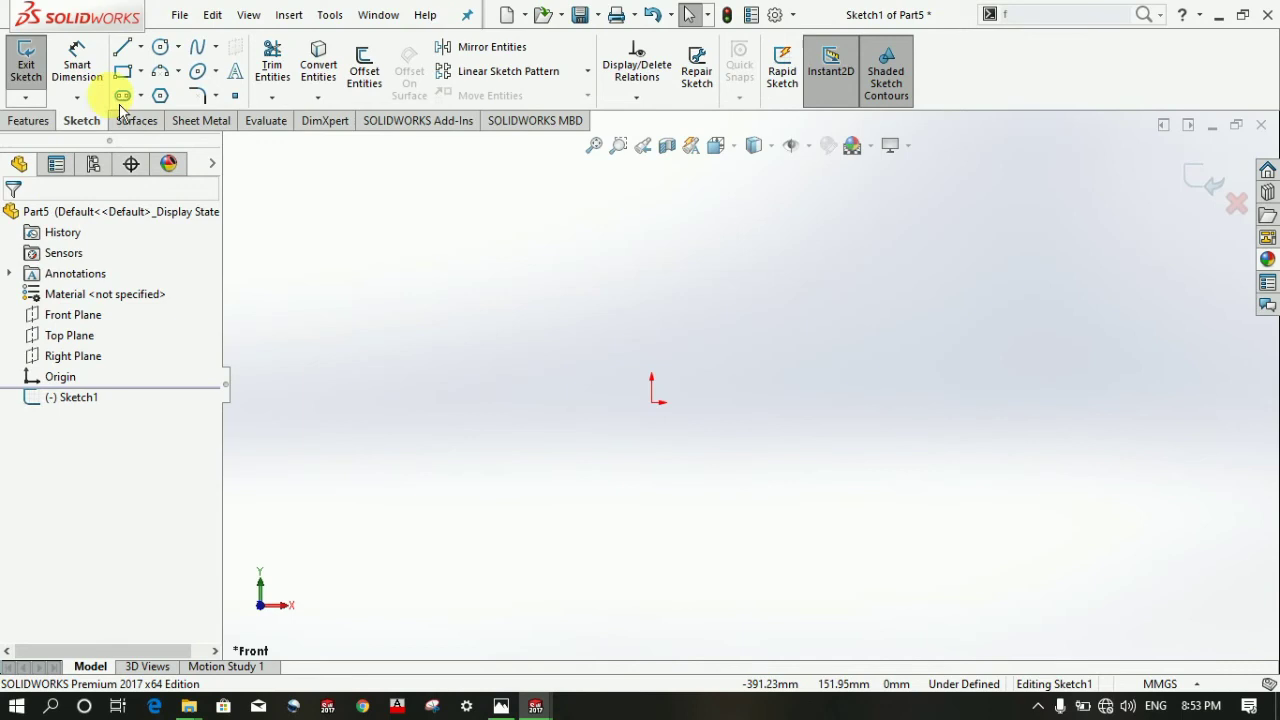
# - Draw a horizontal centerline through the origin, replacing an undone construction line
pyautogui.click(122, 47)
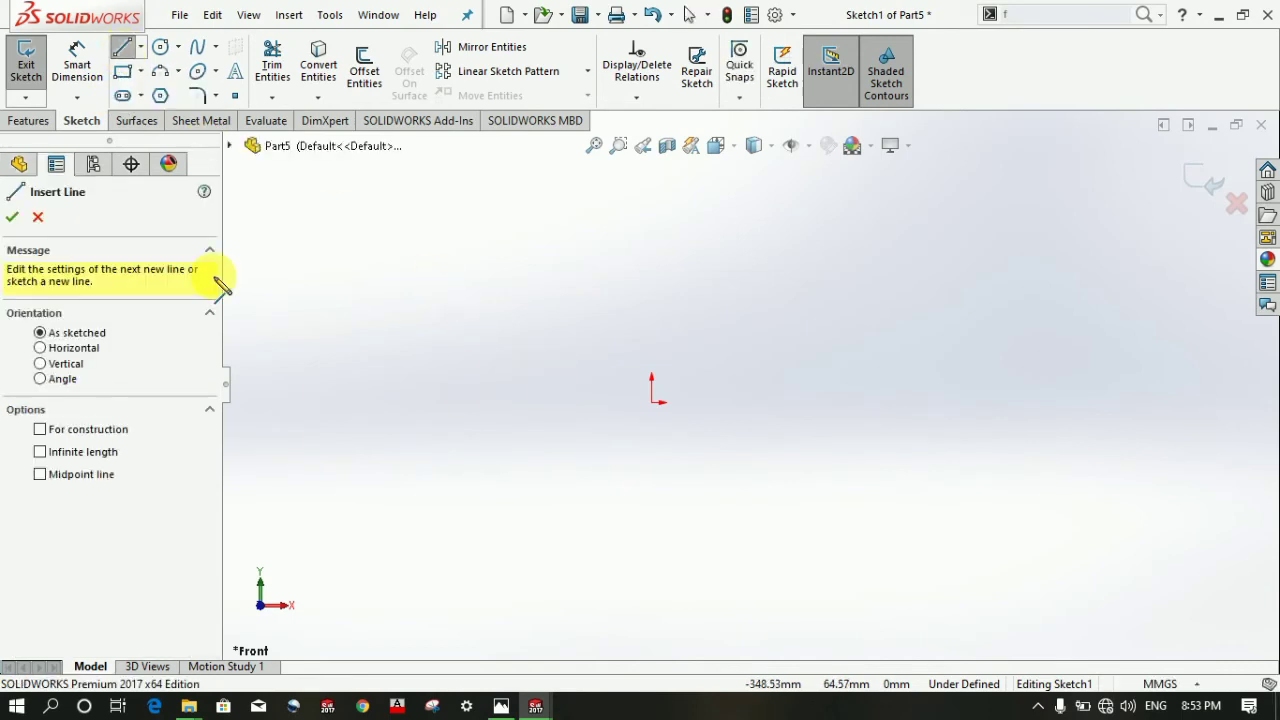
pyautogui.click(140, 47)
pyautogui.click(149, 91)
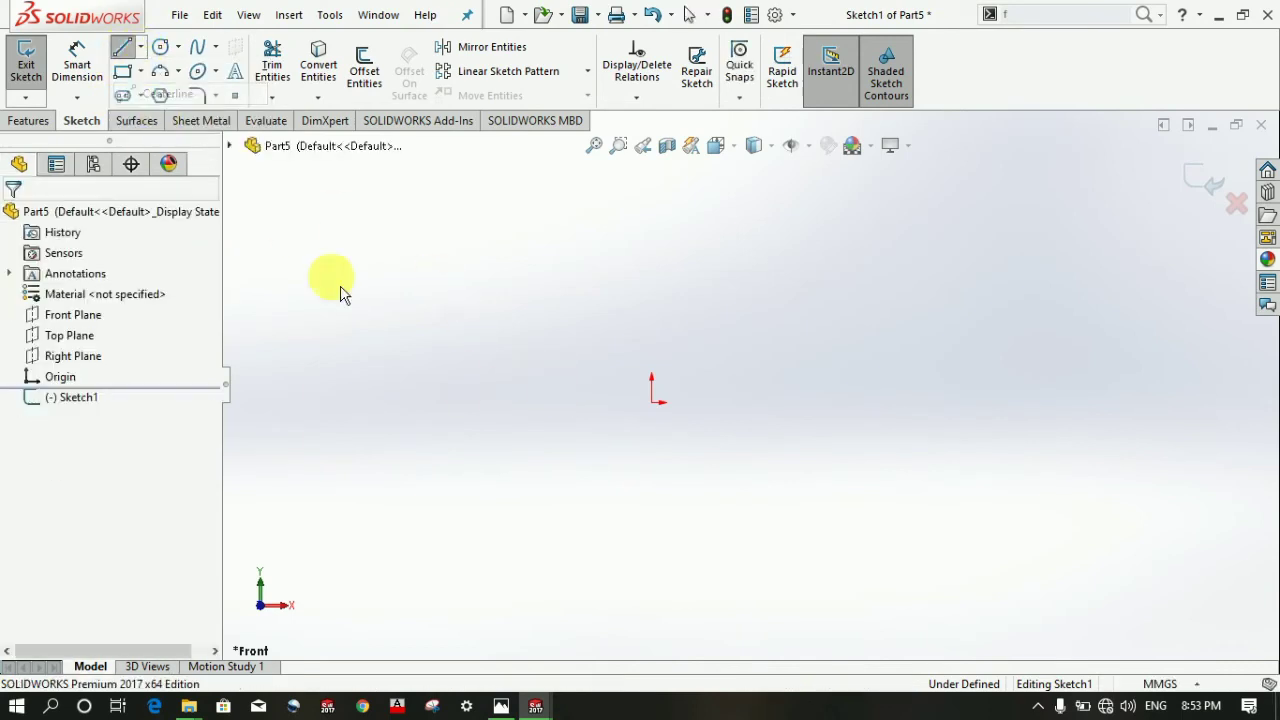
pyautogui.click(438, 402)
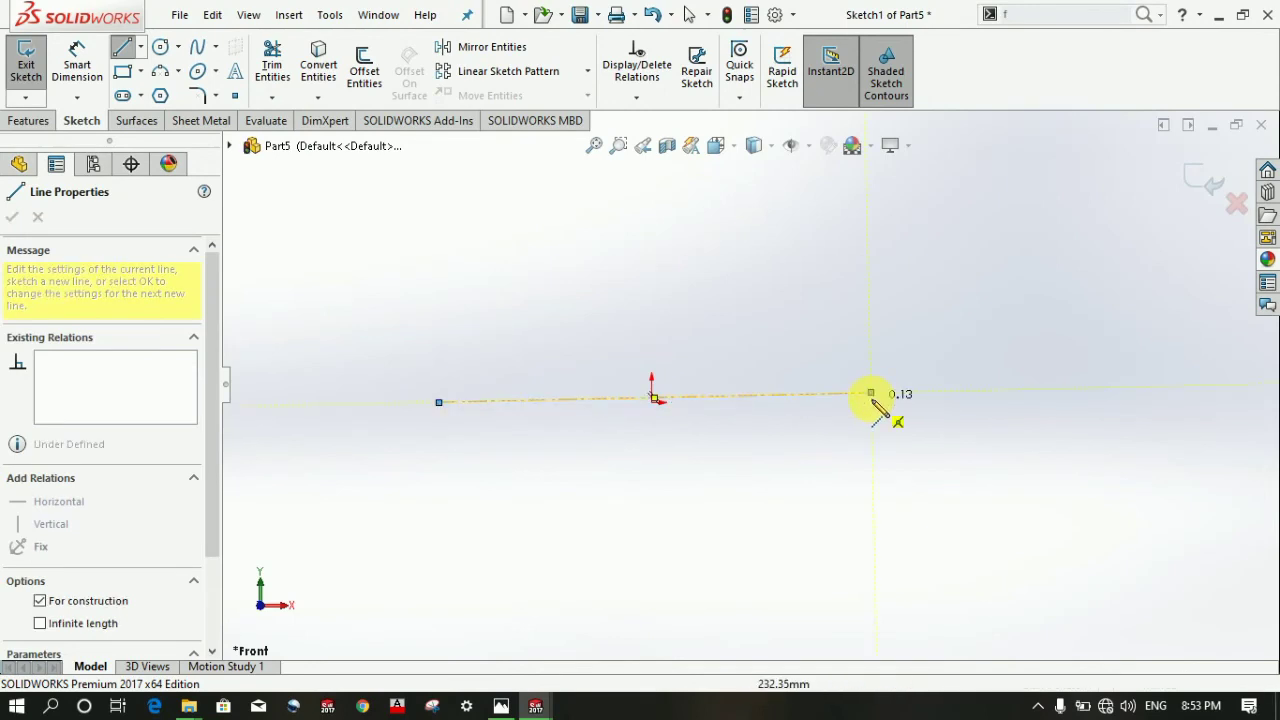
pyautogui.click(871, 395)
pyautogui.press('Escape')
pyautogui.hotkey('ctrl', 'z')
pyautogui.click(141, 47)
pyautogui.click(157, 93)
pyautogui.click(444, 402)
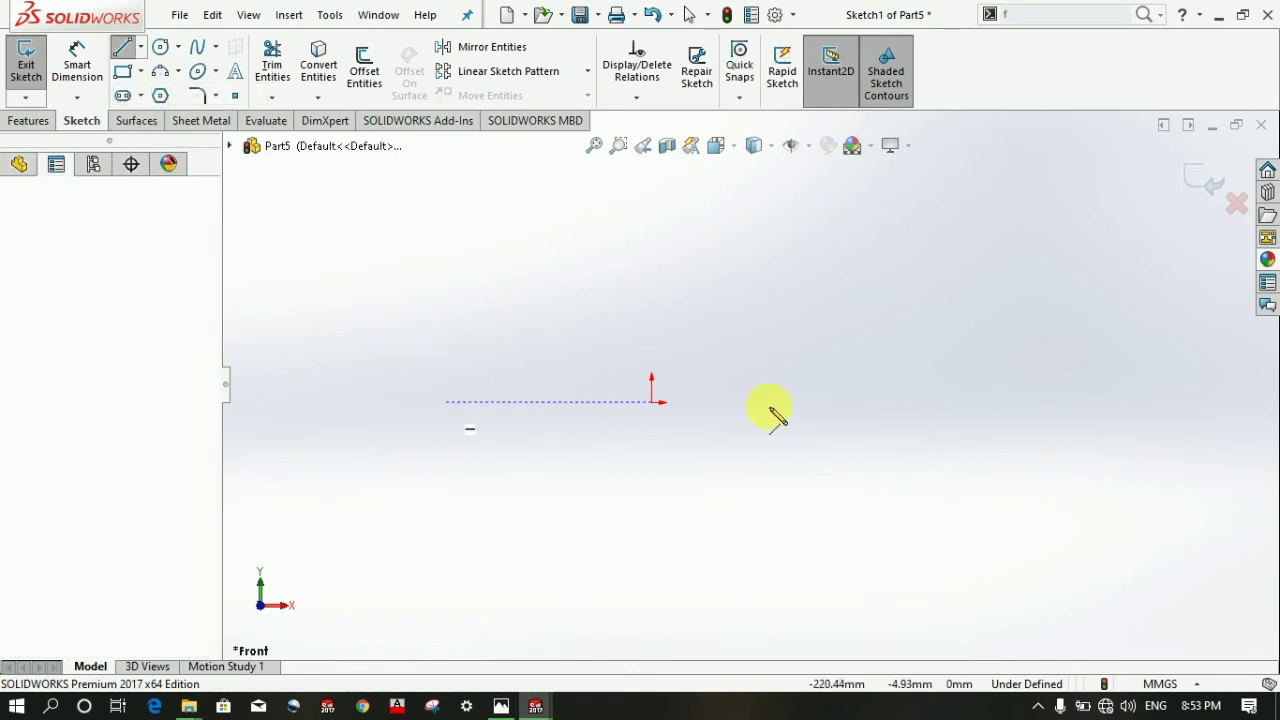
pyautogui.click(911, 403)
pyautogui.press('Escape')
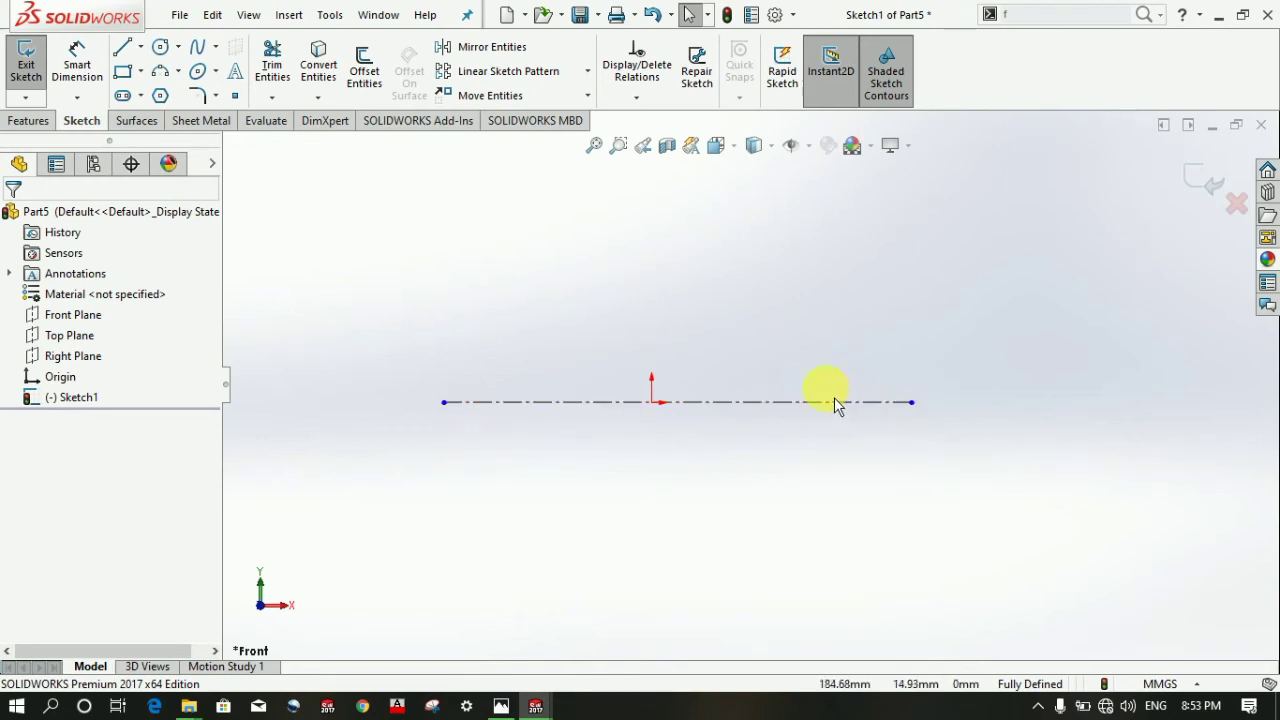
# - Draw stepped lines from the centerline's right end up, left, up and left to above the origin
pyautogui.click(122, 47)
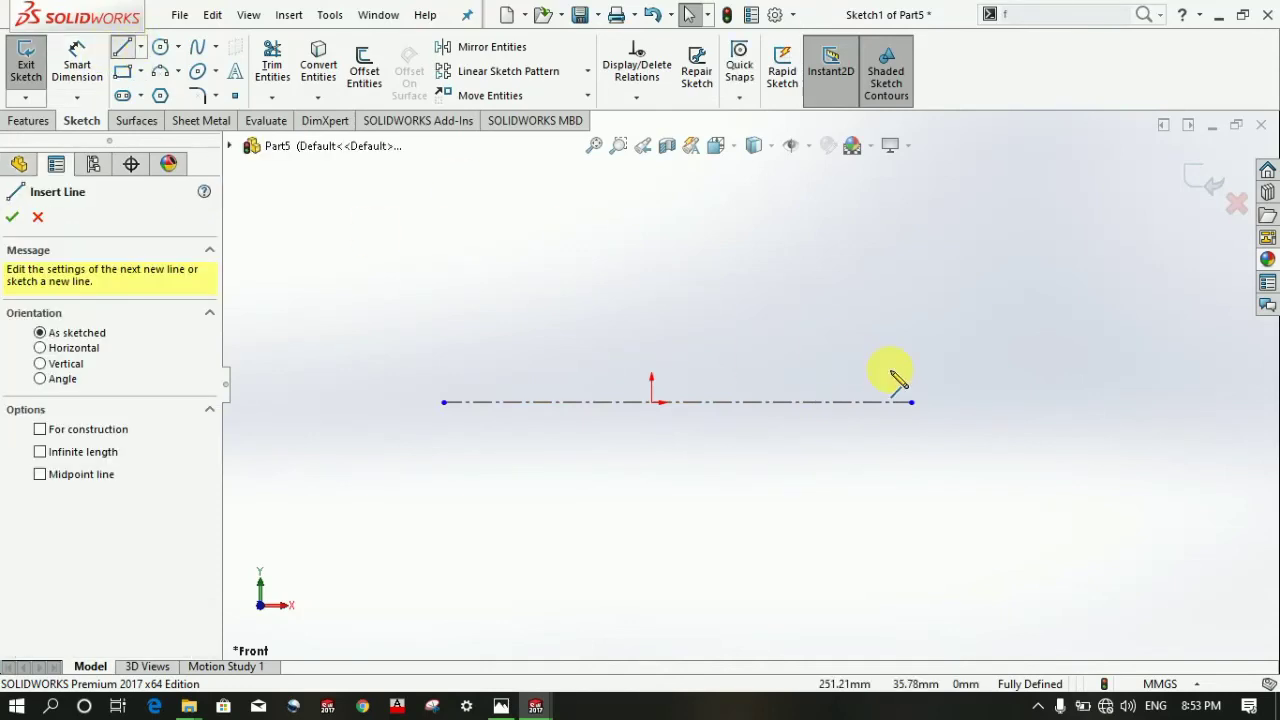
pyautogui.click(911, 401)
pyautogui.click(911, 370)
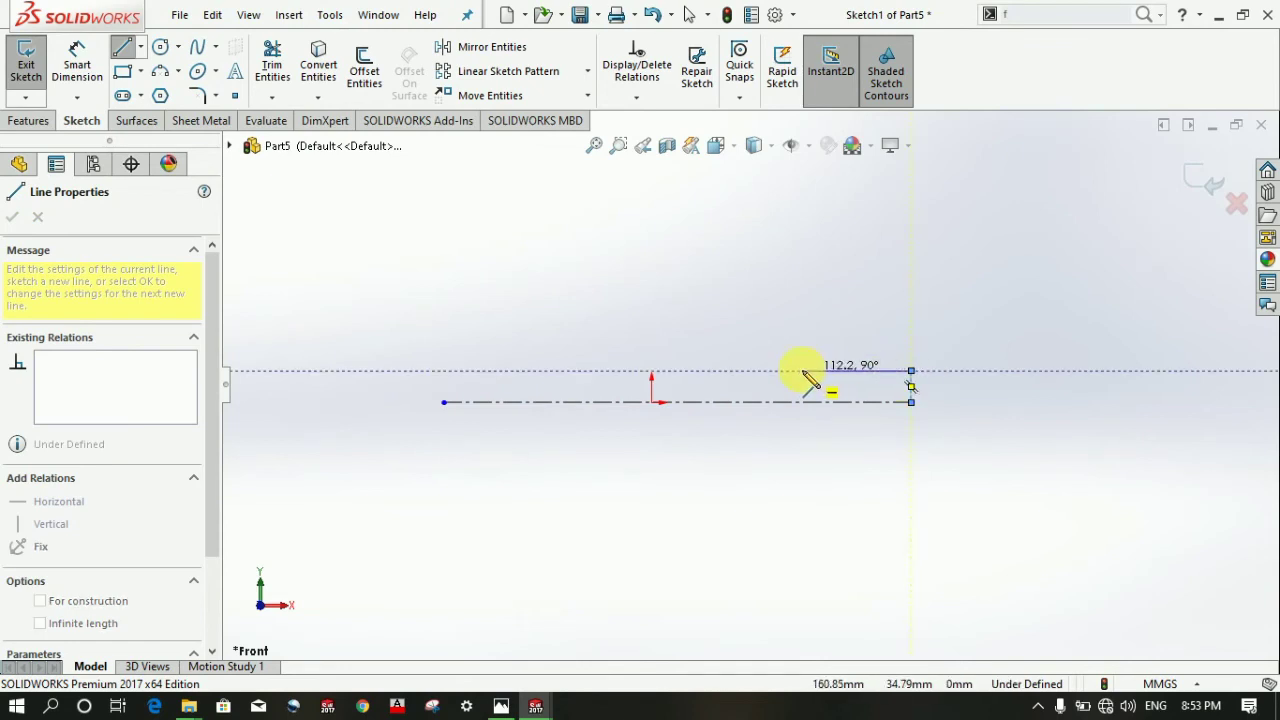
pyautogui.click(768, 370)
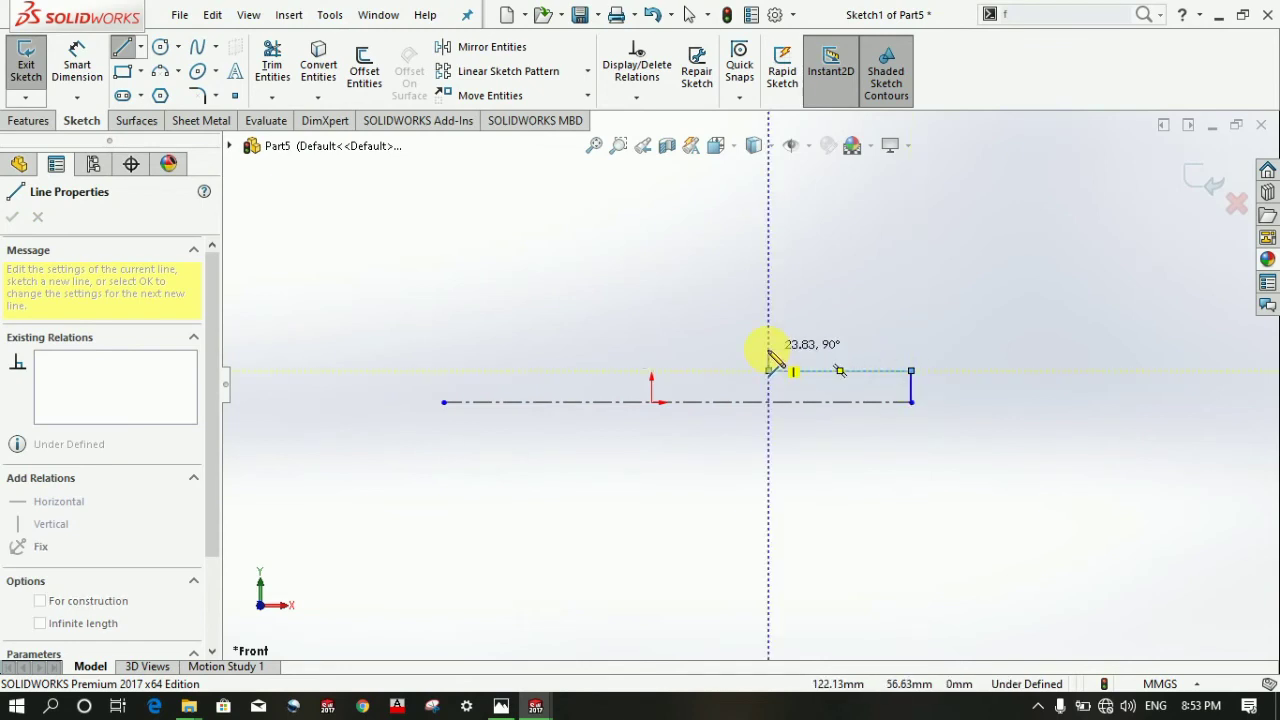
pyautogui.click(652, 349)
pyautogui.press('Escape')
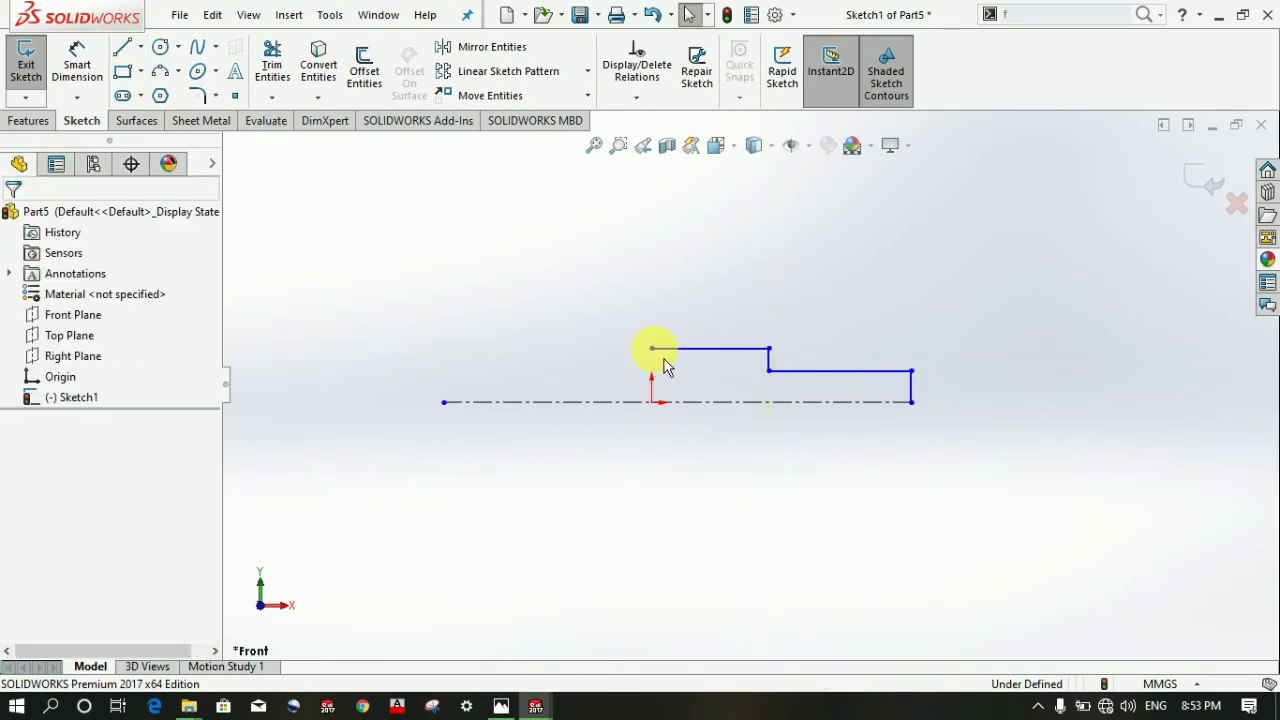
pyautogui.click(77, 65)
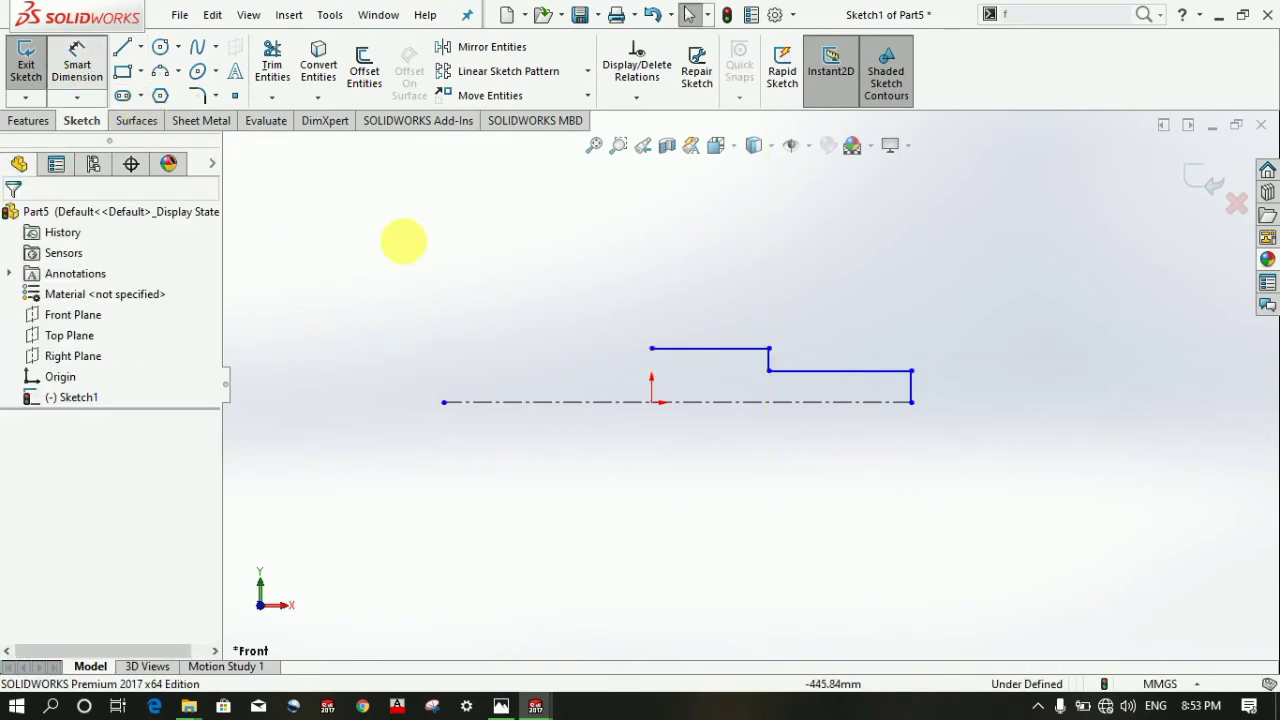
pyautogui.click(908, 393)
# - Dimension the right edge height to 2.5 mm and the top edge height to 5 mm
pyautogui.click(965, 390)
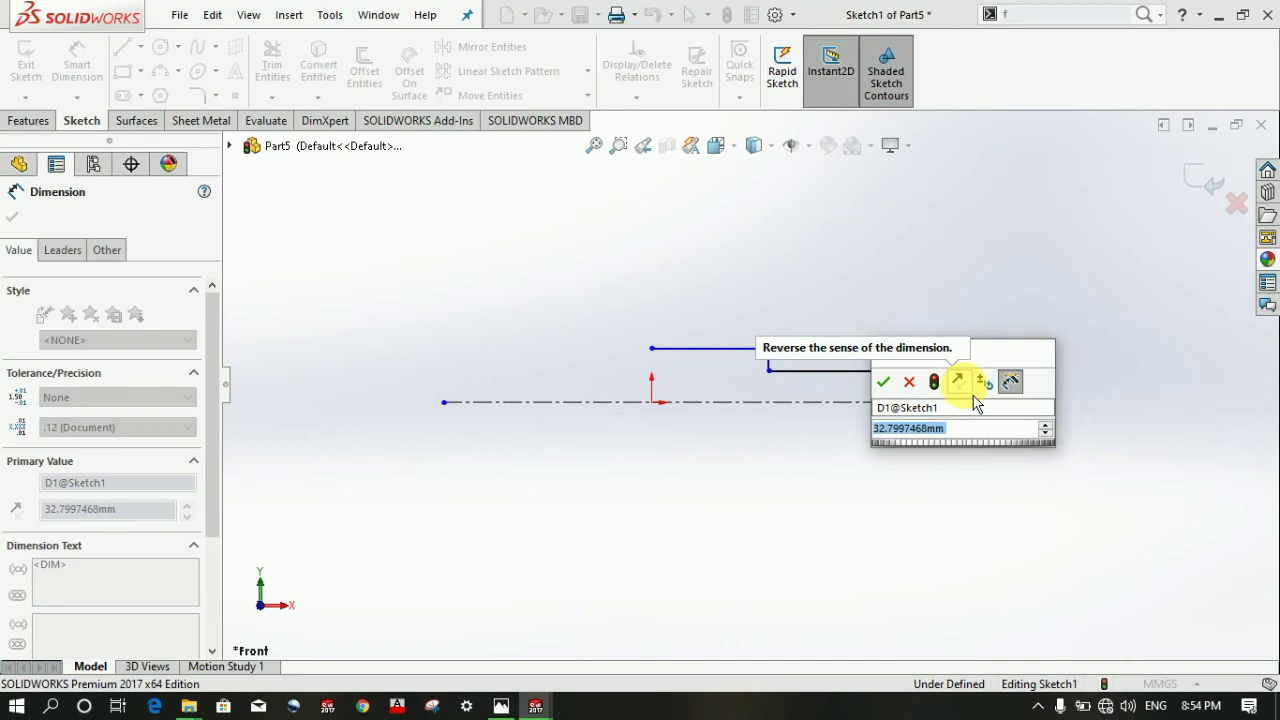
pyautogui.write('2.5')
pyautogui.press('Return')
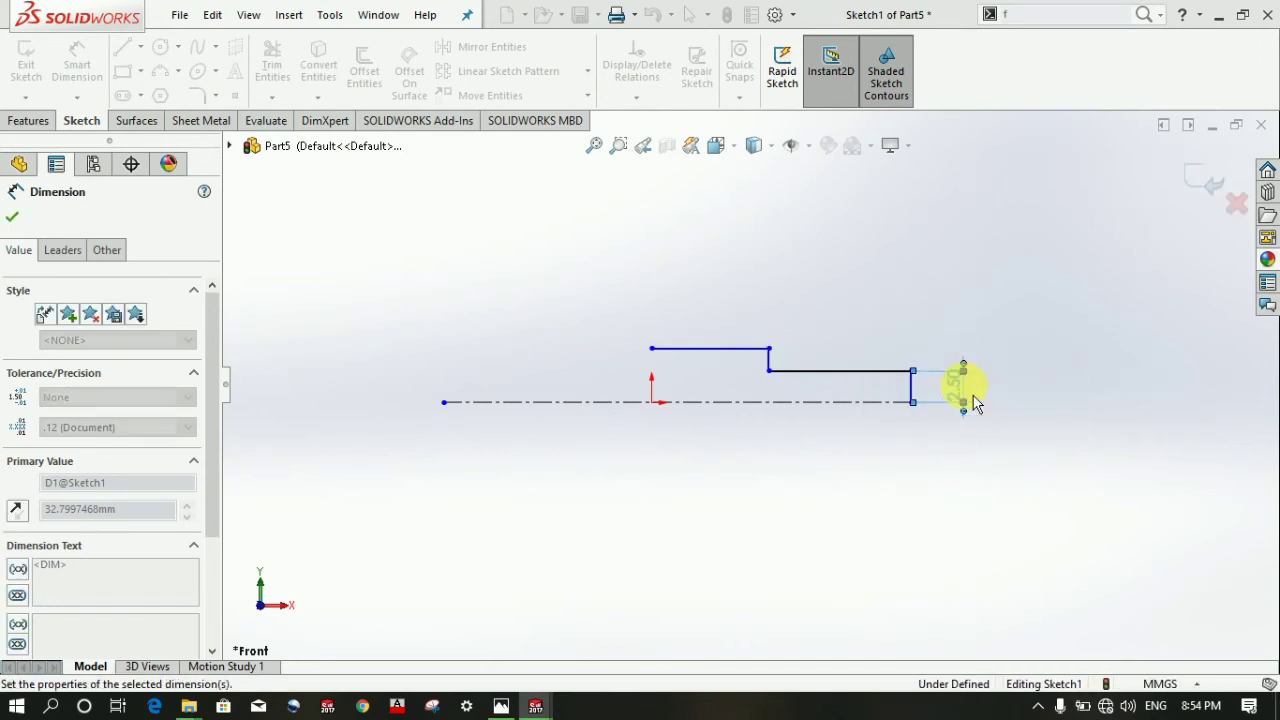
pyautogui.scroll(-1, 697, 385)
pyautogui.click(588, 328)
pyautogui.click(586, 420)
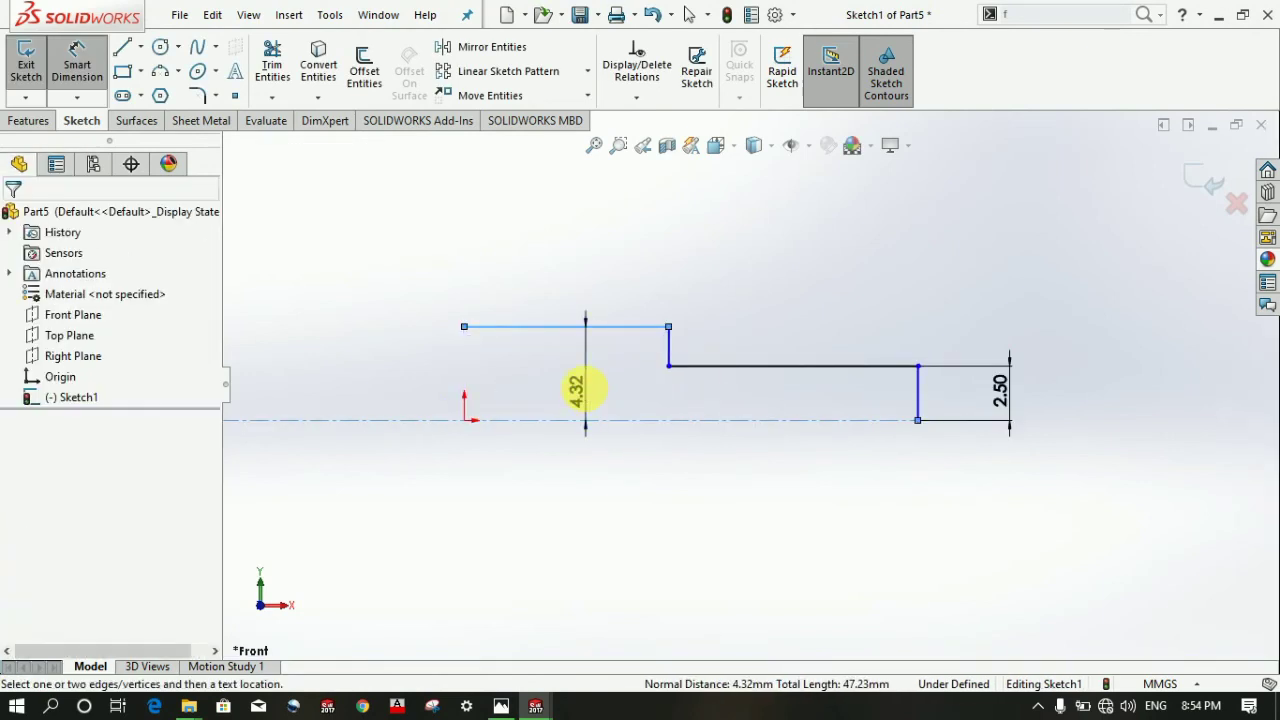
pyautogui.click(584, 390)
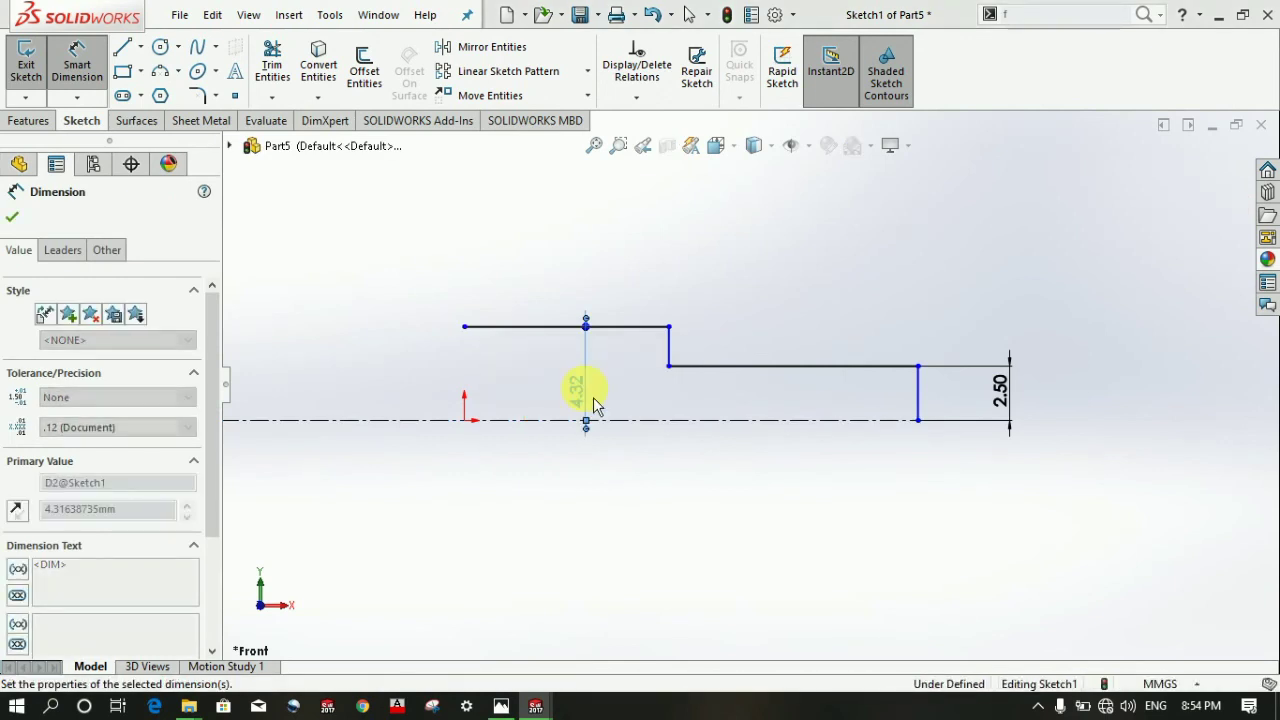
pyautogui.write('5')
pyautogui.press('Return')
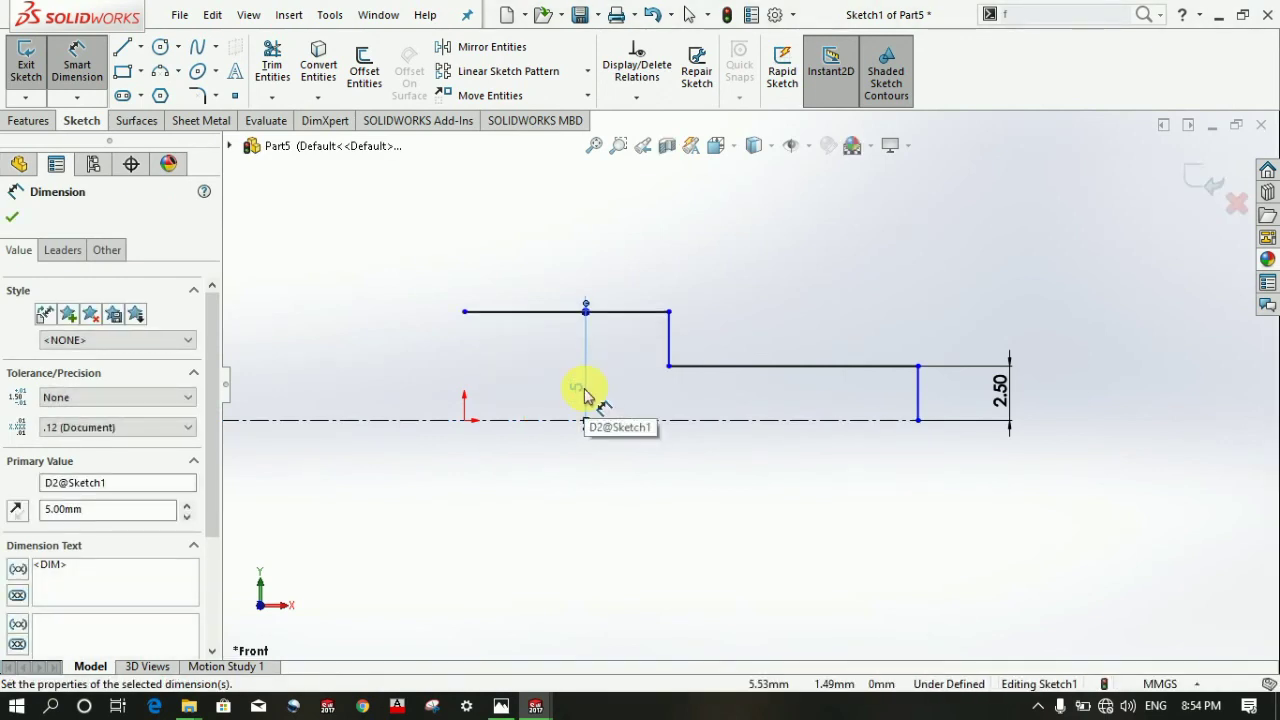
# - Set the overall profile length to 30 and the thin right section to 15
pyautogui.click(464, 311)
pyautogui.click(917, 420)
pyautogui.click(920, 405)
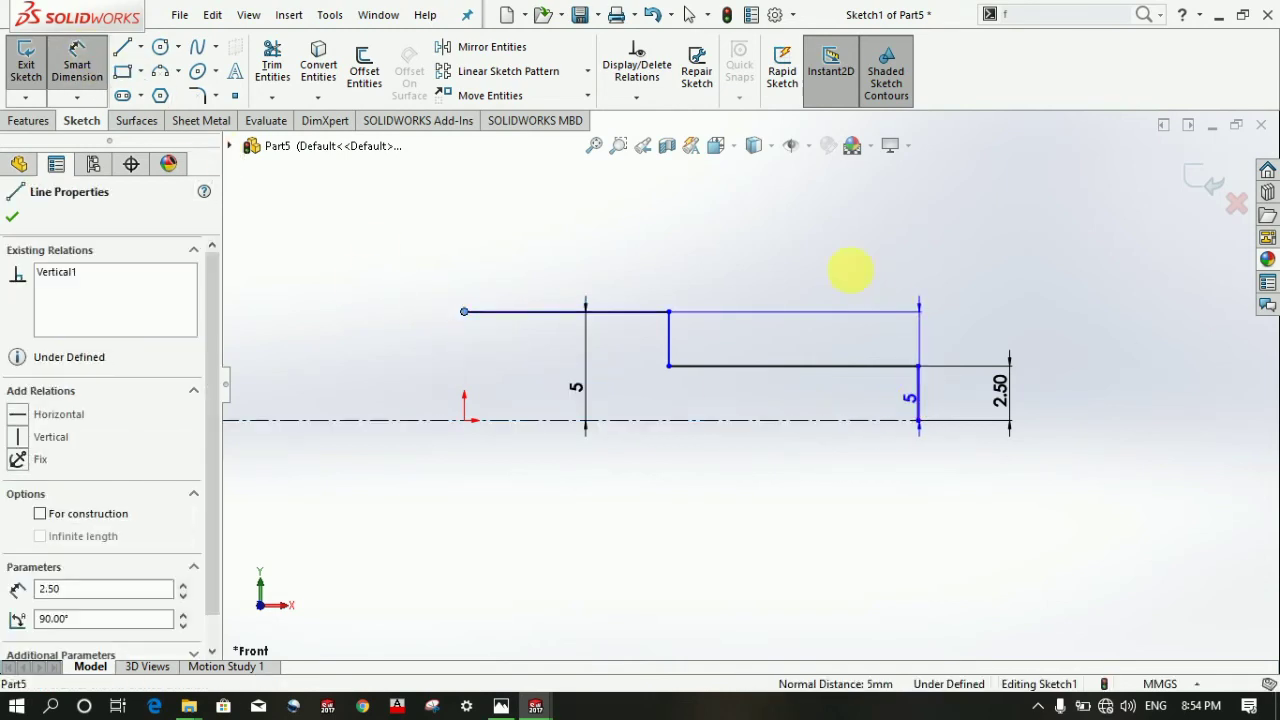
pyautogui.click(777, 255)
pyautogui.write('30')
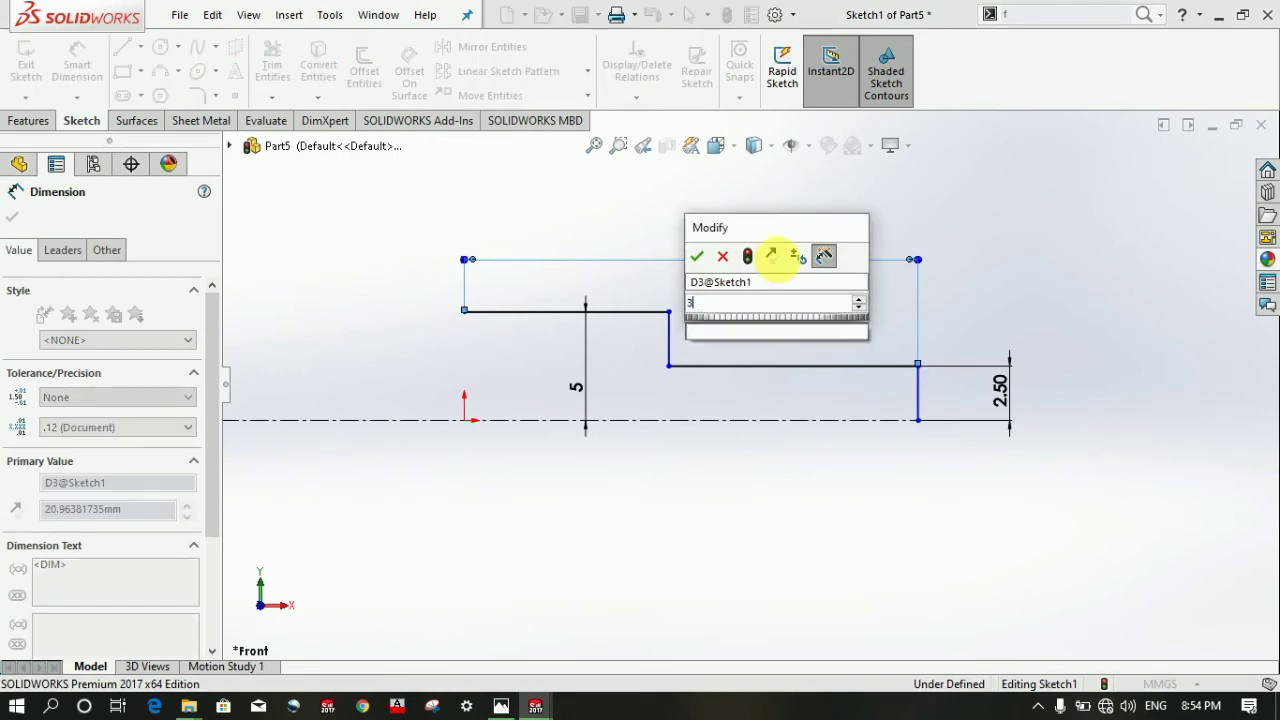
pyautogui.press('Return')
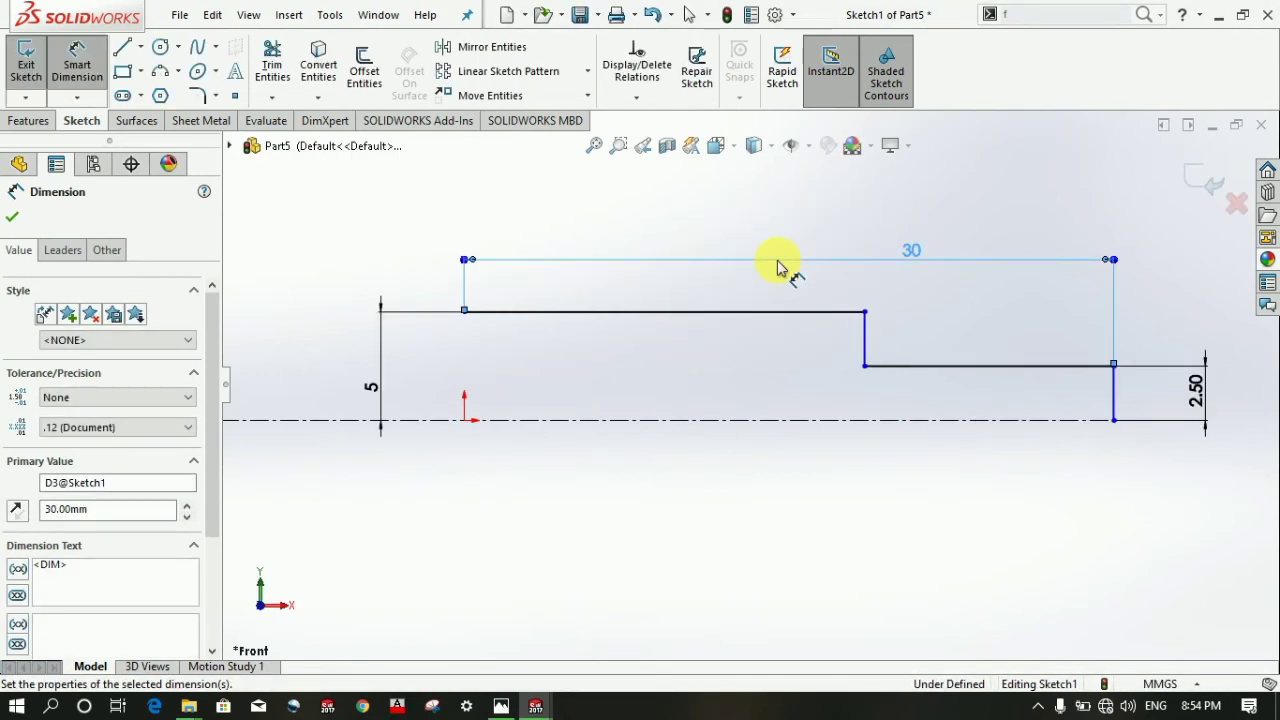
pyautogui.click(912, 350)
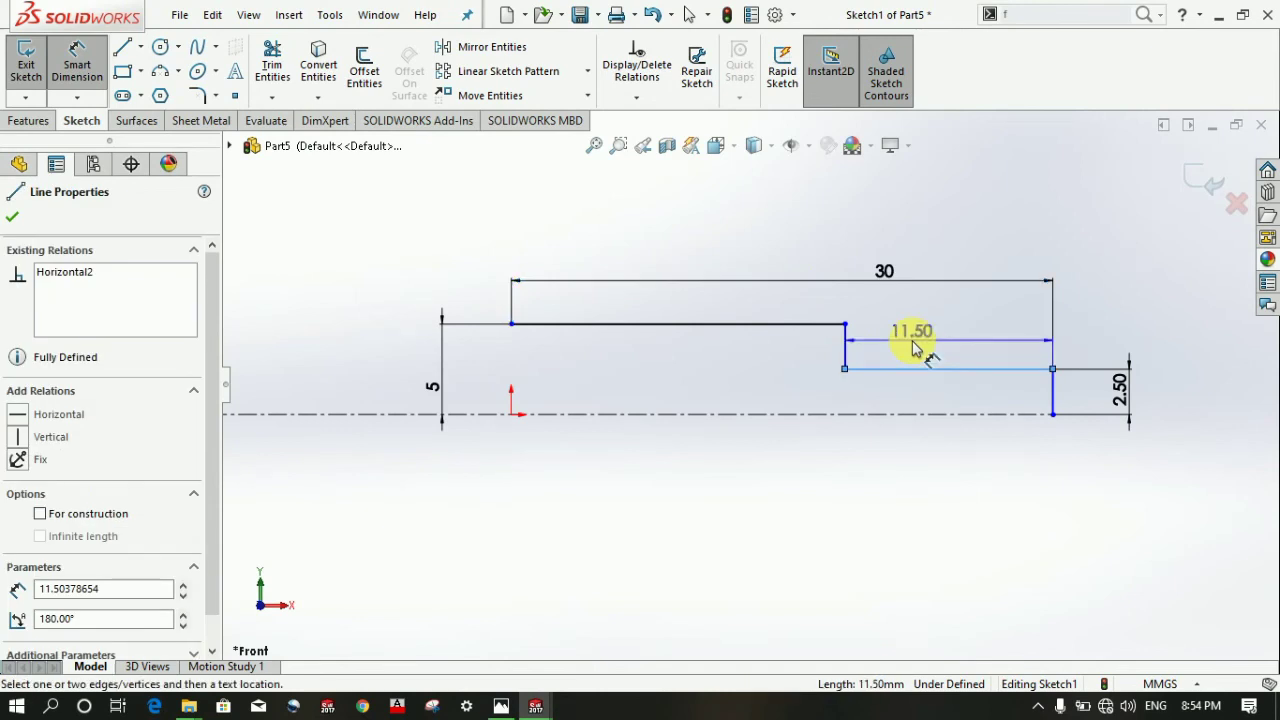
pyautogui.click(913, 348)
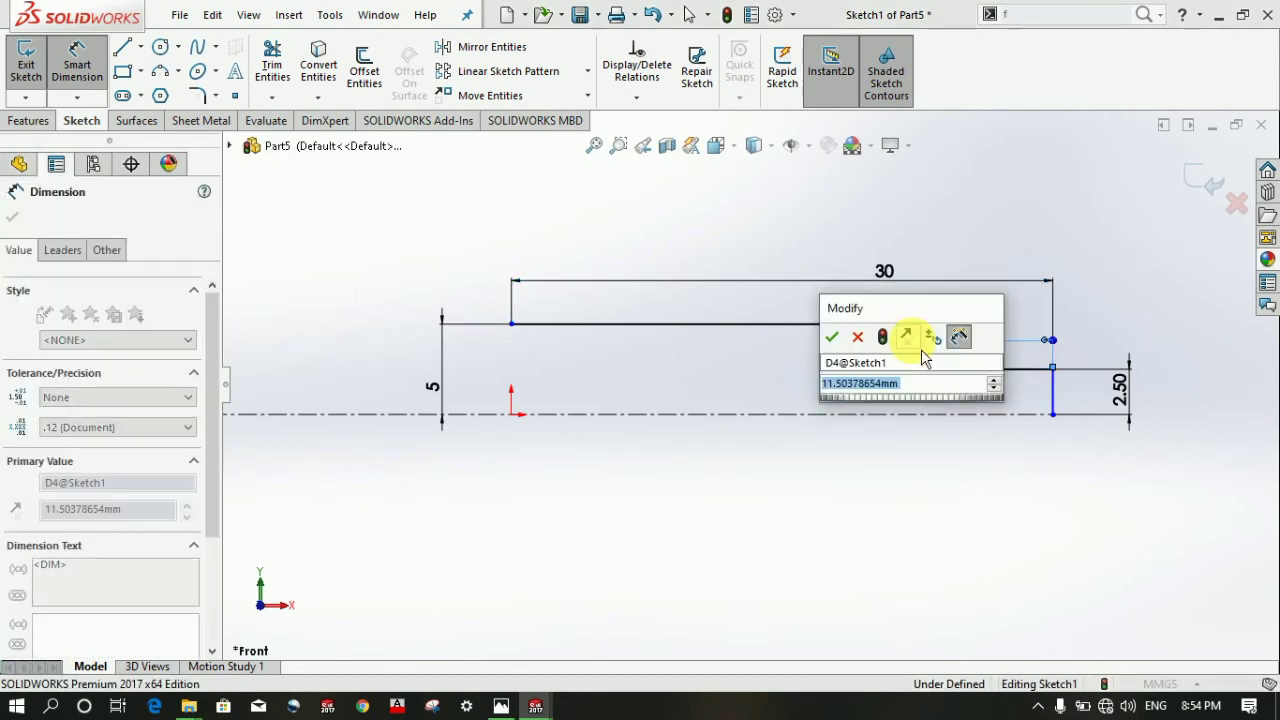
pyautogui.write('15')
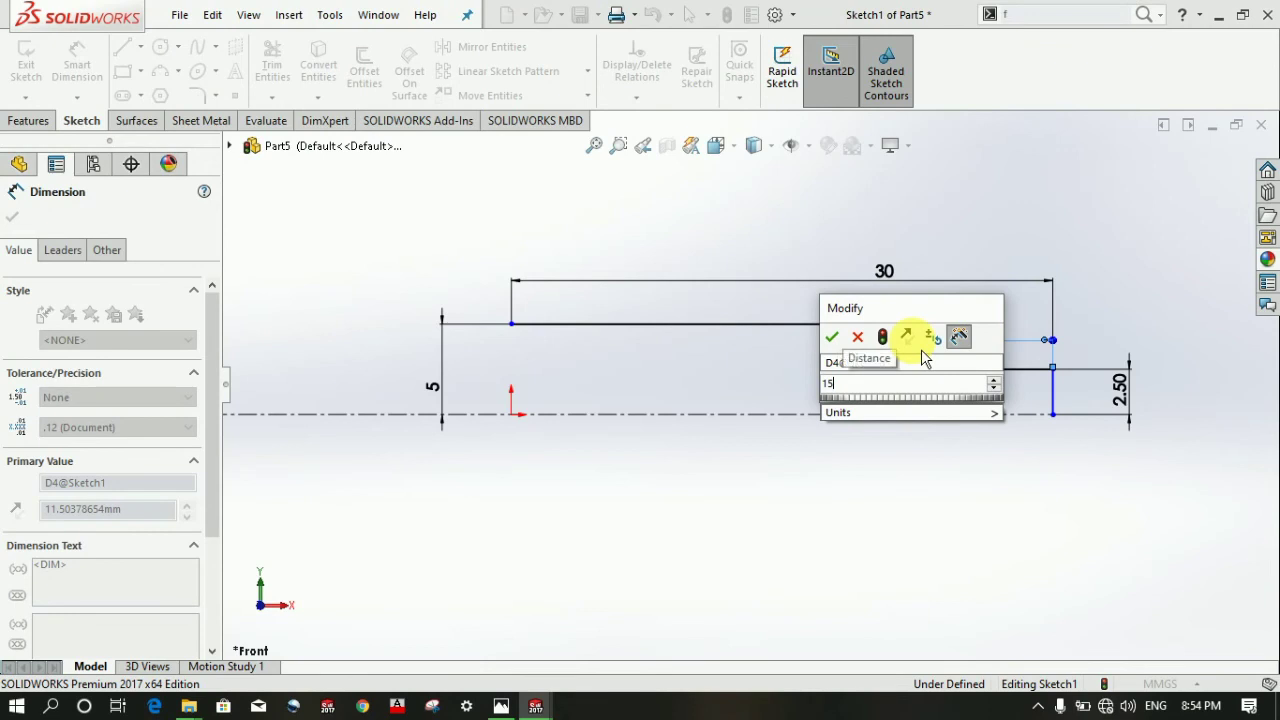
pyautogui.press('Return')
pyautogui.scroll(1, 780, 360)
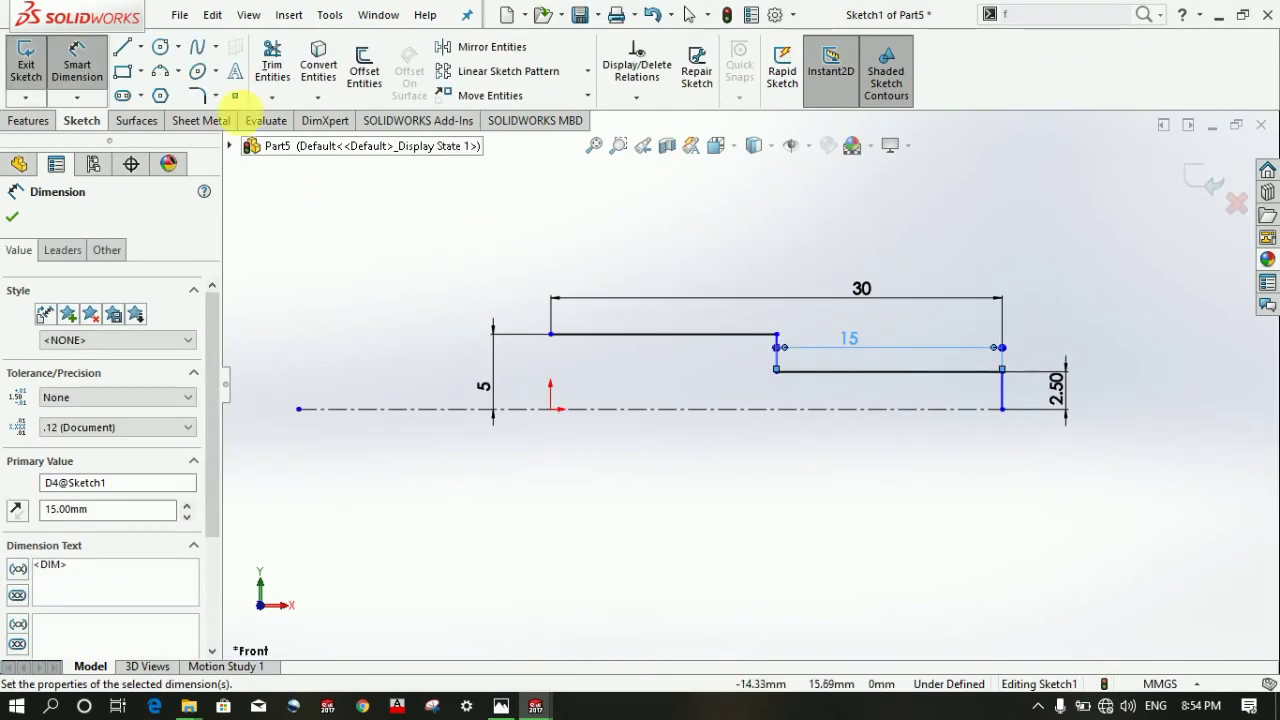
pyautogui.click(122, 46)
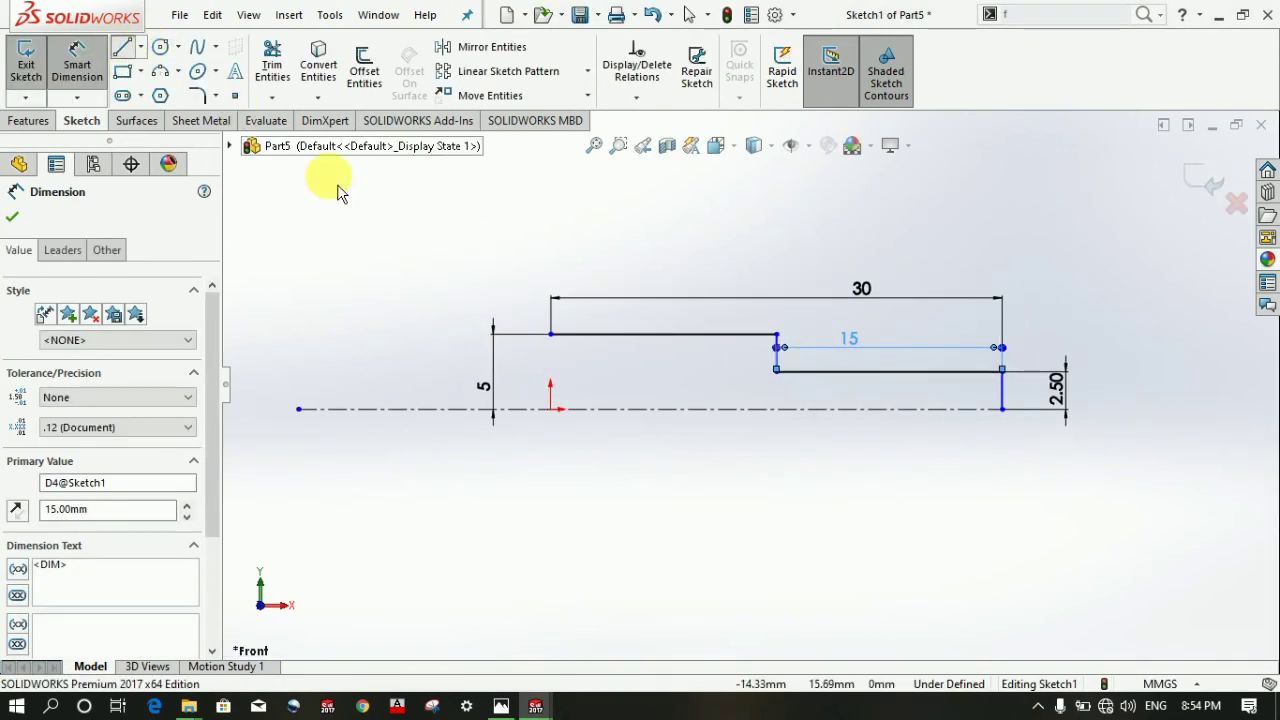
# - Mirror the four profile lines about a short vertical line drawn at the top line's left end
pyautogui.click(551, 334)
pyautogui.click(551, 352)
pyautogui.press('Escape')
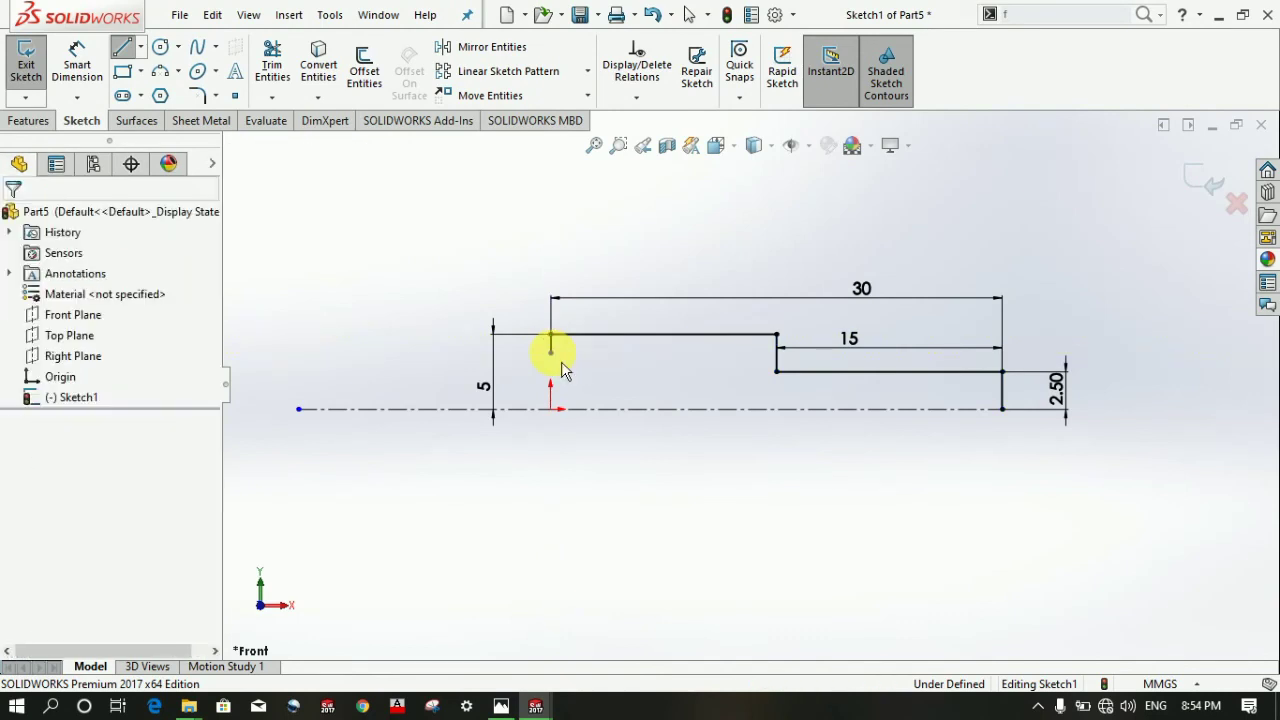
pyautogui.click(488, 47)
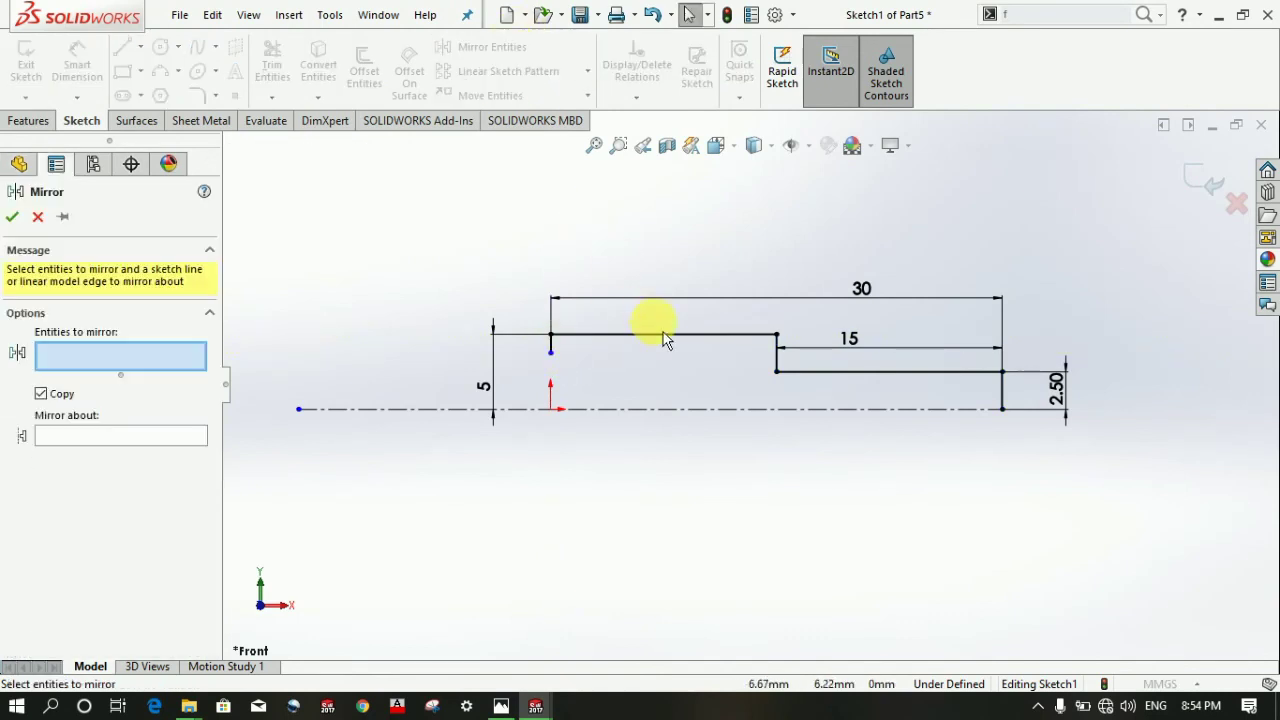
pyautogui.click(663, 335)
pyautogui.click(778, 360)
pyautogui.click(906, 373)
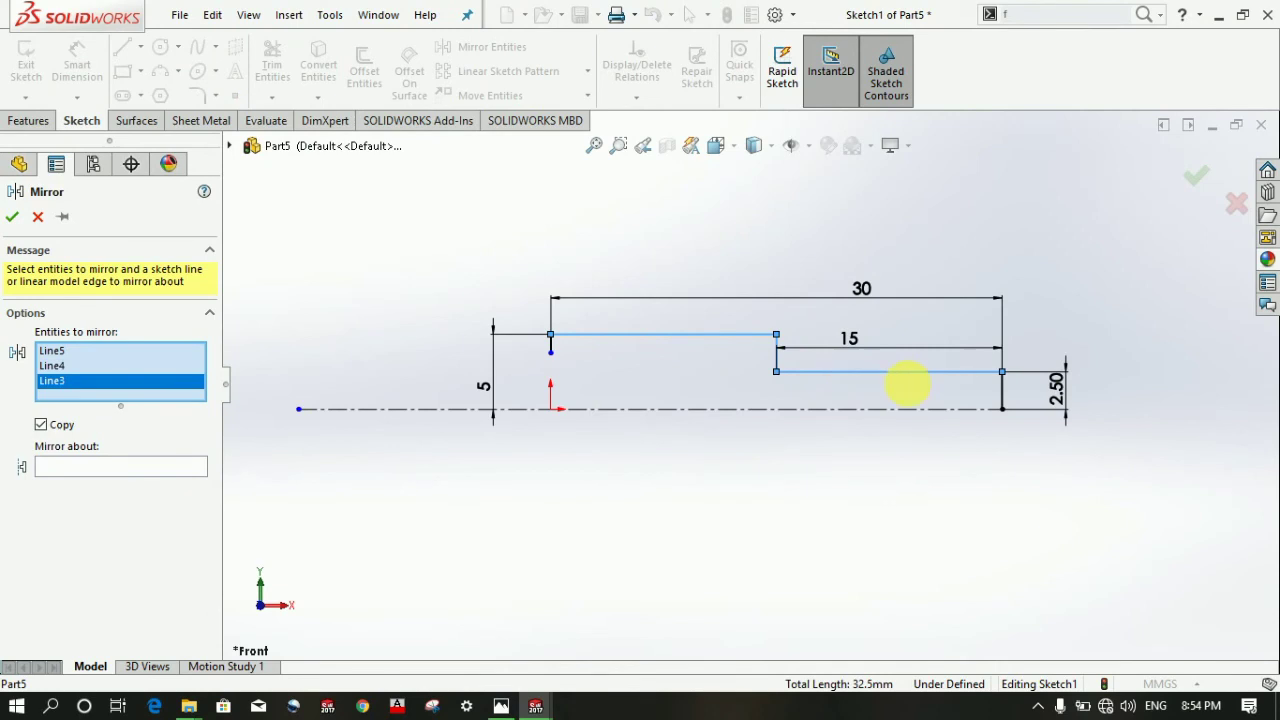
pyautogui.click(1002, 403)
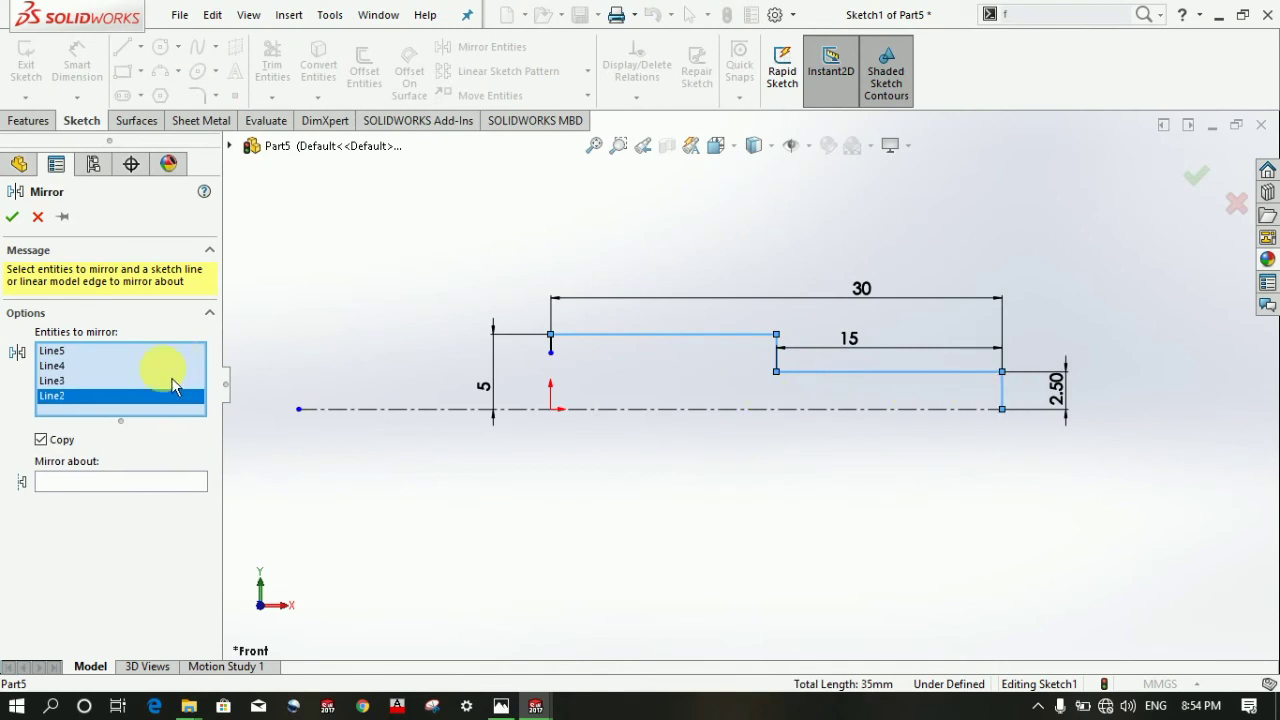
pyautogui.click(135, 482)
pyautogui.click(551, 345)
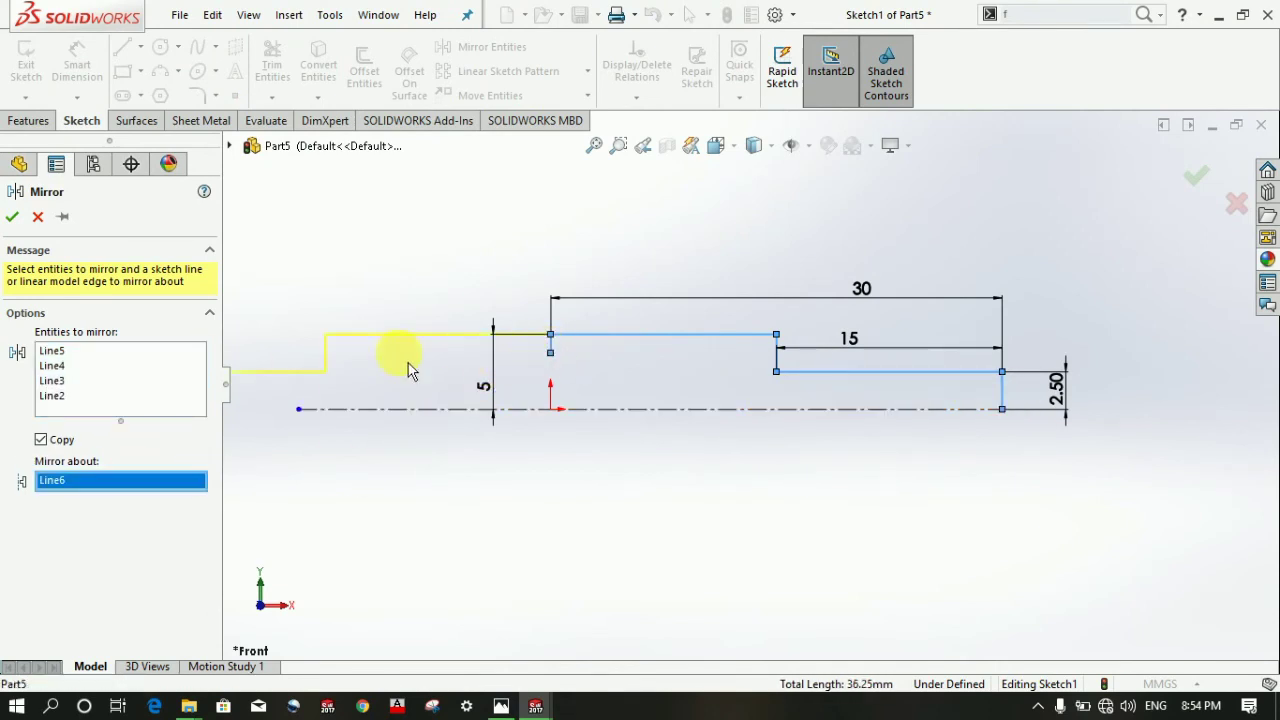
pyautogui.click(11, 216)
# - Trim away the leftover middle mirror line and exit the sketch
pyautogui.press('z')
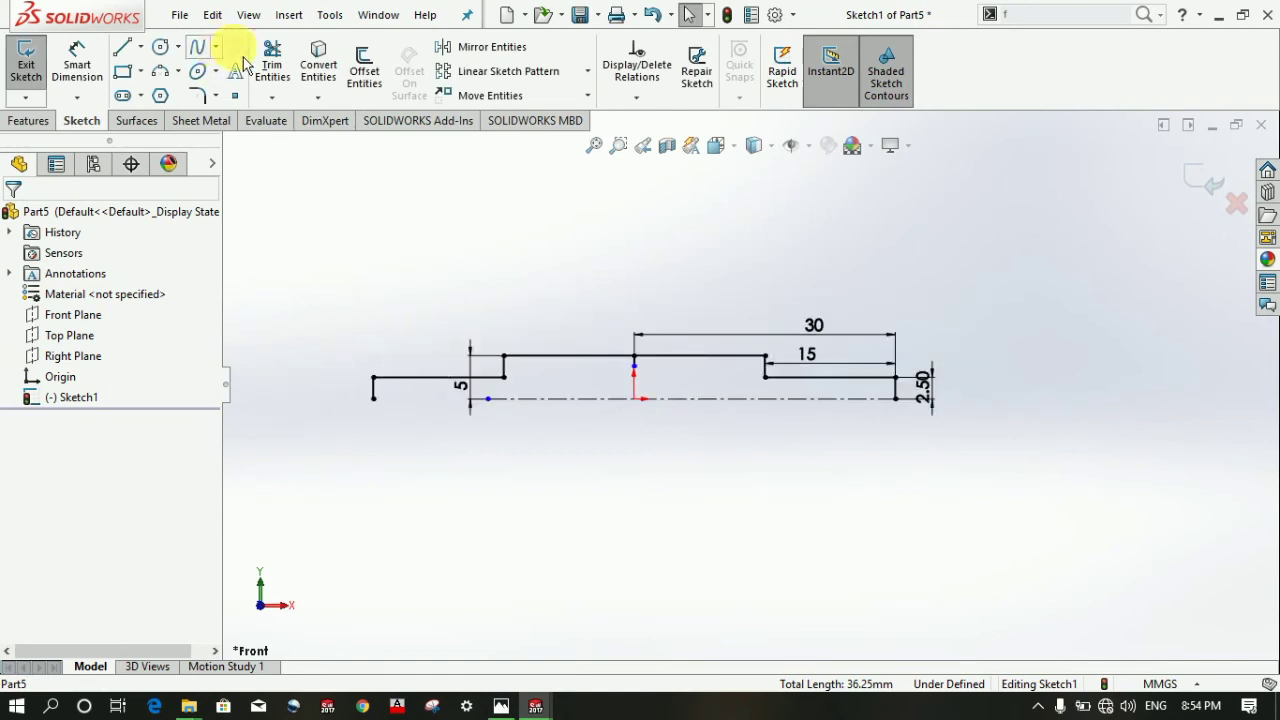
pyautogui.click(318, 141)
pyautogui.click(520, 400)
pyautogui.click(466, 294)
pyautogui.click(271, 62)
pyautogui.scroll(-3, 653, 360)
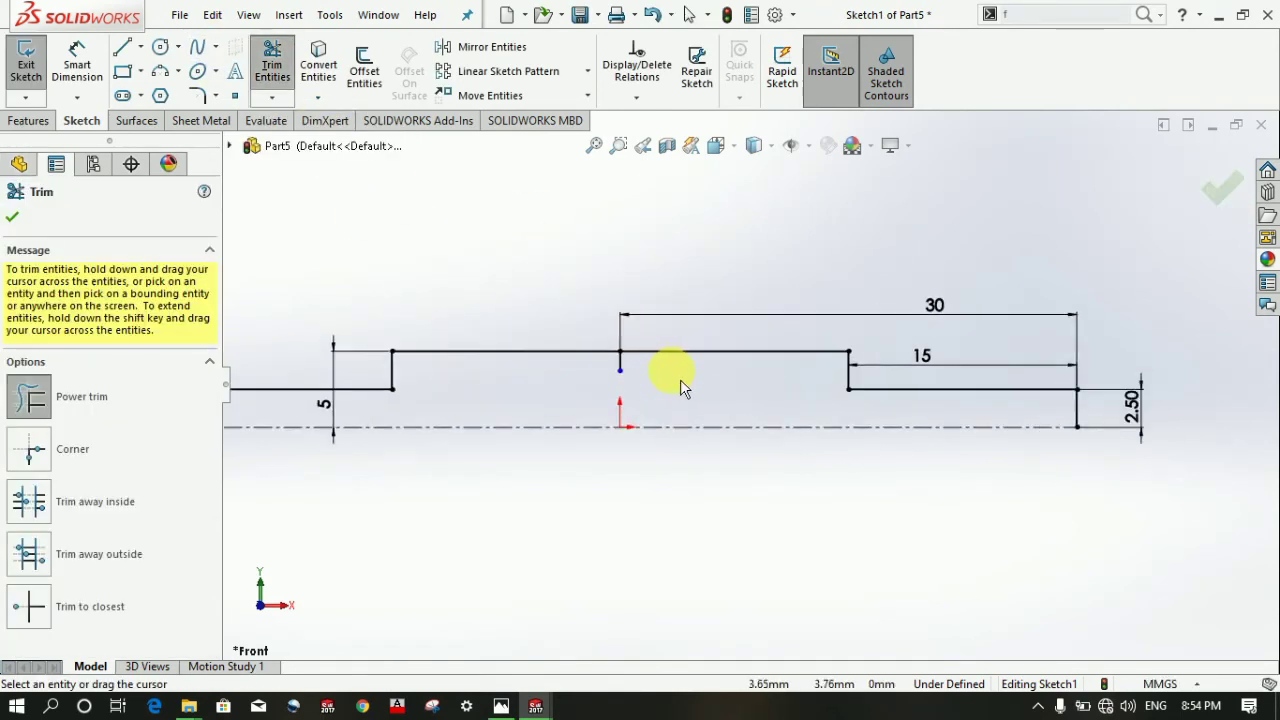
pyautogui.scroll(2, 601, 371)
pyautogui.click(26, 60)
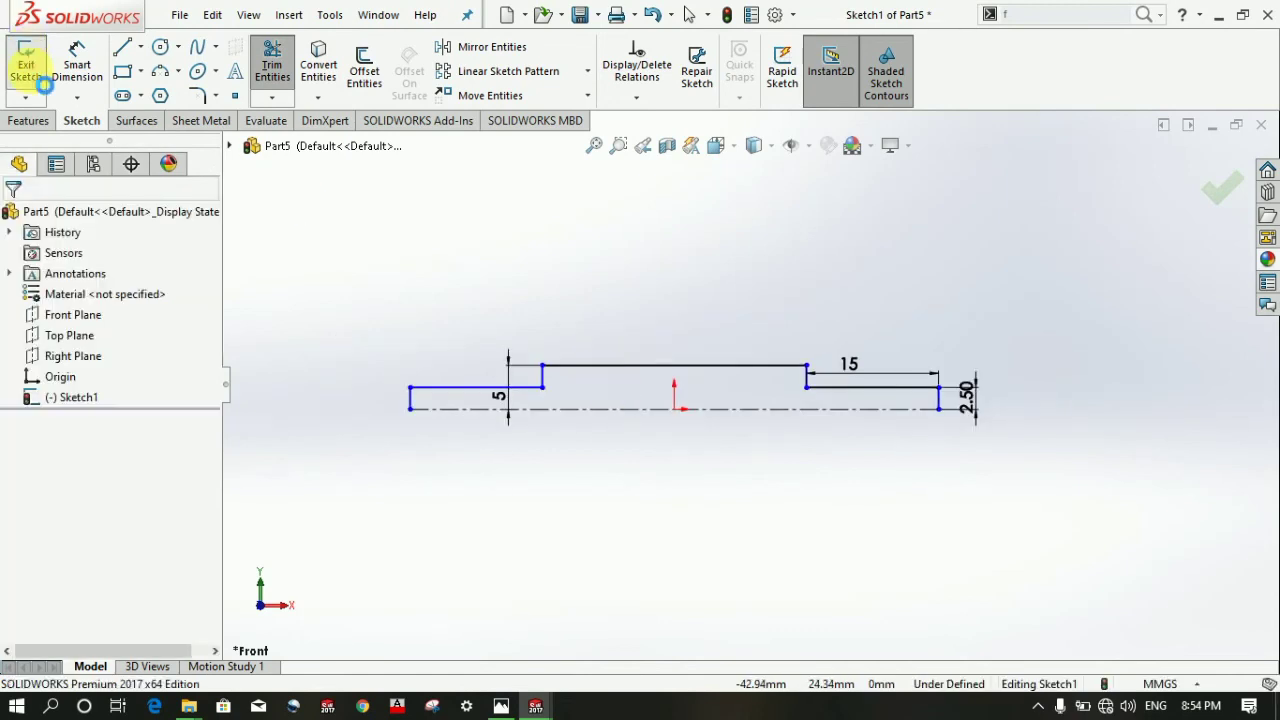
pyautogui.click(28, 120)
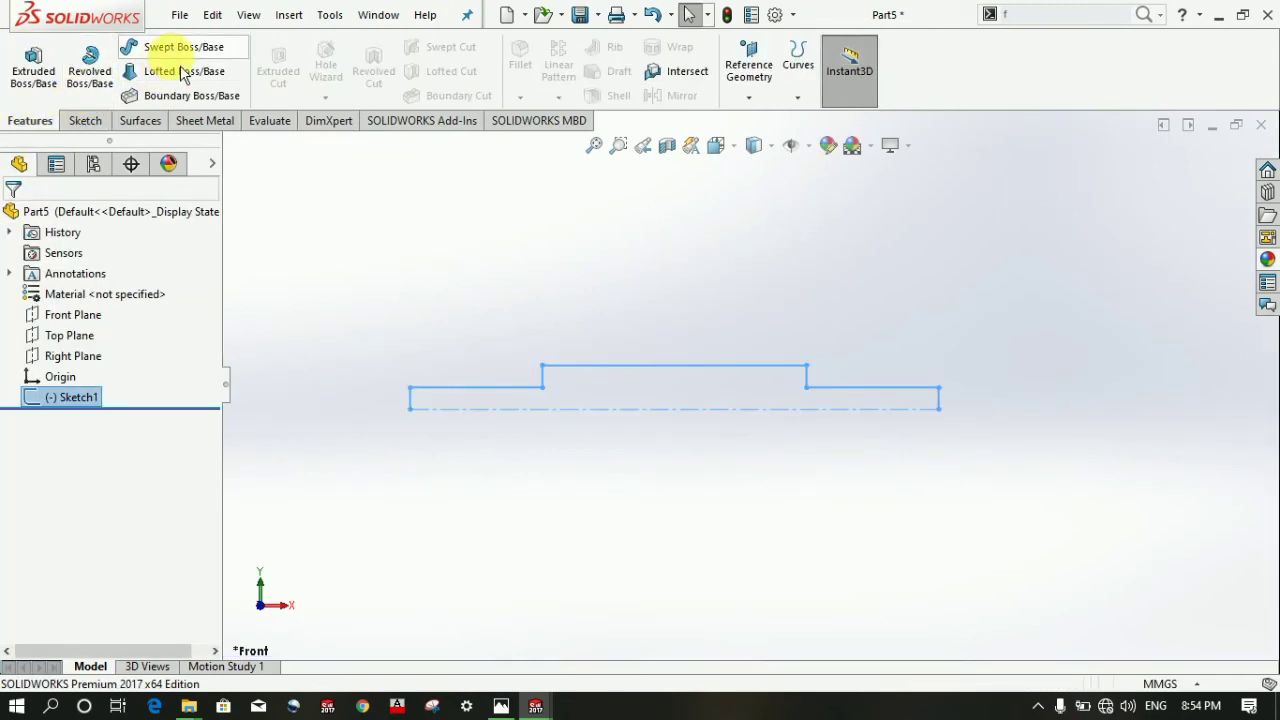
# - Revolve Sketch1 a full 360°, auto-closing the sketch, then save the part as Part5
pyautogui.click(89, 62)
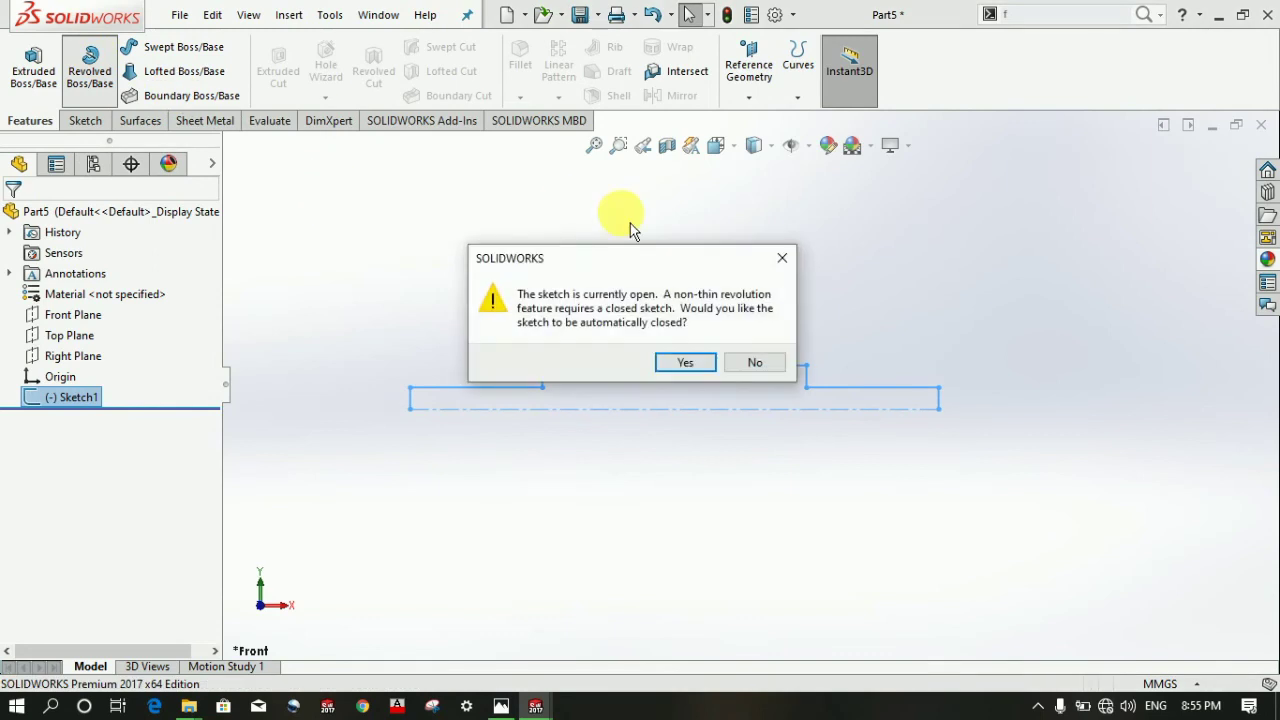
pyautogui.click(686, 363)
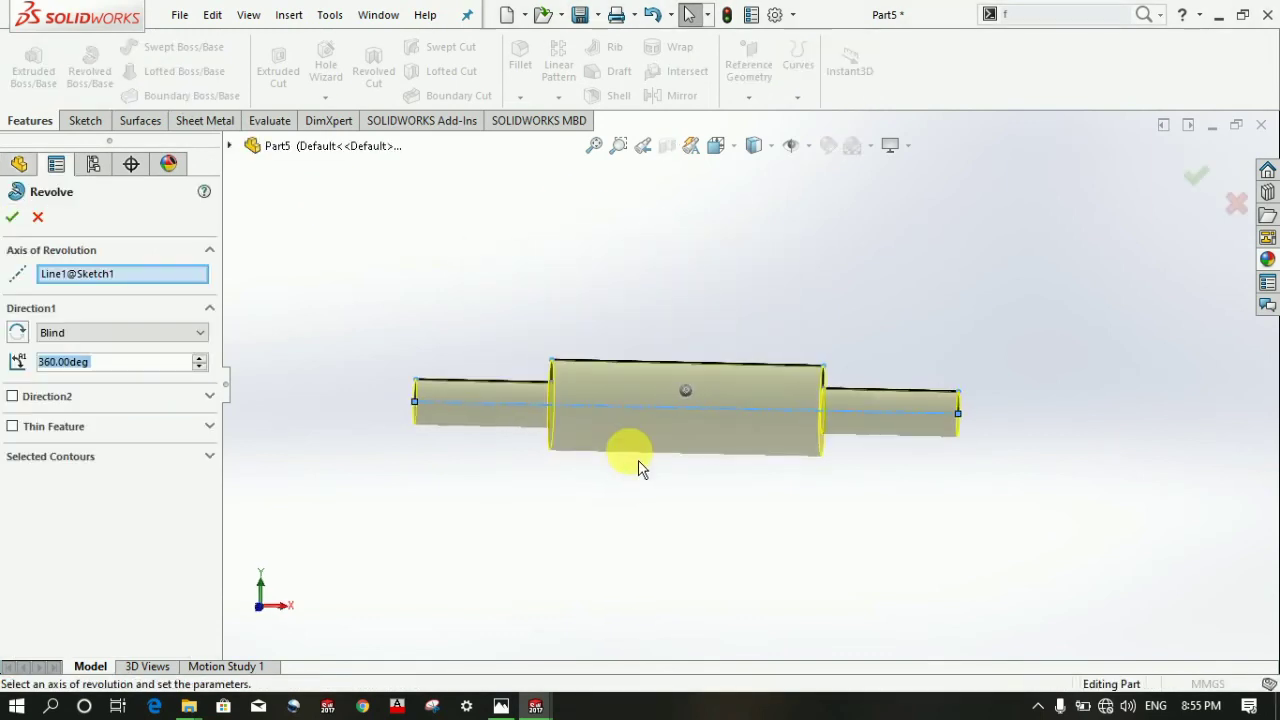
pyautogui.press('Return')
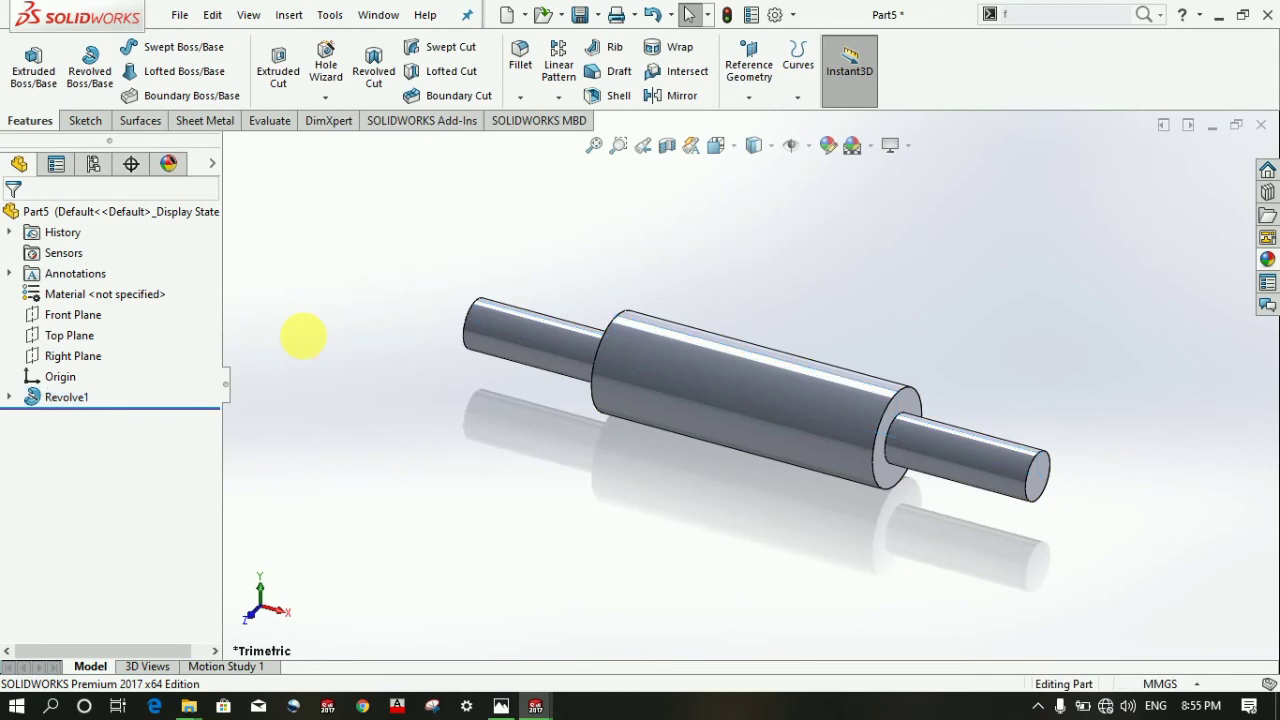
pyautogui.hotkey('ctrl', 's')
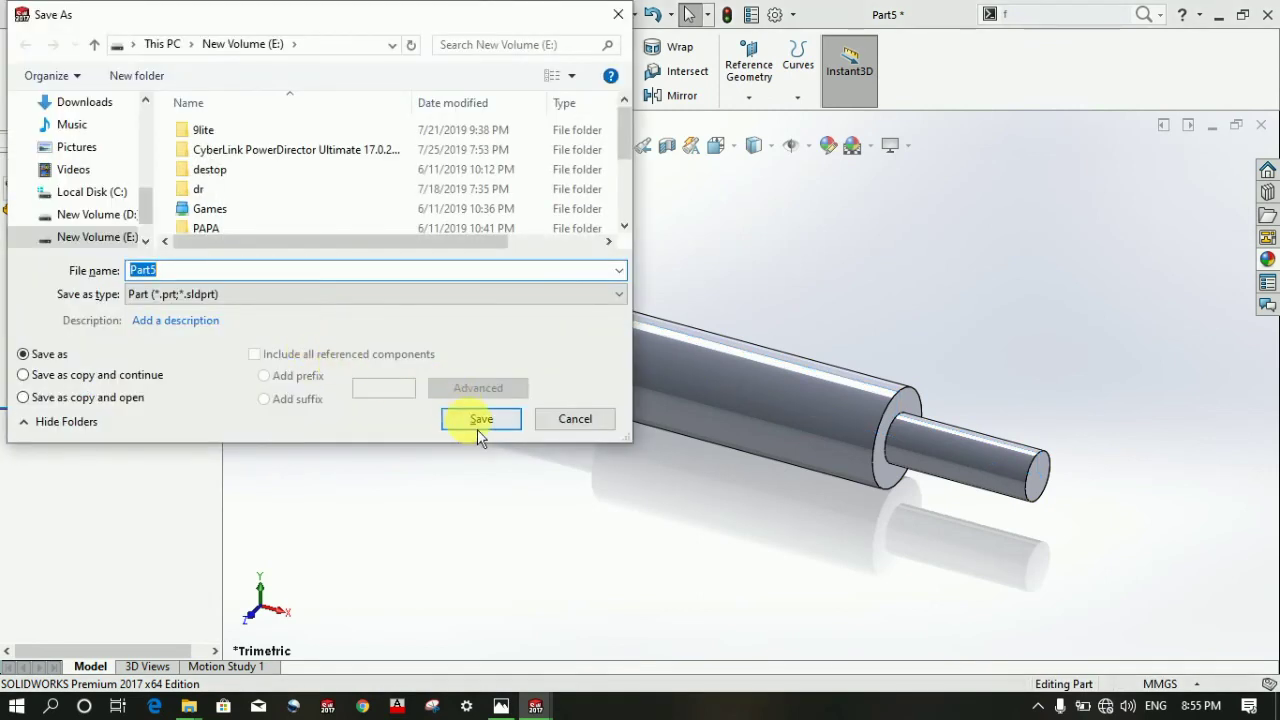
pyautogui.click(479, 433)
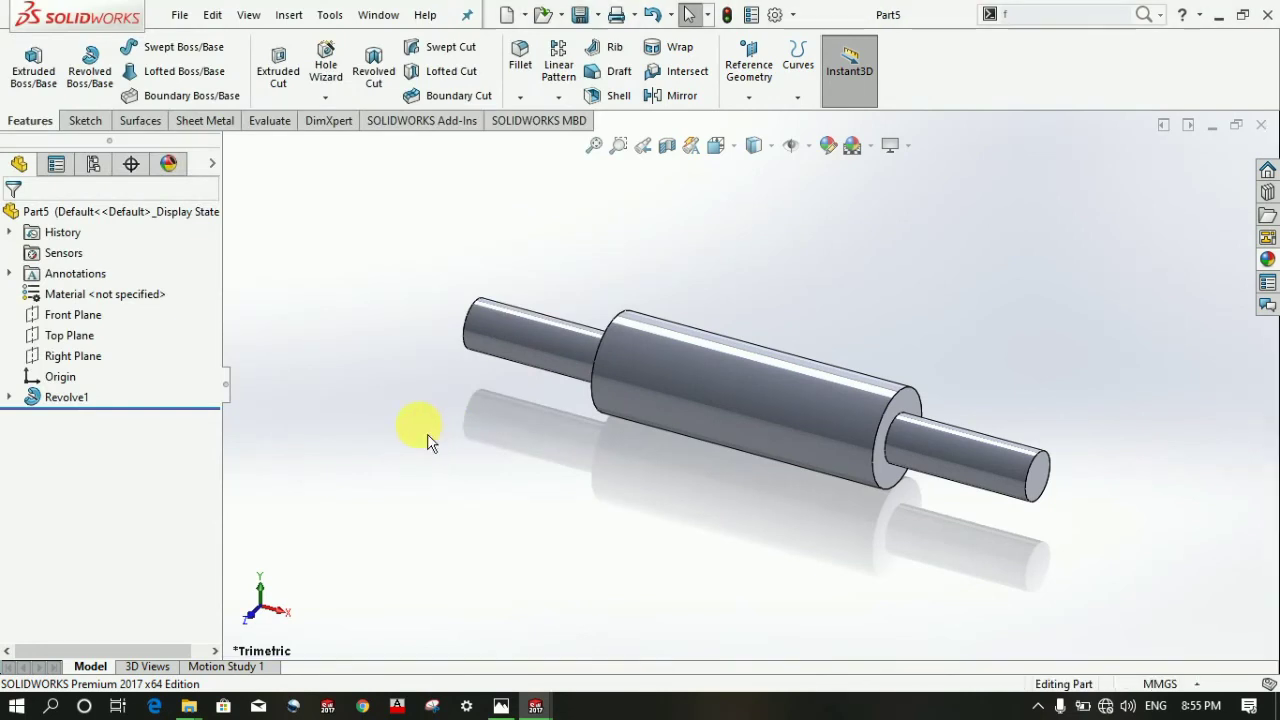
# - Orbit the view to inspect the shaft's thick centre and thinner stepped ends
pyautogui.moveTo(428, 442); pyautogui.dragTo(470, 490, button='middle')
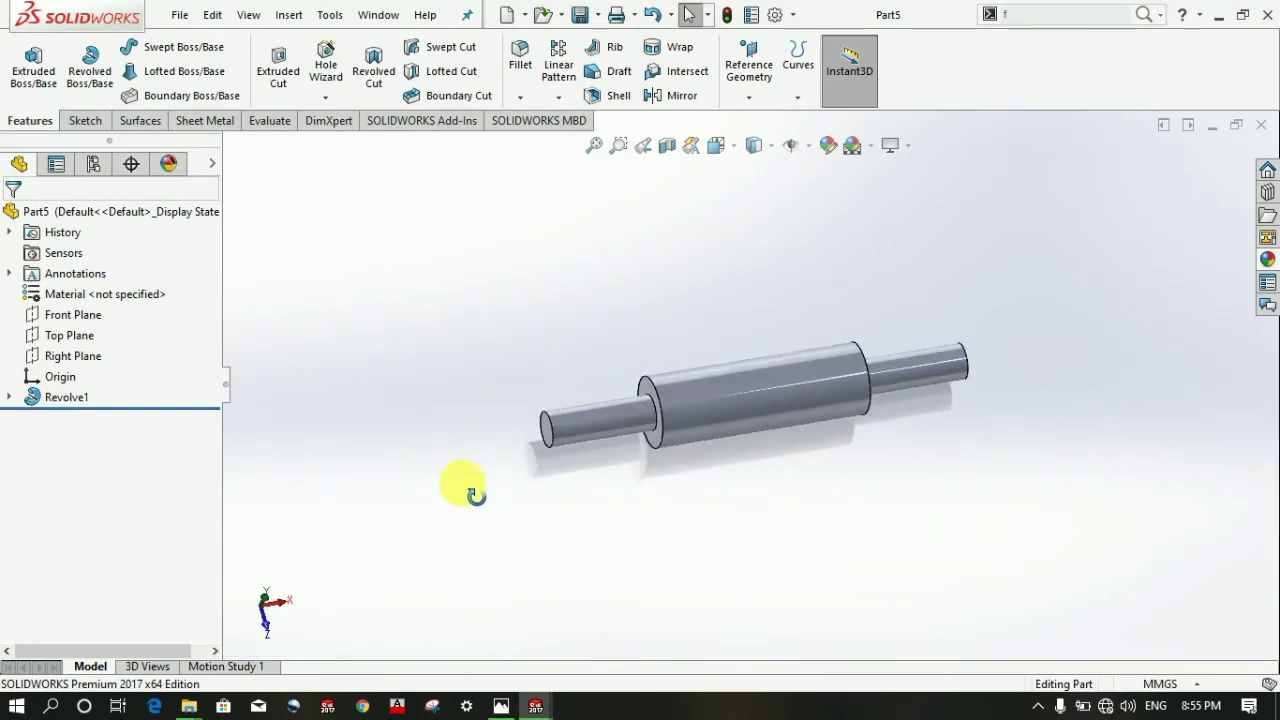
pyautogui.moveTo(475, 497); pyautogui.dragTo(508, 545, button='middle')
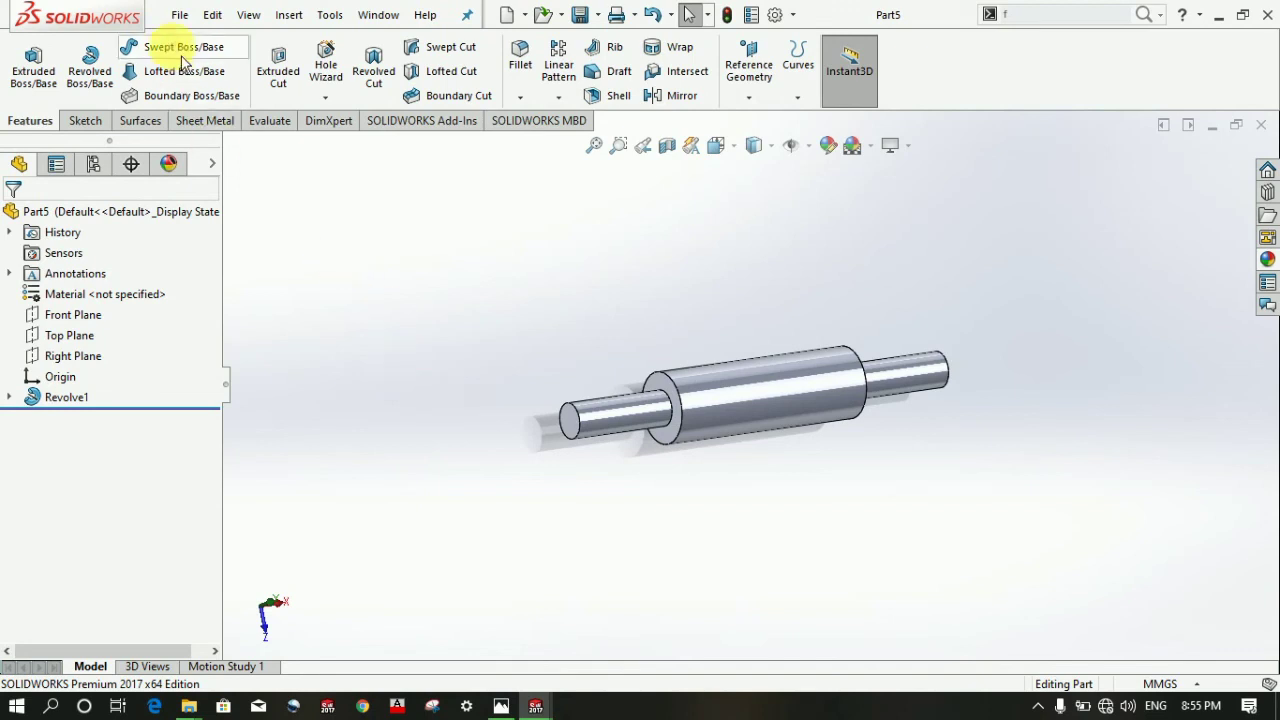
pyautogui.click(179, 14)
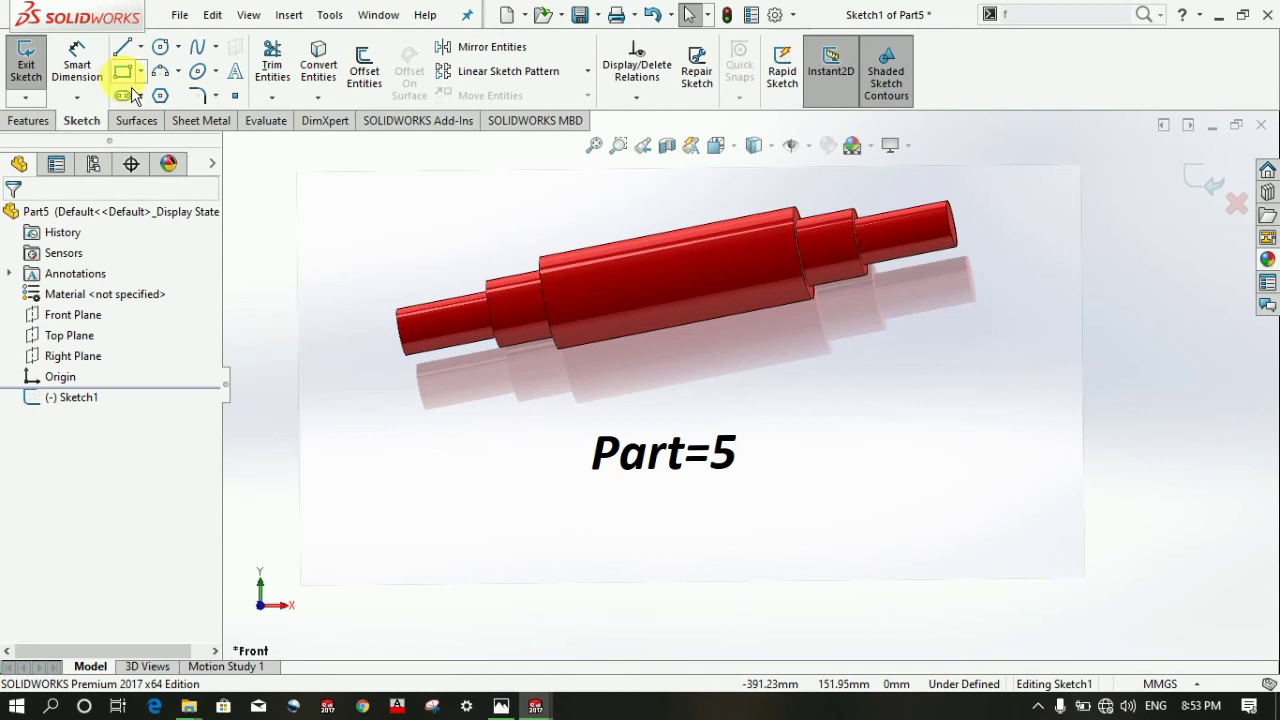
# - Undo a stray construction line, then draw a horizontal centerline across the origin from left to right
pyautogui.click(122, 46)
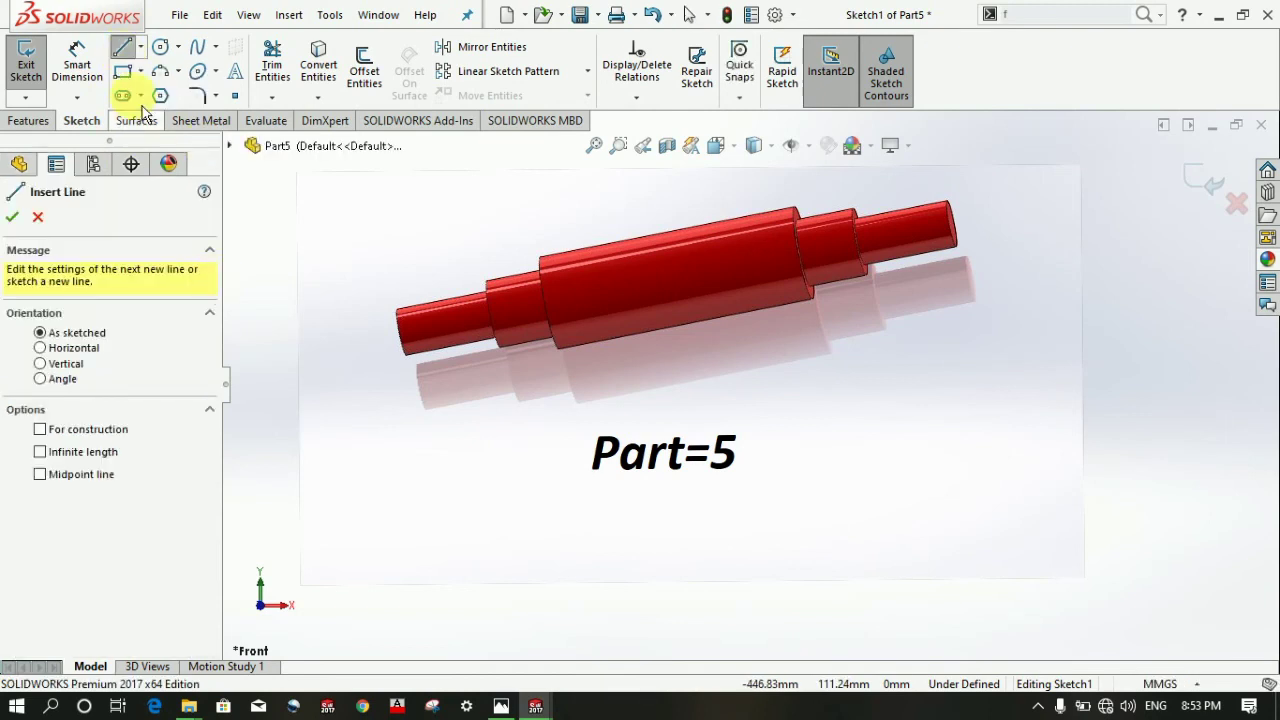
pyautogui.click(140, 46)
pyautogui.press('Escape')
pyautogui.click(440, 401)
pyautogui.click(870, 393)
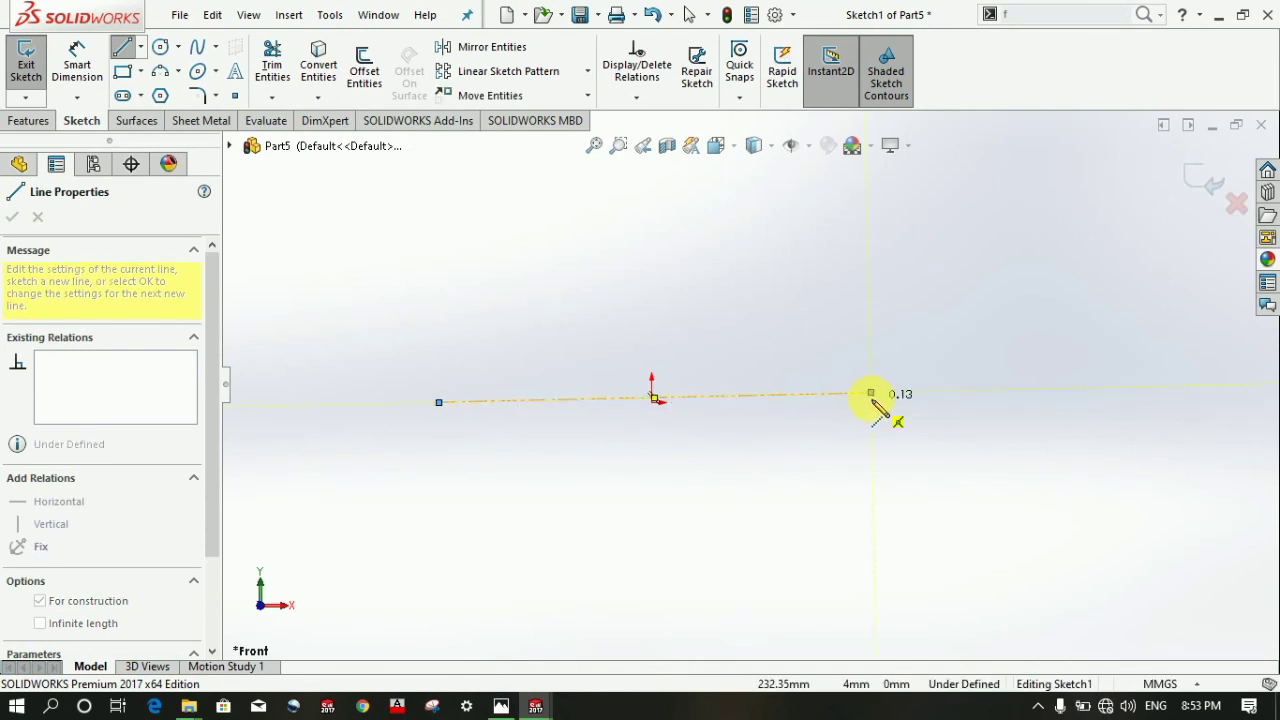
pyautogui.press('Escape')
pyautogui.hotkey('ctrl', 'z')
pyautogui.click(140, 47)
pyautogui.click(165, 89)
pyautogui.click(443, 402)
pyautogui.click(911, 402)
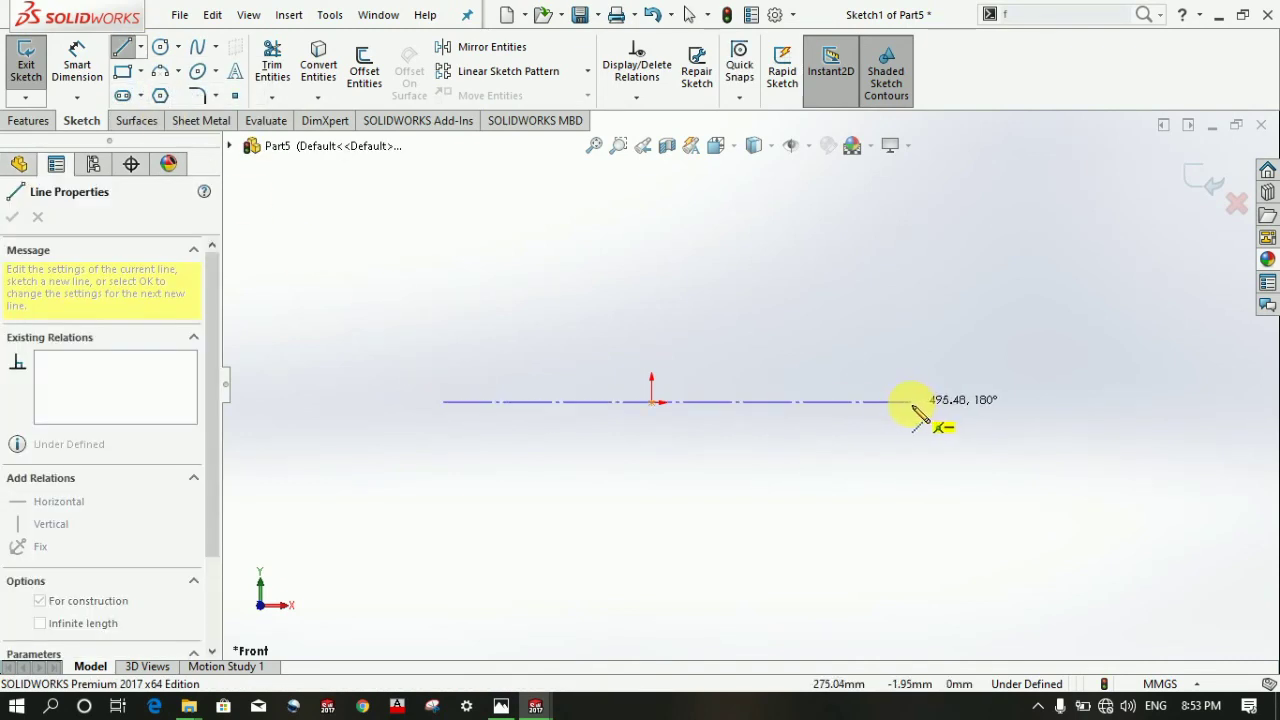
pyautogui.press('Escape')
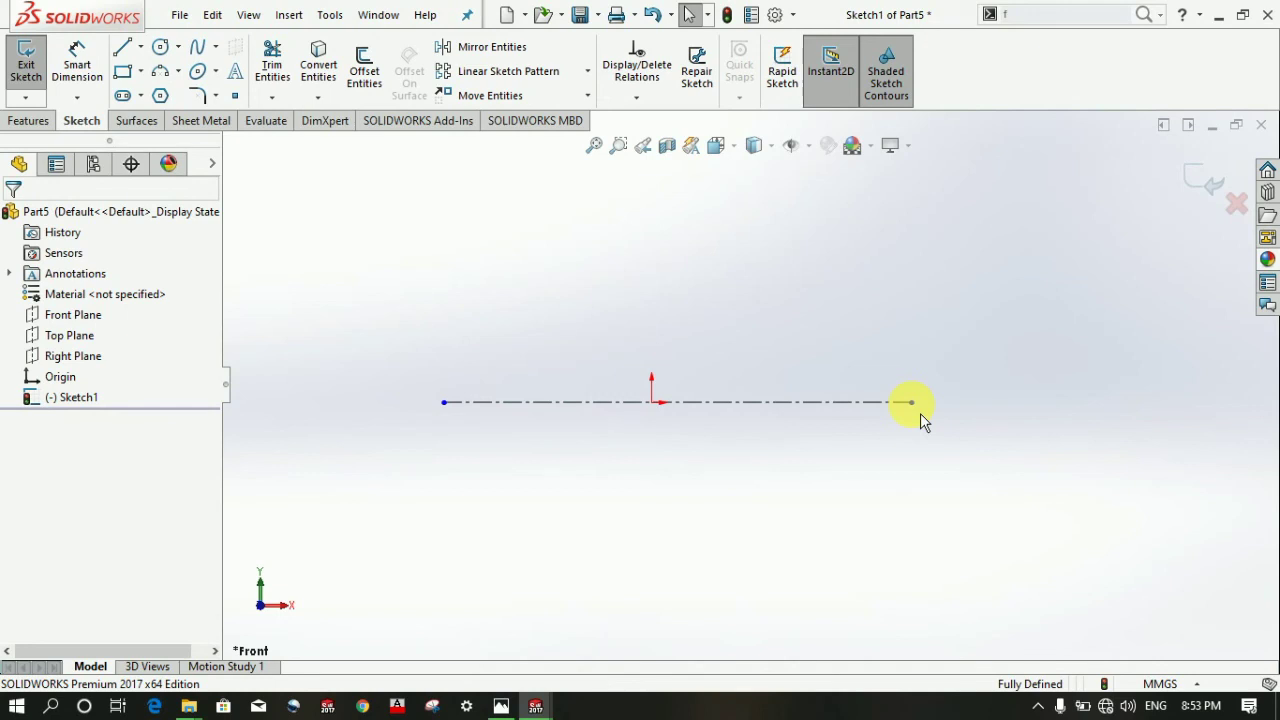
# - Draw the thin end's top edge, the step up, and the thick section's top edge, then pick the right end line to dimension
pyautogui.click(911, 403)
pyautogui.click(124, 48)
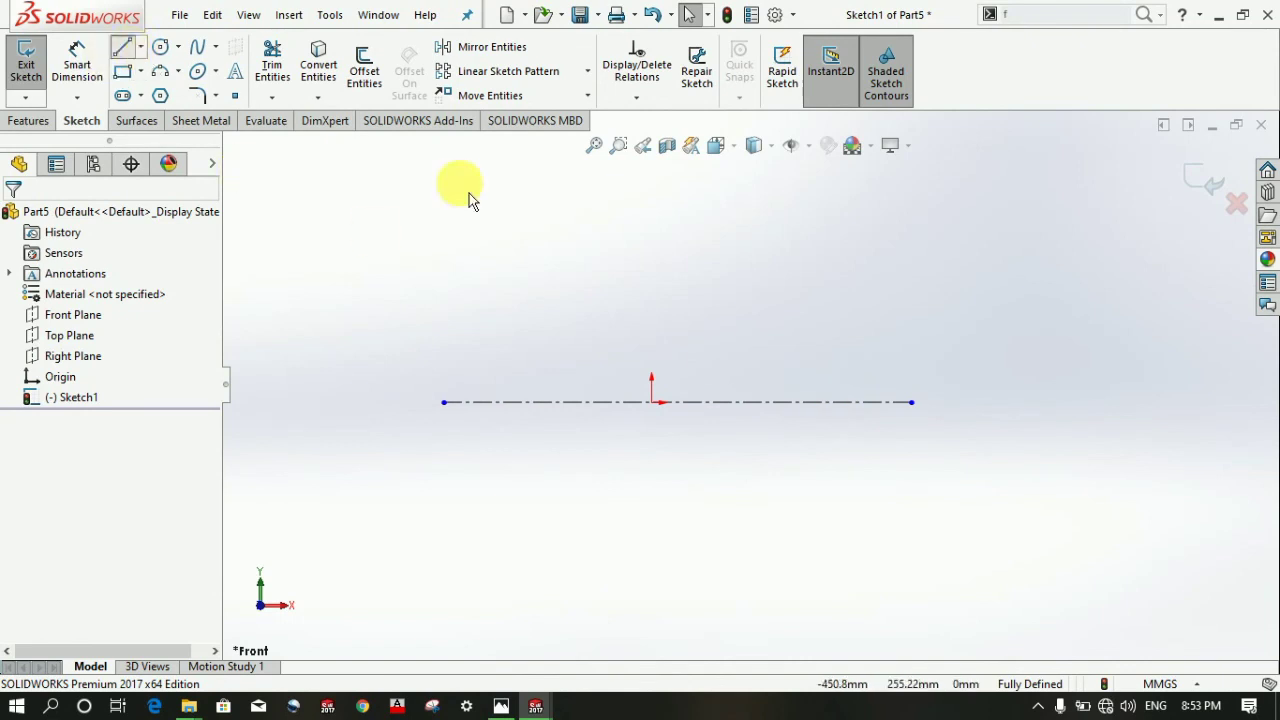
pyautogui.click(911, 402)
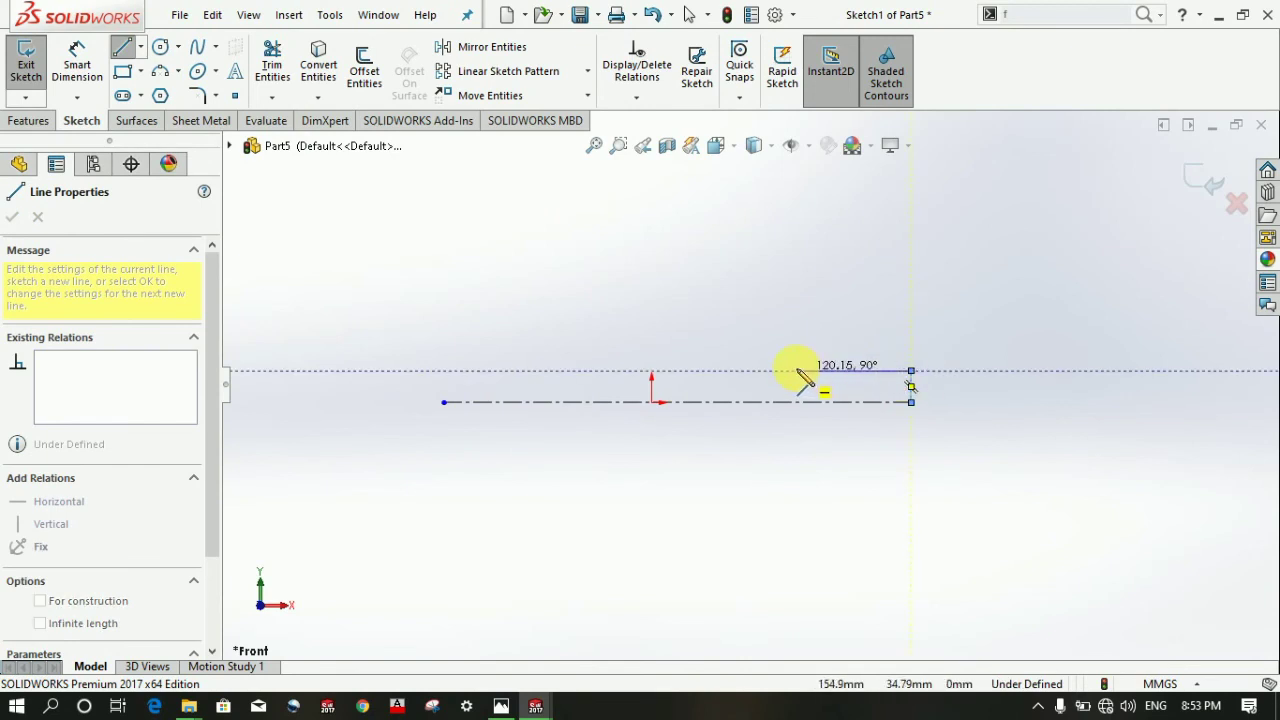
pyautogui.click(769, 371)
pyautogui.click(768, 349)
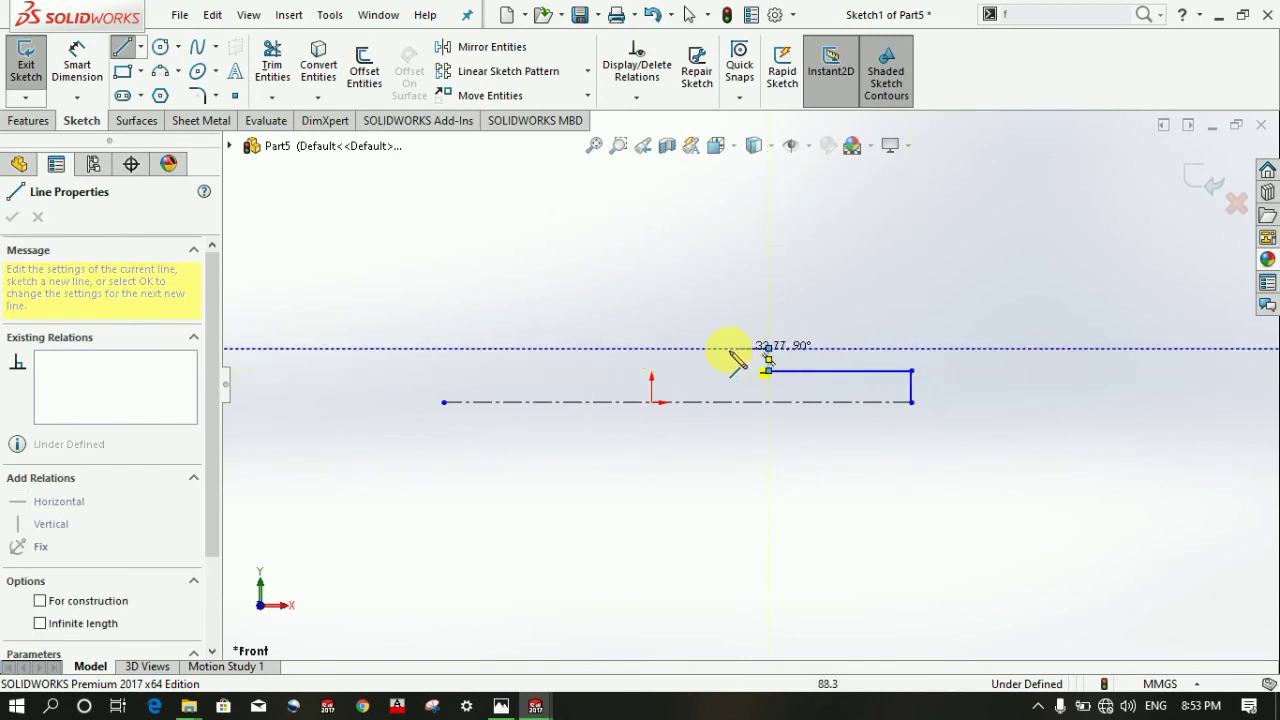
pyautogui.doubleClick(652, 349)
pyautogui.press('Escape')
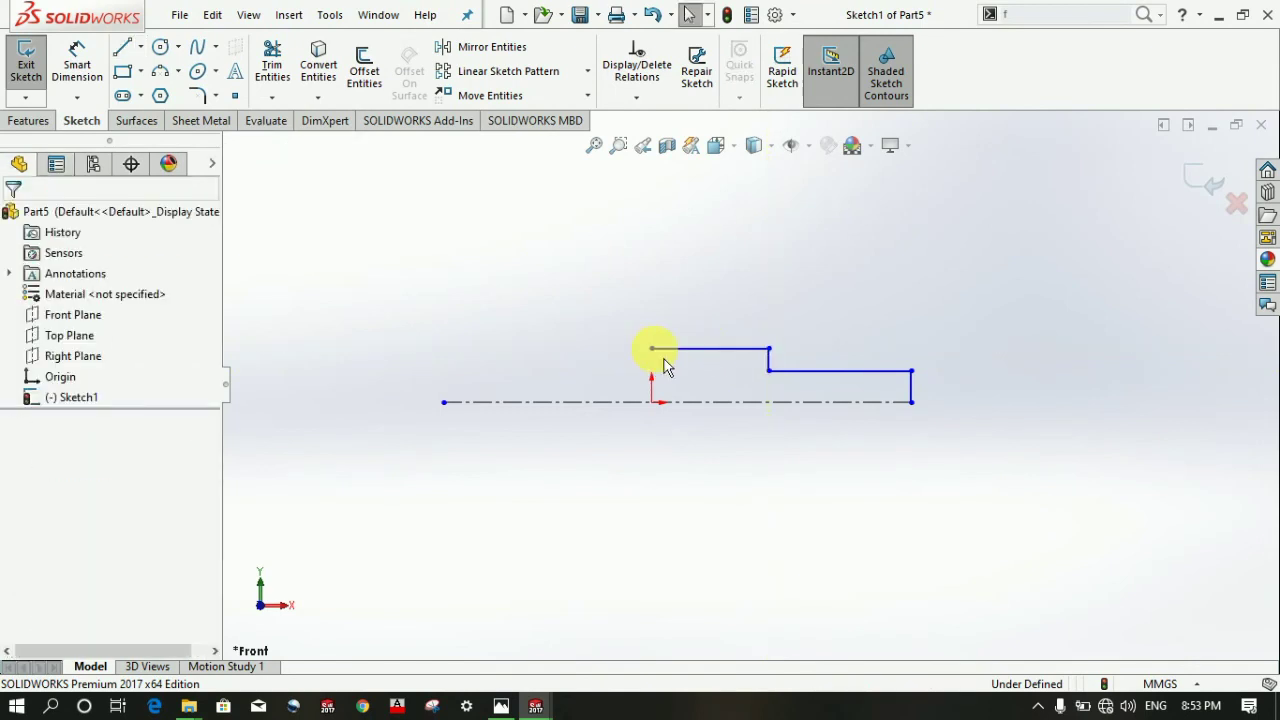
pyautogui.click(77, 62)
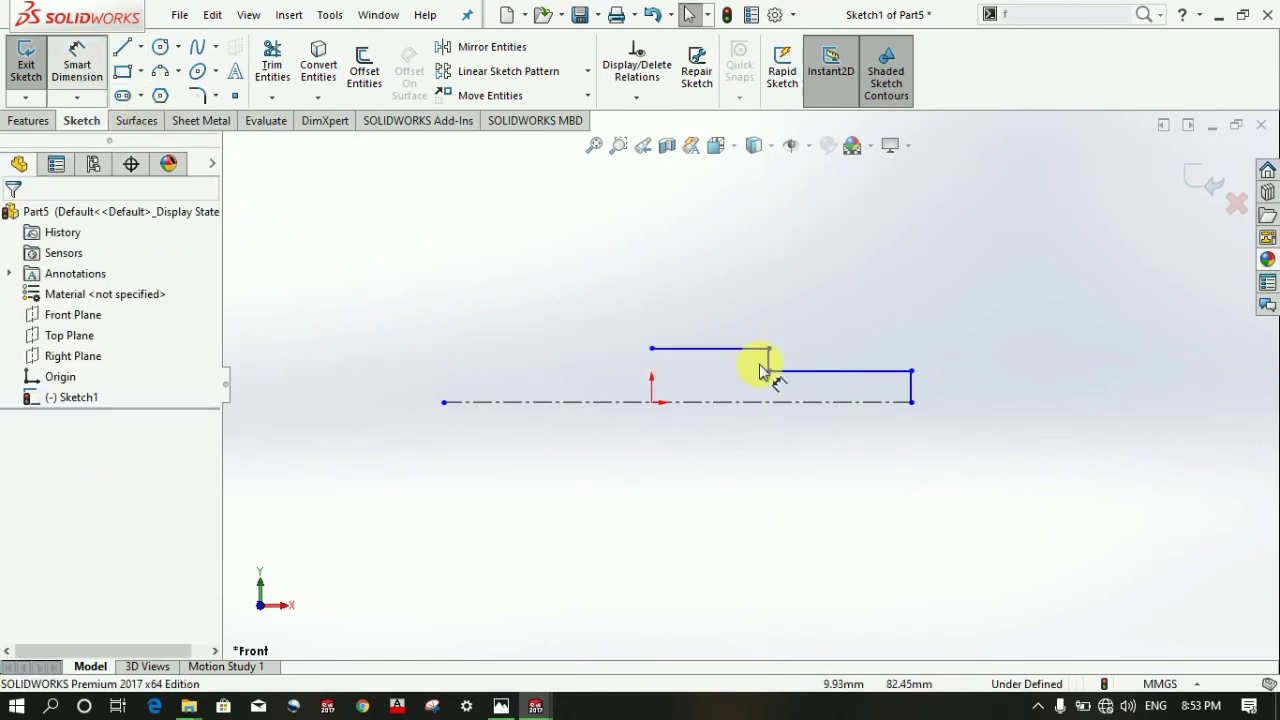
pyautogui.click(910, 388)
# - Dimension the end height to 2.5 and the thick section height to 5
pyautogui.click(963, 392)
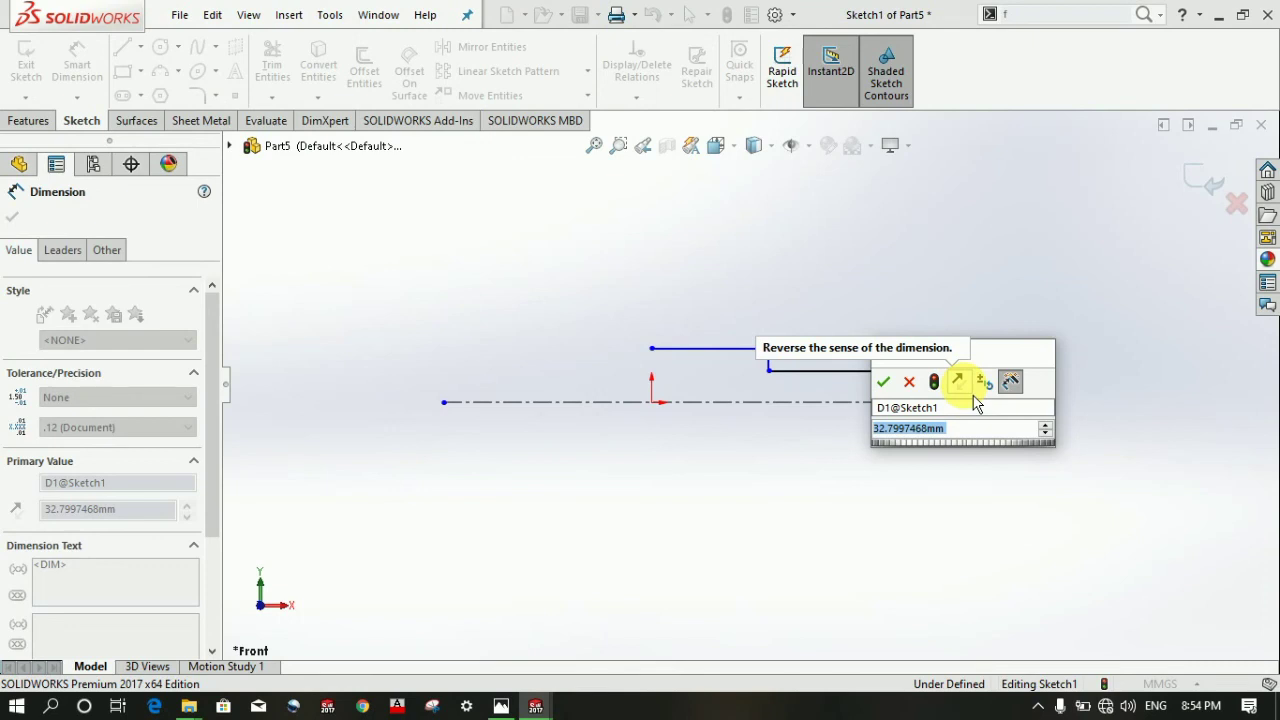
pyautogui.write('2.5')
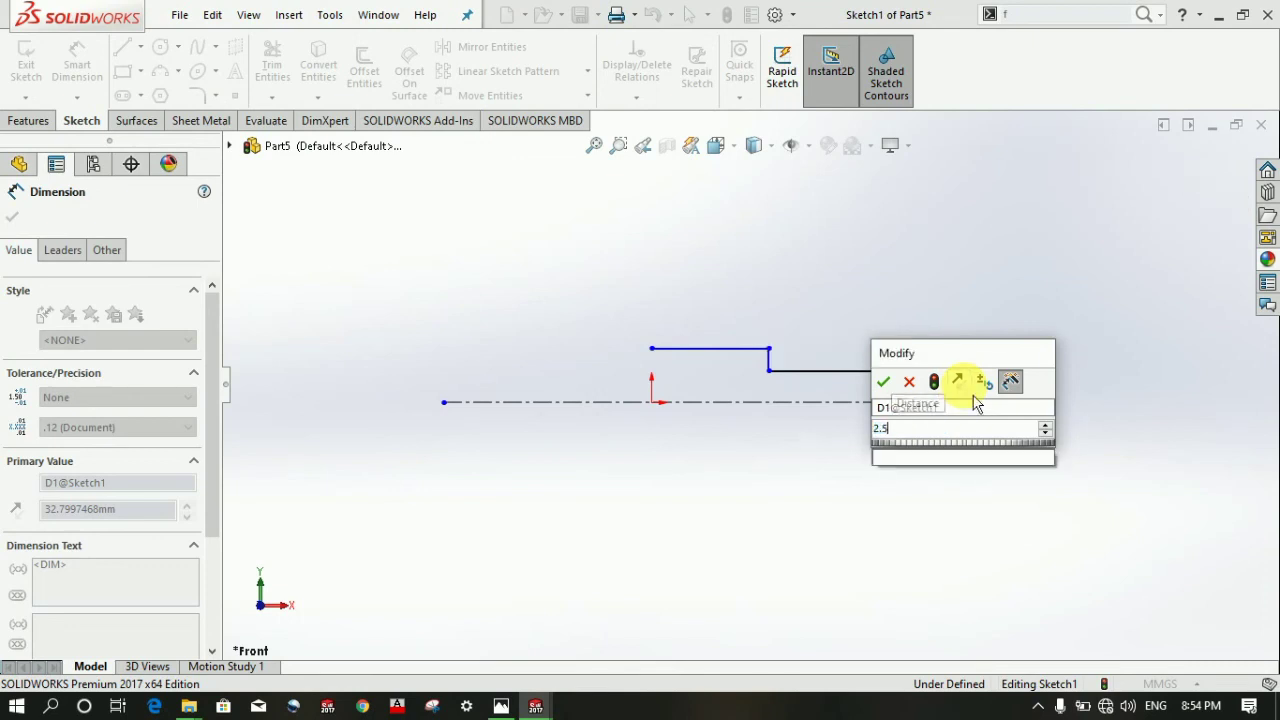
pyautogui.press('Return')
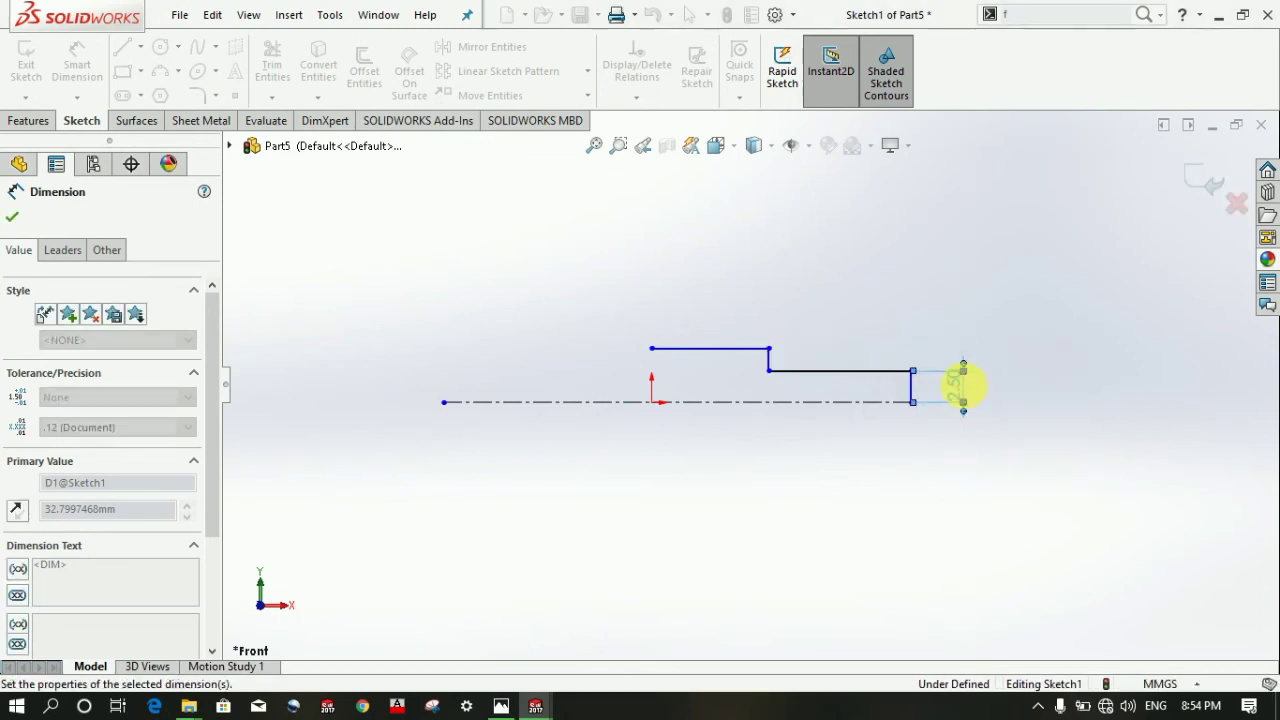
pyautogui.click(586, 328)
pyautogui.click(588, 422)
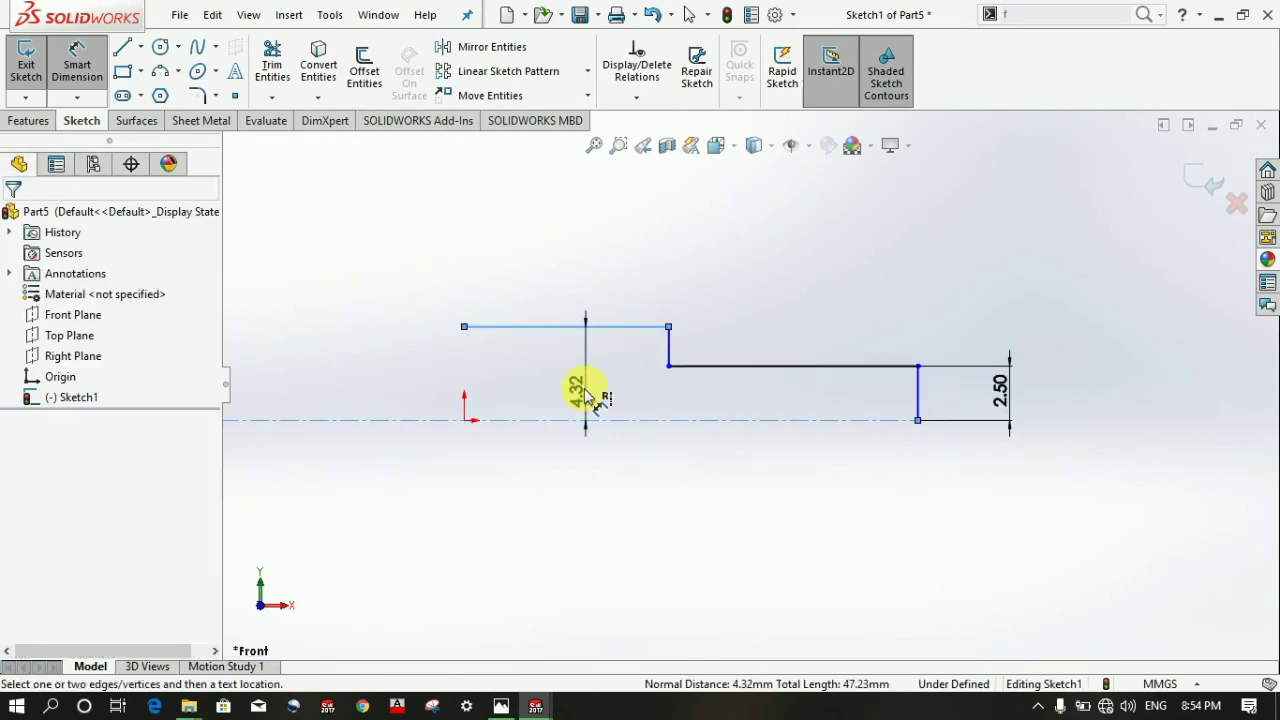
pyautogui.click(586, 395)
pyautogui.write('5')
pyautogui.press('Return')
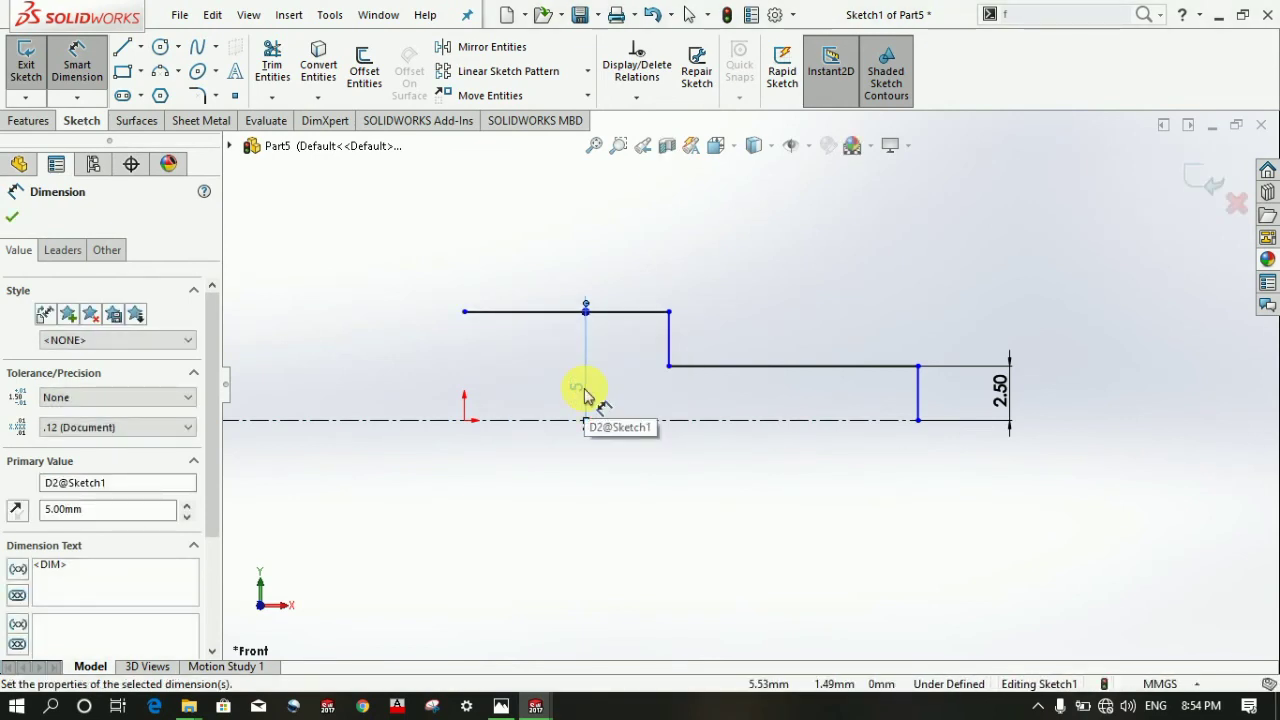
# - Dimension the 30 mm half-length and 15 mm thin end, then start a line at the top edge's left end
pyautogui.click(464, 312)
pyautogui.click(916, 400)
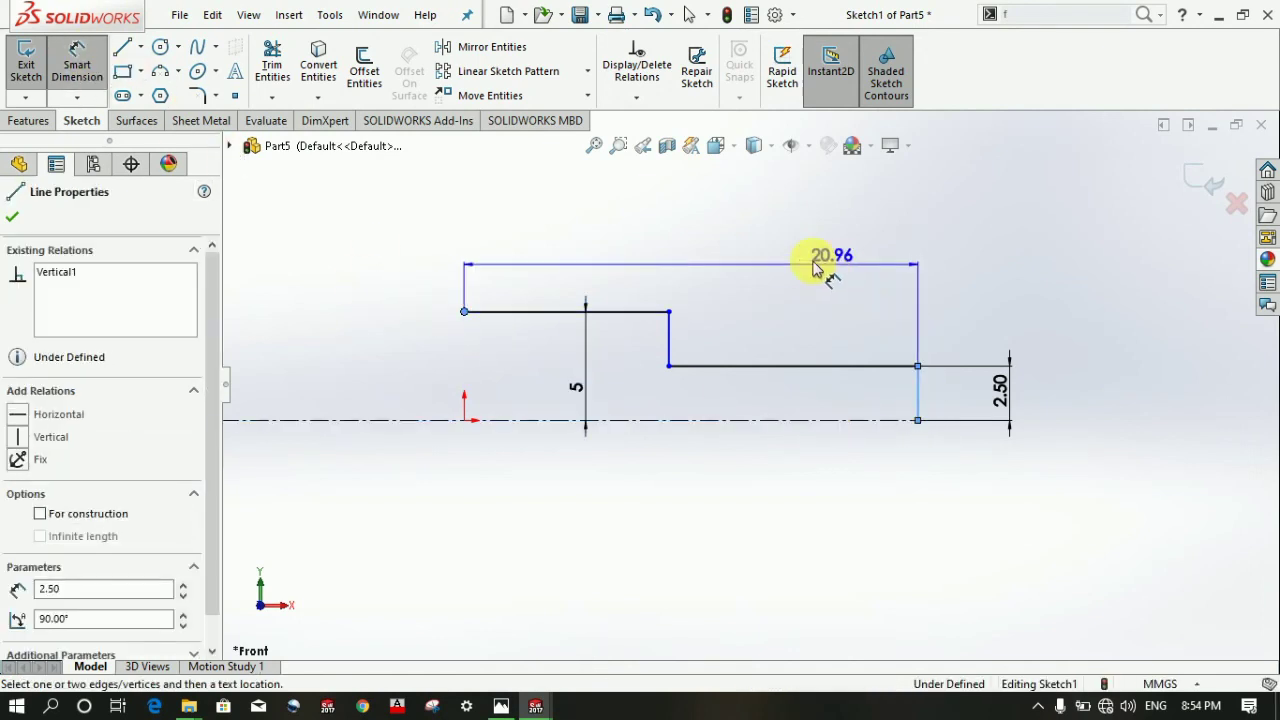
pyautogui.click(779, 264)
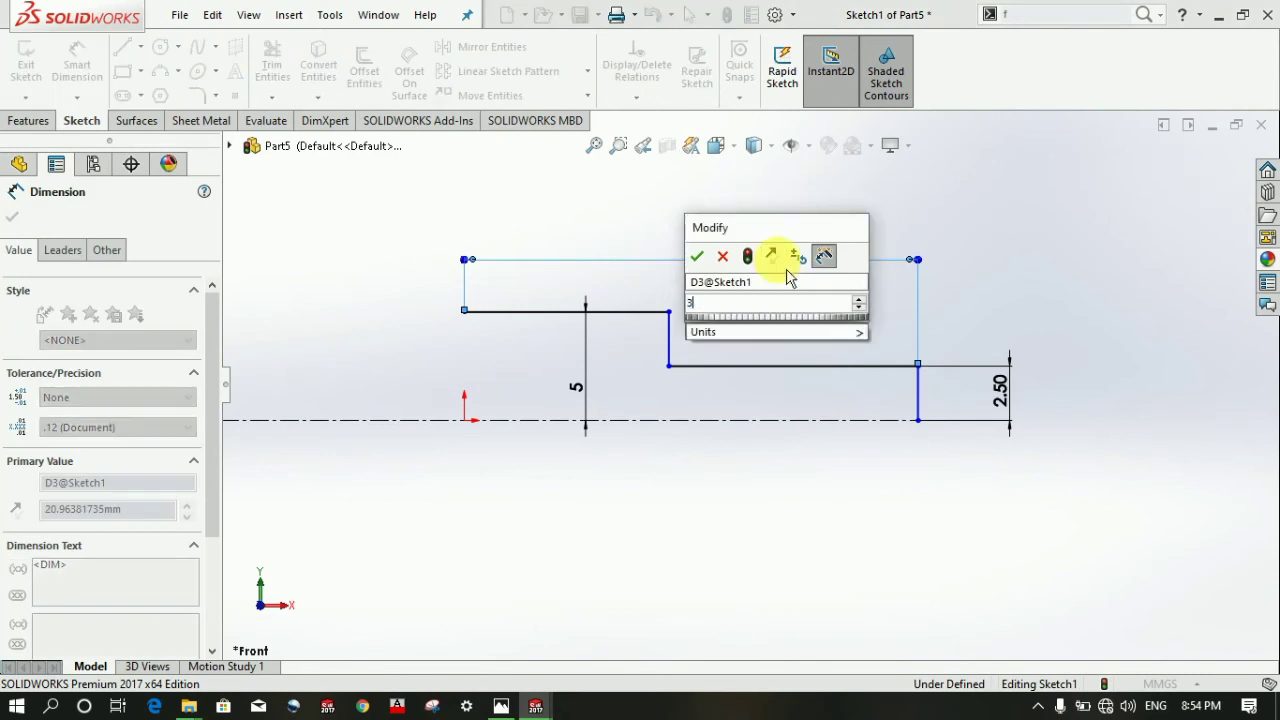
pyautogui.press('Return')
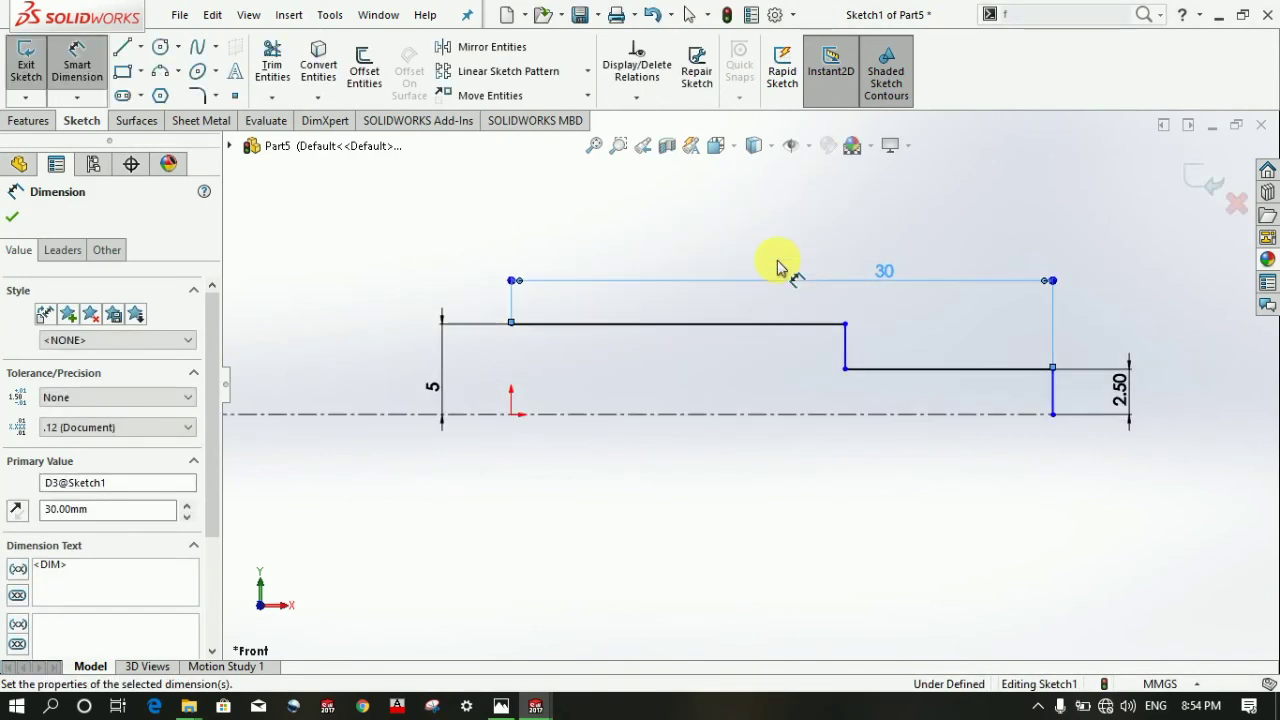
pyautogui.click(914, 369)
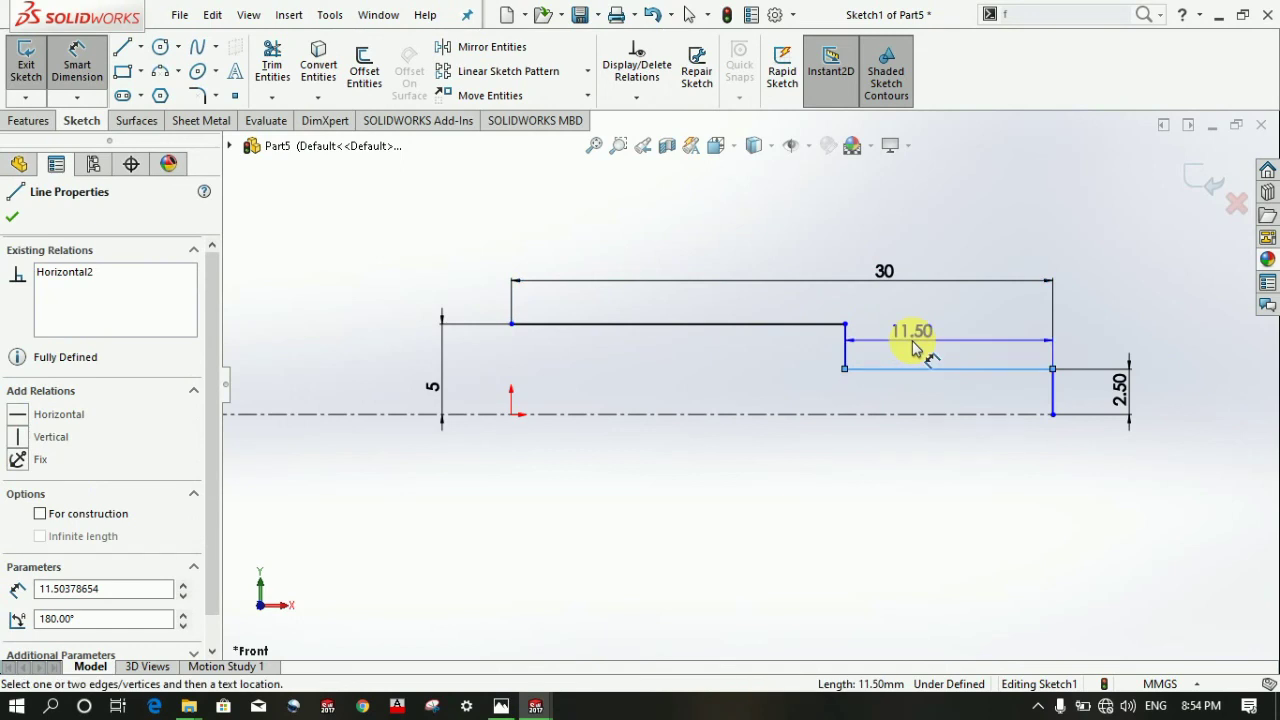
pyautogui.click(914, 348)
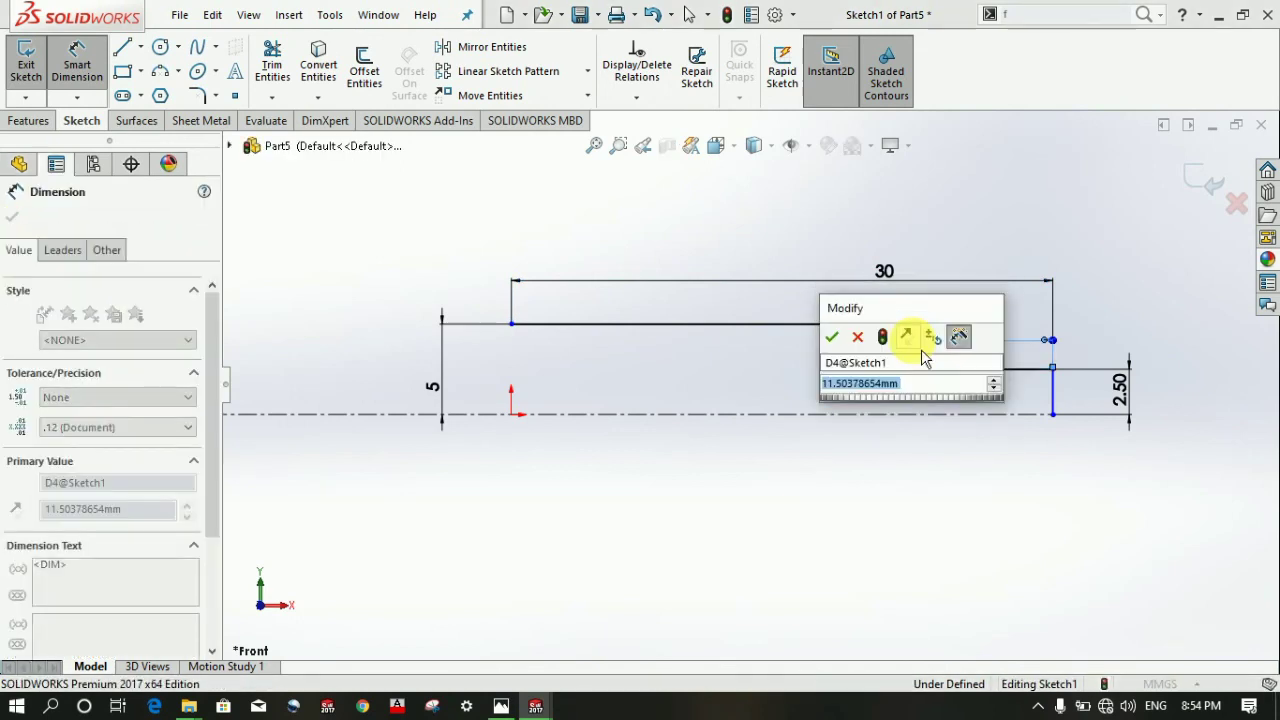
pyautogui.write('15')
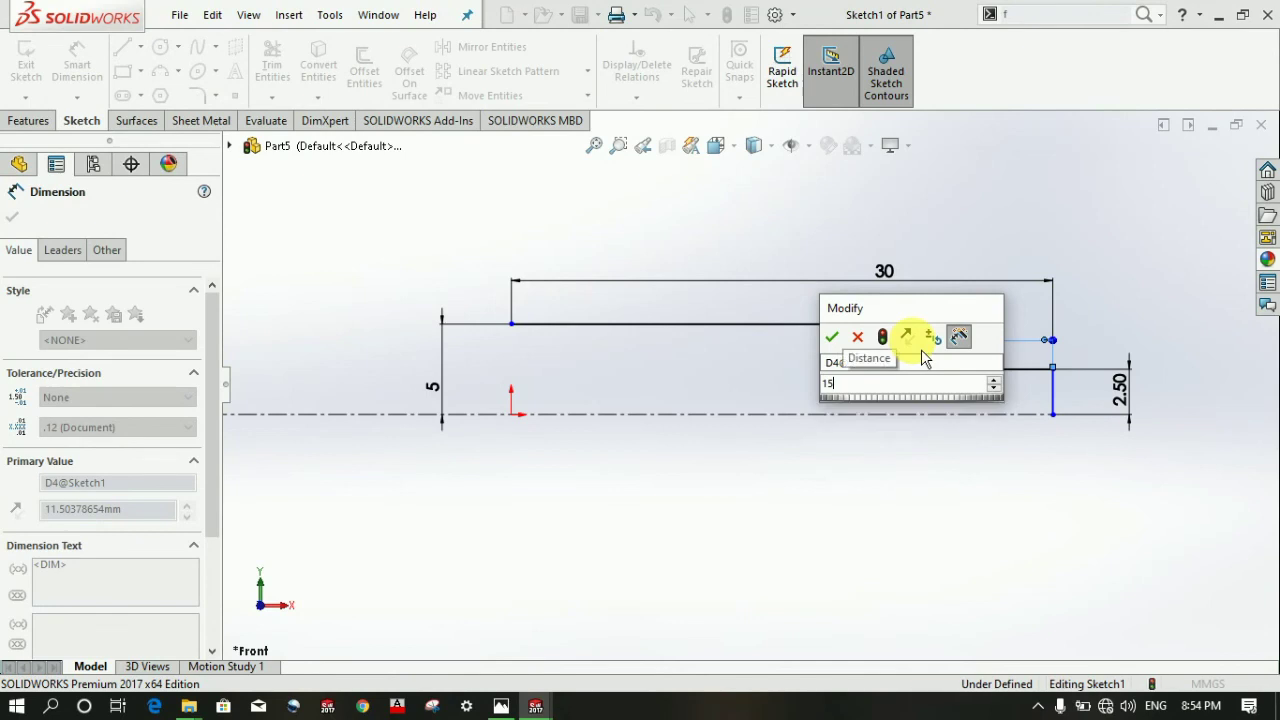
pyautogui.press('Return')
pyautogui.scroll(2, 823, 351)
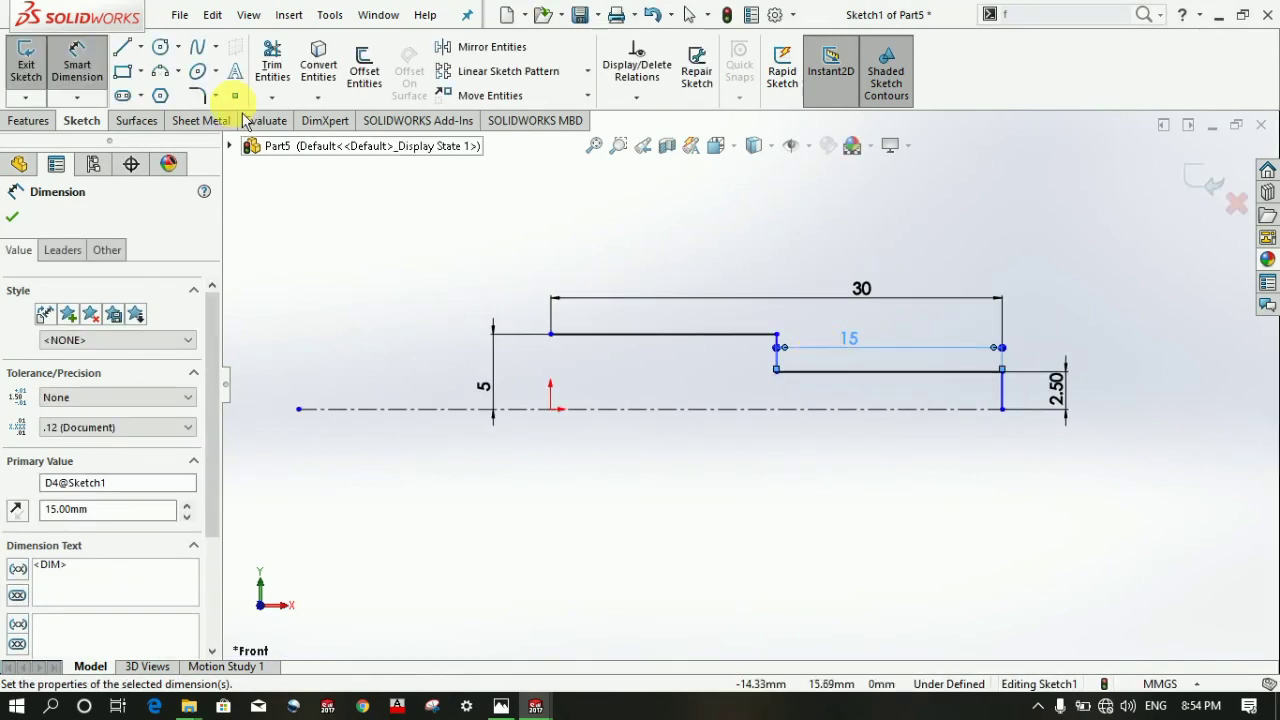
pyautogui.click(550, 334)
# - Finish the short vertical line at the origin and mirror the four profile lines about it
pyautogui.doubleClick(551, 352)
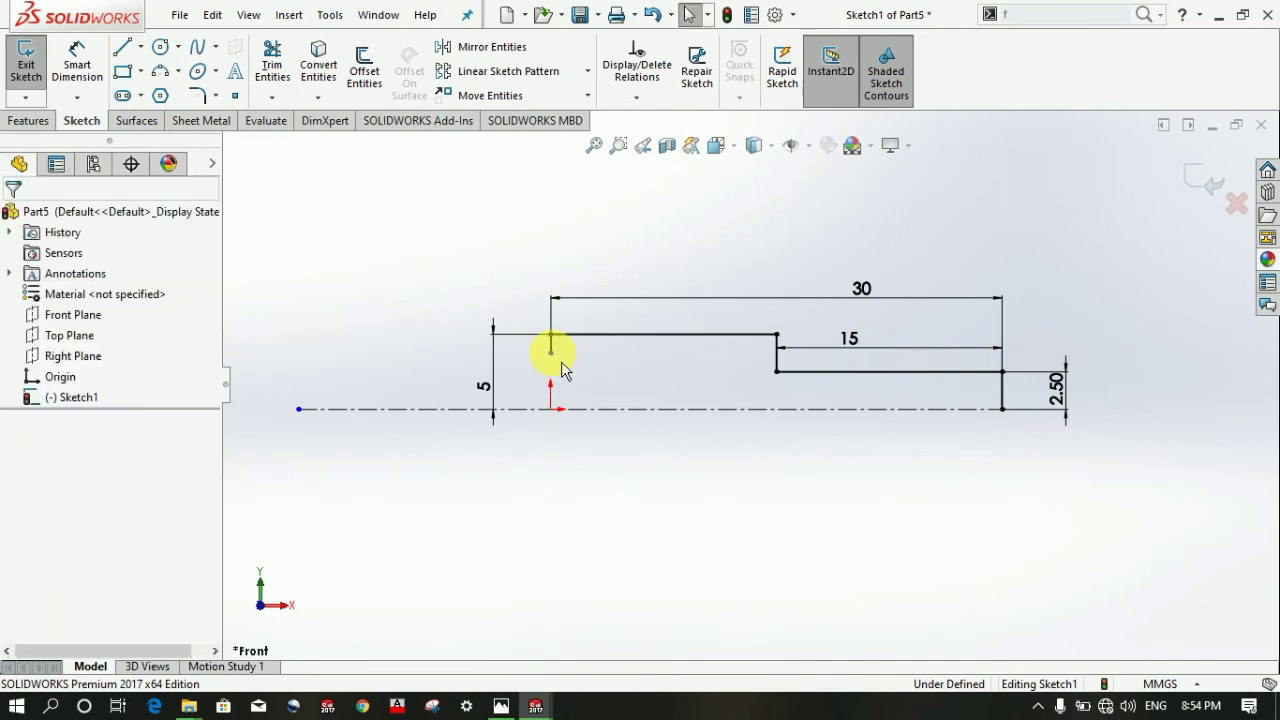
pyautogui.click(492, 47)
pyautogui.click(690, 334)
pyautogui.click(778, 360)
pyautogui.click(835, 372)
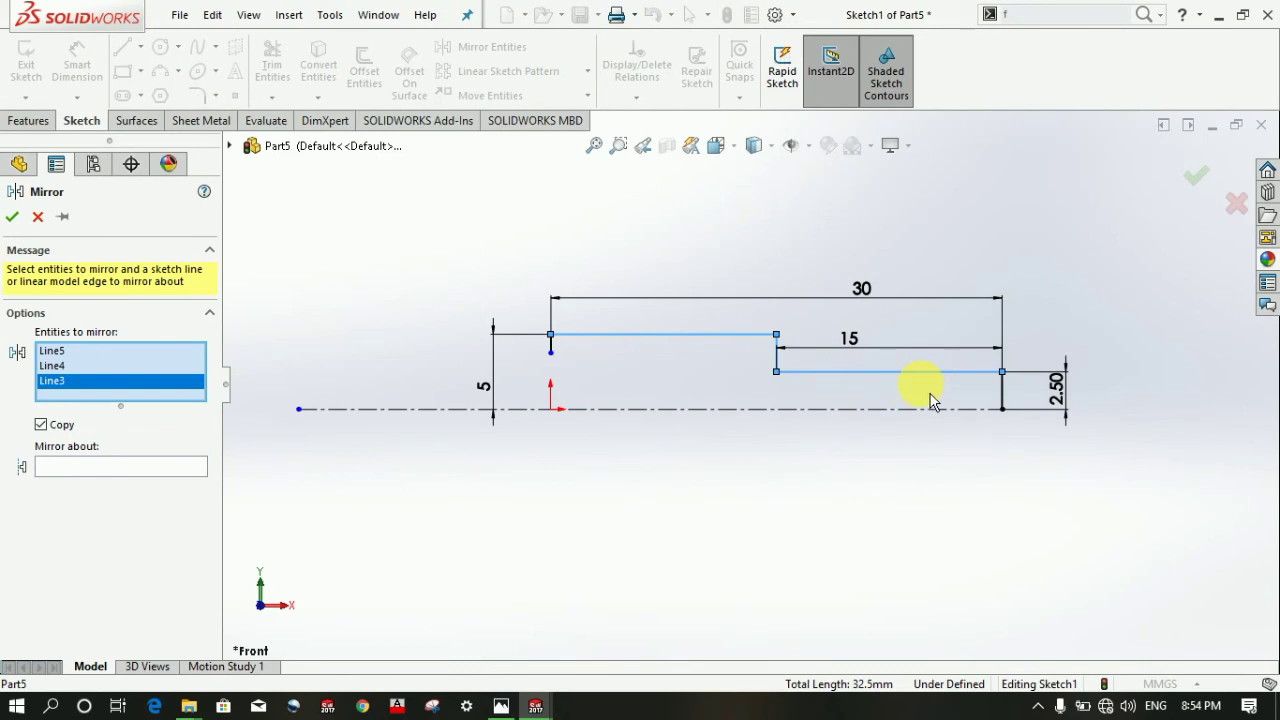
pyautogui.click(1001, 401)
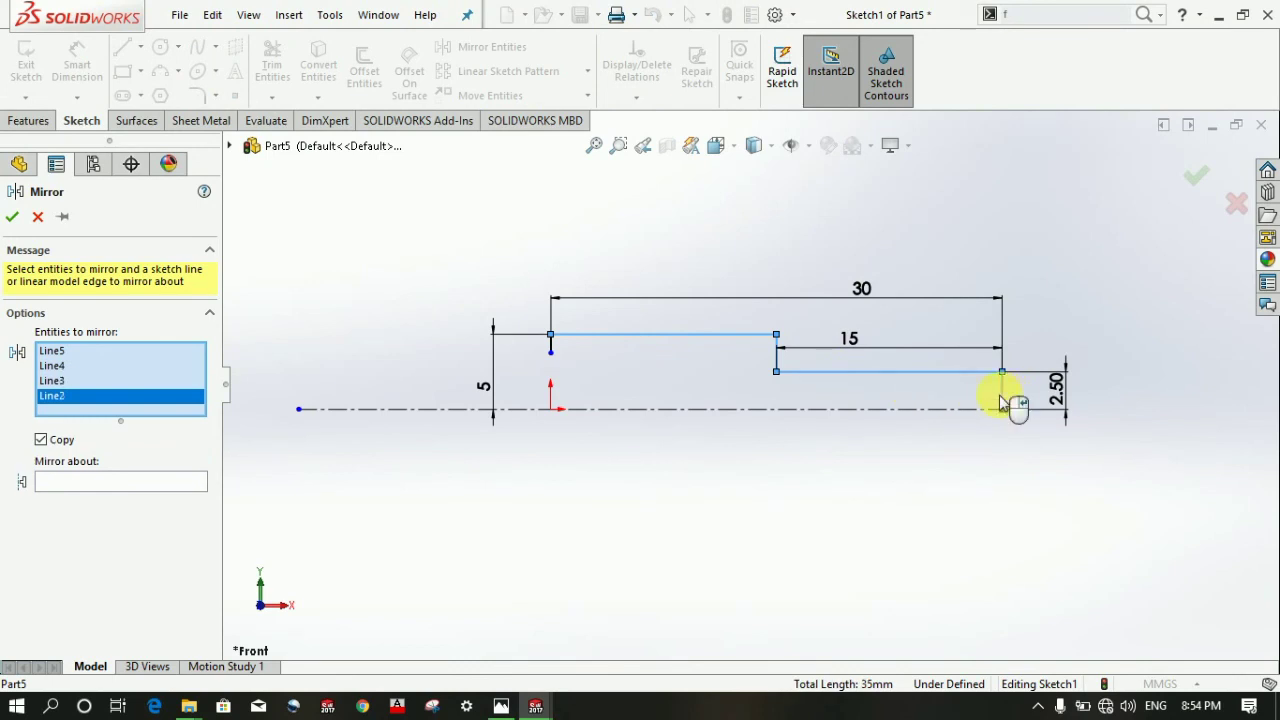
pyautogui.click(135, 482)
pyautogui.click(551, 350)
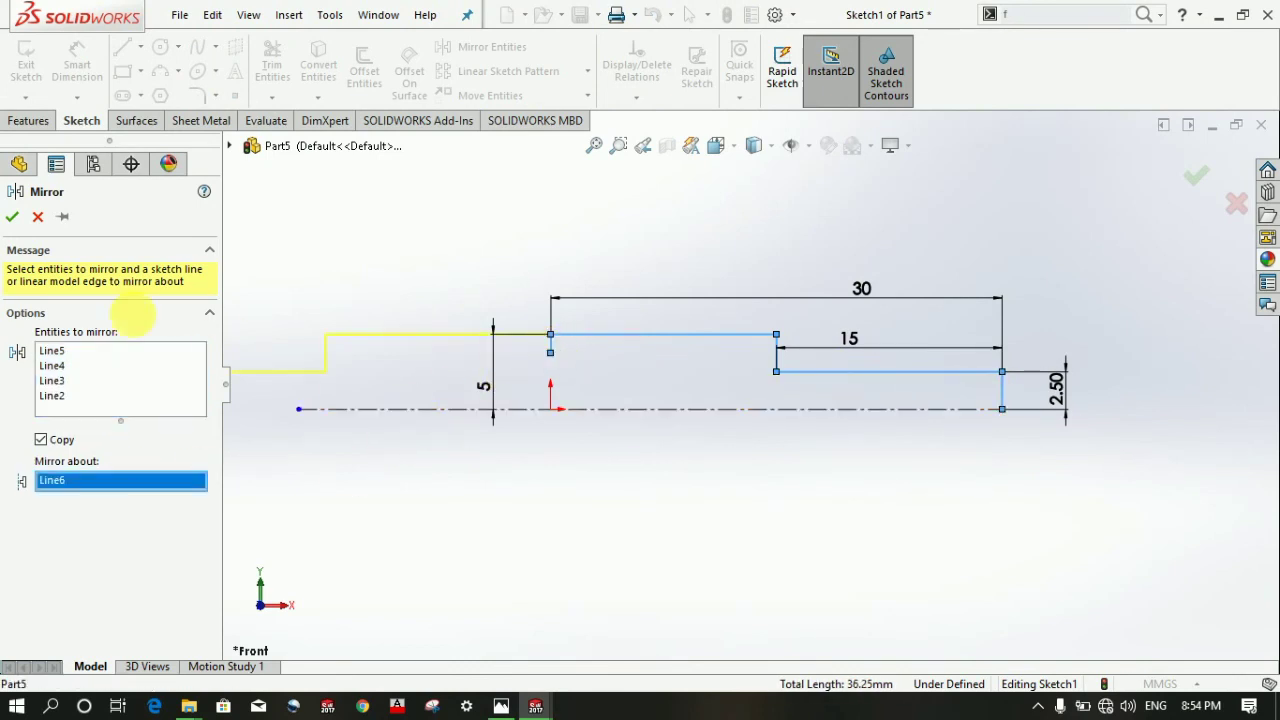
pyautogui.click(12, 216)
pyautogui.press('f')
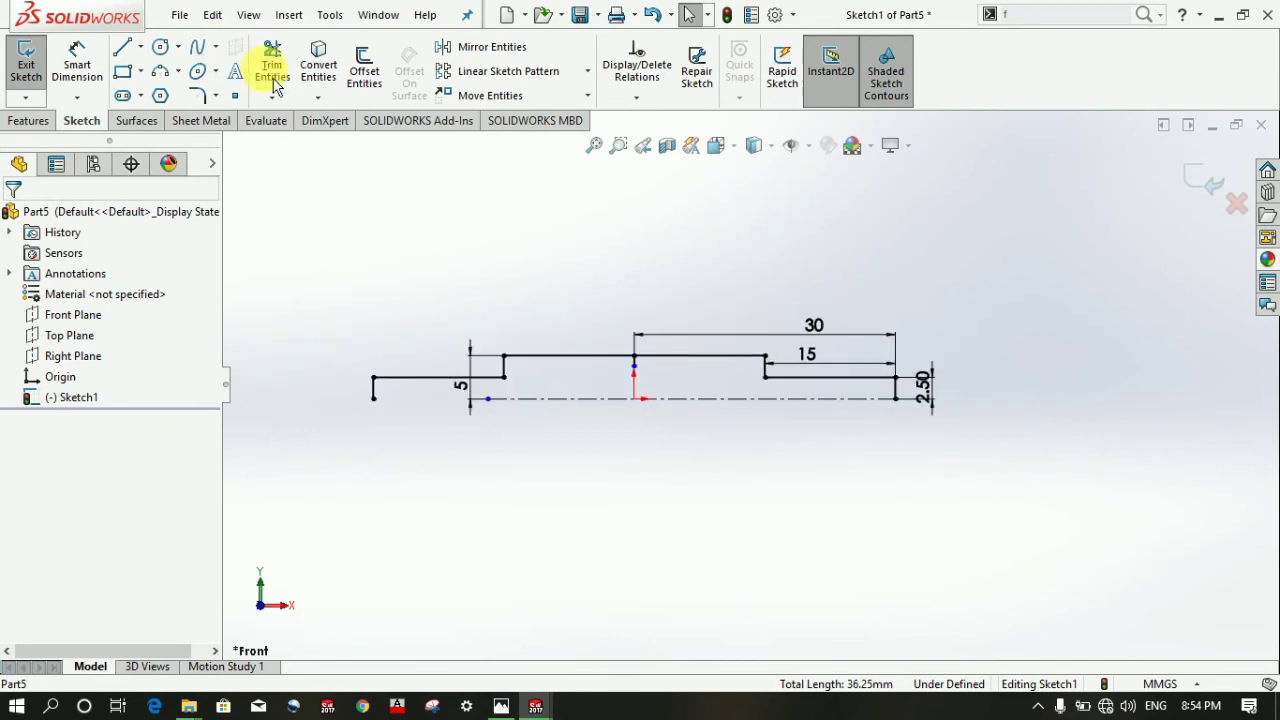
# - Power-trim away the leftover stub line and leave the sketch
pyautogui.click(271, 97)
pyautogui.click(325, 141)
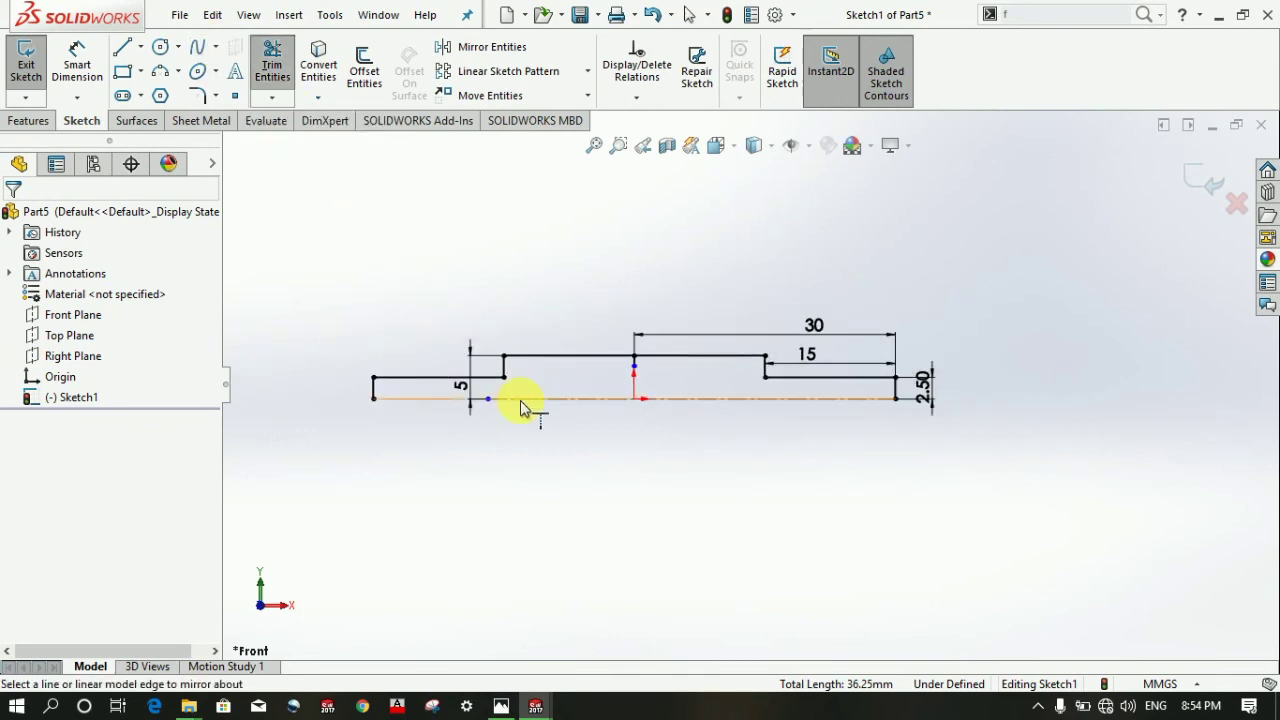
pyautogui.click(272, 55)
pyautogui.scroll(-3, 665, 350)
pyautogui.moveTo(679, 385); pyautogui.dragTo(602, 371)
pyautogui.scroll(3, 623, 394)
pyautogui.click(28, 66)
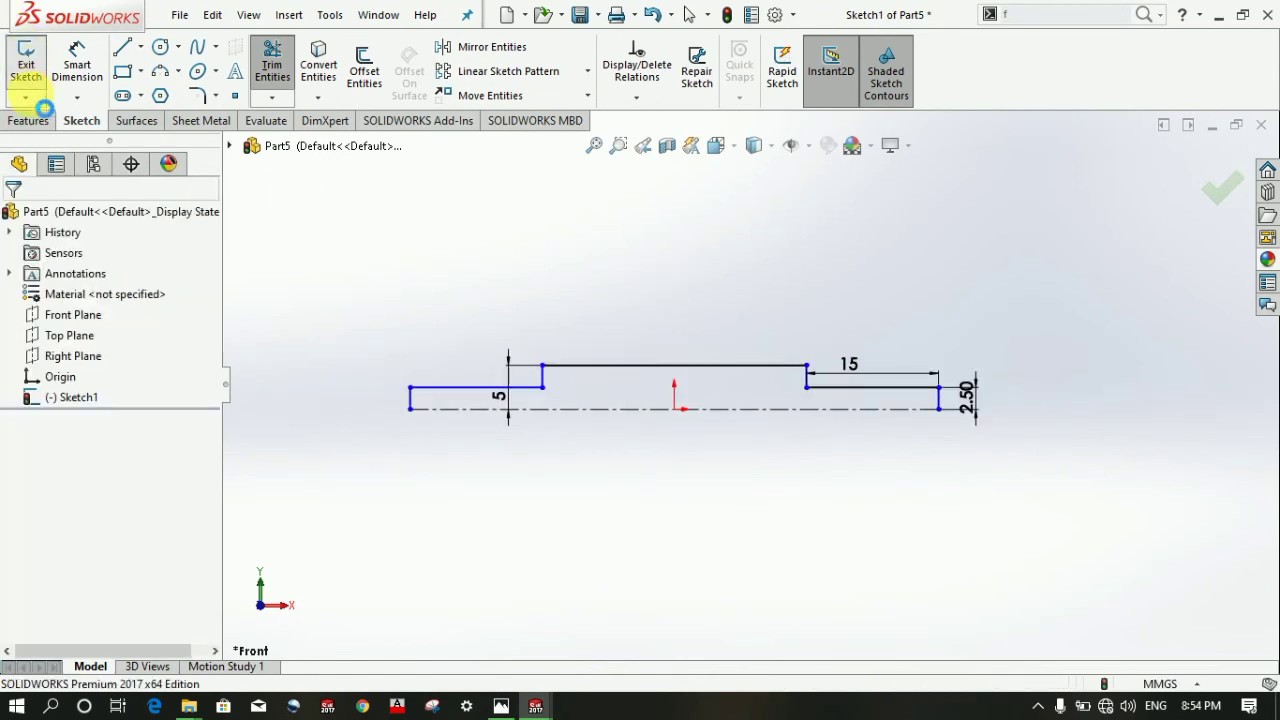
pyautogui.click(28, 120)
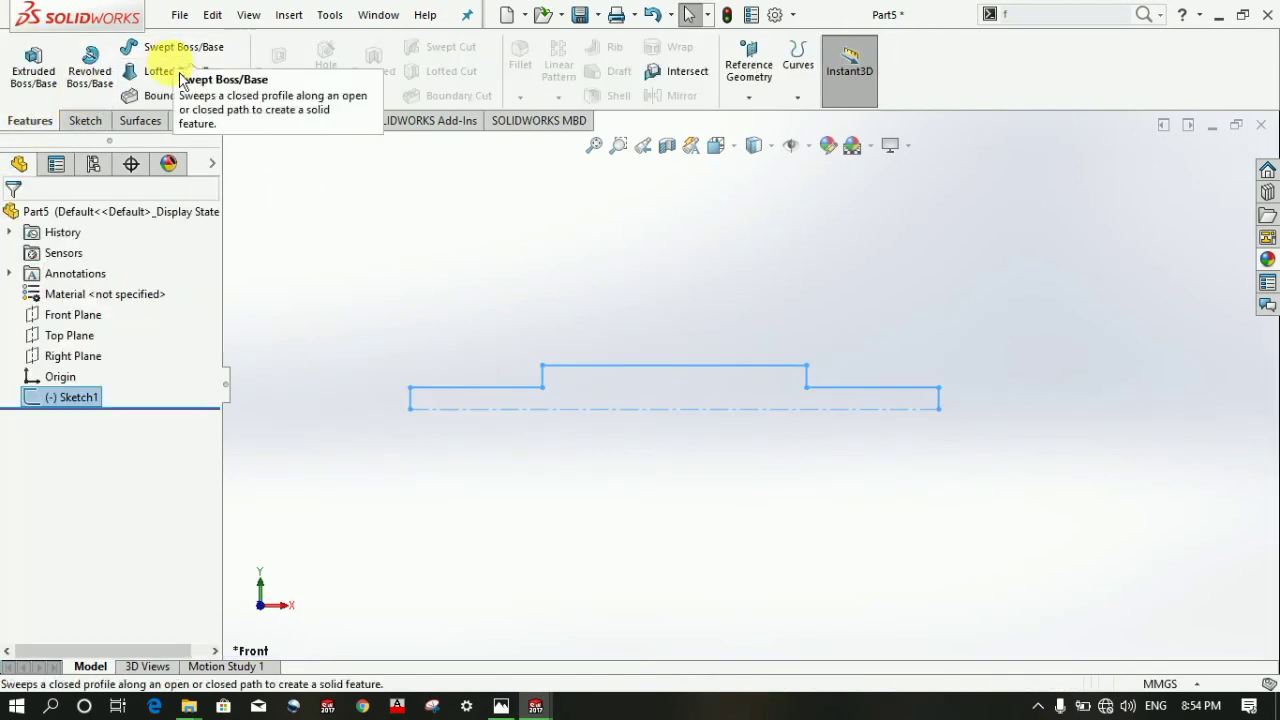
# - Revolve the closed outline 360° into Revolve1 and bring up the save dialog
pyautogui.click(89, 62)
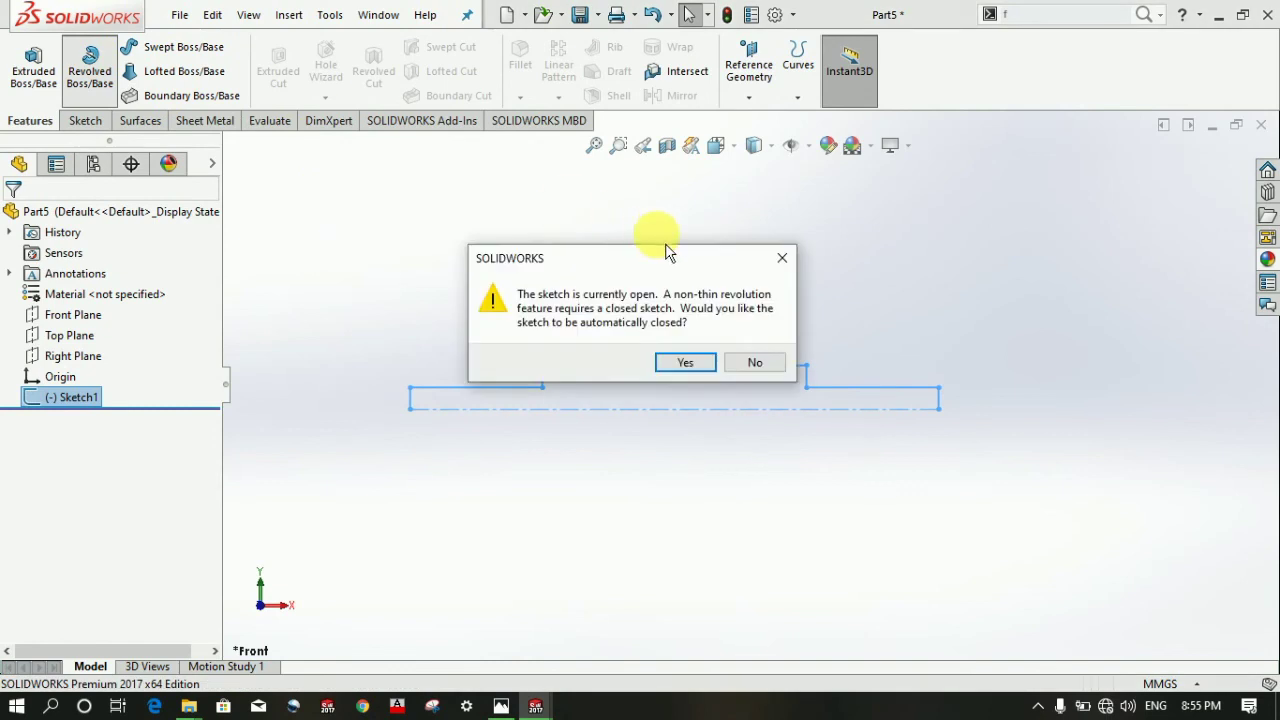
pyautogui.click(690, 364)
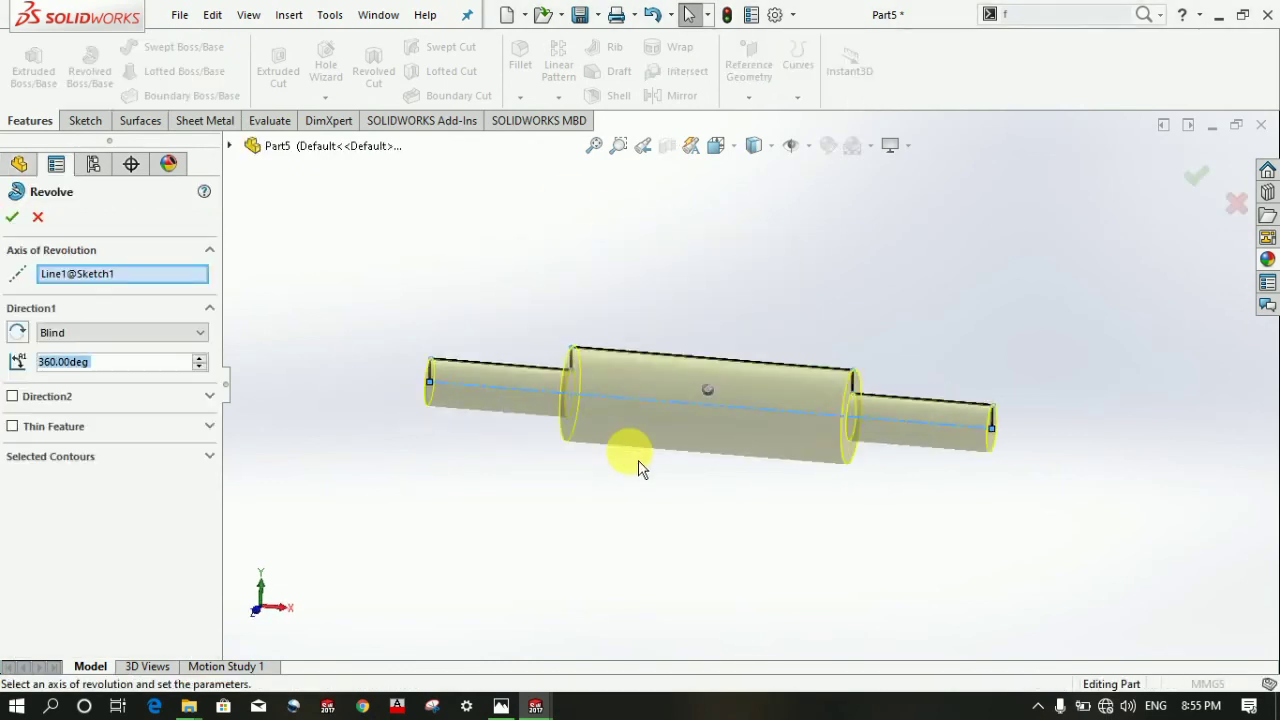
pyautogui.click(12, 216)
pyautogui.click(311, 353)
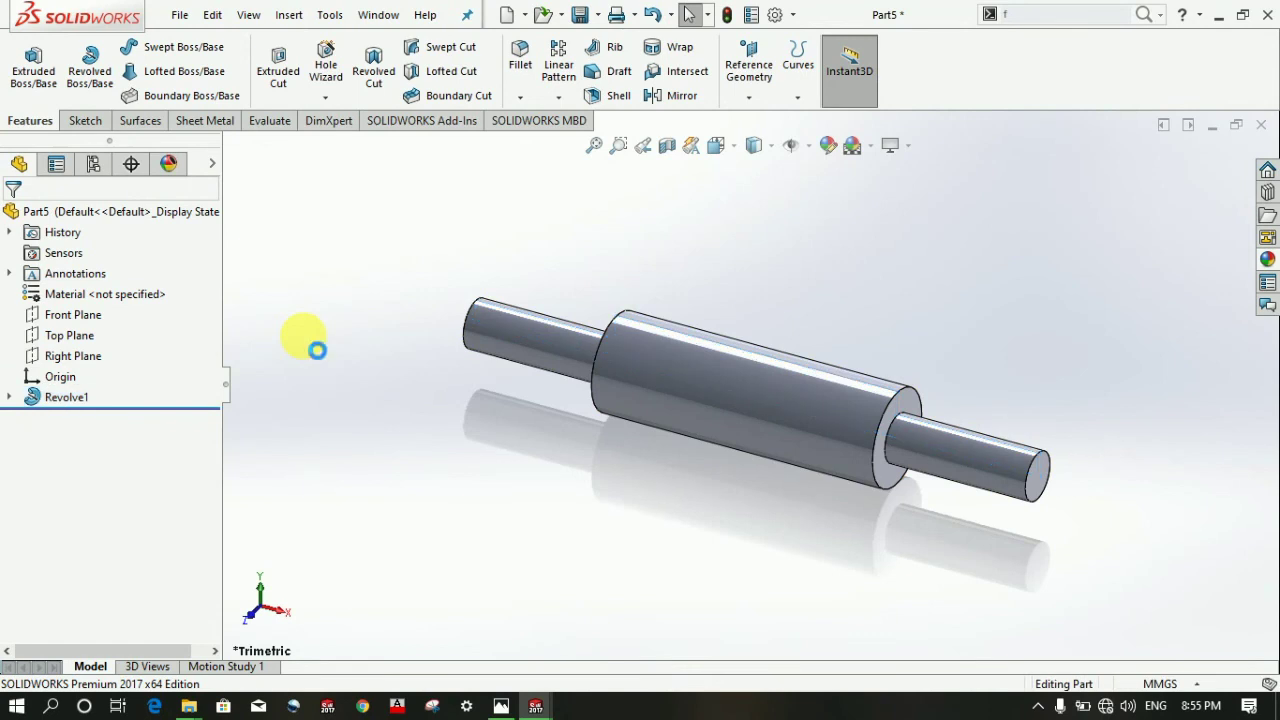
pyautogui.hotkey('ctrl', 's')
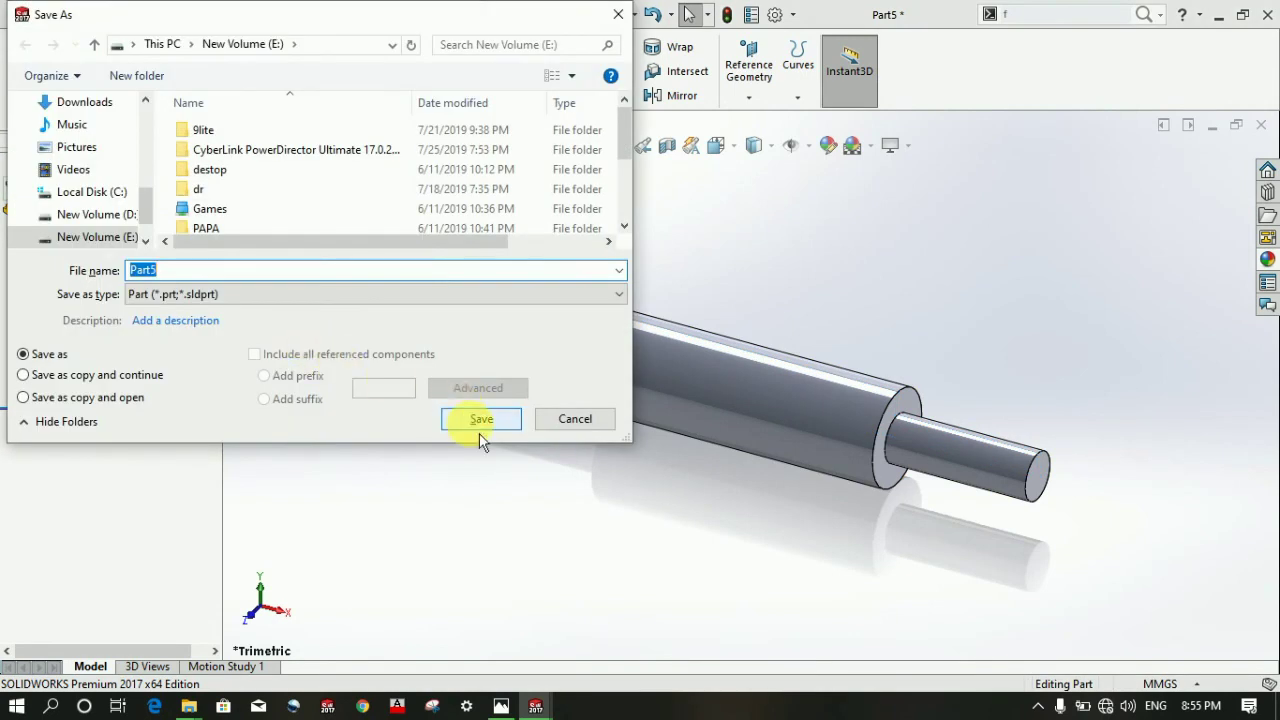
# - Save the part as Part5 and orbit the view to inspect the shaft
pyautogui.click(479, 433)
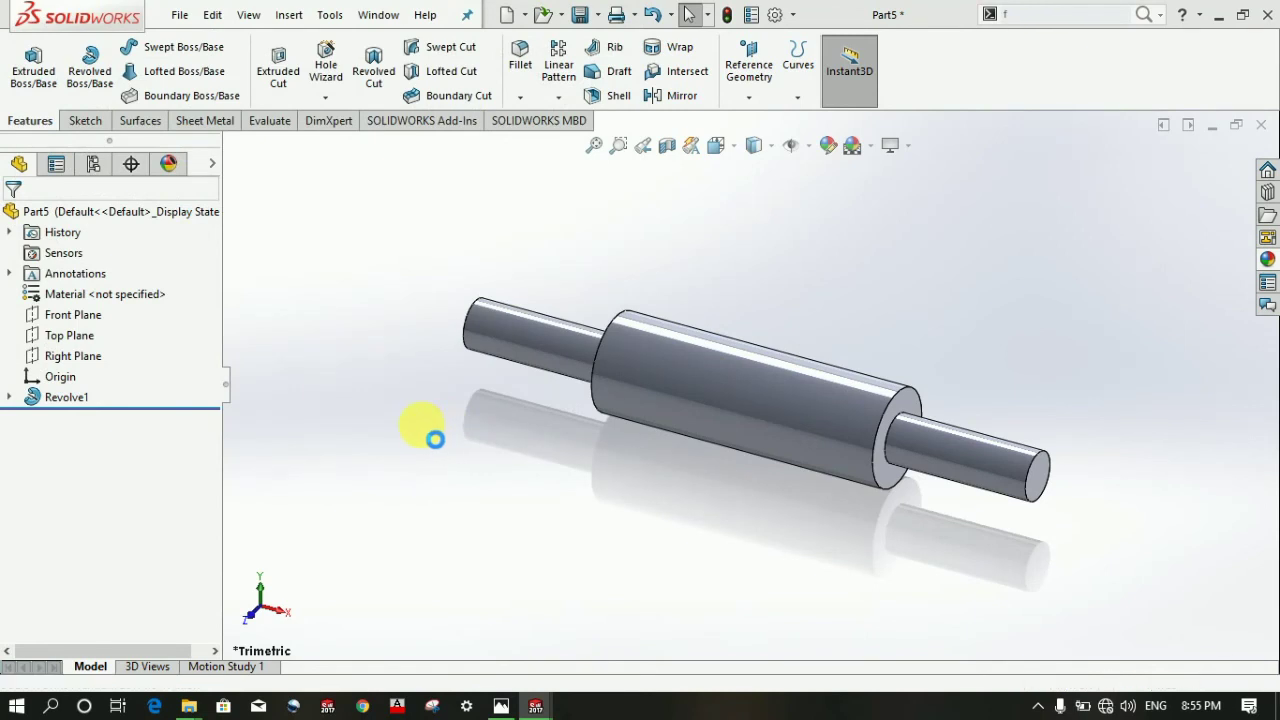
pyautogui.moveTo(427, 440)
pyautogui.mouseDown(button='middle')
pyautogui.moveTo(455, 500)
pyautogui.moveTo(507, 545)
pyautogui.mouseUp(button='middle')
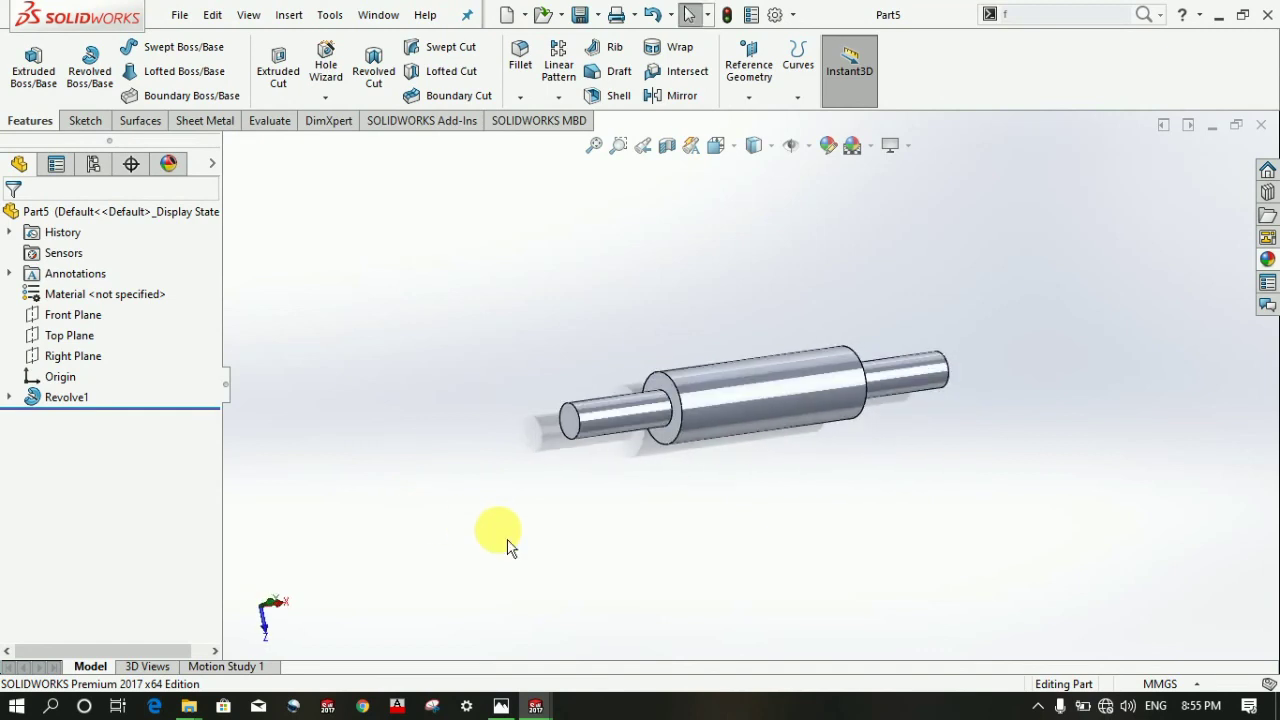